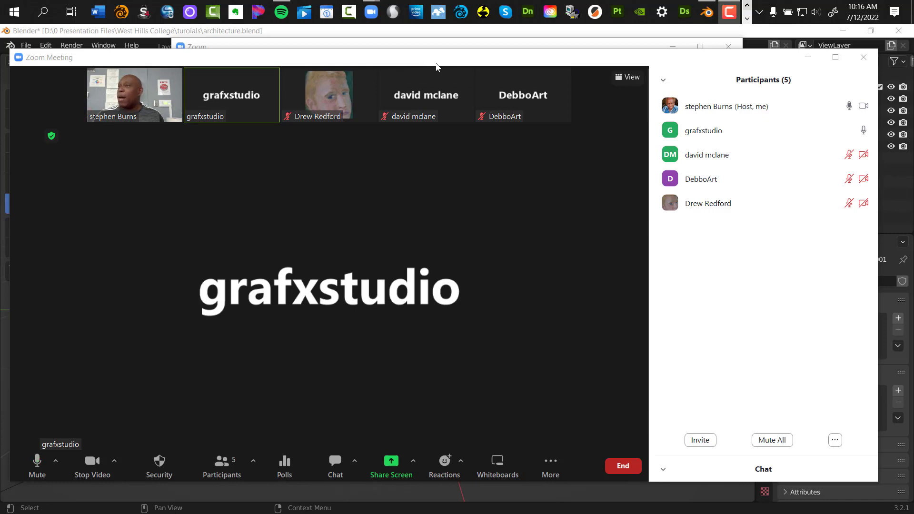
Minimize the Zoom meeting and the Zoom home window to reveal the architecture.blend scene in Blender
mouse_move(454, 72)
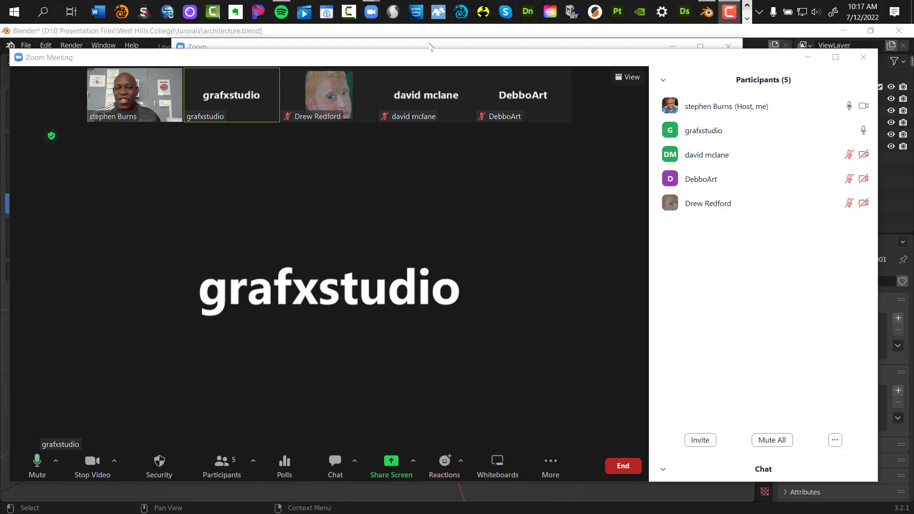
mouse_move(435, 58)
left_mouse_down()
mouse_move(584, 113)
mouse_move(501, 95)
mouse_move(418, 45)
mouse_move(416, 56)
mouse_move(438, 70)
mouse_move(419, 67)
mouse_move(422, 59)
mouse_move(437, 67)
mouse_move(441, 49)
mouse_move(438, 57)
left_mouse_up()
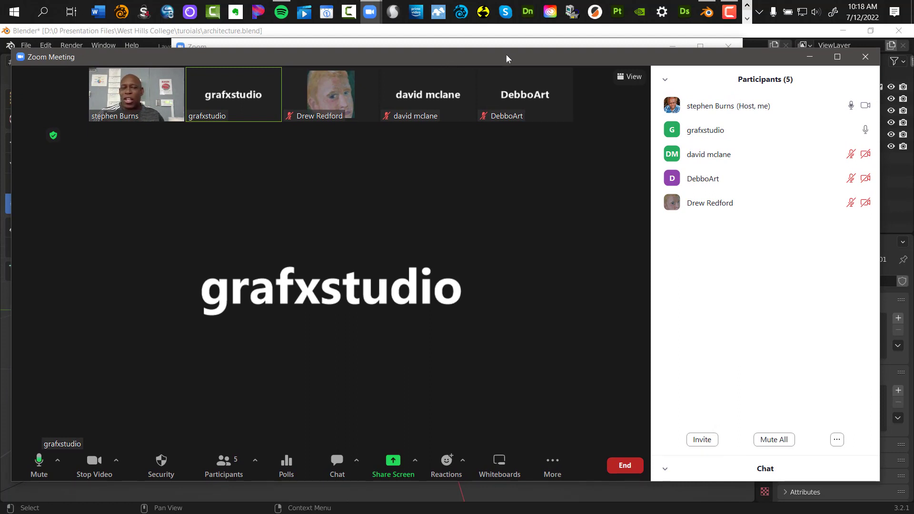
left_click(809, 59)
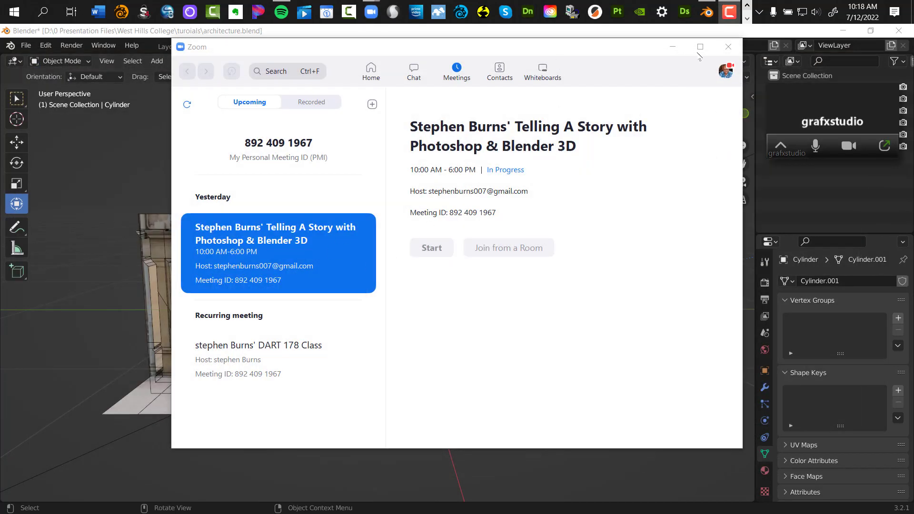
mouse_move(372, 12)
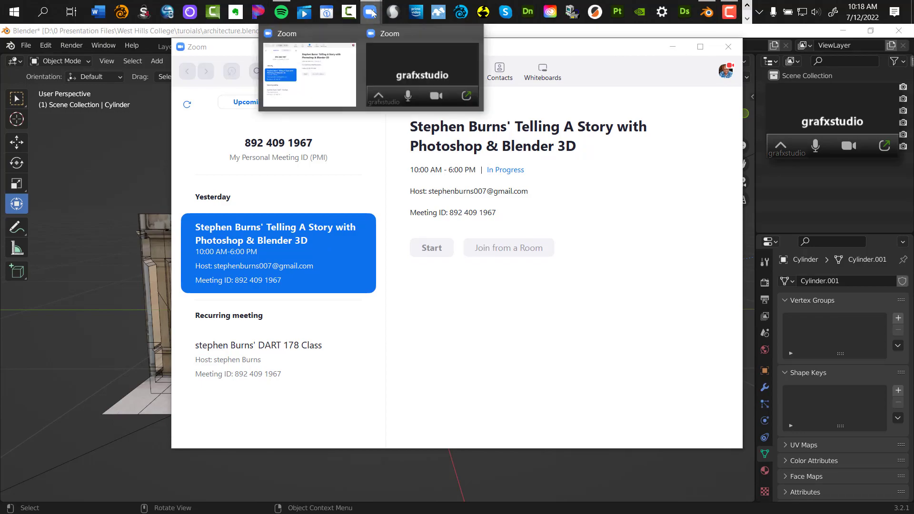
mouse_move(414, 57)
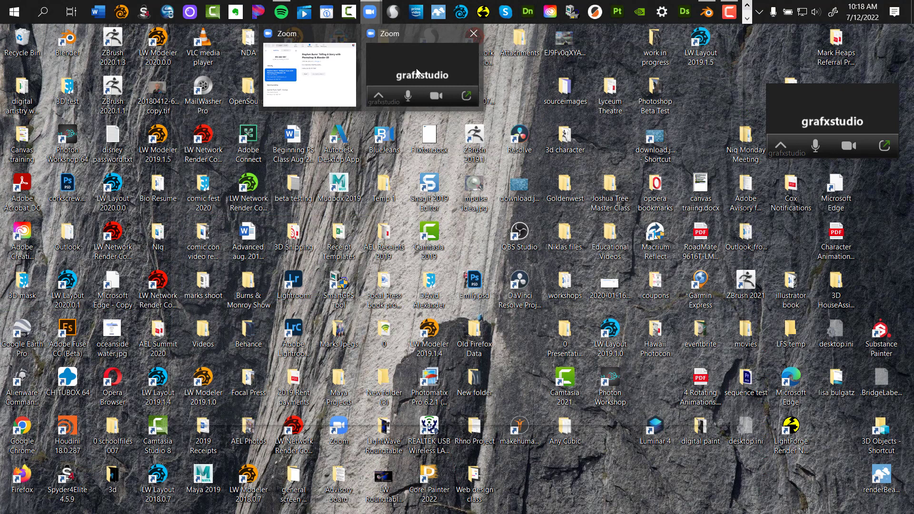
left_click(417, 72)
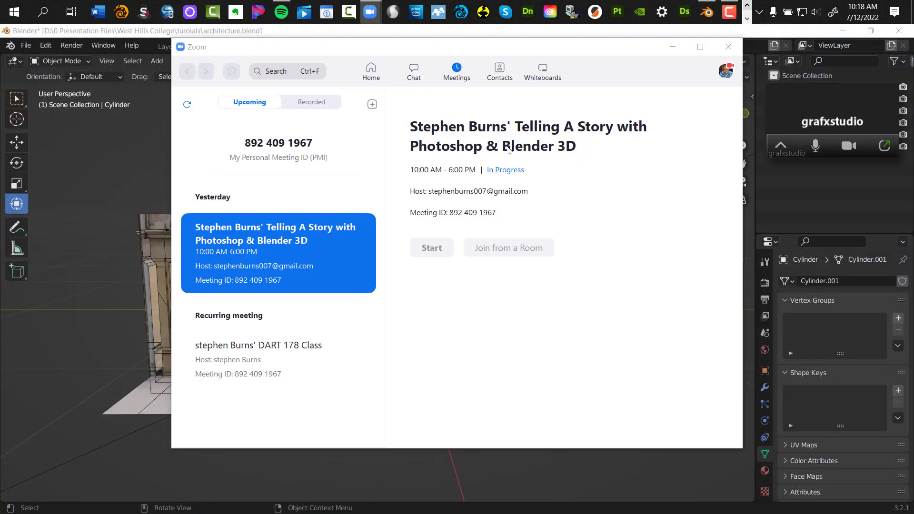
left_click(672, 46)
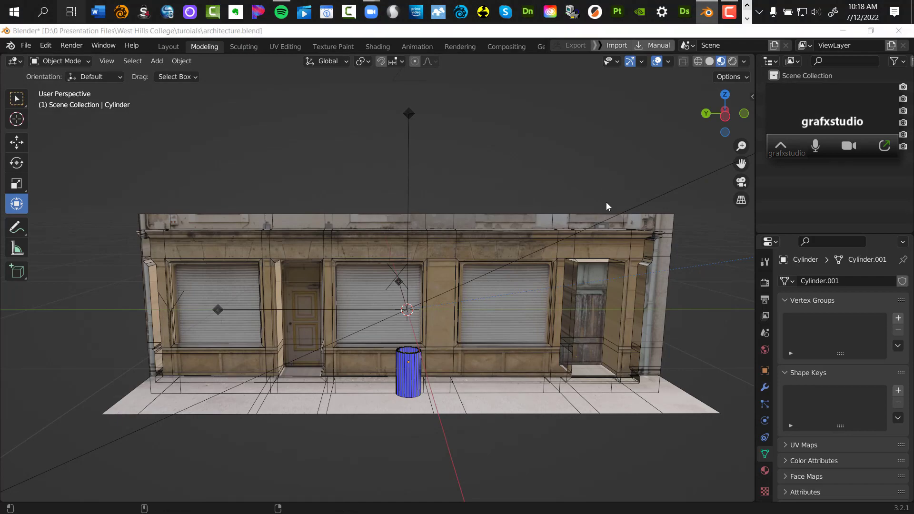
Try to bring the minimized Zoom meeting window back to the front
key("super+Tab")
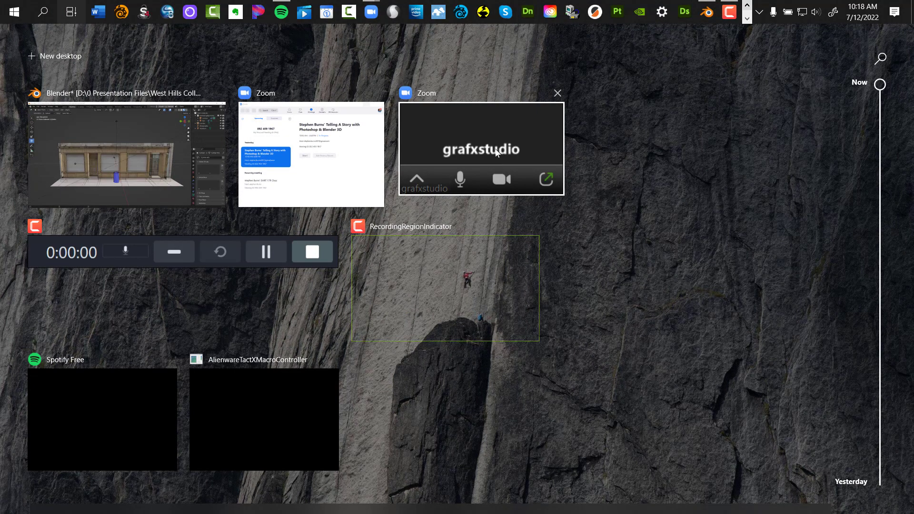
left_click(459, 136)
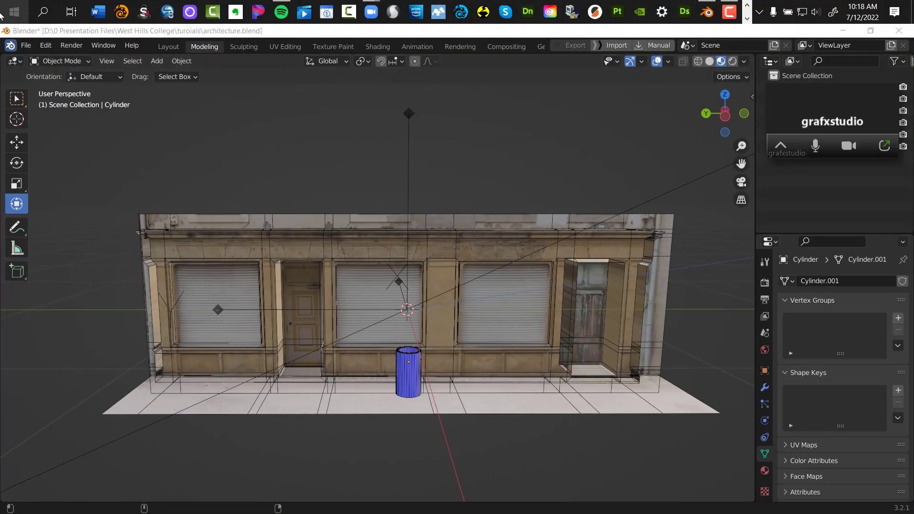
mouse_move(367, 15)
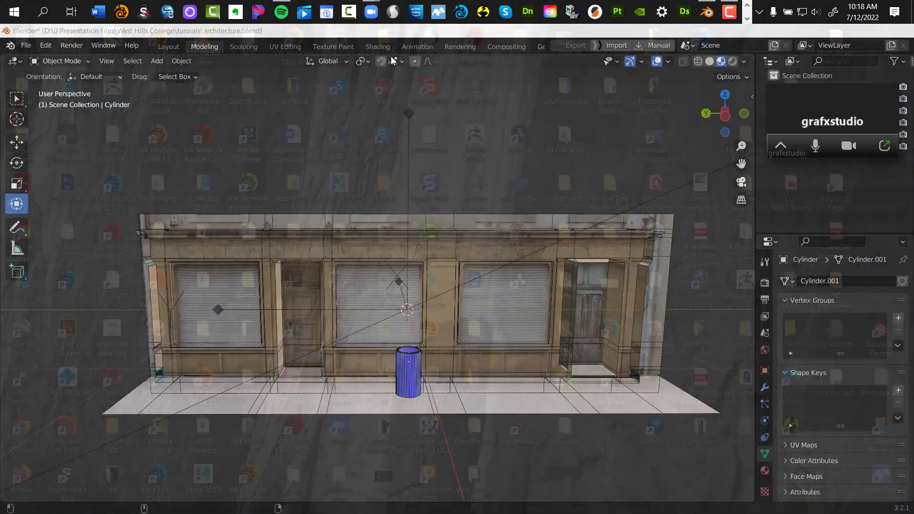
left_click(391, 59)
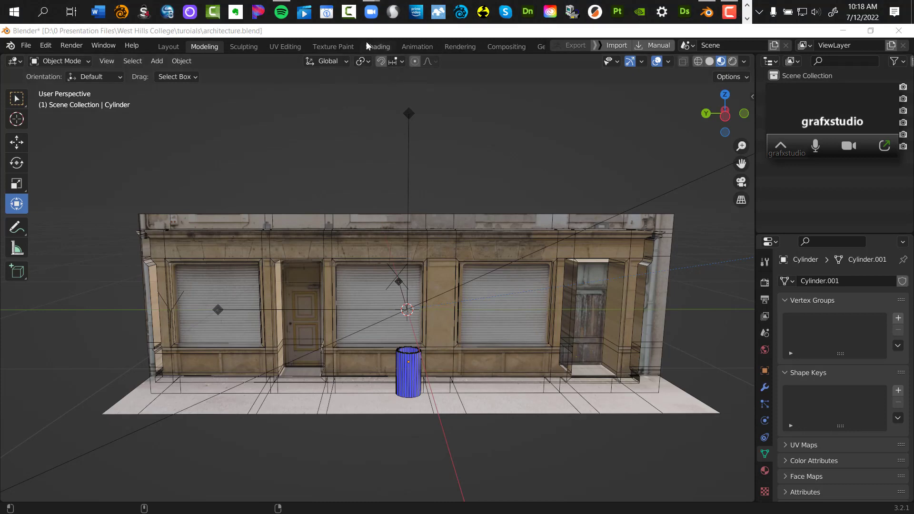
mouse_move(369, 15)
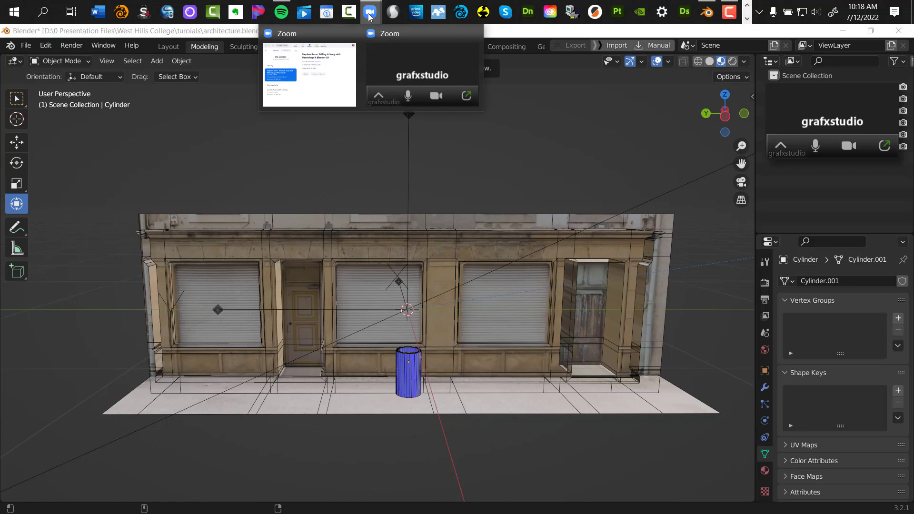
left_click(380, 96)
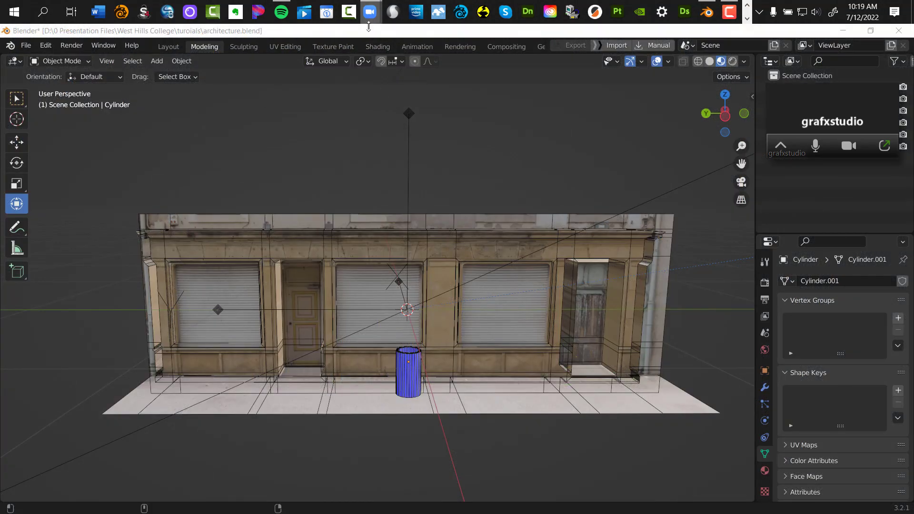
mouse_move(370, 12)
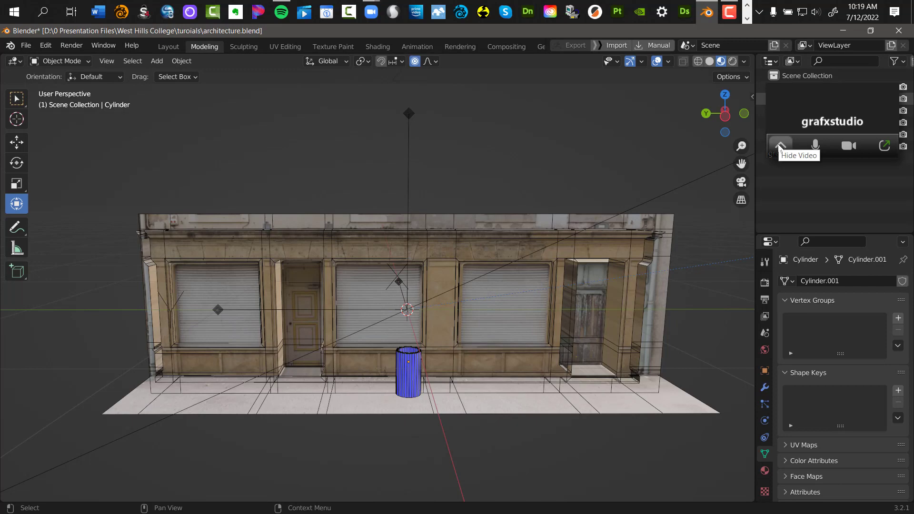
Restore the full Zoom meeting window and share the entire screen with the participants
left_click(884, 146)
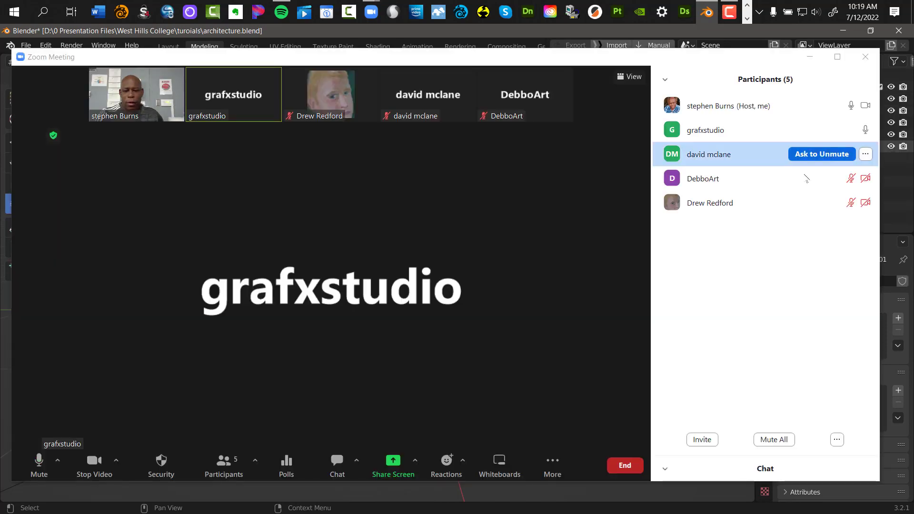
left_click(396, 461)
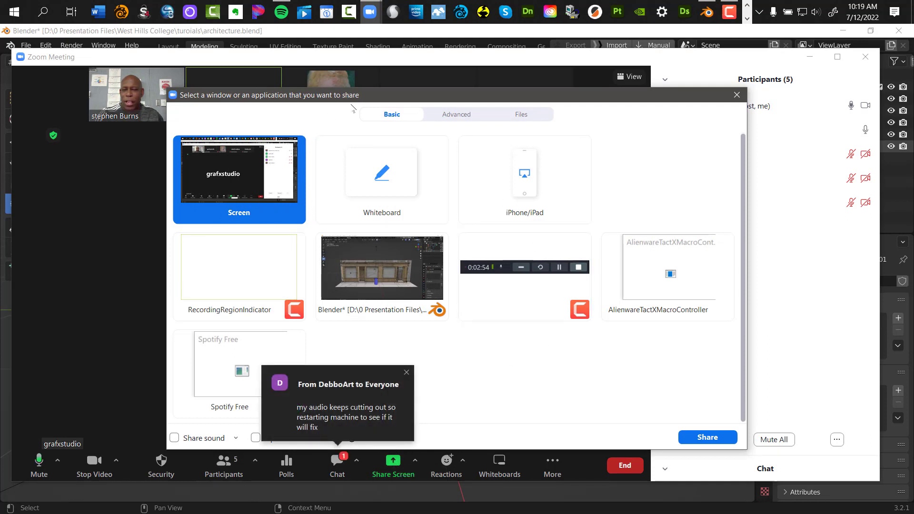
left_click_drag(376, 98, 314, 80)
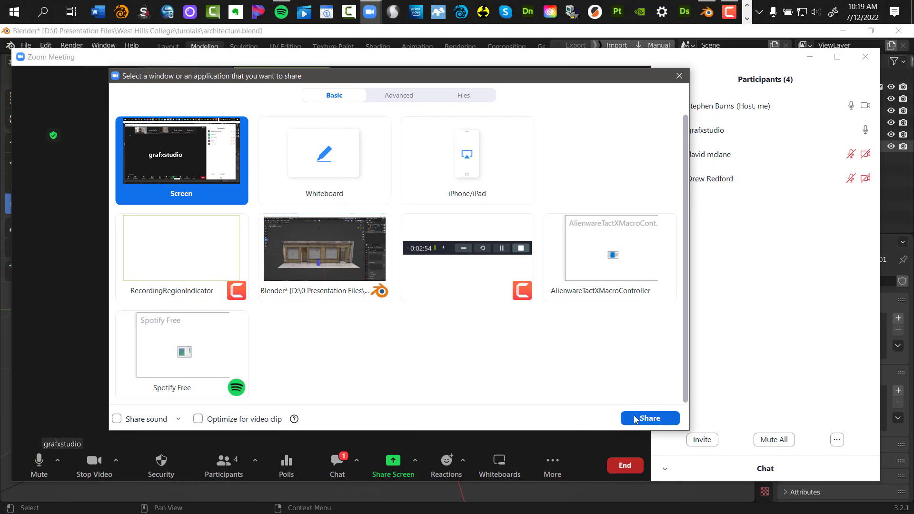
left_click(674, 418)
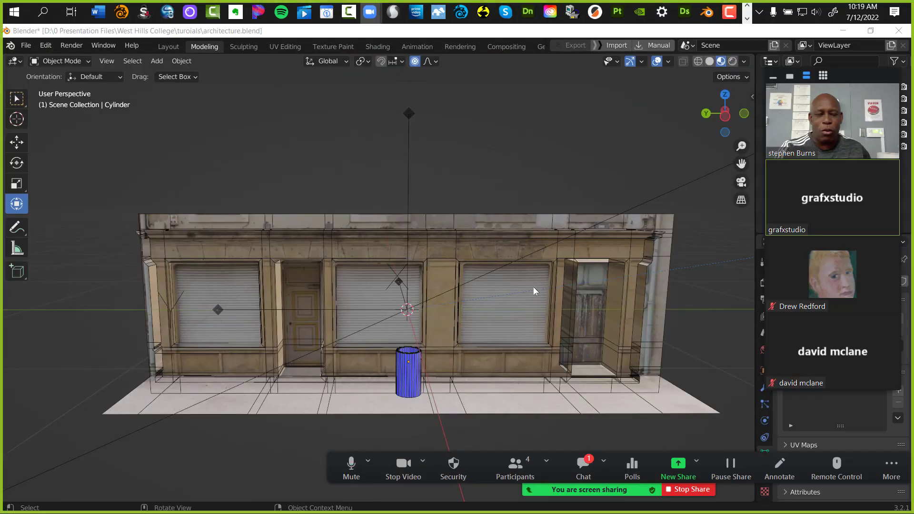
Select the storefront building model in the Blender scene and view it from a slightly different angle
mouse_move(783, 384)
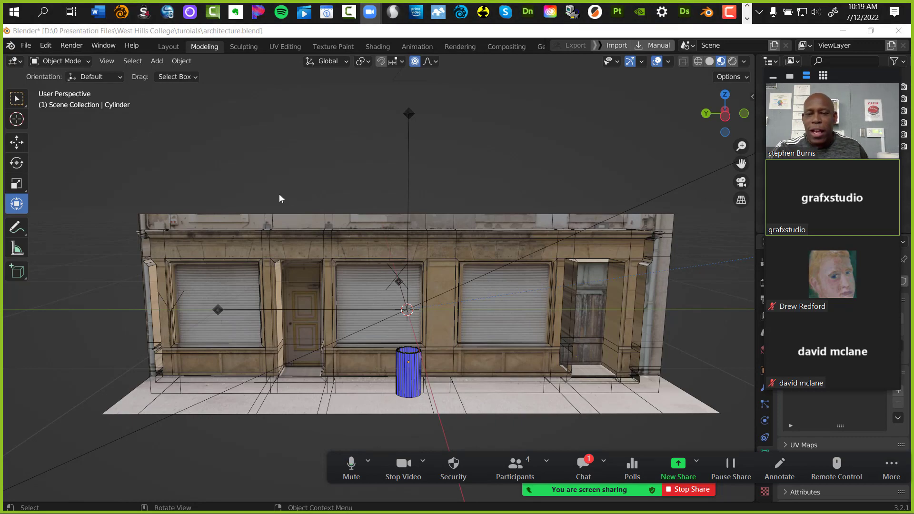
left_click(344, 219)
middle_click_drag(344, 240, 334, 214)
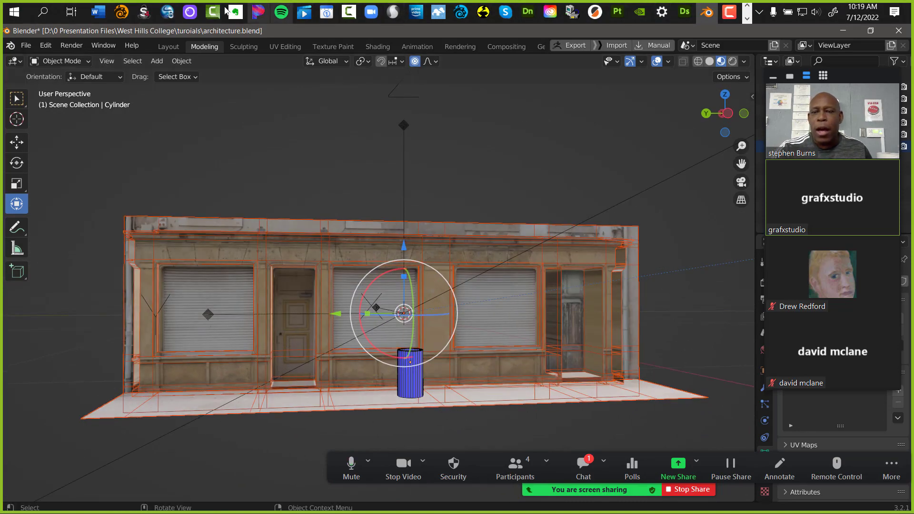
Browse in a maximized File Explorer to D:\0 Presentation Files\West Hills College\Blender Modeling Class\West Hills College\Images
key("super+e")
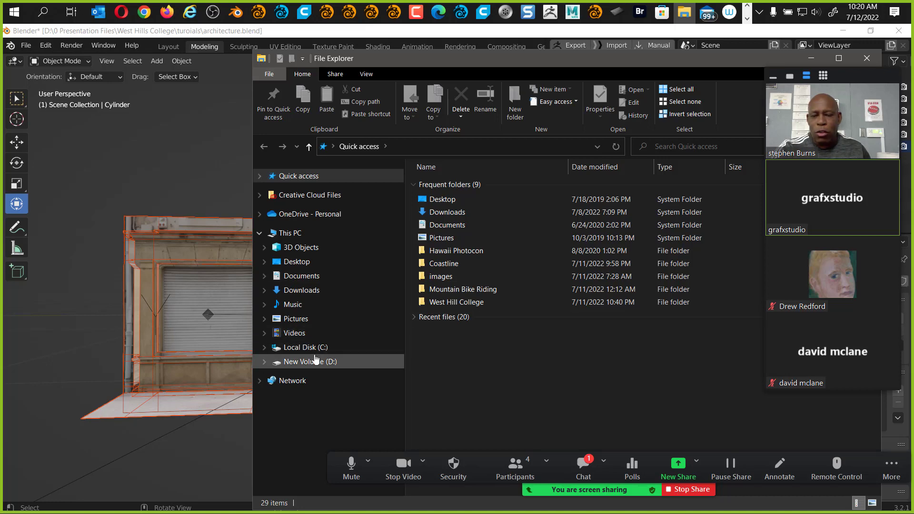
double_click(456, 302)
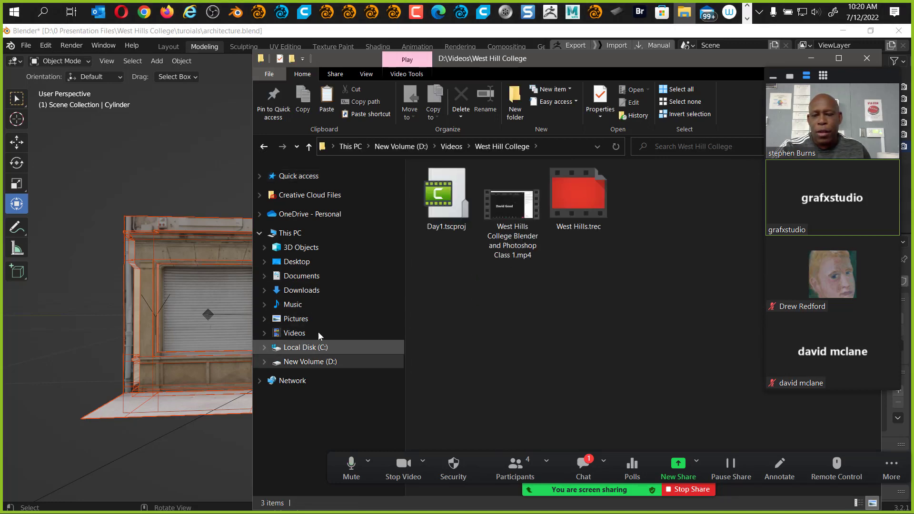
left_click(325, 361)
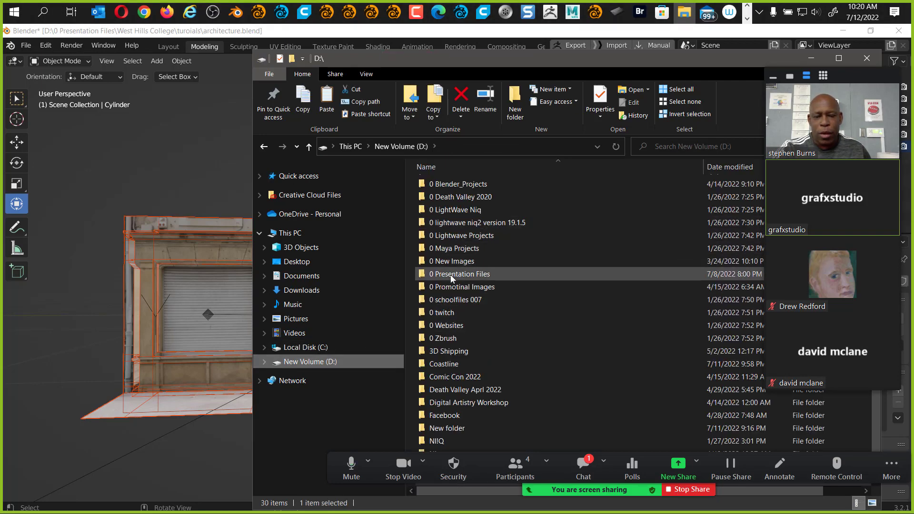
double_click(466, 275)
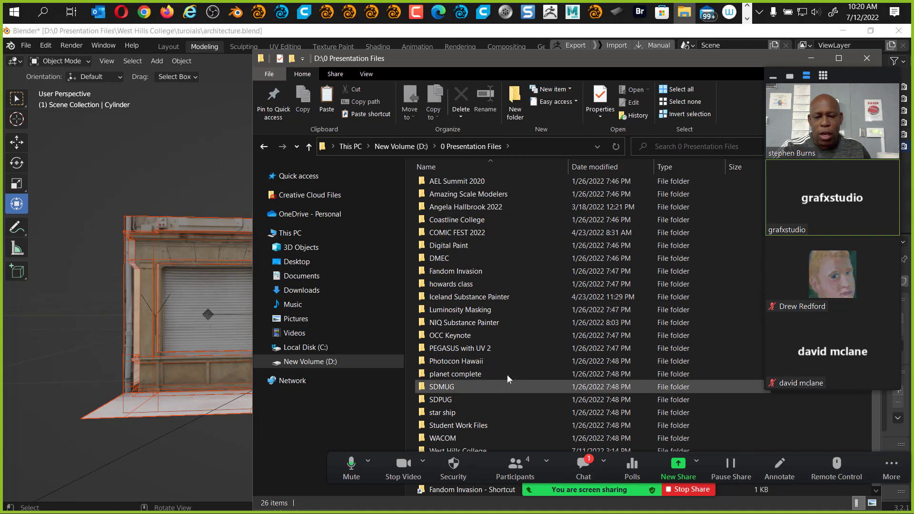
left_click_drag(661, 58, 439, 24)
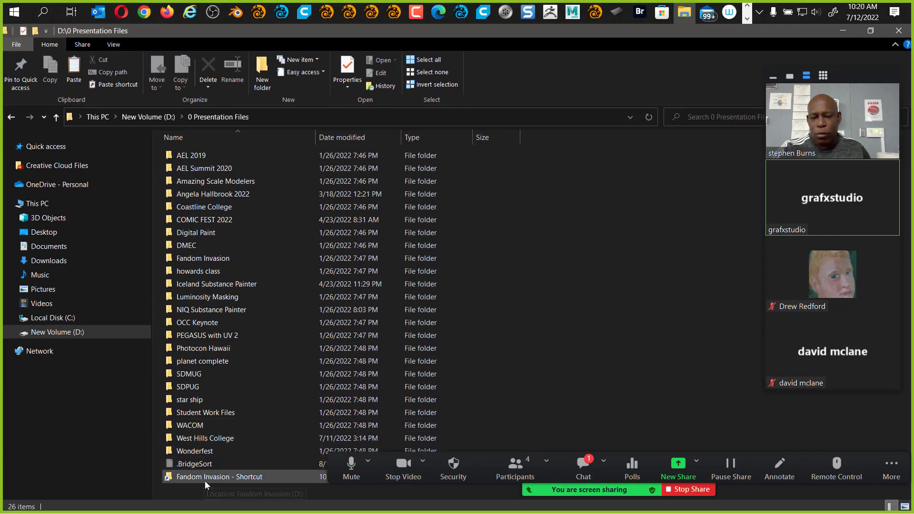
double_click(212, 441)
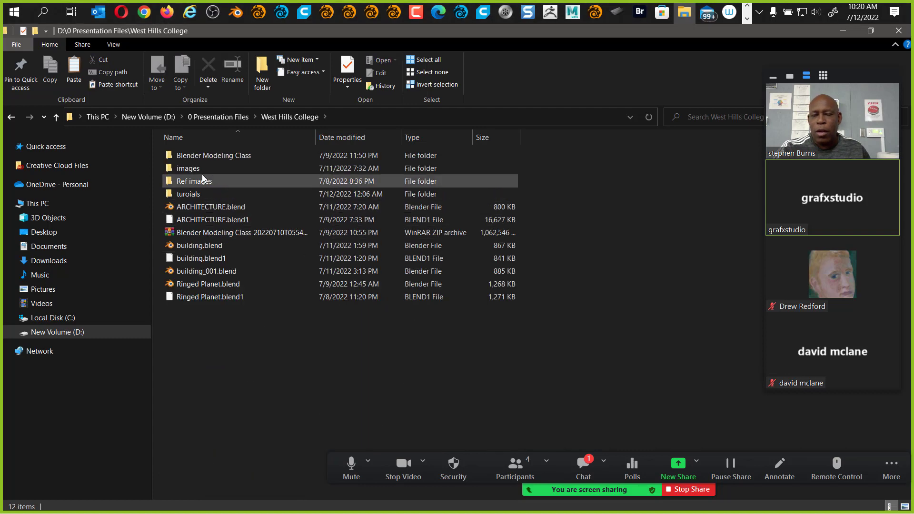
double_click(215, 155)
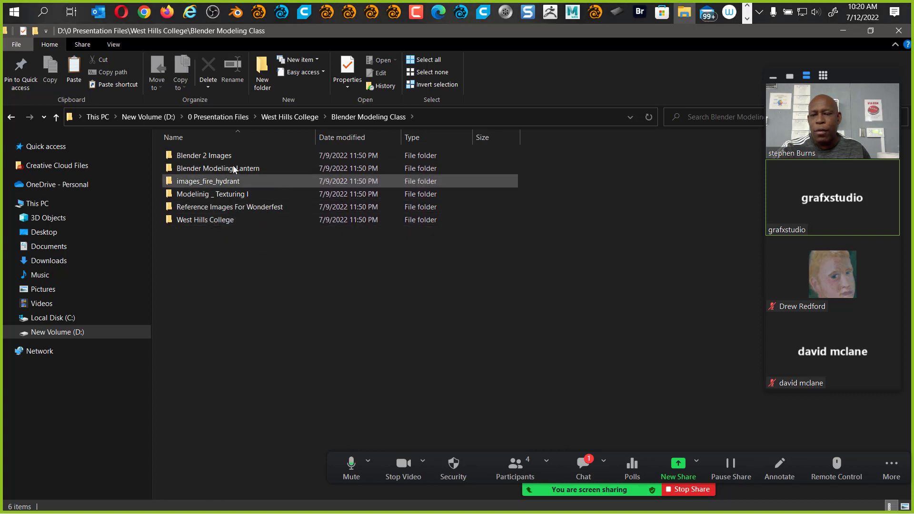
double_click(219, 220)
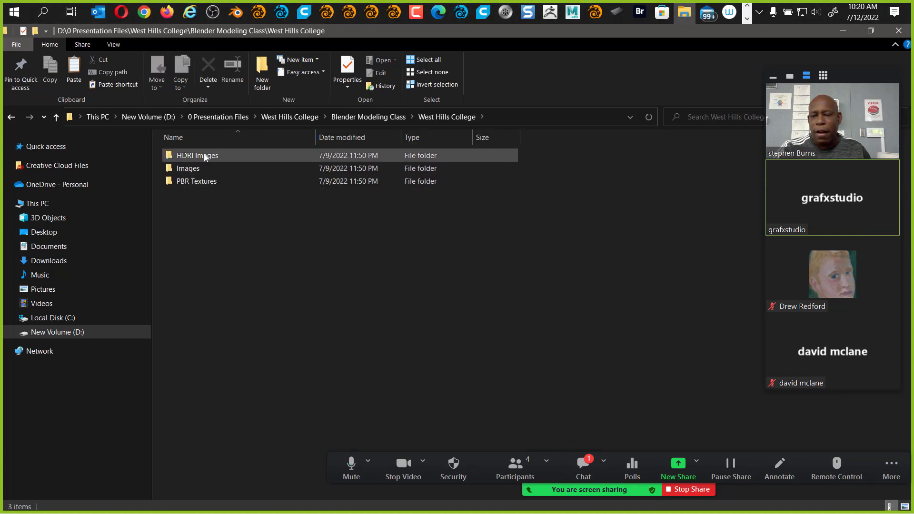
double_click(201, 169)
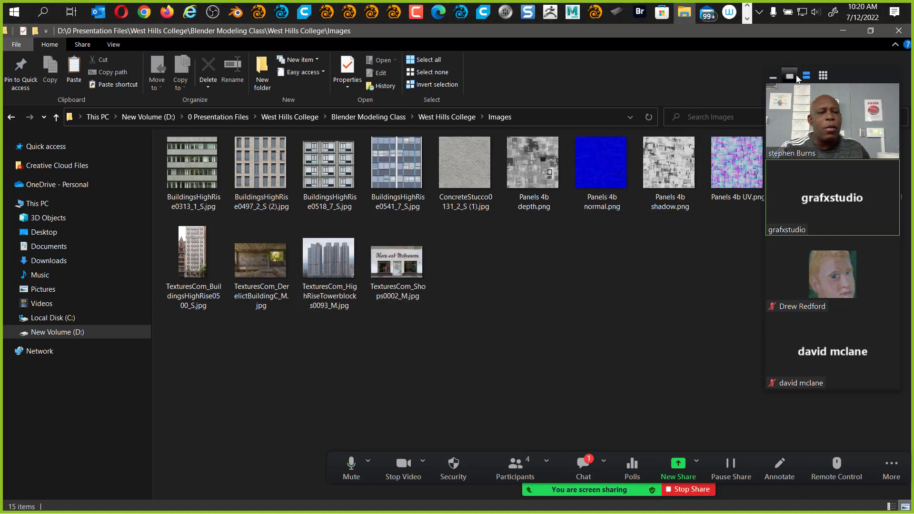
Hide the meeting's participant videos, examine the Storefront.jpg reference image, and return to the storefront model in Blender
left_click(772, 78)
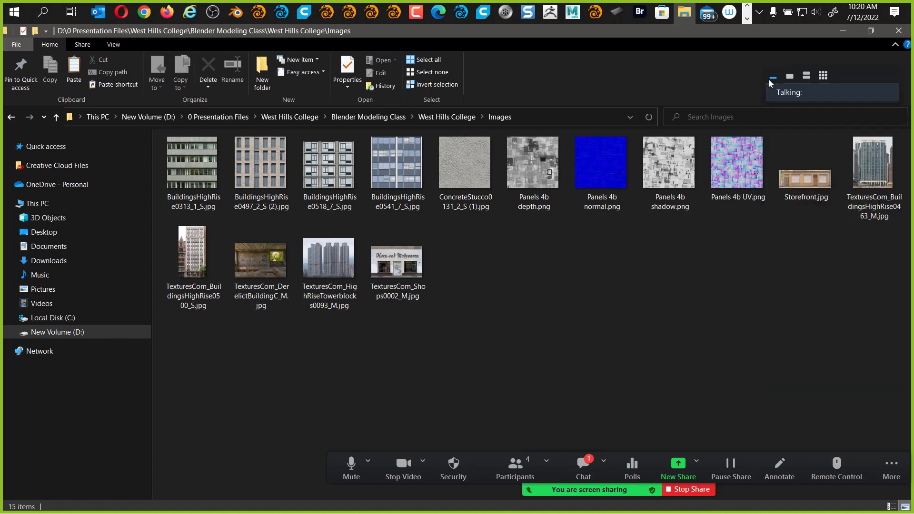
left_click(794, 182)
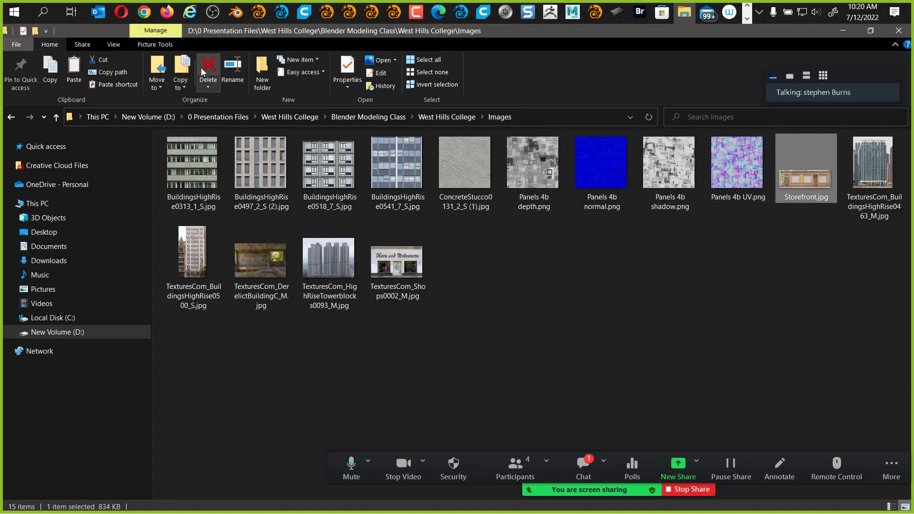
double_click(787, 171)
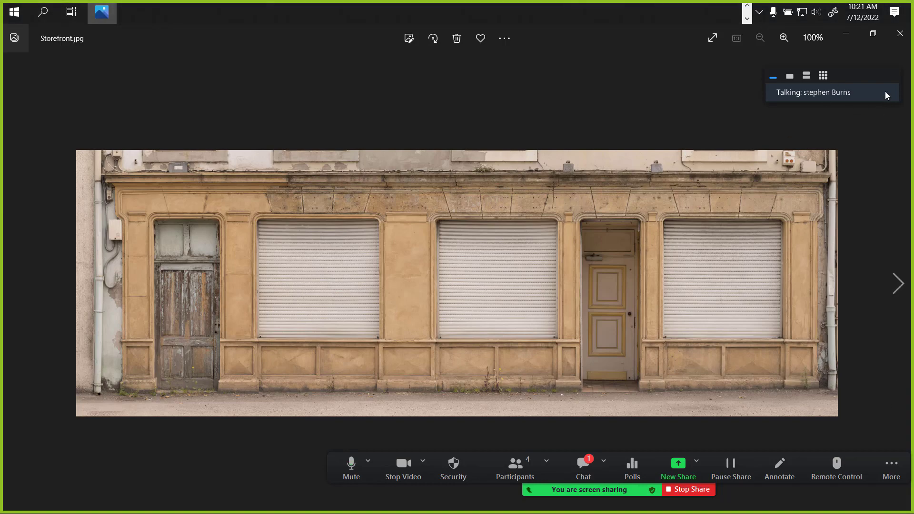
left_click(910, 41)
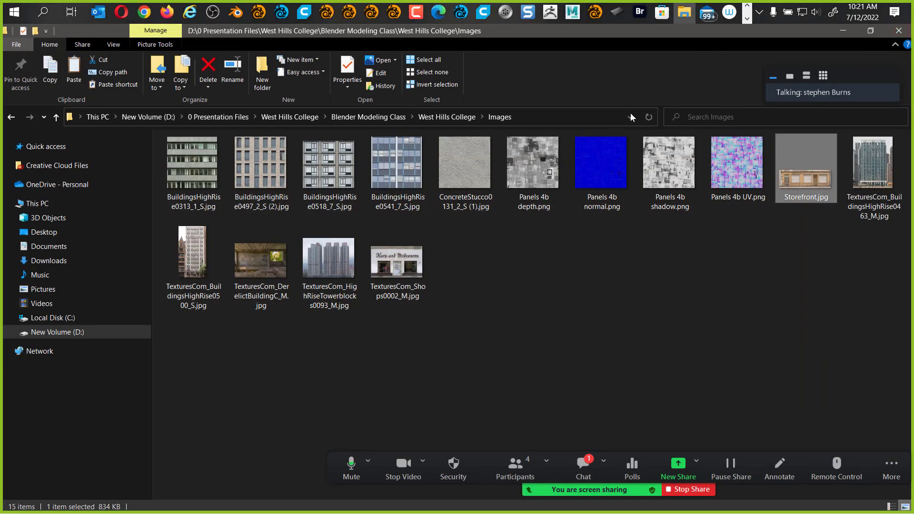
left_click(840, 35)
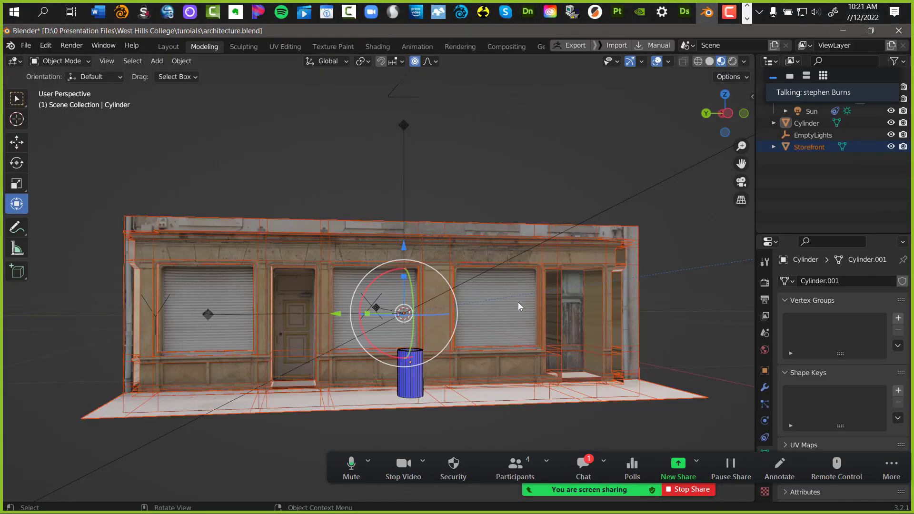
middle_click_drag(309, 187, 465, 120)
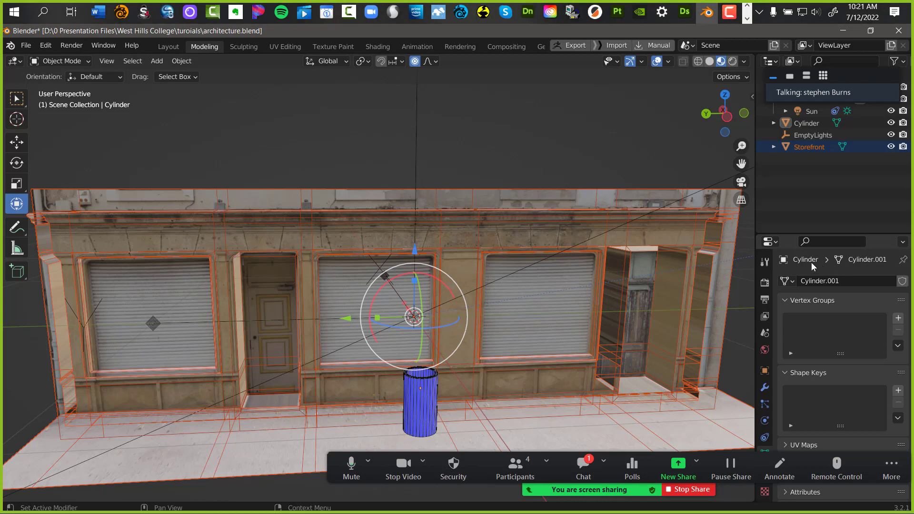
Frame the whole scene, refocus on the selected storefront model, and examine its facade from several angles
key("Home")
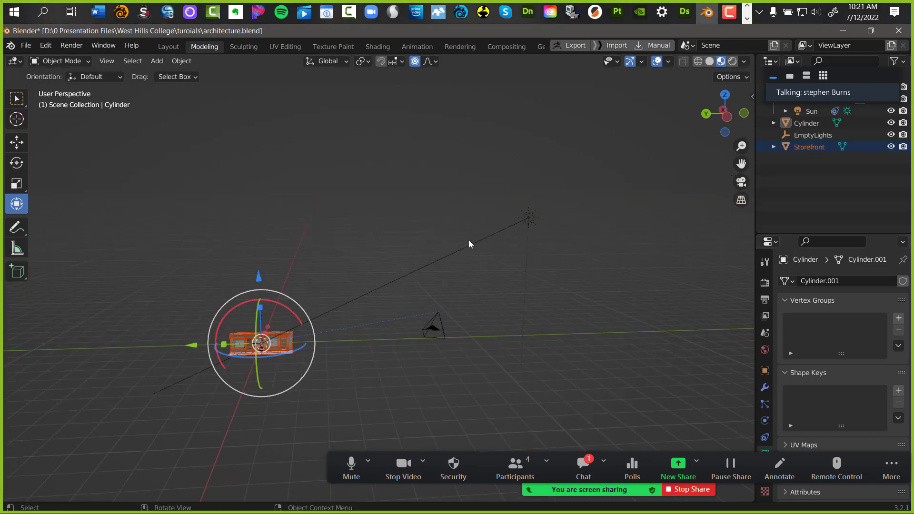
key("KP_Decimal")
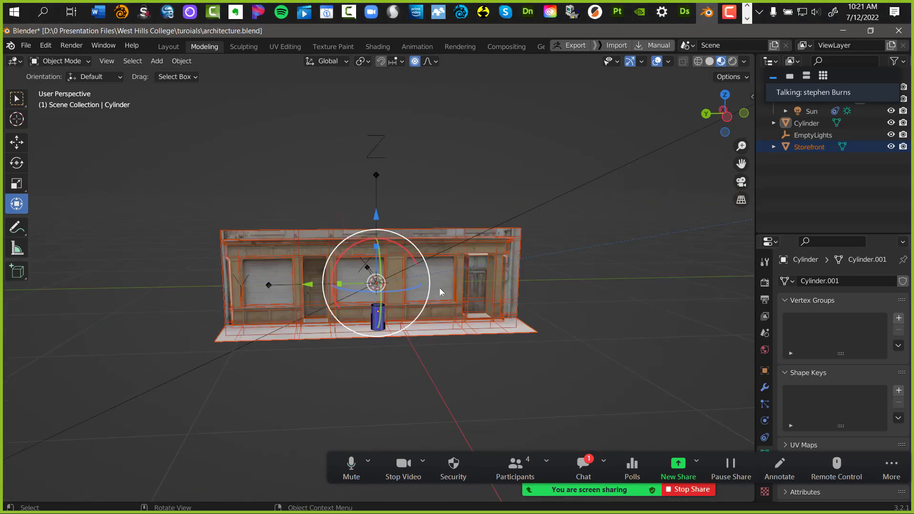
scroll(355, 260, "up", 5)
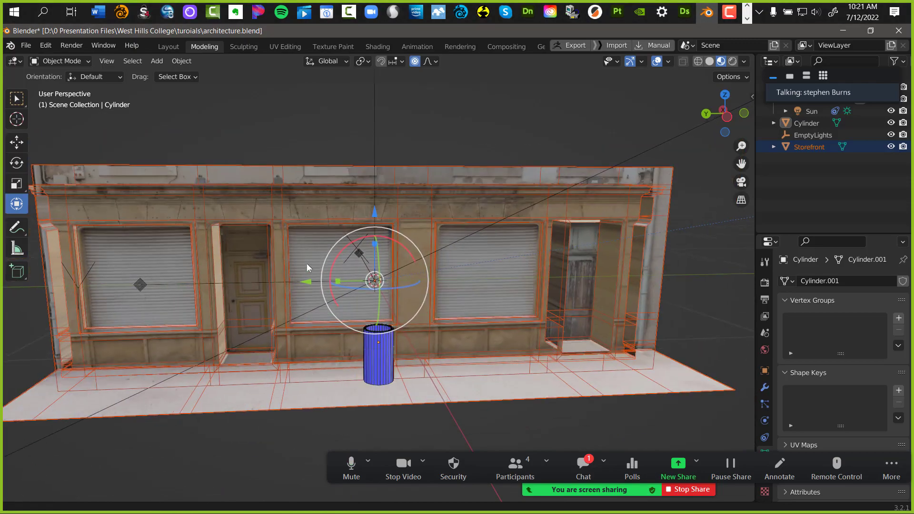
middle_click_drag(307, 264, 432, 245)
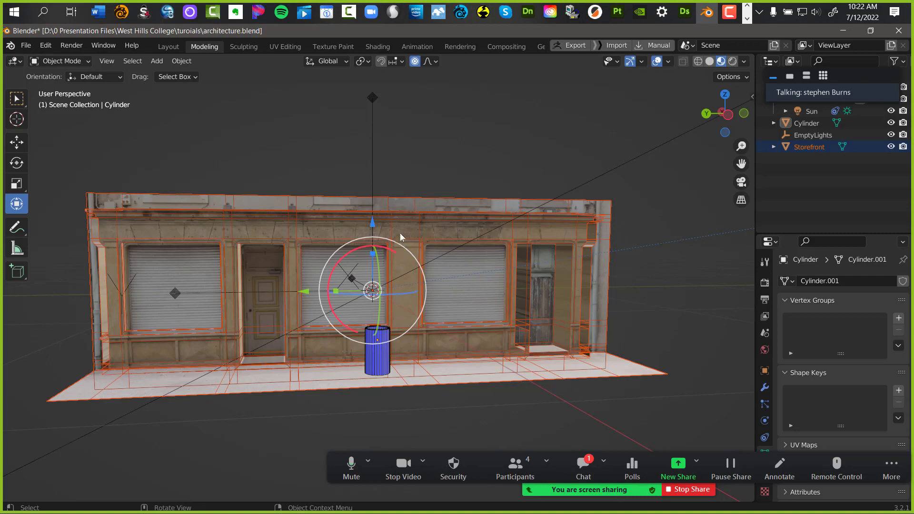
middle_click_drag(497, 244, 376, 251)
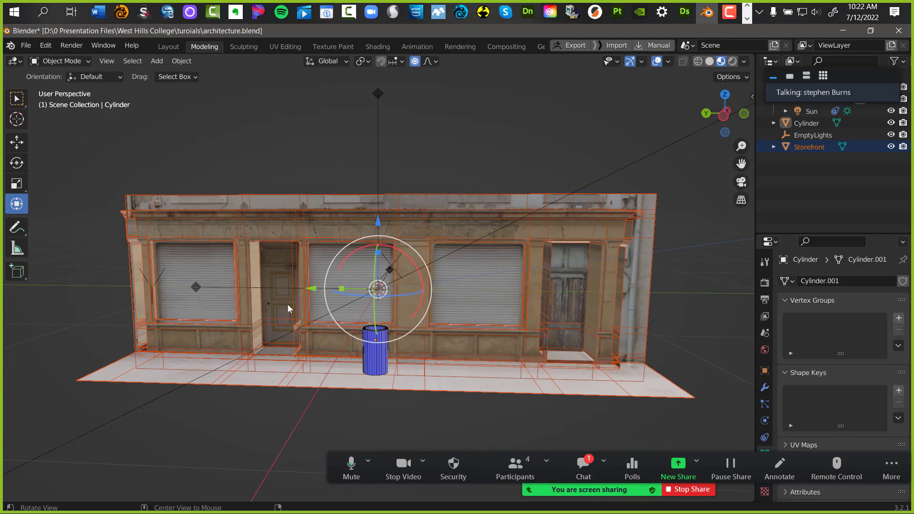
mouse_move(284, 286)
middle_mouse_down()
mouse_move(327, 268)
mouse_move(301, 275)
mouse_move(323, 275)
mouse_move(315, 321)
mouse_move(322, 276)
mouse_move(340, 262)
mouse_move(288, 283)
mouse_move(298, 277)
middle_mouse_up()
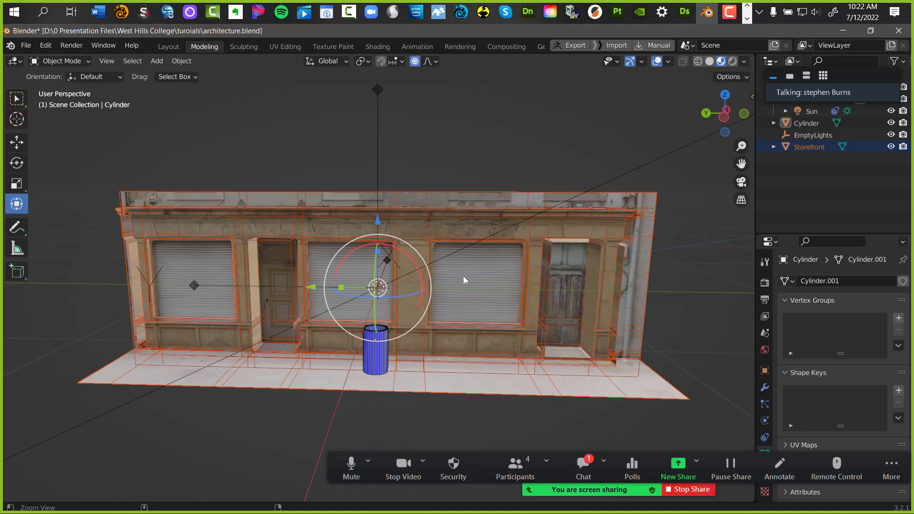
scroll(464, 276, "up", 3)
middle_click_drag(444, 276, 467, 263, "shift")
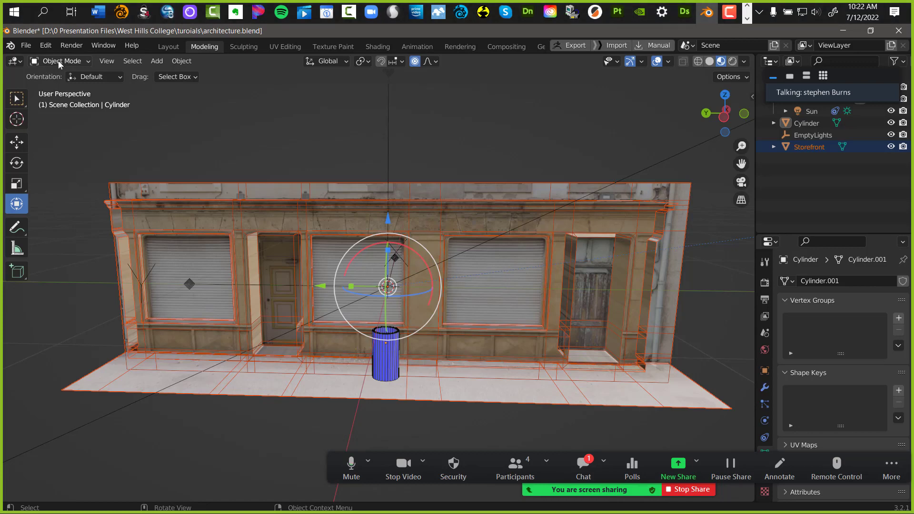
Open the Blender Preferences and review the Input, Navigation and Keymap settings
left_click(46, 46)
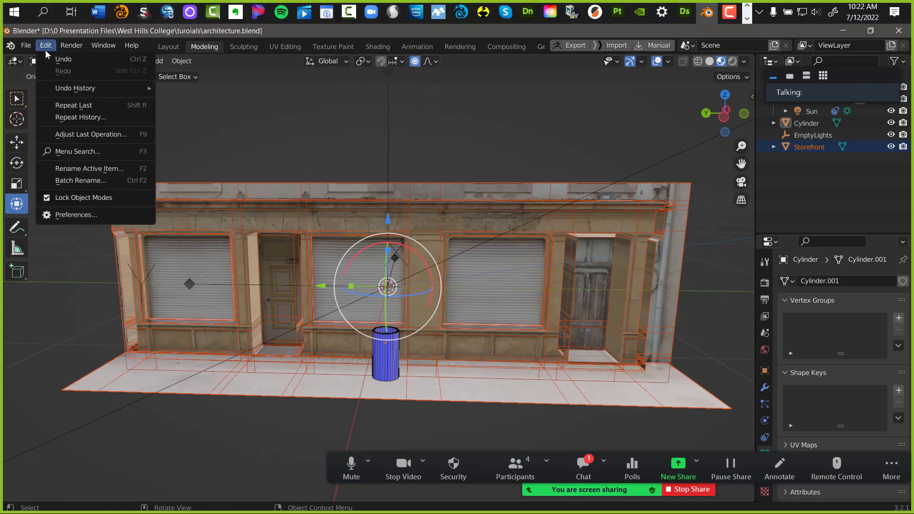
left_click(76, 215)
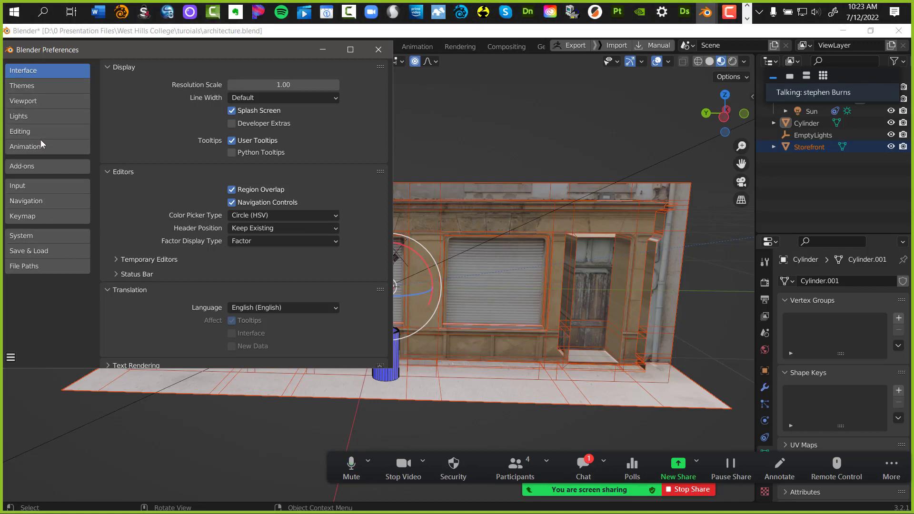
left_click(42, 186)
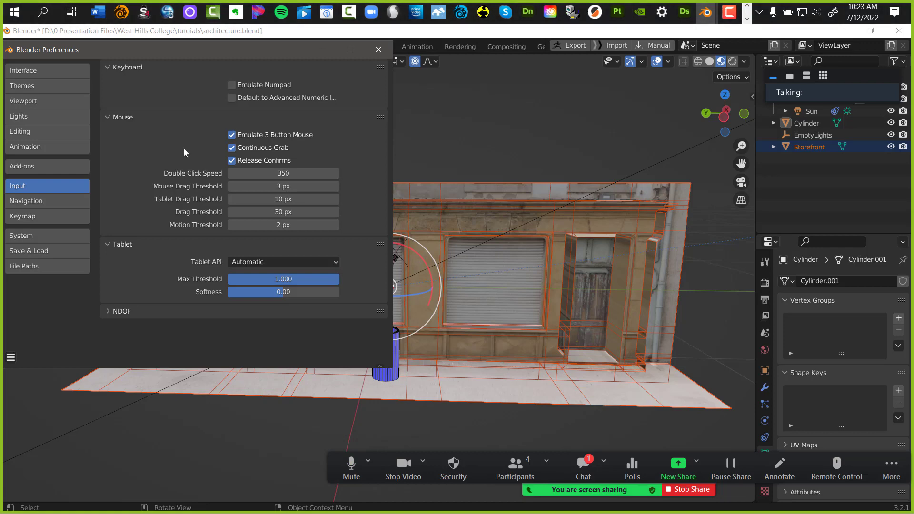
left_click(41, 201)
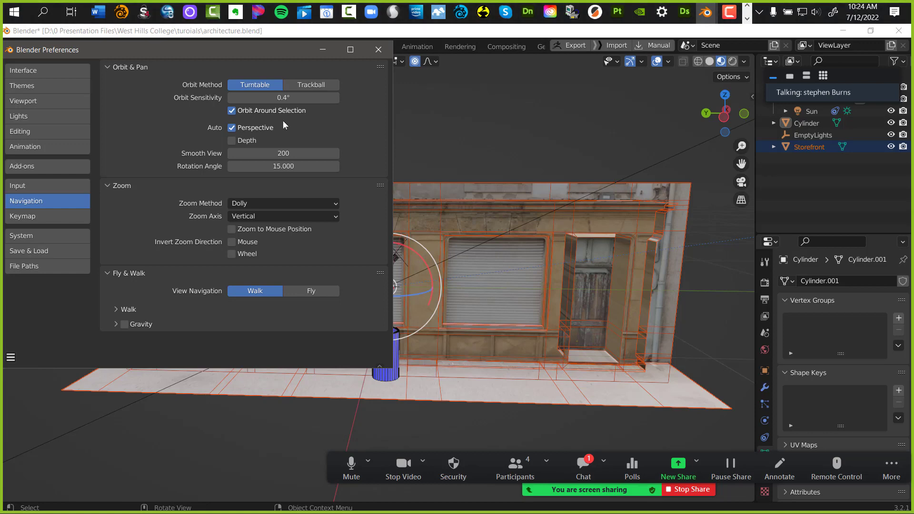
left_click(37, 218)
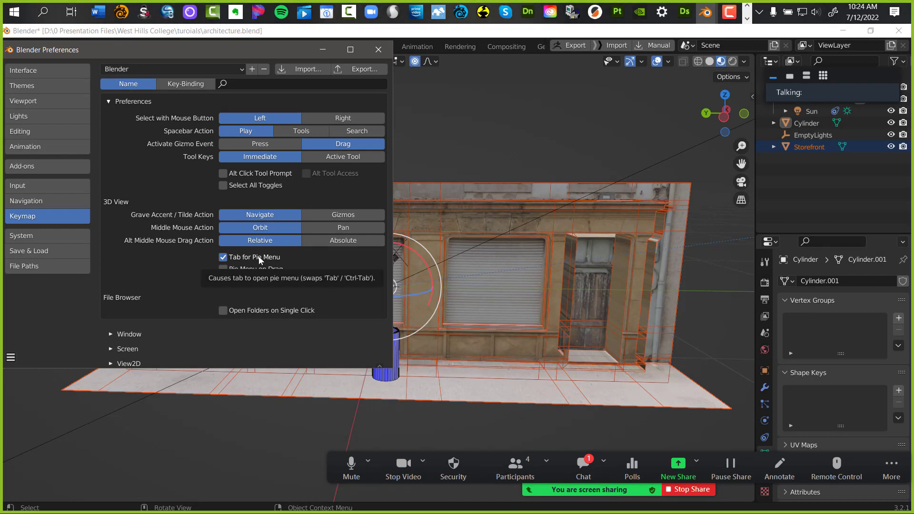
Search the add-ons for "boo" to check the Bool Tool add-on
left_click(47, 166)
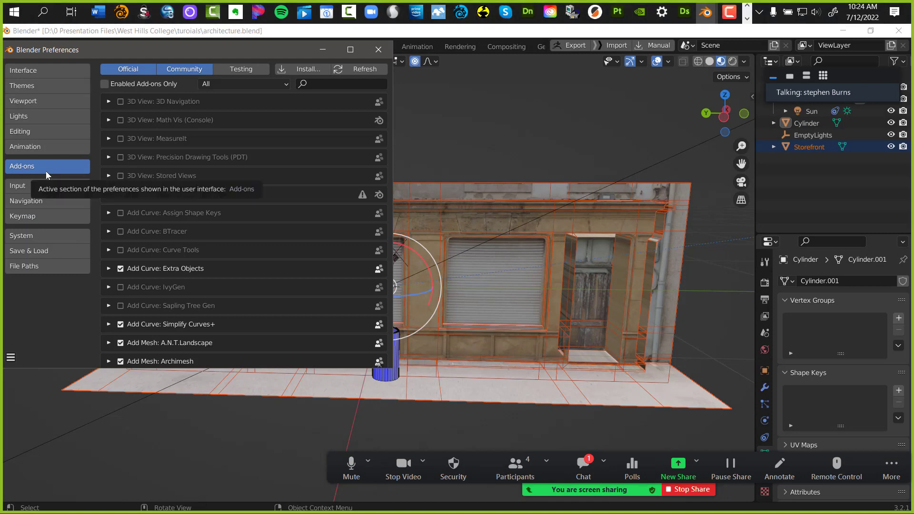
left_click(326, 86)
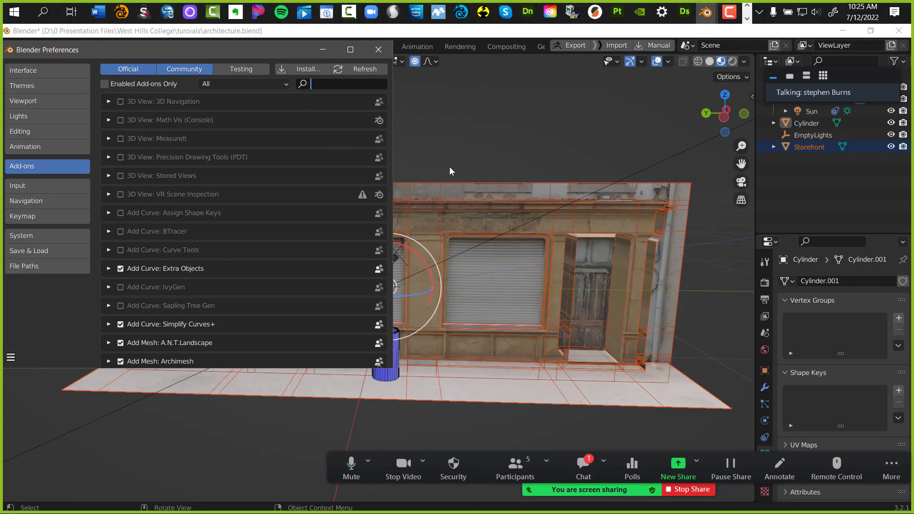
type("boo")
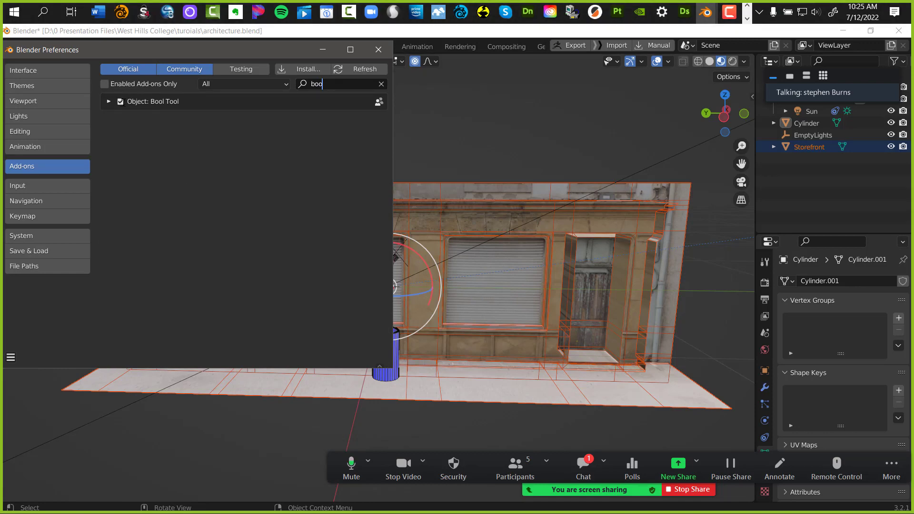
left_click(121, 101)
Search the add-ons for "ext" to check the curve and mesh Extra Objects add-ons
key("ctrl+a")
type("e")
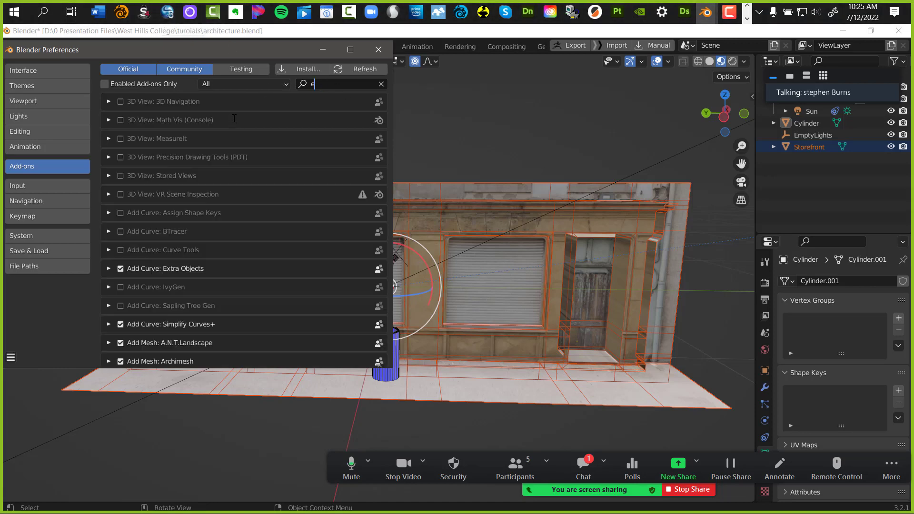
type("x")
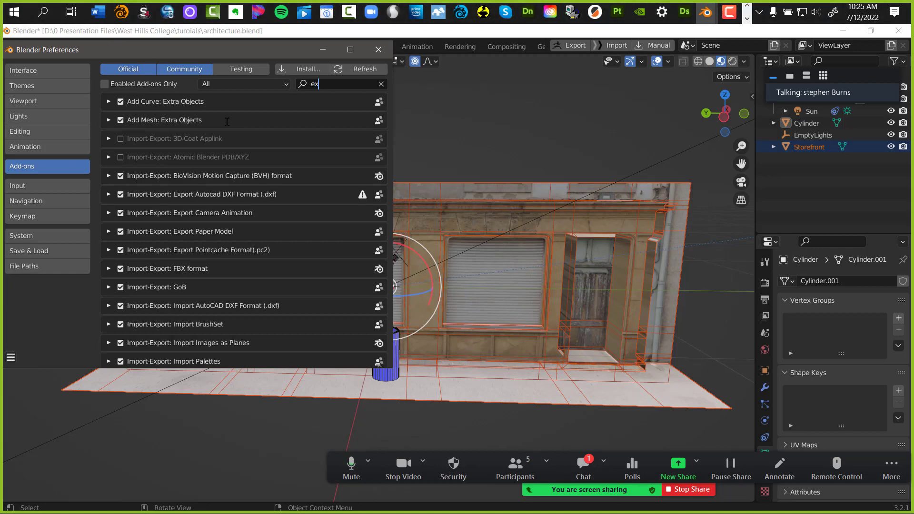
type("t")
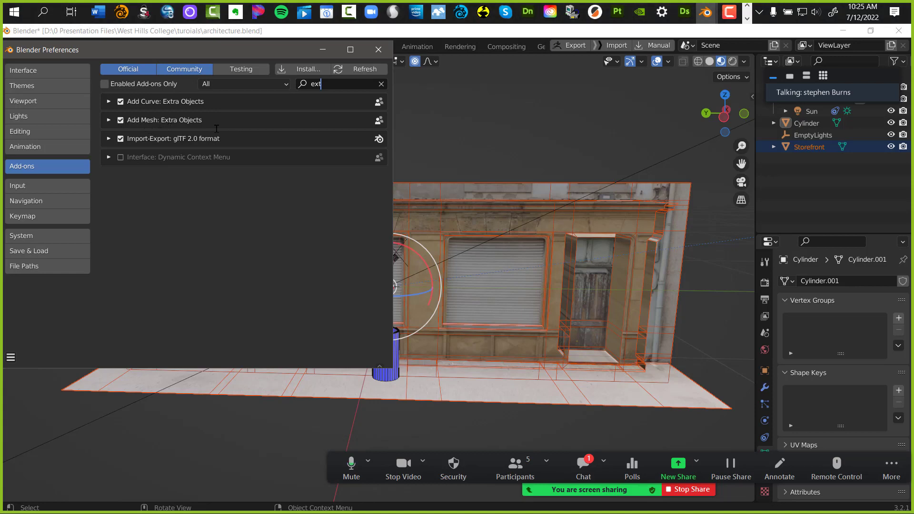
key("Return")
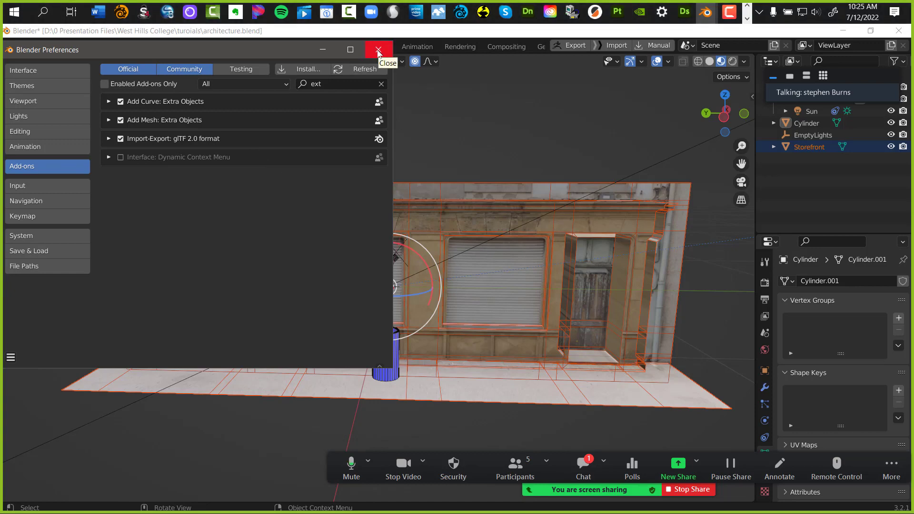
Search the add-ons for "loo" and for "image" to check LoopTools and Import Images as Planes, and clear the search
left_click(374, 82)
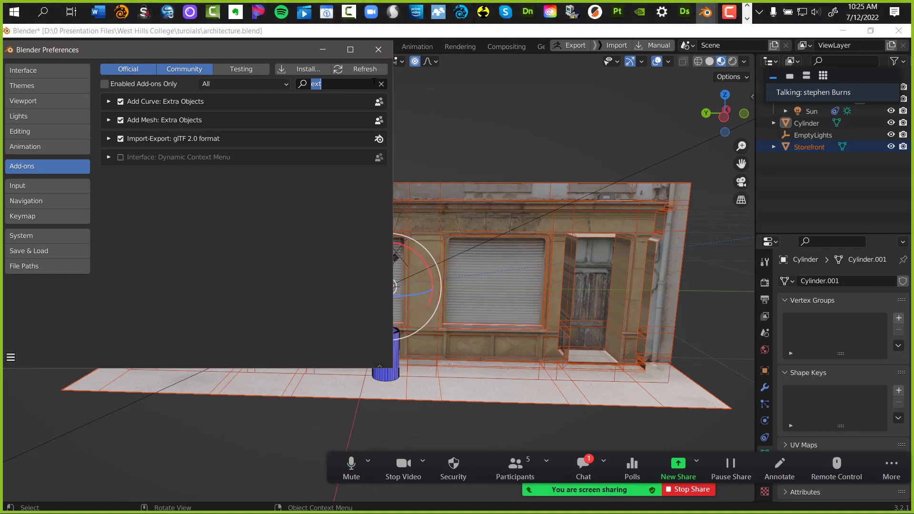
key("BackSpace")
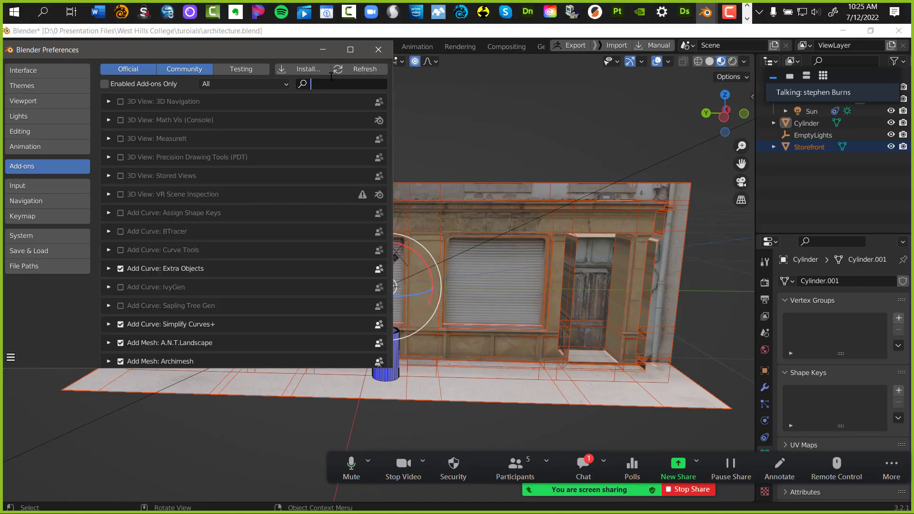
type("loo")
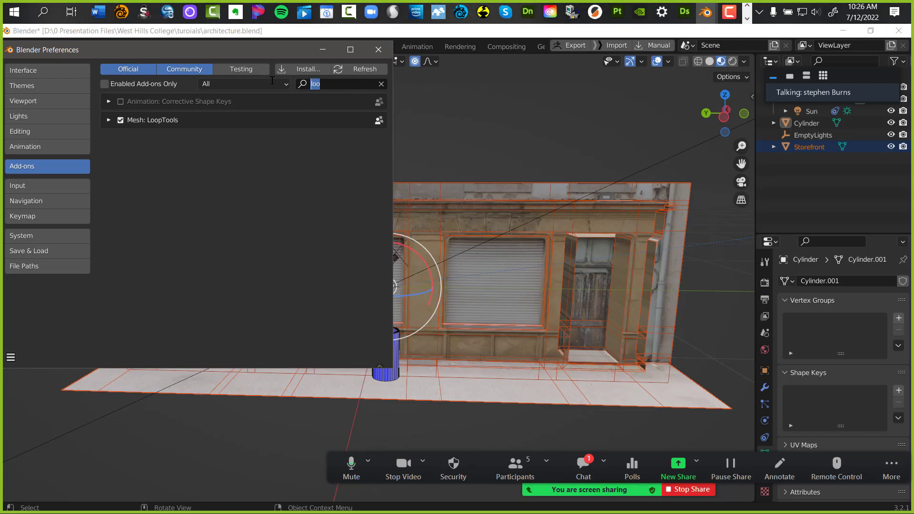
type("ima")
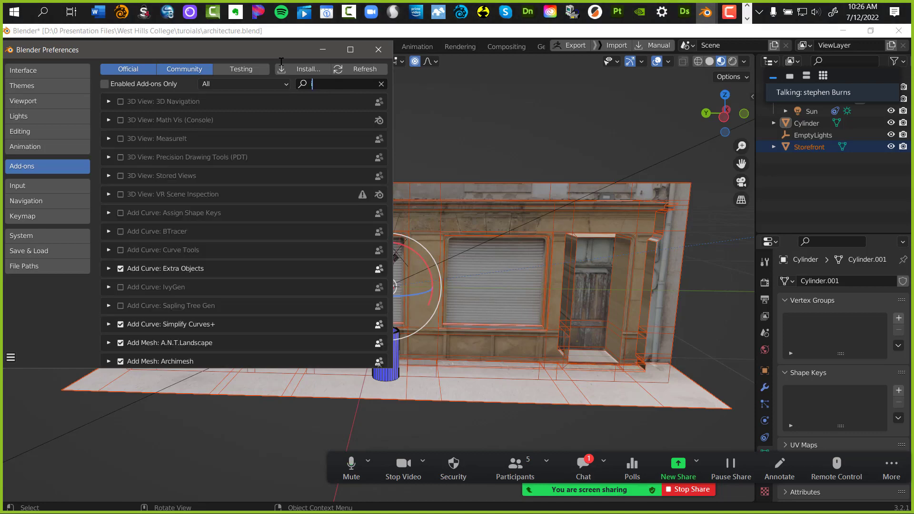
type("ge")
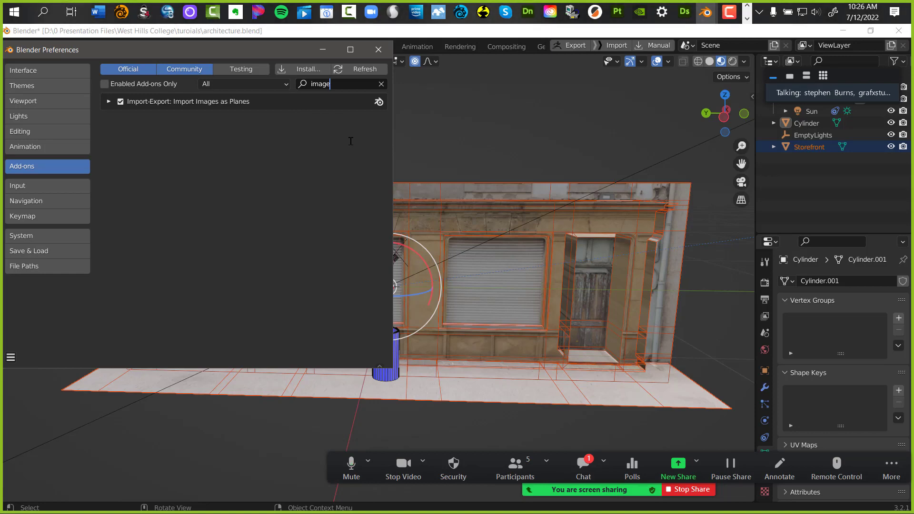
left_click(381, 84)
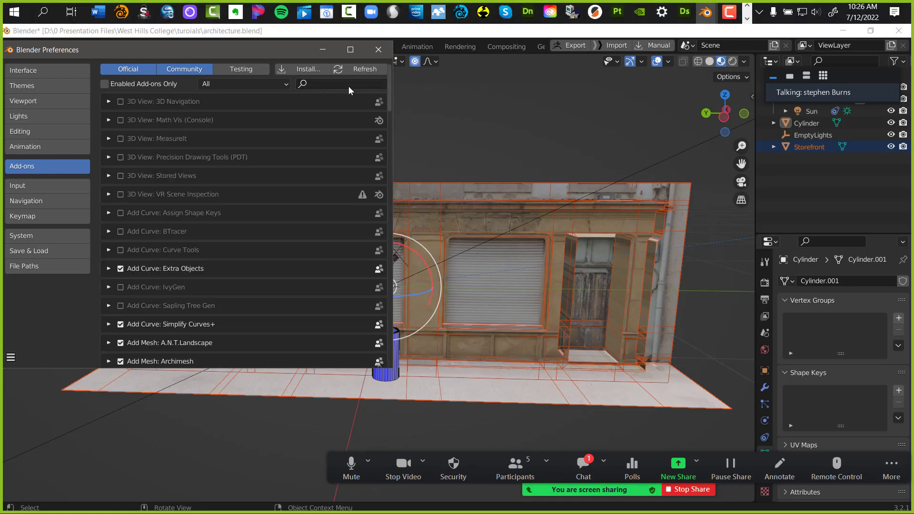
Search the add-ons for "uv" to check UV Layout and Magic UV, and close the Preferences
left_click(333, 84)
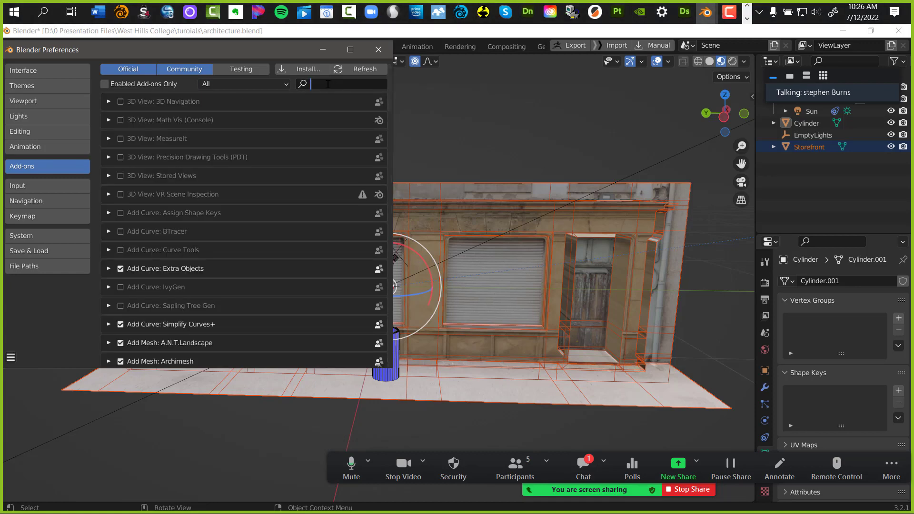
type("uv")
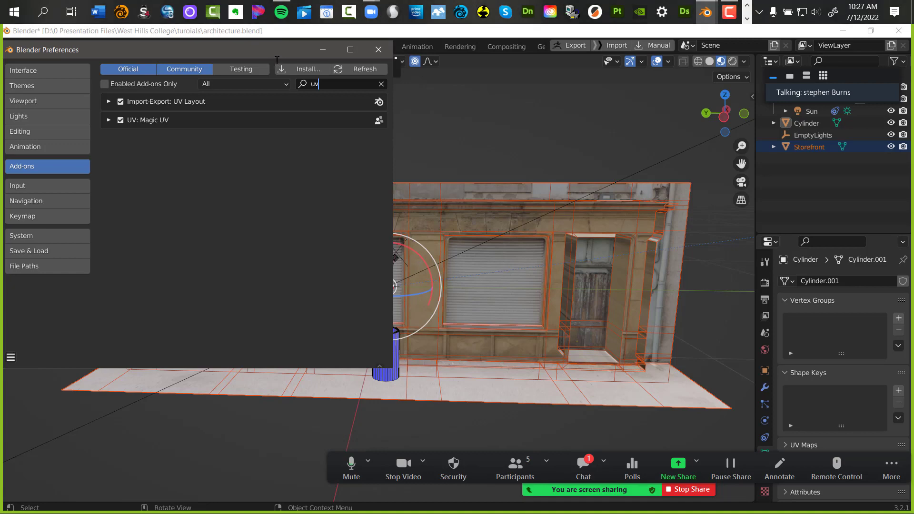
left_click(378, 49)
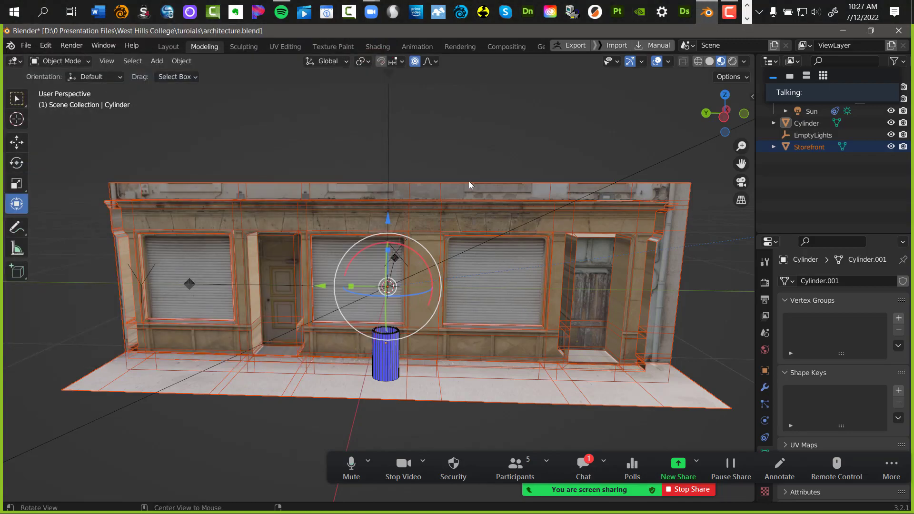
Examine the storefront model and the blue cylinder from a raised oblique angle, both close up and from farther away
middle_click_drag(469, 181, 425, 170)
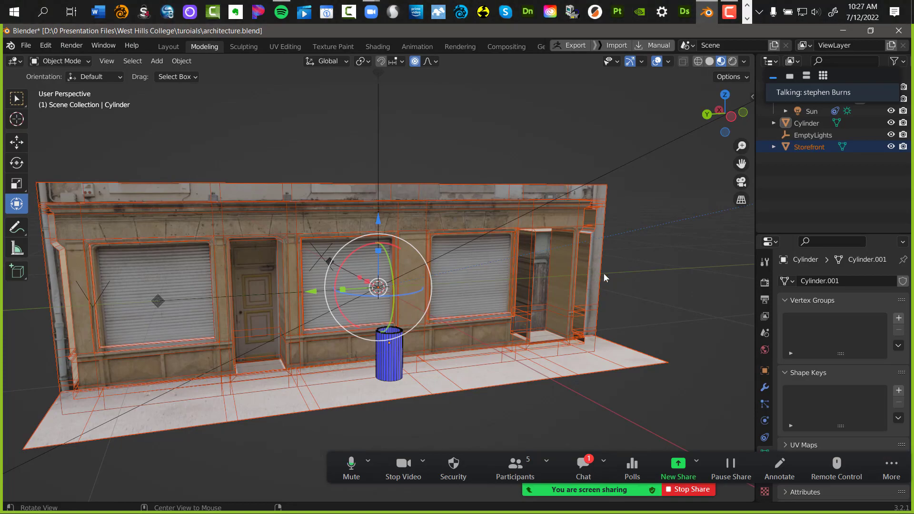
mouse_move(638, 261)
middle_mouse_down()
mouse_move(567, 304)
mouse_move(461, 313)
mouse_move(437, 276)
mouse_move(575, 348)
mouse_move(667, 250)
mouse_move(635, 172)
mouse_move(562, 229)
mouse_move(575, 309)
mouse_move(614, 257)
mouse_move(652, 227)
mouse_move(639, 364)
mouse_move(540, 378)
mouse_move(467, 320)
mouse_move(495, 299)
mouse_move(533, 377)
mouse_move(632, 386)
mouse_move(634, 257)
mouse_move(638, 303)
mouse_move(614, 382)
mouse_move(546, 351)
mouse_move(567, 293)
mouse_move(599, 279)
mouse_move(596, 325)
mouse_move(641, 324)
mouse_move(652, 269)
mouse_move(627, 358)
mouse_move(552, 338)
mouse_move(605, 262)
mouse_move(641, 236)
mouse_move(616, 365)
mouse_move(653, 367)
mouse_move(623, 333)
mouse_move(608, 245)
mouse_move(651, 234)
mouse_move(653, 262)
mouse_move(618, 251)
mouse_move(630, 230)
mouse_move(632, 260)
mouse_move(618, 230)
mouse_move(604, 262)
mouse_move(614, 265)
mouse_move(613, 285)
mouse_move(671, 268)
mouse_move(671, 247)
mouse_move(621, 273)
mouse_move(587, 246)
mouse_move(612, 247)
mouse_move(634, 270)
middle_mouse_up()
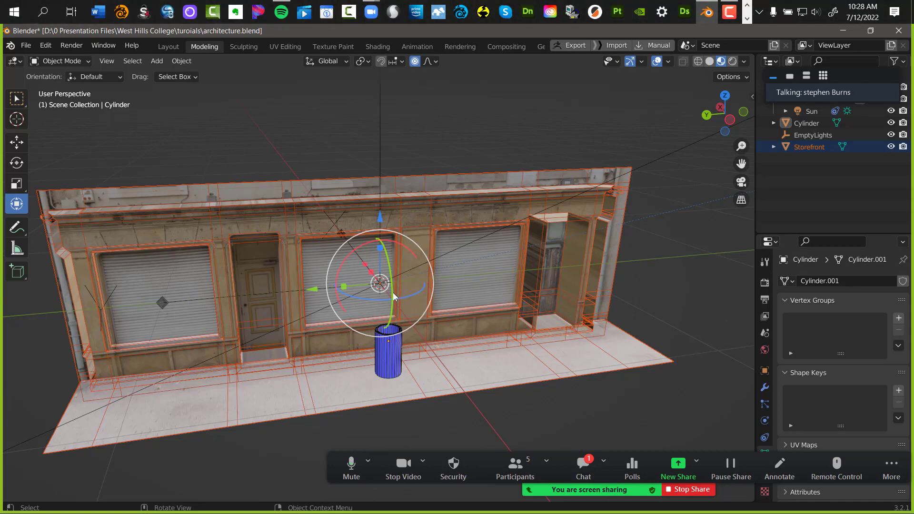
scroll(428, 307, "down", 4)
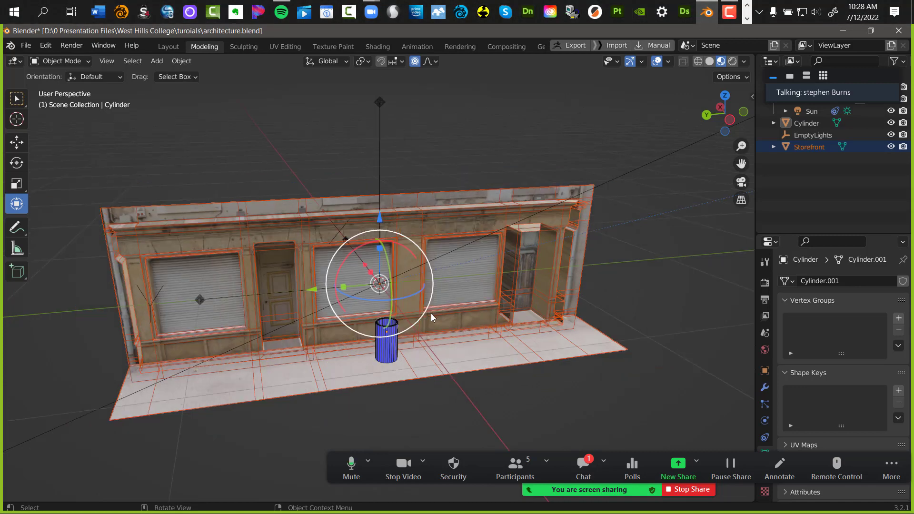
scroll(431, 305, "up", 10)
scroll(432, 280, "down", 9)
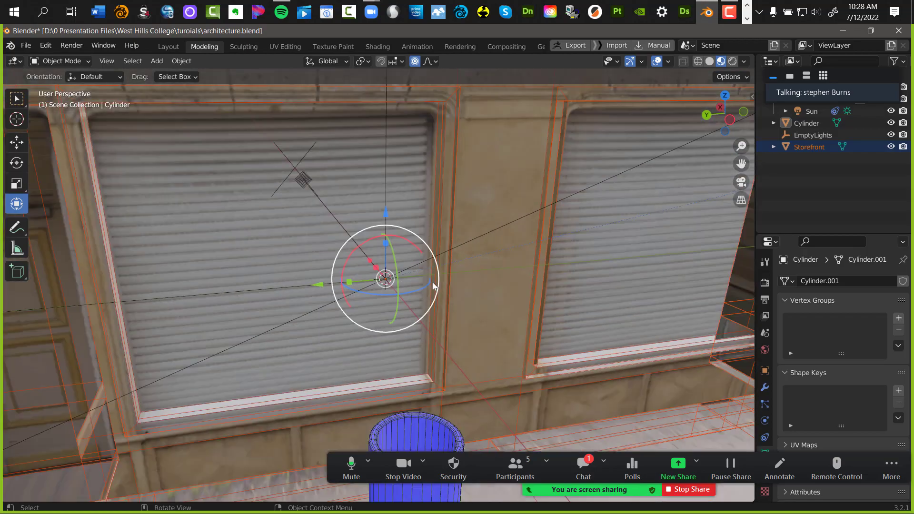
scroll(431, 272, "up", 8)
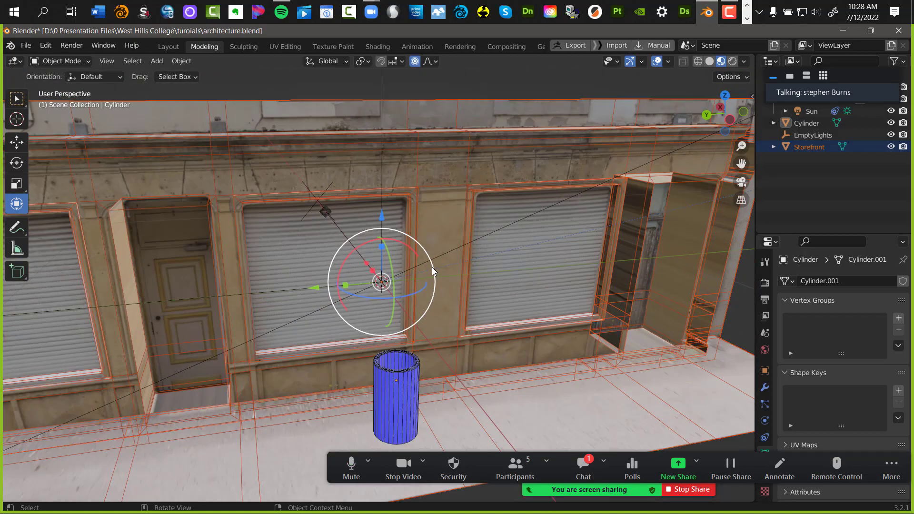
scroll(433, 263, "down", 4)
scroll(433, 264, "down", 1)
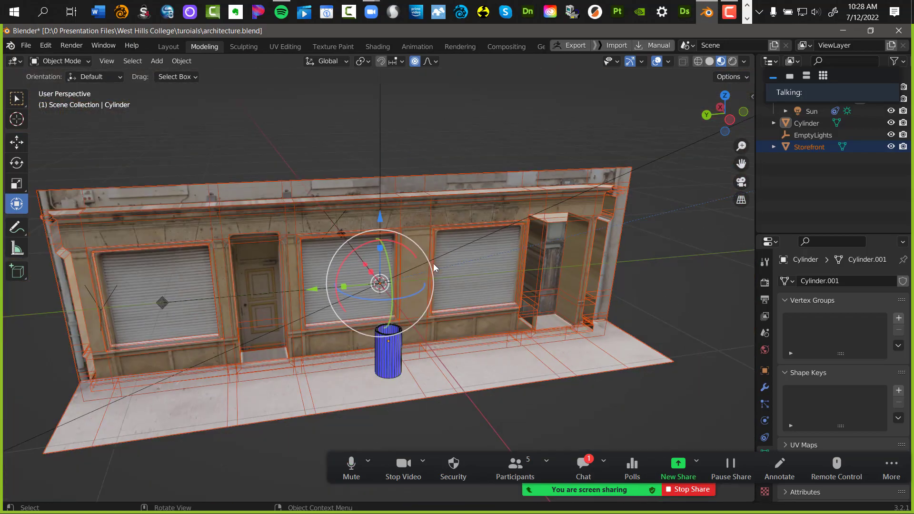
scroll(433, 262, "up", 7)
scroll(444, 266, "down", 1)
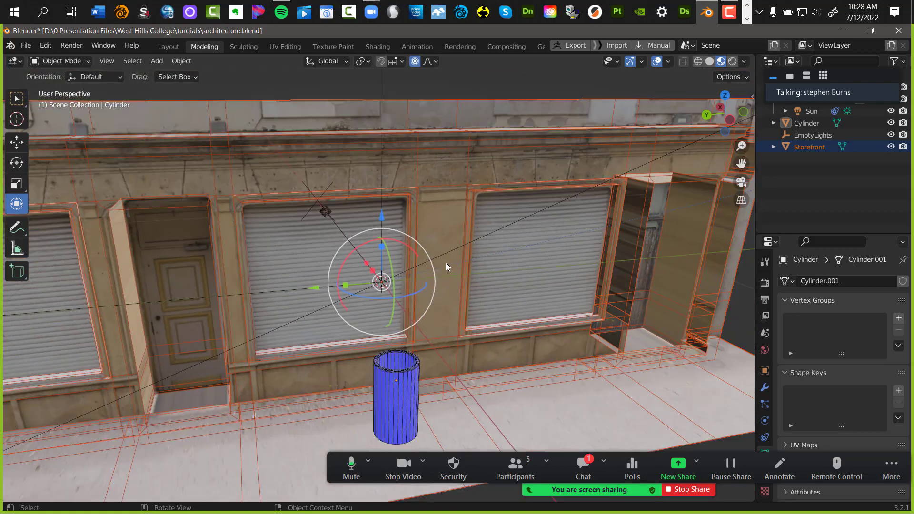
Examine the storefront's shuttered windows, doorway and the blue cylinder at alternating close-up and full-building distances
scroll(449, 263, "up", 3)
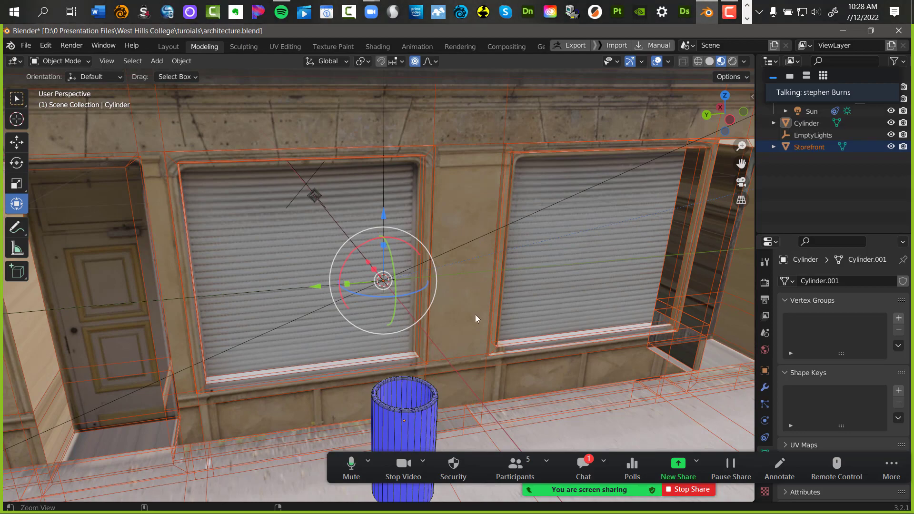
scroll(475, 286, "up", 1)
scroll(477, 265, "up", 2)
scroll(479, 308, "down", 5)
scroll(471, 376, "up", 5)
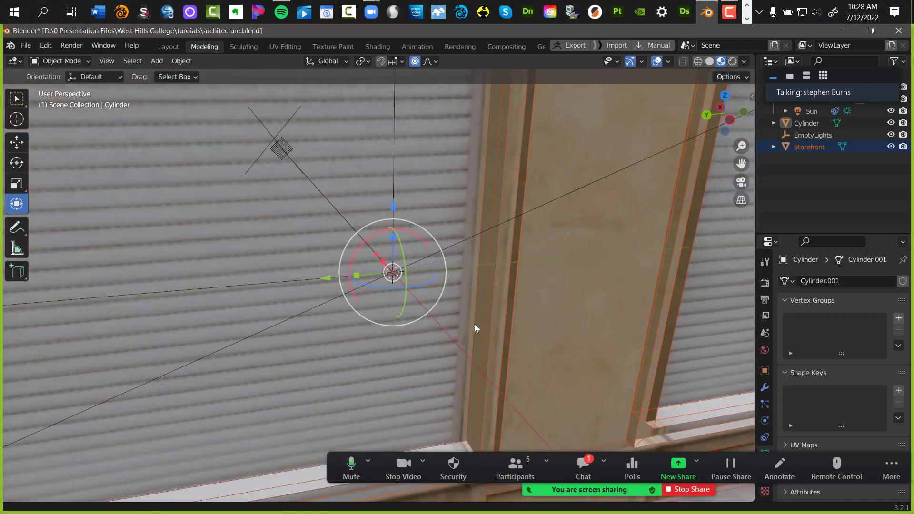
scroll(474, 324, "down", 8)
scroll(465, 126, "up", 10)
scroll(485, 351, "down", 3)
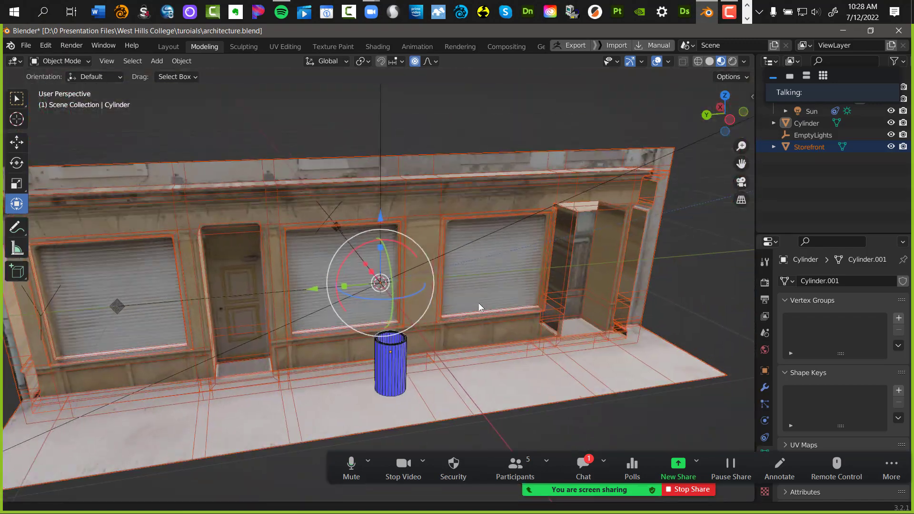
scroll(478, 303, "up", 2)
scroll(484, 335, "up", 3)
scroll(484, 323, "down", 6)
scroll(484, 310, "up", 6)
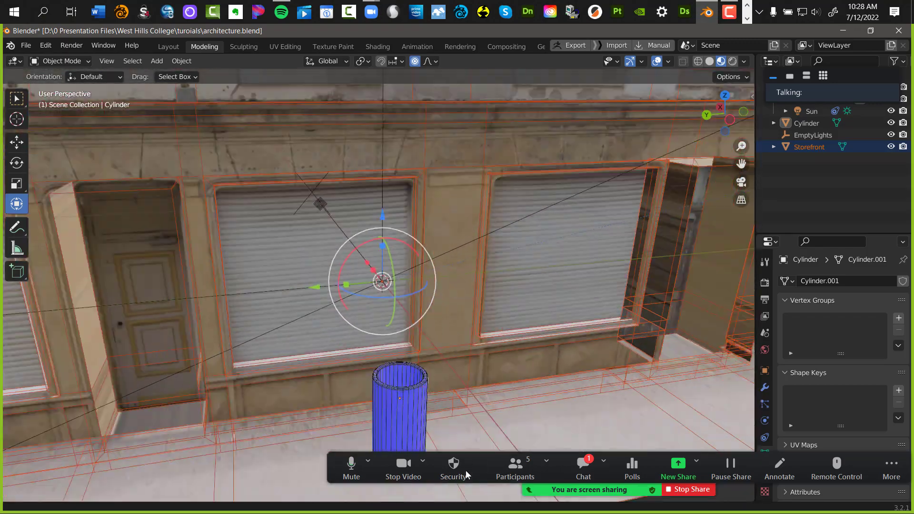
scroll(485, 299, "down", 6)
scroll(473, 412, "up", 4)
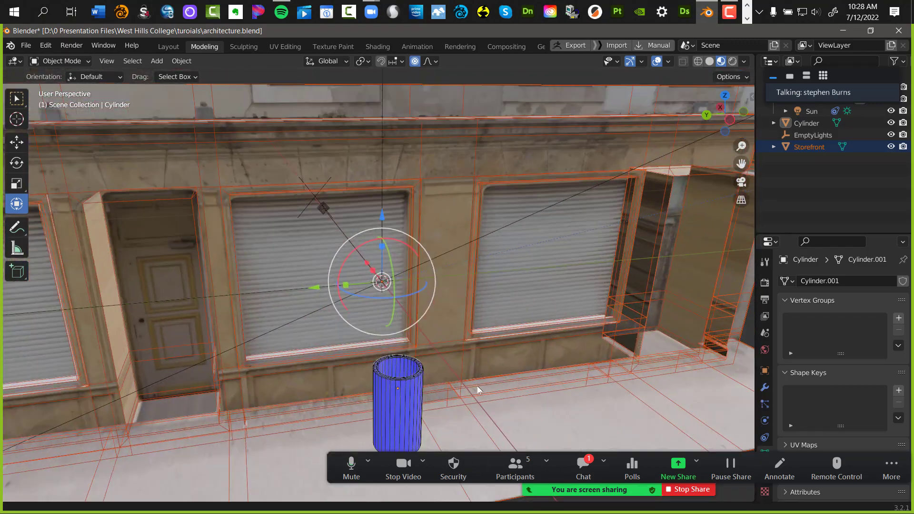
scroll(476, 385, "down", 3)
scroll(471, 442, "up", 2)
scroll(471, 443, "down", 1)
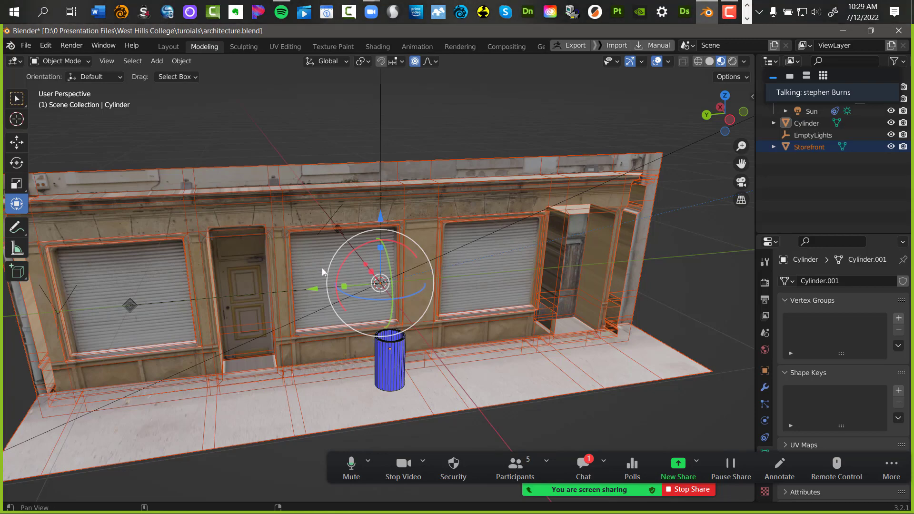
Move the storefront out of sight, frame the entire scene to recover it, and examine the building from closer in
middle_click_drag(304, 265, 525, 321, "shift")
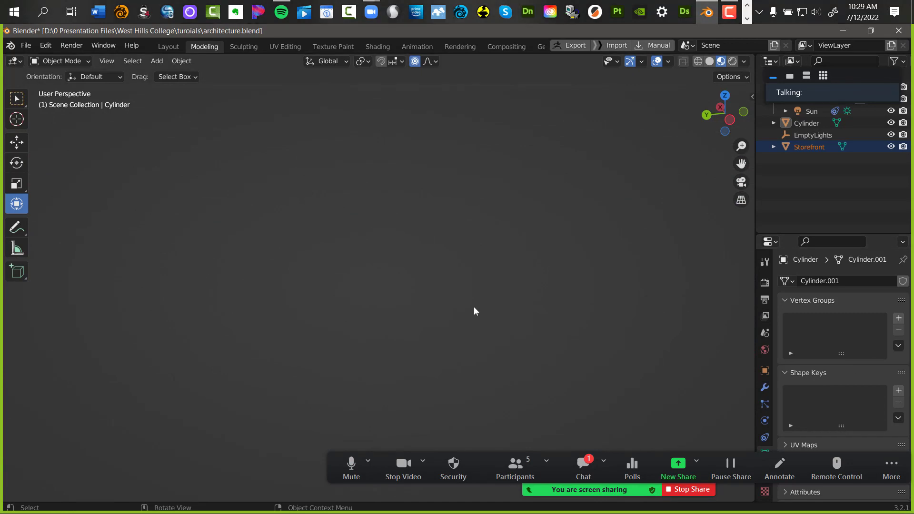
key("Home")
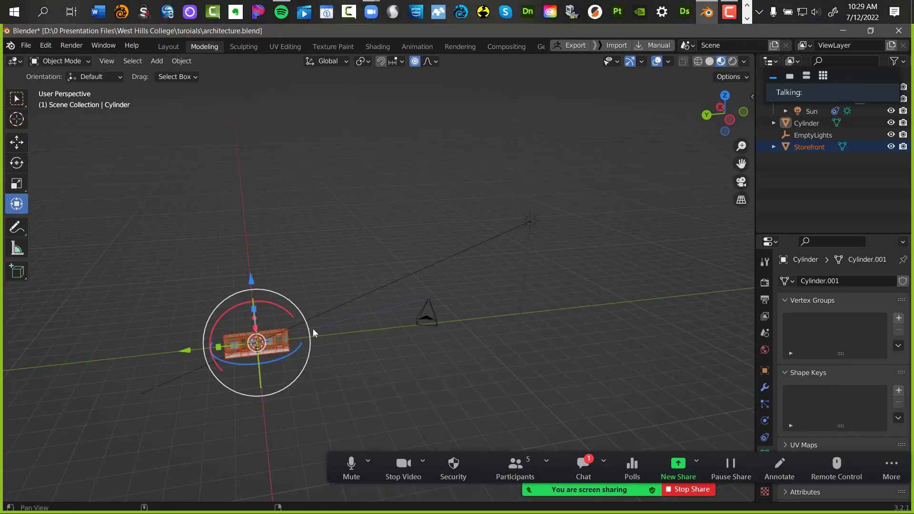
middle_click_drag(312, 328, 463, 322, "shift")
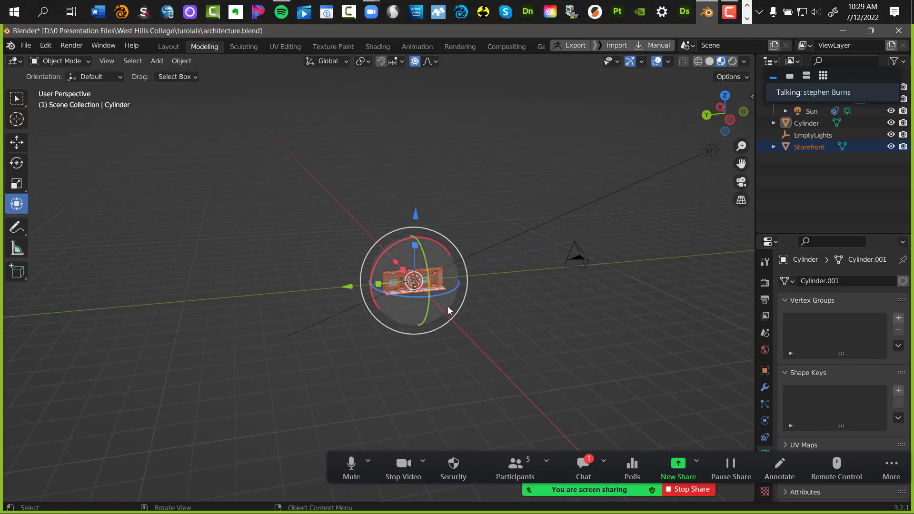
scroll(476, 177, "up", 6)
scroll(485, 204, "down", 5)
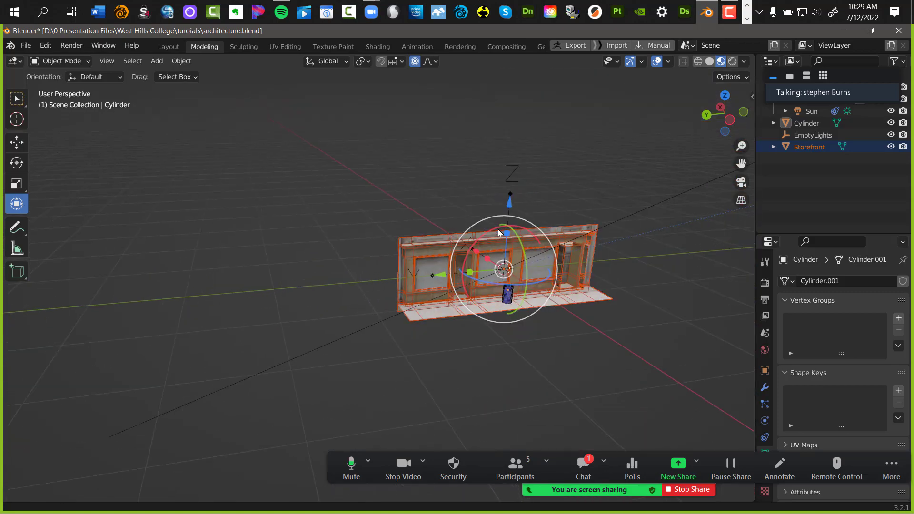
scroll(445, 238, "up", 1)
scroll(475, 258, "up", 5)
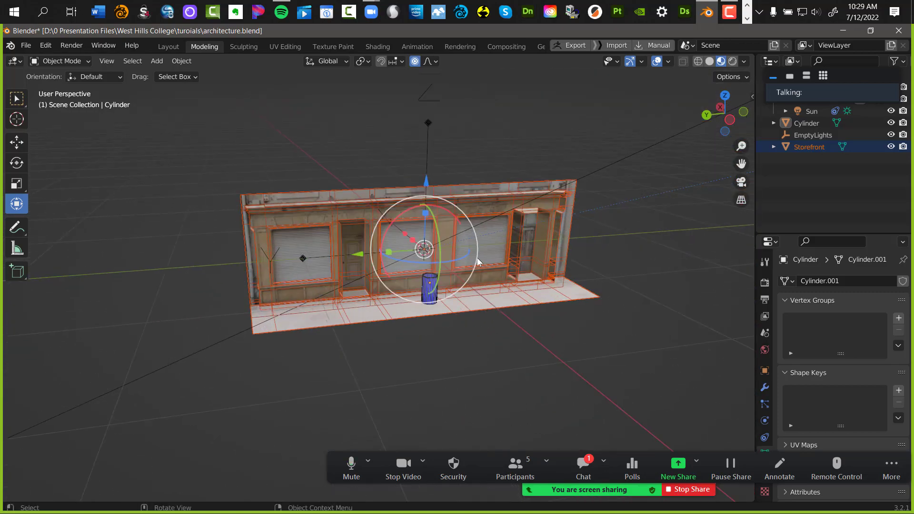
scroll(478, 255, "down", 2)
scroll(479, 248, "up", 2)
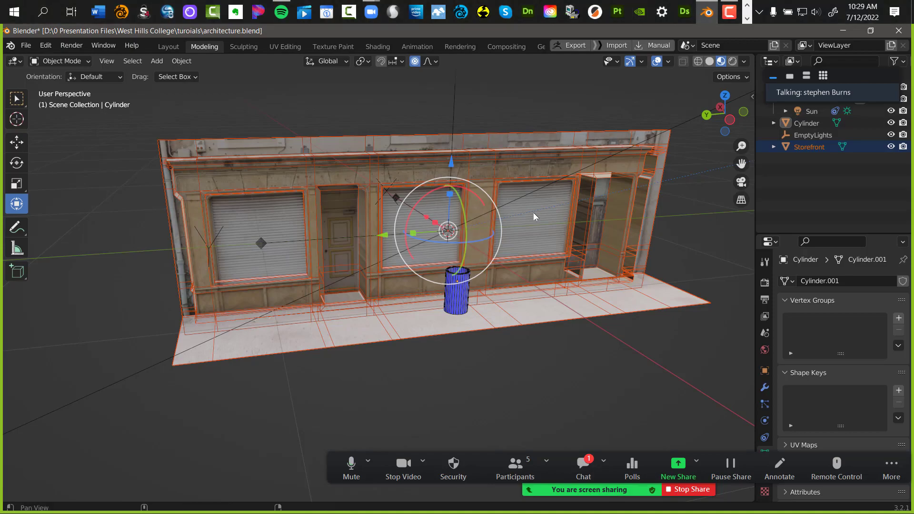
Examine the whole storefront and the cylinder from slightly different raised angles, framings and distances
middle_click_drag(533, 212, 480, 245, "shift")
middle_click_drag(555, 466, 561, 473, "shift")
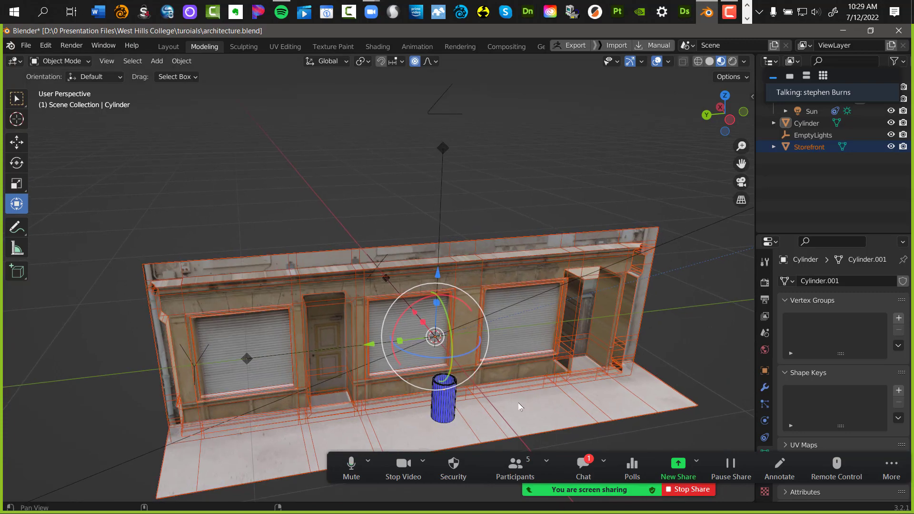
middle_click_drag(503, 305, 494, 173, "shift")
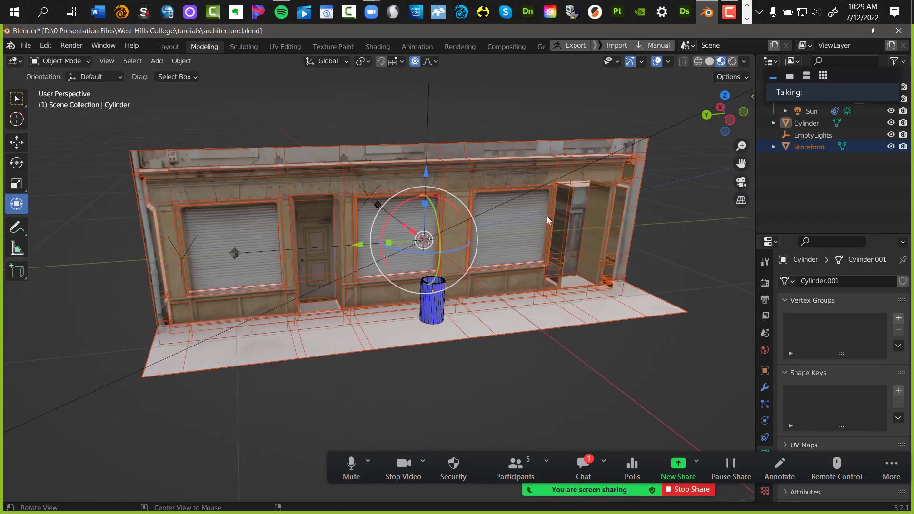
scroll(339, 214, "down", 1)
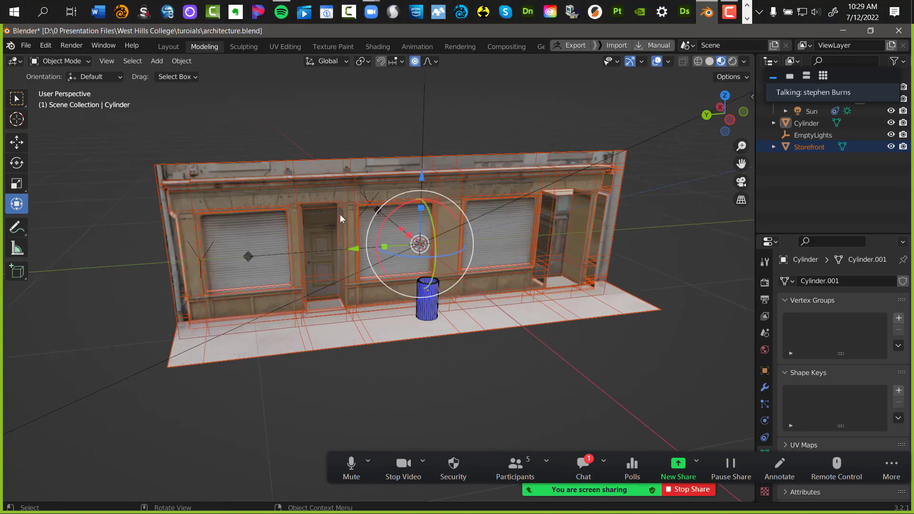
scroll(341, 214, "up", 1)
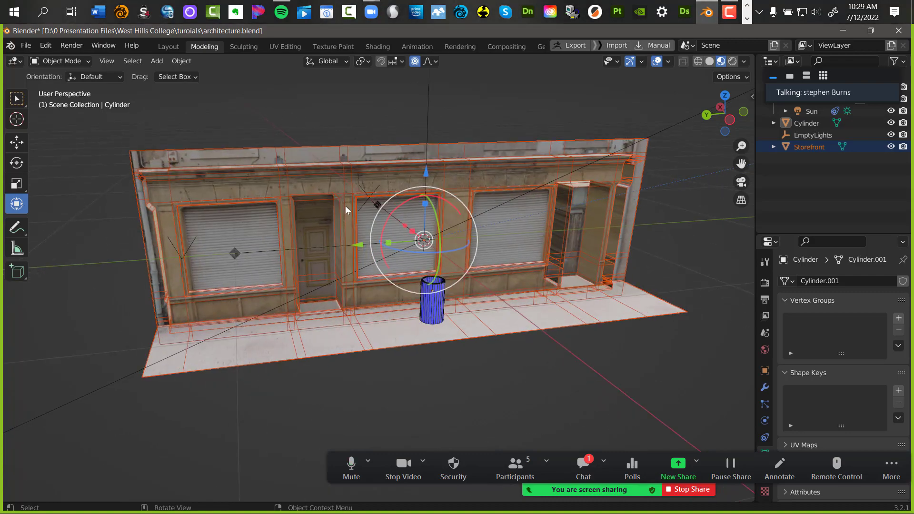
mouse_move(366, 205)
middle_mouse_down()
mouse_move(436, 221)
mouse_move(466, 188)
mouse_move(530, 237)
mouse_move(346, 196)
mouse_move(354, 221)
mouse_move(378, 210)
mouse_move(411, 216)
mouse_move(360, 203)
mouse_move(374, 209)
mouse_move(368, 222)
mouse_move(380, 219)
mouse_move(356, 235)
mouse_move(348, 265)
mouse_move(381, 204)
middle_mouse_up()
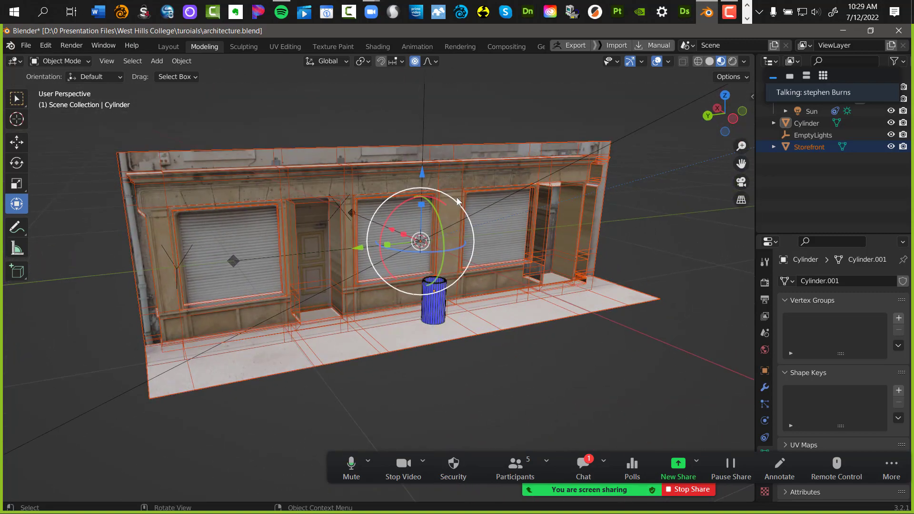
middle_click_drag(456, 197, 450, 224)
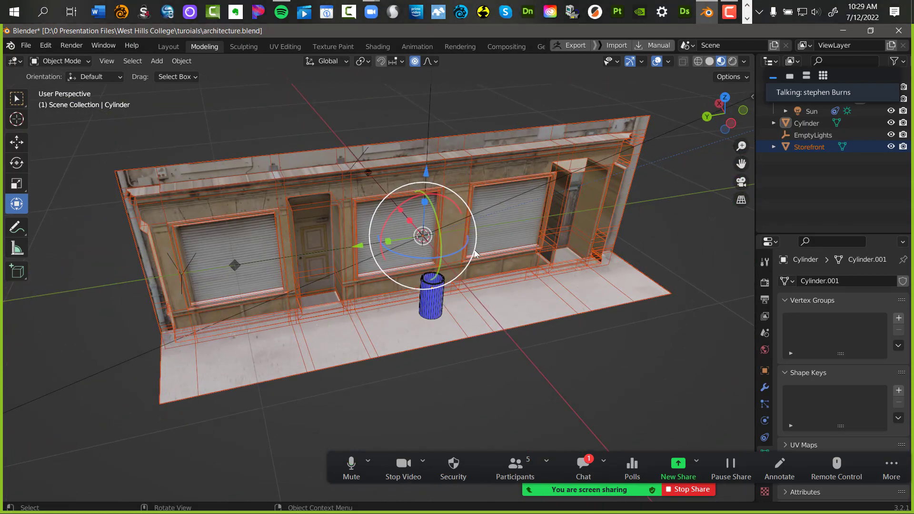
scroll(473, 250, "up", 3)
scroll(473, 247, "down", 5)
scroll(464, 239, "up", 5)
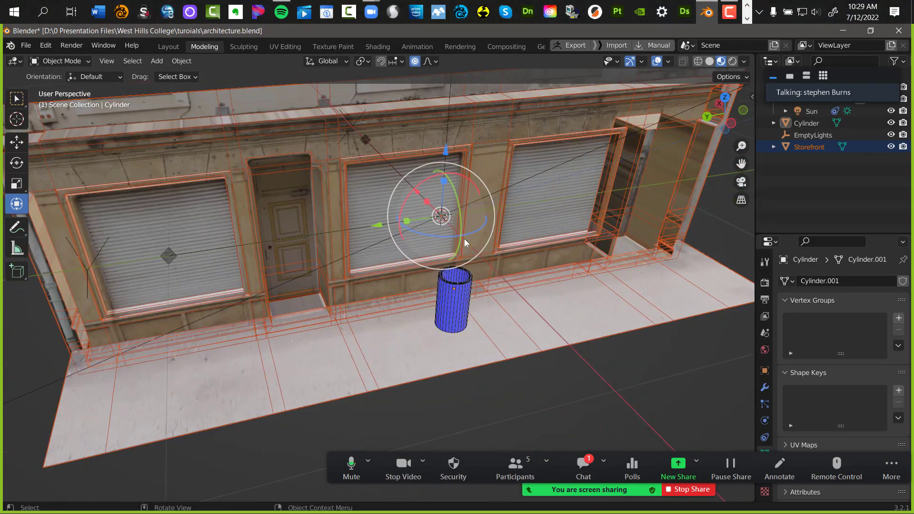
scroll(464, 238, "down", 2)
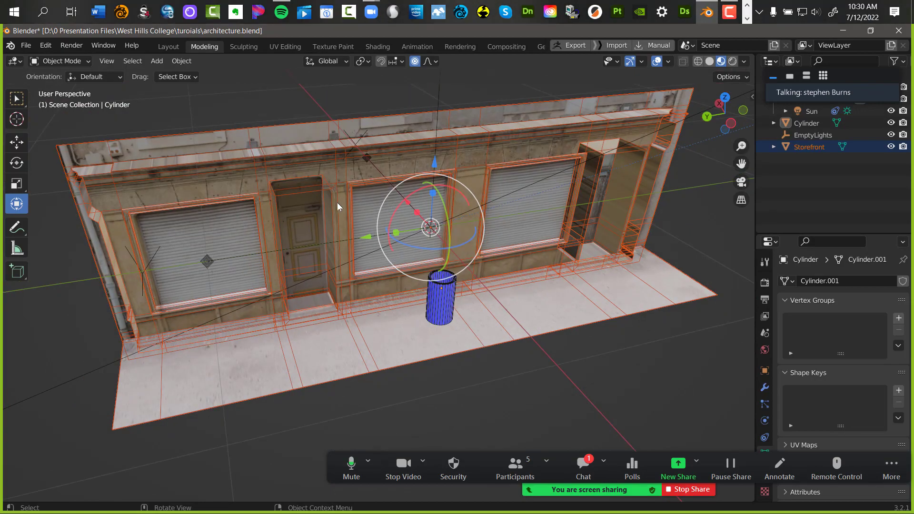
Lose sight of the storefront again, frame all objects to recover it, and examine its facade nearly straight on
middle_click_drag(336, 201, 519, 342)
middle_click_drag(84, 398, 84, 399)
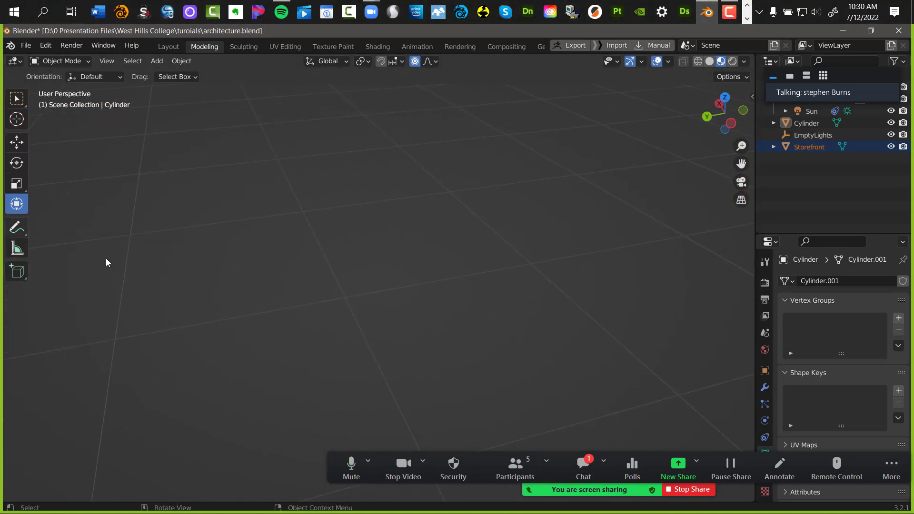
key("Home")
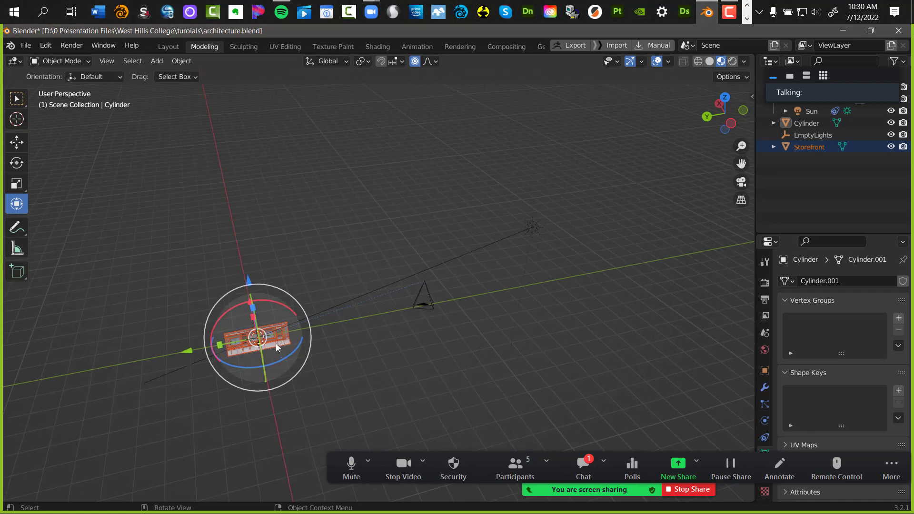
scroll(291, 350, "up", 3)
middle_click_drag(302, 349, 376, 253)
scroll(419, 215, "up", 5)
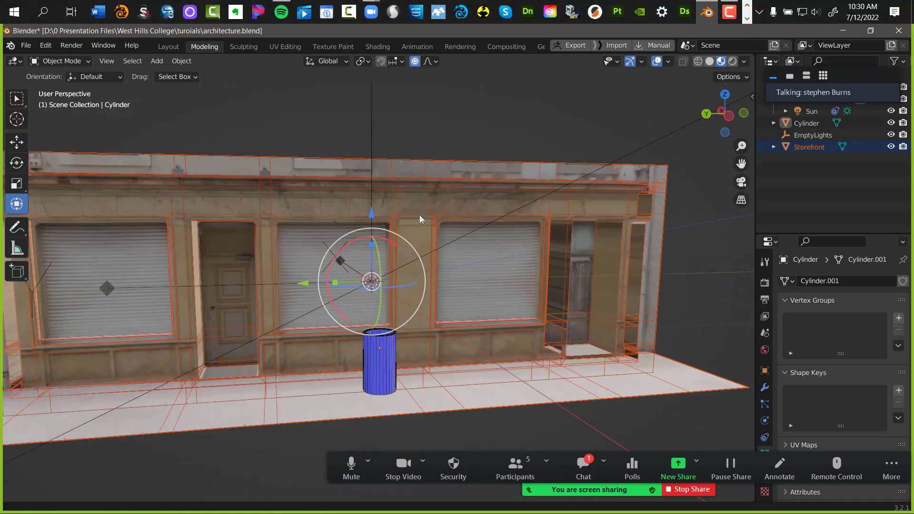
scroll(423, 238, "up", 5)
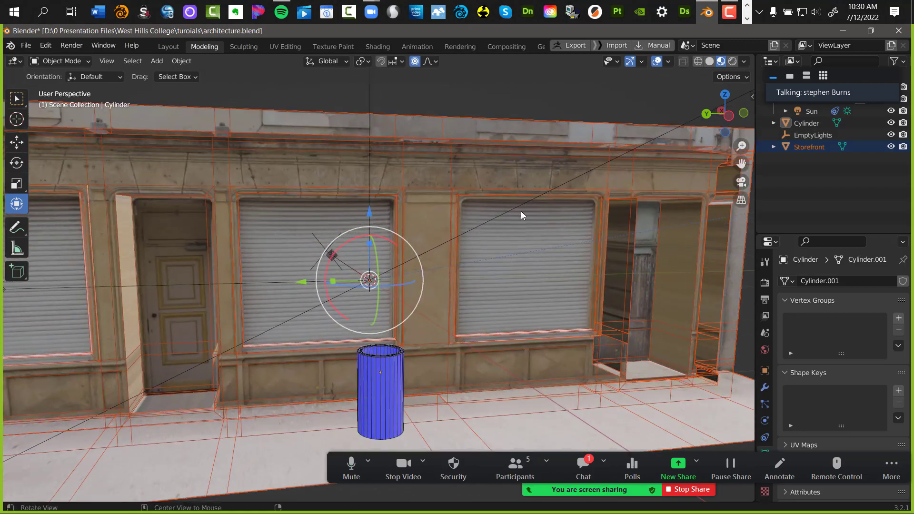
middle_click_drag(522, 212, 483, 291)
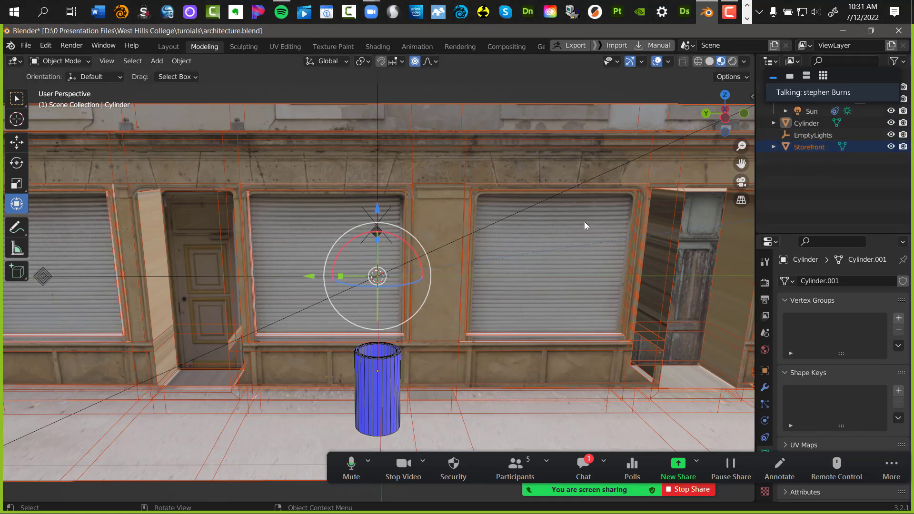
Select the Storefront object and, in its place, the Cylinder object to identify each one in the scene
left_click(464, 190)
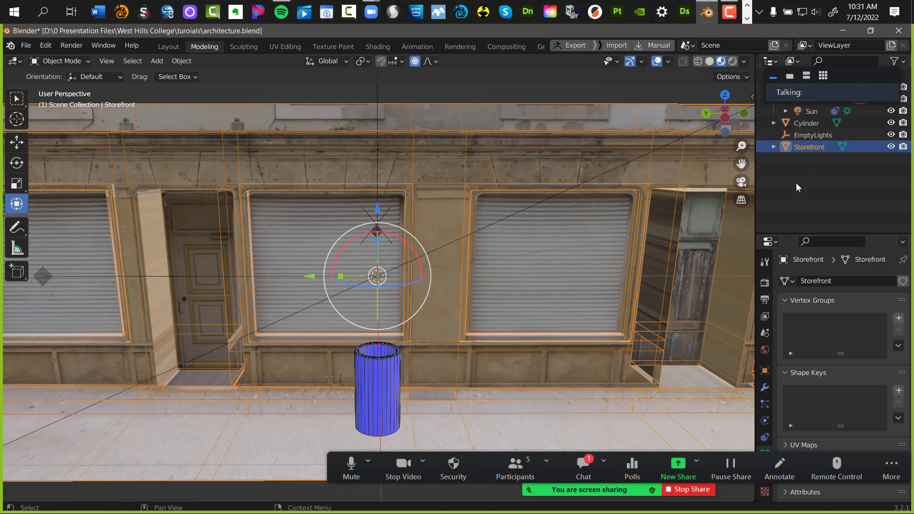
left_click(809, 149)
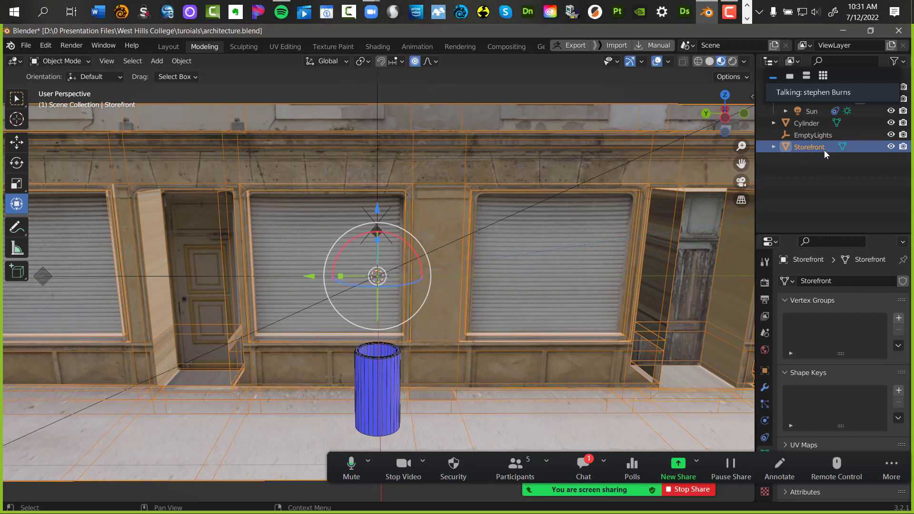
left_click(811, 123)
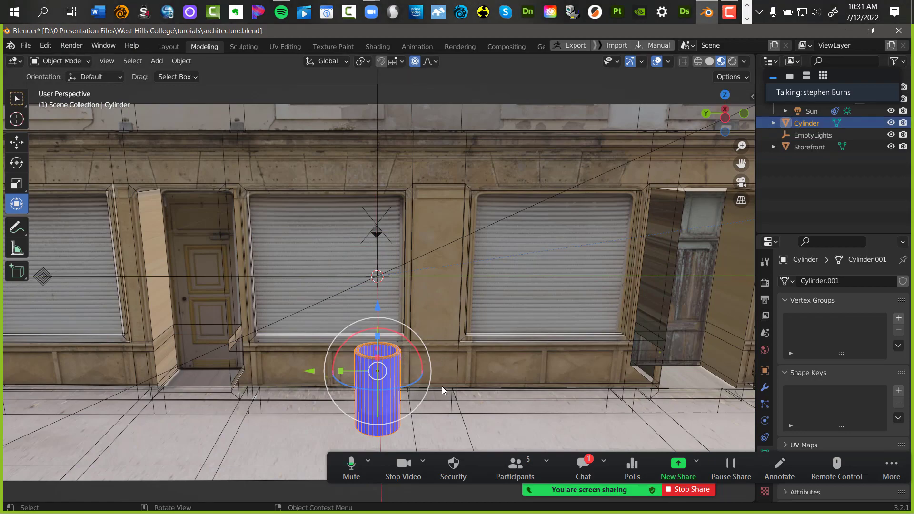
Rename the Cylinder object, the blue cylinder on the sidewalk, as Garbage Can
scroll(450, 377, "up", 3)
middle_click_drag(450, 377, 535, 230)
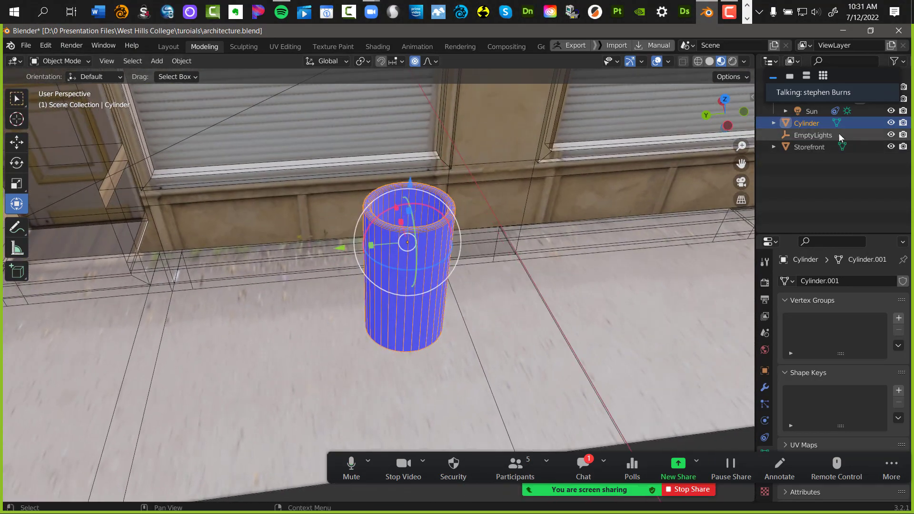
double_click(803, 123)
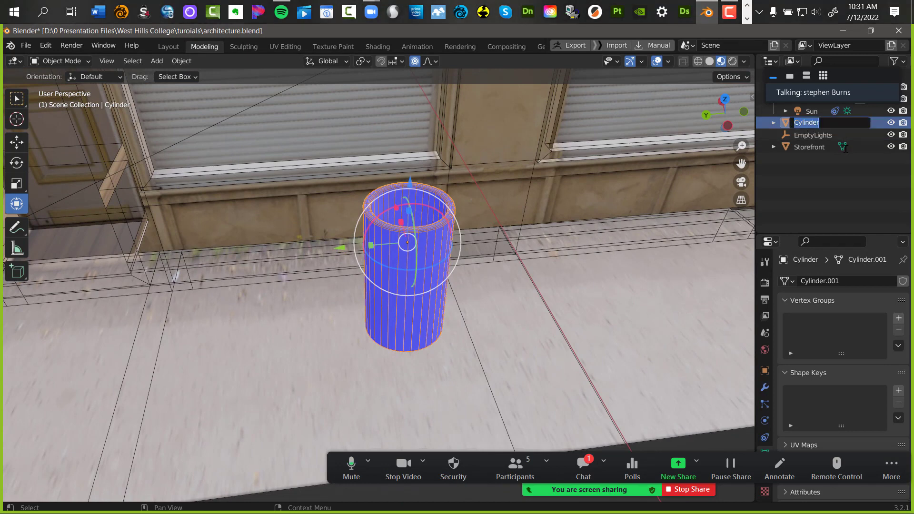
type("Garba")
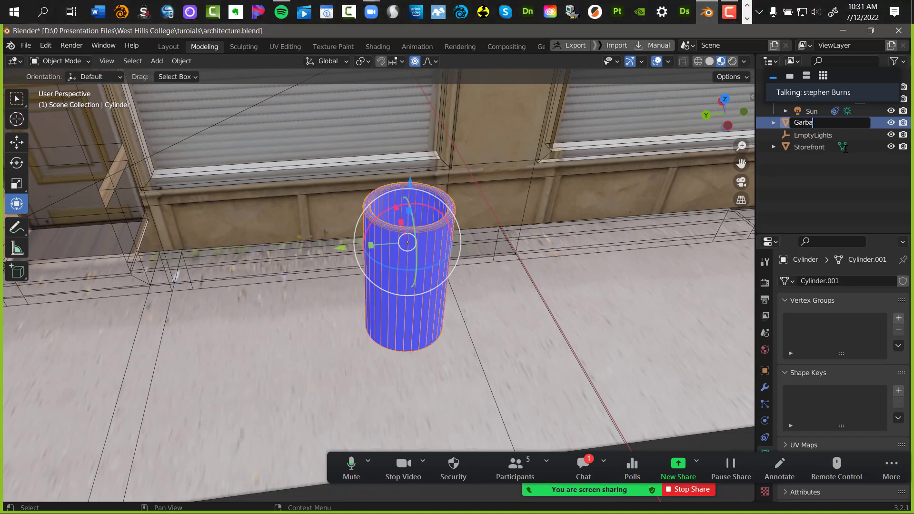
type("ge D")
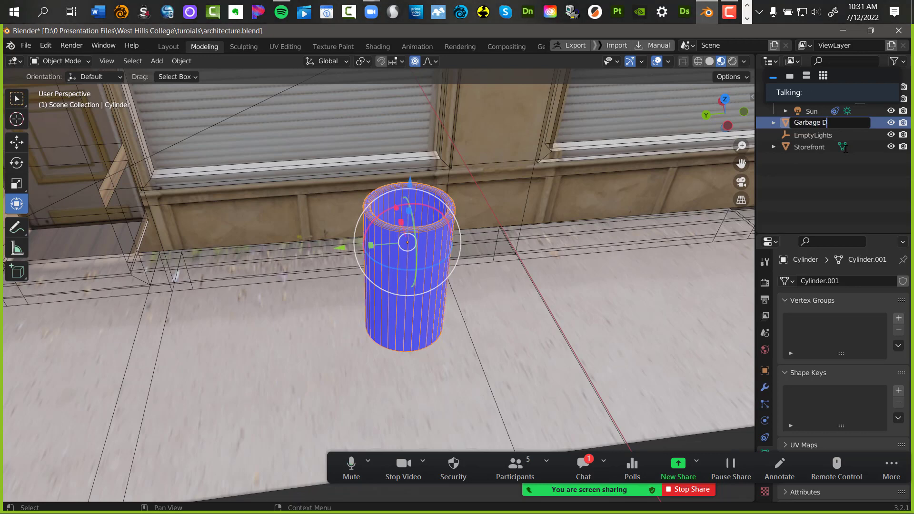
type("Ca Can")
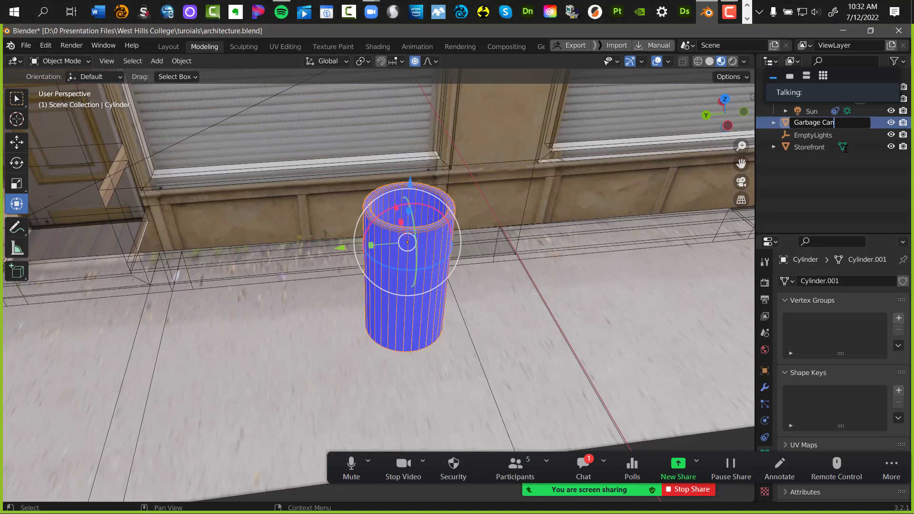
key("Return")
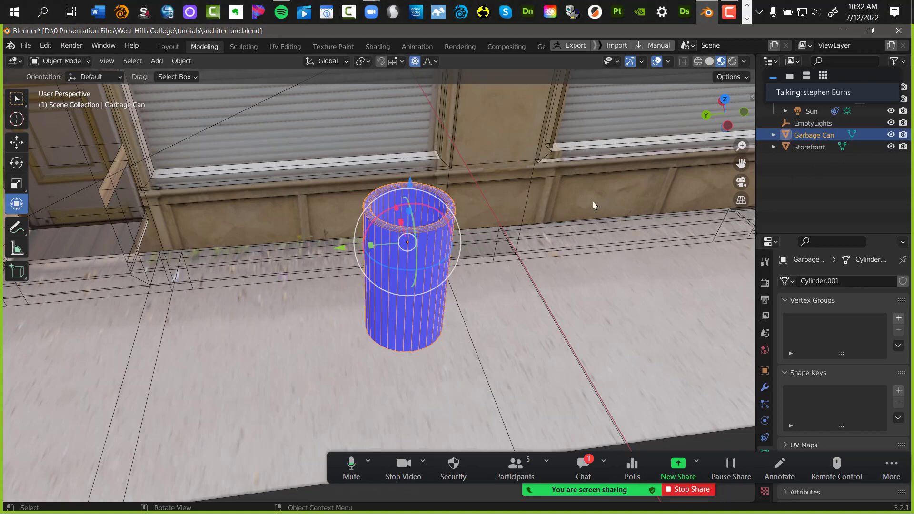
Add the Storefront object to the selection alongside the Garbage Can
left_click(807, 146, "shift")
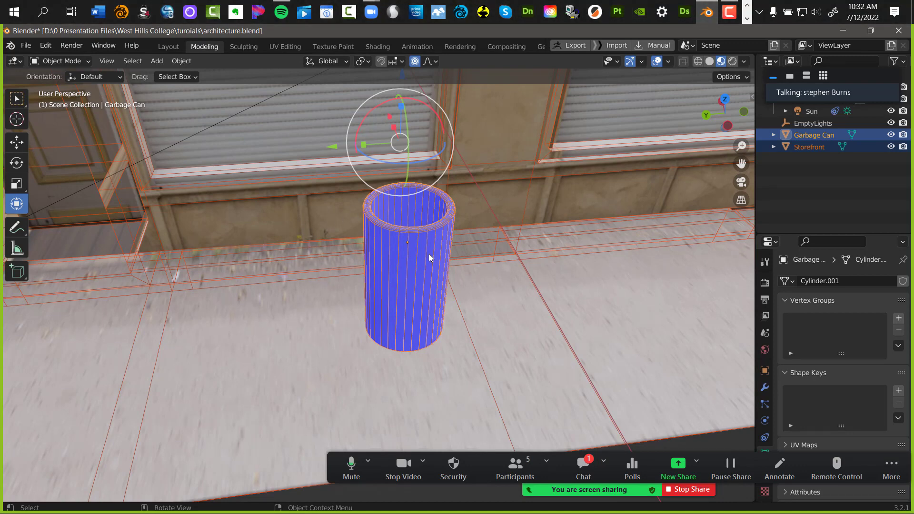
Move the selected Garbage Can and Storefront objects into a new collection named 3D Assets, and collapse that collection in the outliner
key("m")
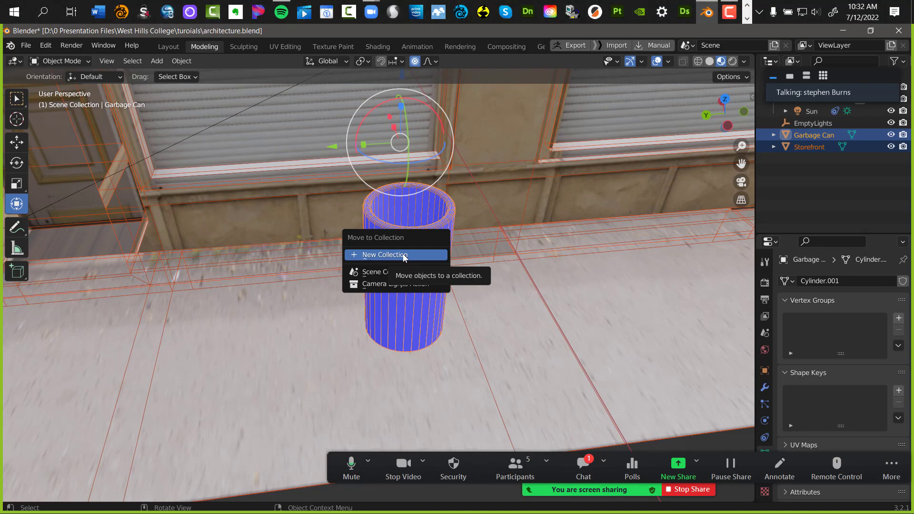
left_click(381, 261)
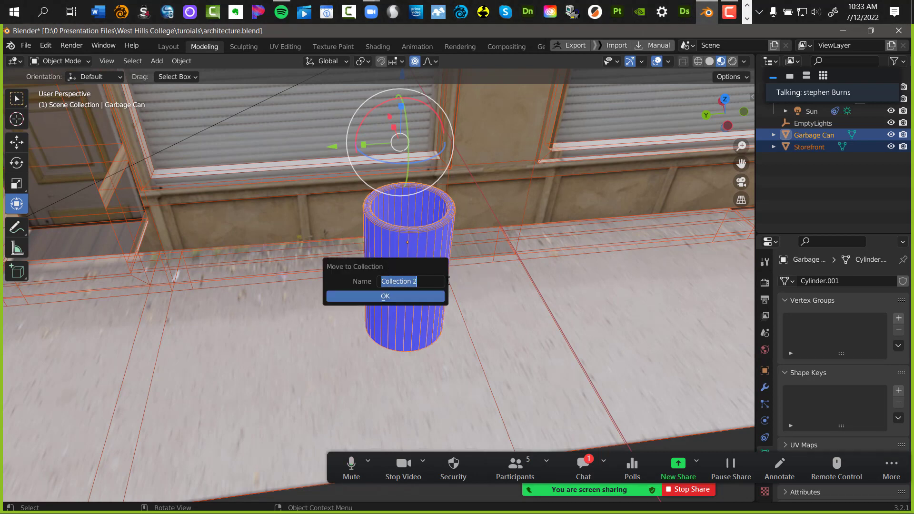
type("3D")
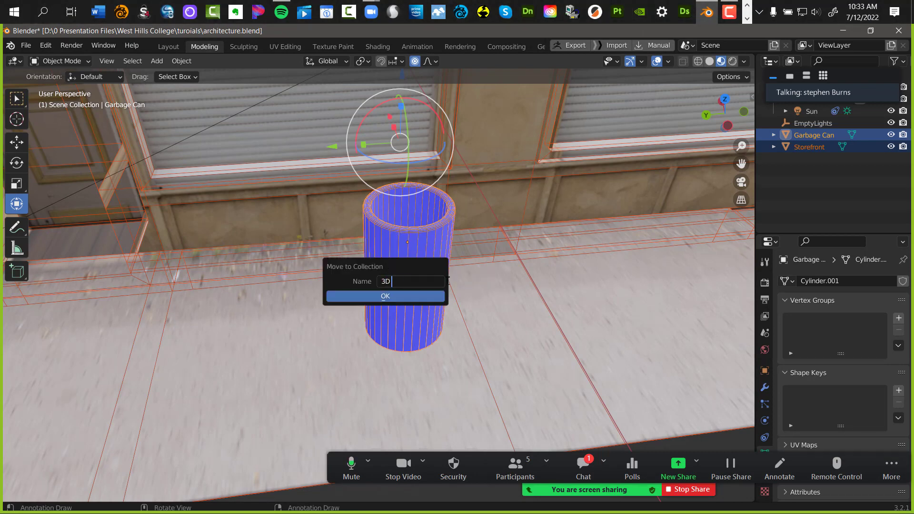
type(" Assets")
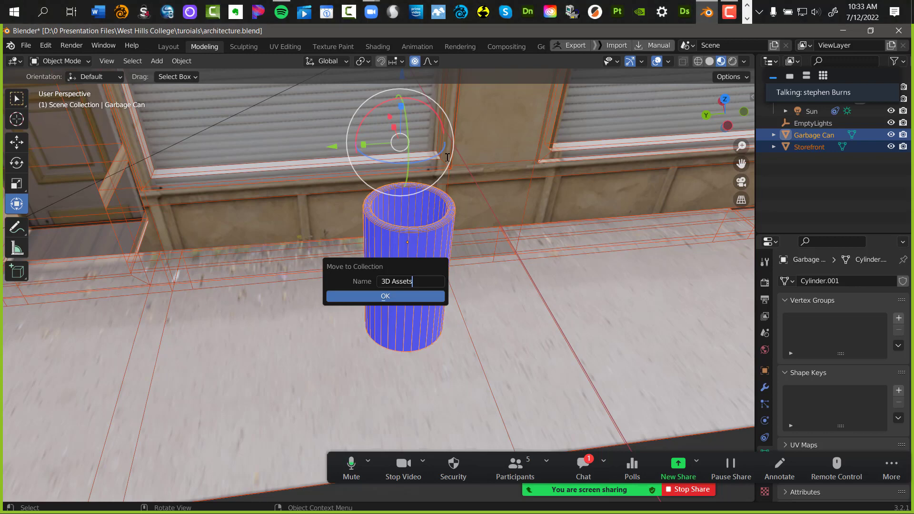
left_click(403, 297)
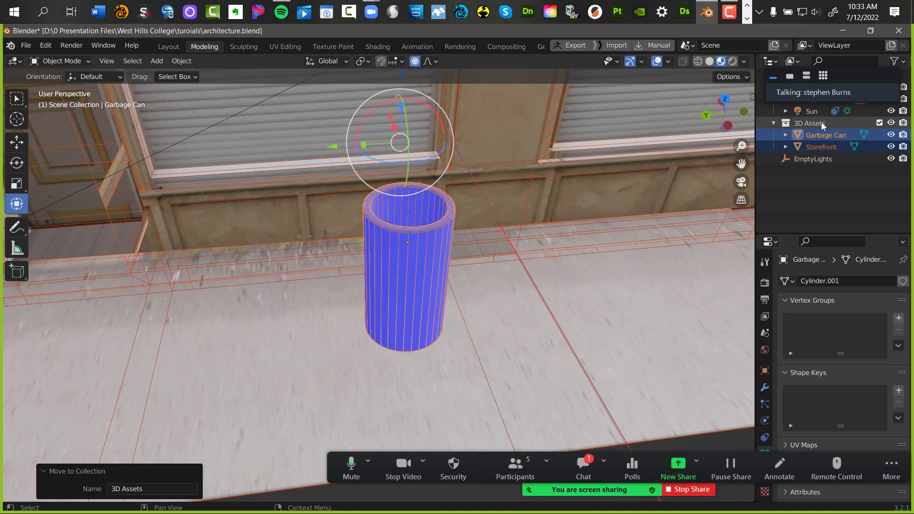
left_click(773, 124)
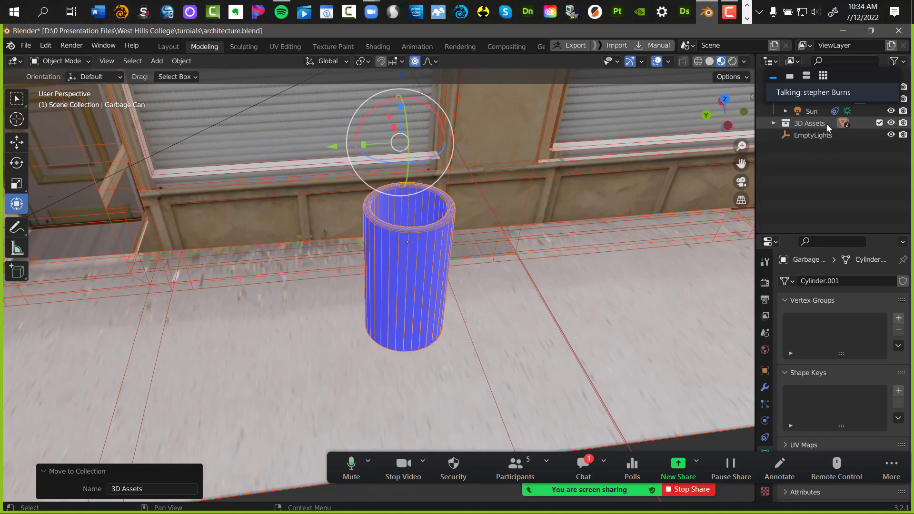
Hide the 3D Assets collection in the viewport and exclude it from the view layer, restoring it each time
left_click(890, 123)
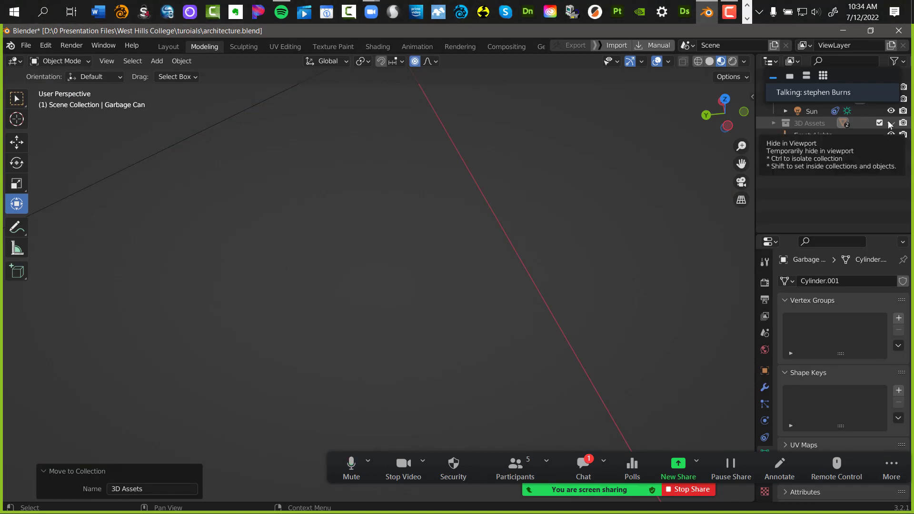
left_click(889, 123)
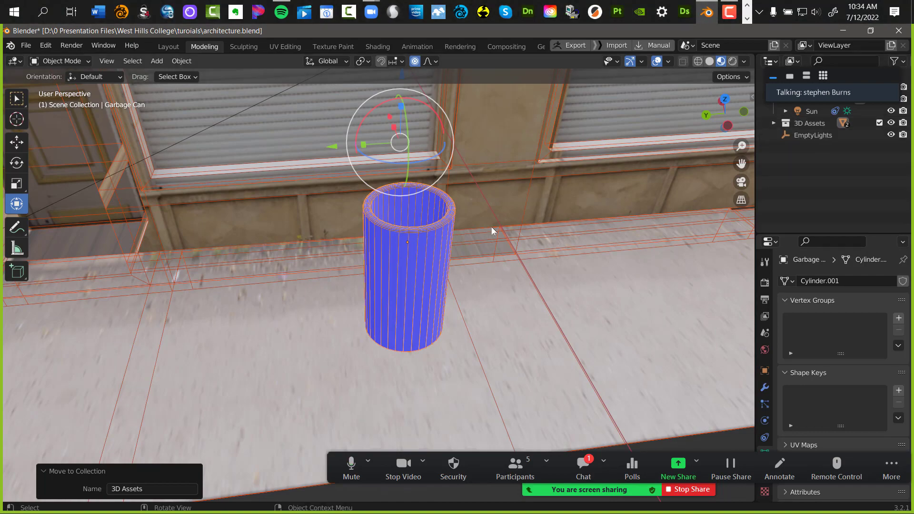
scroll(520, 373, "down", 5)
middle_click_drag(520, 373, 533, 330)
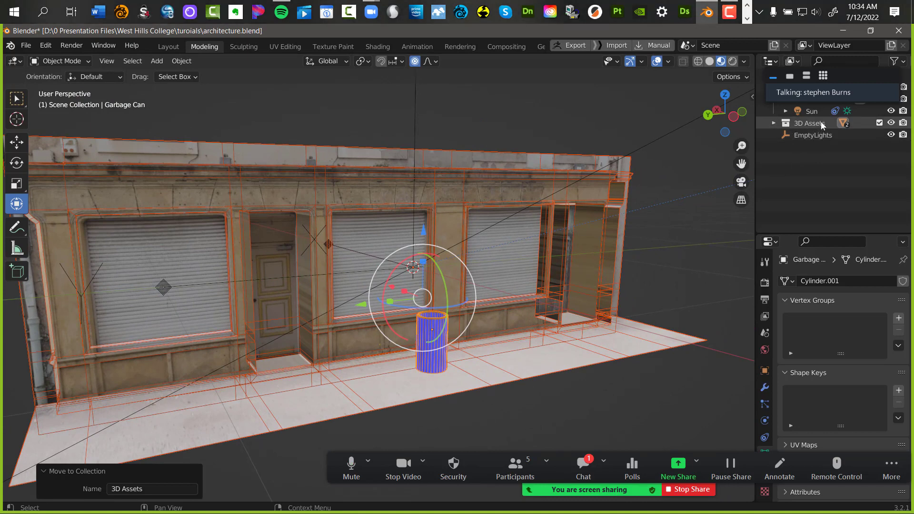
left_click(878, 122)
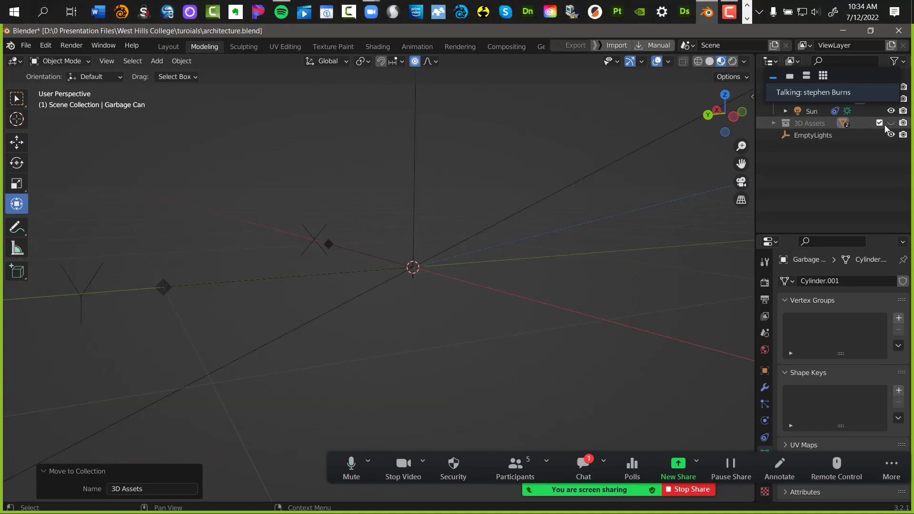
left_click(879, 122)
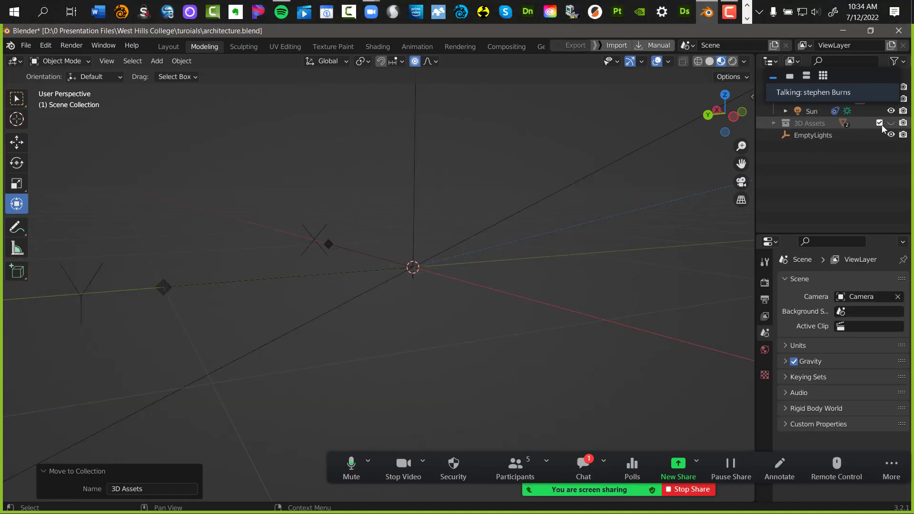
left_click(890, 123)
left_click(888, 122)
left_click(887, 122)
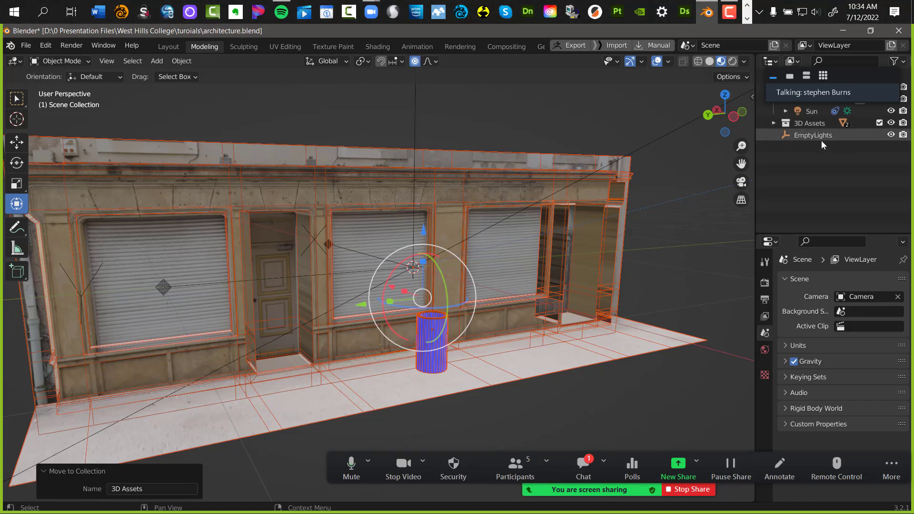
Move the EmptyLights object into the 3D Assets collection
left_click(812, 136)
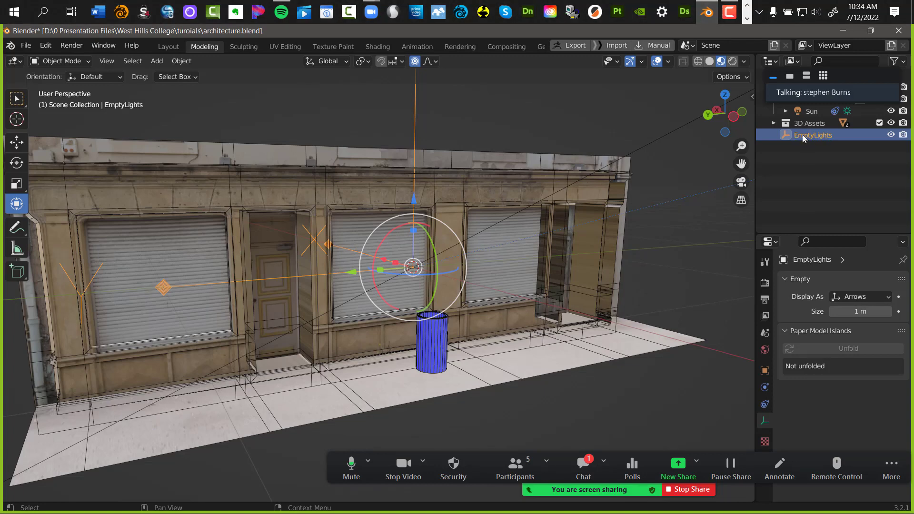
left_click_drag(801, 135, 798, 125)
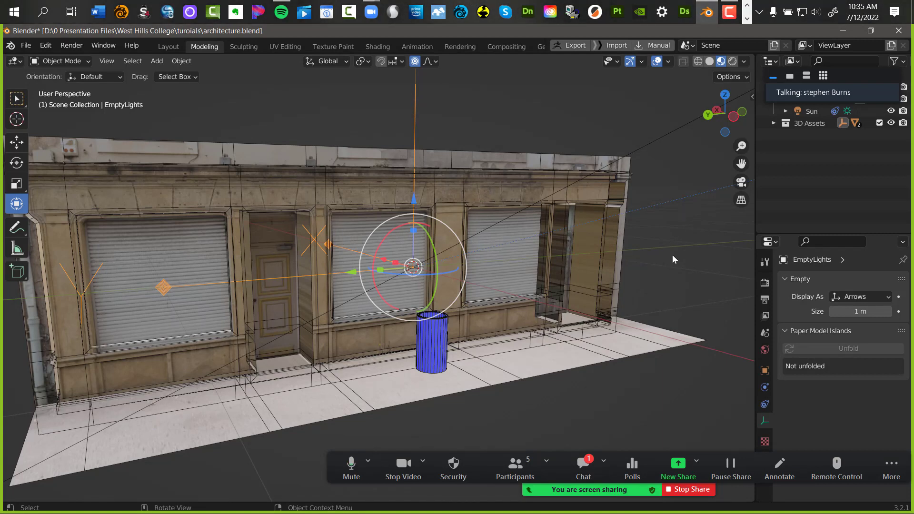
Toggle the viewport visibility of the 3D Assets collection, including its lights, off and back on
middle_click_drag(672, 255, 566, 364)
scroll(552, 264, "down", 3)
scroll(577, 271, "up", 2)
middle_click_drag(409, 367, 286, 318)
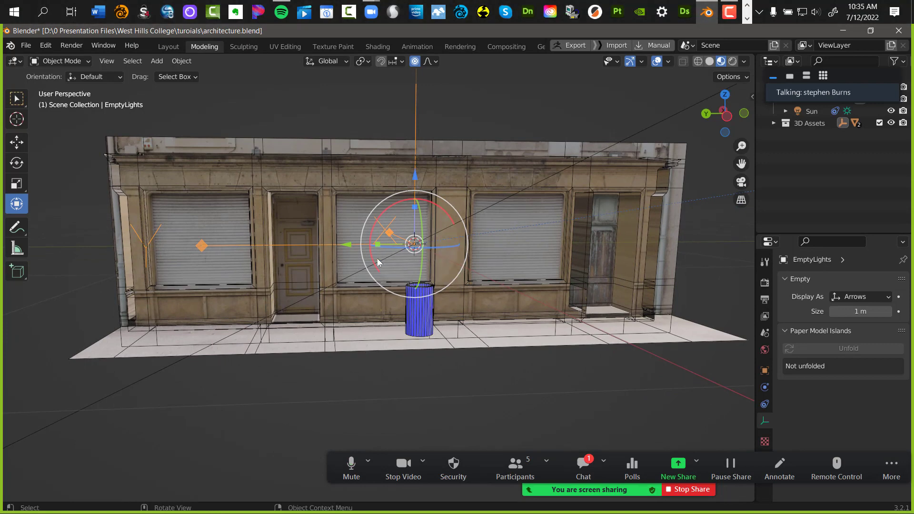
middle_click_drag(377, 258, 466, 298)
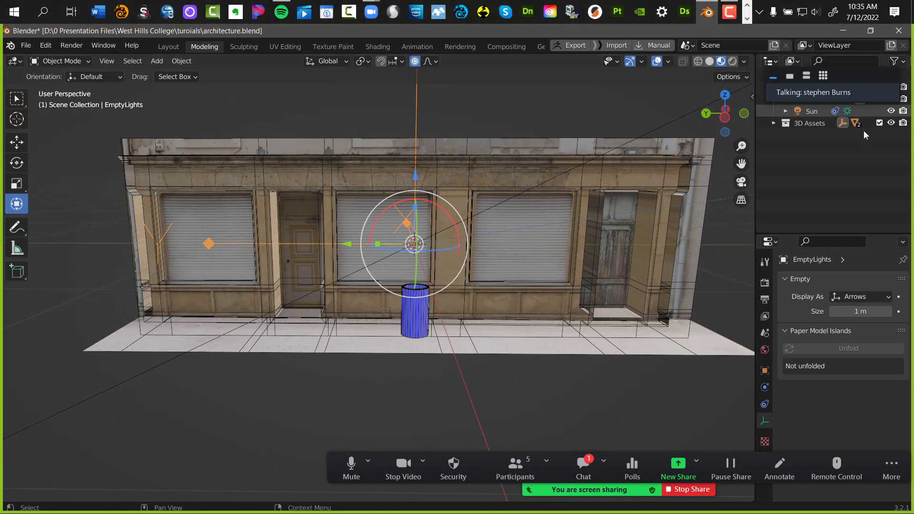
left_click(890, 123)
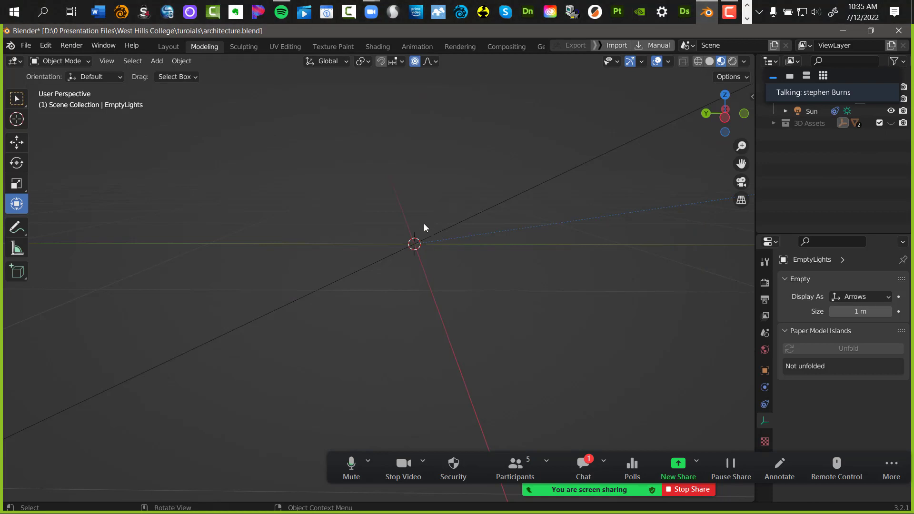
middle_click_drag(422, 179, 291, 215)
left_click(890, 122)
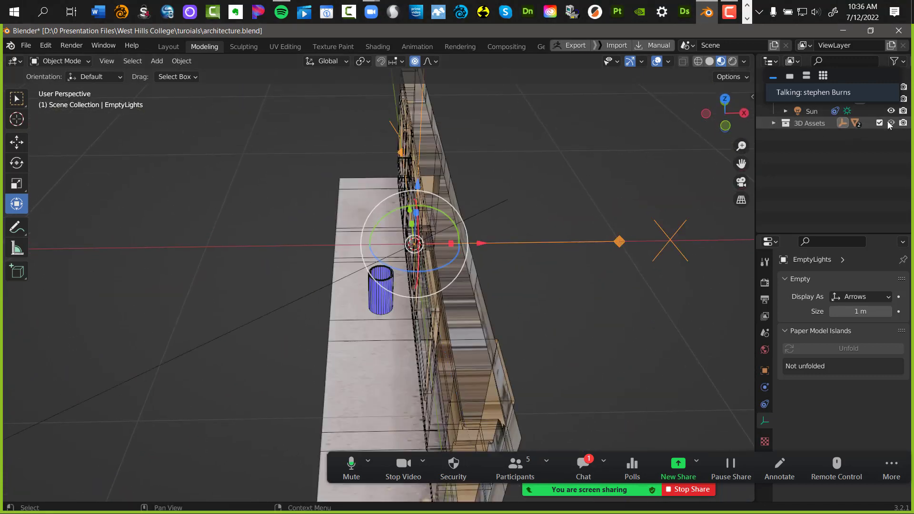
left_click(890, 123)
left_click(887, 123)
Exclude the 3D Assets collection from the view layer
left_click(882, 123)
left_click(880, 123)
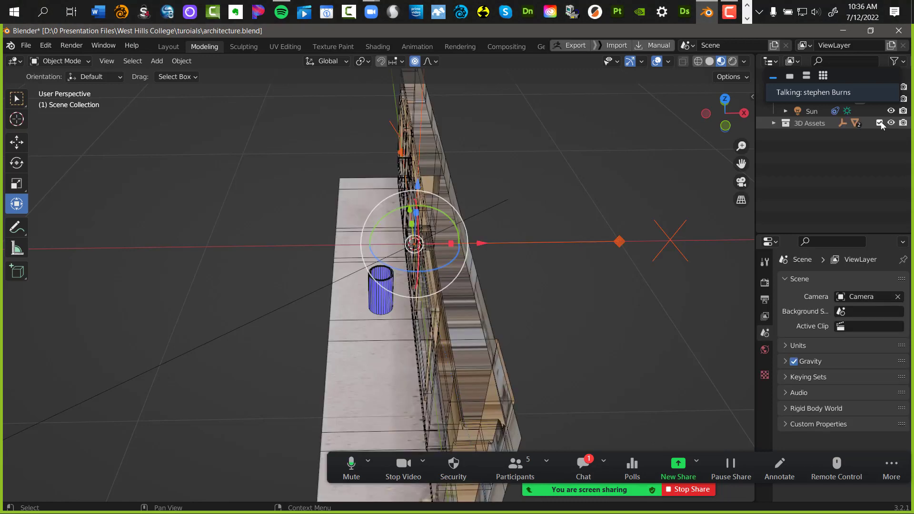
left_click(880, 123)
left_click(879, 123)
left_click(880, 123)
left_click(879, 122)
left_click(879, 123)
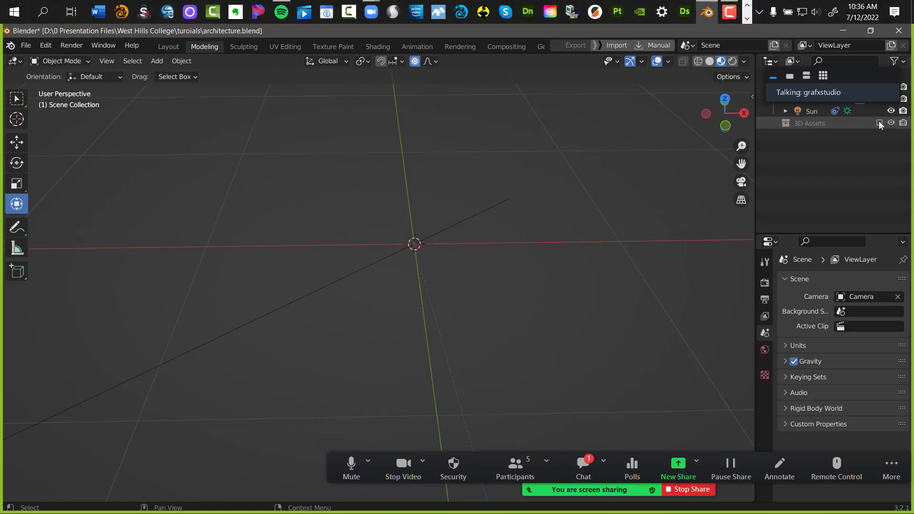
left_click(879, 123)
left_click(879, 123)
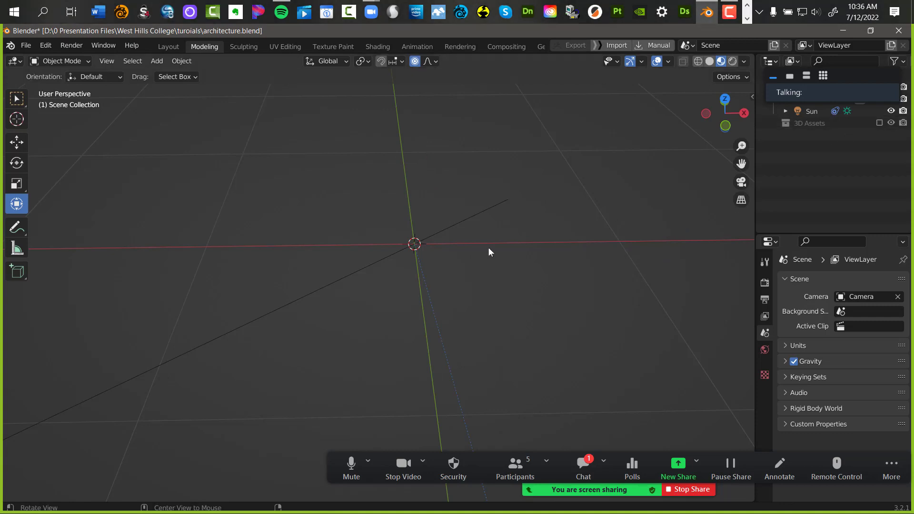
middle_click_drag(315, 229, 361, 259)
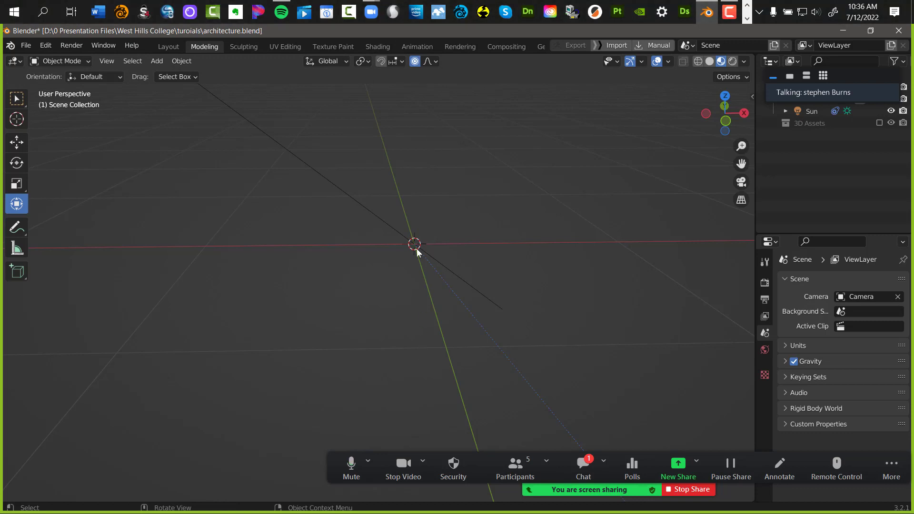
middle_click_drag(390, 257, 497, 295)
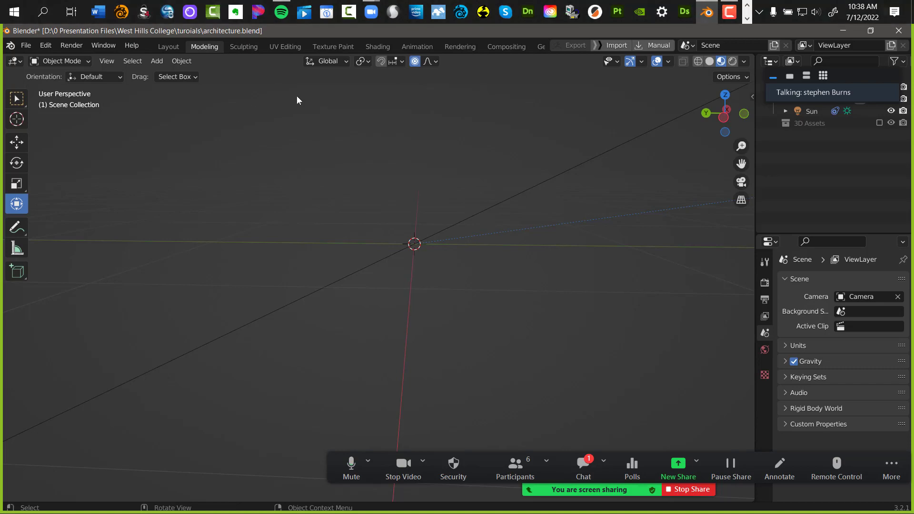
Switch to File Explorer and open the images_fire_hydrant folder inside Blender Modeling Class
key("alt+Tab")
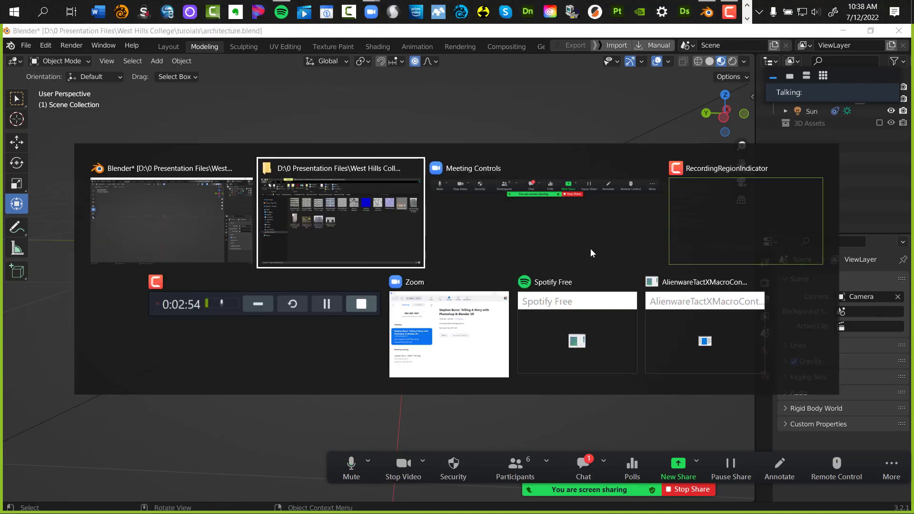
left_click(338, 243)
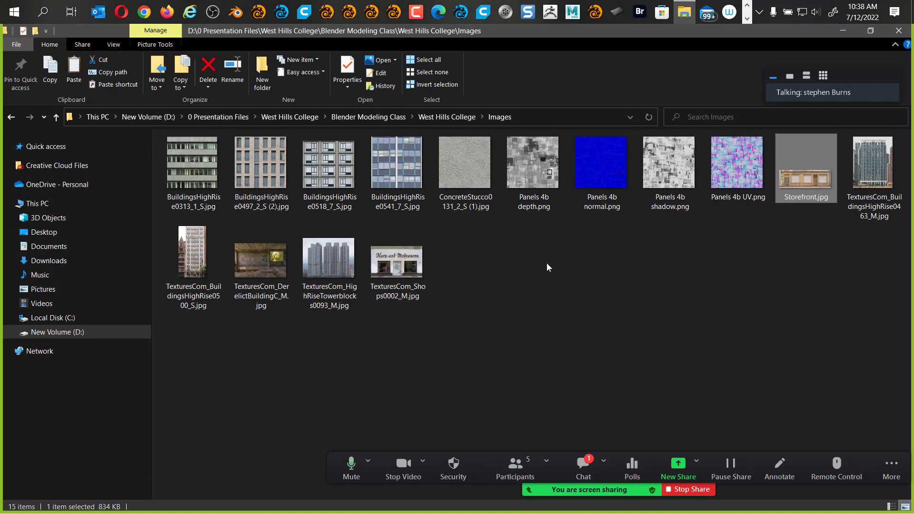
left_click(434, 117)
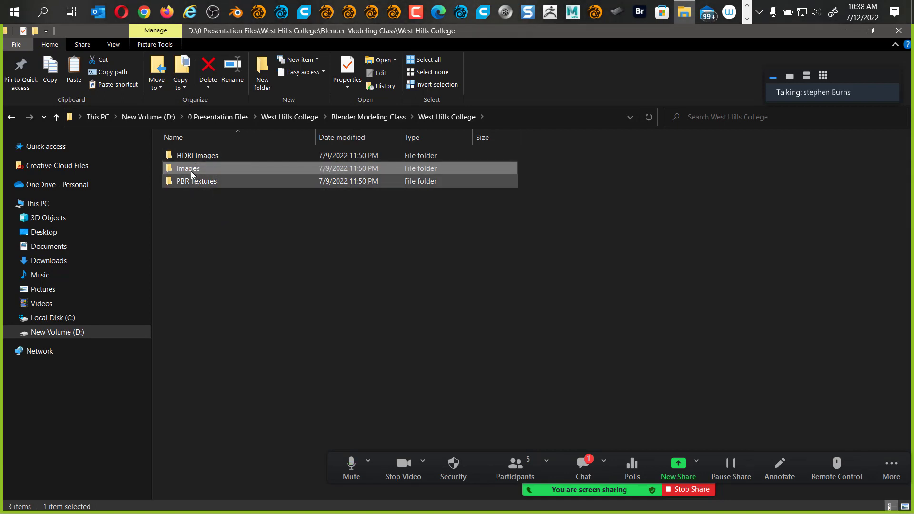
left_click(358, 118)
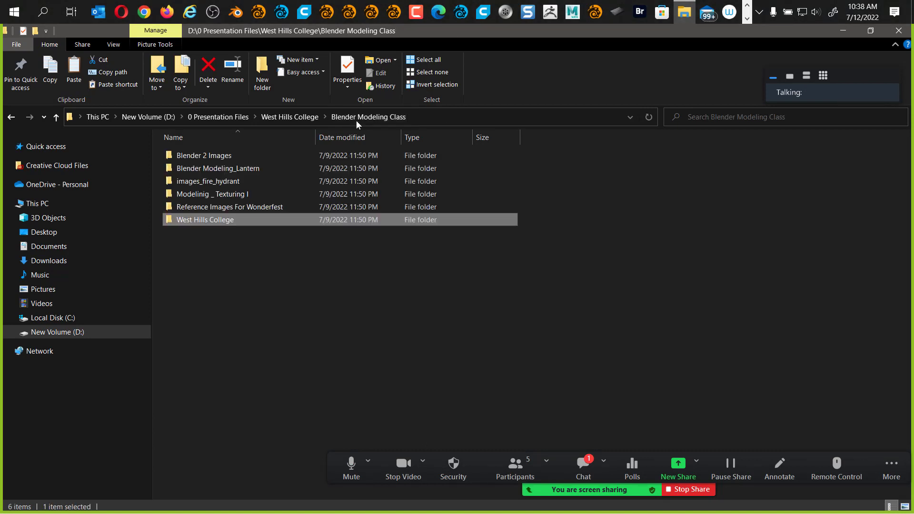
double_click(186, 183)
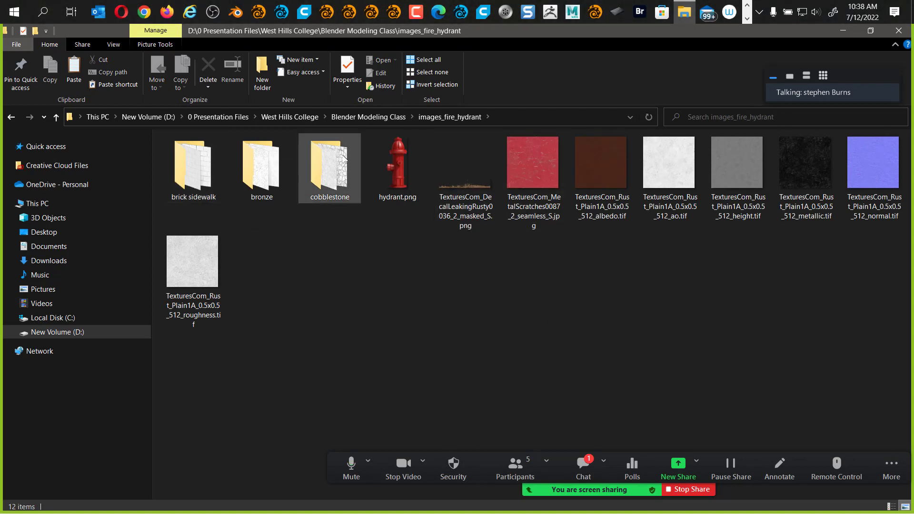
Show the folder contents as extra large icons and view the hydrant.png reference image enlarged
left_click(112, 44)
left_click(118, 61)
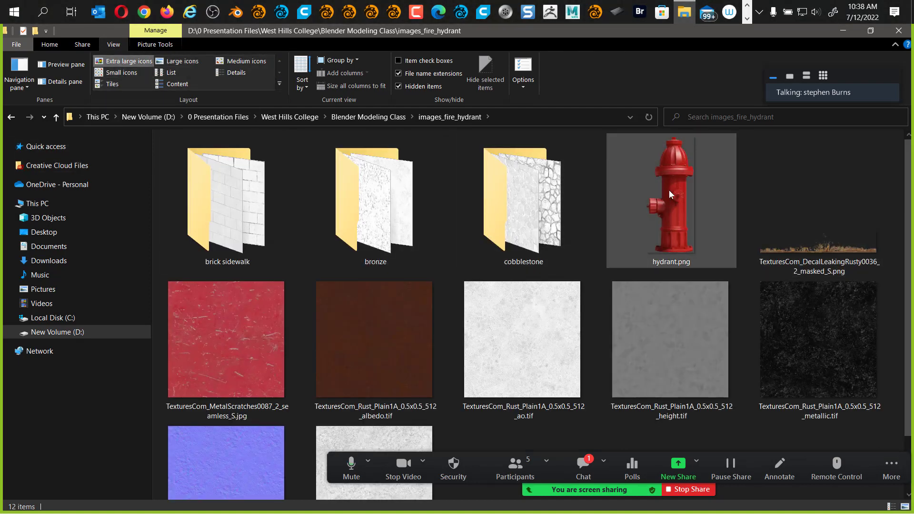
left_click(663, 195)
double_click(663, 196)
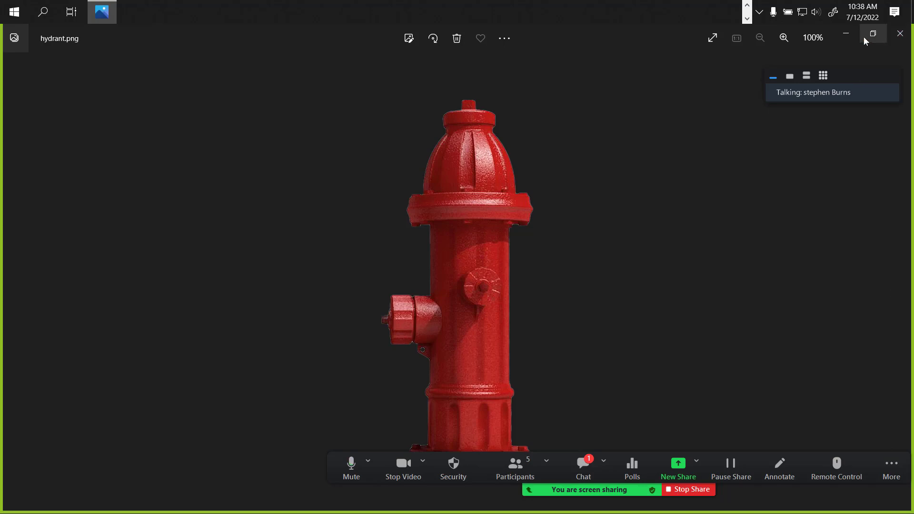
left_click(846, 33)
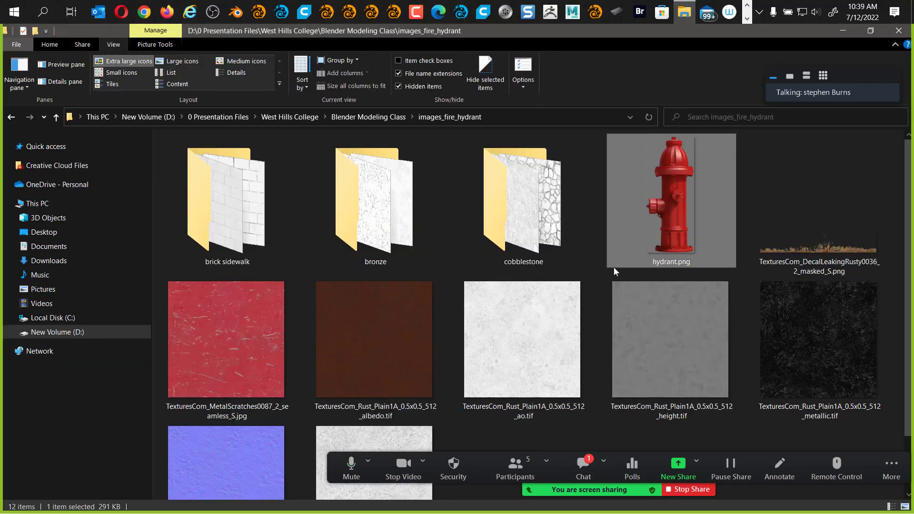
View the TexturesCom_MetalScratches0087_2_seamless_S.jpg texture enlarged, and return to Blender
left_click(233, 345)
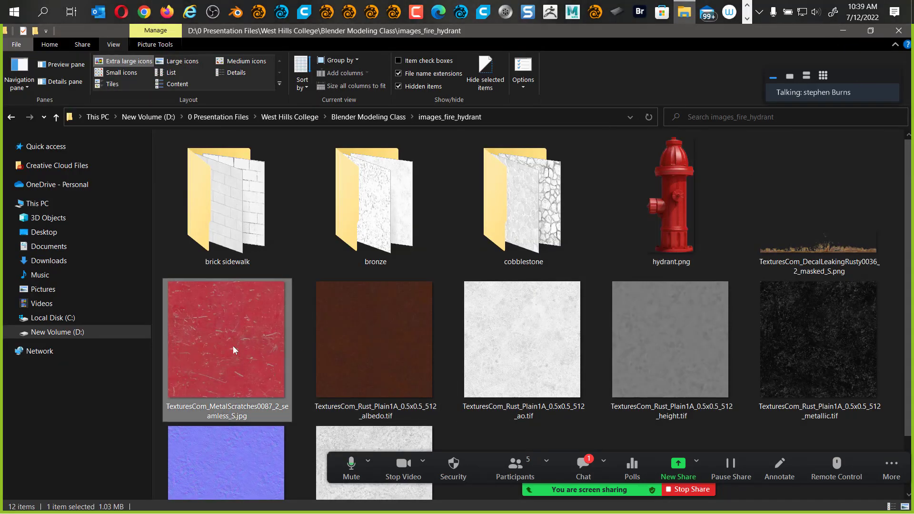
double_click(233, 346)
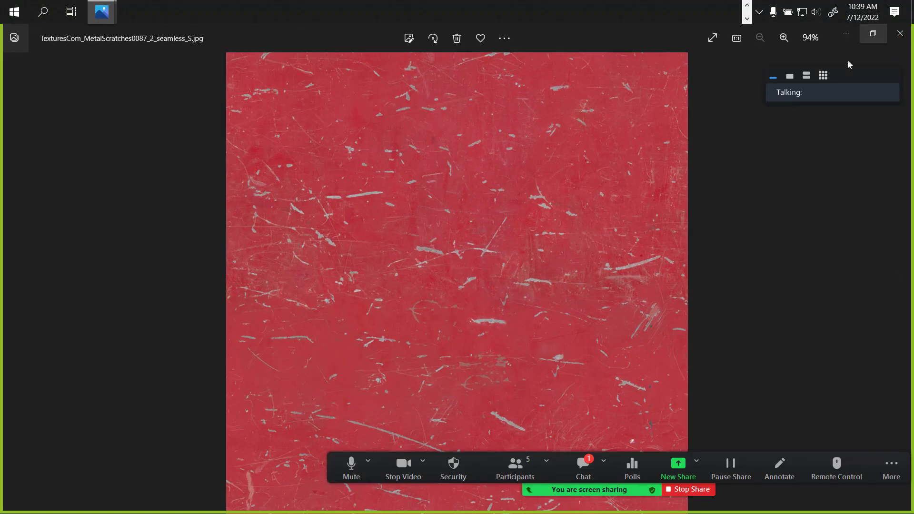
left_click(900, 33)
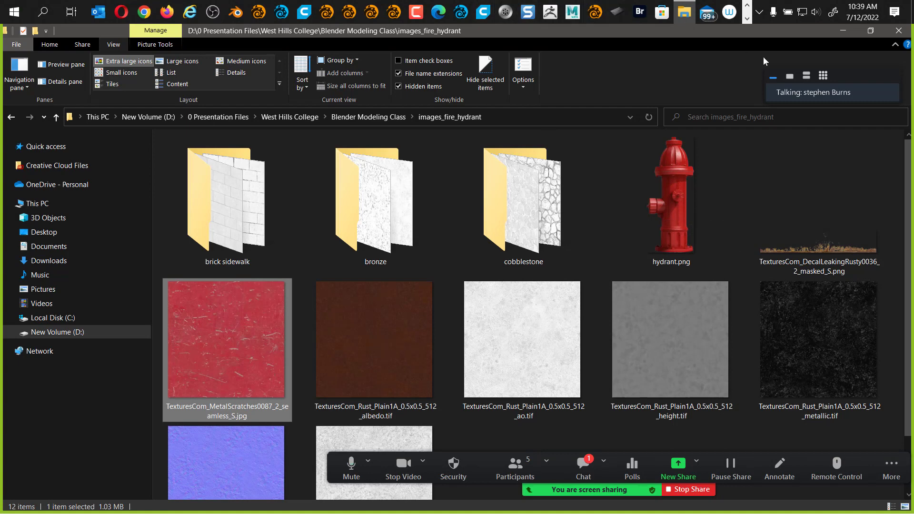
left_click(840, 31)
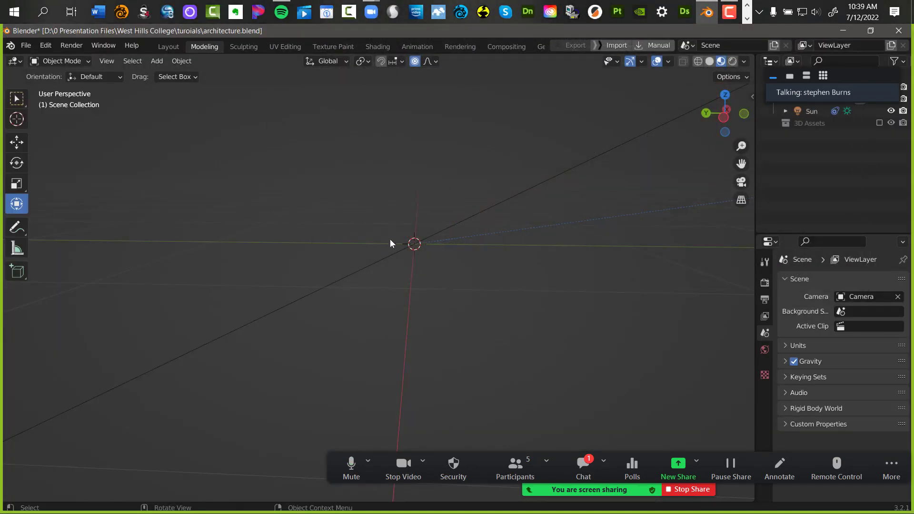
Include the 3D Assets collection in the view layer again and view the storefront from several angles
middle_click_drag(422, 184, 256, 163)
middle_click_drag(359, 277, 436, 225)
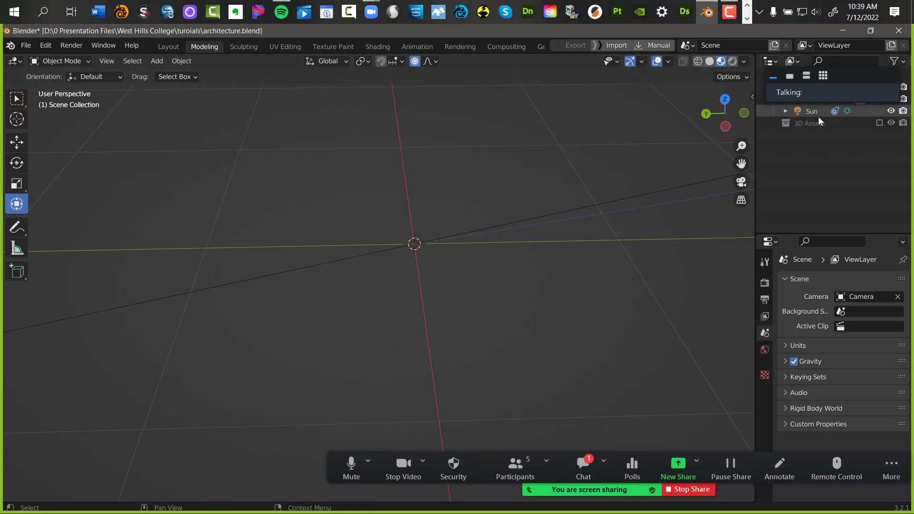
middle_click_drag(422, 253, 414, 219)
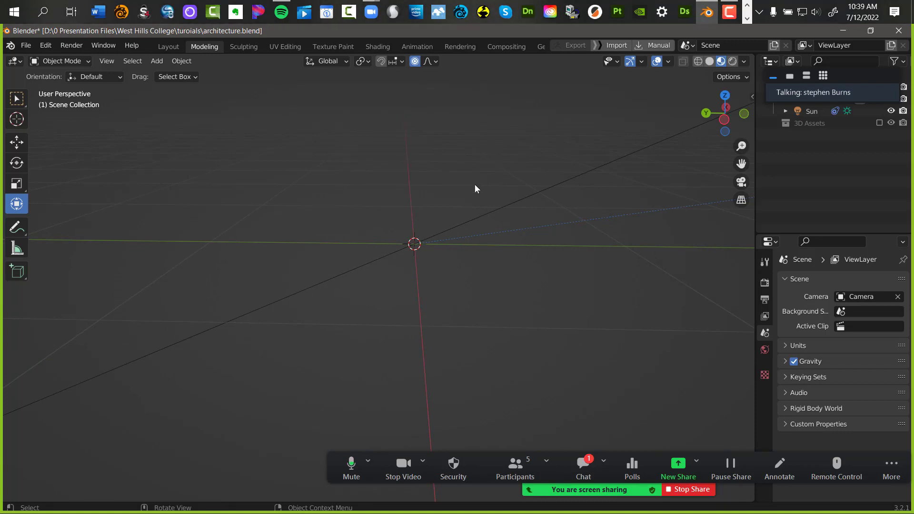
left_click(879, 123)
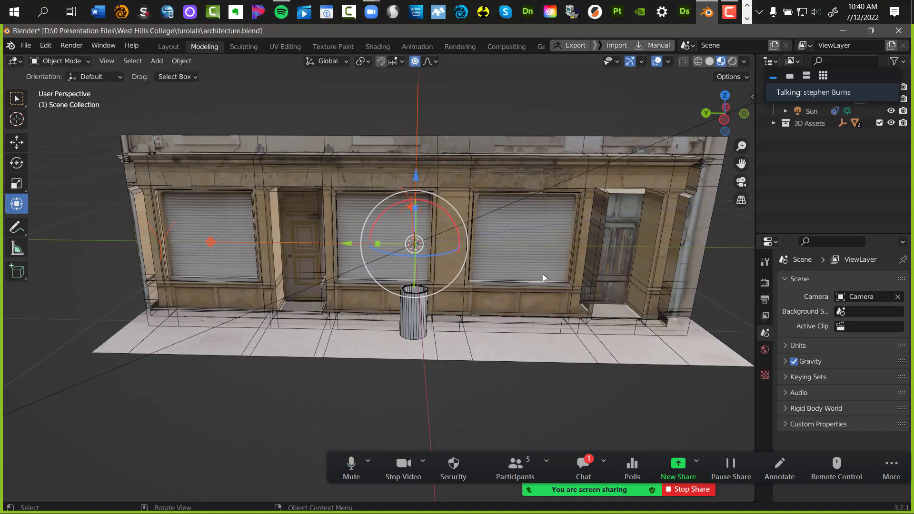
middle_click_drag(541, 273, 124, 83)
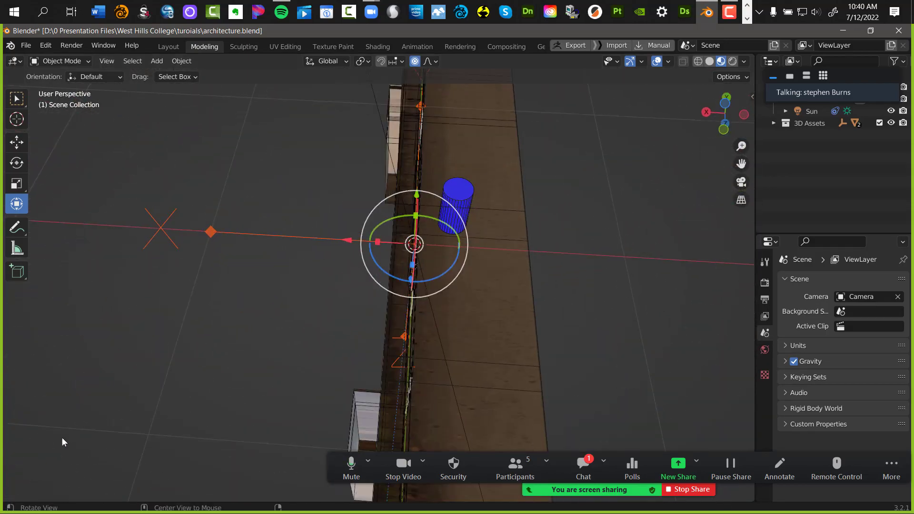
middle_click_drag(270, 326, 487, 278)
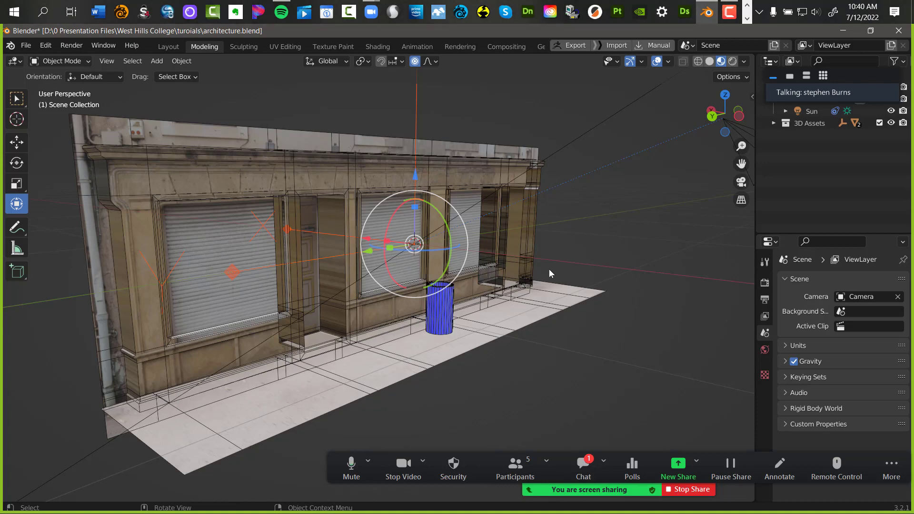
Examine the storefront and trash can in the front, right and top orthographic views, and return to a perspective view
key("KP_1")
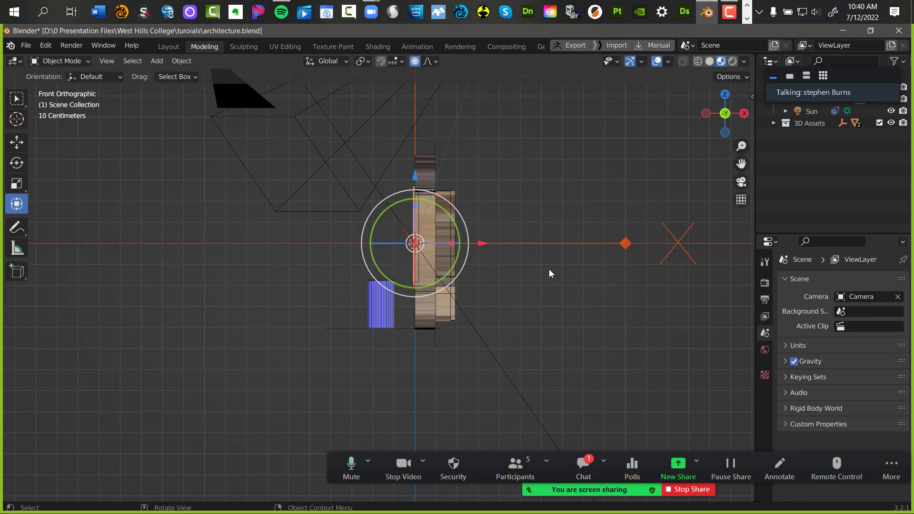
key("KP_3")
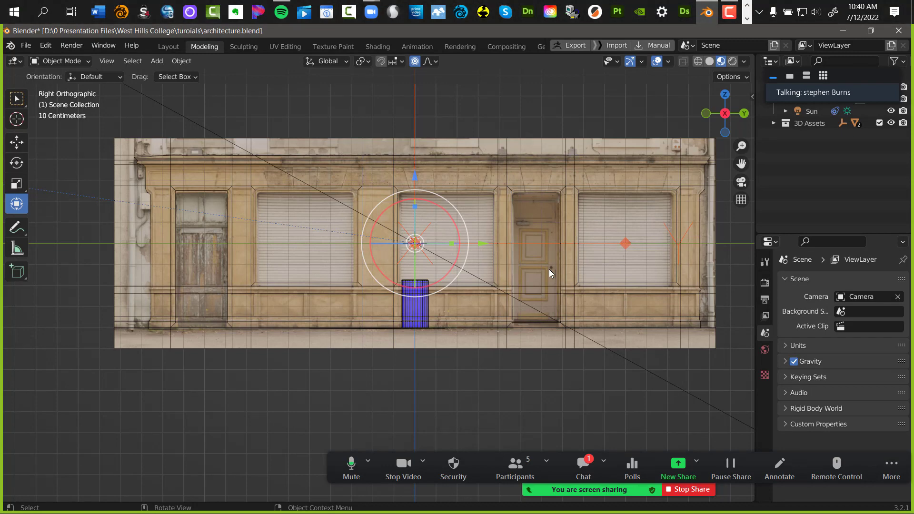
key("KP_7")
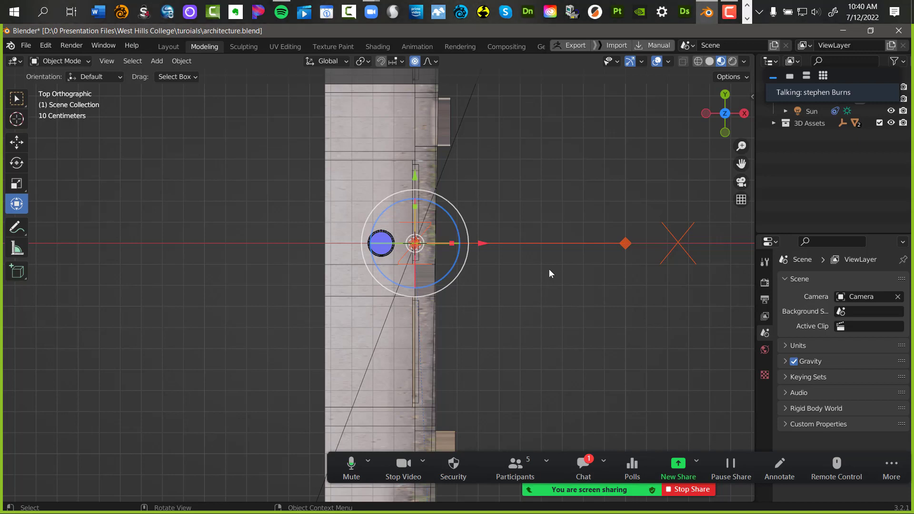
key("KP_1")
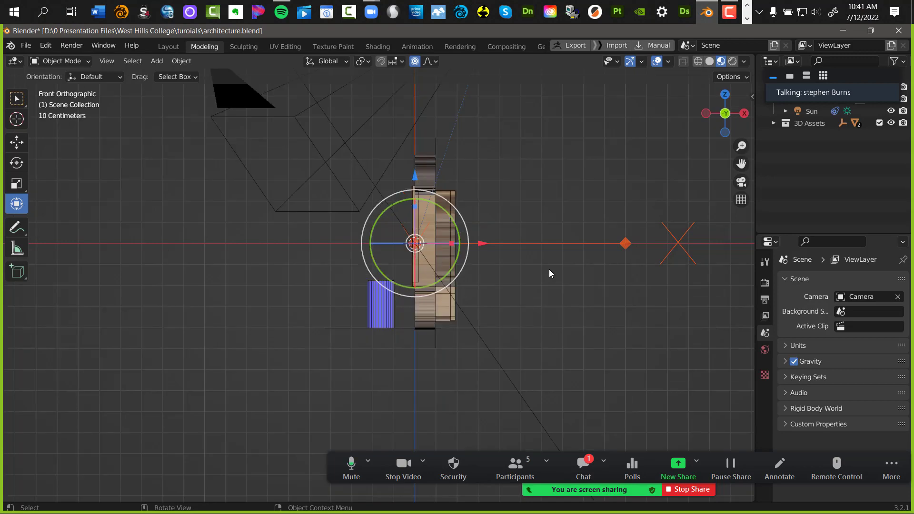
key("KP_3")
key("KP_7")
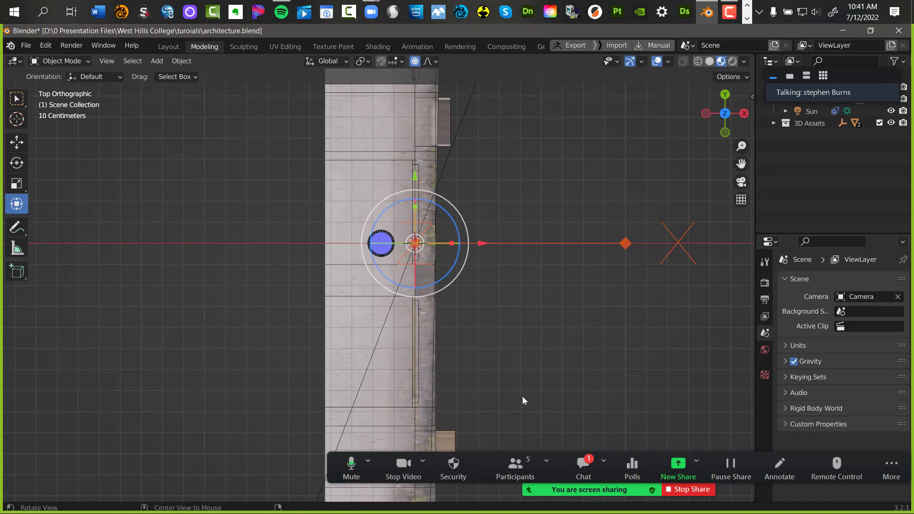
middle_click_drag(522, 397, 426, 319)
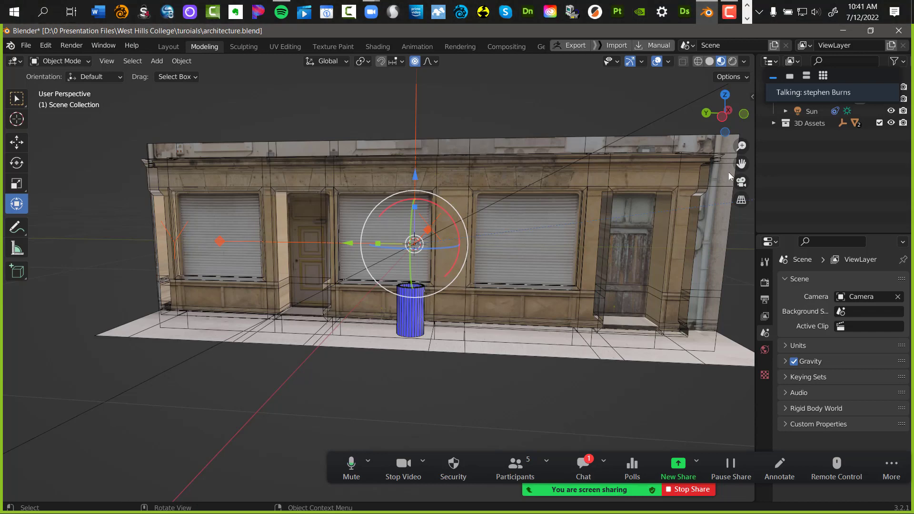
Hide the 3D Assets collection, the Sun and the Camera in the viewport, and switch to the front orthographic view
left_click(890, 123)
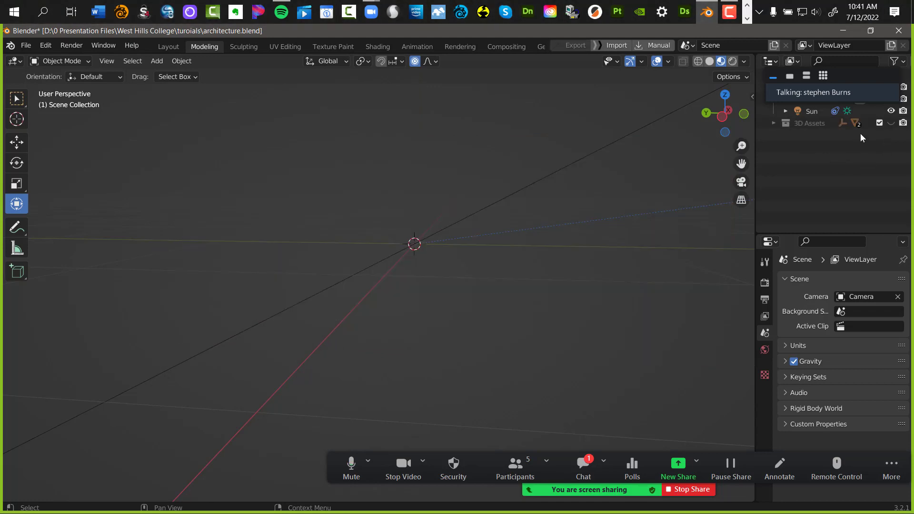
left_click(891, 111)
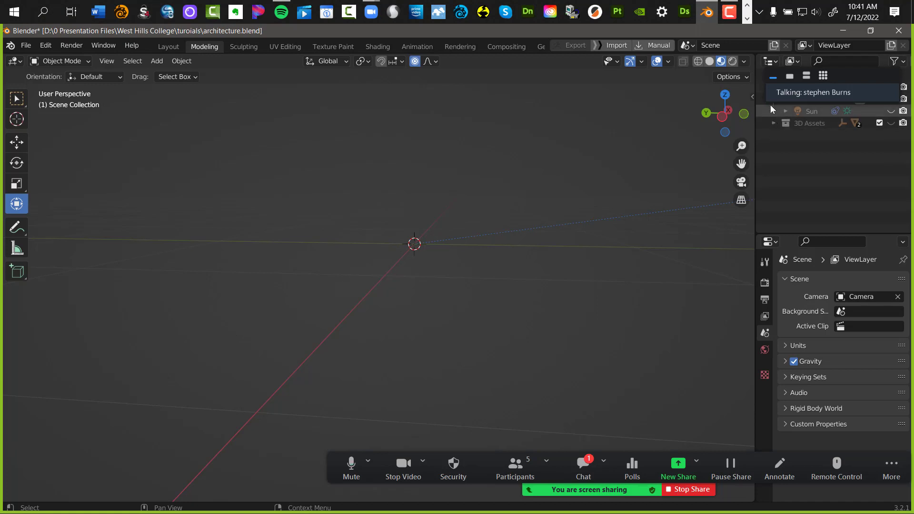
left_click_drag(842, 77, 700, 35)
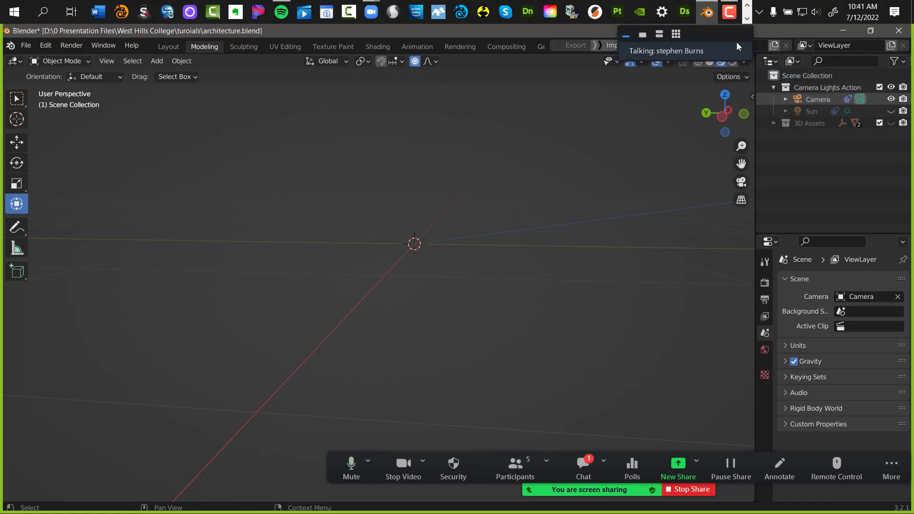
left_click(891, 99)
middle_click_drag(514, 294, 537, 238)
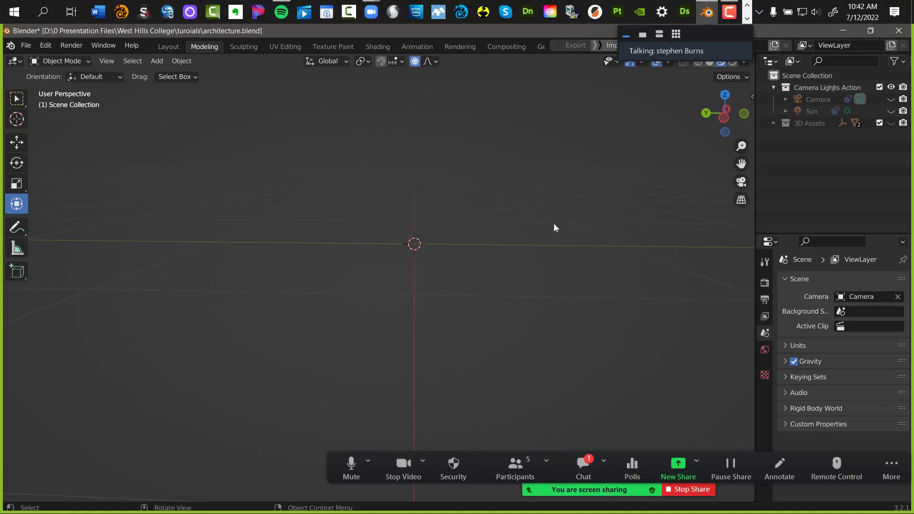
key("KP_1")
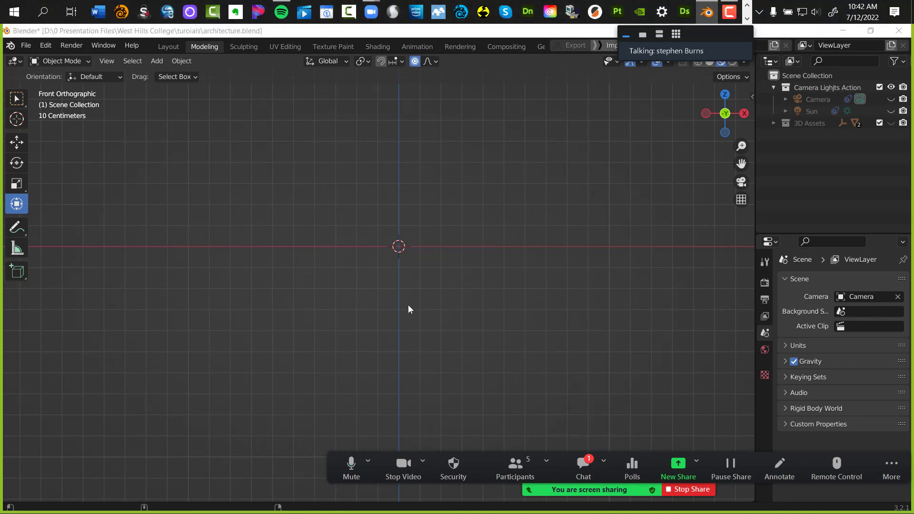
Open a new File Explorer window, clear the other windows behind it, and open the images folder from the frequent folders
key("super+e")
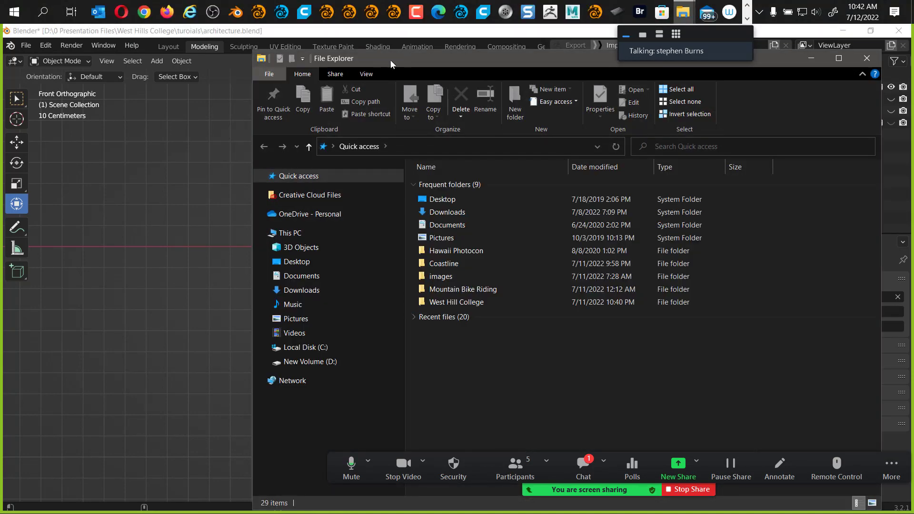
left_click_drag(390, 59, 228, 106)
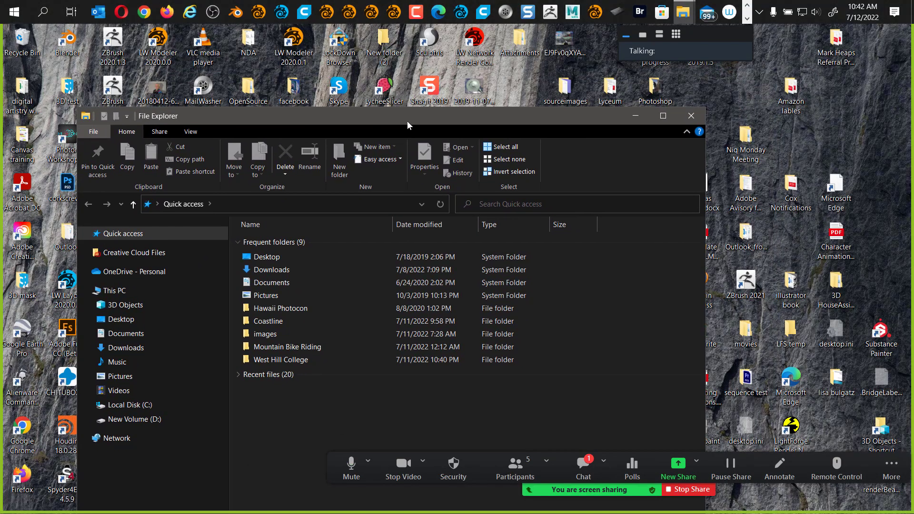
left_click_drag(468, 123, 481, 72)
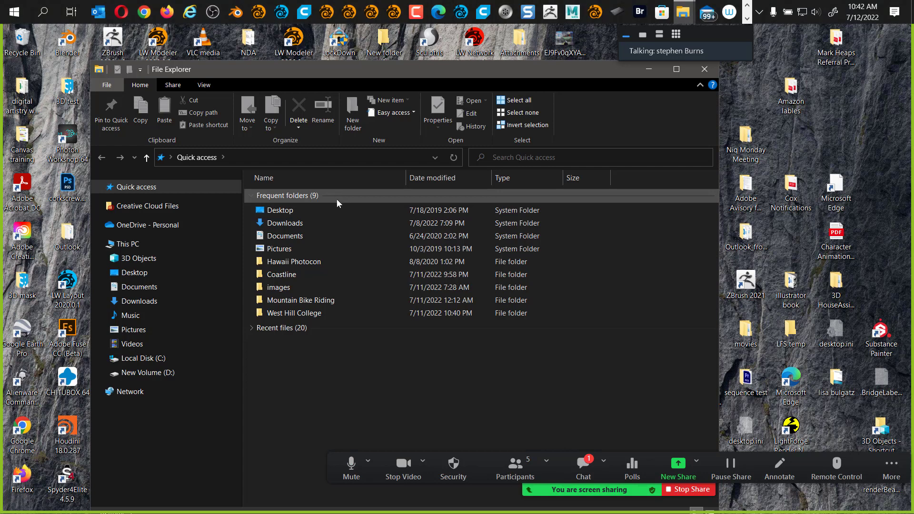
double_click(305, 288)
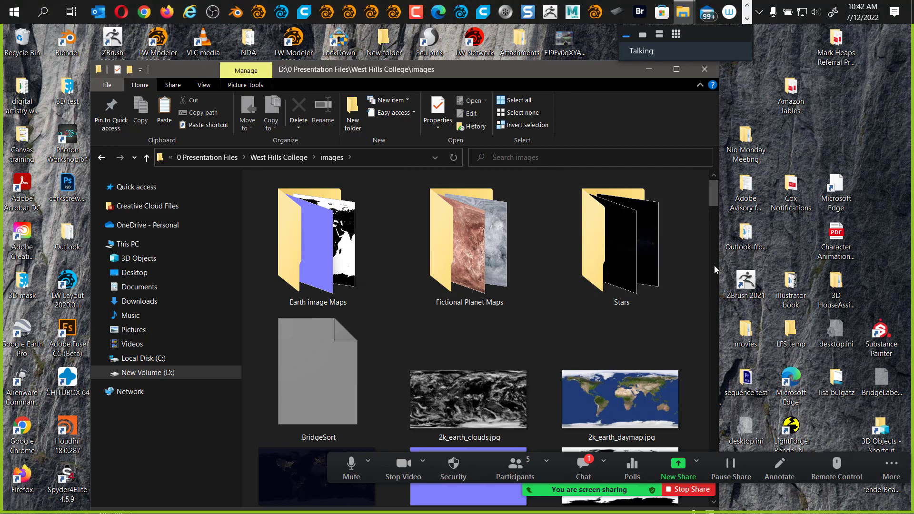
left_click_drag(715, 195, 698, 184)
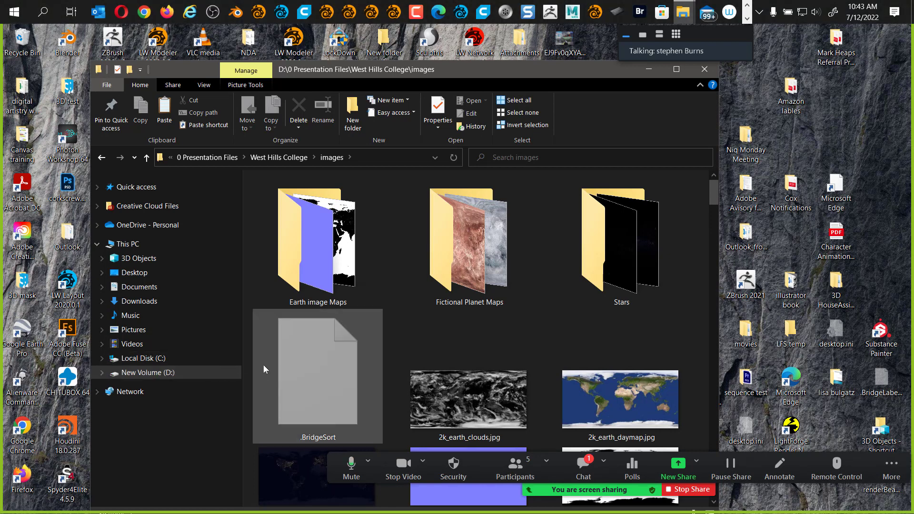
Browse drive D: through 0 Presentation Files, West Hills College and Blender Modeling Class, and open the images_fire_hydrant folder
left_click(155, 372)
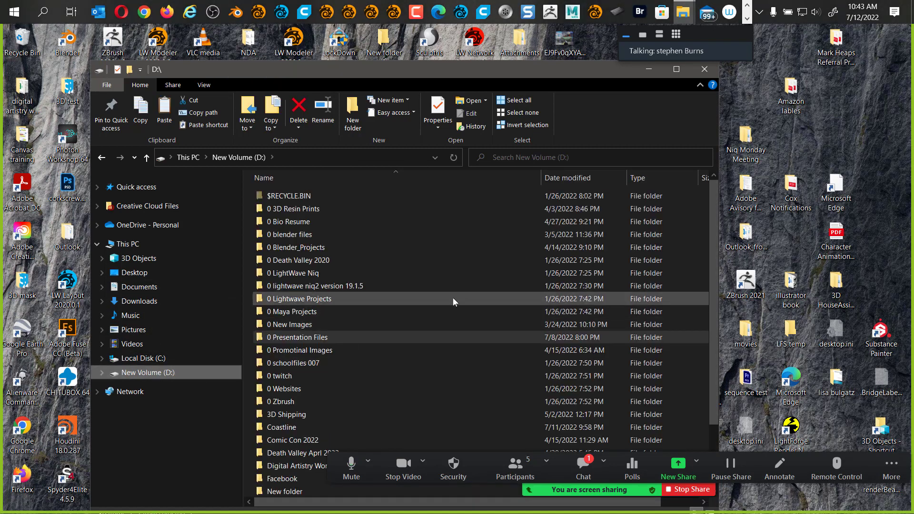
scroll(387, 397, "down", 2)
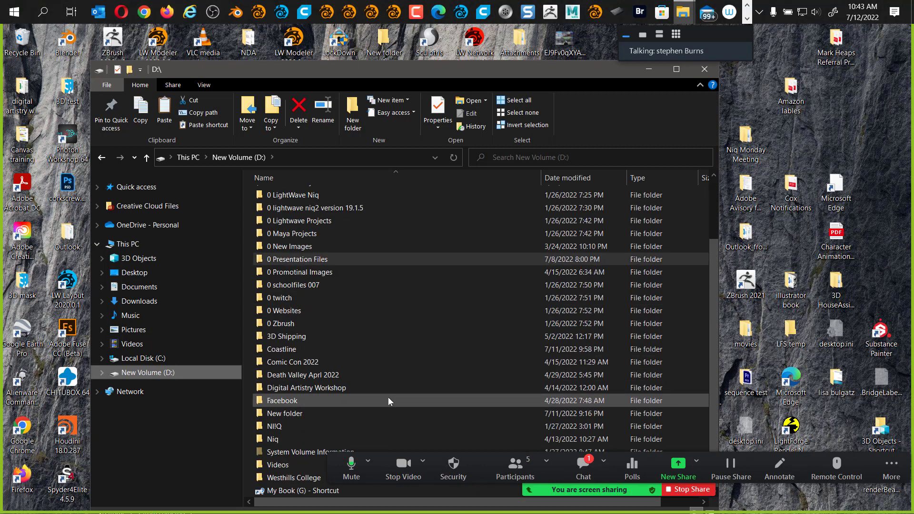
left_click(291, 254)
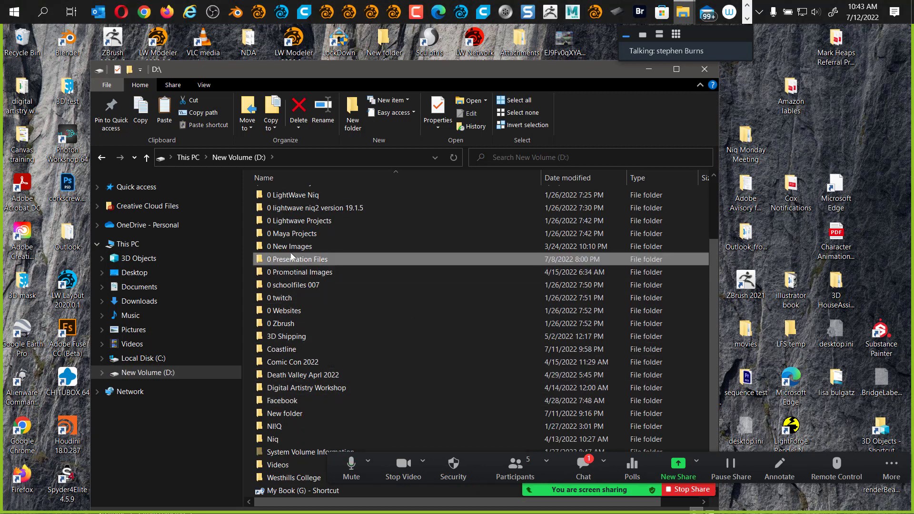
double_click(291, 254)
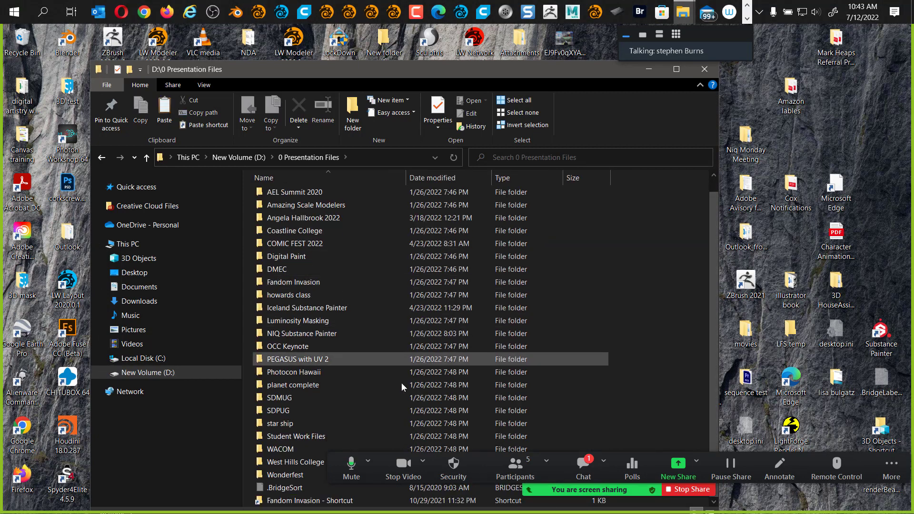
double_click(287, 462)
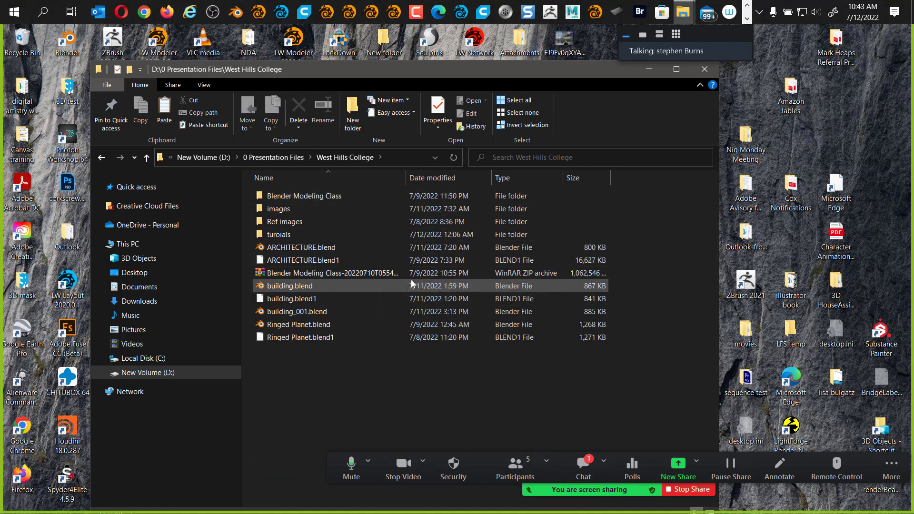
double_click(309, 198)
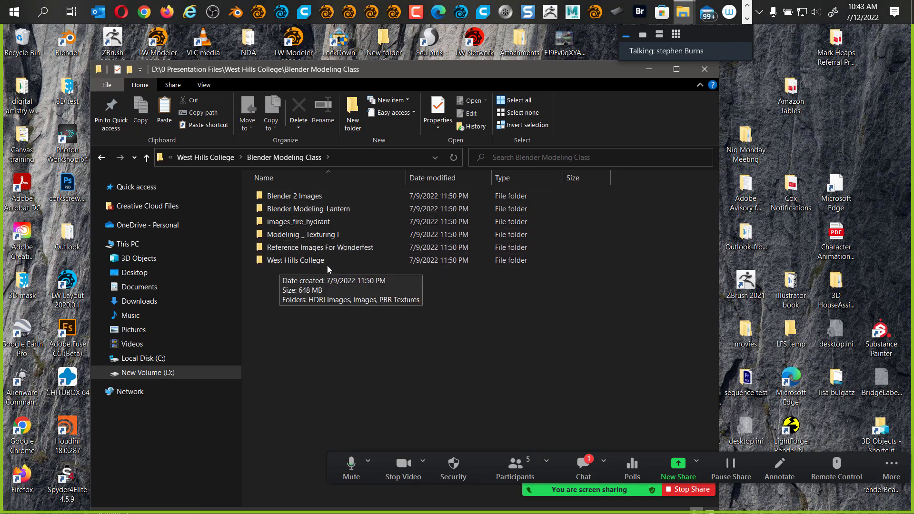
double_click(314, 221)
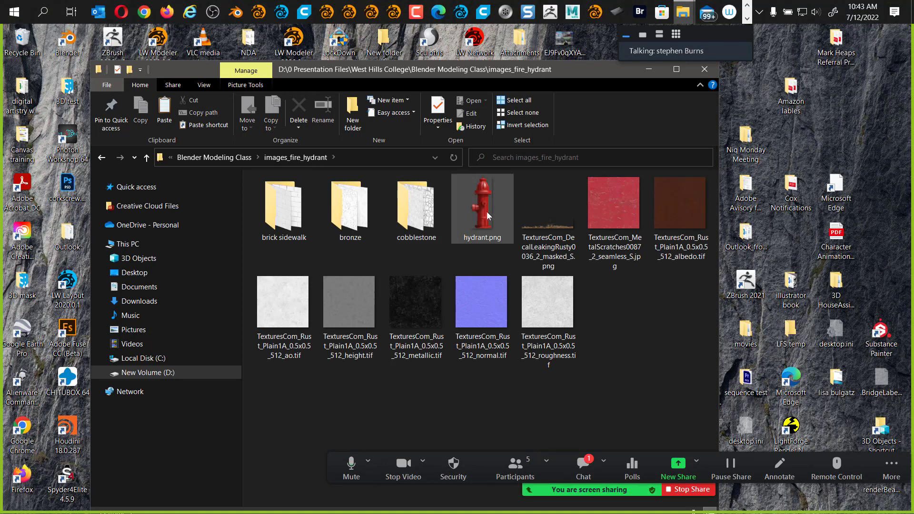
Select hydrant.png in the images_fire_hydrant folder and switch back to the Blender window
left_click(476, 213)
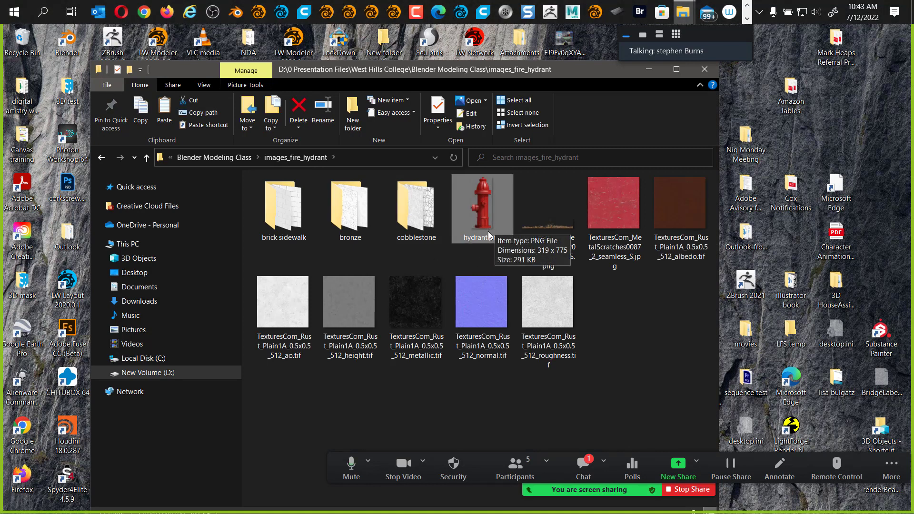
key("alt+Tab")
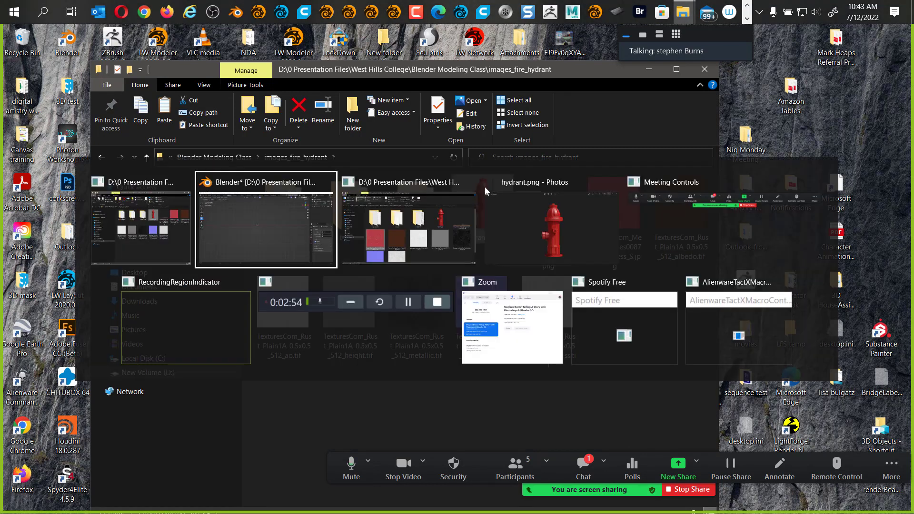
left_click(296, 225)
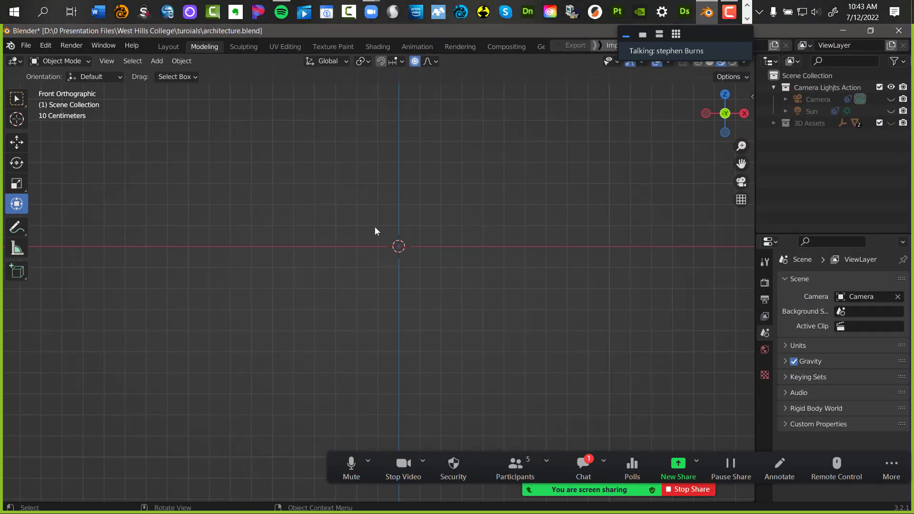
Place the images_fire_hydrant folder window over Blender beside the empty front view, and add hydrant.png to the viewport as a reference image
key("alt+Tab")
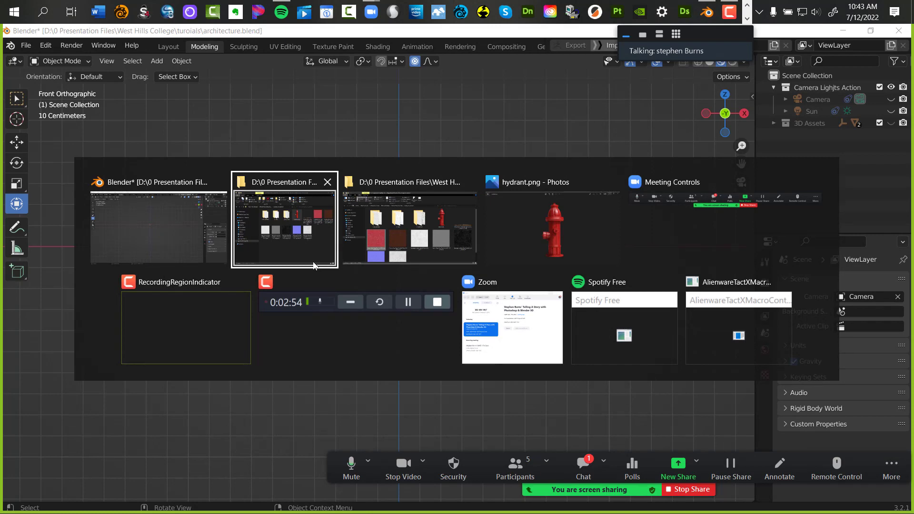
left_click(314, 265)
left_click_drag(505, 80, 482, 145)
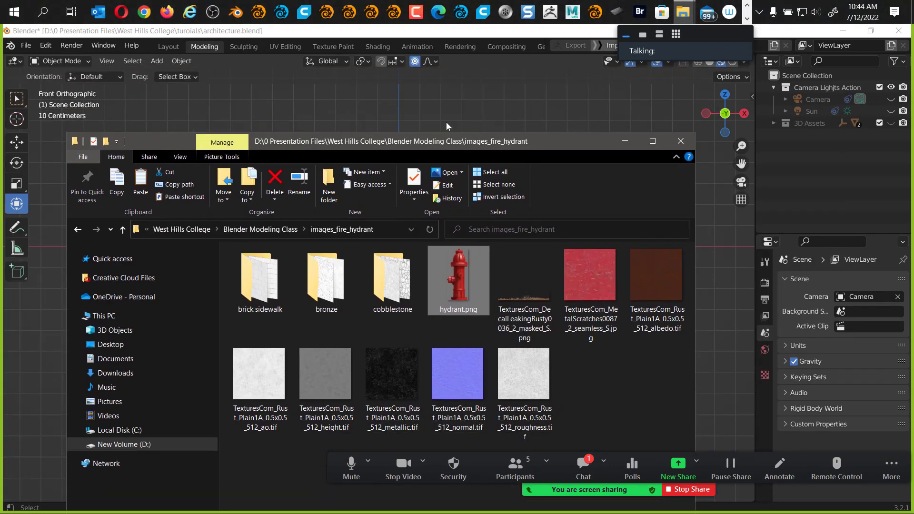
left_click_drag(446, 122, 246, 155)
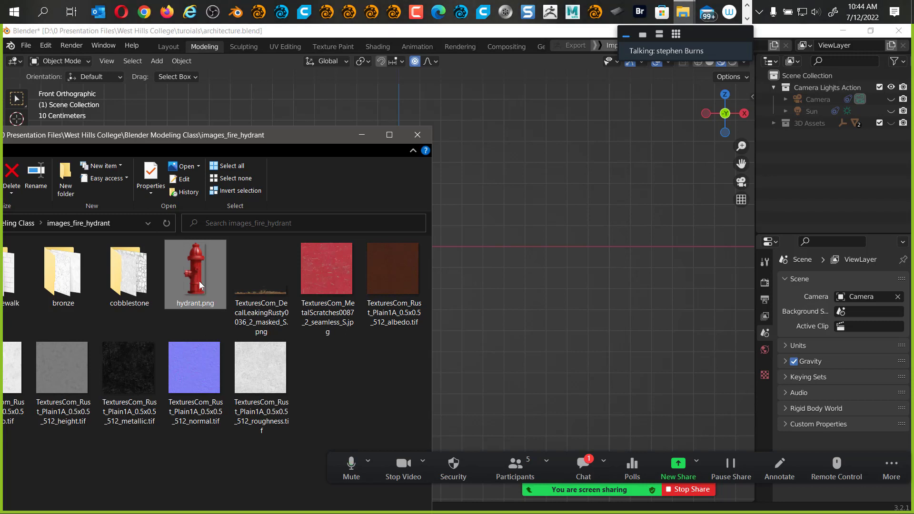
left_click_drag(199, 281, 493, 258)
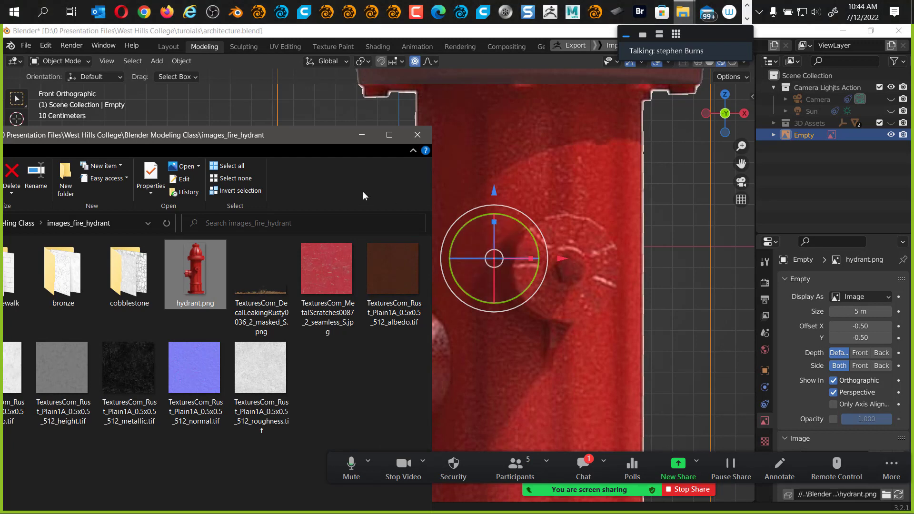
Move the images_fire_hydrant folder window aside so the whole hydrant reference image can be seen in the front view
left_click_drag(302, 139, 93, 256)
scroll(484, 298, "down", 3)
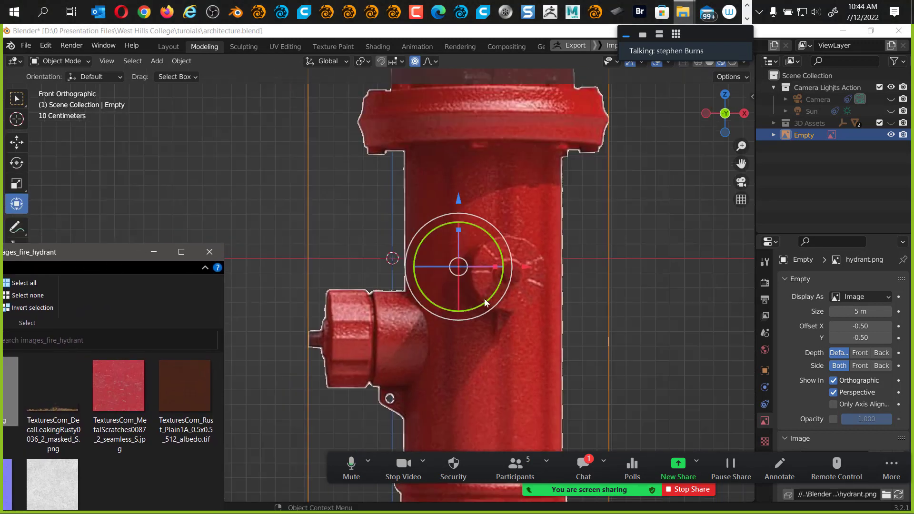
scroll(487, 297, "down", 2)
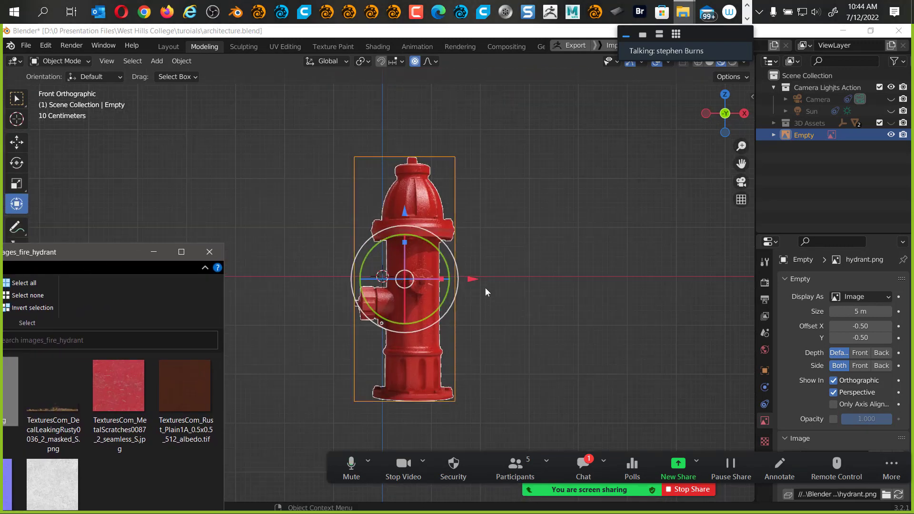
Minimize the second, maximized images_fire_hydrant folder window and return to the Blender window
key("alt+Tab")
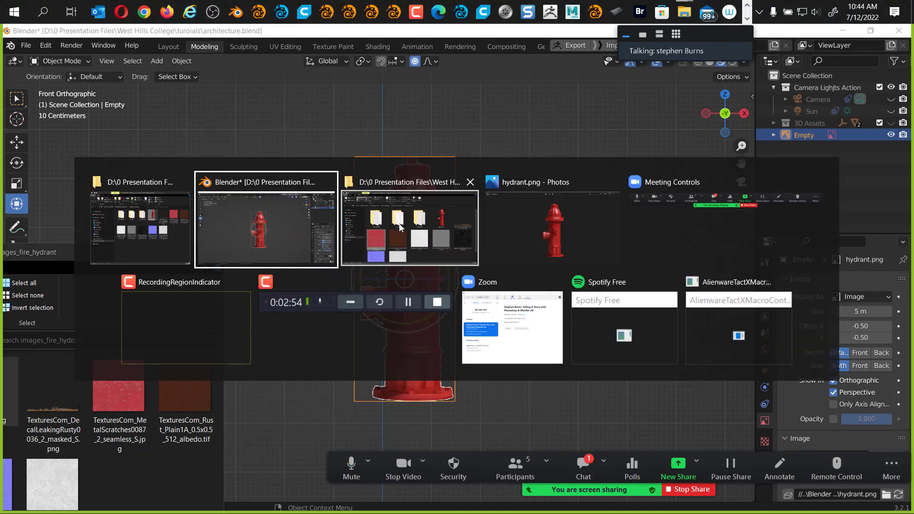
key("alt+Tab")
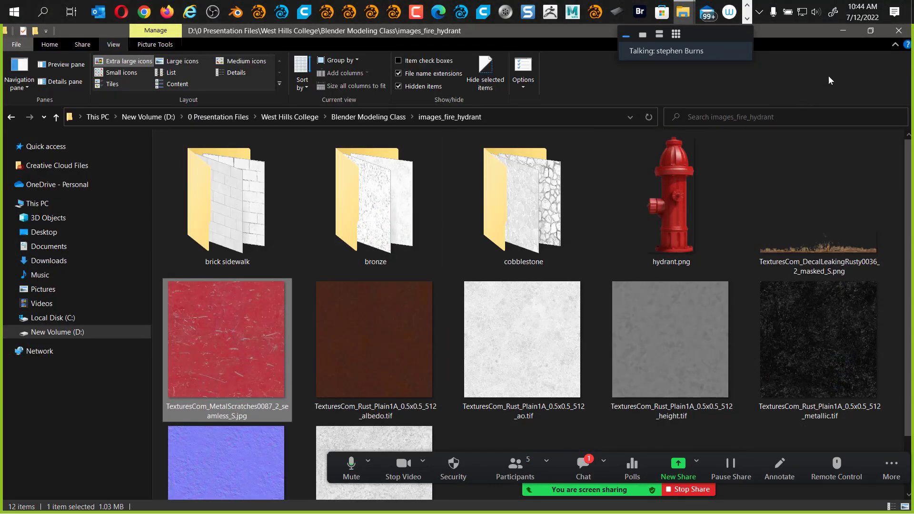
left_click(843, 31)
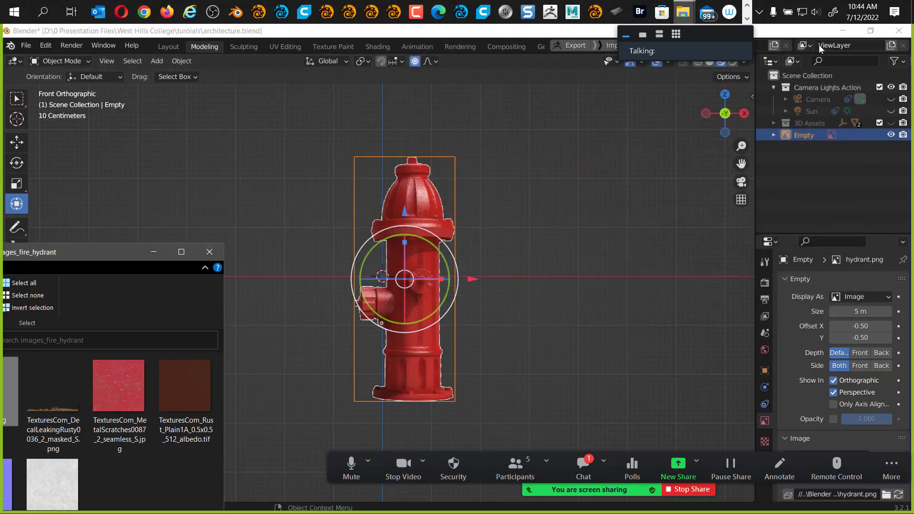
key("alt+Tab")
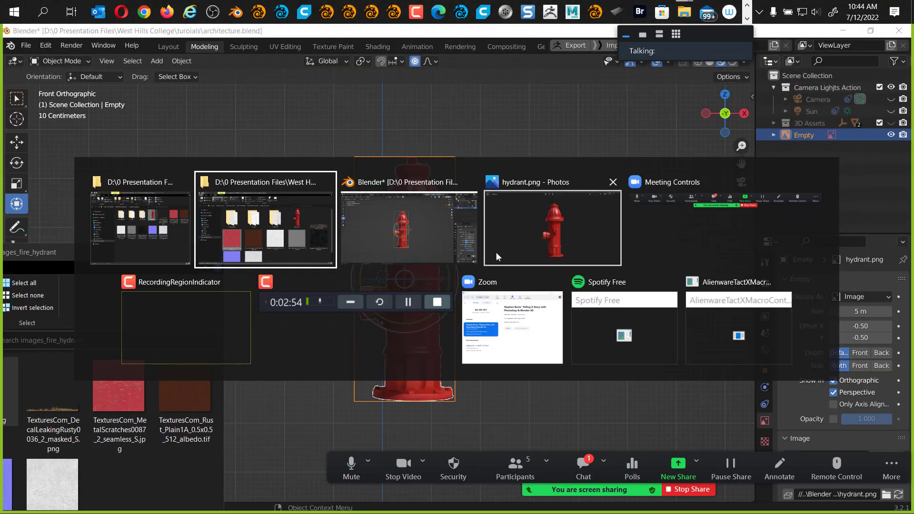
left_click(349, 305)
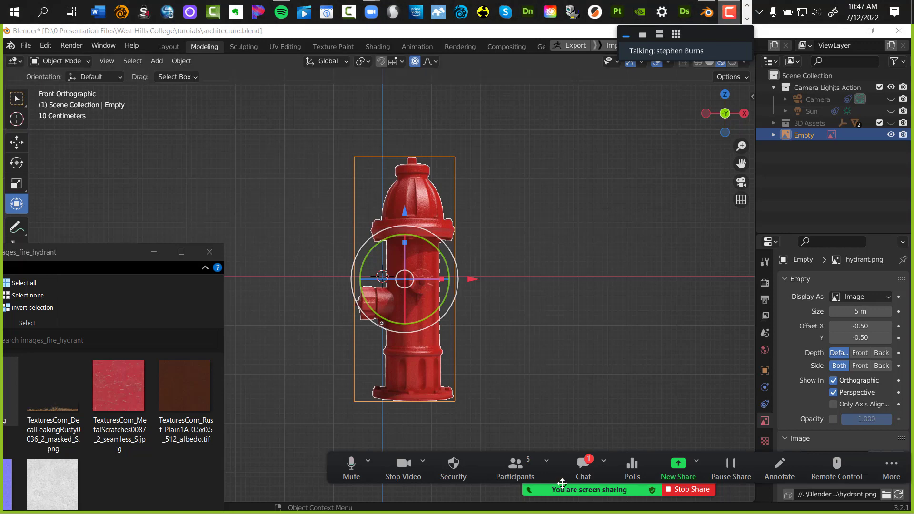
Read the Zoom meeting chat, and minimize both the chat and the remaining images_fire_hydrant folder window
left_click(578, 466)
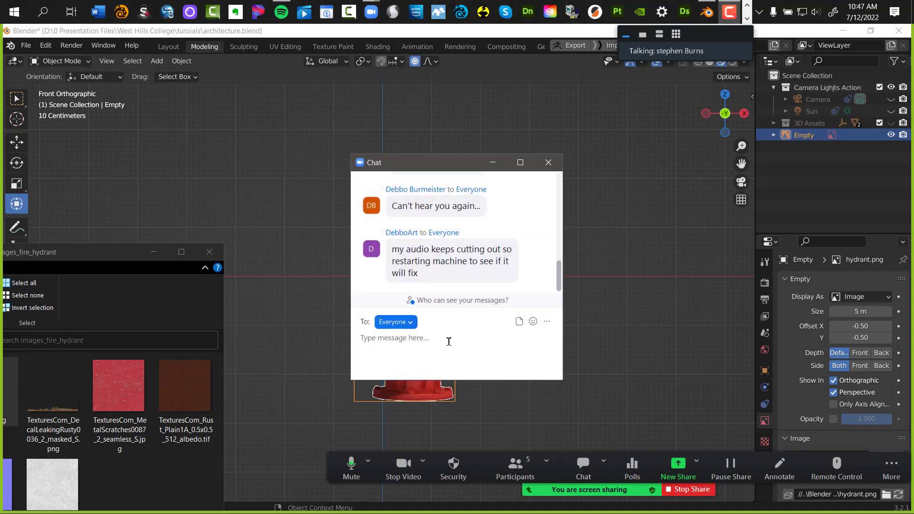
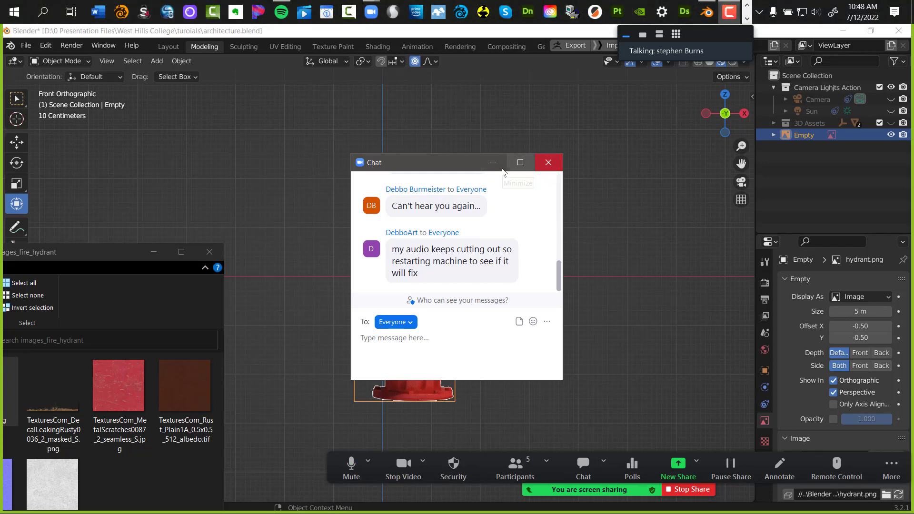
left_click(493, 163)
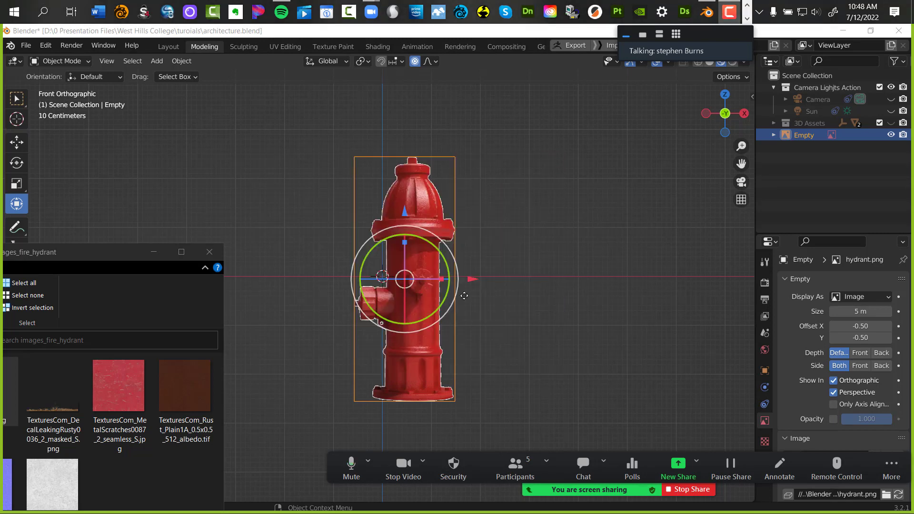
left_click(155, 255)
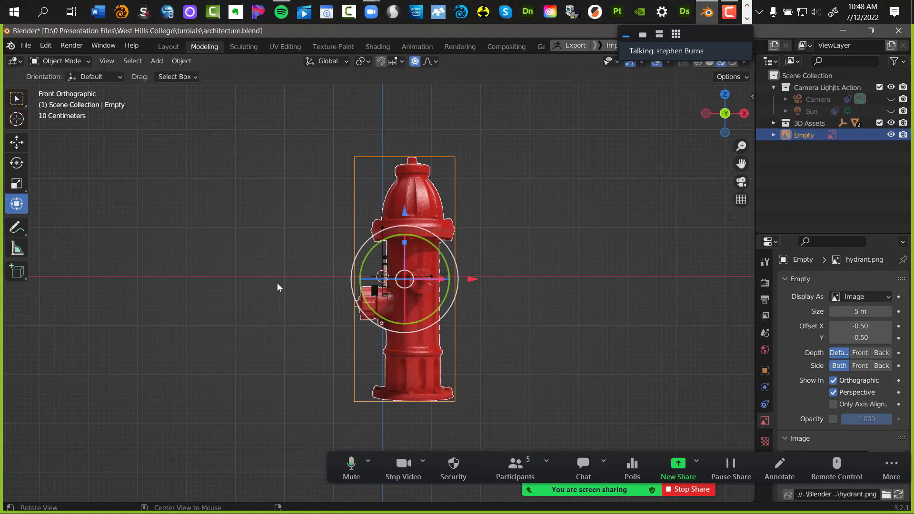
Compare the hydrant image's scale with the storefront from several angles, and hide the 3D Assets collection
middle_click_drag(278, 287, 524, 312)
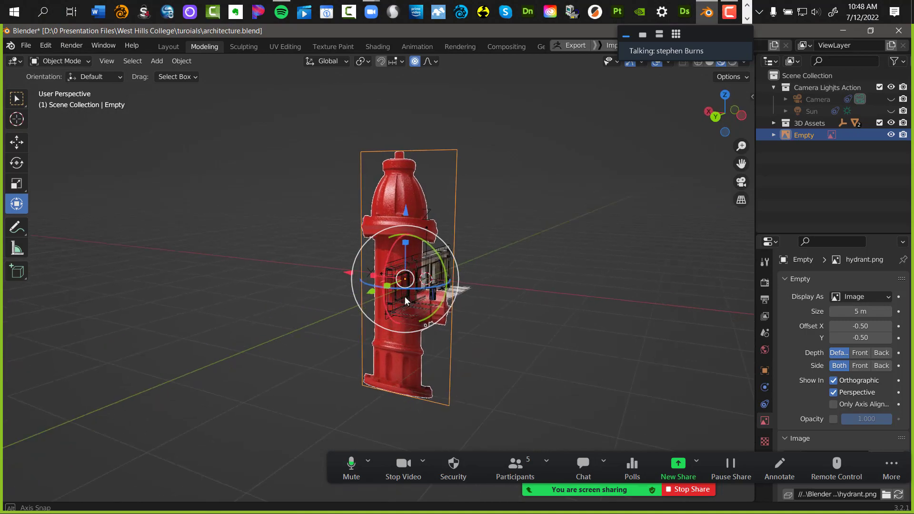
middle_click_drag(406, 300, 441, 325)
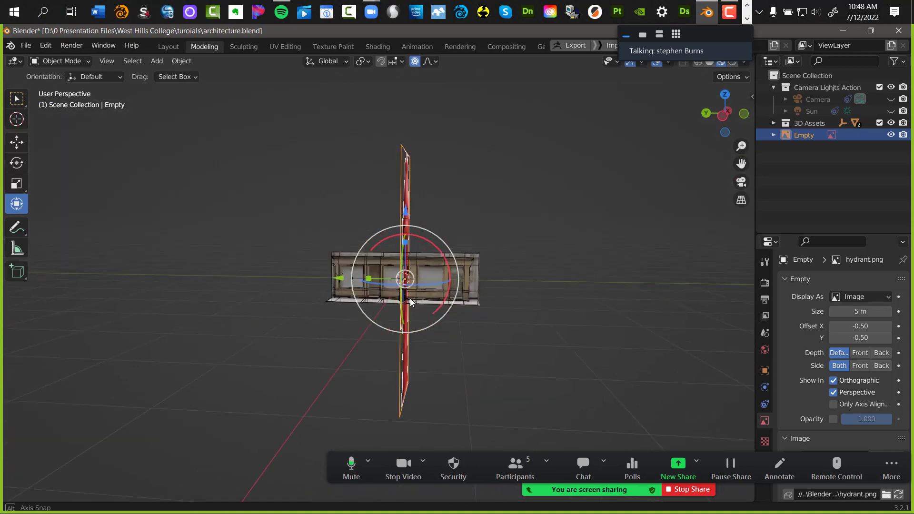
middle_click_drag(355, 295, 439, 344)
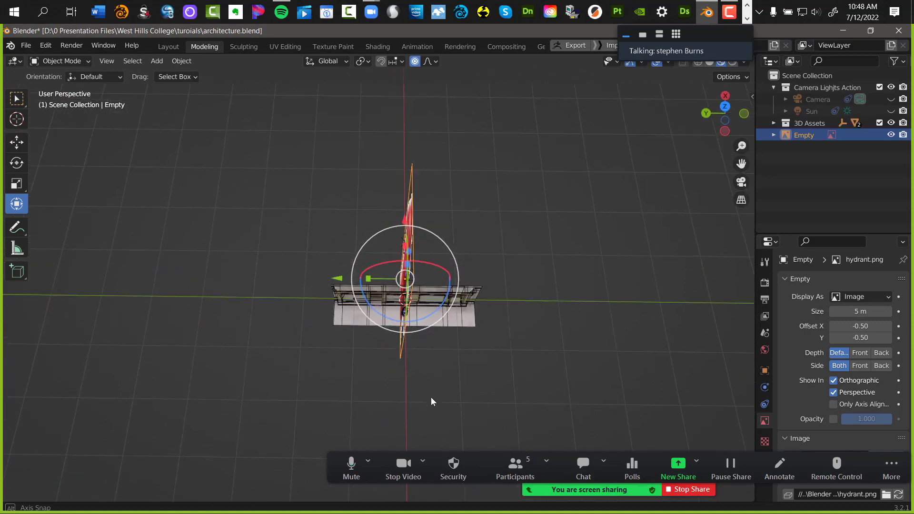
middle_click_drag(448, 333, 489, 255)
scroll(521, 193, "up", 5)
scroll(522, 194, "down", 5)
middle_click_drag(521, 214, 491, 288)
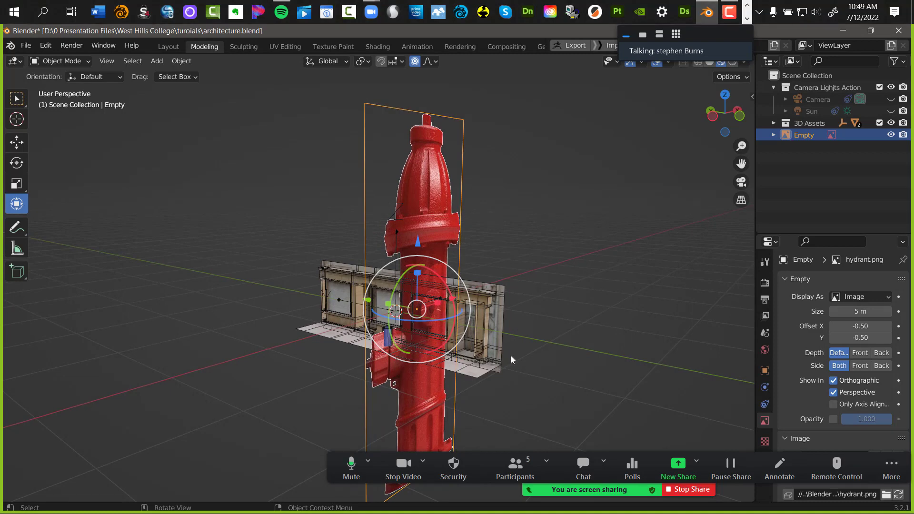
scroll(527, 337, "up", 4)
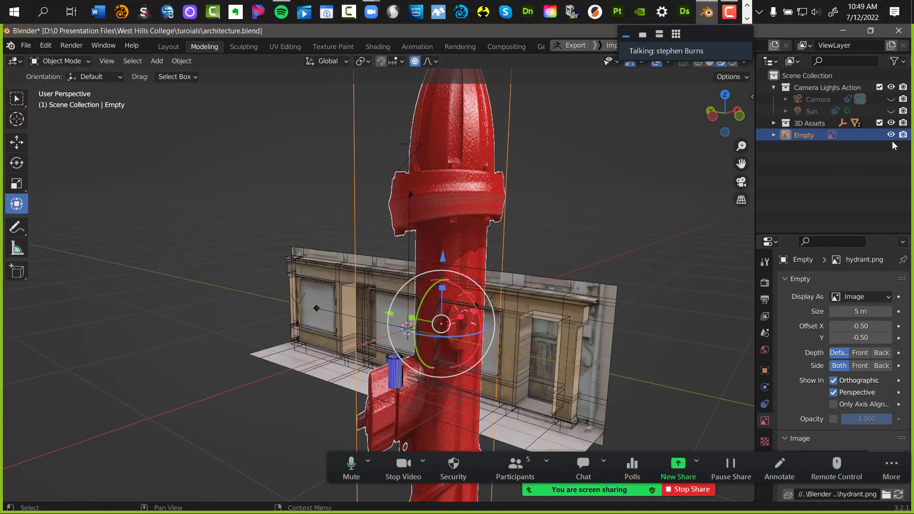
left_click(890, 123)
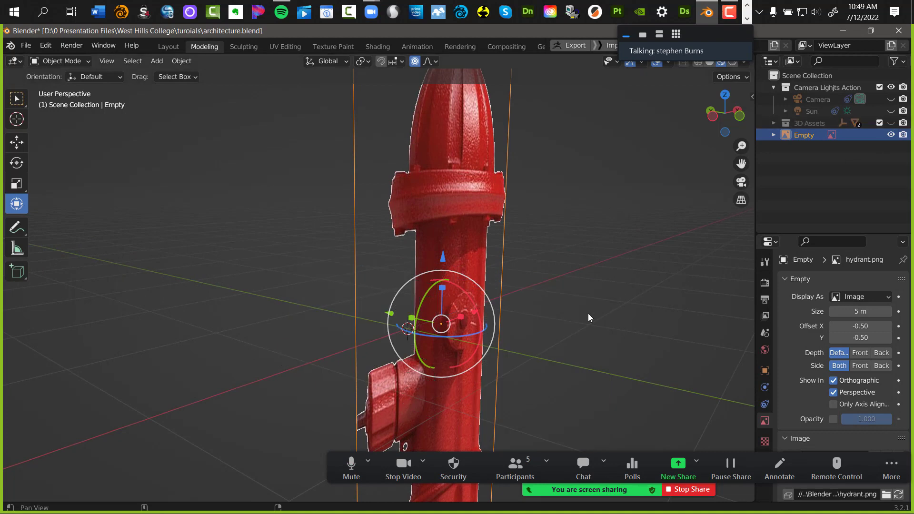
Try a slight rotation of the hydrant reference image with the transform gizmo, and undo it
middle_click_drag(589, 317, 100, 170)
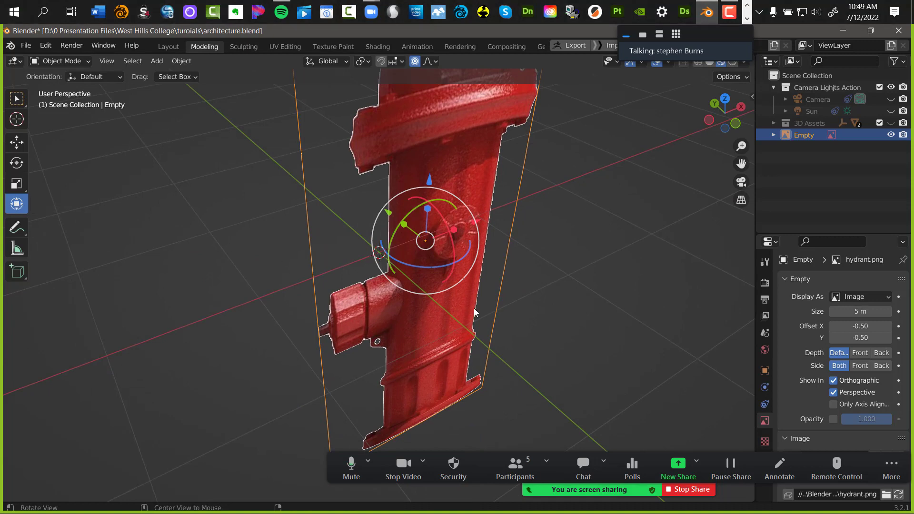
middle_click_drag(360, 264, 442, 215)
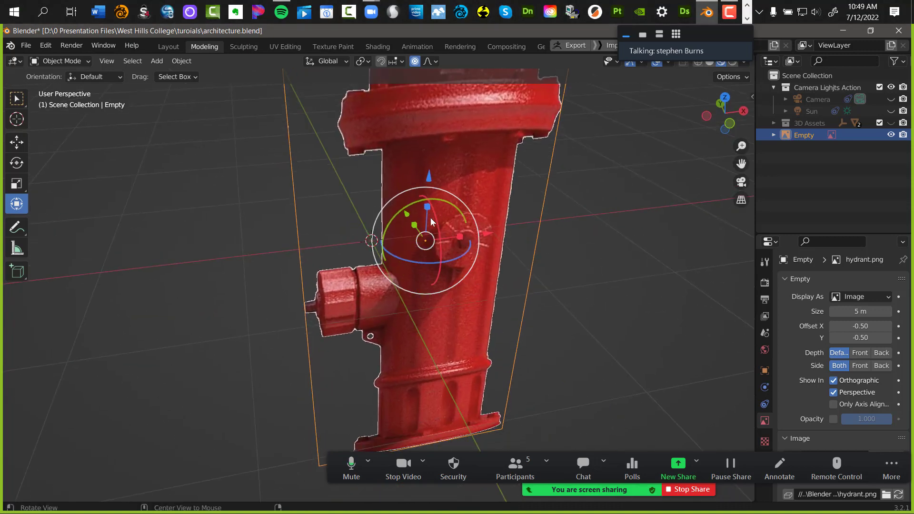
middle_click_drag(411, 284, 434, 265)
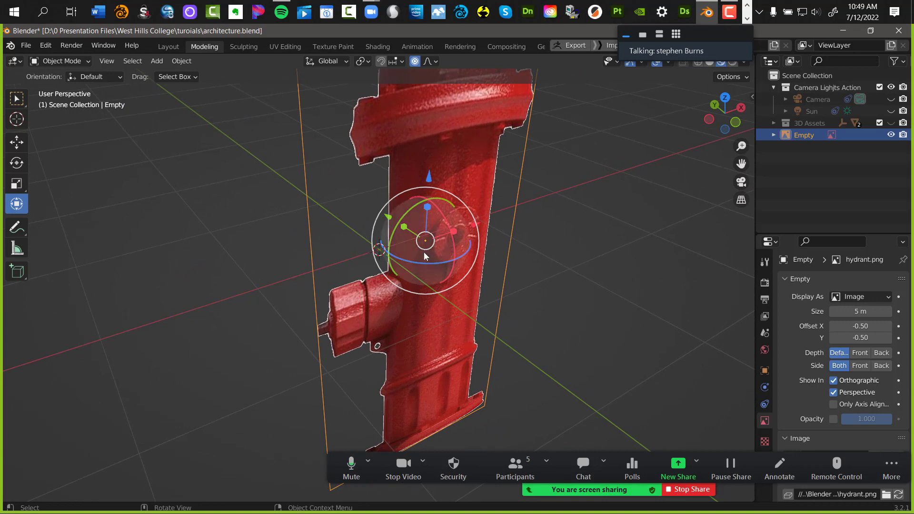
mouse_move(425, 256)
middle_mouse_down()
mouse_move(474, 248)
mouse_move(431, 238)
mouse_move(431, 261)
middle_mouse_up()
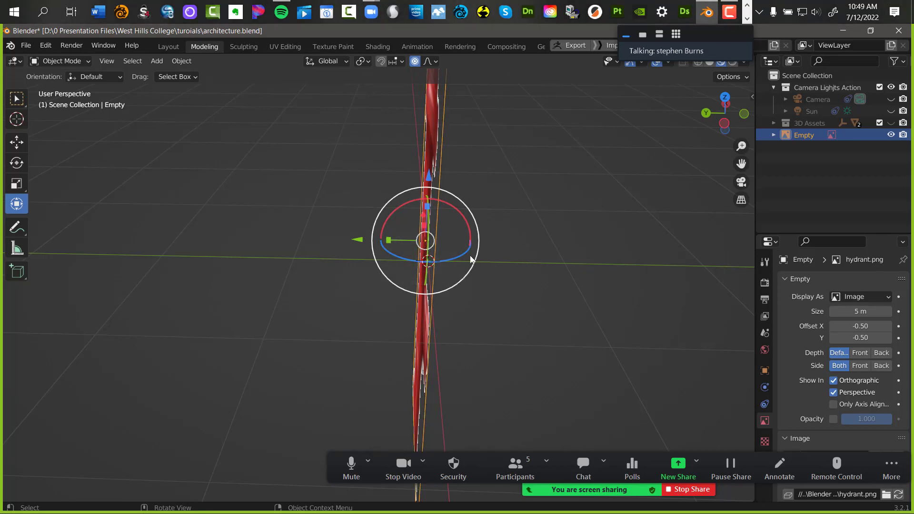
mouse_move(466, 255)
left_mouse_down()
mouse_move(410, 261)
mouse_move(481, 260)
left_mouse_up()
key("ctrl+z")
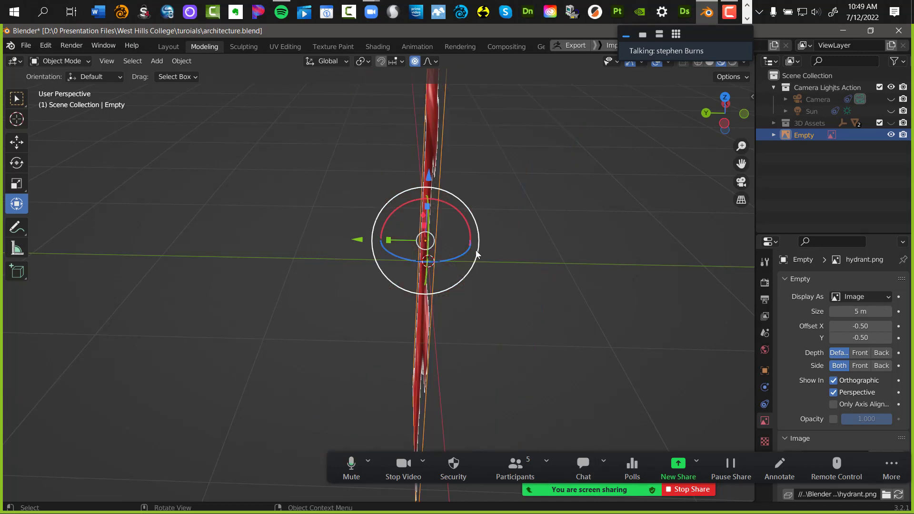
Deselect the hydrant reference image and move the Zoom meeting controls clear of its Image properties
middle_click_drag(516, 255, 361, 116)
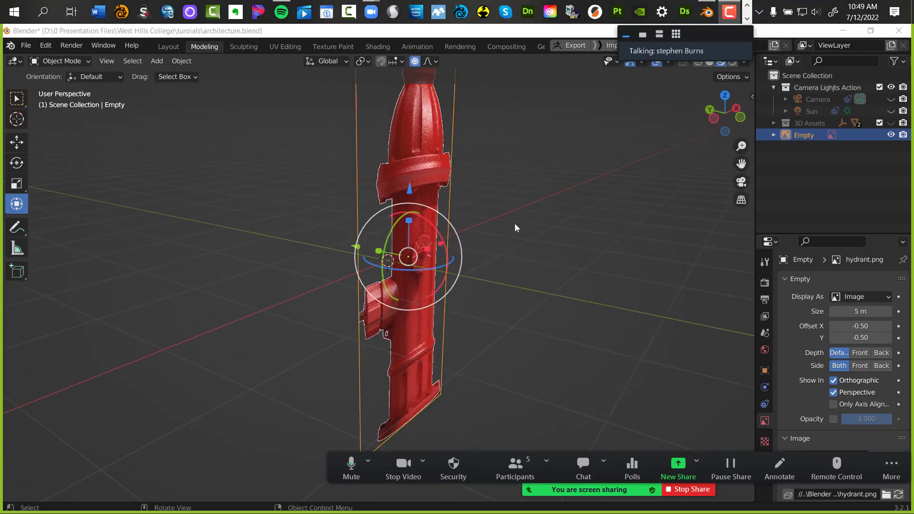
left_click(506, 243)
middle_click_drag(473, 265, 476, 273)
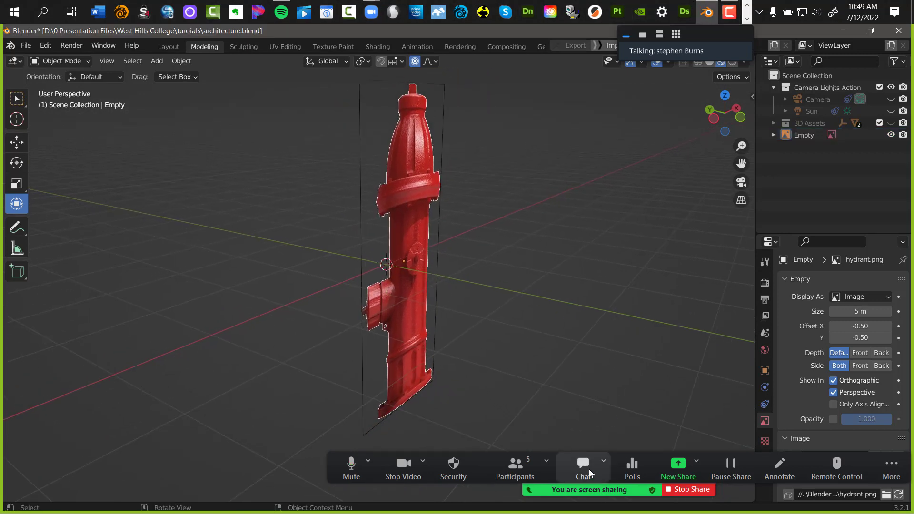
left_click_drag(479, 457, 162, 471)
left_click_drag(153, 511, 155, 513)
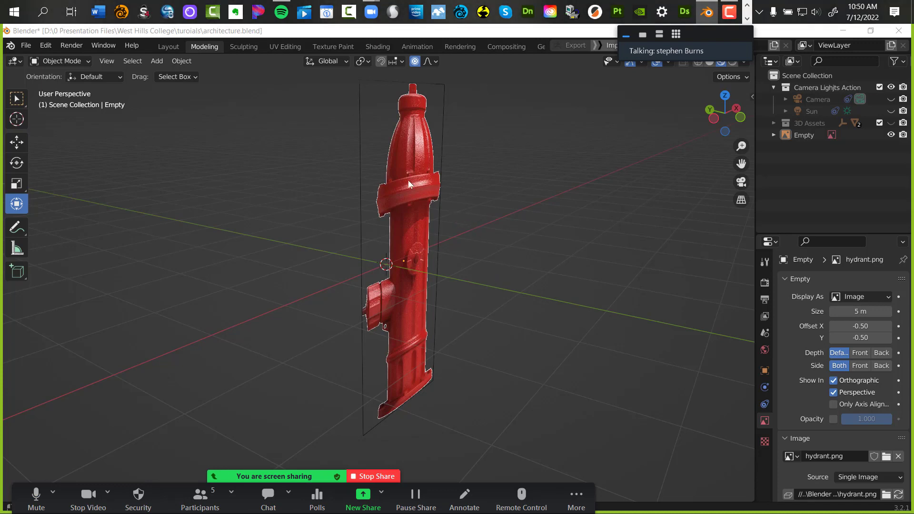
Select the hydrant reference image and rotate it 90° about the global Z axis
left_click(417, 196)
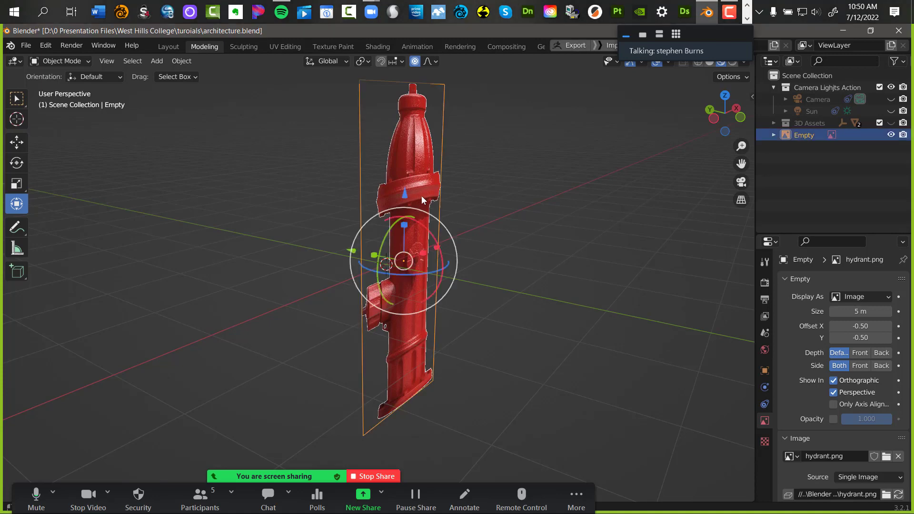
key("r")
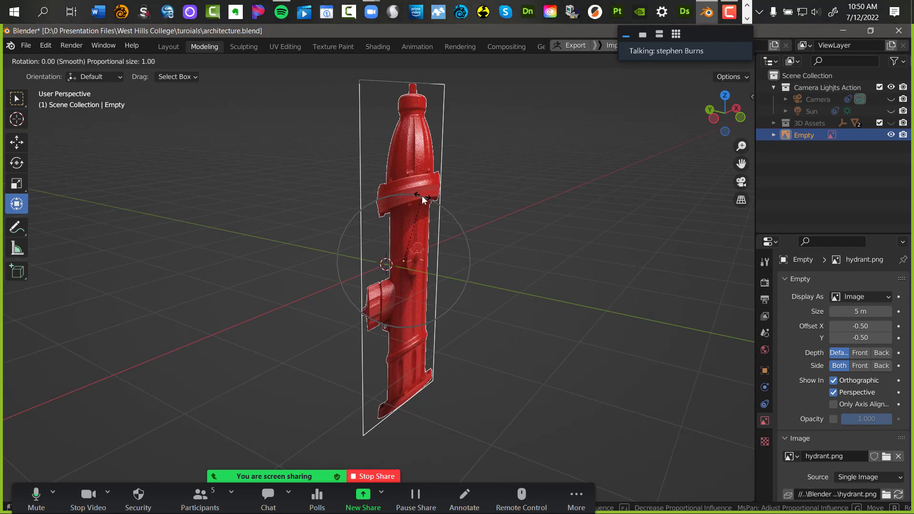
key("z")
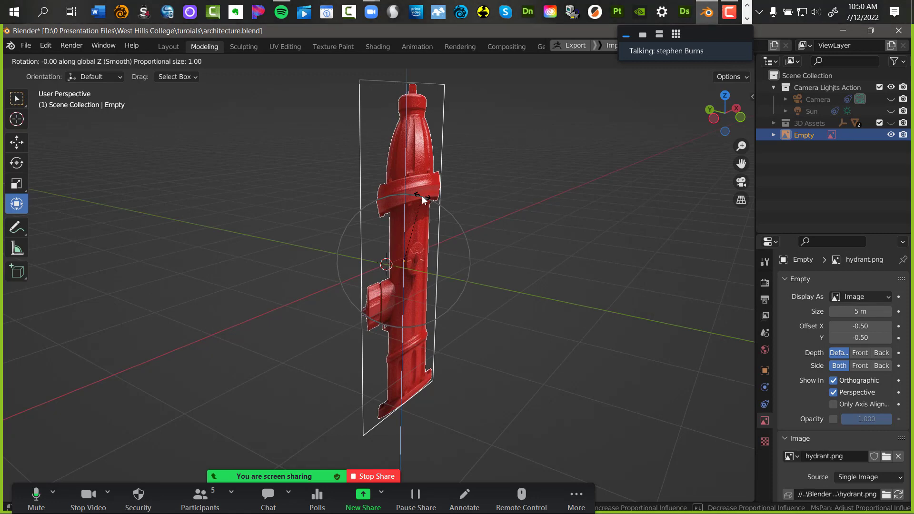
type("90")
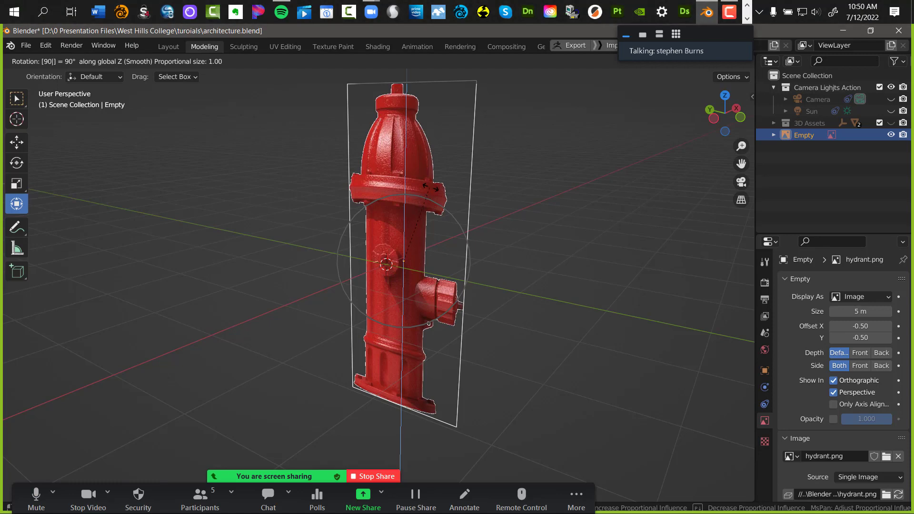
key("Return")
Rotate the hydrant reference image a further -180° about the global Z axis with the rotation gizmo
middle_click_drag(493, 337, 469, 303)
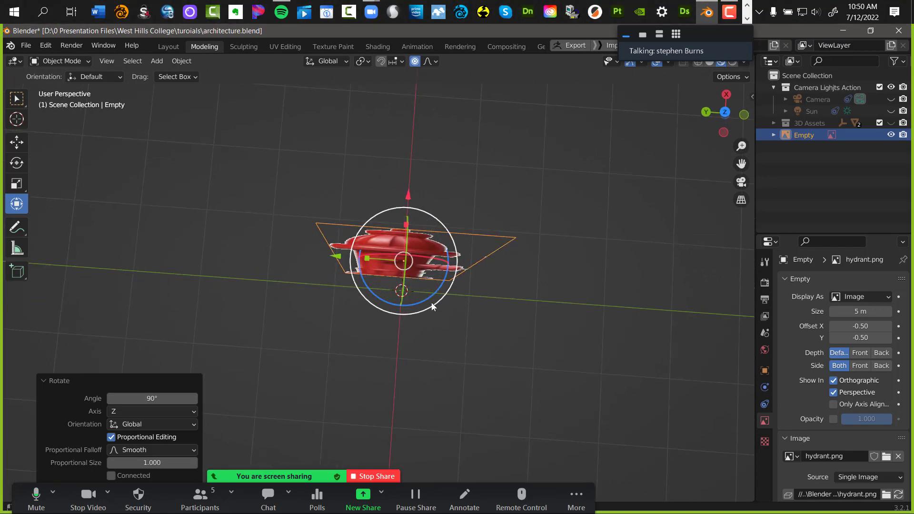
left_click_drag(435, 295, 401, 302)
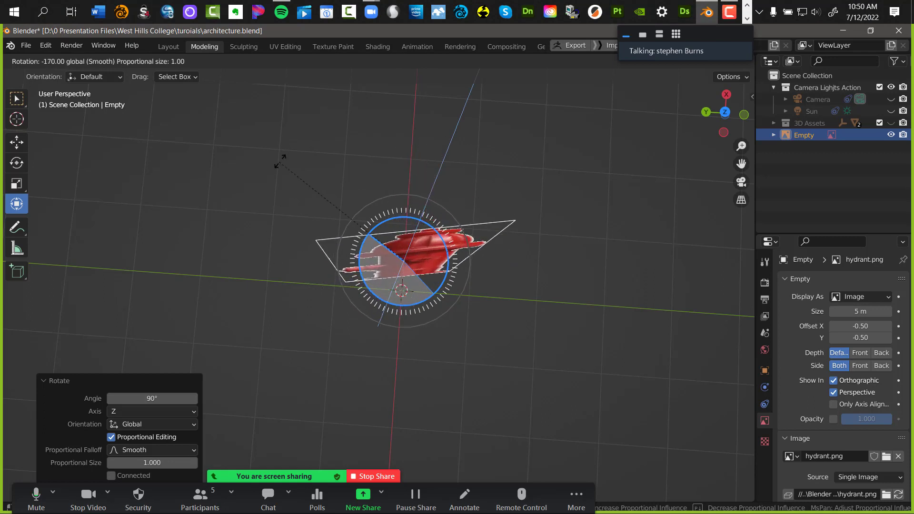
left_click_drag(302, 142, 302, 143)
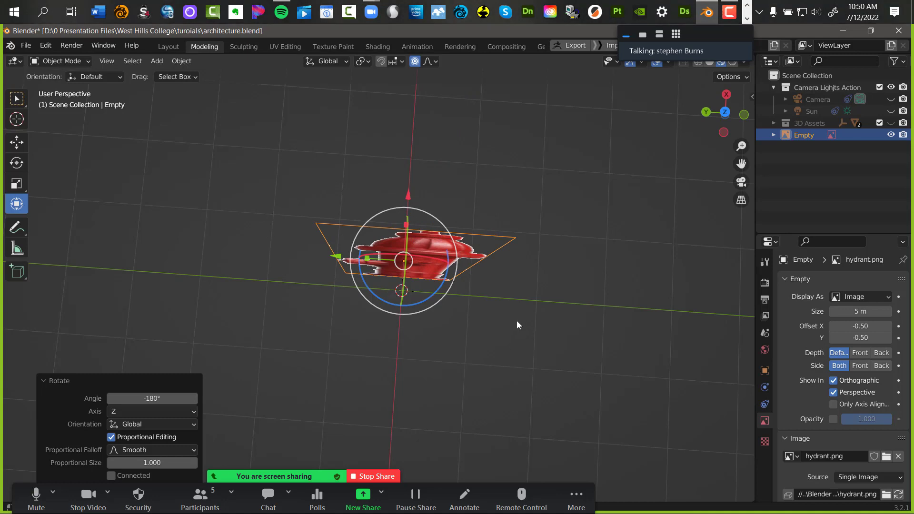
Unhide the 3D Assets collection to show the storefront together with the rotated hydrant image
middle_click_drag(493, 351, 561, 227)
scroll(483, 291, "down", 3)
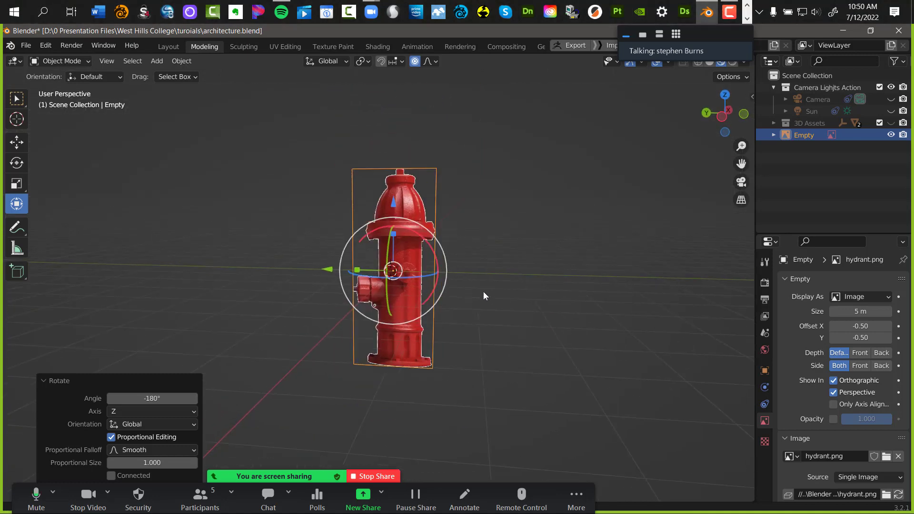
scroll(552, 266, "up", 2)
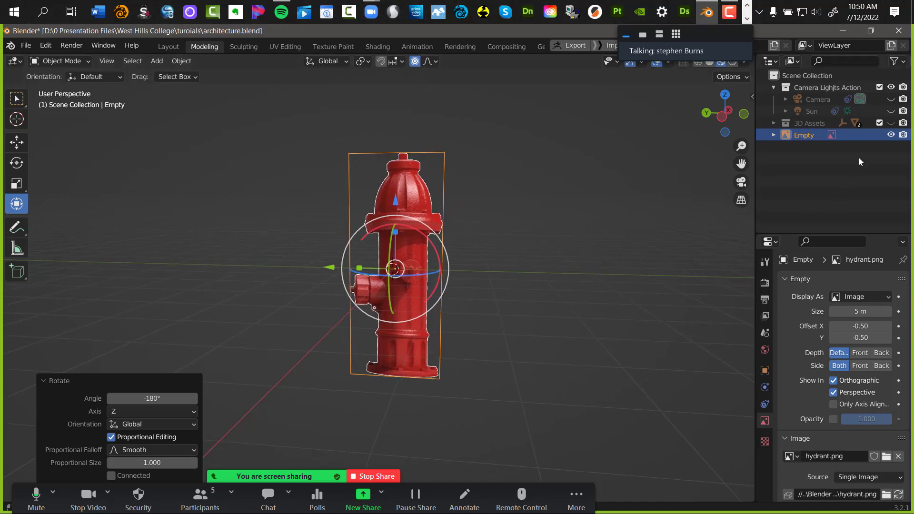
left_click(889, 122)
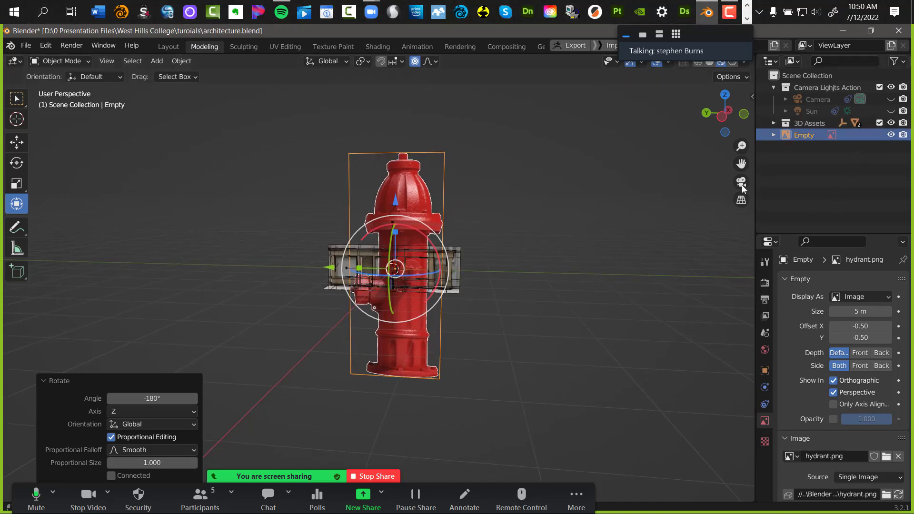
Try scaling the hydrant reference image down uniformly to about 0.973, and undo it
scroll(547, 238, "up", 6)
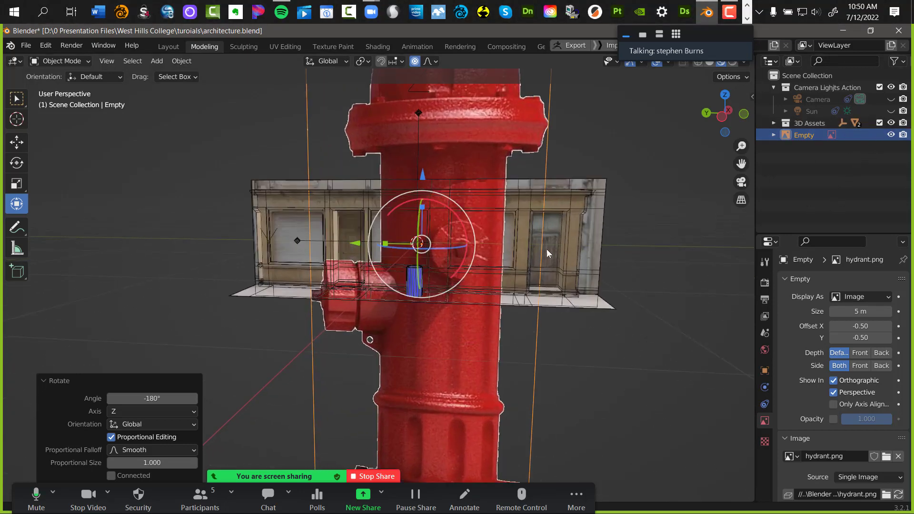
scroll(546, 249, "down", 4)
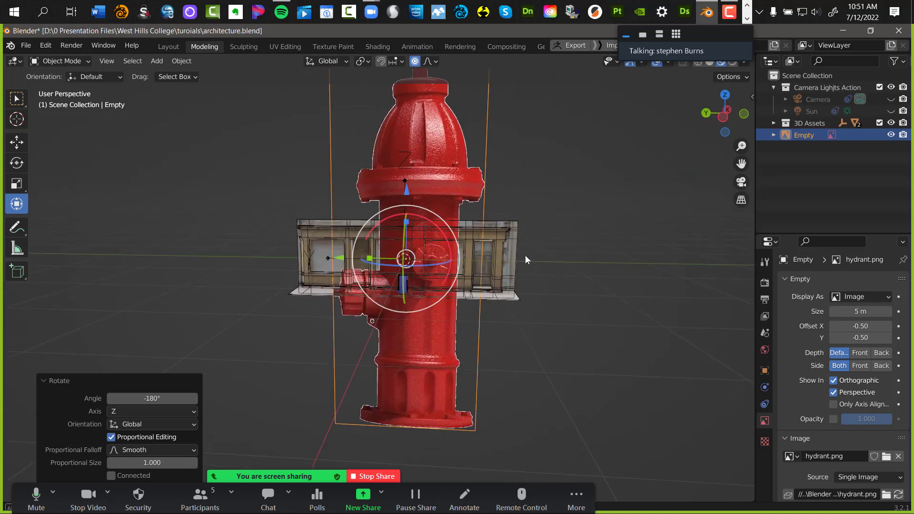
middle_click_drag(524, 255, 550, 254)
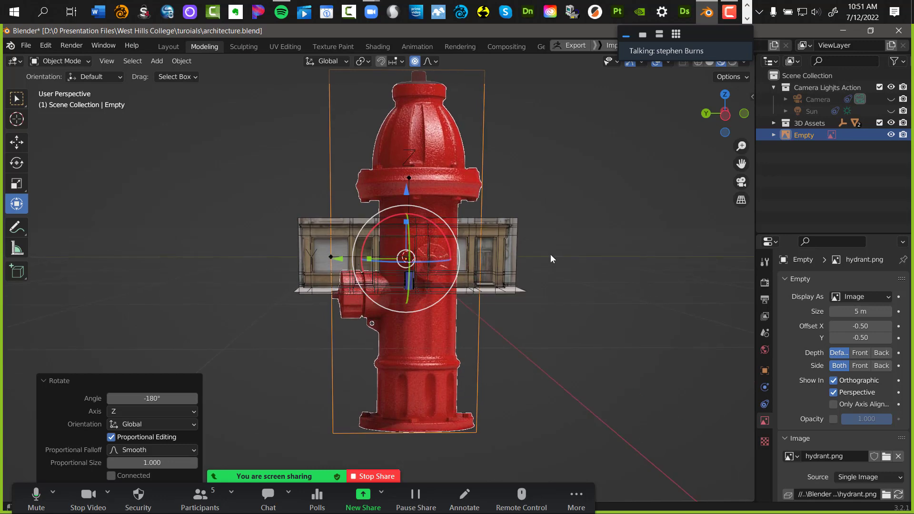
key("s")
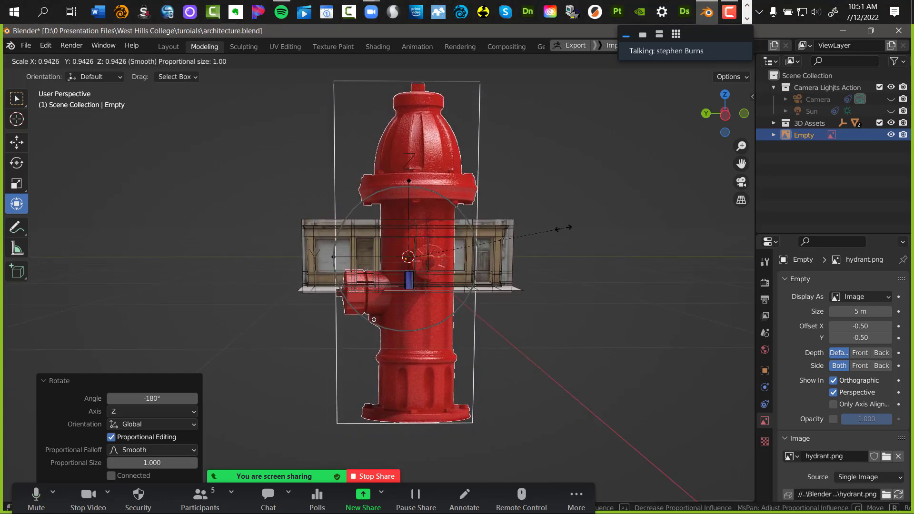
left_click(569, 230)
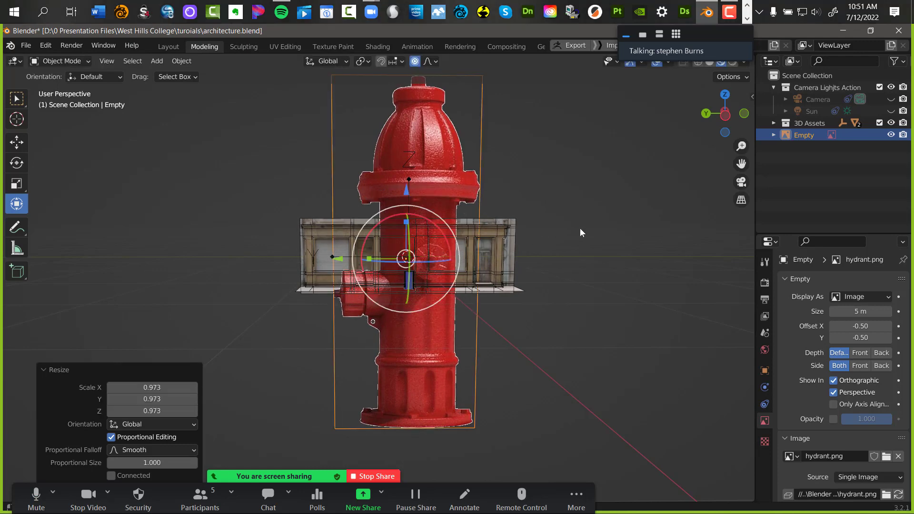
key("ctrl+z")
Reselect the hydrant reference empty and rename it Image
left_click(409, 155)
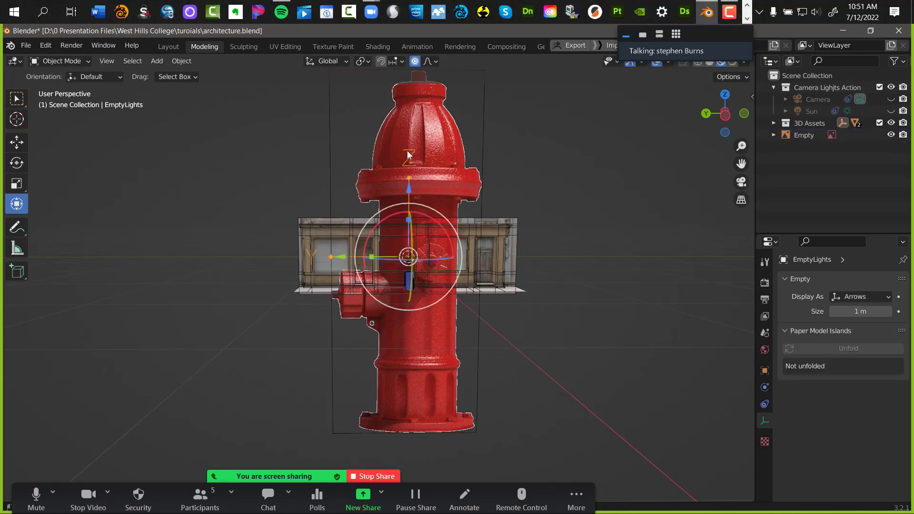
left_click(809, 138)
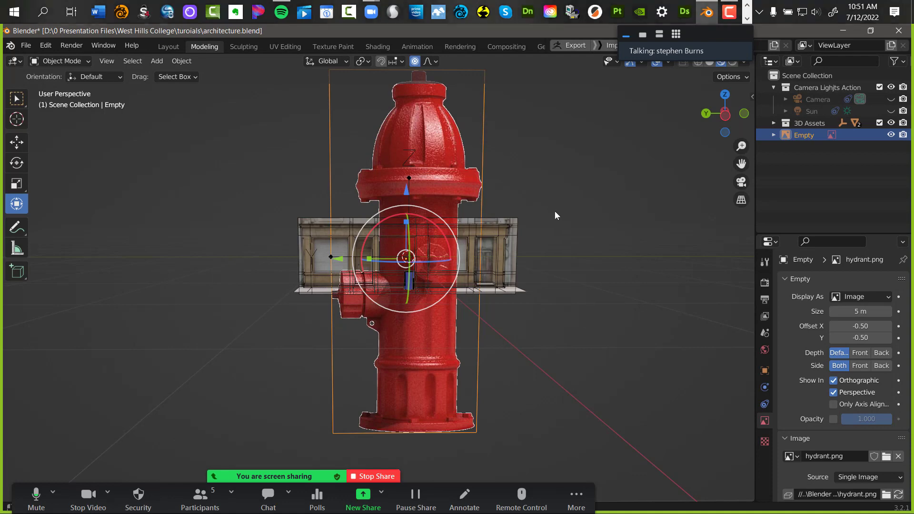
middle_click_drag(586, 184, 652, 208, "shift")
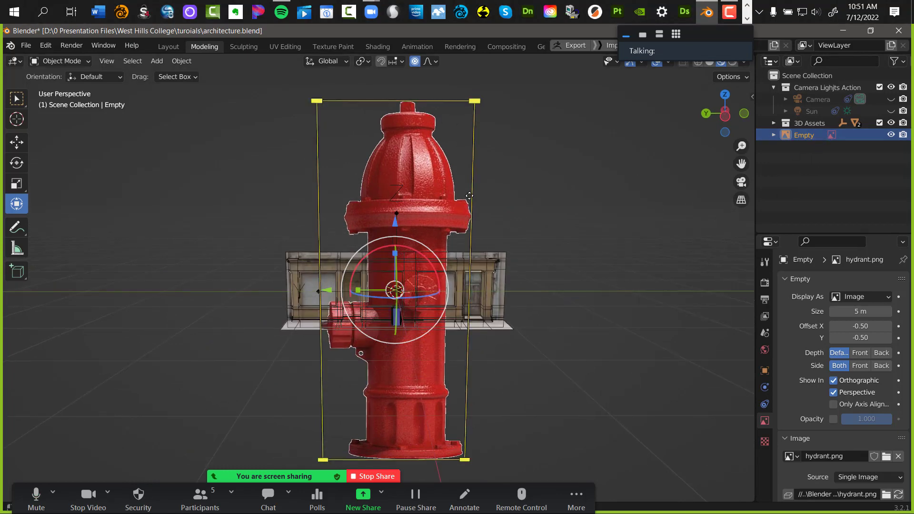
double_click(806, 135)
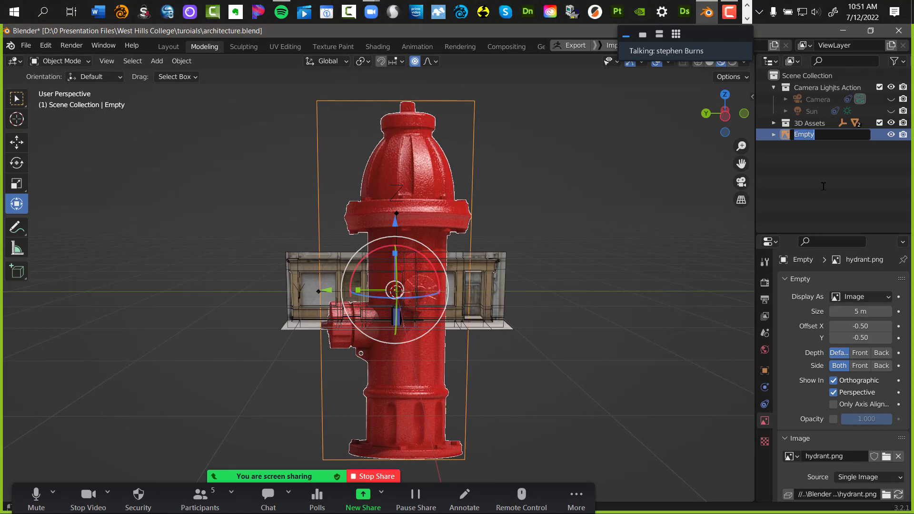
key("Escape")
key("m")
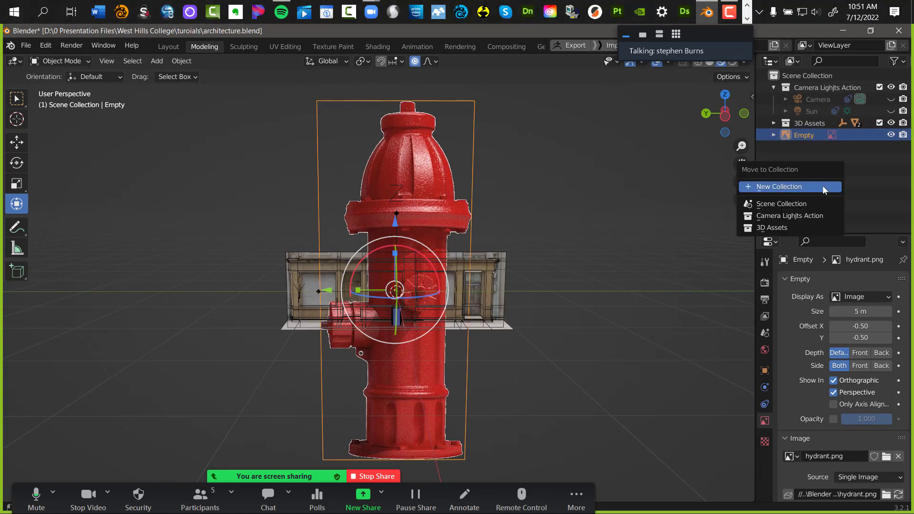
double_click(807, 136)
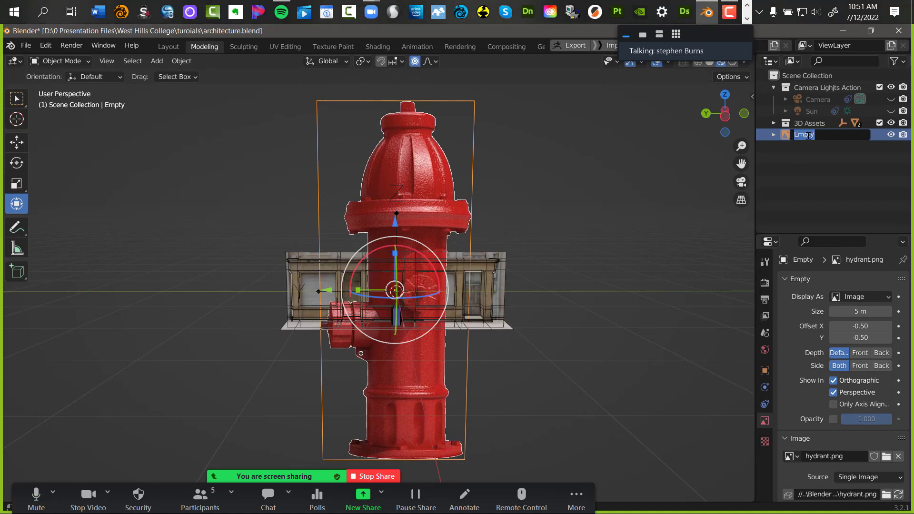
type("Image")
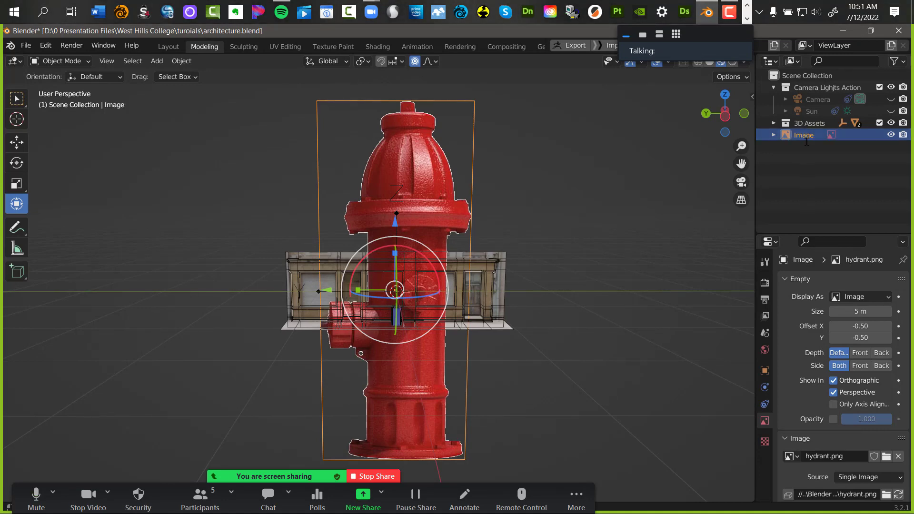
Try scaling the Image reference uniformly to about 0.762, and undo the resize
mouse_move(477, 136)
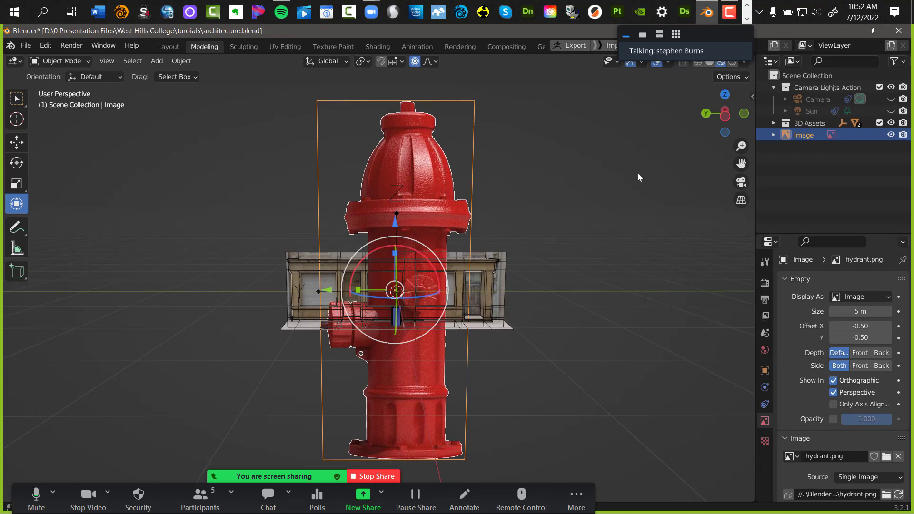
key("s")
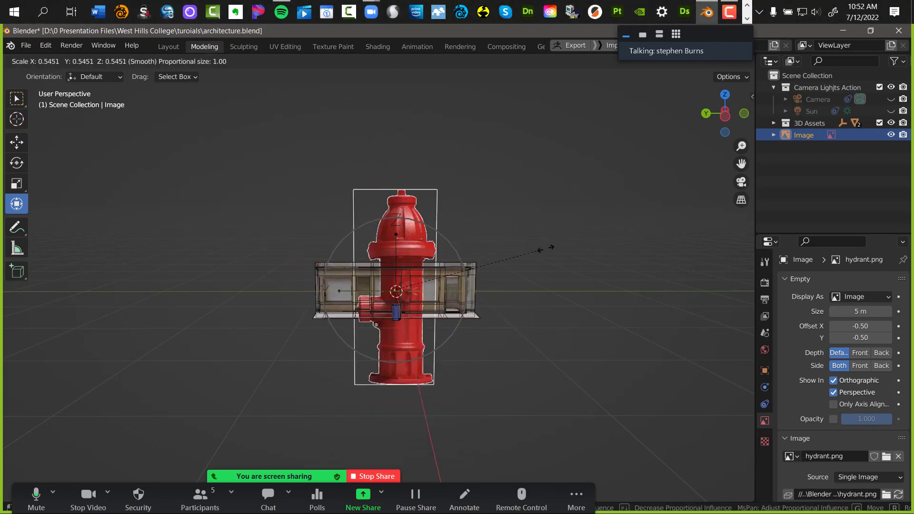
left_click(601, 258)
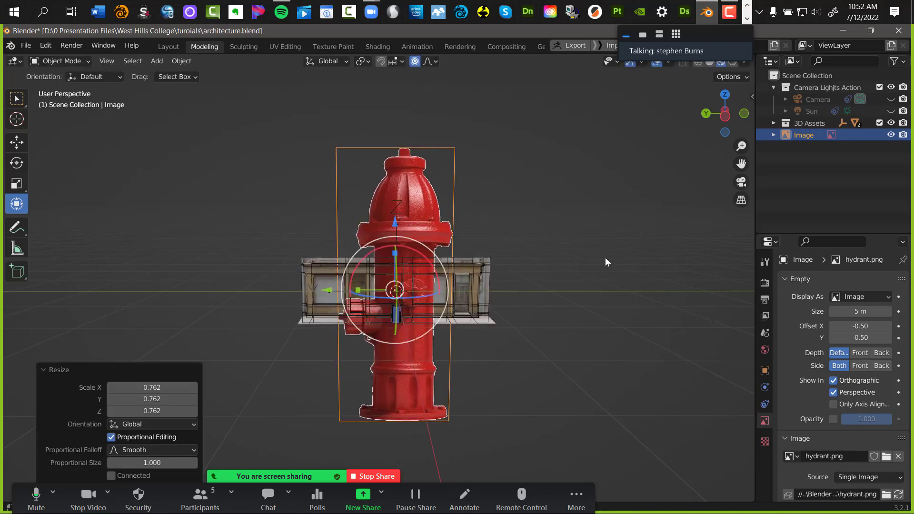
key("ctrl+z")
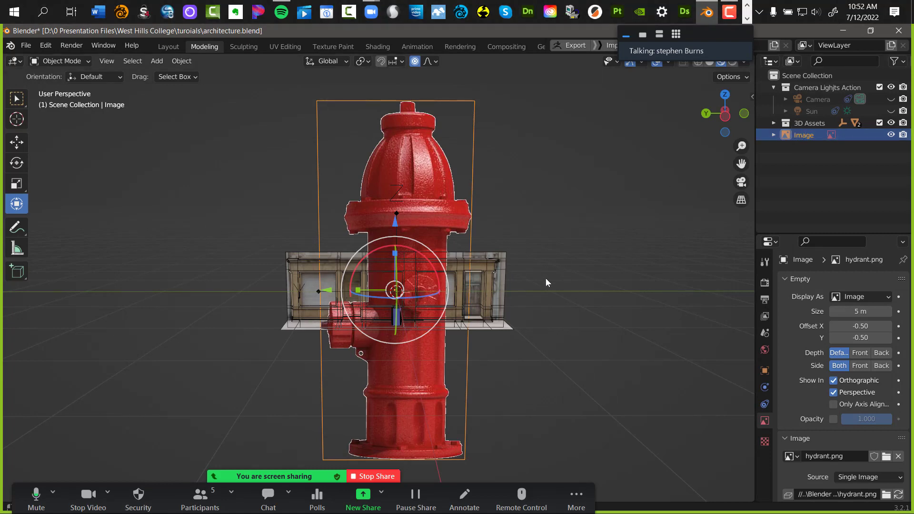
Shrink the hydrant image by its corner to about two-thirds of the storefront's height, in front of the facade
middle_click_drag(546, 278, 588, 378)
middle_click_drag(561, 368, 550, 314)
middle_click_drag(487, 300, 471, 263)
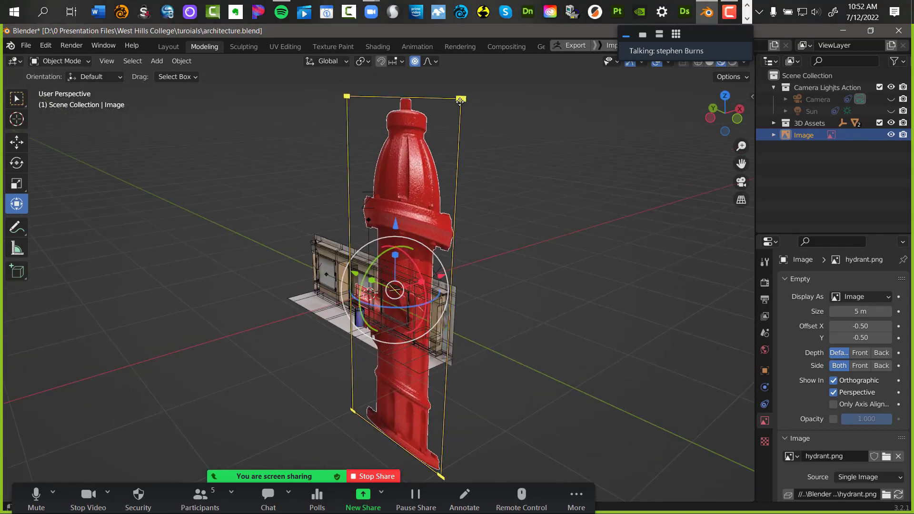
left_click_drag(460, 99, 452, 224)
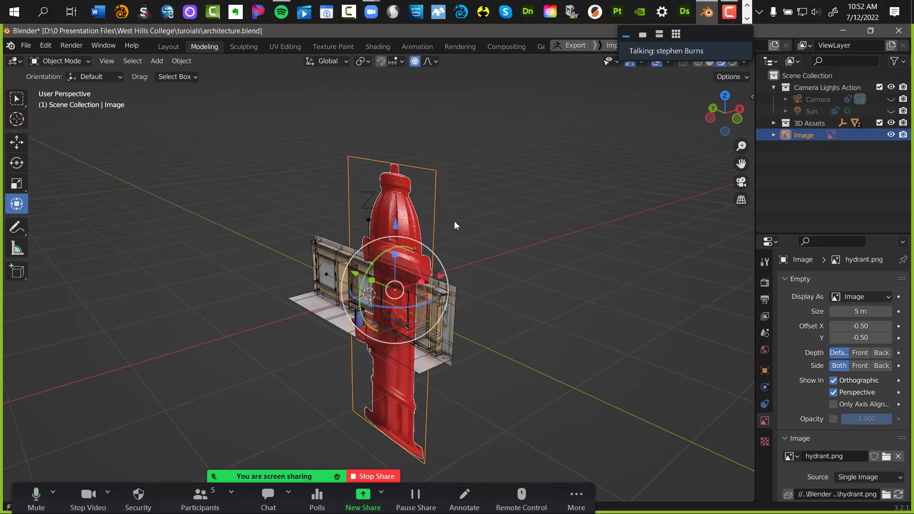
middle_click_drag(452, 225, 504, 228)
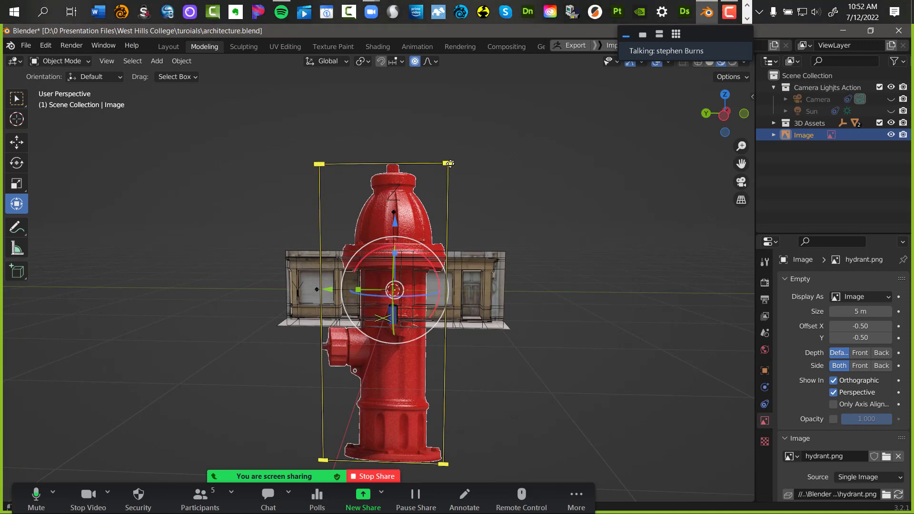
left_click_drag(449, 163, 353, 417)
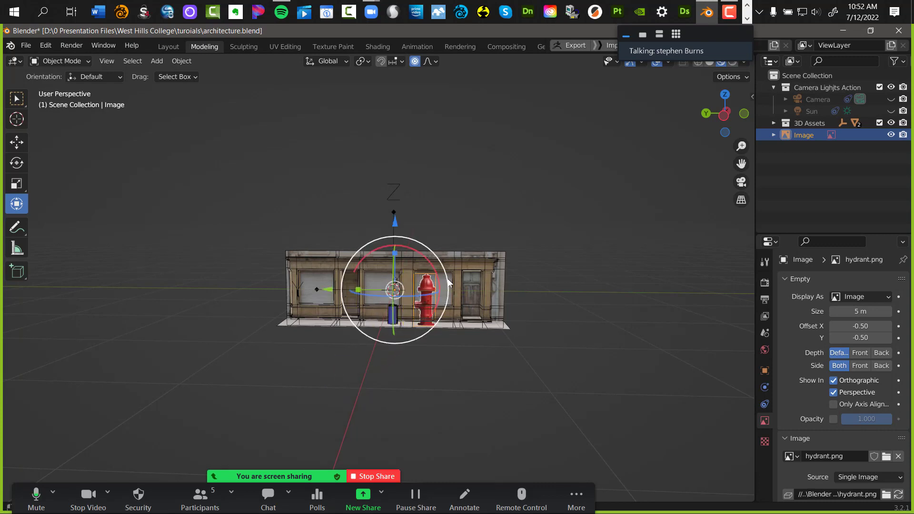
Reduce the hydrant image further to a size of about 0.39 m, standing on the sidewalk beside the blue trash can
scroll(501, 266, "up", 8)
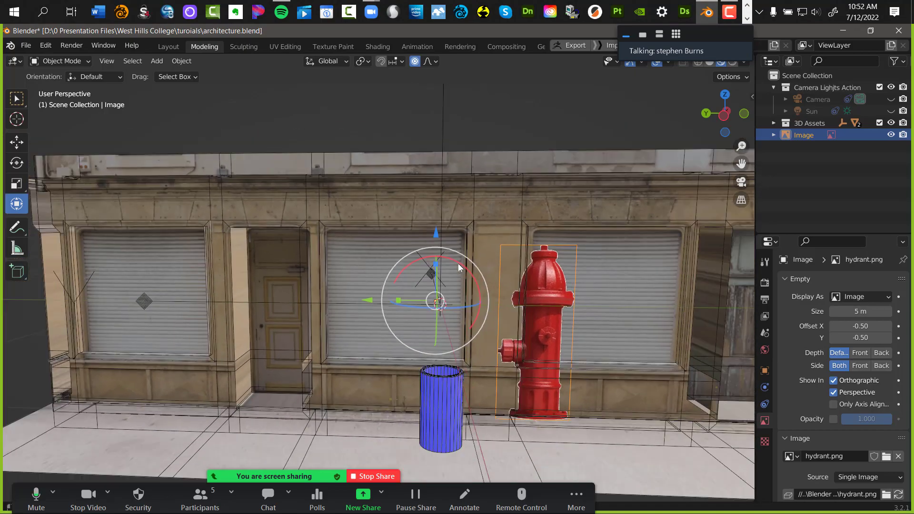
middle_click_drag(458, 263, 462, 230, "shift")
middle_click_drag(520, 223, 507, 207)
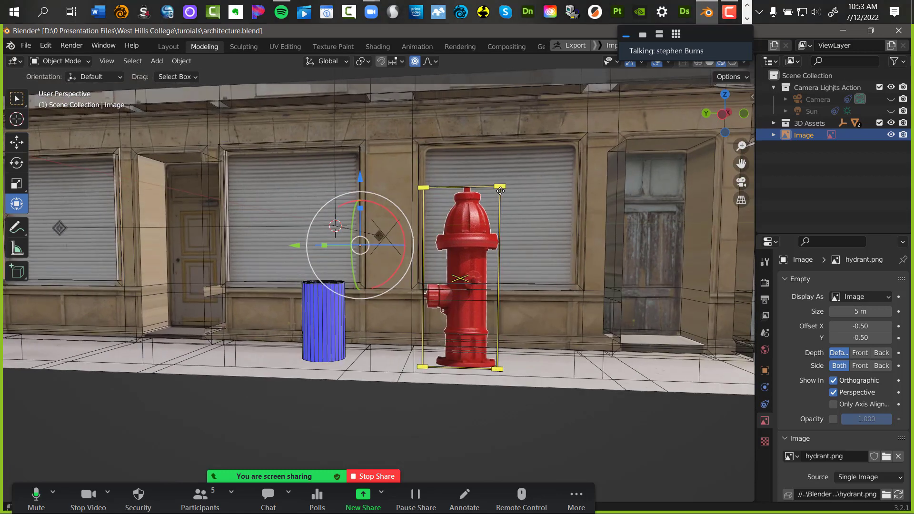
left_click_drag(501, 199, 447, 289)
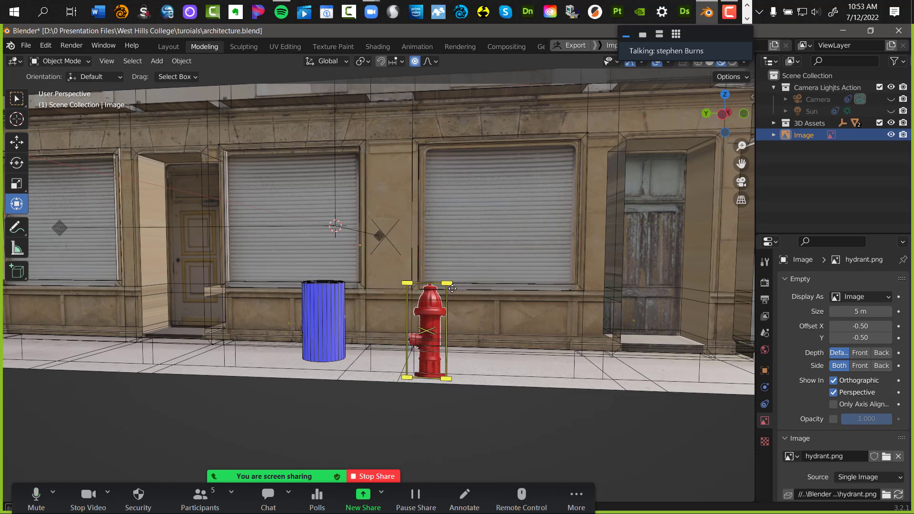
Hide the 3D Assets collection to isolate the hydrant reference image
left_click(514, 297)
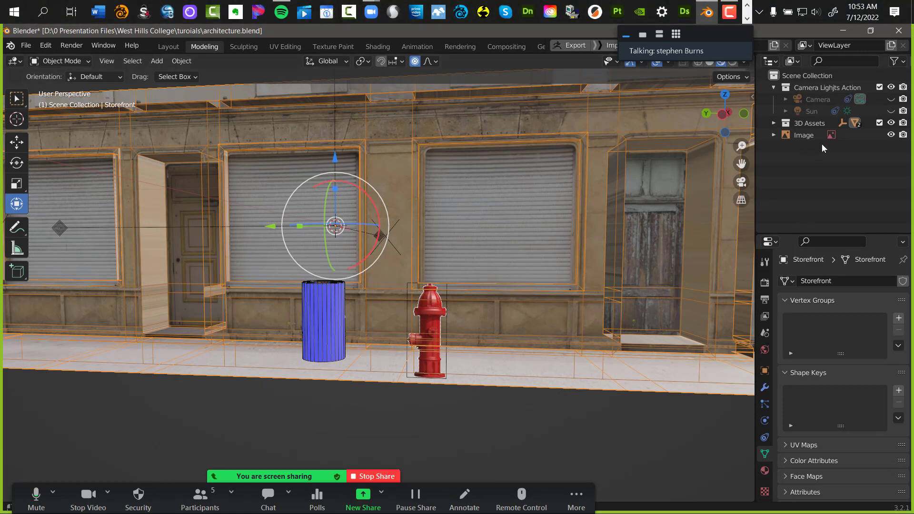
left_click(890, 123)
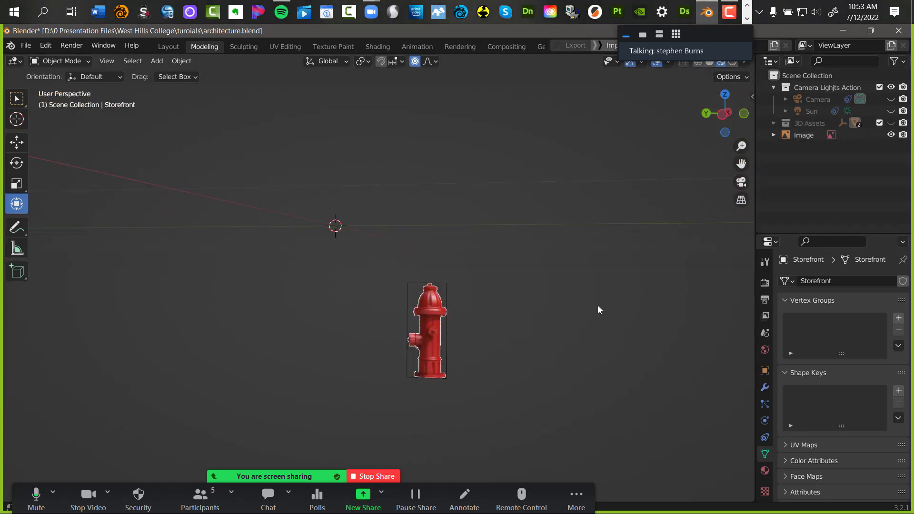
middle_click_drag(517, 373, 467, 337)
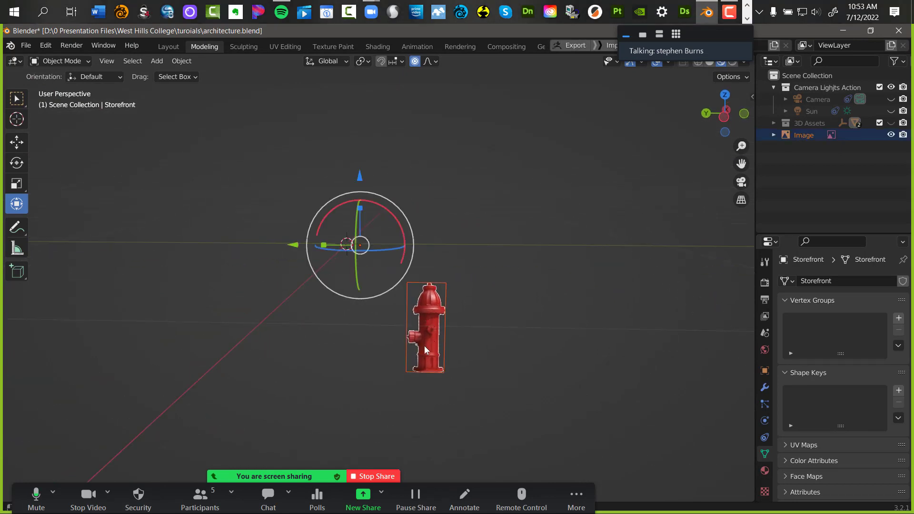
Try to set the hydrant reference image's origin with Origin to Geometry
middle_click_drag(464, 258, 522, 192)
right_click(443, 312)
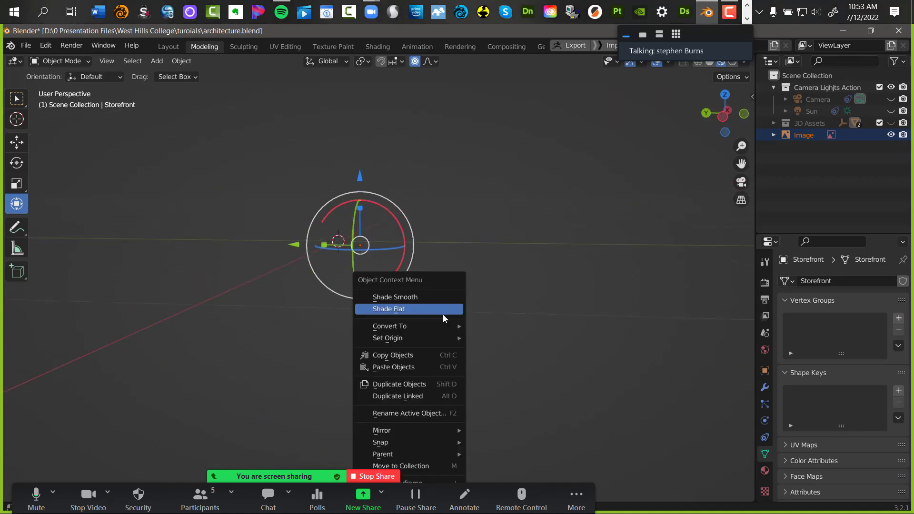
mouse_move(432, 328)
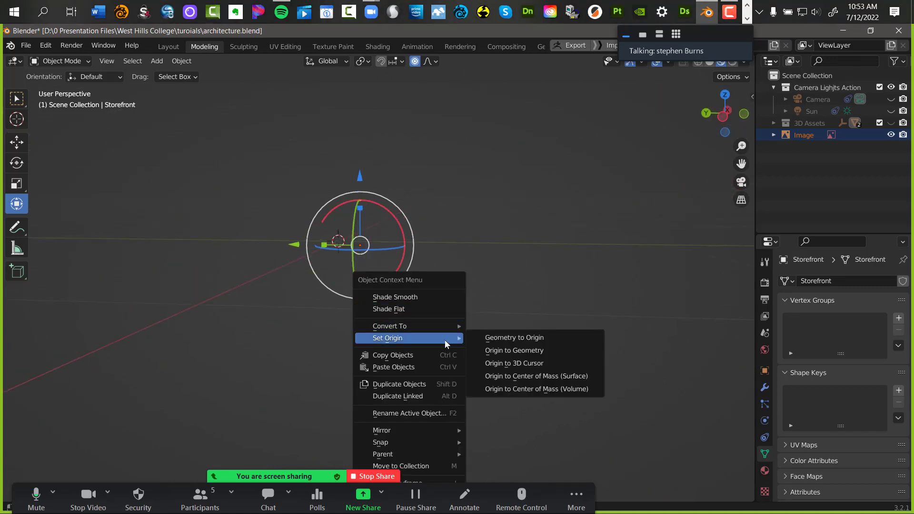
left_click(501, 350)
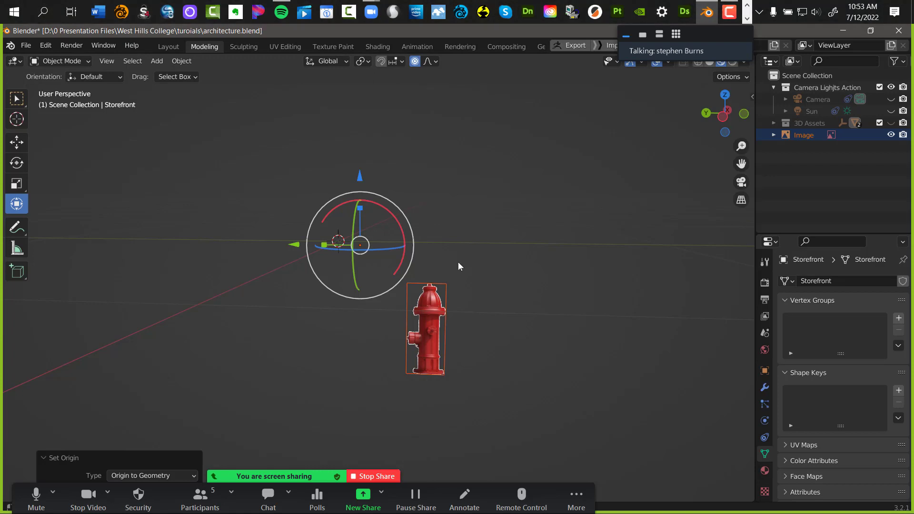
In the Left Orthographic view, move the hydrant reference image so its body is centred on the Z axis at the world origin
key("KP_1")
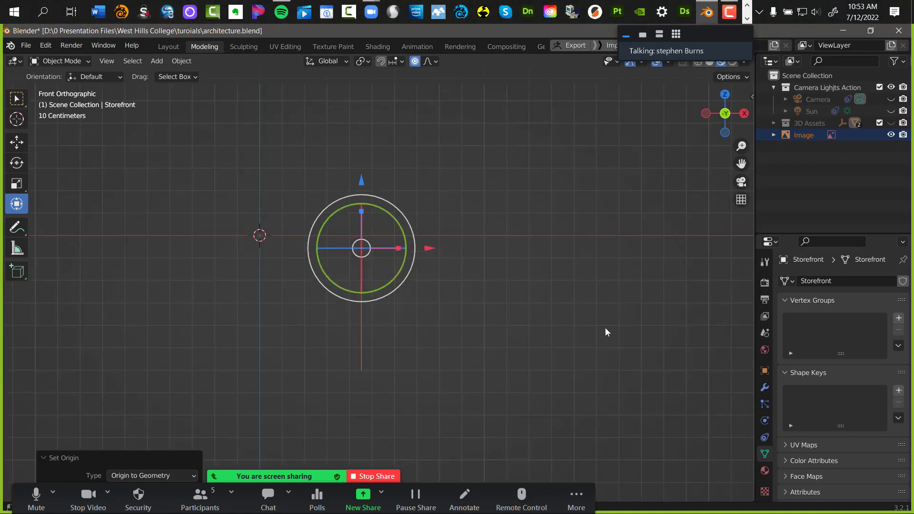
key("KP_3")
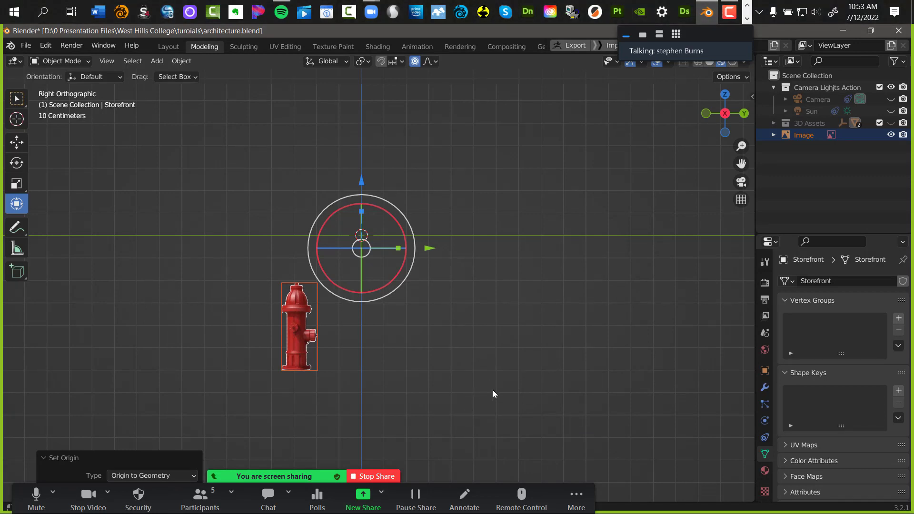
key("ctrl+KP_3")
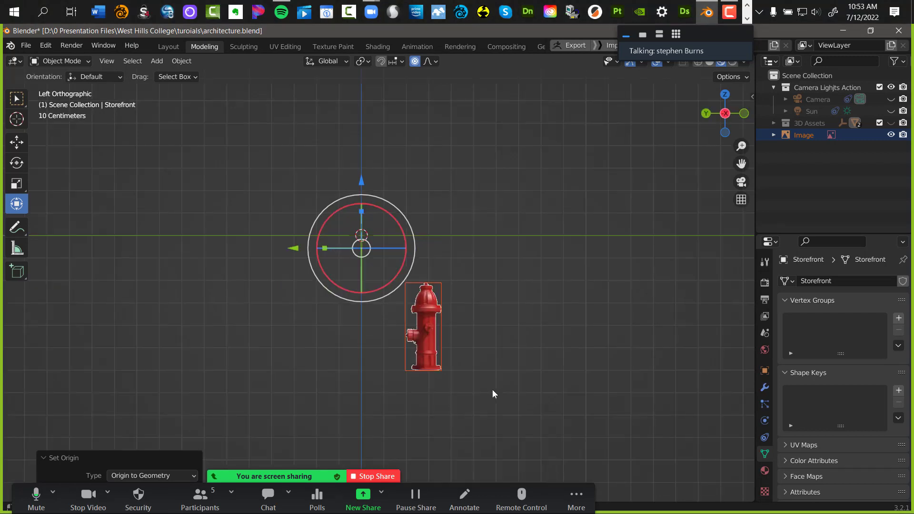
left_click(430, 326)
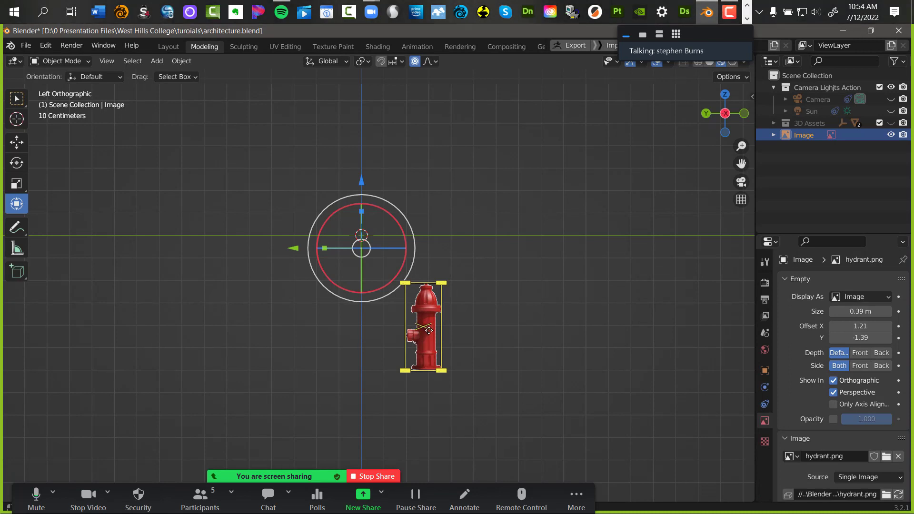
left_click_drag(426, 328, 381, 289)
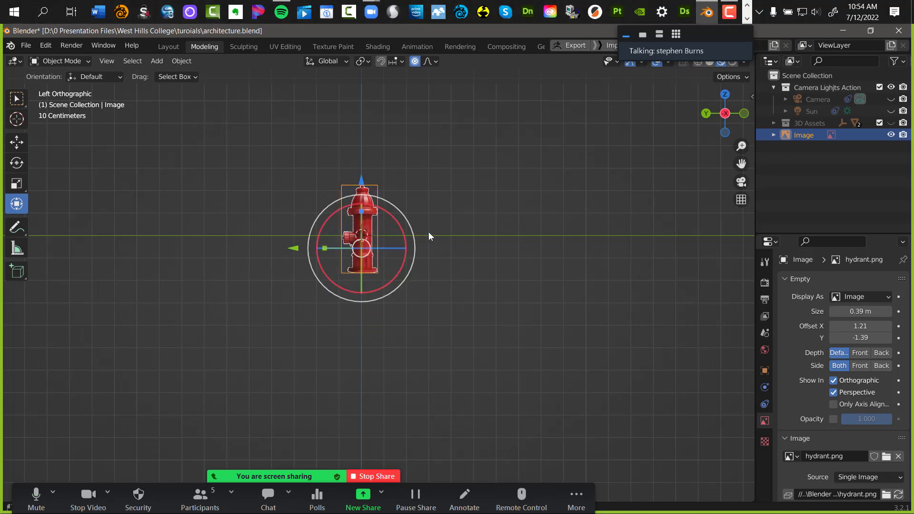
scroll(427, 200, "up", 5)
middle_click_drag(469, 153, 526, 442, "shift")
scroll(530, 367, "up", 3)
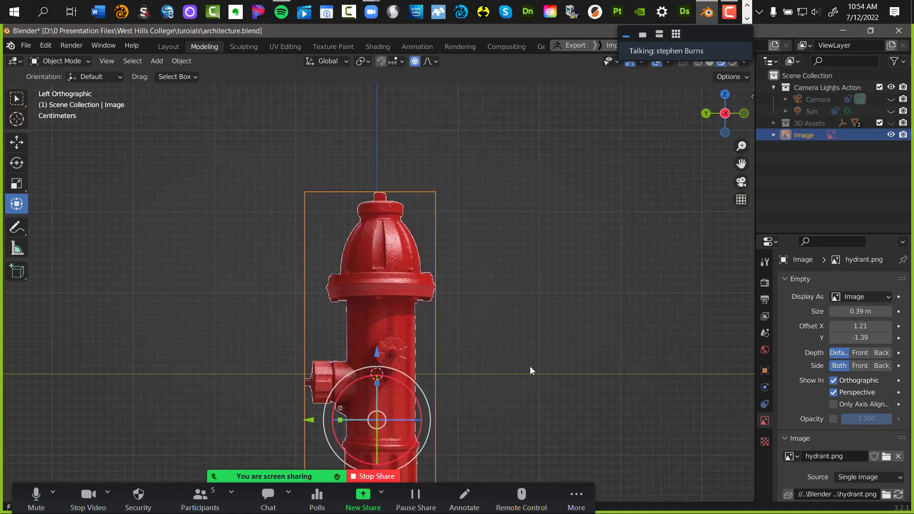
Nudge the hydrant reference image about 0.005 m along Y and 0.01 m up, lining its top nut up with the Z axis
scroll(544, 318, "down", 1)
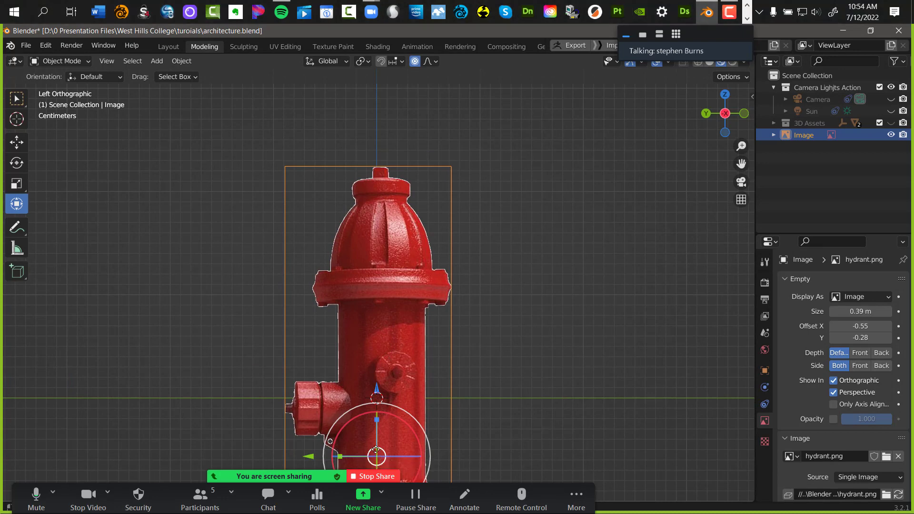
left_click_drag(376, 449, 370, 449)
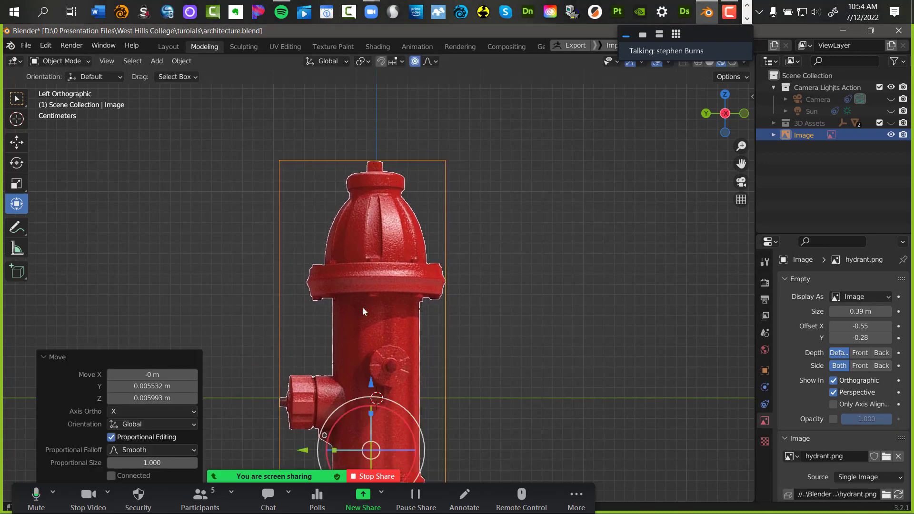
left_click(385, 359)
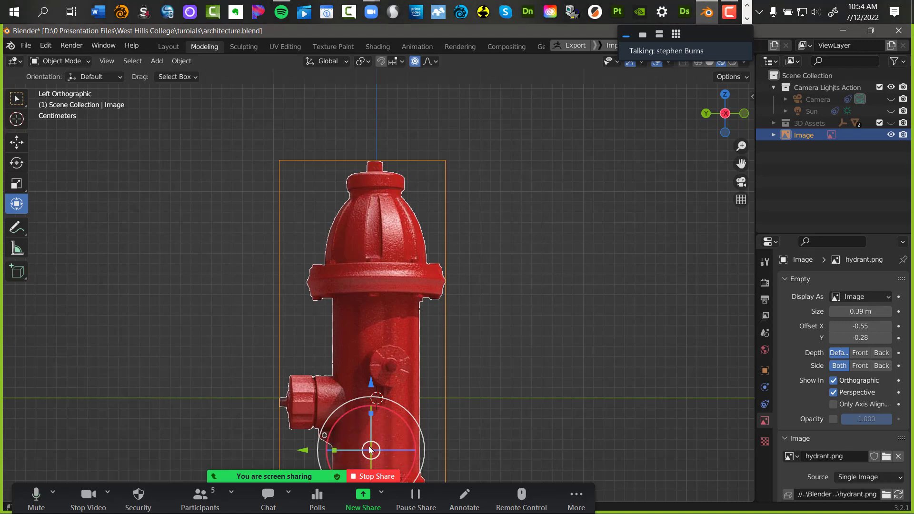
left_click_drag(372, 450, 379, 437)
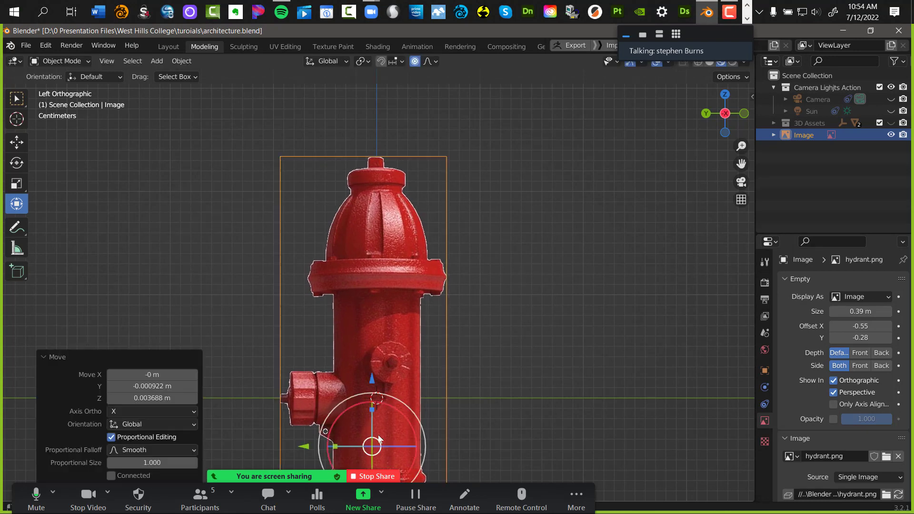
scroll(527, 344, "down", 2)
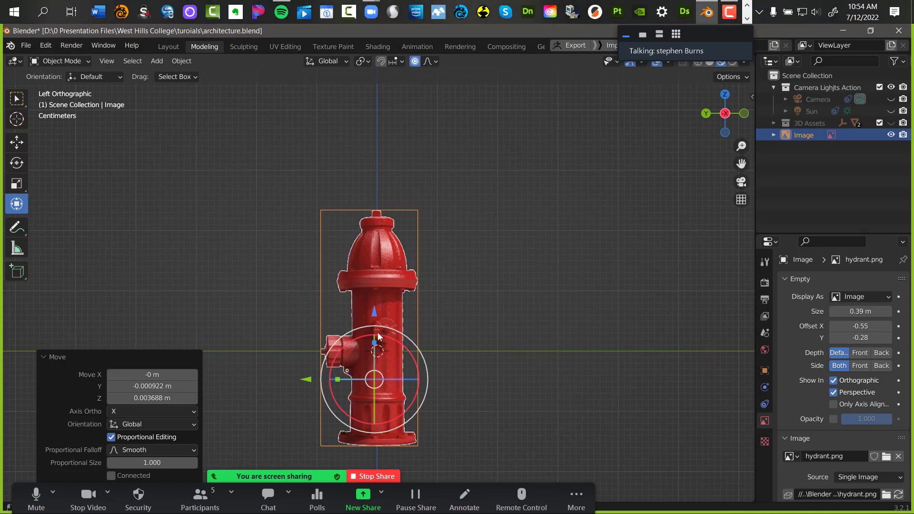
scroll(382, 153, "up", 4)
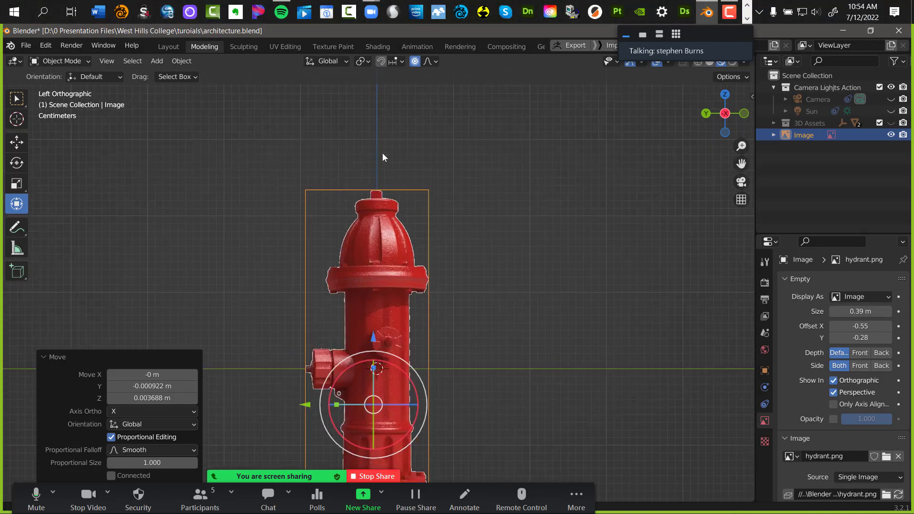
scroll(402, 178, "down", 3)
scroll(404, 176, "up", 1)
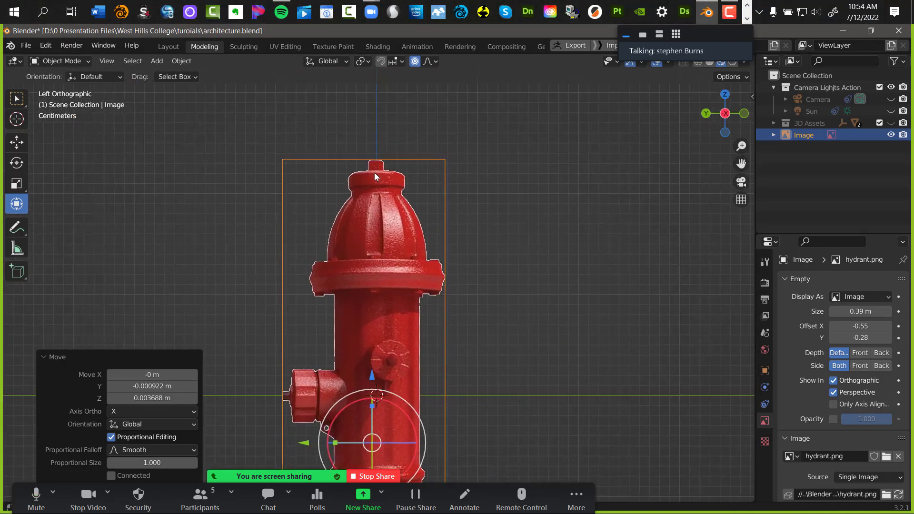
middle_click_drag(406, 223, 428, 160, "shift")
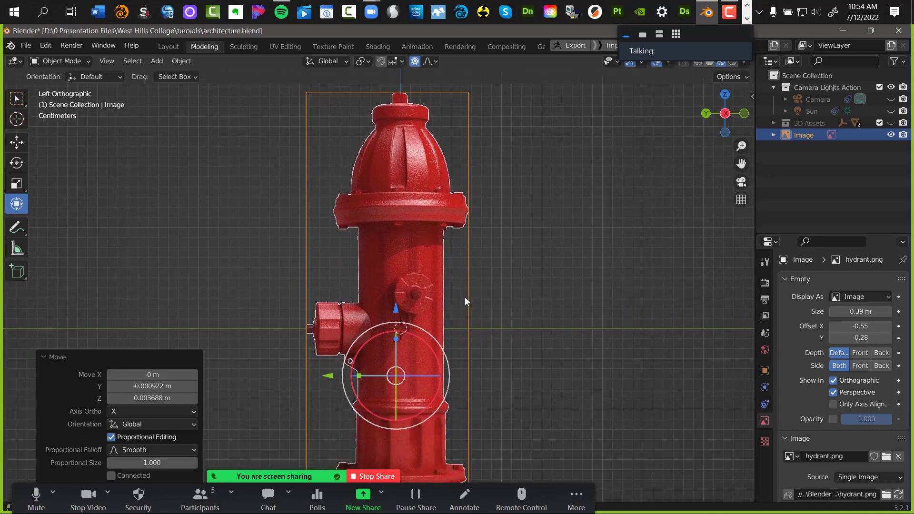
Move the hydrant reference image about -0.45 m along the X axis onto the world origin
scroll(469, 310, "down", 2)
middle_click_drag(469, 310, 388, 332)
scroll(416, 352, "down", 3)
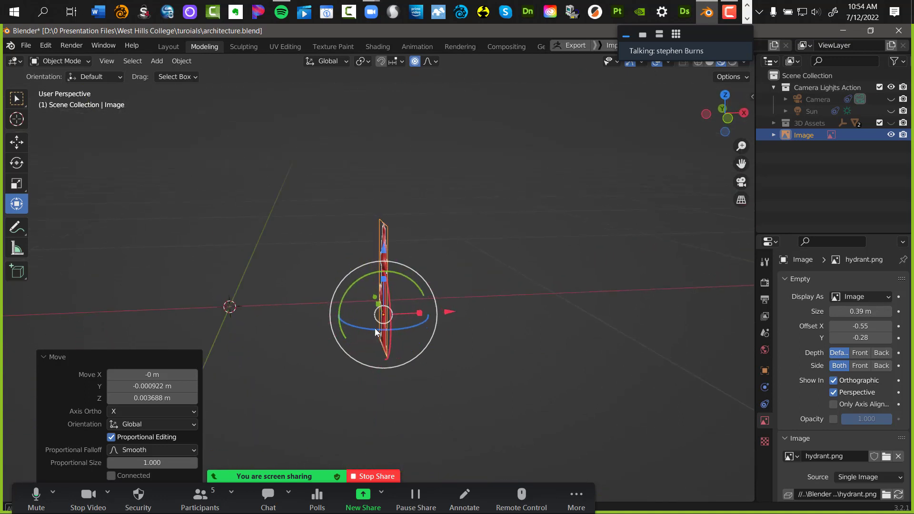
key("g")
key("x")
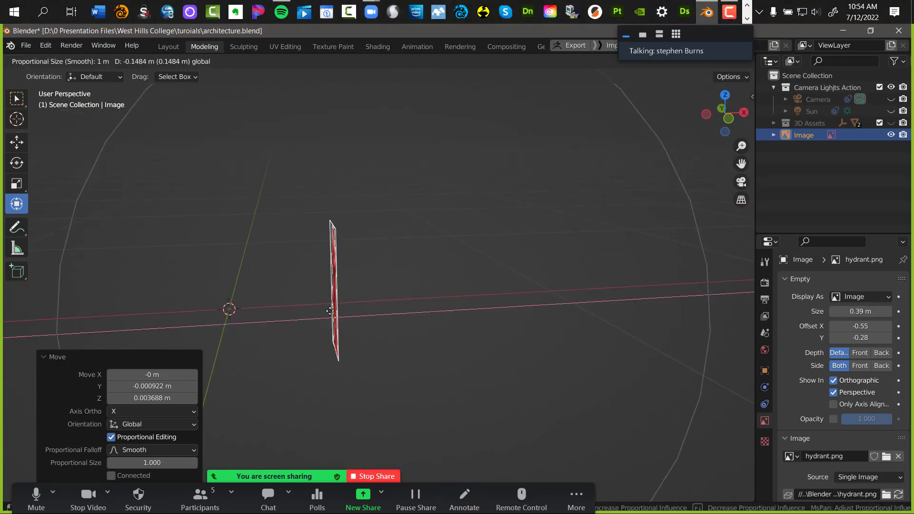
left_click(446, 326)
middle_click_drag(441, 281, 726, 229)
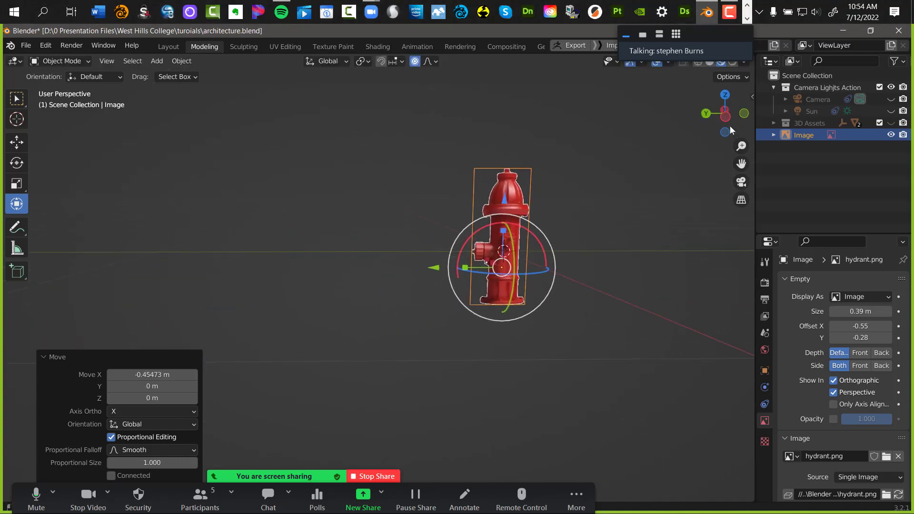
Set the hydrant reference image's Y and X locations to exactly 0 m in its transform values
left_click(752, 97)
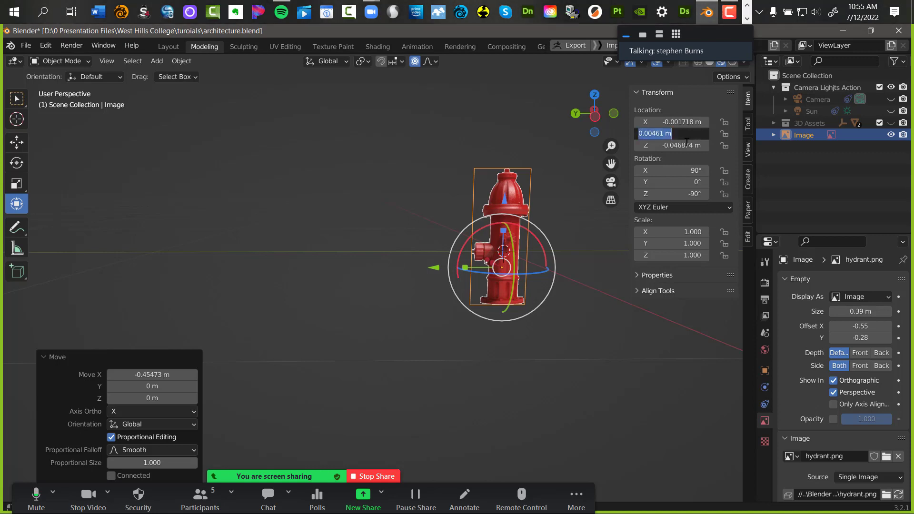
type("0")
key("Return")
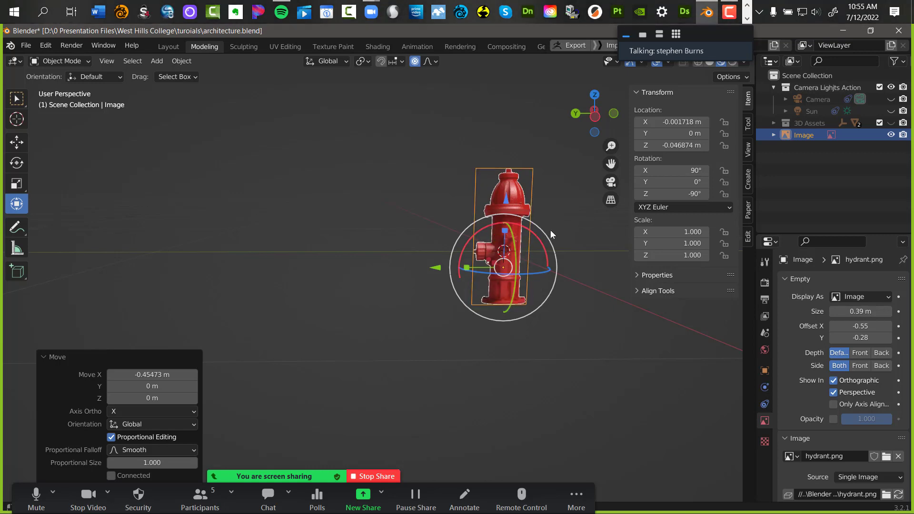
middle_click_drag(550, 230, 532, 242)
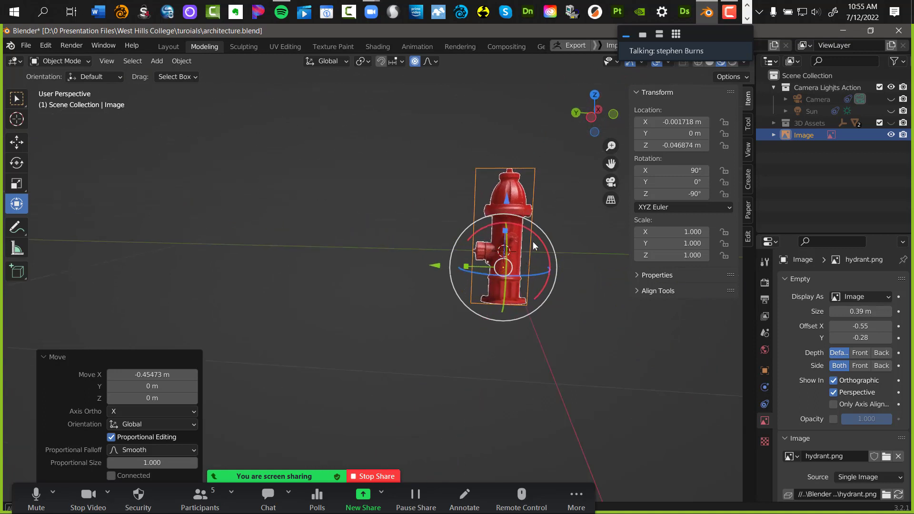
double_click(685, 123)
type("0")
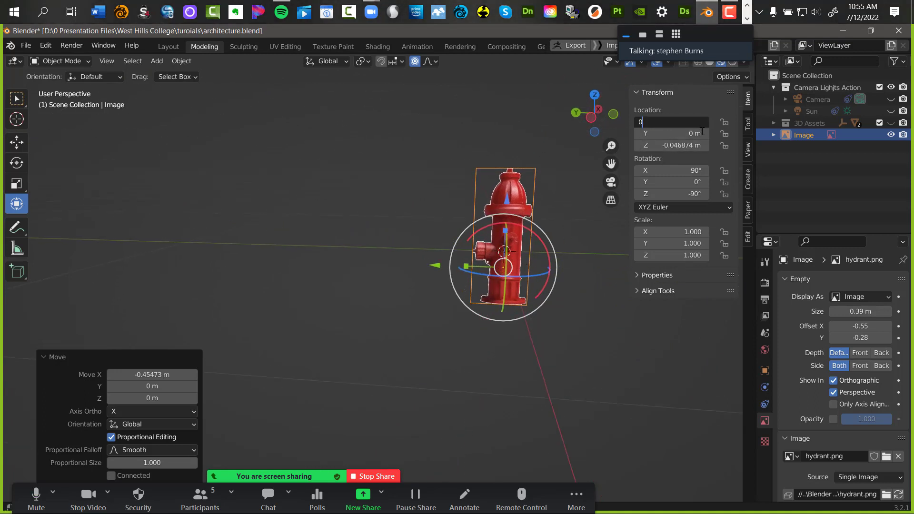
key("Return")
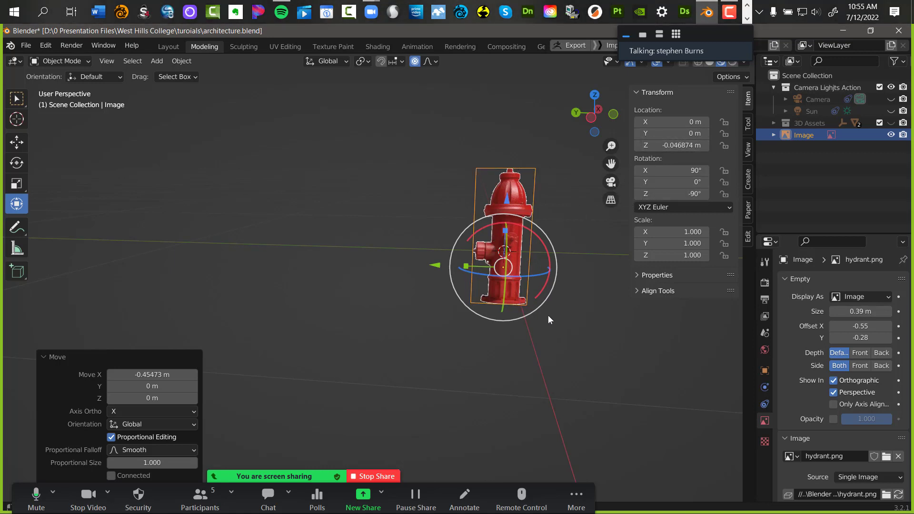
middle_click_drag(557, 321, 487, 269)
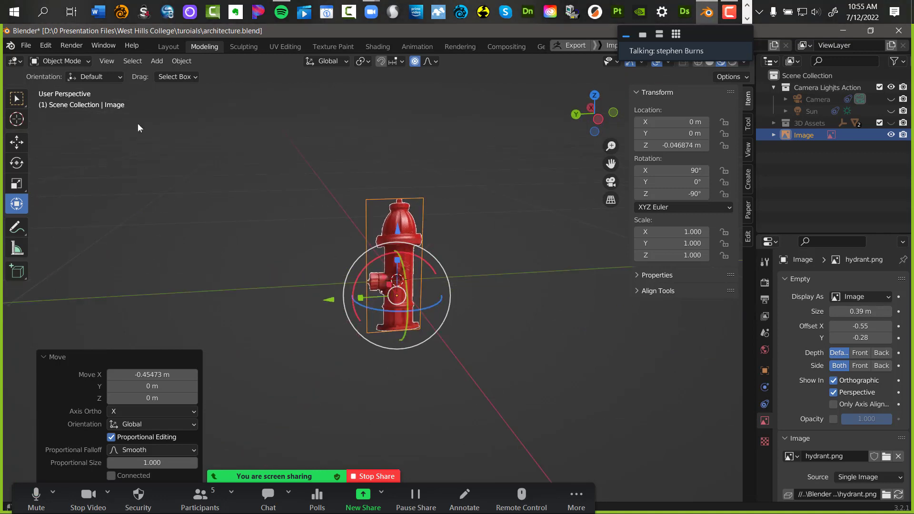
Save the scene as a new version named architecture 002.blend in the same folder
left_click(24, 45)
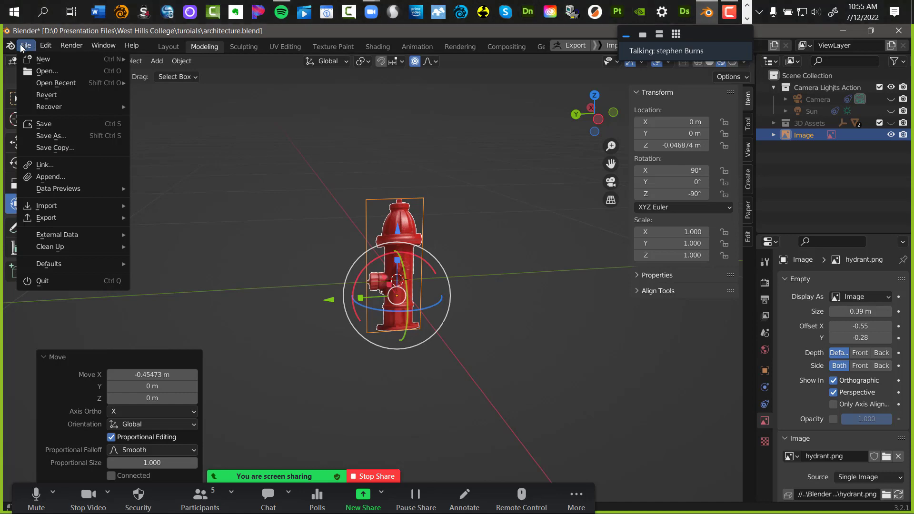
left_click(65, 136)
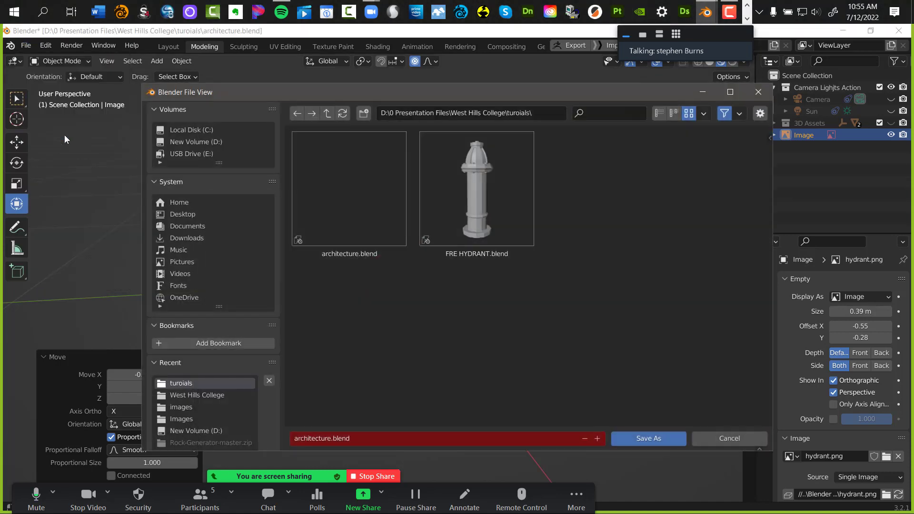
left_click(330, 438)
left_click(327, 438)
left_click(331, 438)
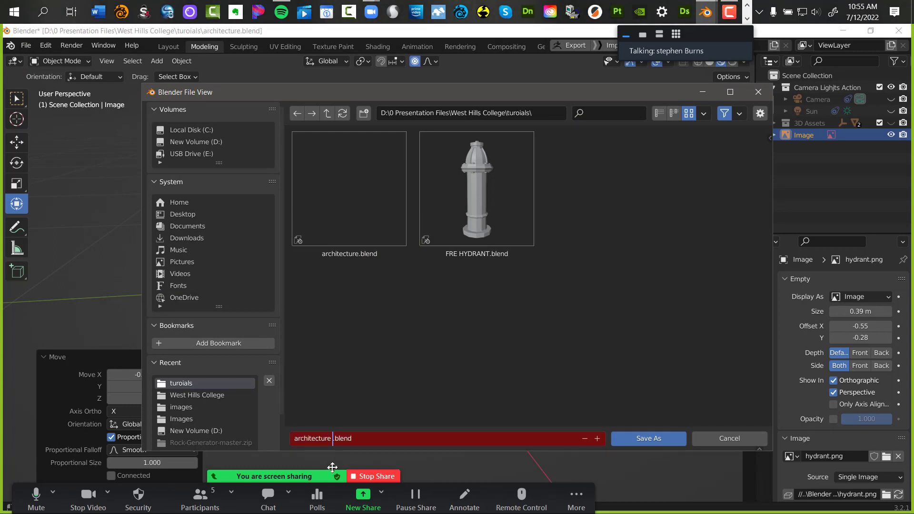
type("002")
key("Return")
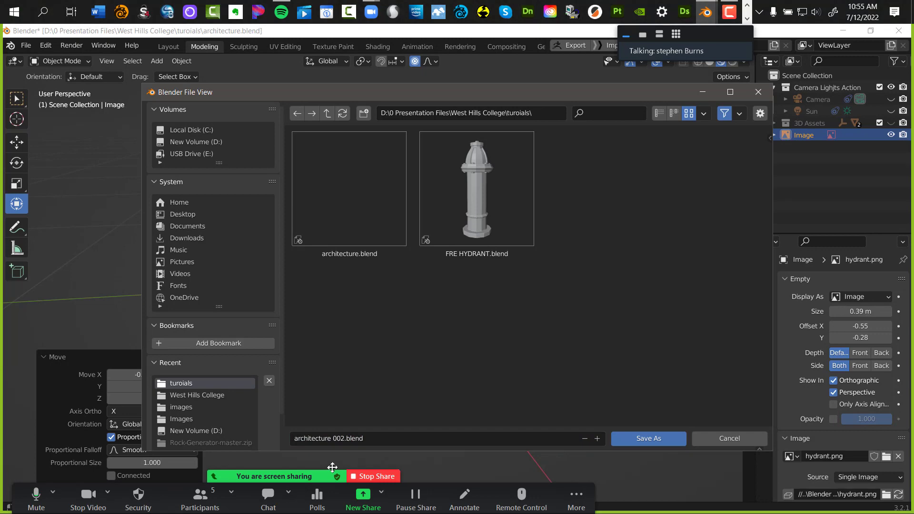
left_click(681, 439)
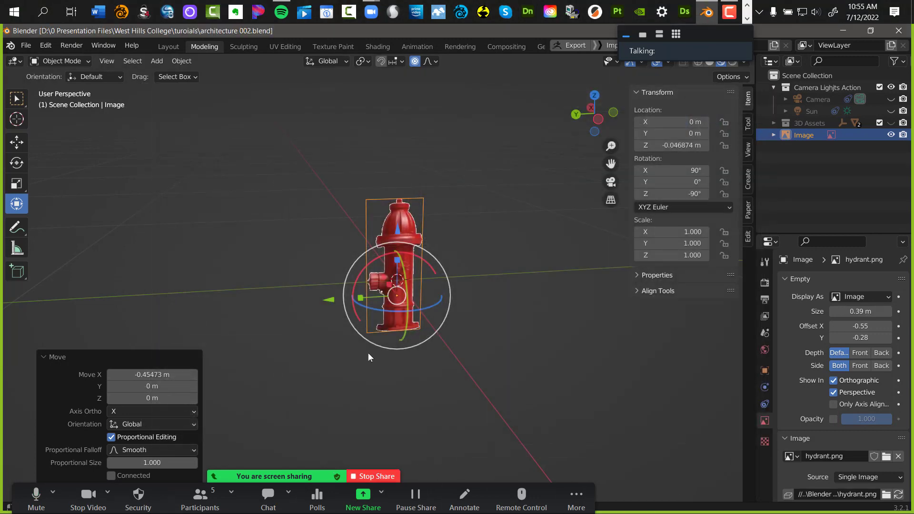
Enable opacity for the hydrant reference image and reduce it to about 0.422
scroll(452, 217, "up", 5)
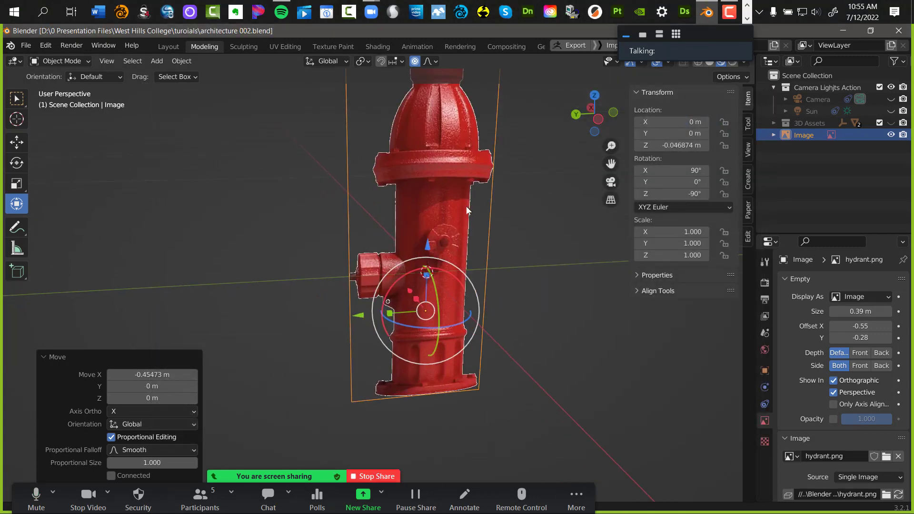
middle_click_drag(484, 226, 407, 275)
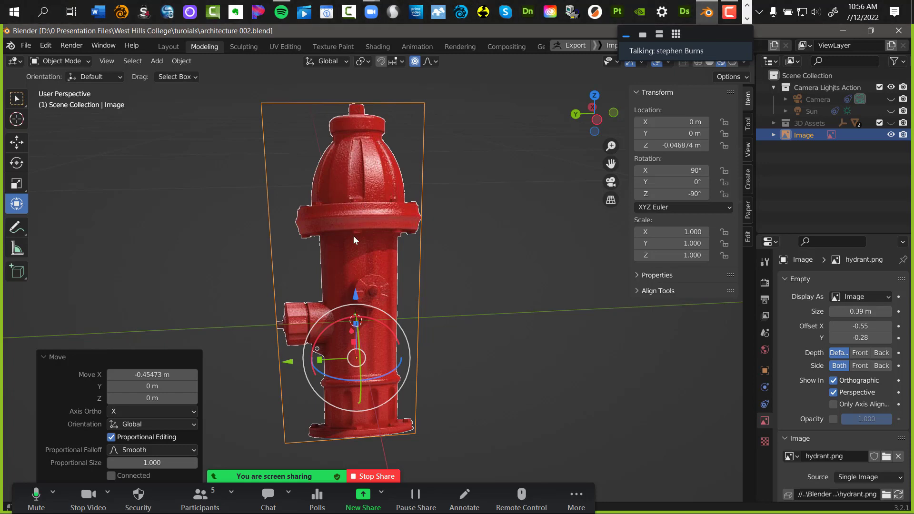
middle_click_drag(449, 267, 373, 236)
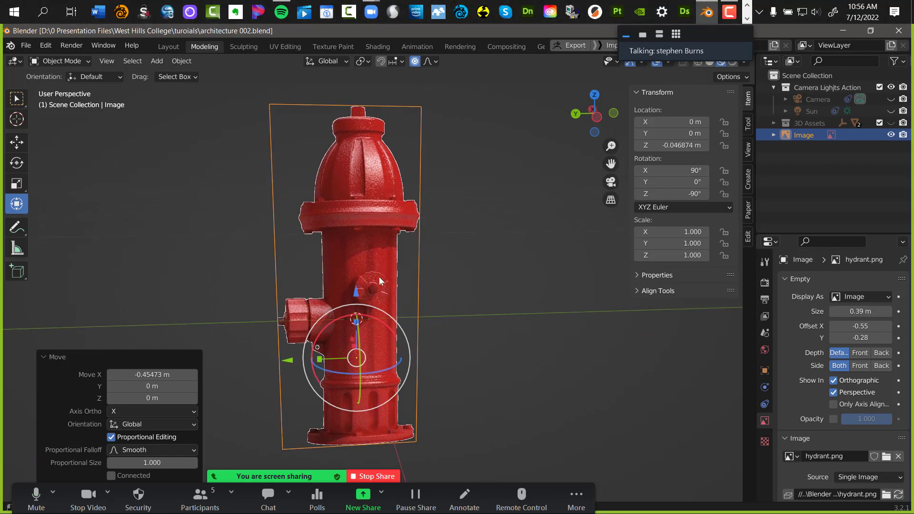
left_click(370, 221)
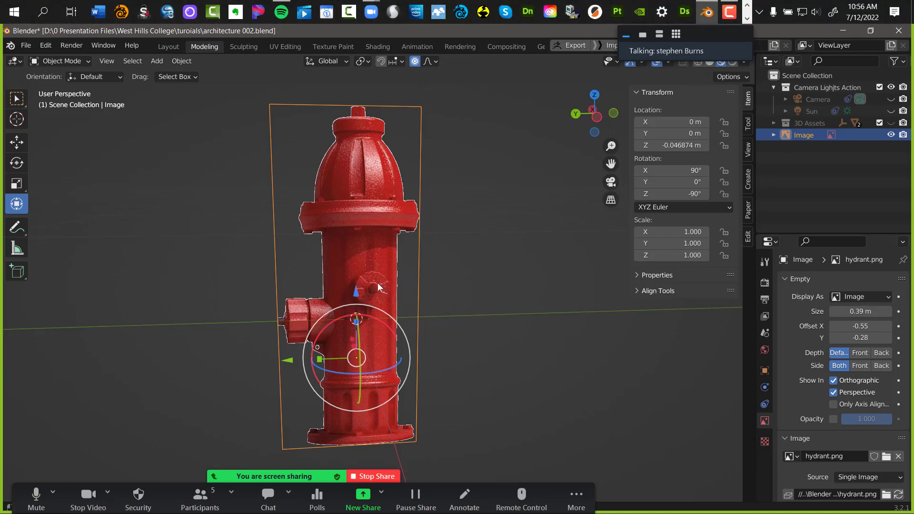
left_click(834, 422)
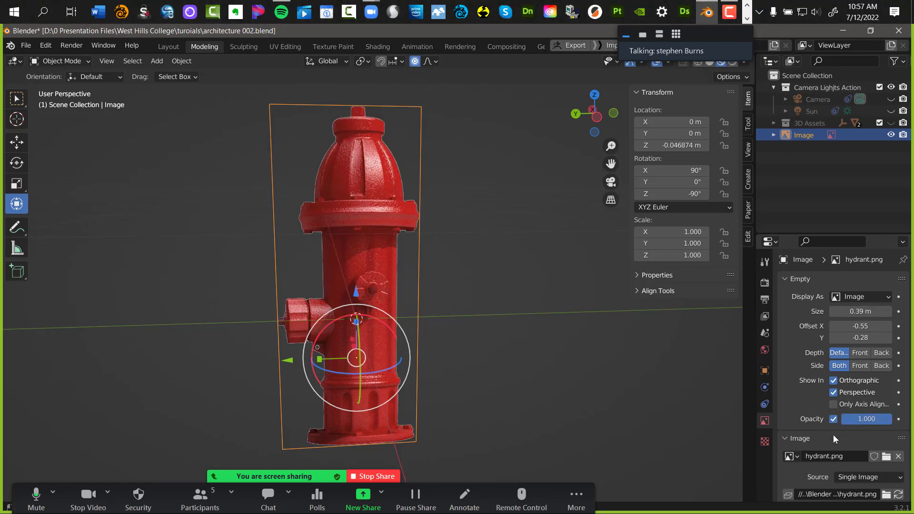
left_click_drag(870, 419, 840, 427)
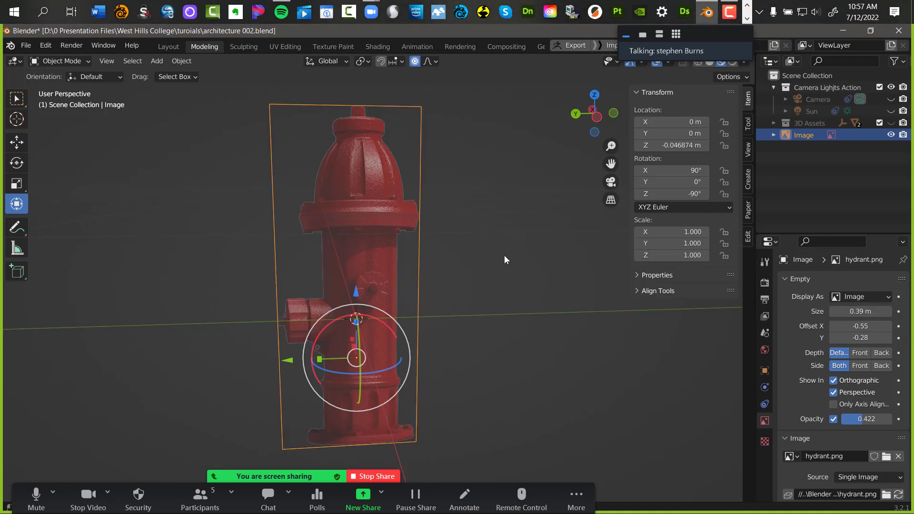
Examine the semi-transparent hydrant reference image and its placement on the world origin from several angles
middle_click_drag(483, 268, 504, 250)
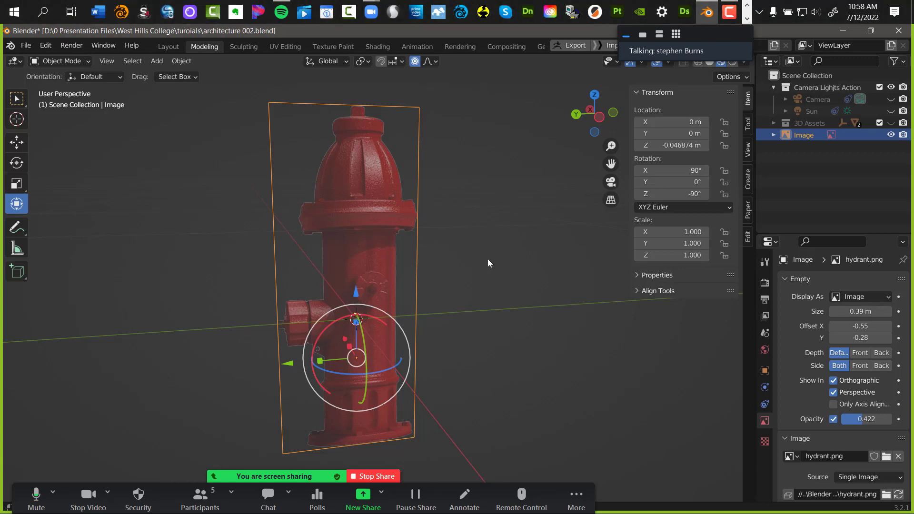
middle_click_drag(487, 258, 456, 257)
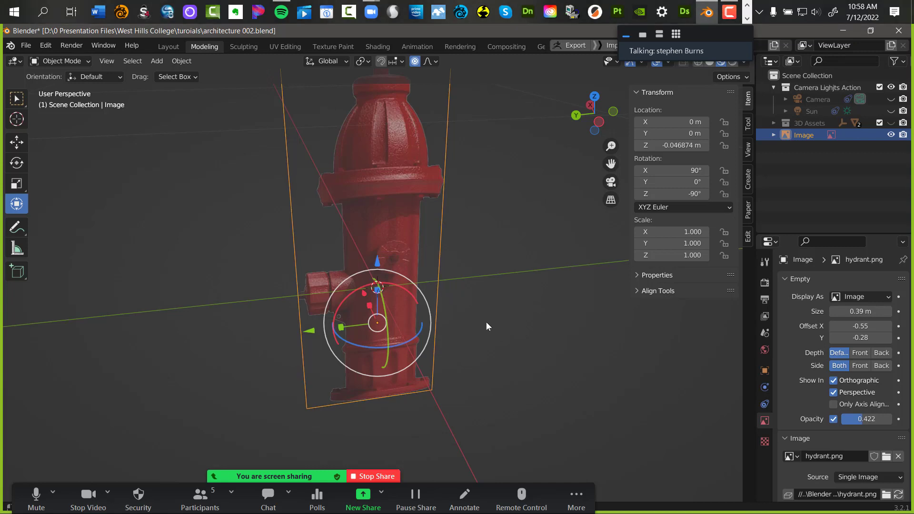
middle_click_drag(486, 321, 407, 312)
scroll(397, 309, "up", 10)
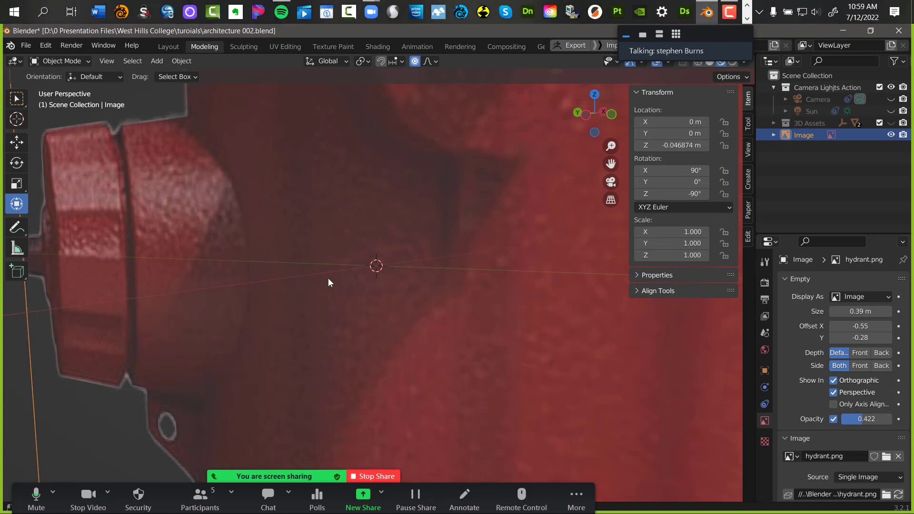
scroll(349, 312, "down", 5)
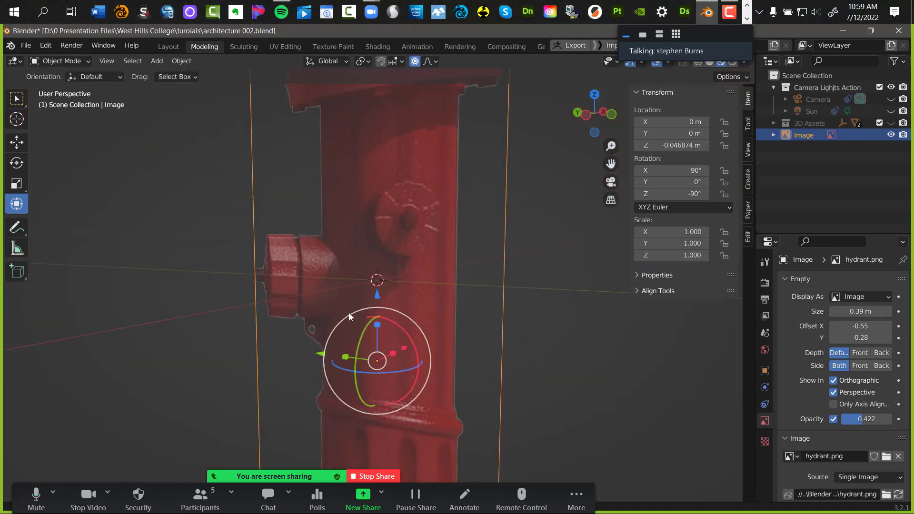
scroll(348, 312, "down", 2)
middle_click_drag(348, 313, 404, 292)
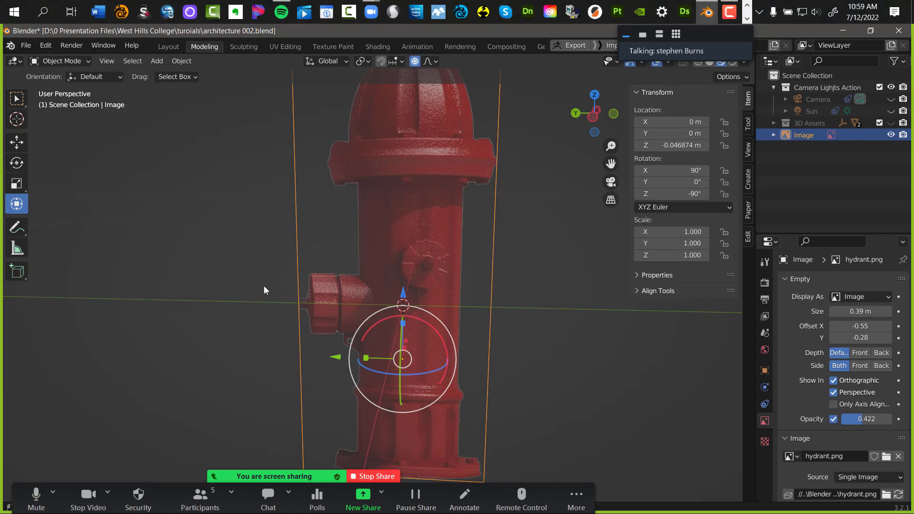
Add a mesh cylinder with default settings at the world origin
key("shift+a")
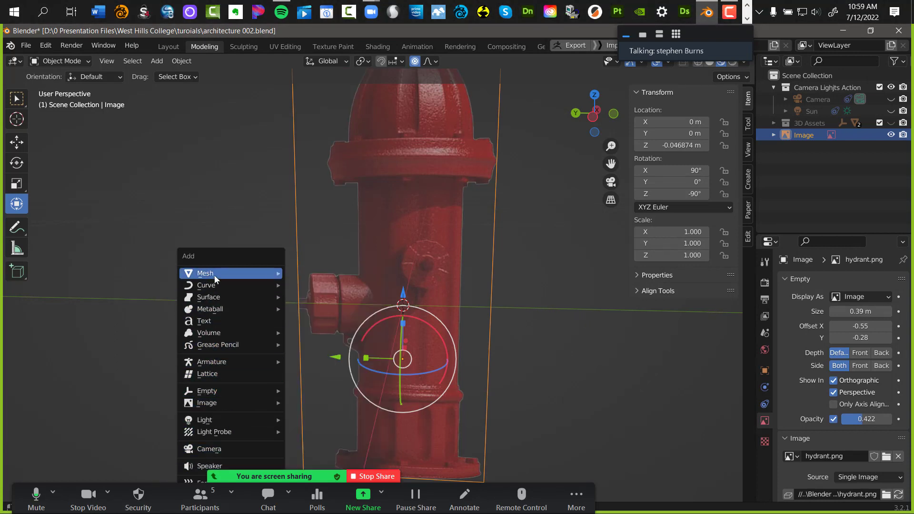
mouse_move(212, 277)
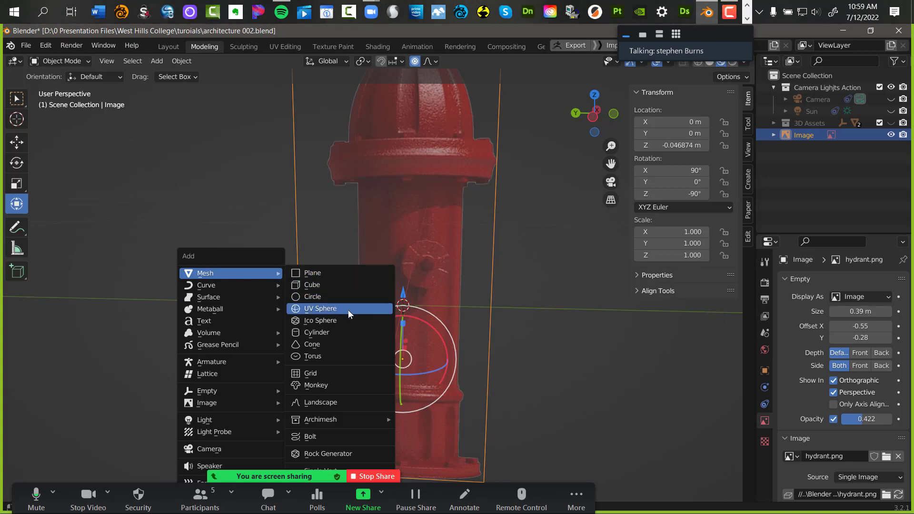
left_click(328, 331)
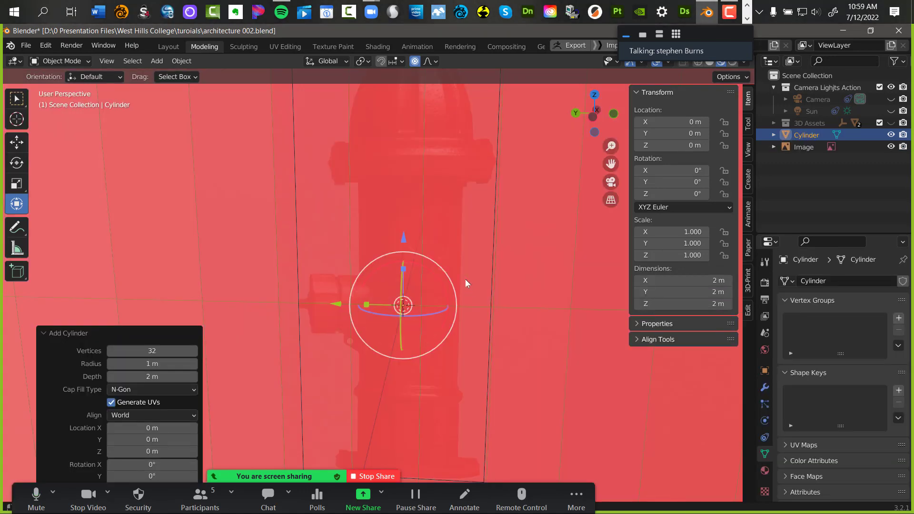
scroll(465, 293, "up", 2)
scroll(461, 296, "down", 3)
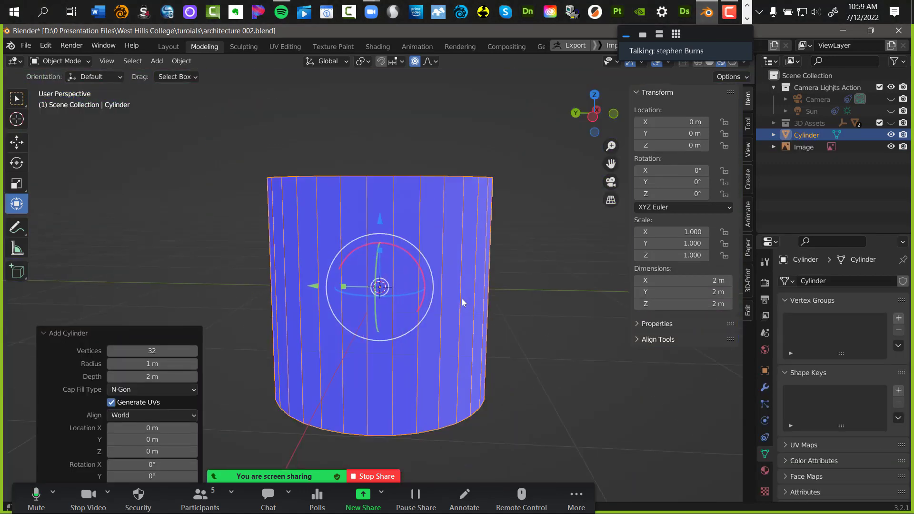
Keep the default cylinder in Object Mode and undo its addition
key("ctrl+Tab")
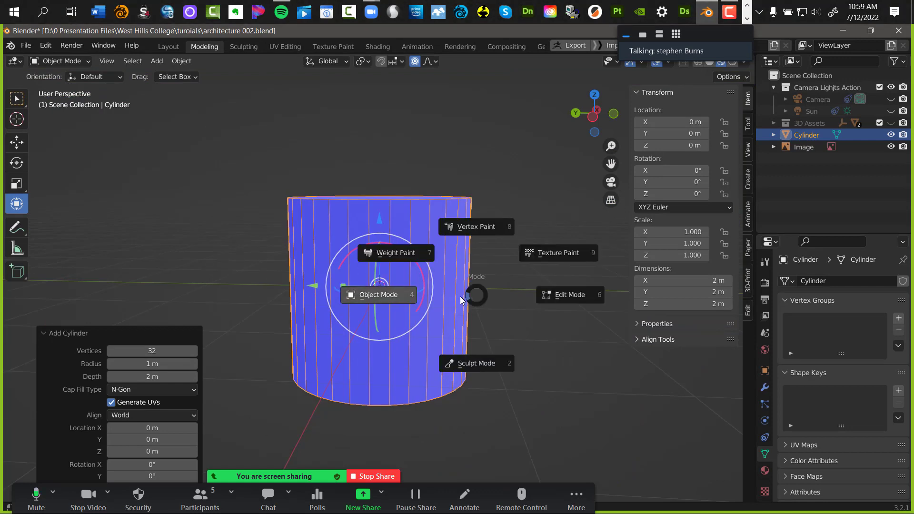
left_click(361, 296)
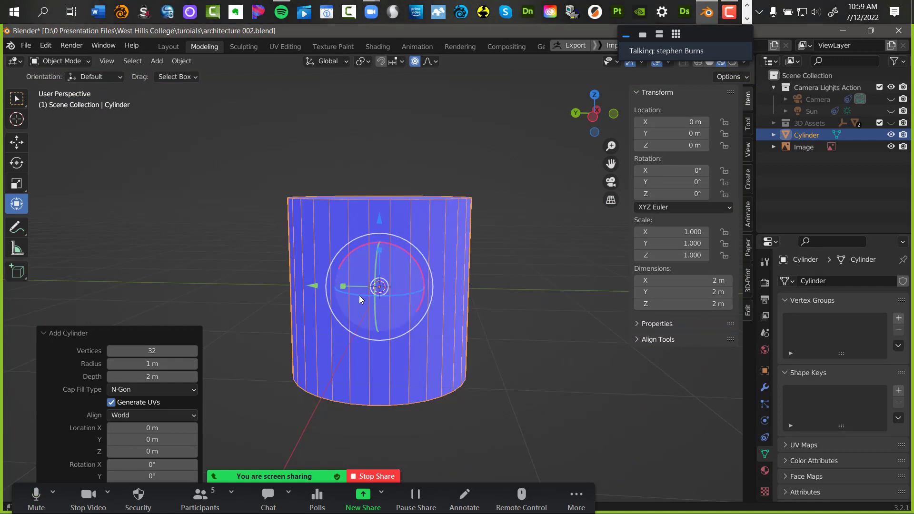
key("ctrl+Tab")
left_click(248, 273)
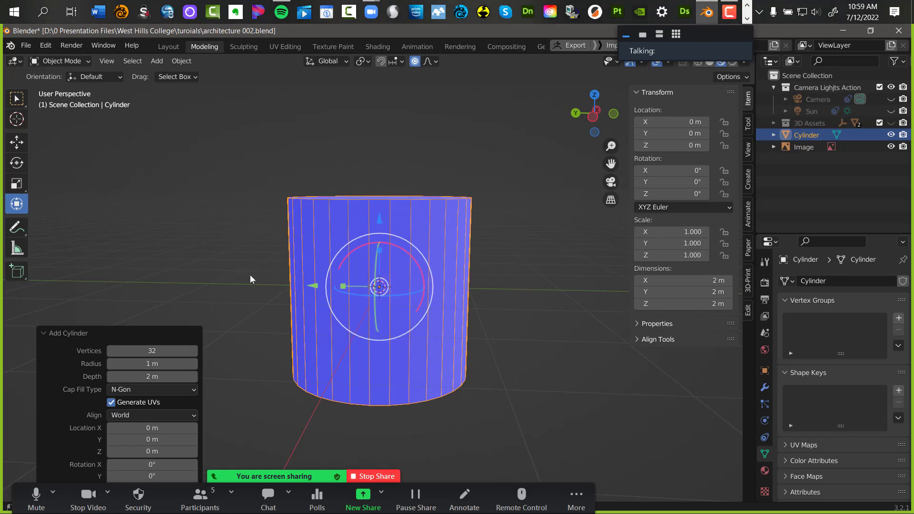
left_click(354, 225)
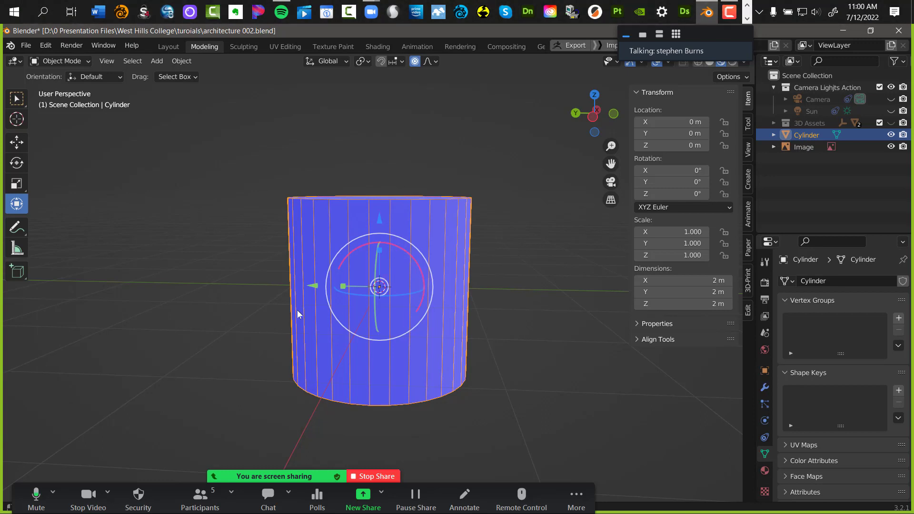
key("ctrl+z")
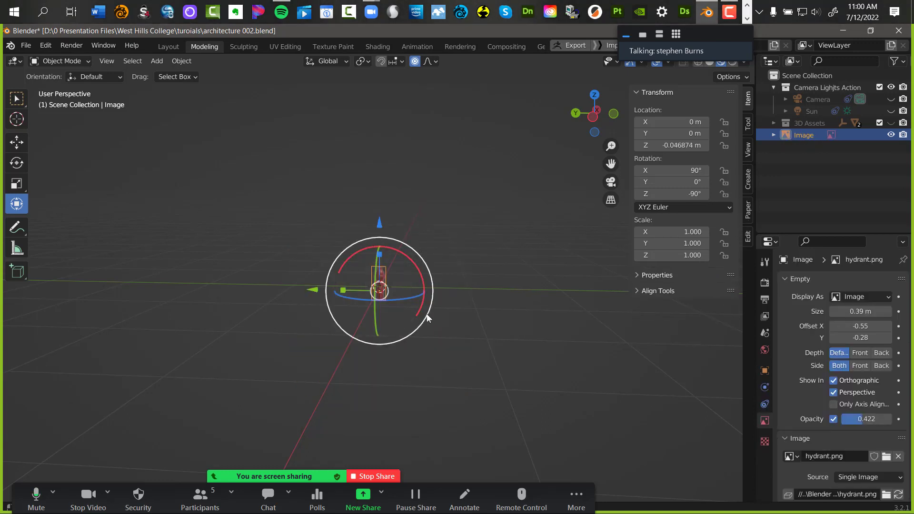
Add a new mesh cylinder at the world origin and set its vertices to 12
key("shift+a")
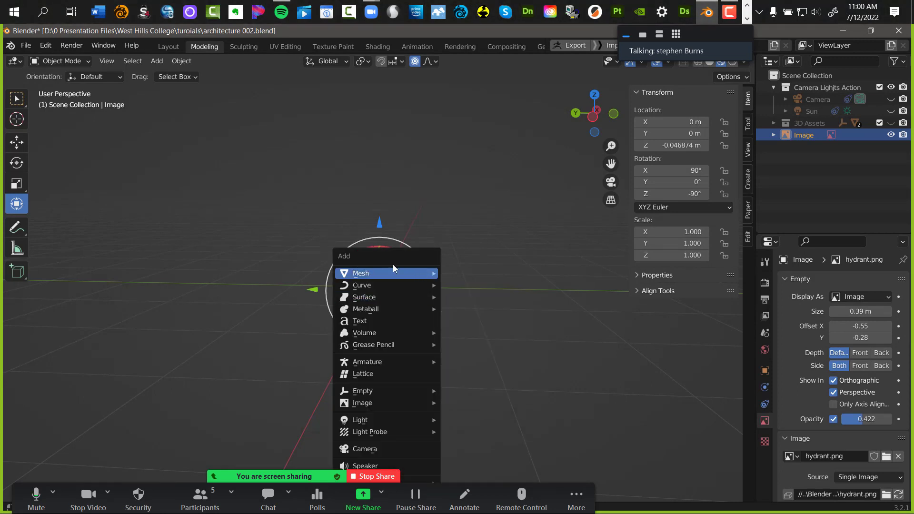
mouse_move(394, 272)
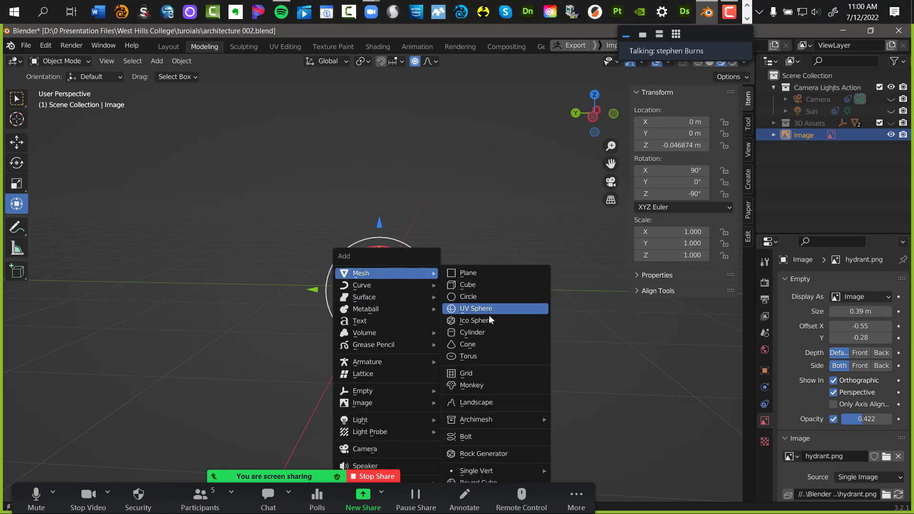
left_click(484, 331)
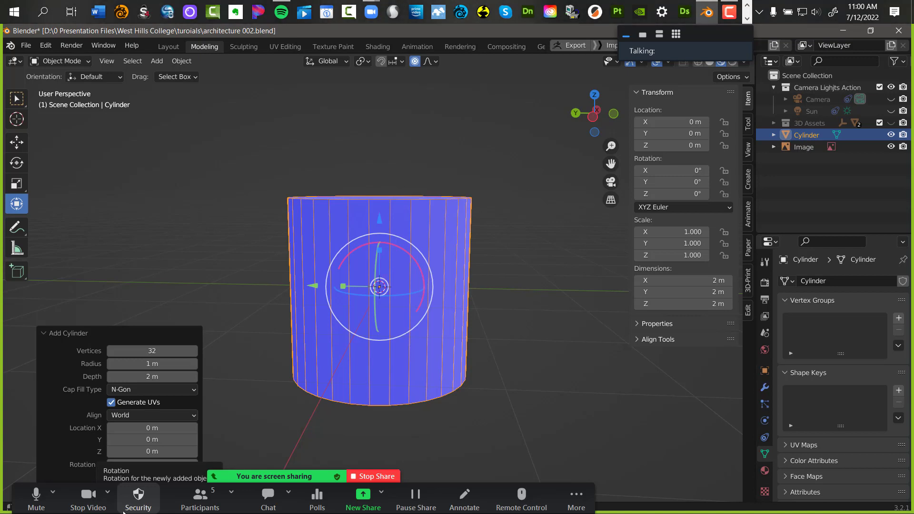
left_click(157, 352)
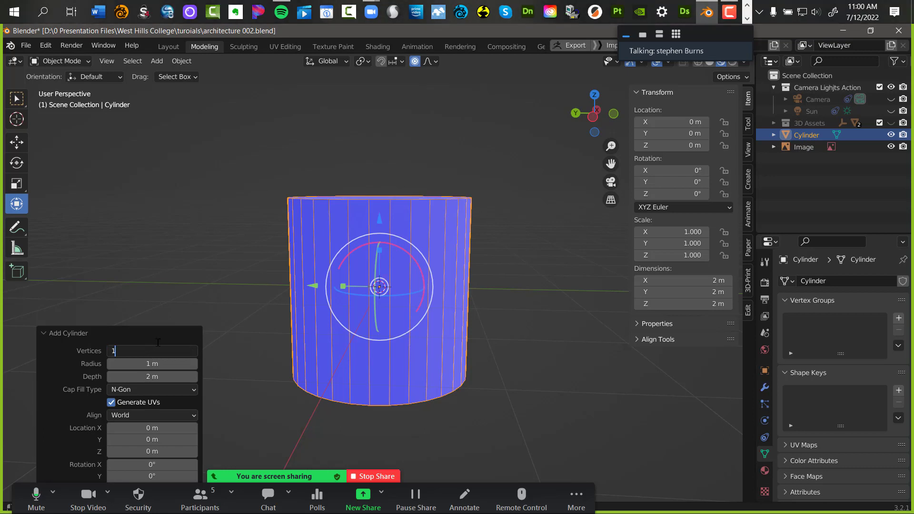
type("12")
key("Return")
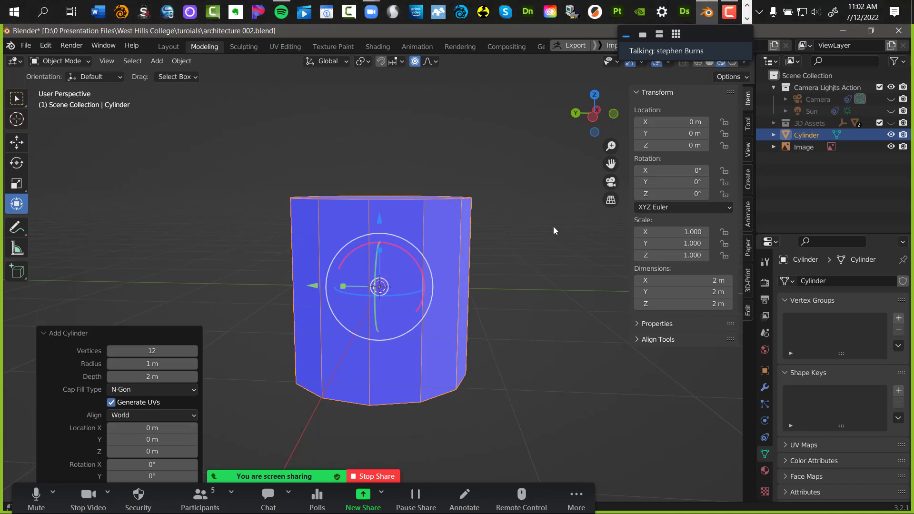
Set the viewport shading color to Texture and show the cylinder's material properties
left_click(731, 15)
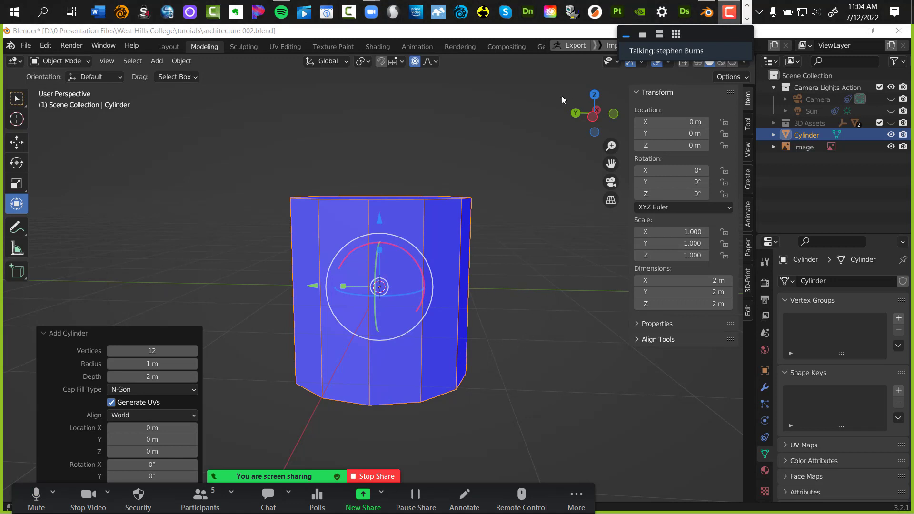
left_click_drag(698, 32, 866, 27)
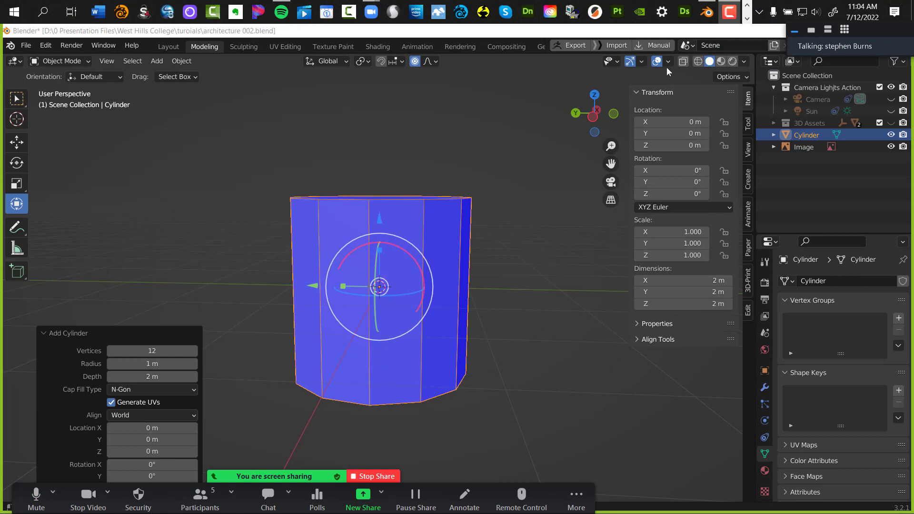
left_click(746, 62)
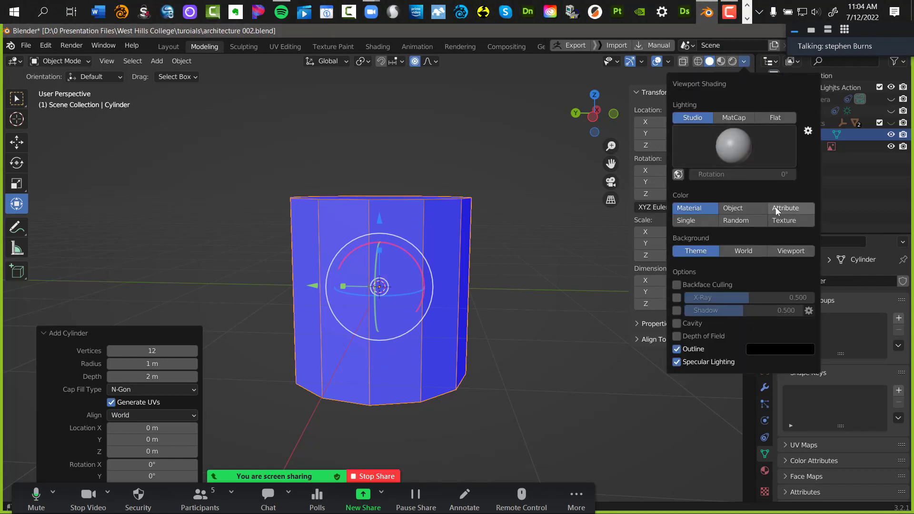
left_click(776, 221)
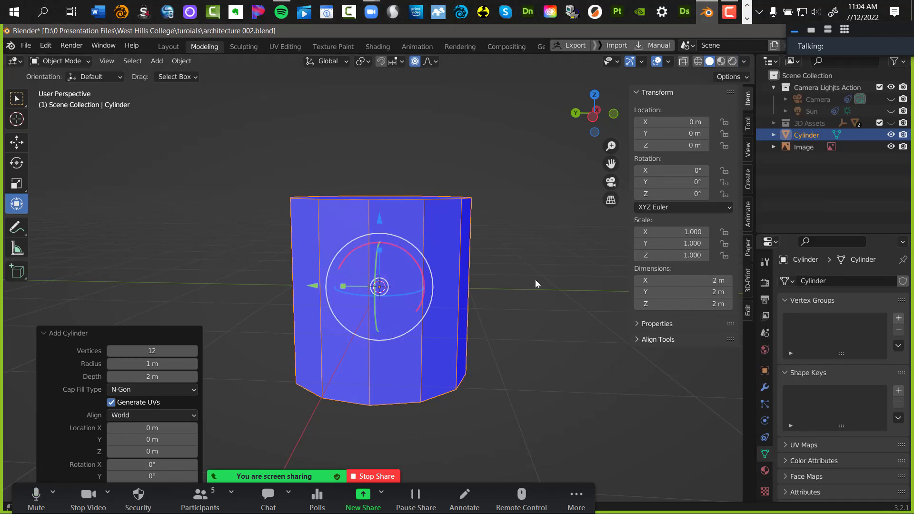
left_click(763, 473)
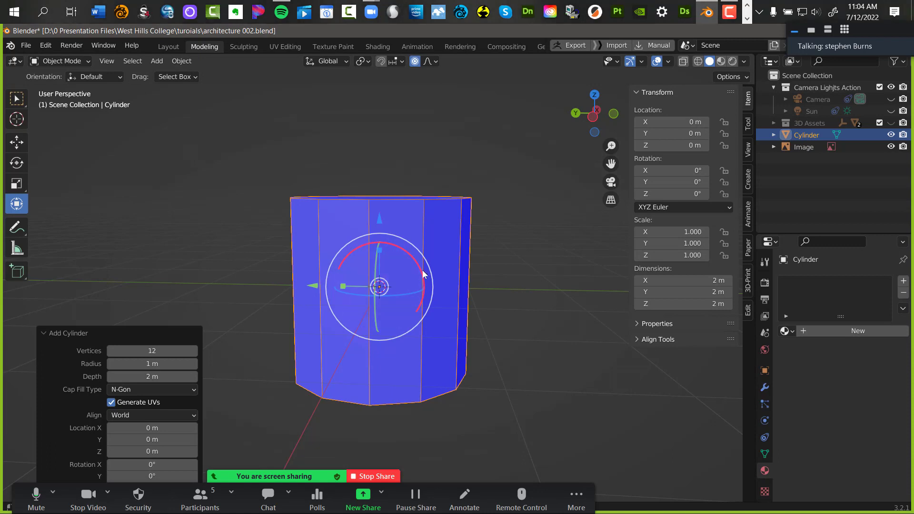
Switch the cylinder to Edit Mode, deselect its faces, and return to Object Mode with the cylinder selected
left_click(518, 239)
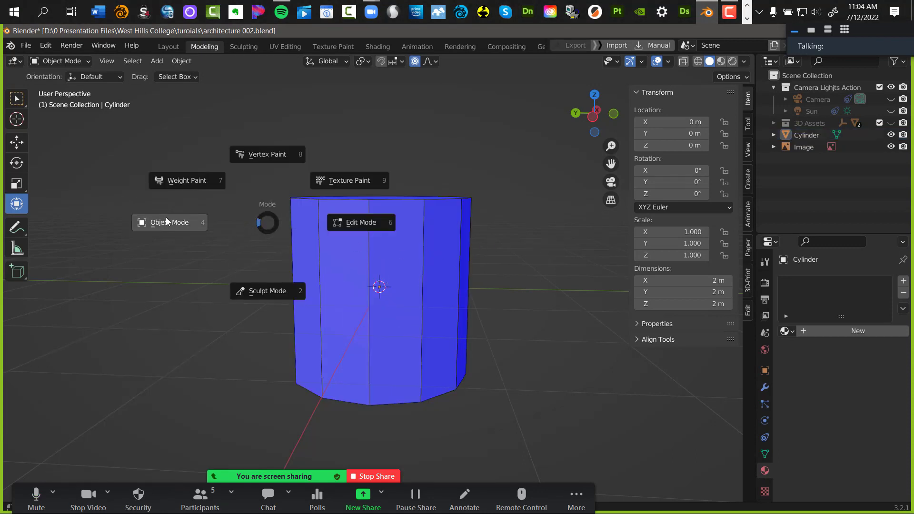
left_click(336, 221)
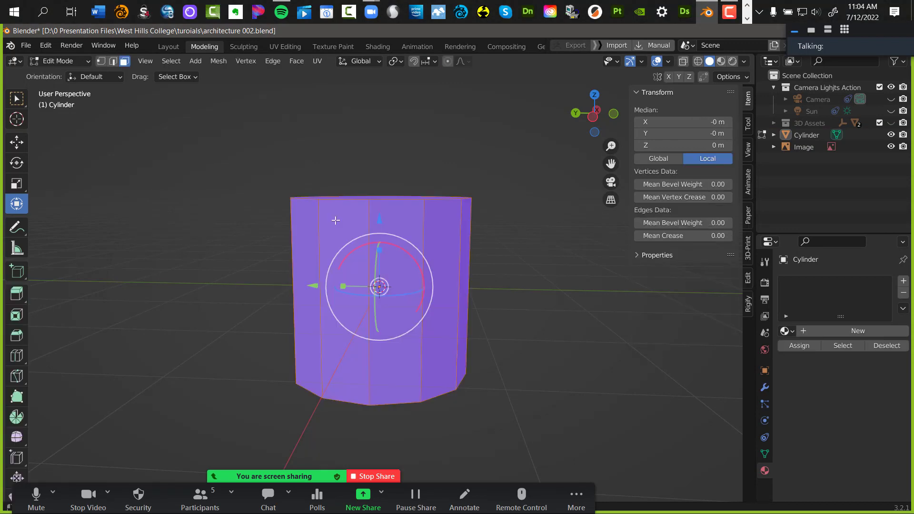
left_click(506, 199)
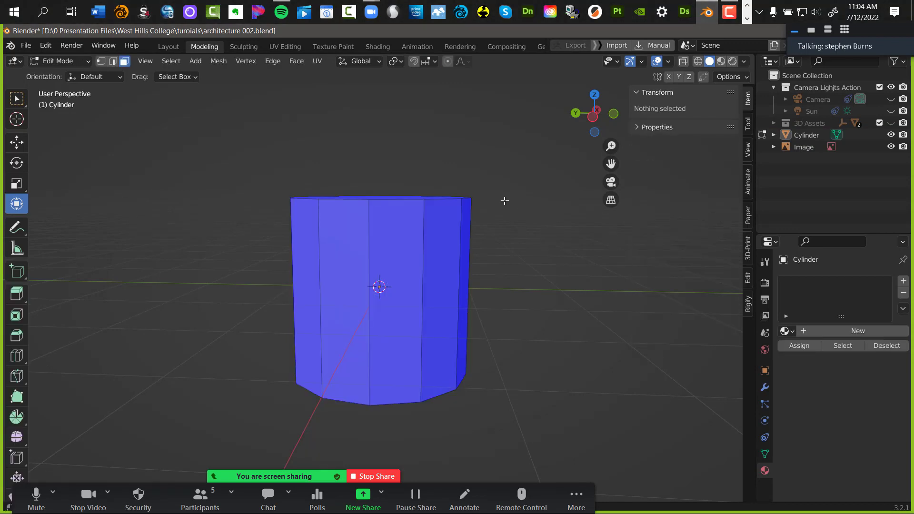
key("ctrl+Tab")
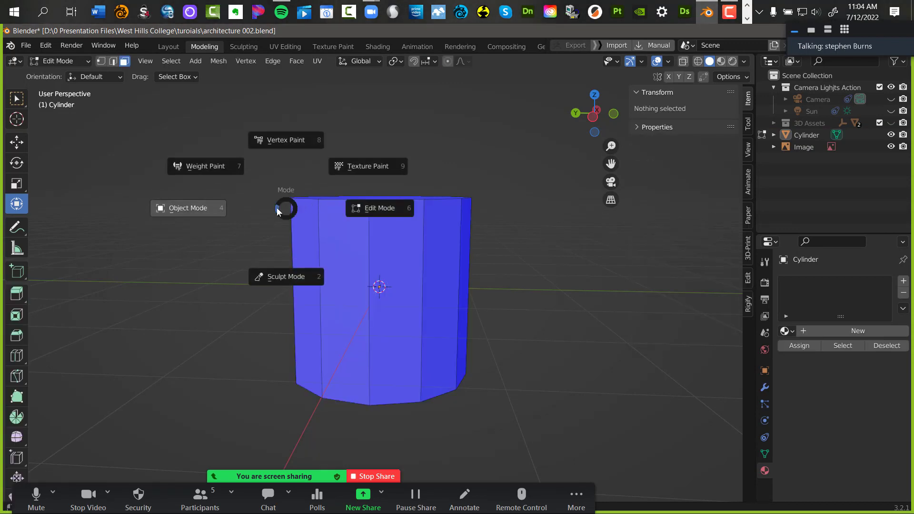
left_click(167, 209)
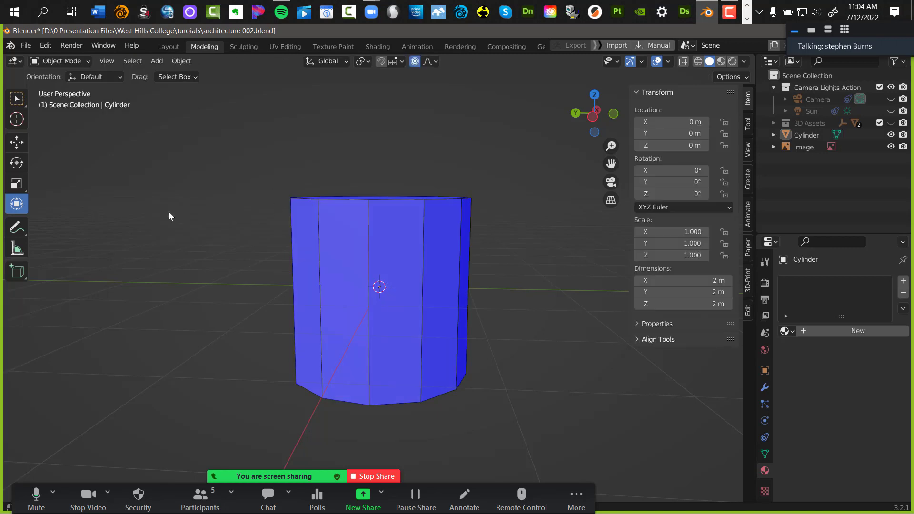
left_click(310, 265)
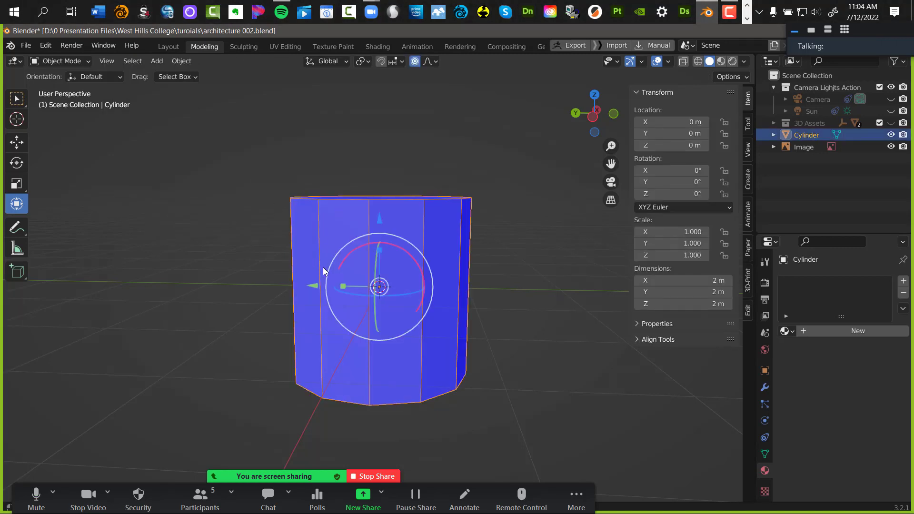
Switch the cylinder to Vertex Paint mode and return it to Object Mode
mouse_move(384, 253)
middle_mouse_down()
mouse_move(367, 305)
mouse_move(385, 226)
mouse_move(392, 239)
middle_mouse_up()
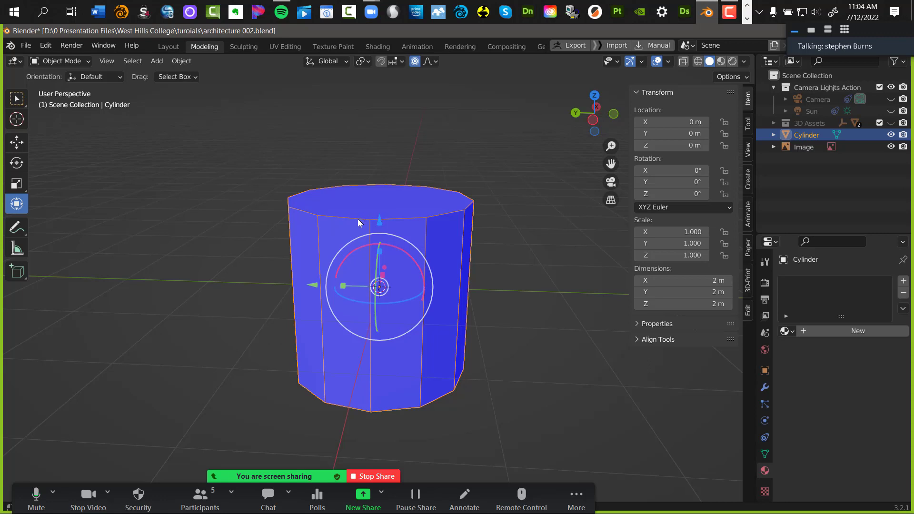
key("ctrl+Tab")
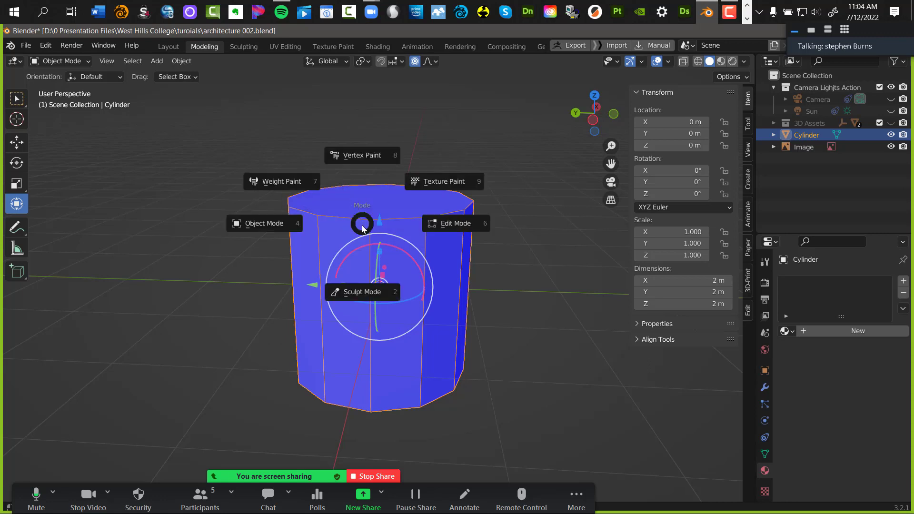
left_click(357, 157)
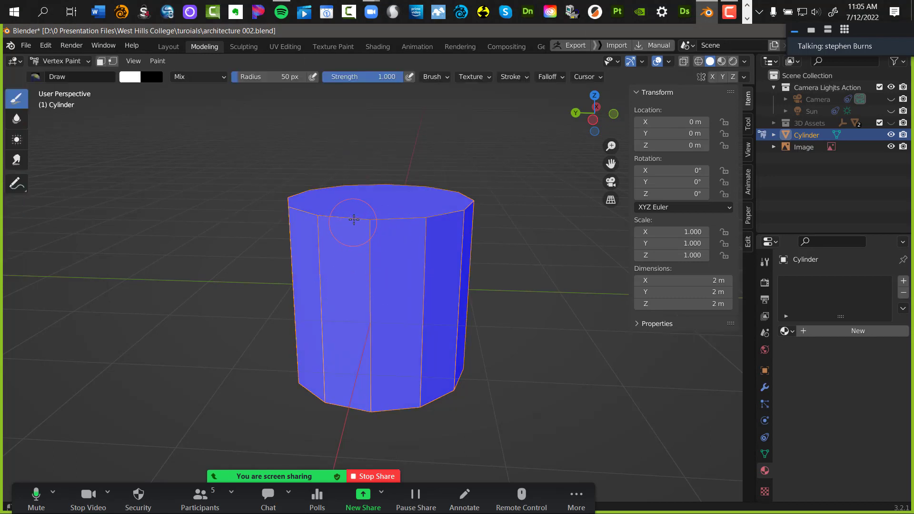
key("ctrl+Tab")
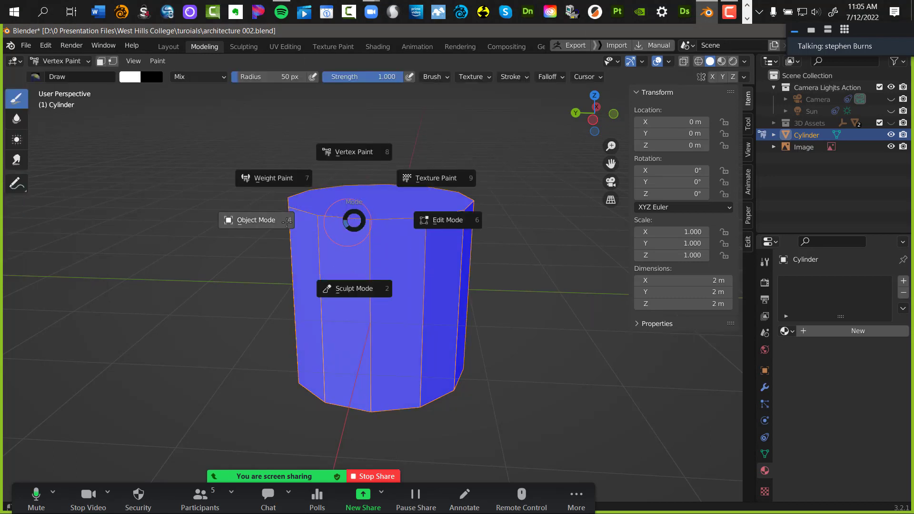
left_click(237, 221)
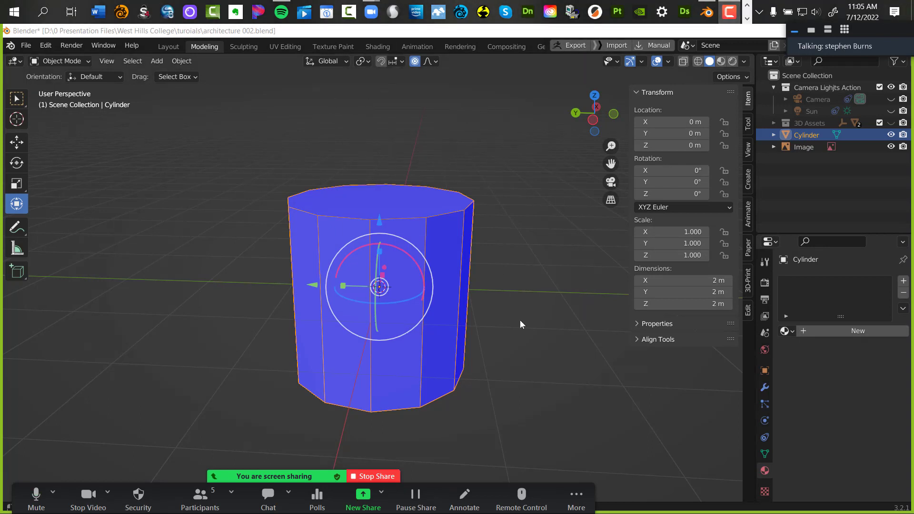
Deselect the cylinder and switch to the Layout workspace
left_click(504, 319)
middle_click_drag(505, 319, 503, 290)
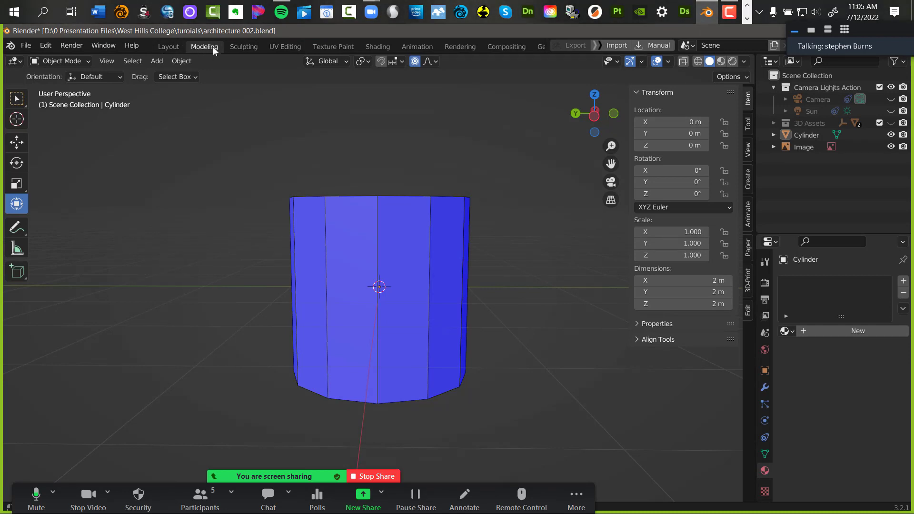
left_click(169, 46)
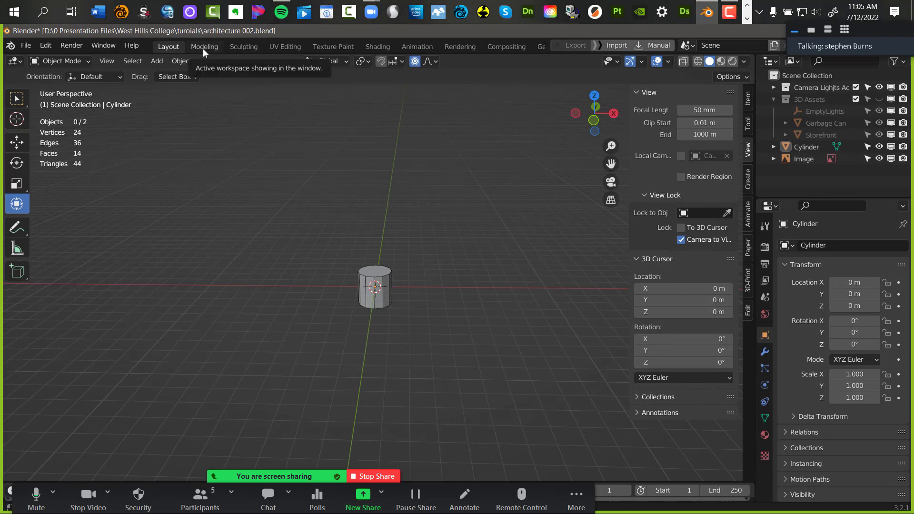
left_click(203, 48)
left_click(172, 47)
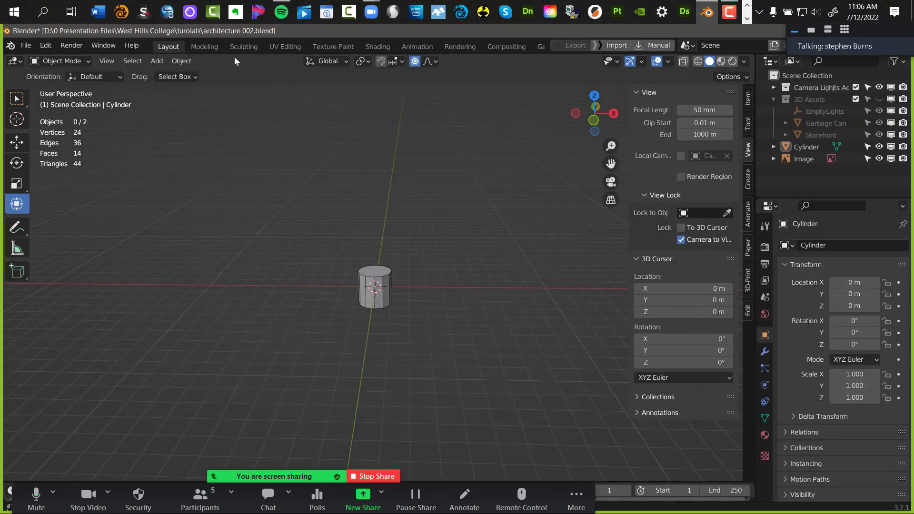
Enable X-ray display in the Layout viewport to see through the cylinder
scroll(421, 213, "up", 5)
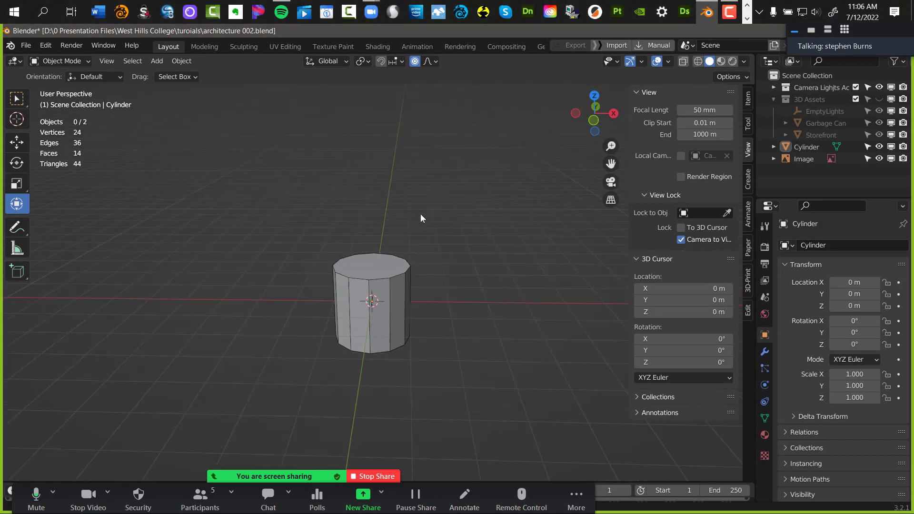
middle_click_drag(387, 98, 435, 244)
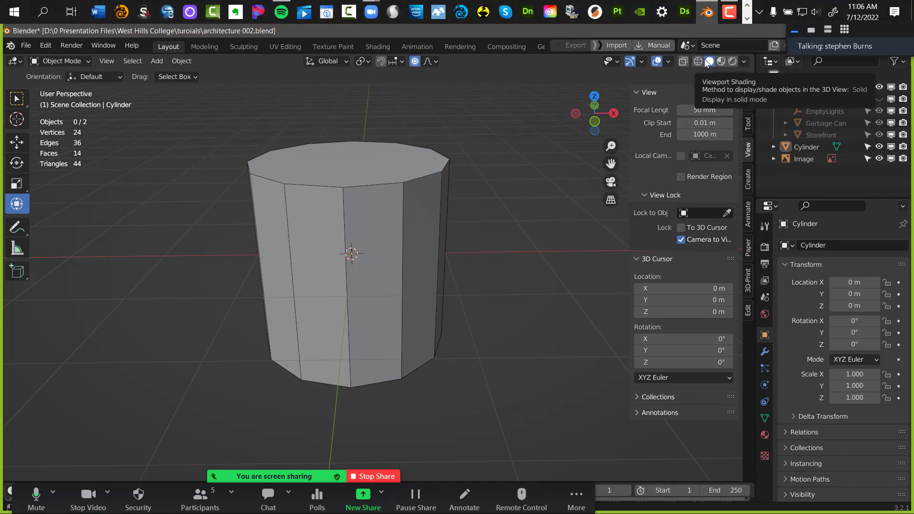
left_click(682, 65)
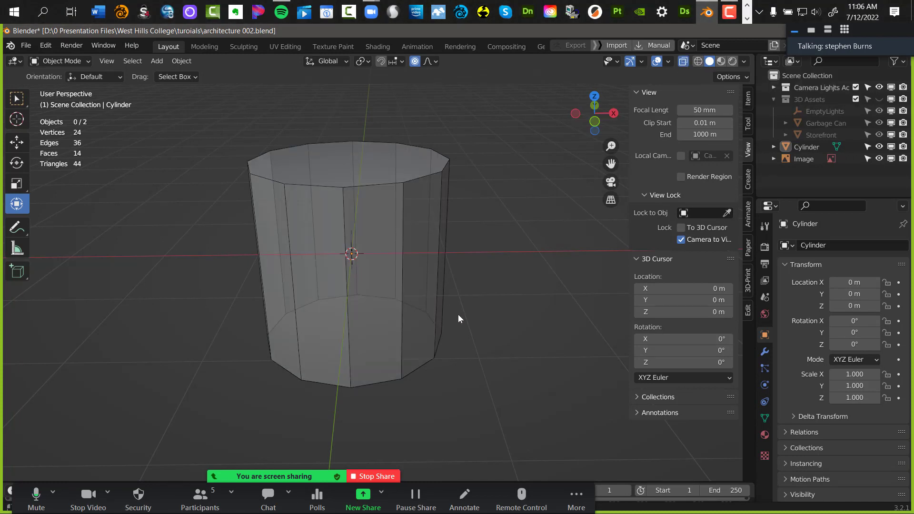
middle_click_drag(461, 319, 531, 267)
scroll(456, 290, "down", 8)
Return to the Modeling workspace and enable X-ray display there, inspecting the hydrant reference inside the cylinder
left_click(211, 48)
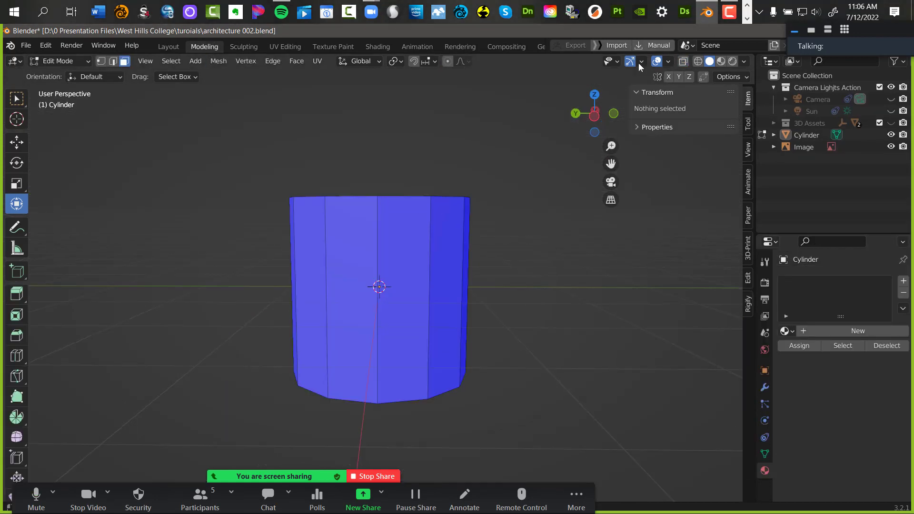
left_click(682, 62)
middle_click_drag(472, 214, 418, 323)
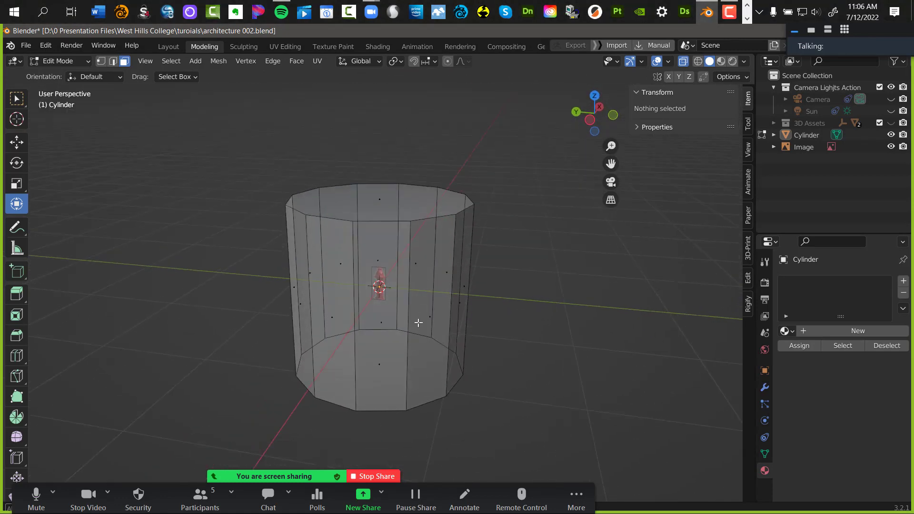
scroll(418, 286, "up", 8)
scroll(432, 253, "down", 2)
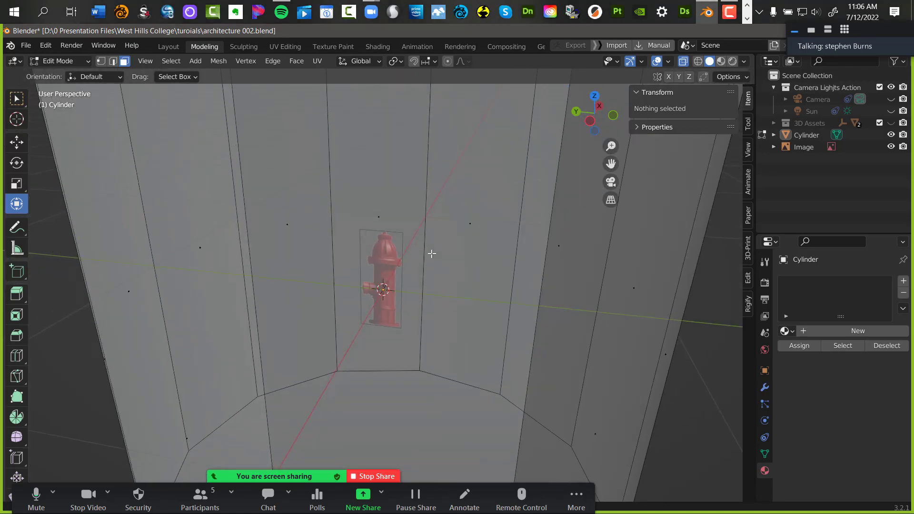
scroll(423, 265, "down", 8)
mouse_move(394, 326)
middle_mouse_down()
mouse_move(398, 298)
mouse_move(406, 341)
mouse_move(410, 330)
middle_mouse_up()
Switch from Edit Mode to Object Mode and select the cylinder
key("ctrl+Tab")
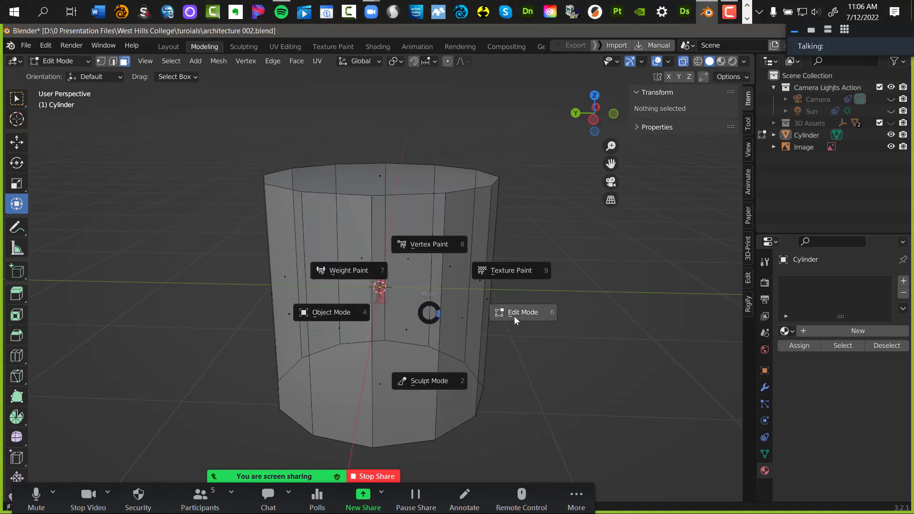
left_click(333, 311)
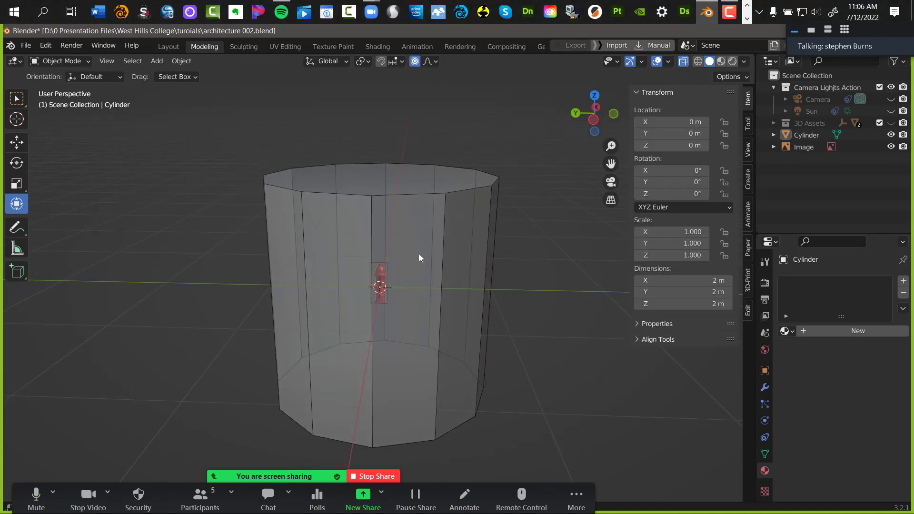
left_click(380, 230)
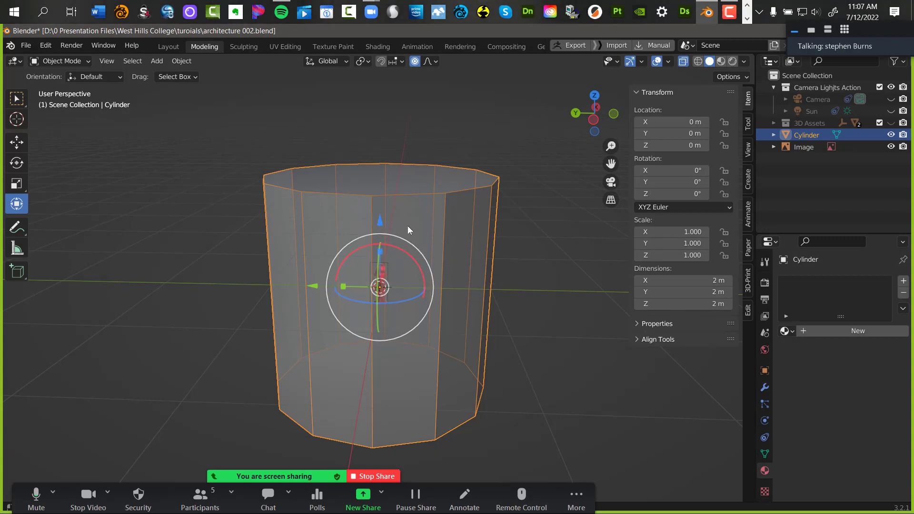
Put the selected cylinder into Edit Mode and bring it back to Object Mode
key("ctrl+Tab")
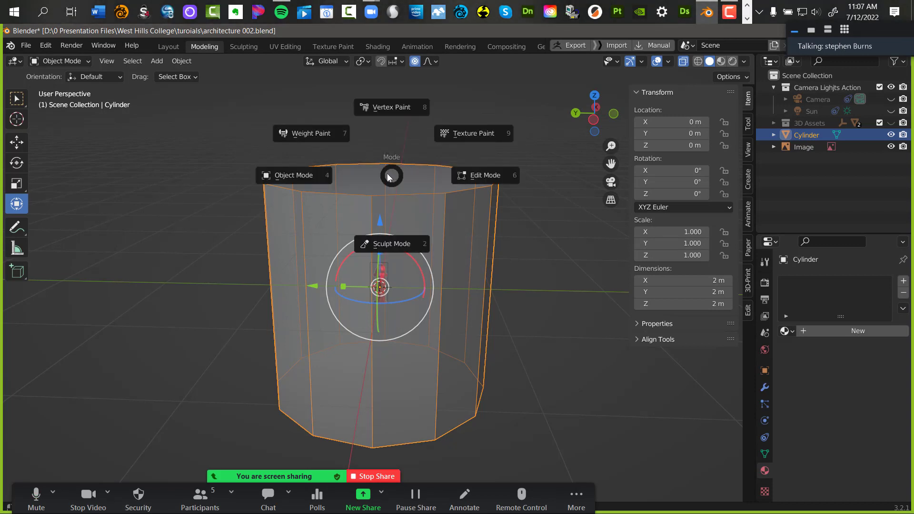
left_click(473, 176)
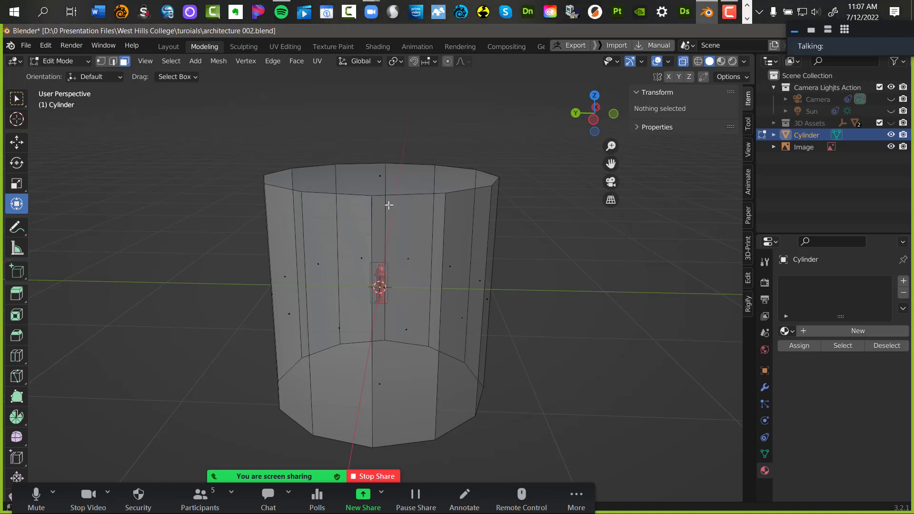
key("ctrl+Tab")
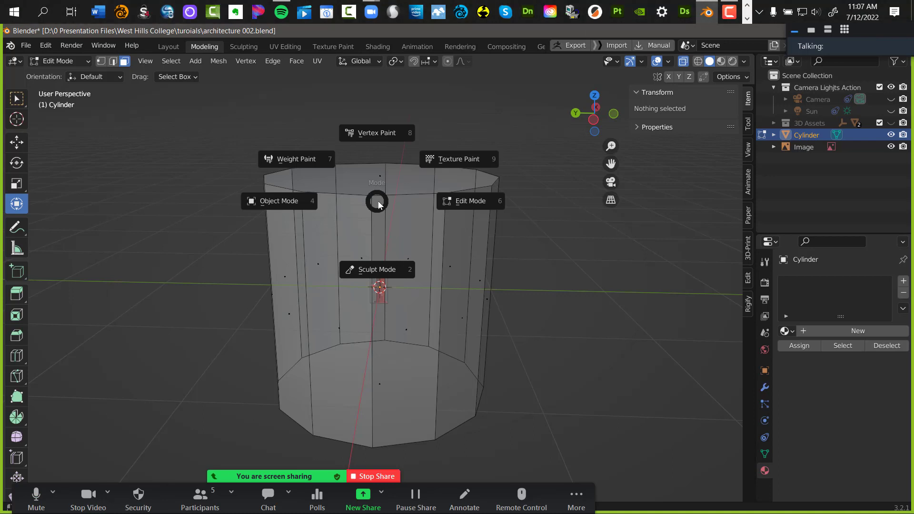
left_click(256, 201)
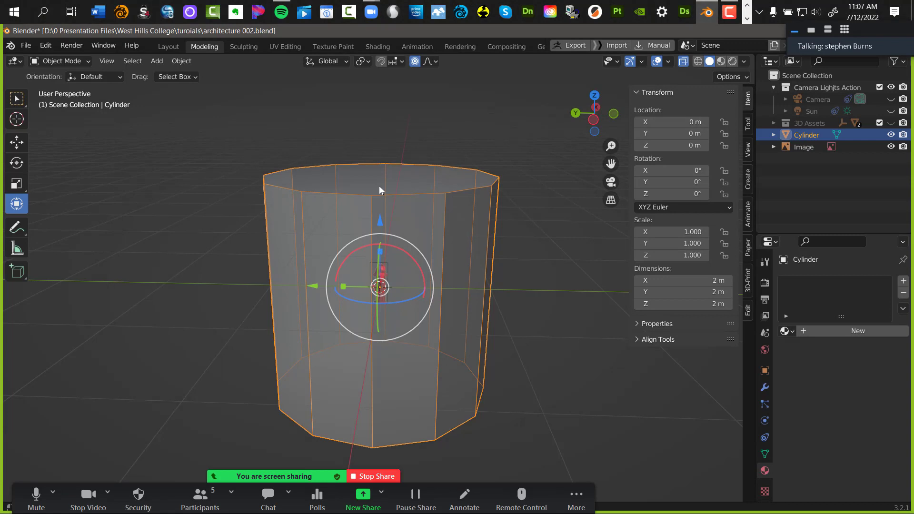
Open the interaction mode choices for the selected cylinder
key("ctrl+Tab")
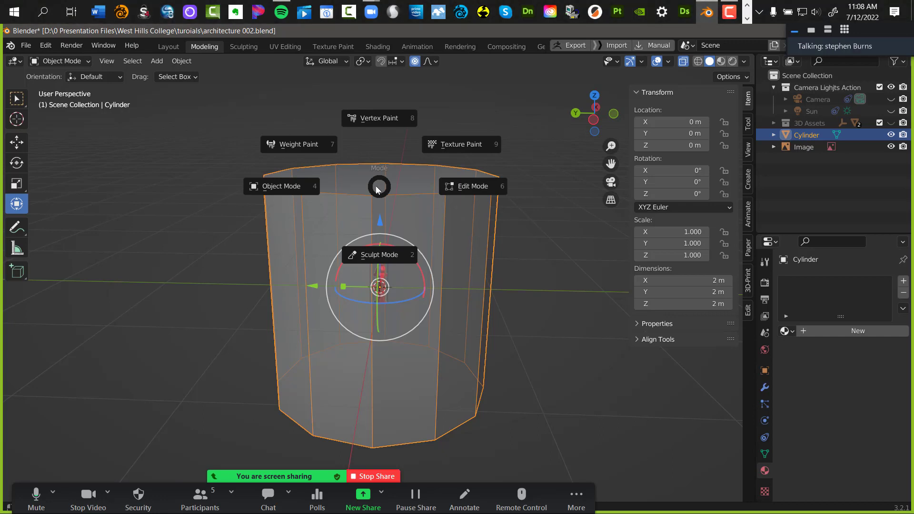
Enter Edit Mode on the cylinder and select a single vertex on its front upper rim using vertex selection
left_click(440, 186)
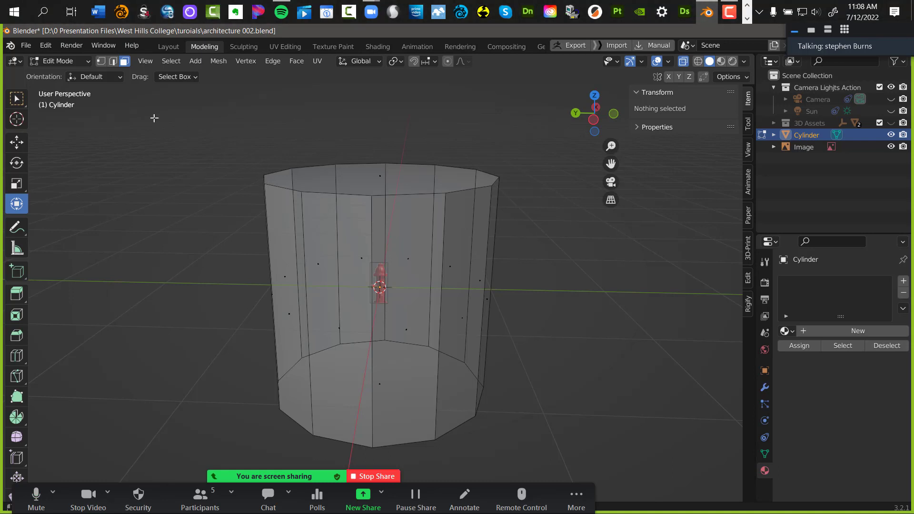
left_click(97, 61)
left_click(300, 191)
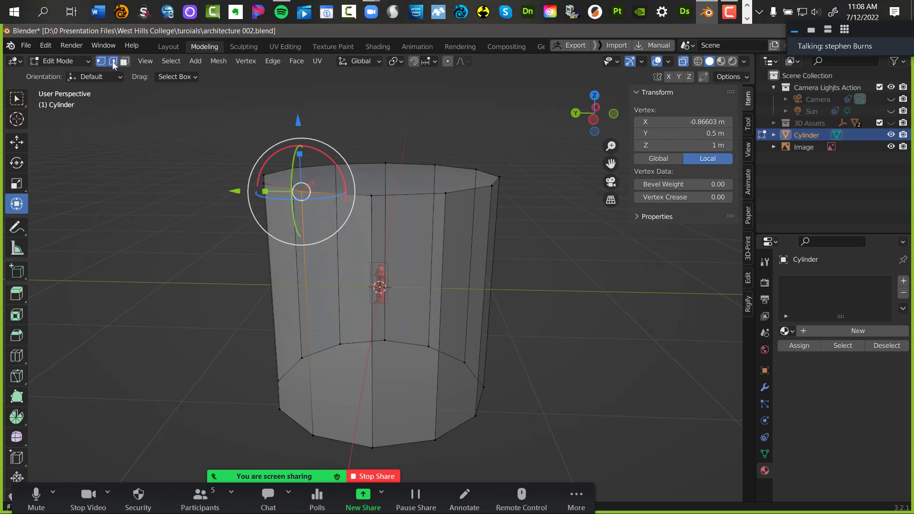
Use edge selection to pick two edges of the cylinder's front upper rim and one vertical side edge, one at a time
left_click(112, 62)
left_click(321, 193)
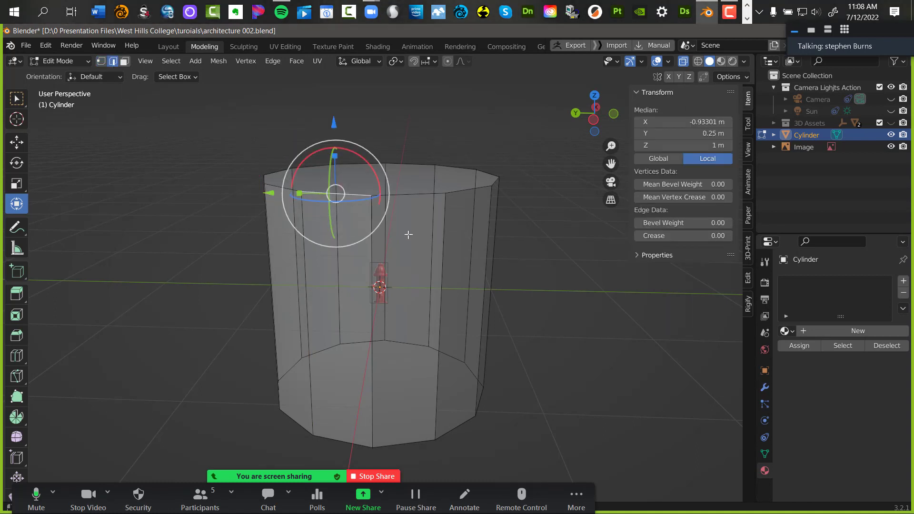
left_click(406, 193)
left_click_drag(435, 241, 431, 244)
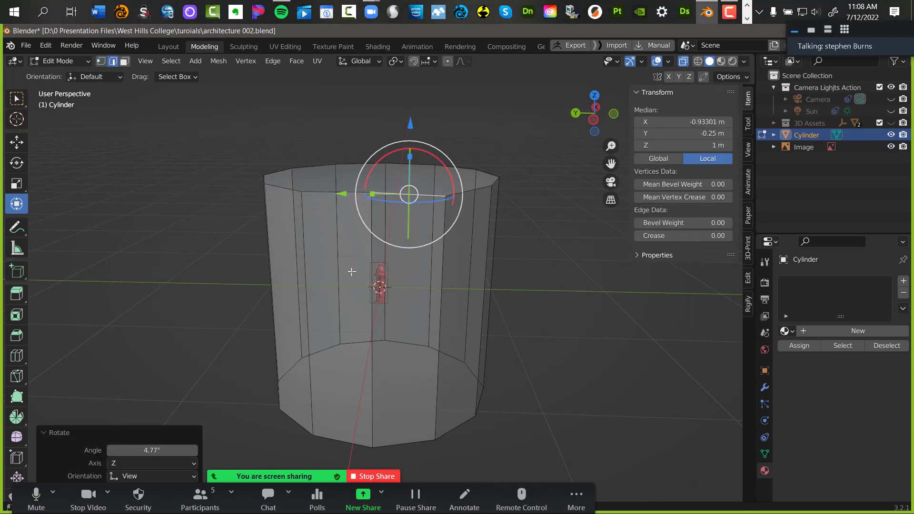
left_click(304, 265)
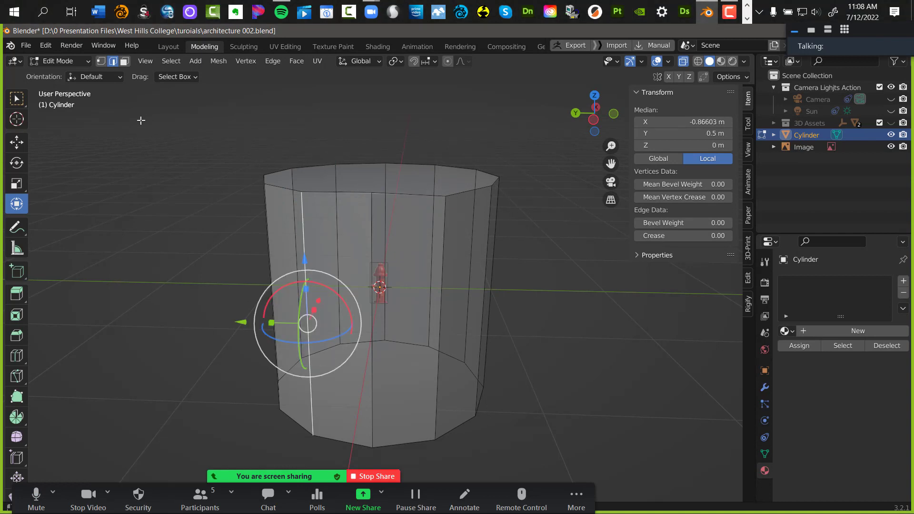
Use face selection to pick the cylinder's top face and two side faces one at a time, and clear the selection
left_click(124, 62)
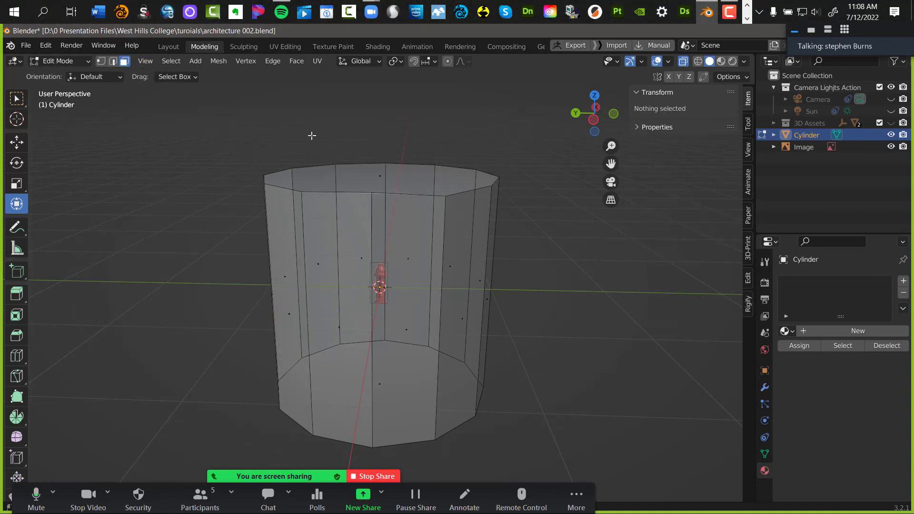
left_click(361, 179)
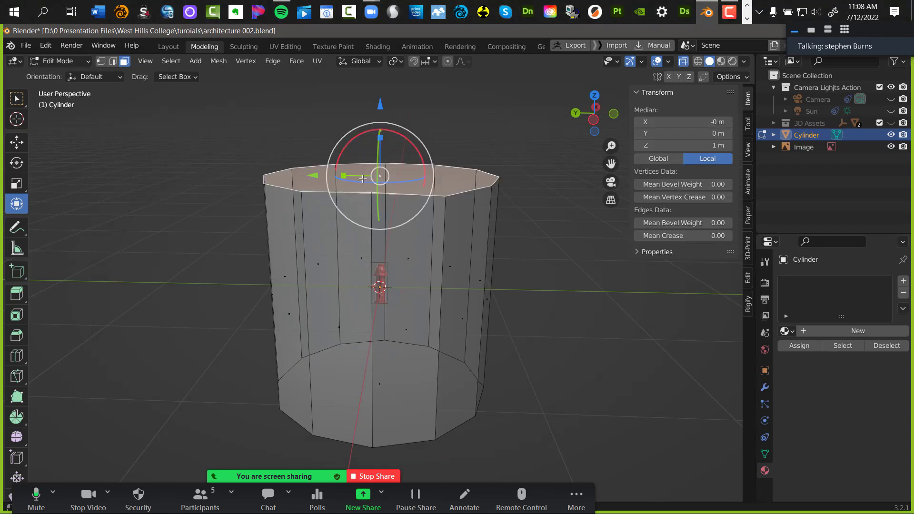
left_click(321, 277)
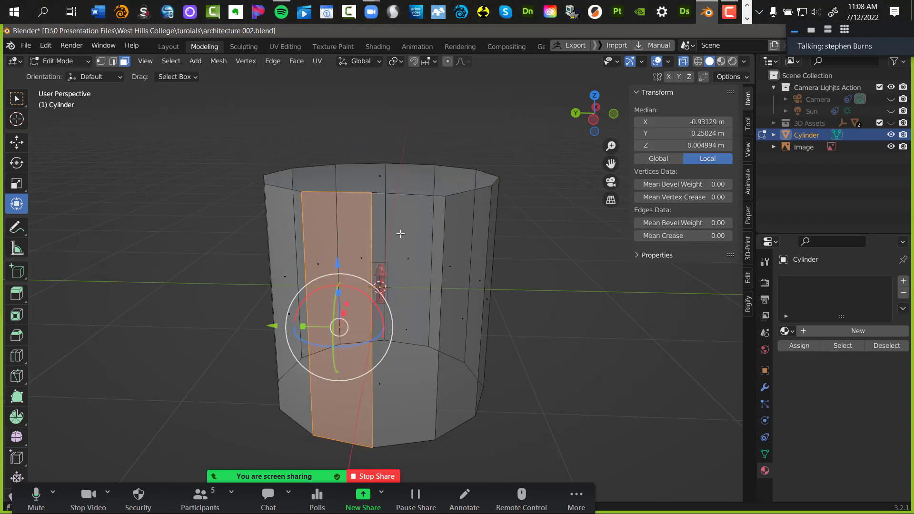
left_click(458, 250)
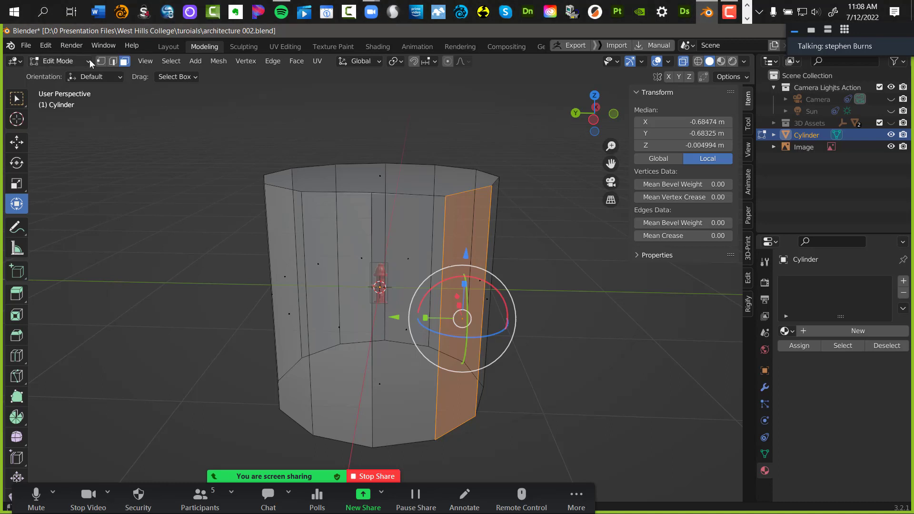
left_click(112, 62)
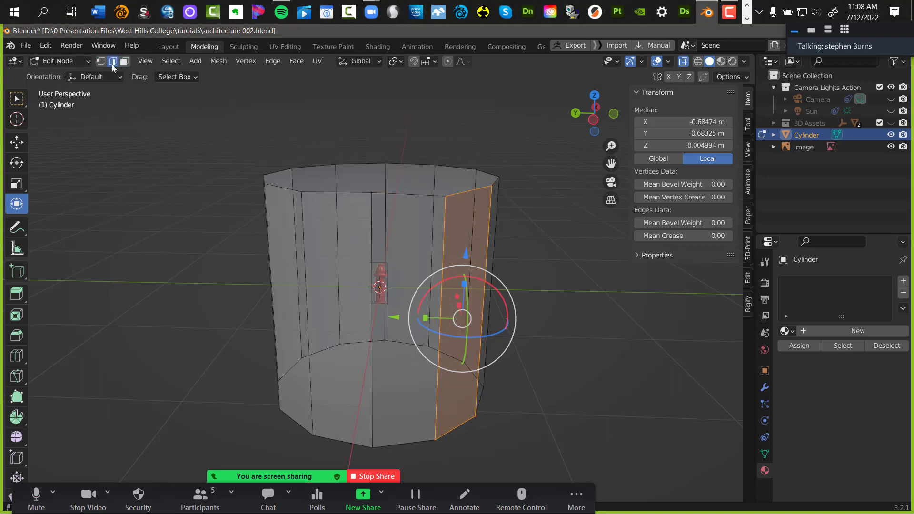
left_click(124, 62)
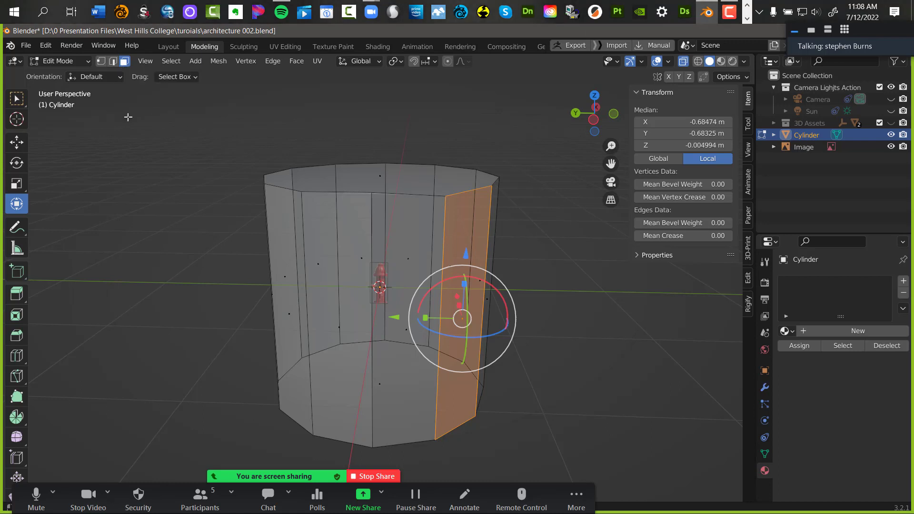
left_click(135, 151)
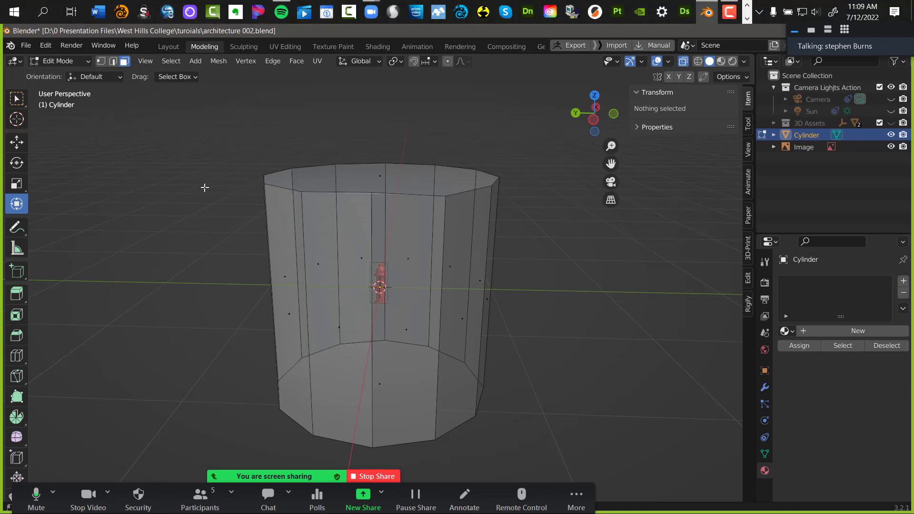
Box-select part of the cylinder's upper rim in vertex selection and another part of it in edge selection
key("1")
left_click_drag(240, 166, 353, 232)
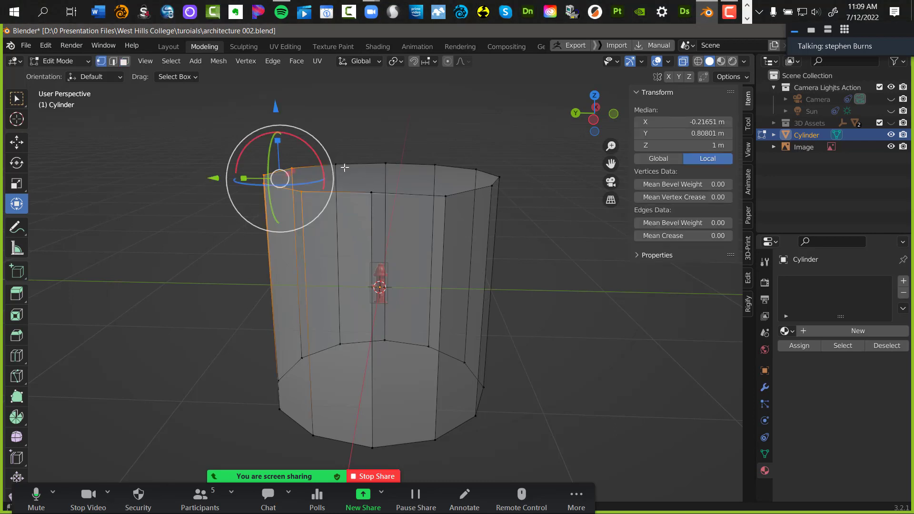
key("2")
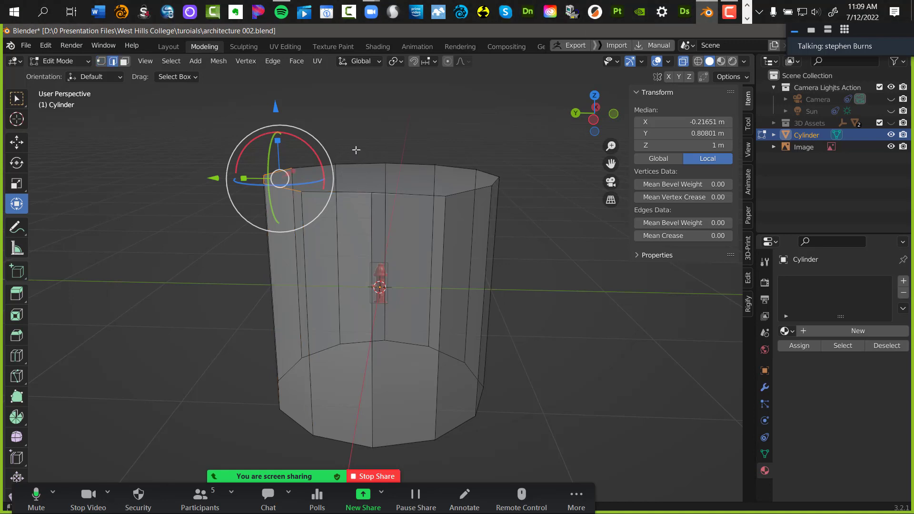
left_click(490, 250)
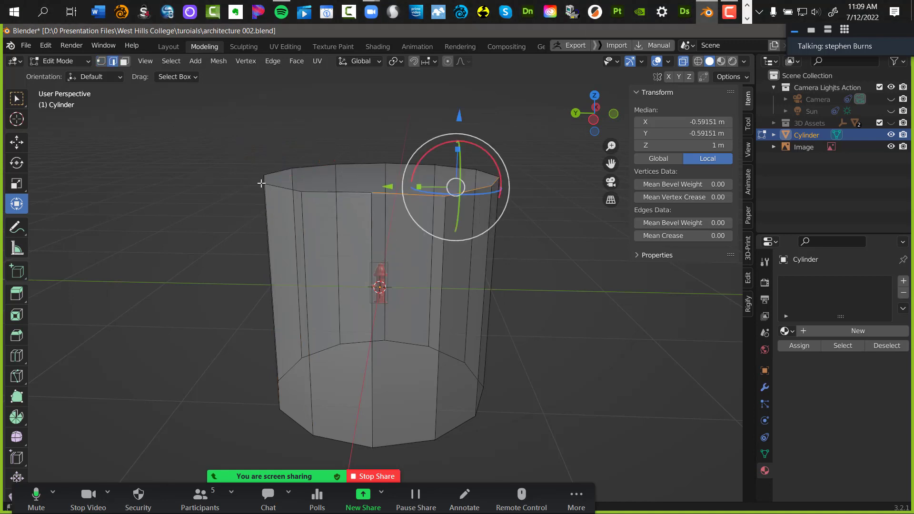
In face selection, box-select the cylinder's top face and a group of its side faces, and clear the selection
key("3")
left_click_drag(253, 143, 515, 210)
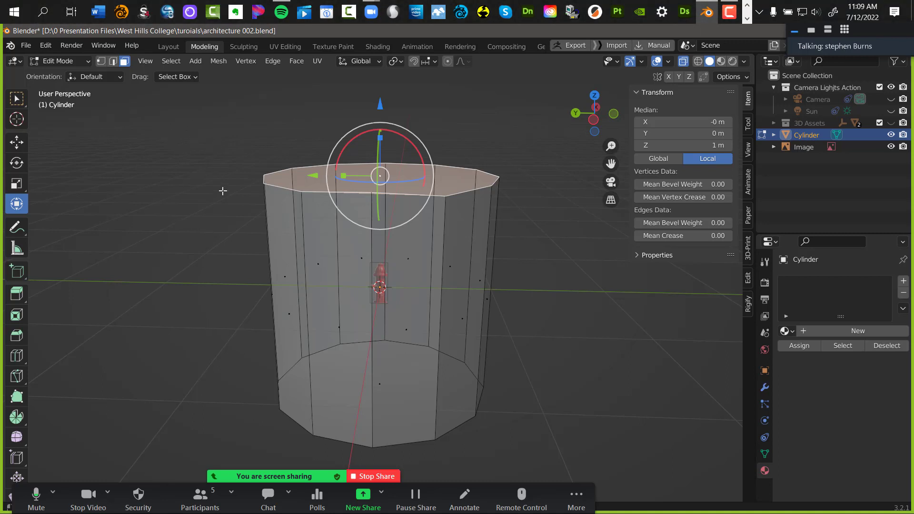
left_click_drag(521, 241, 341, 328)
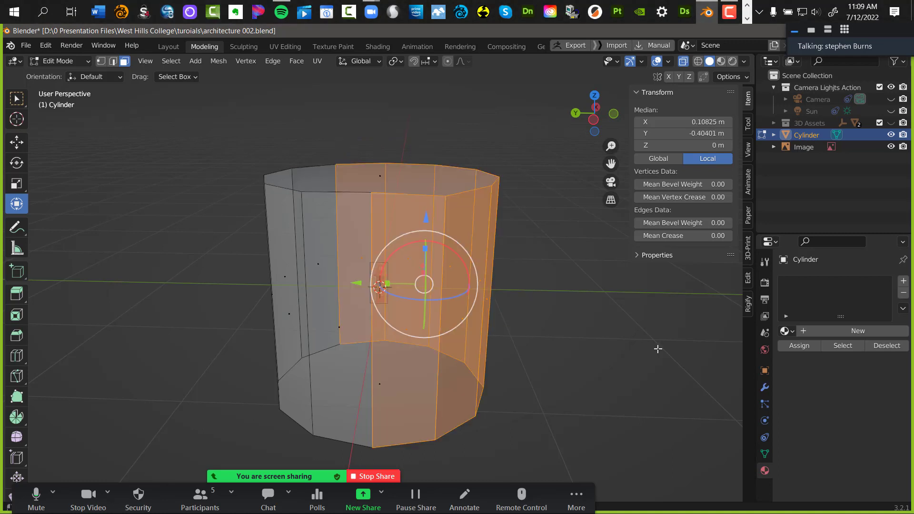
left_click(586, 332)
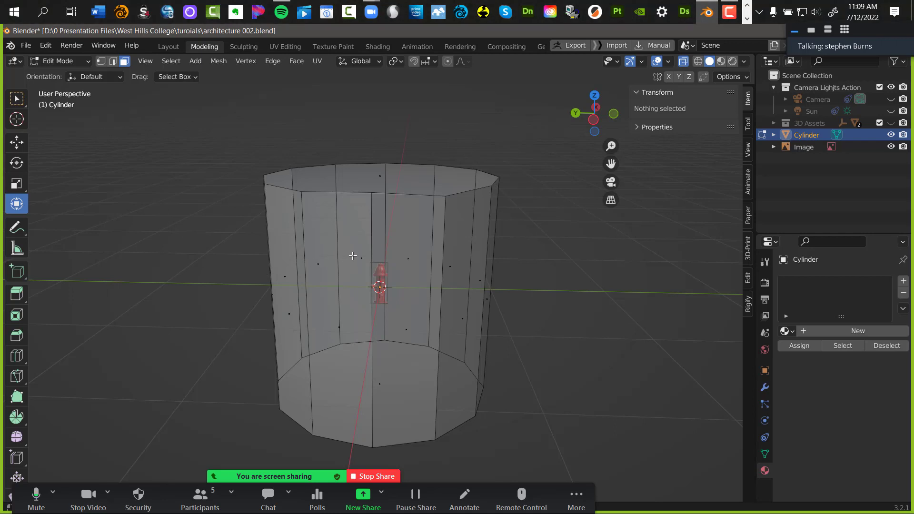
Return the cylinder to Object Mode
key("ctrl+Tab")
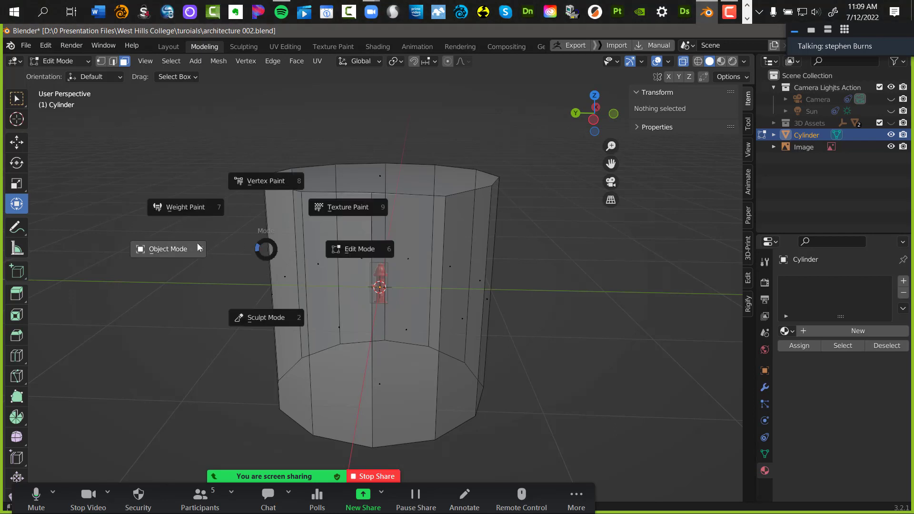
left_click(148, 253)
key("ctrl+Tab")
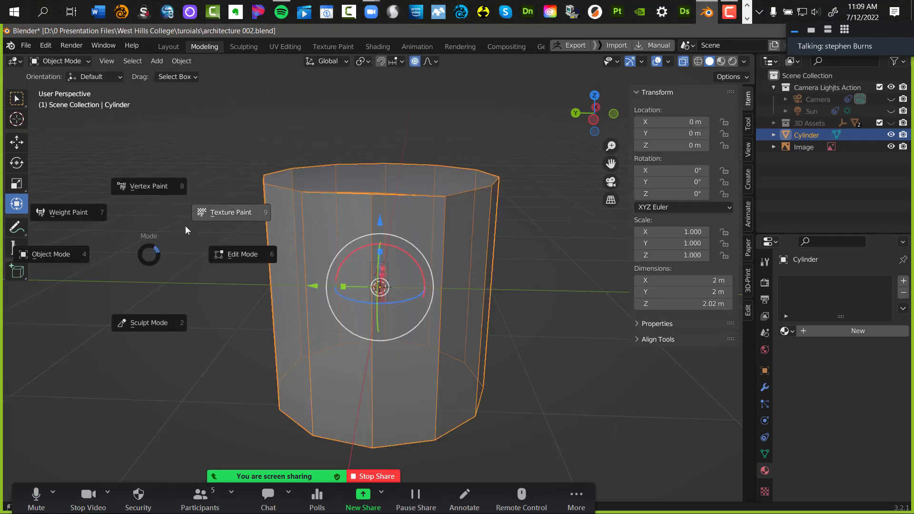
left_click(46, 256)
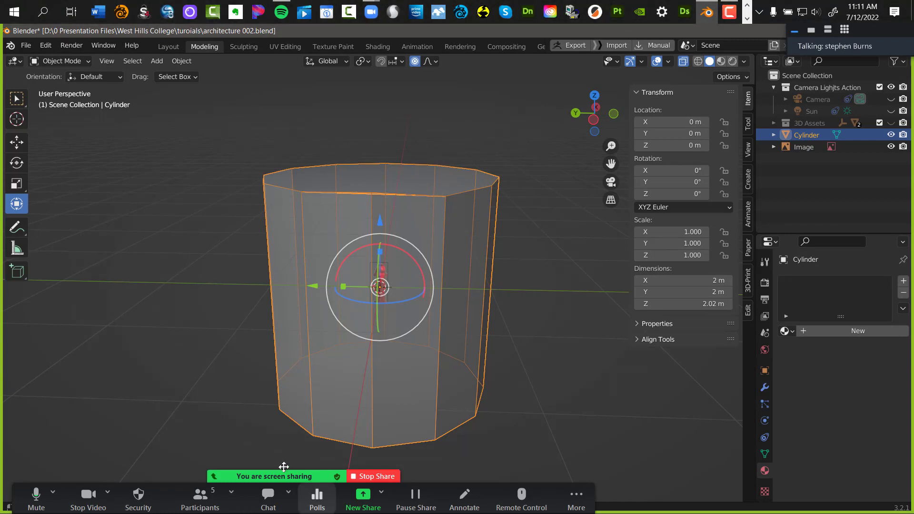
Re-enter Edit Mode and undo the recent selections and the accidental edge rotation, back to the first rim-edge selection
middle_click_drag(532, 356, 504, 384)
key("Tab")
key("alt+a")
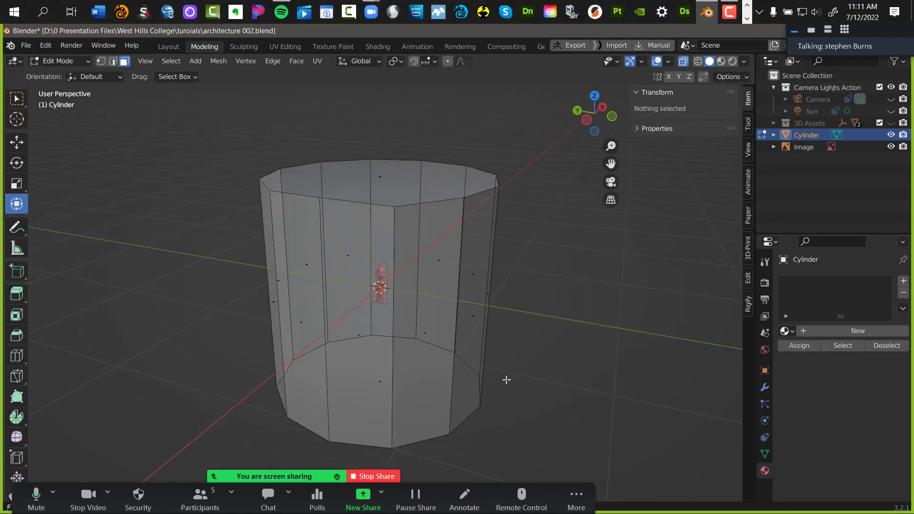
key("ctrl+z")
key("ctrl+z")
key("ctrl+z")
key("ctrl+z")
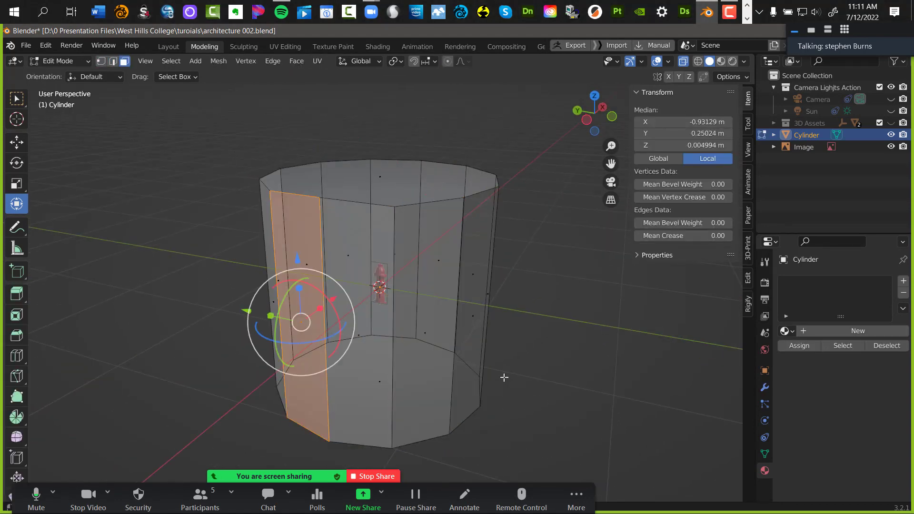
key("ctrl+z")
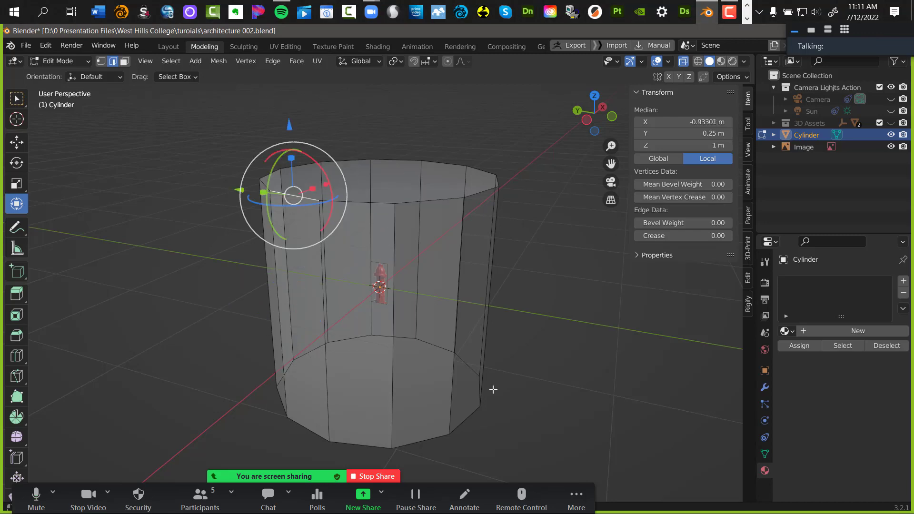
Clear the edge selection, switch to face selection and apply Select All Toggle to the cylinder's faces
left_click(527, 379)
middle_click_drag(333, 310, 535, 307)
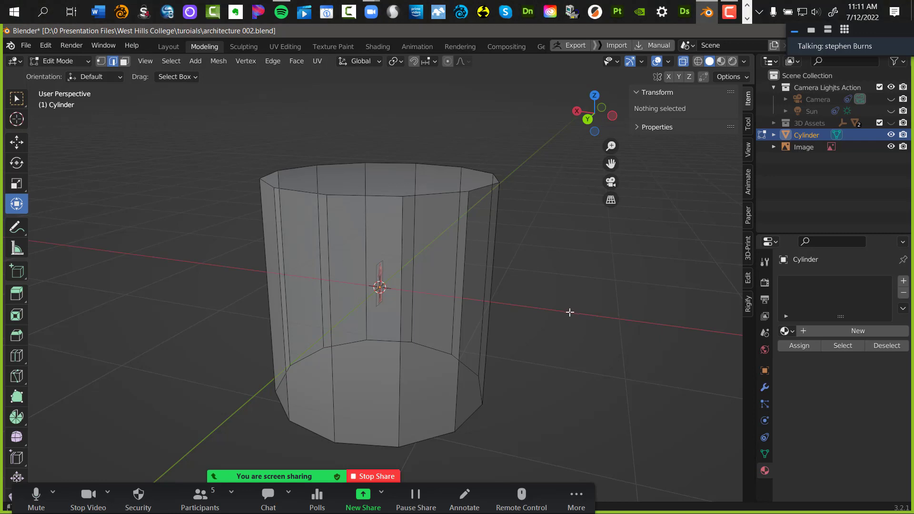
key("3")
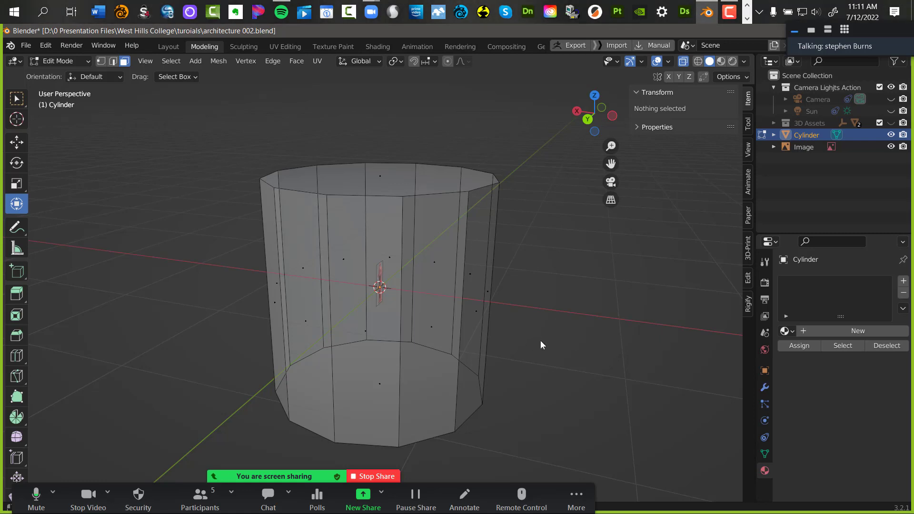
key("a")
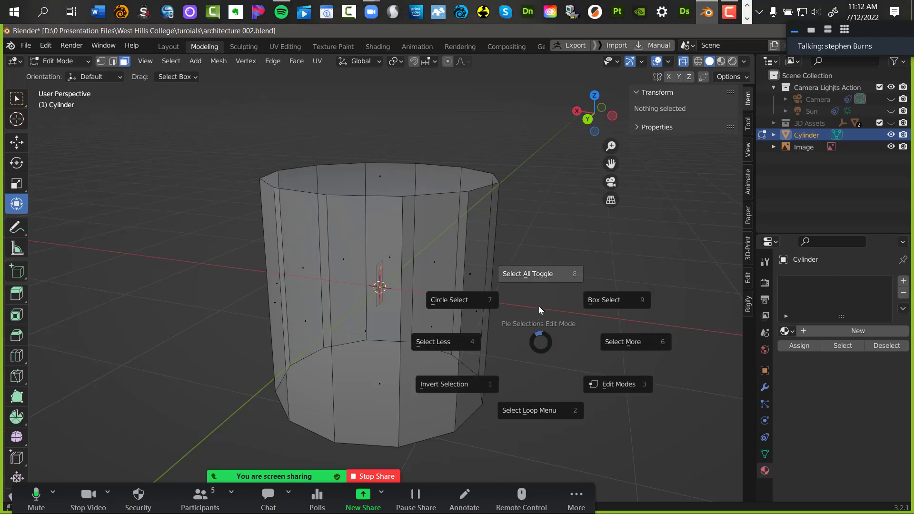
left_click(521, 271)
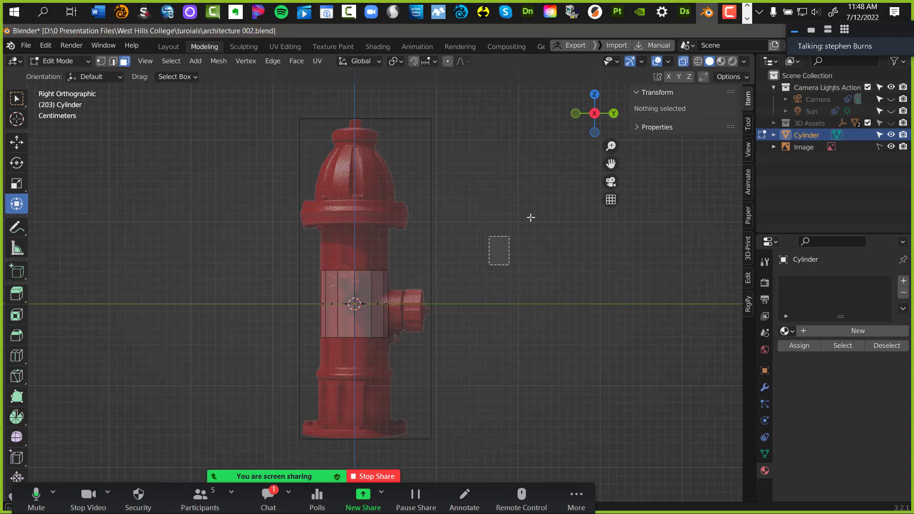
Raise the cylinder's top face about 0.05 m along Z to the underside of the hydrant's upper flange in right view, and deselect it
scroll(563, 290, "up", 4)
scroll(587, 288, "down", 5)
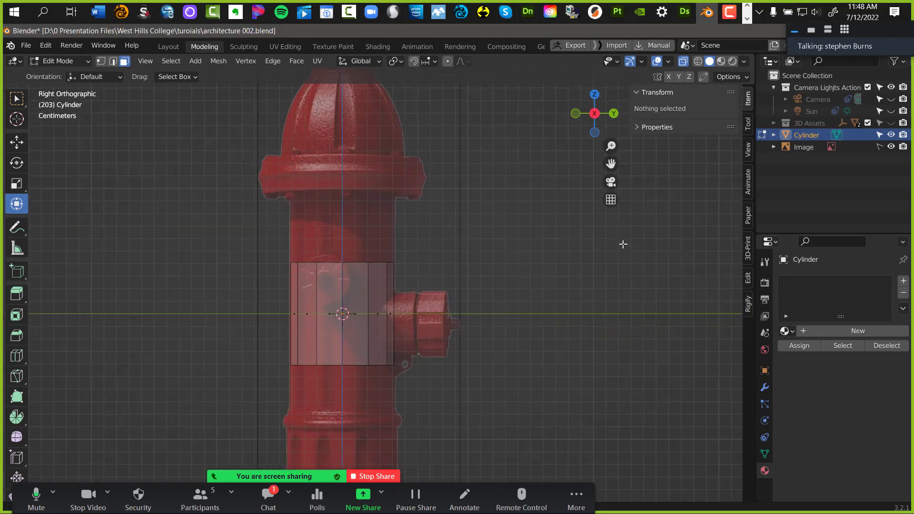
middle_click_drag(538, 216, 538, 234)
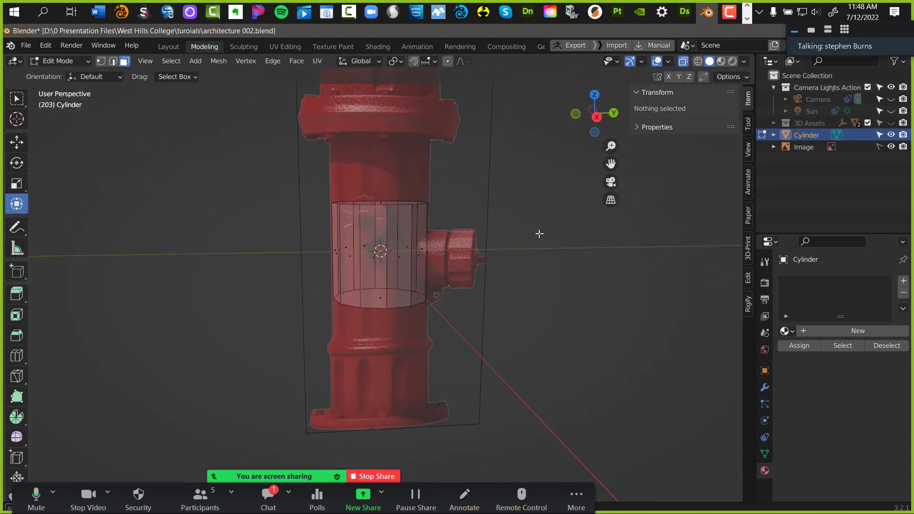
left_click_drag(271, 151, 484, 227)
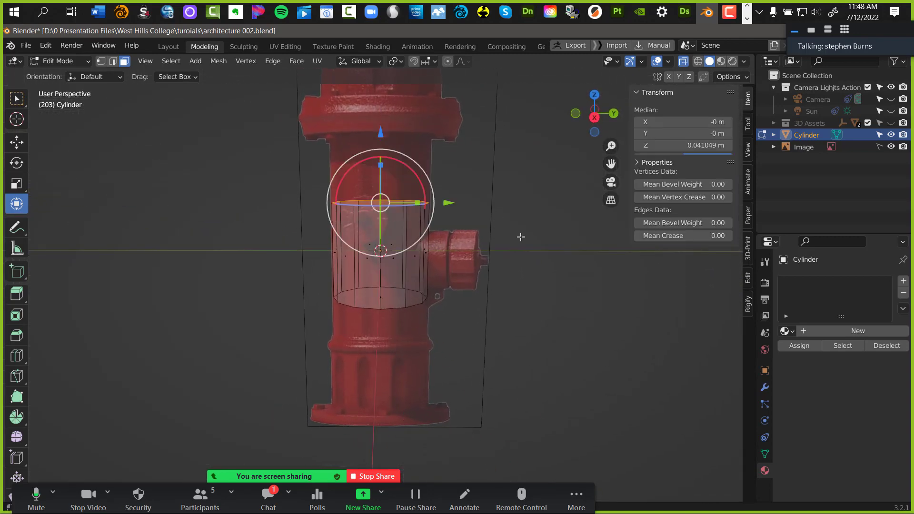
key("KP_3")
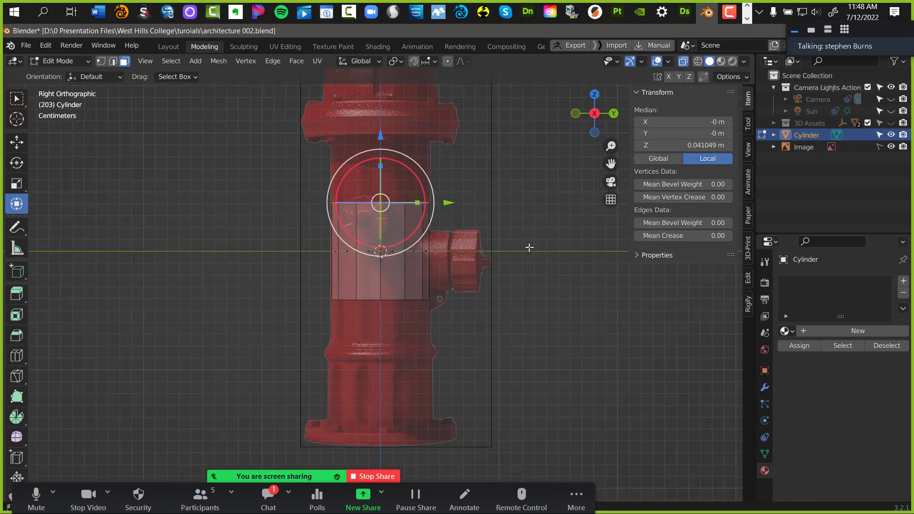
middle_click_drag(517, 215, 509, 323, "shift")
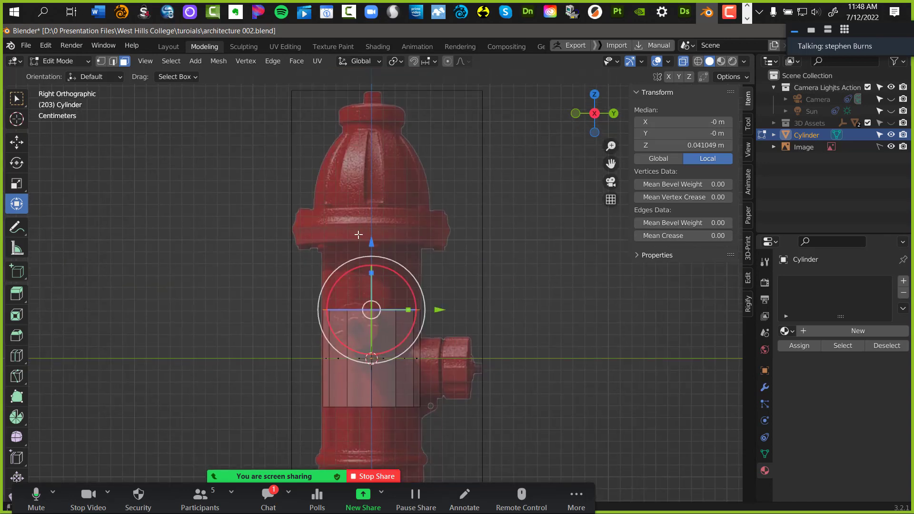
key("g")
key("z")
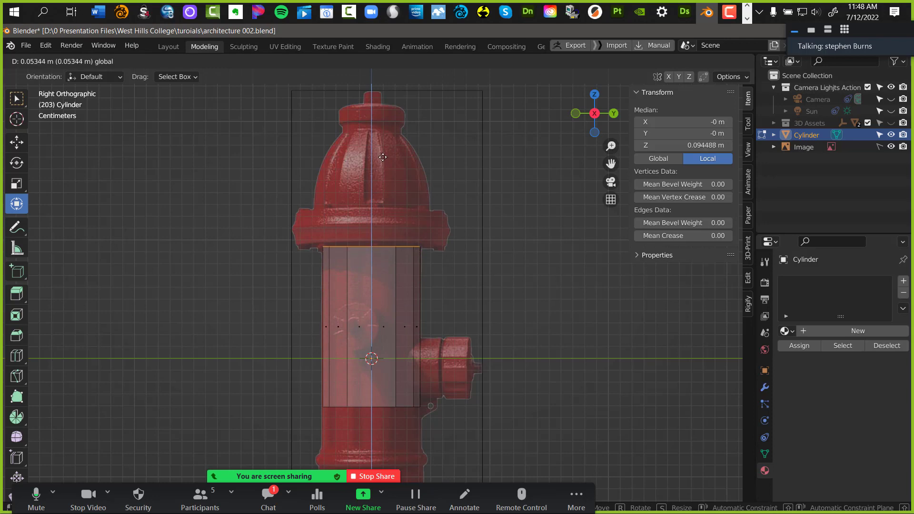
left_click(383, 166)
left_click(506, 246)
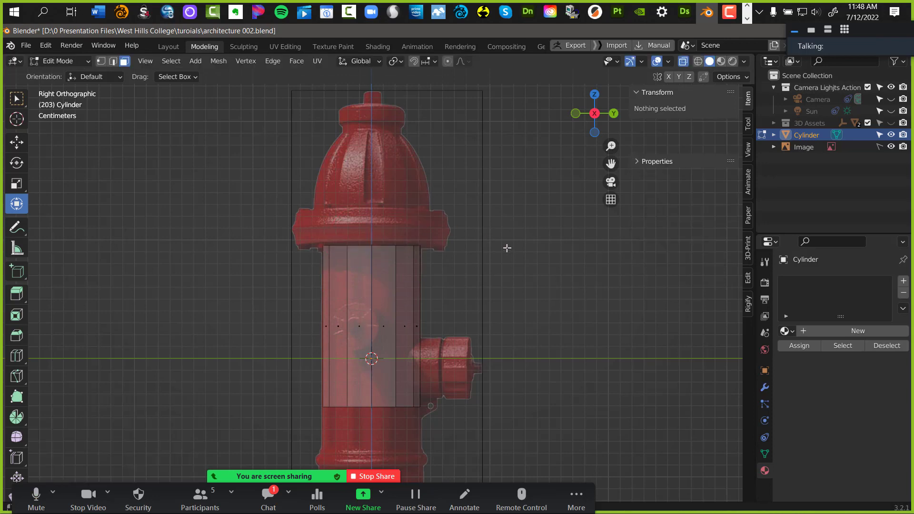
Lower the cylinder's bottom face about 0.106 m along Z to the hydrant's base flange
middle_click_drag(498, 368, 465, 224, "shift")
left_click_drag(264, 230, 441, 324)
key("g")
key("z")
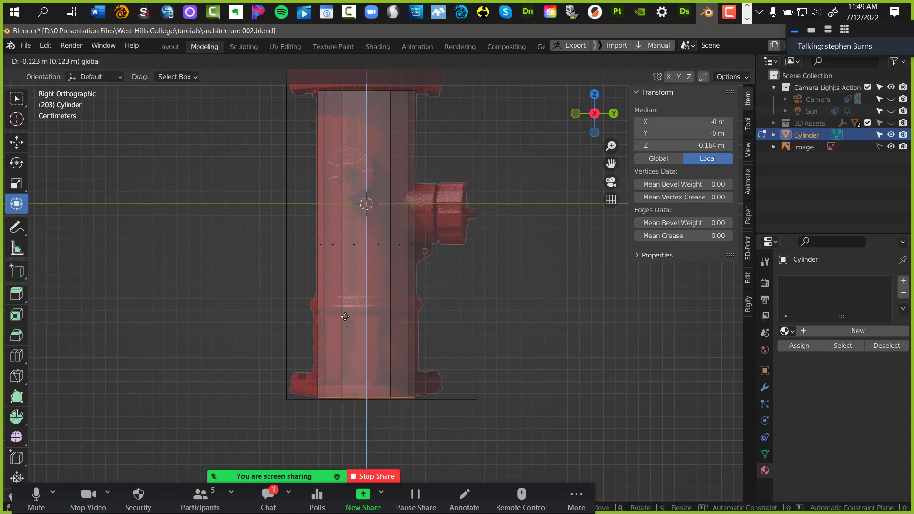
left_click(348, 313)
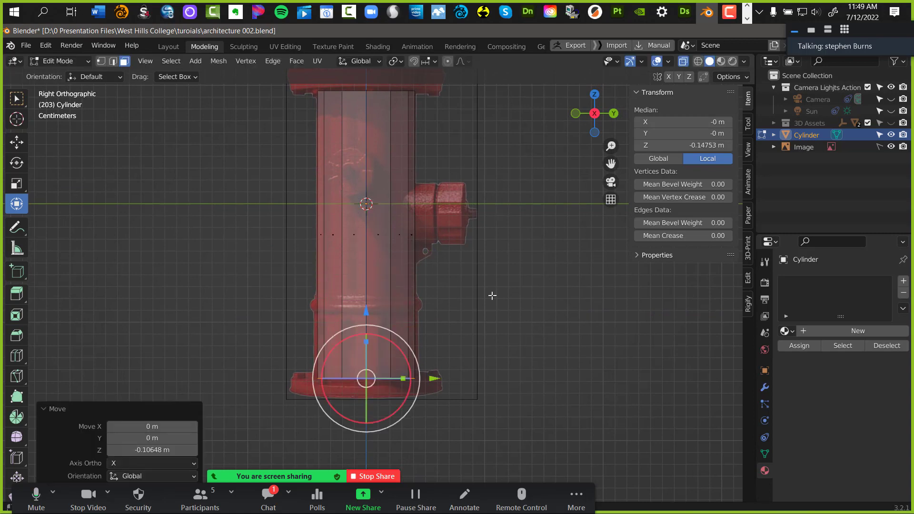
Hide the cylinder, examine the reference hydrant's barrel, base, side outlet and upper flange, and show the cylinder again
middle_click_drag(519, 331, 515, 361, "shift")
scroll(495, 348, "up", 1)
scroll(377, 313, "up", 3)
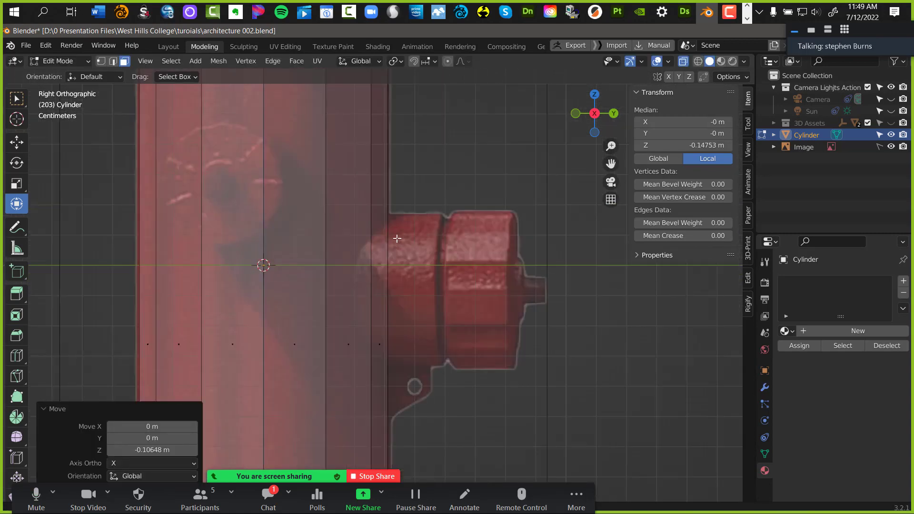
scroll(378, 312, "down", 2)
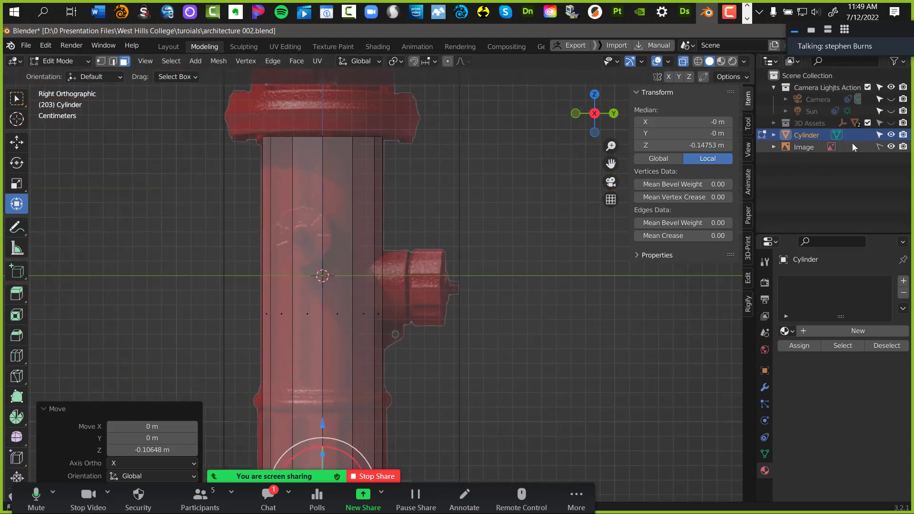
left_click(891, 135)
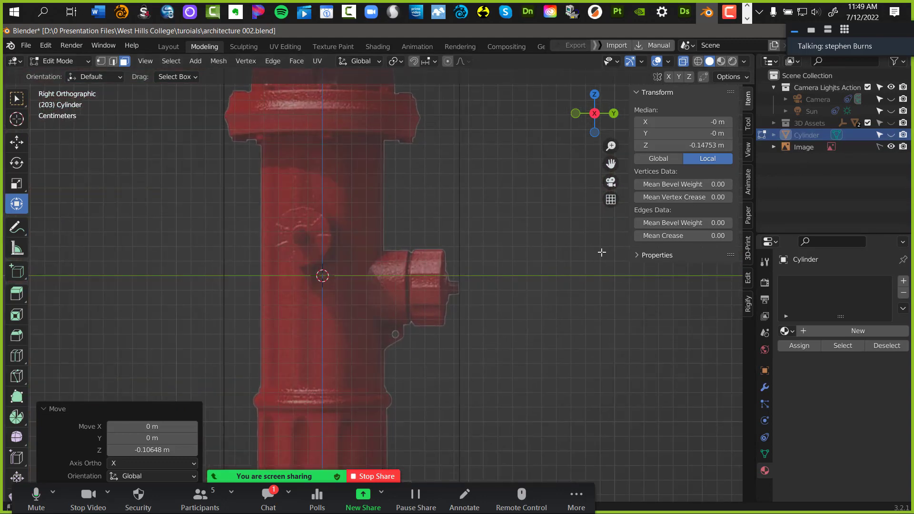
middle_click_drag(441, 253, 477, 167, "shift")
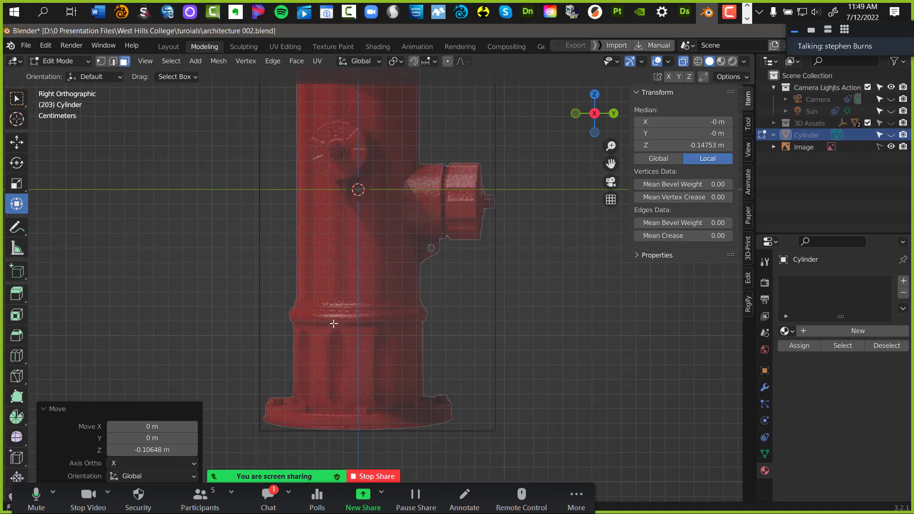
middle_click_drag(424, 261, 419, 444, "shift")
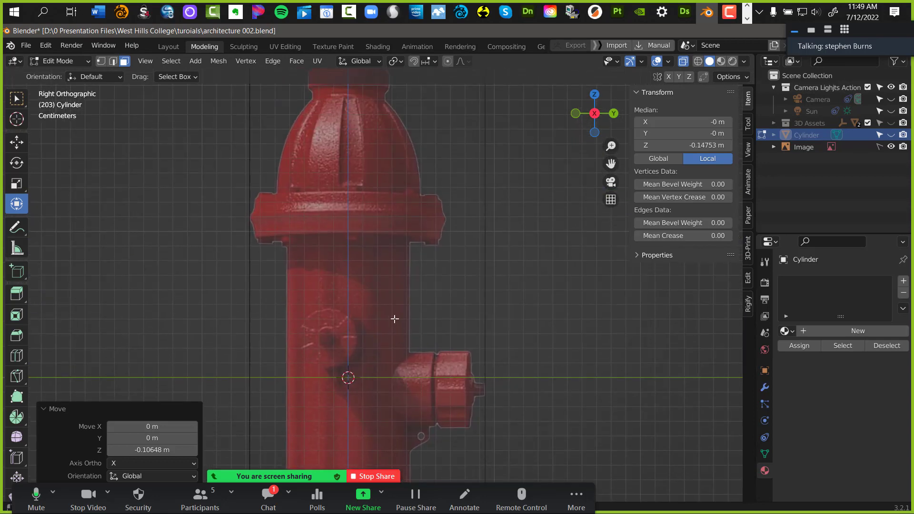
middle_click_drag(388, 256, 429, 279, "shift")
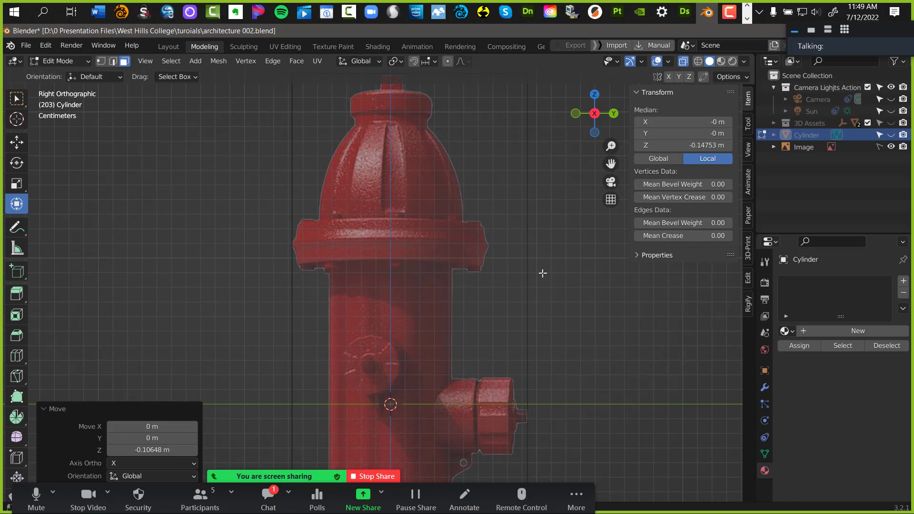
scroll(479, 301, "down", 2)
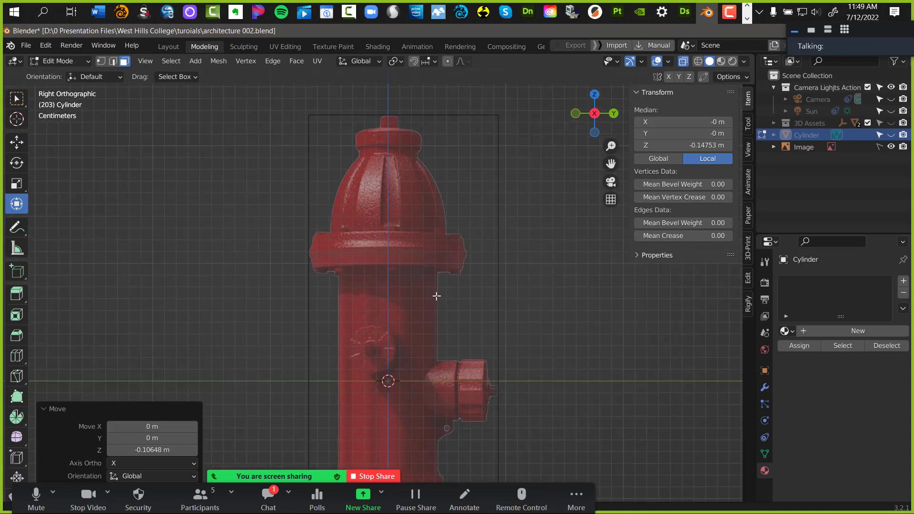
scroll(436, 296, "up", 1)
left_click(889, 134)
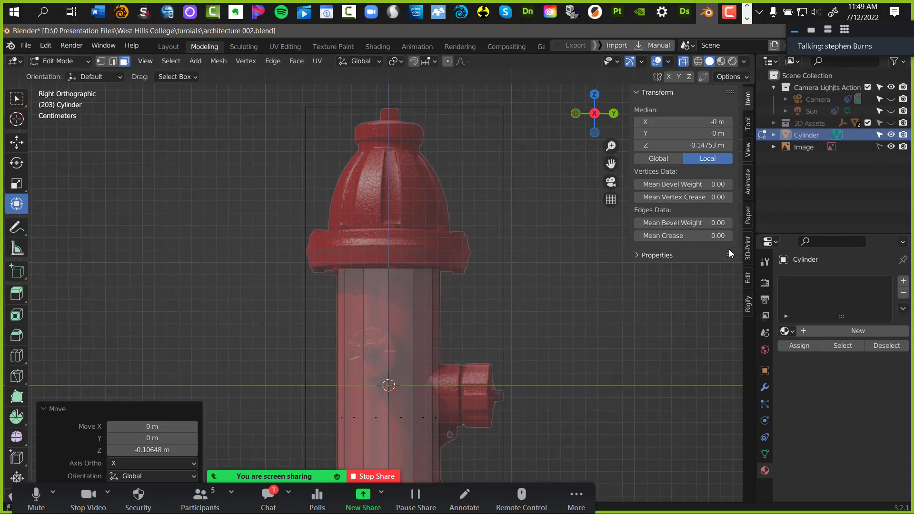
Examine the reference hydrant's bonnet, cap and upper flange against the top of the cylinder
middle_click_drag(461, 286, 431, 292, "shift")
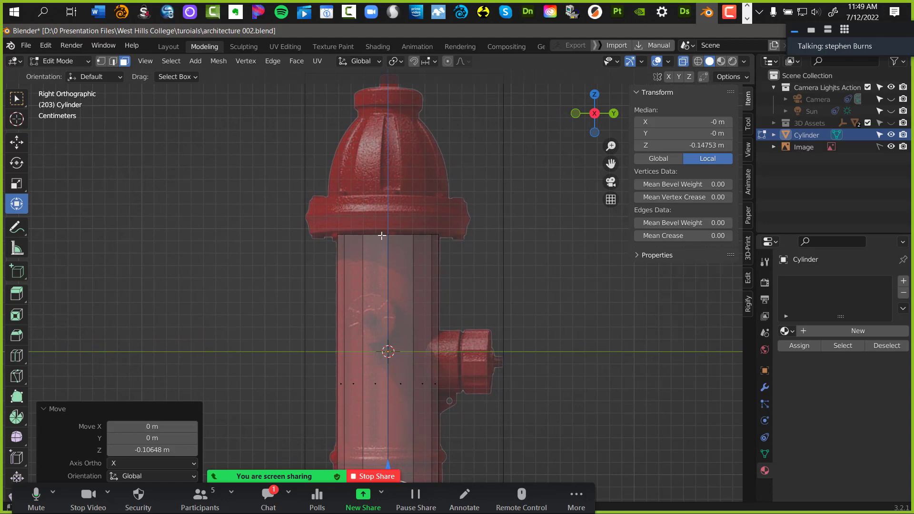
middle_click_drag(419, 201, 466, 461, "shift")
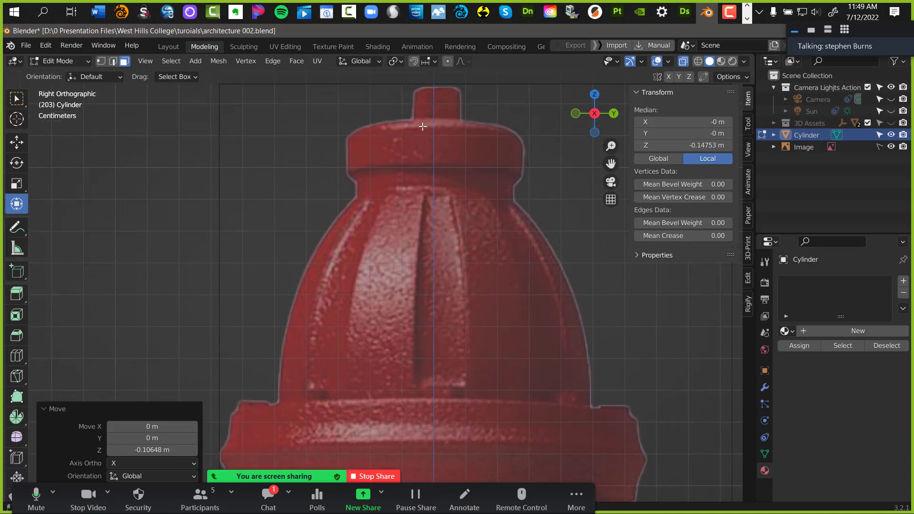
middle_click_drag(512, 257, 375, 282, "ctrl")
scroll(375, 282, "up", 3)
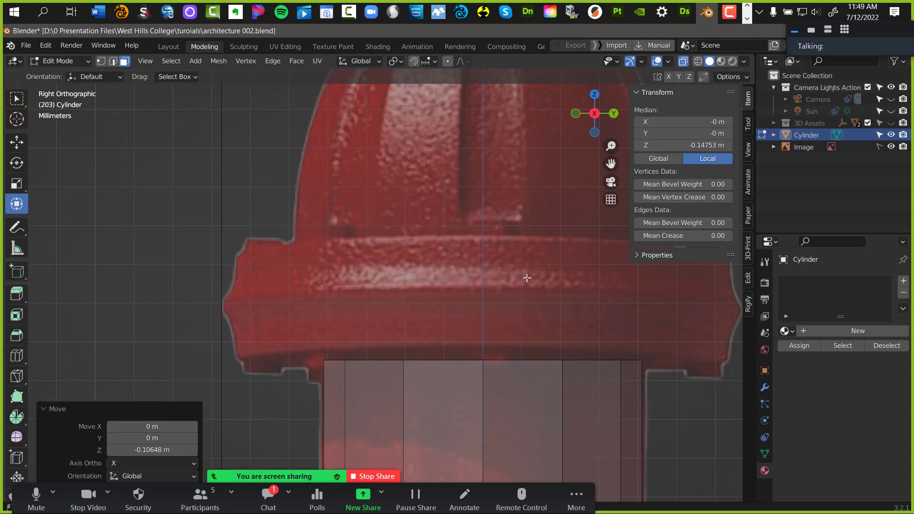
scroll(516, 312, "down", 5)
middle_click_drag(467, 314, 403, 209, "shift")
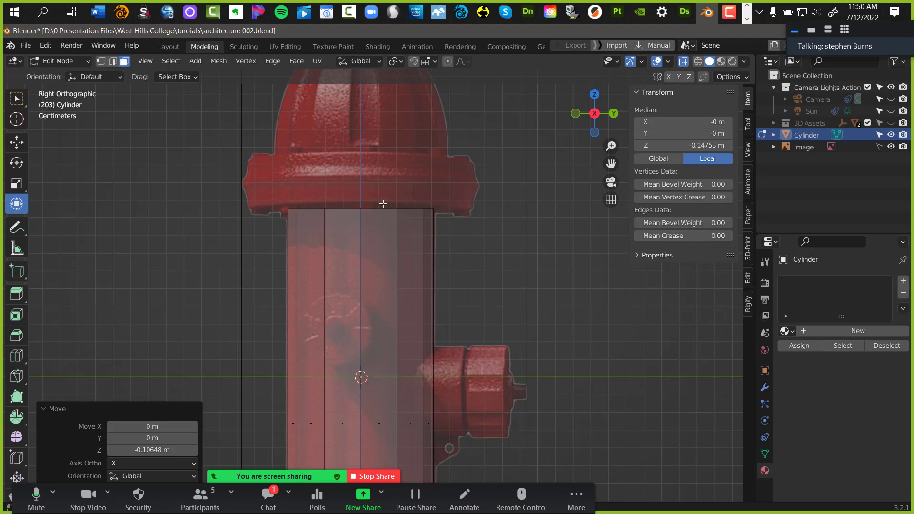
middle_click_drag(434, 192, 446, 219, "shift")
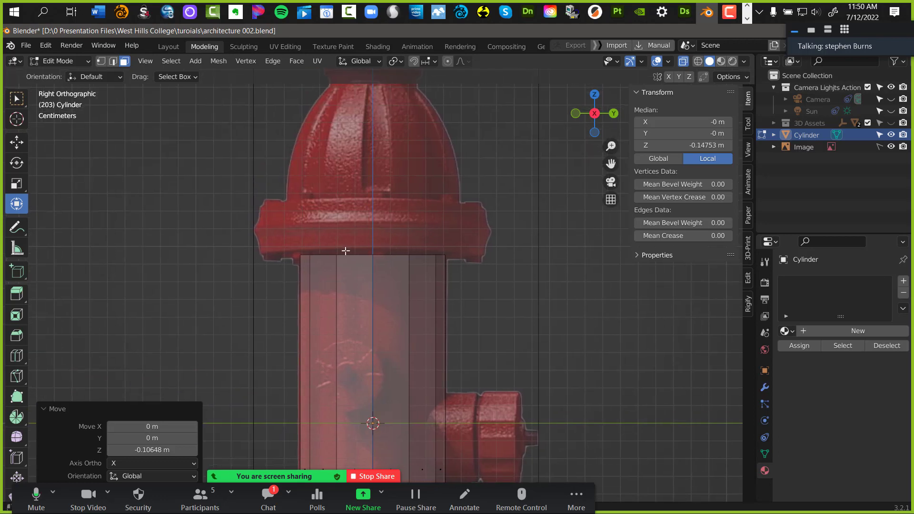
Box-select the cylinder's top face, check it in perspective, and clear the selection
left_click_drag(265, 210, 528, 281)
mouse_move(551, 259)
middle_mouse_down()
mouse_move(538, 273)
mouse_move(530, 357)
mouse_move(551, 252)
mouse_move(543, 259)
middle_mouse_up()
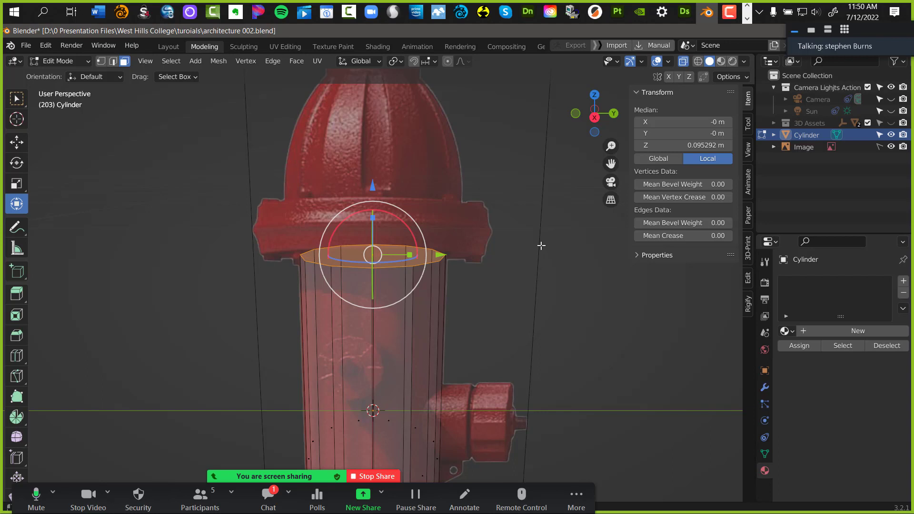
mouse_move(542, 239)
middle_mouse_down()
mouse_move(544, 255)
mouse_move(546, 230)
mouse_move(551, 238)
middle_mouse_up()
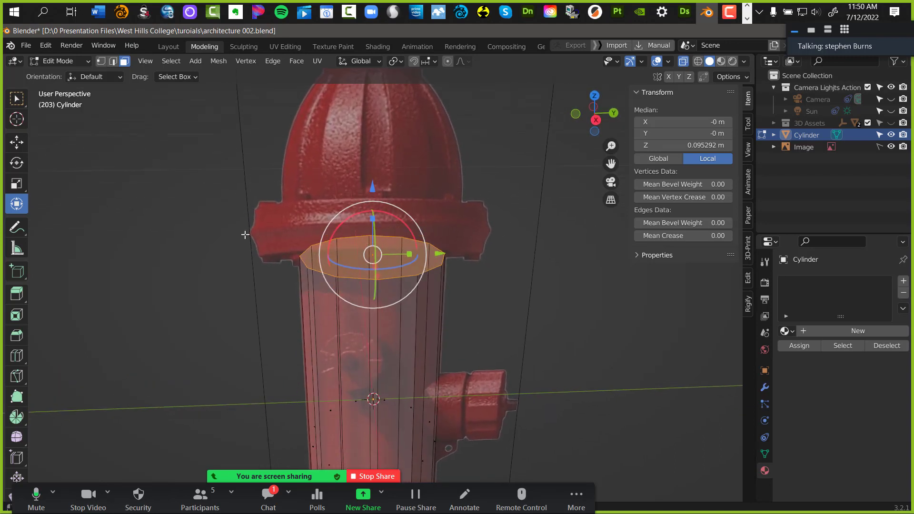
left_click_drag(258, 191, 522, 298)
mouse_move(456, 300)
middle_mouse_down()
mouse_move(442, 315)
mouse_move(441, 291)
mouse_move(424, 315)
mouse_move(465, 294)
middle_mouse_up()
left_click(571, 238)
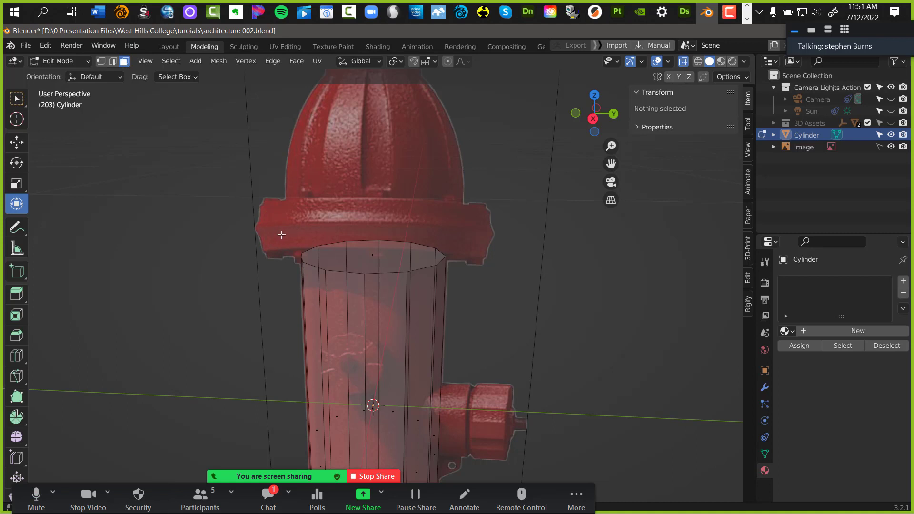
Box-select the cylinder's top face and extrude it in place with a 0 m move
left_click_drag(279, 219, 490, 289)
mouse_move(484, 363)
middle_mouse_down()
mouse_move(476, 308)
mouse_move(569, 316)
mouse_move(548, 370)
mouse_move(495, 373)
mouse_move(492, 382)
mouse_move(467, 376)
mouse_move(452, 385)
mouse_move(465, 394)
mouse_move(514, 365)
mouse_move(498, 338)
mouse_move(483, 358)
mouse_move(490, 379)
middle_mouse_up()
left_click_drag(244, 200, 519, 320)
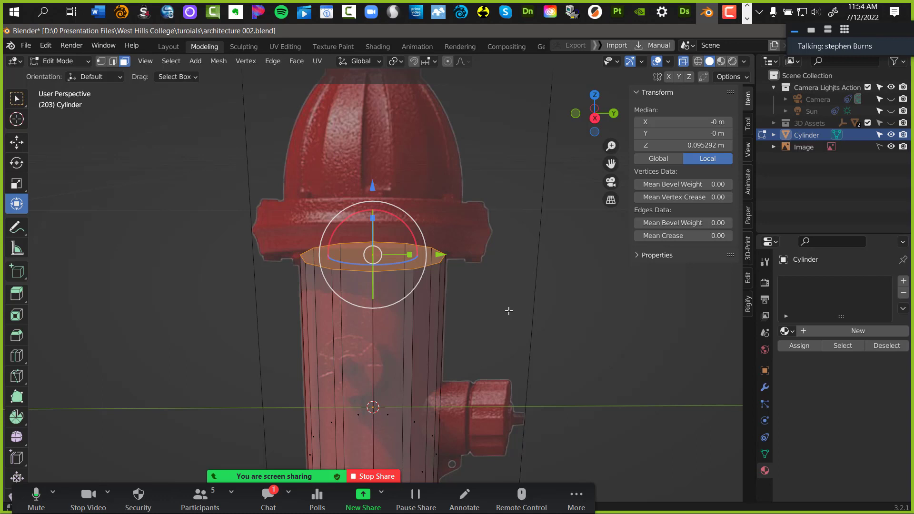
key("e")
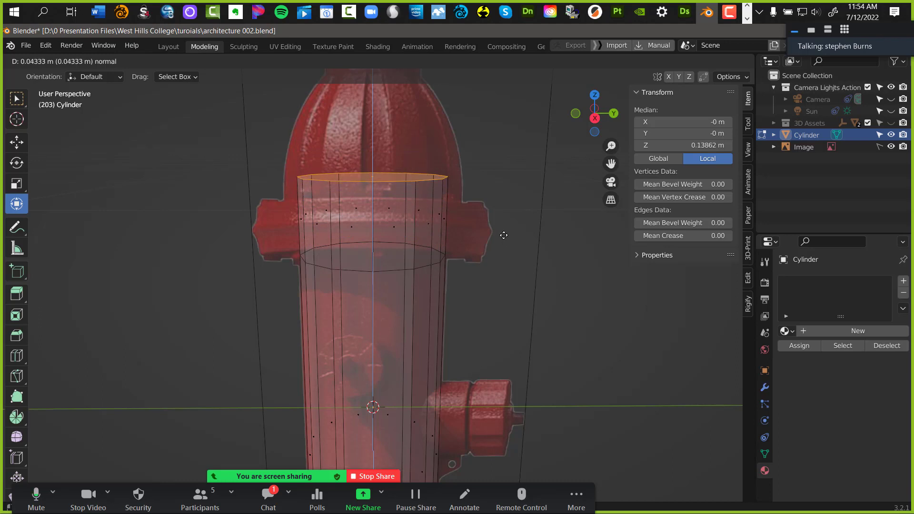
left_click(449, 262)
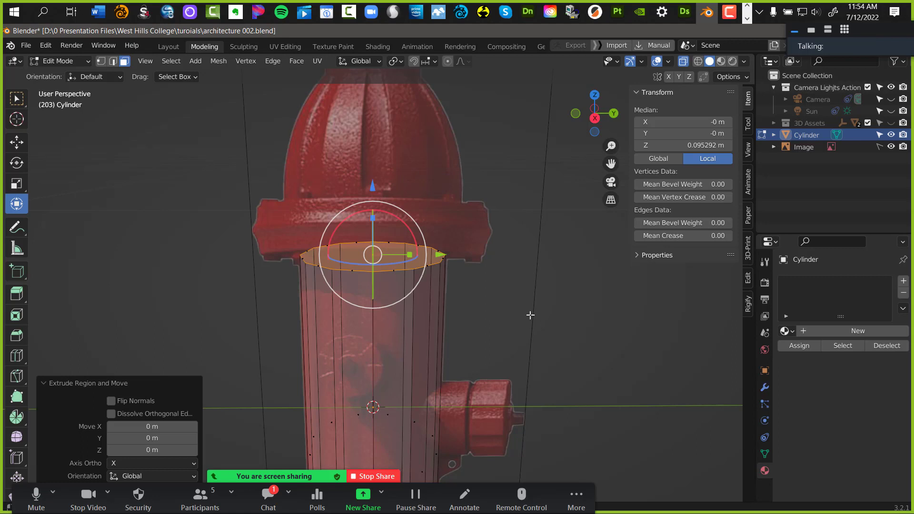
Scale the extruded top face by about 1.54 in right view to match the width of the upper flange's lower edge
key("KP_3")
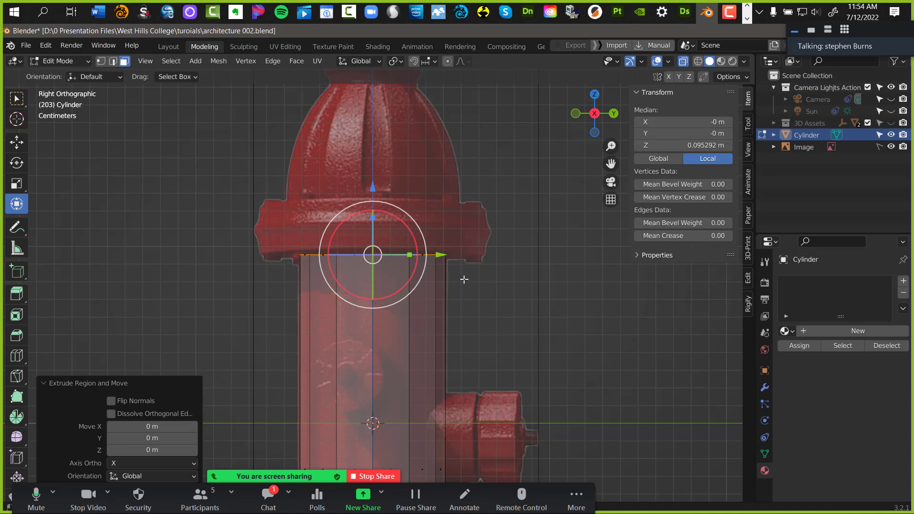
key("s")
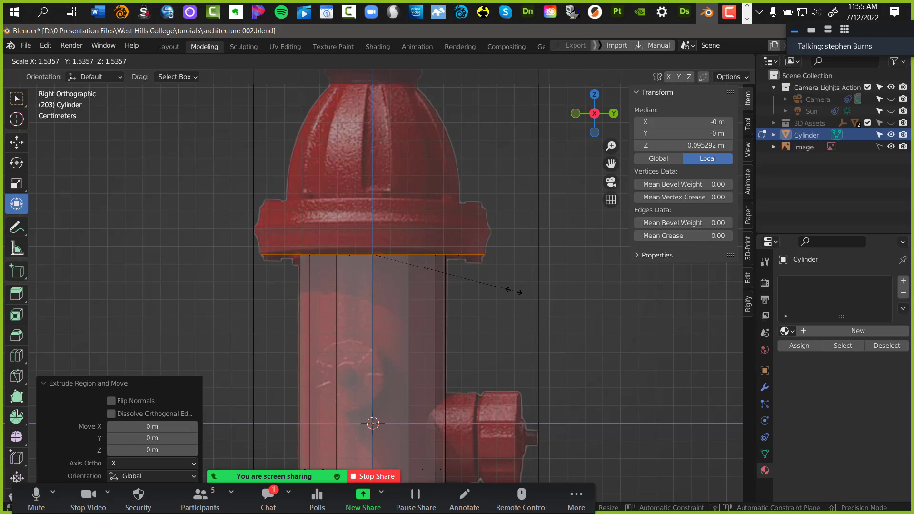
left_click(514, 291)
middle_click_drag(523, 208, 526, 231)
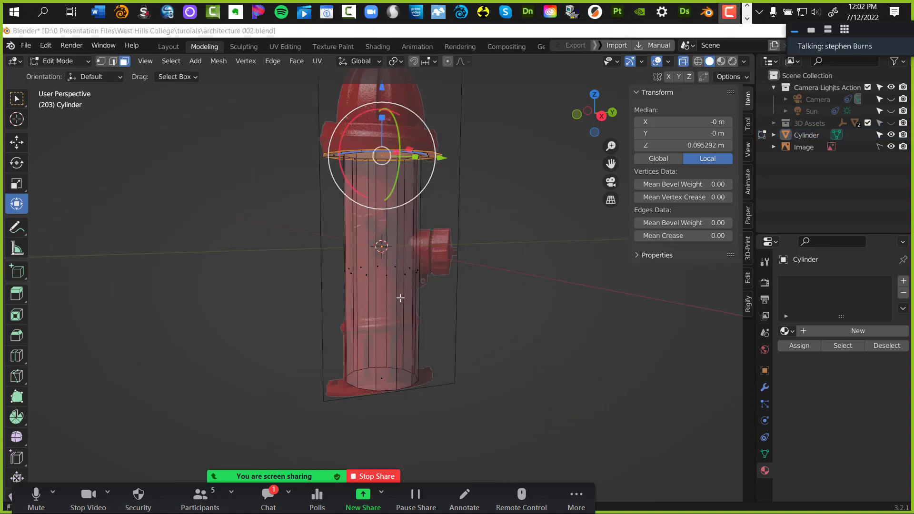
Reselect the widened face at the cylinder's top and extrude it up about 0.016 m to the flange's widest point
left_click_drag(474, 194, 460, 294)
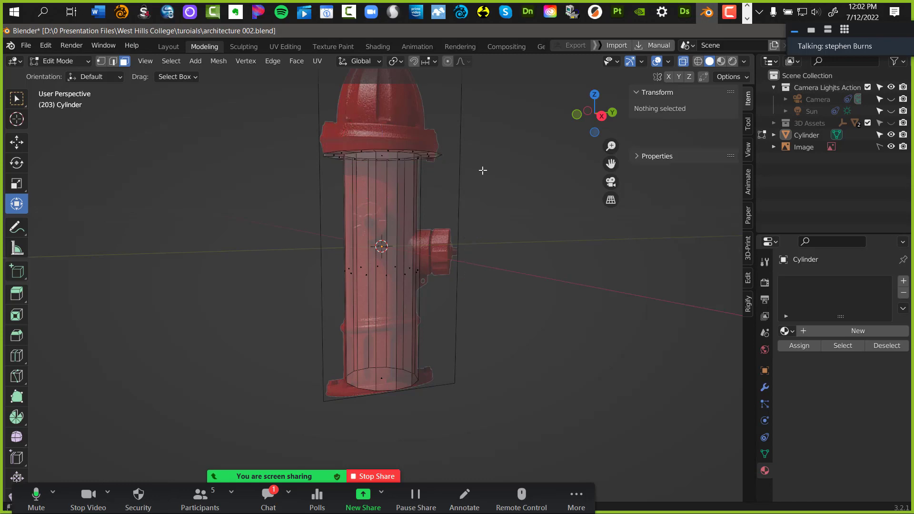
middle_click_drag(481, 169, 504, 265)
scroll(495, 224, "up", 6)
scroll(486, 190, "down", 4)
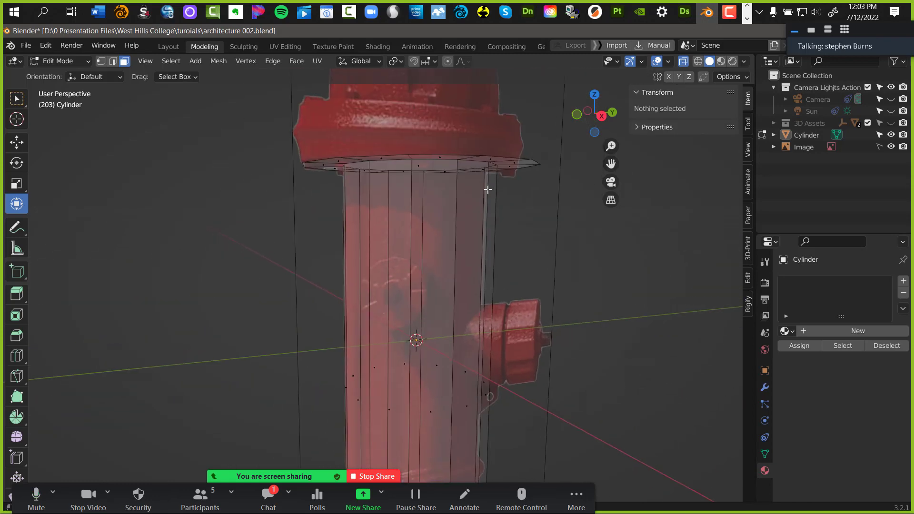
scroll(471, 210, "up", 2)
middle_click_drag(470, 212, 447, 238)
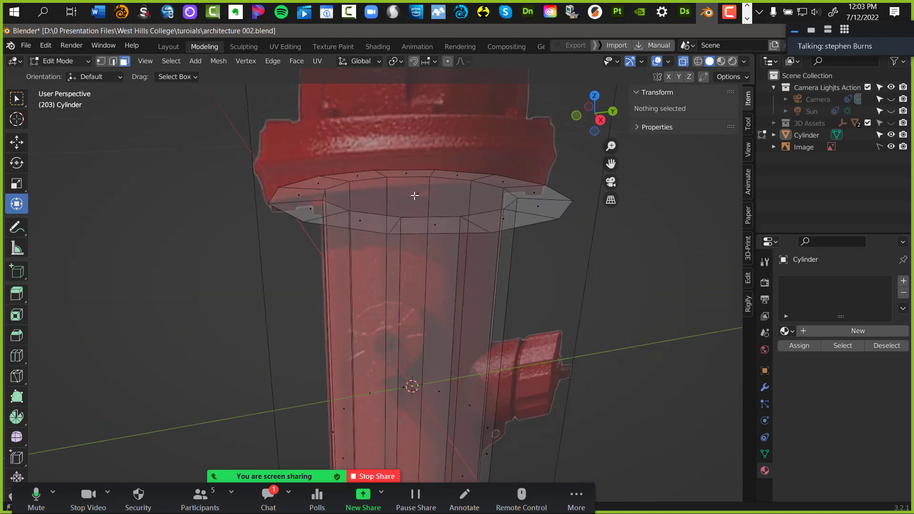
left_click(408, 234, "alt")
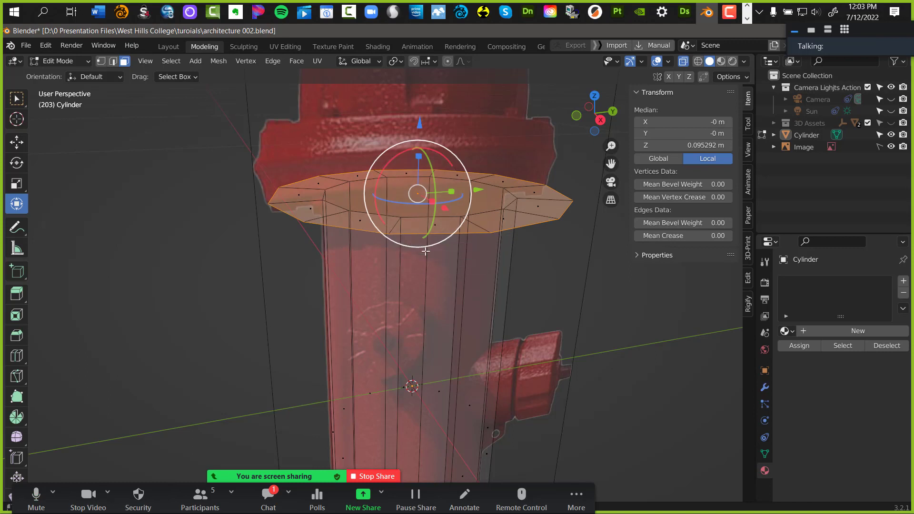
key("KP_3")
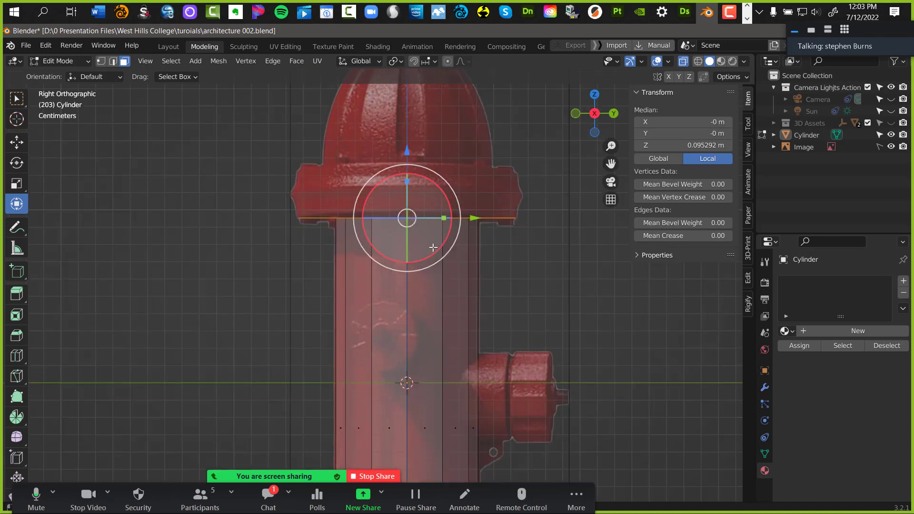
key("e")
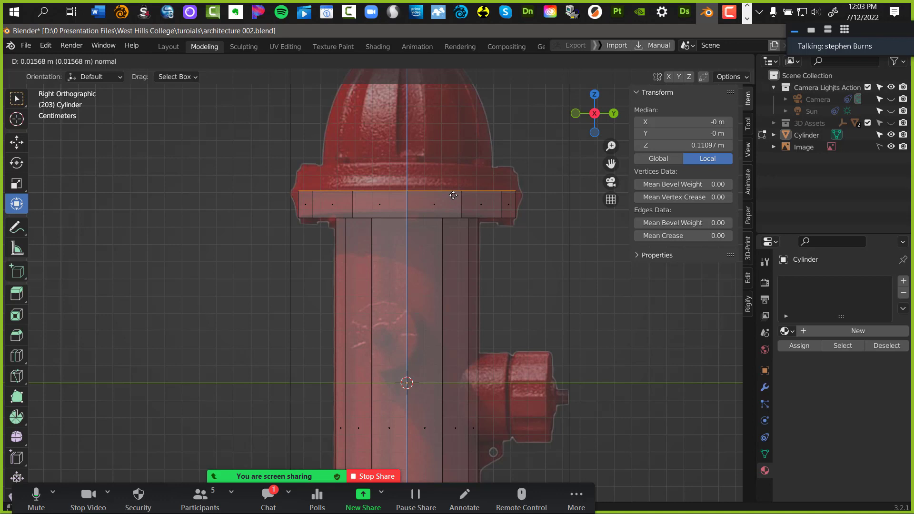
left_click(453, 195)
Scale the raised top face by 1.085 to flare it to the flange's outline, and deselect it
key("s")
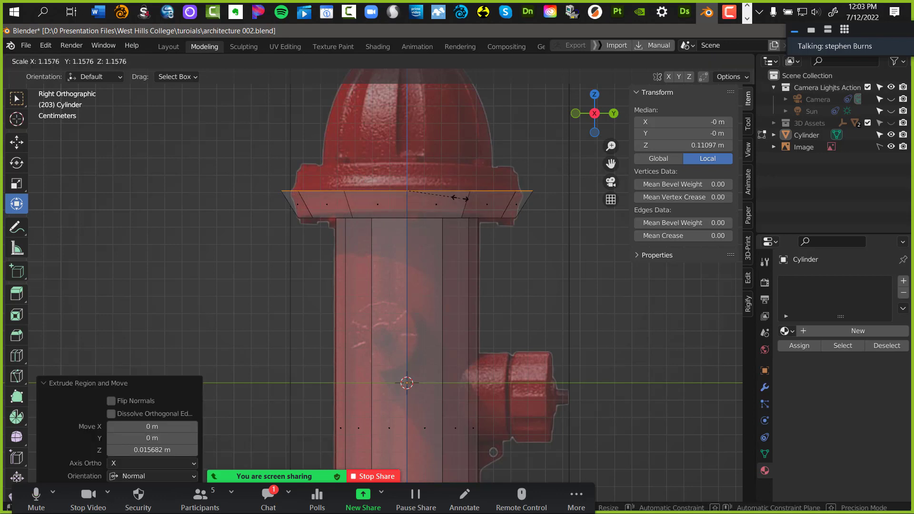
left_click(456, 197)
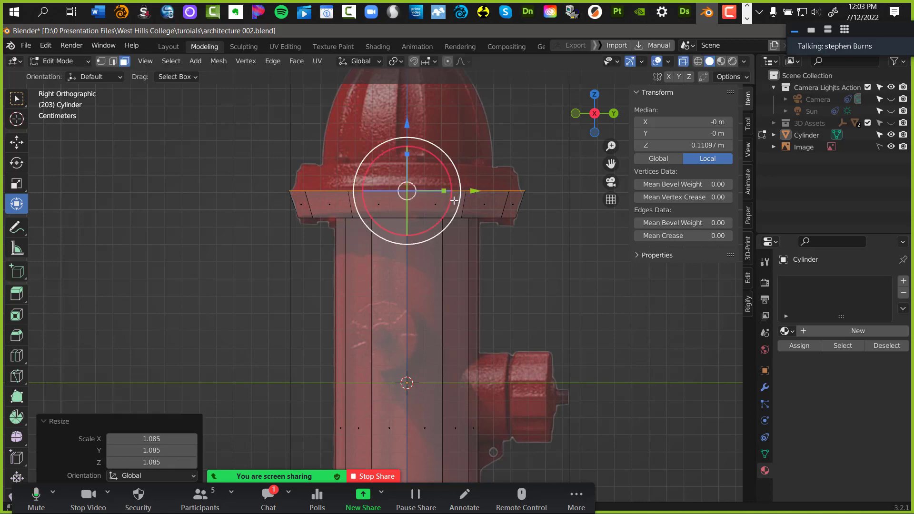
scroll(497, 226, "up", 2)
scroll(562, 198, "up", 2)
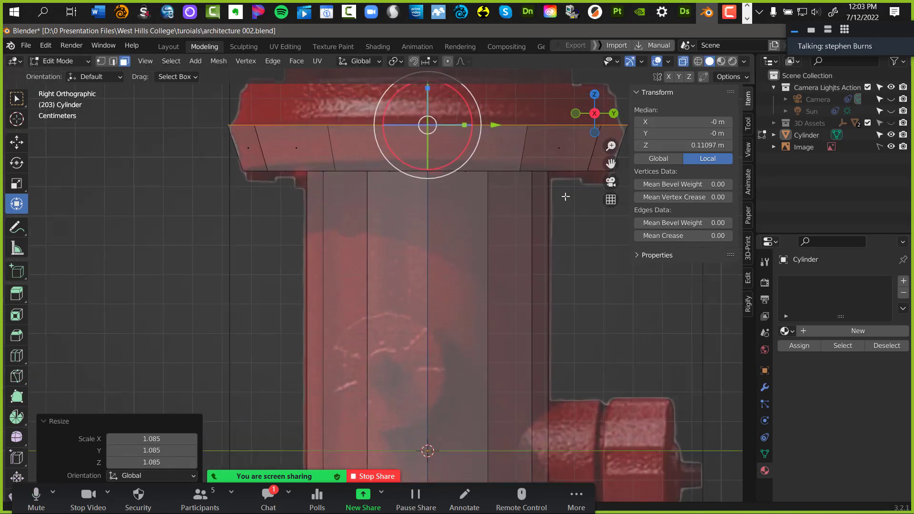
middle_click_drag(514, 242, 433, 373, "shift")
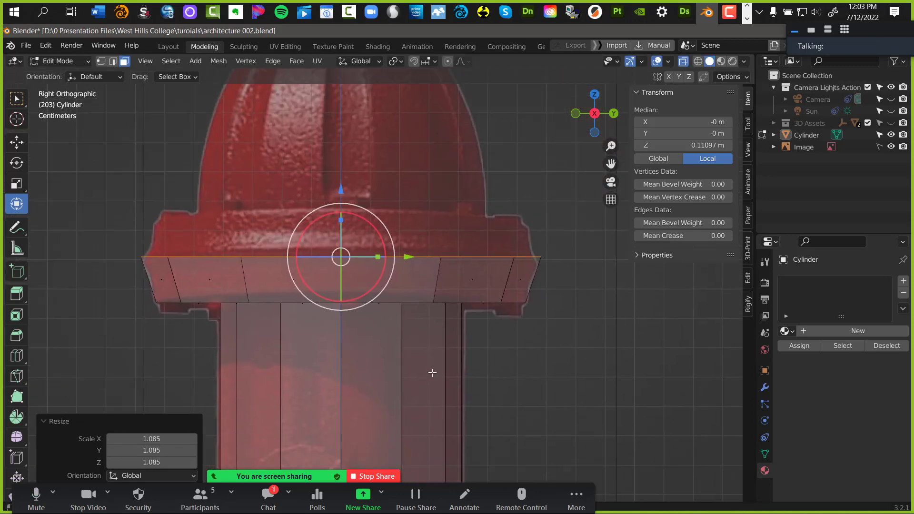
left_click(498, 426)
scroll(498, 426, "down", 6, "shift")
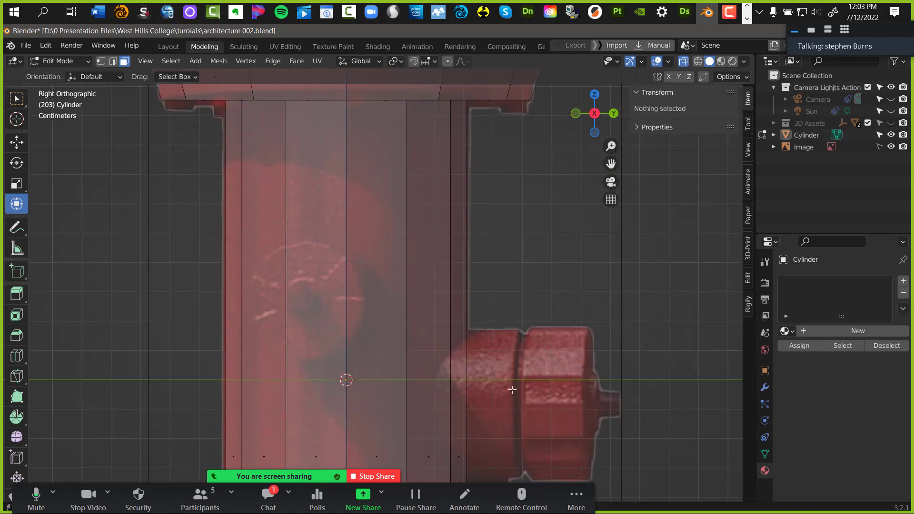
Extrude the cylinder's bottom face in place and scale it by 1.563 to match the base flange's width in the reference
scroll(512, 390, "down", 10, "shift")
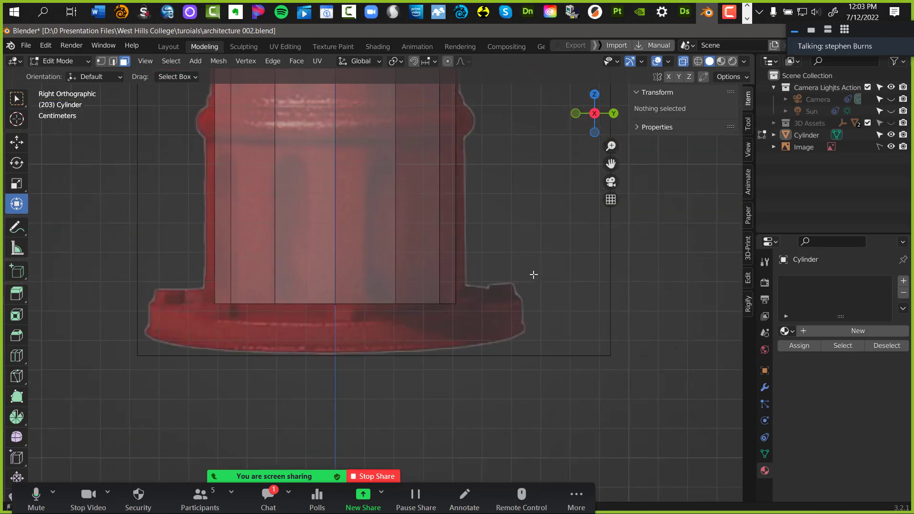
middle_click_drag(534, 274, 588, 271, "shift")
left_click(336, 307)
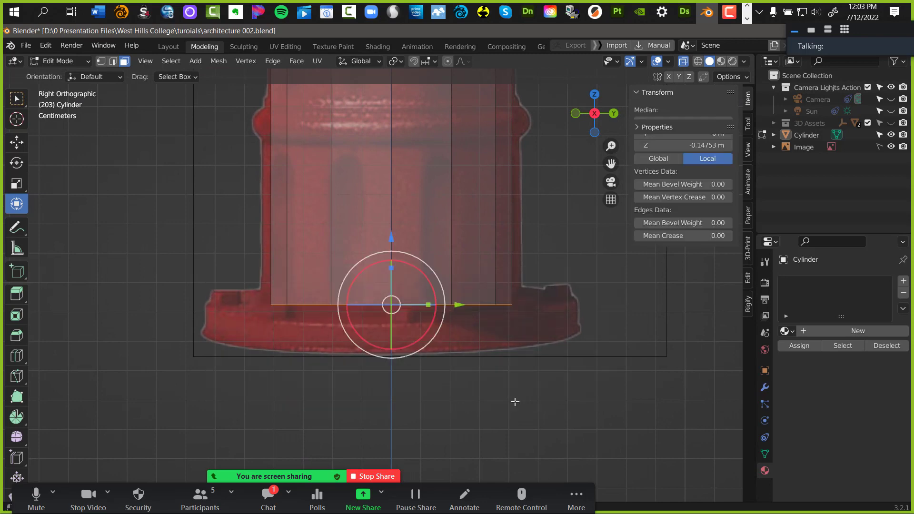
key("e")
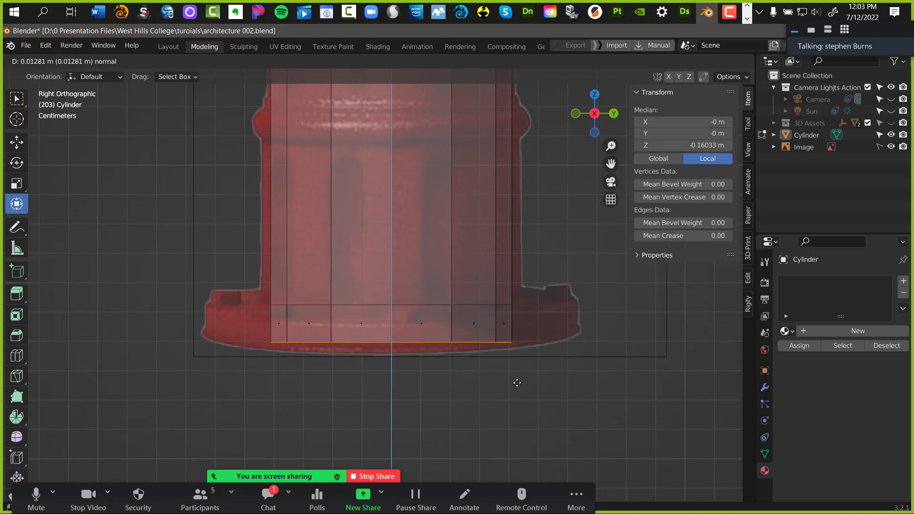
right_click(541, 367)
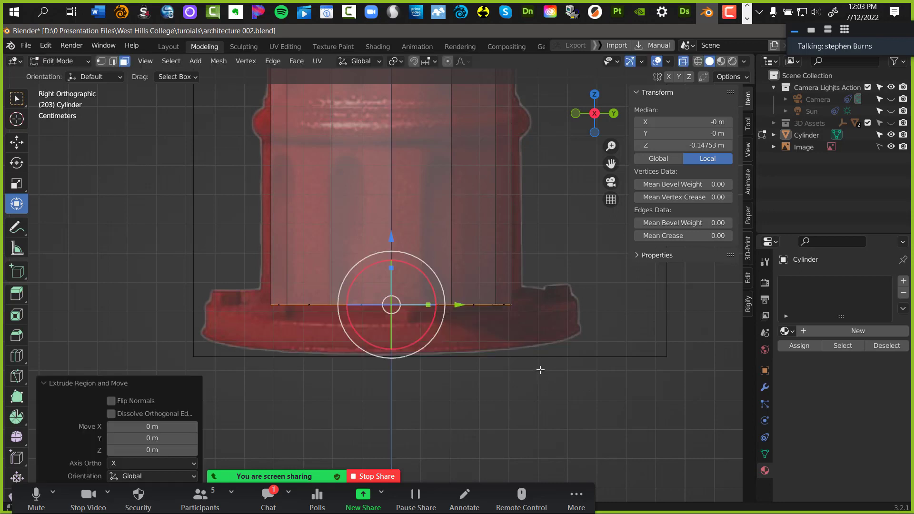
key("s")
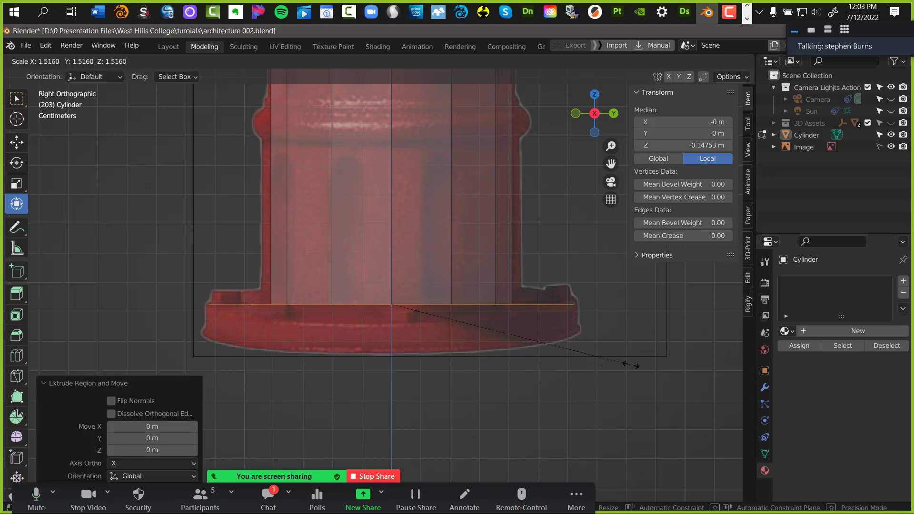
left_click(638, 364)
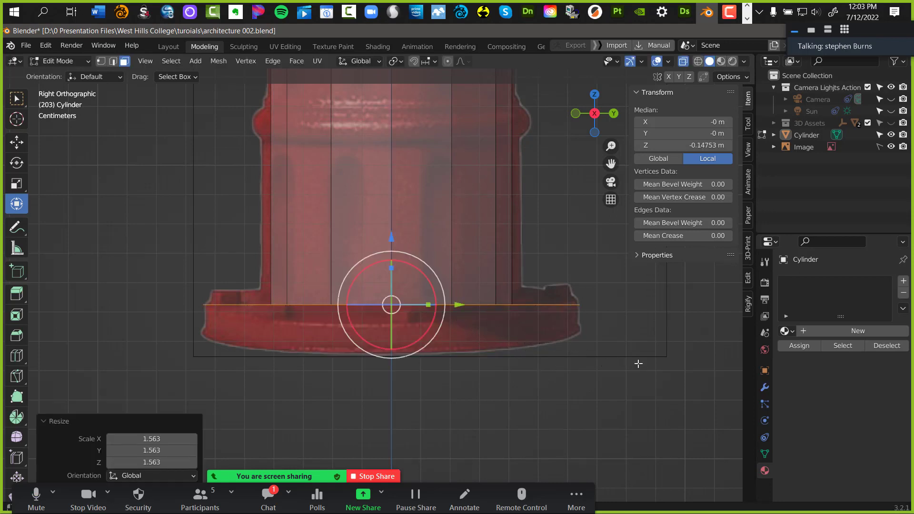
key("s")
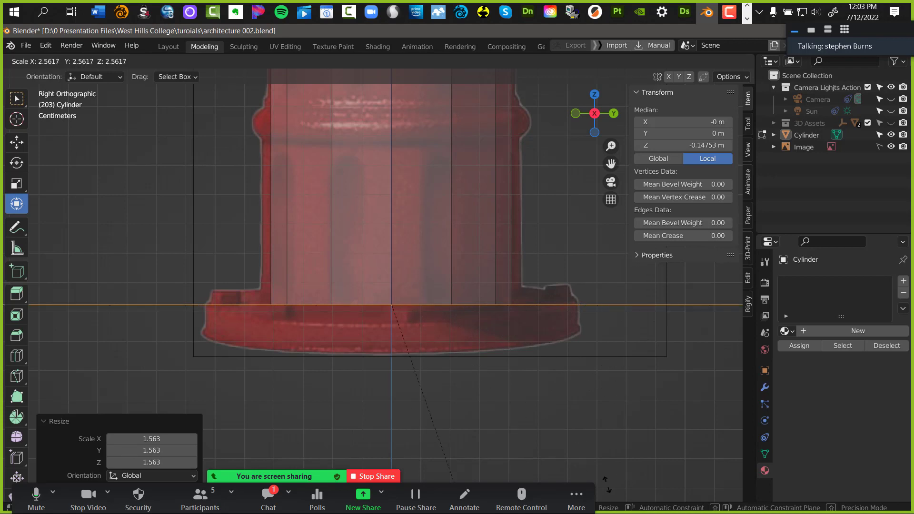
left_click(593, 382)
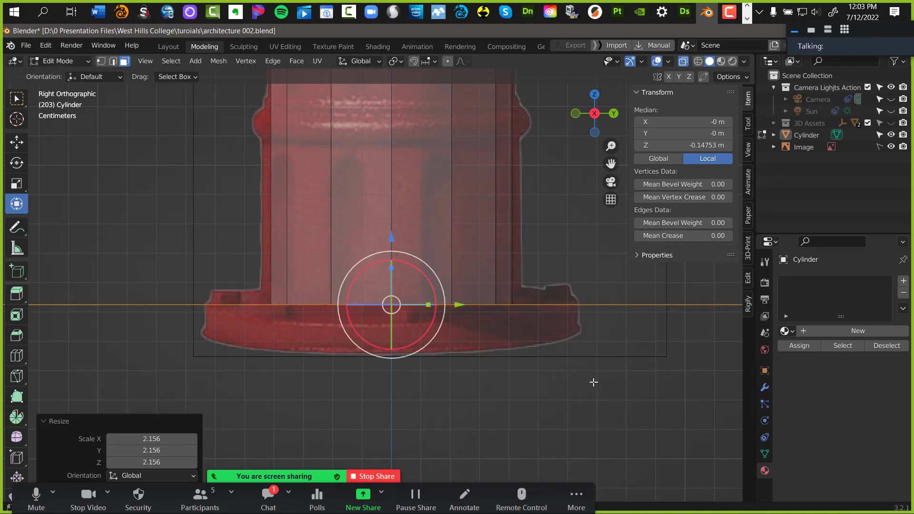
key("ctrl+z")
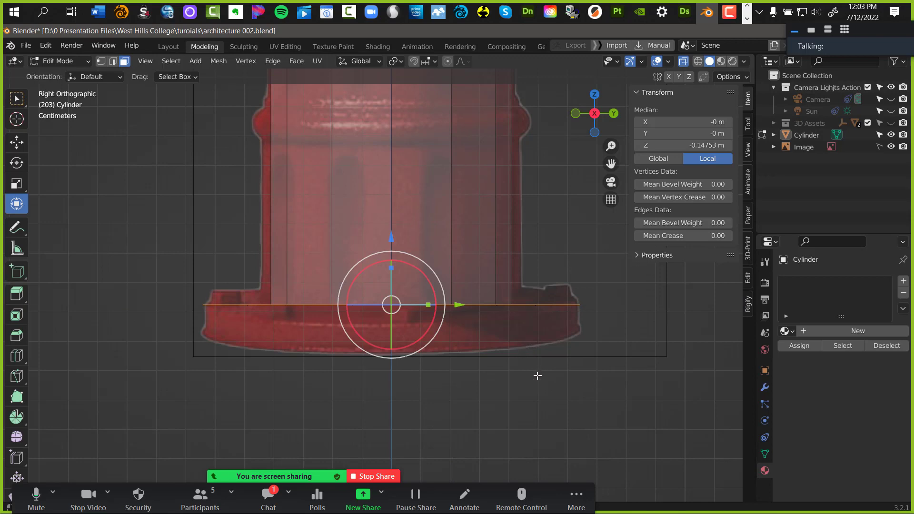
Extrude the widened bottom face down about 0.014 m in right view to form the base flange, and deselect it
middle_click_drag(537, 376, 545, 394)
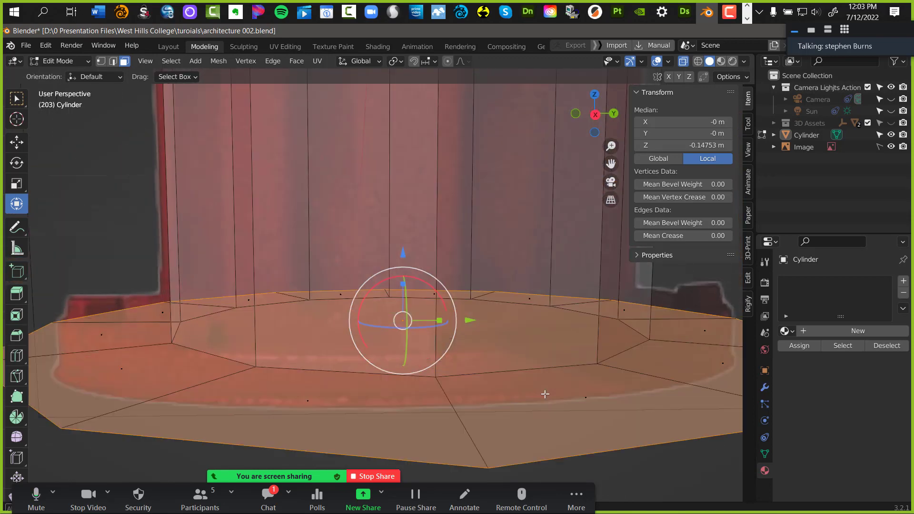
key("KP_3")
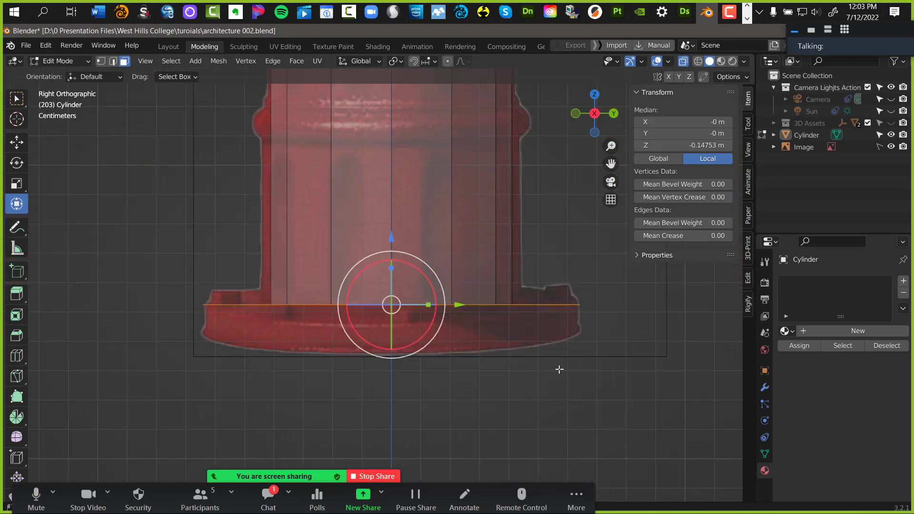
key("e")
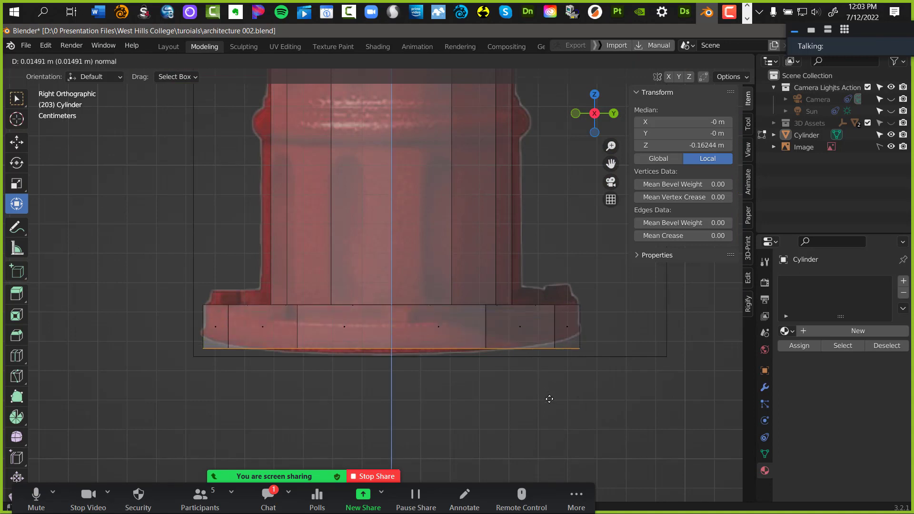
left_click(549, 399)
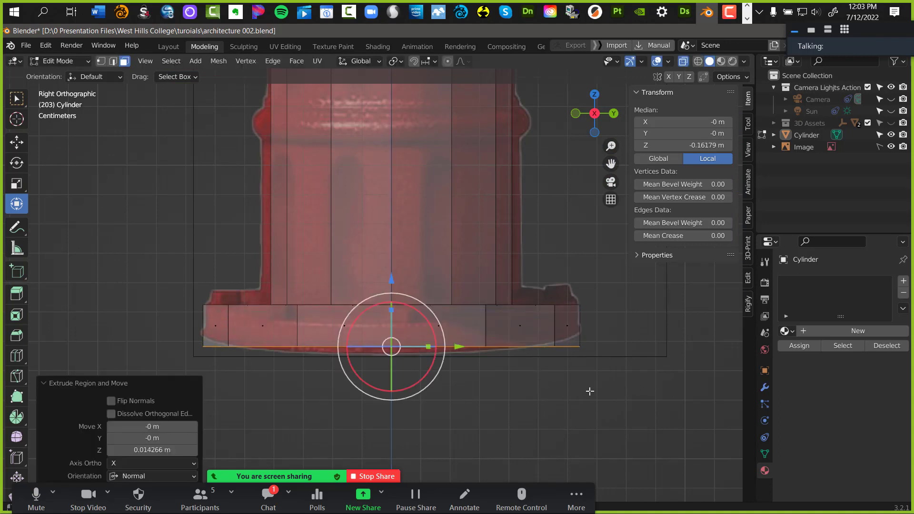
scroll(590, 391, "down", 6)
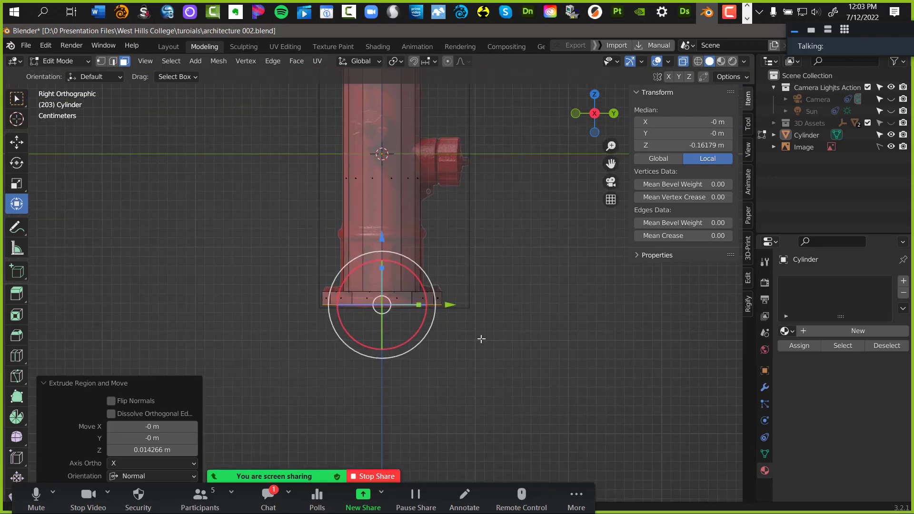
middle_click_drag(486, 306, 504, 382, "shift")
middle_click_drag(412, 208, 557, 284)
left_click(483, 310)
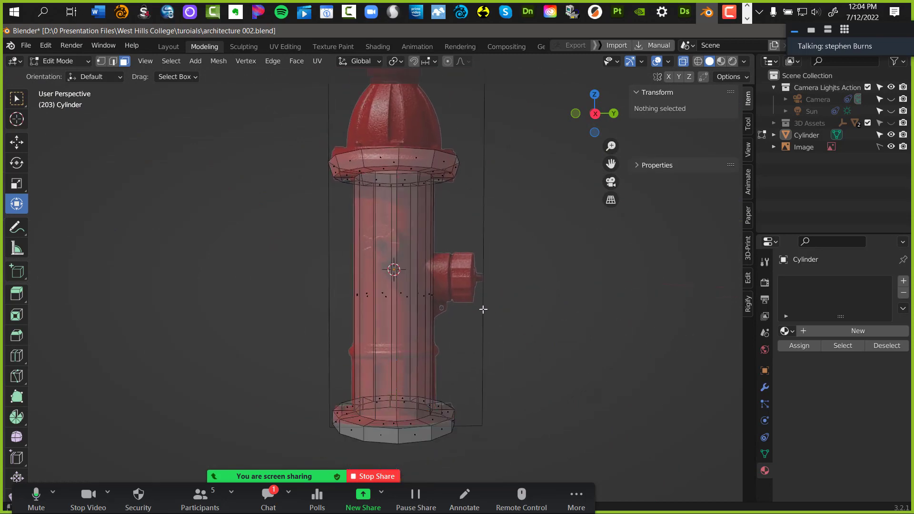
middle_click_drag(483, 309, 438, 193)
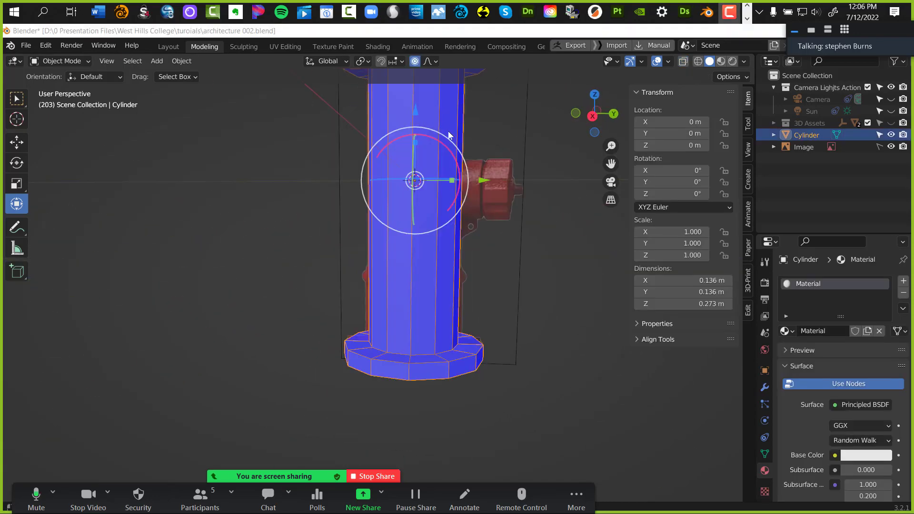
Stop sharing the screen in Zoom and maximize the meeting window
left_click(378, 497)
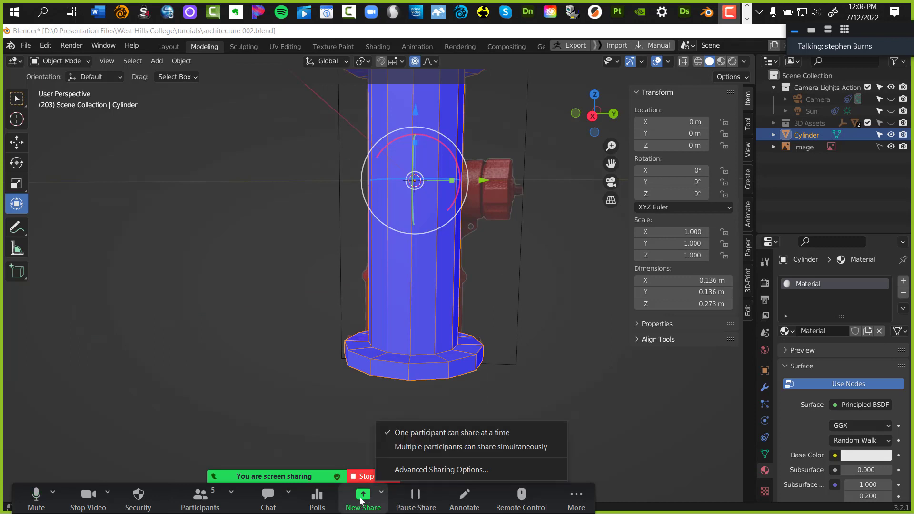
left_click(372, 476)
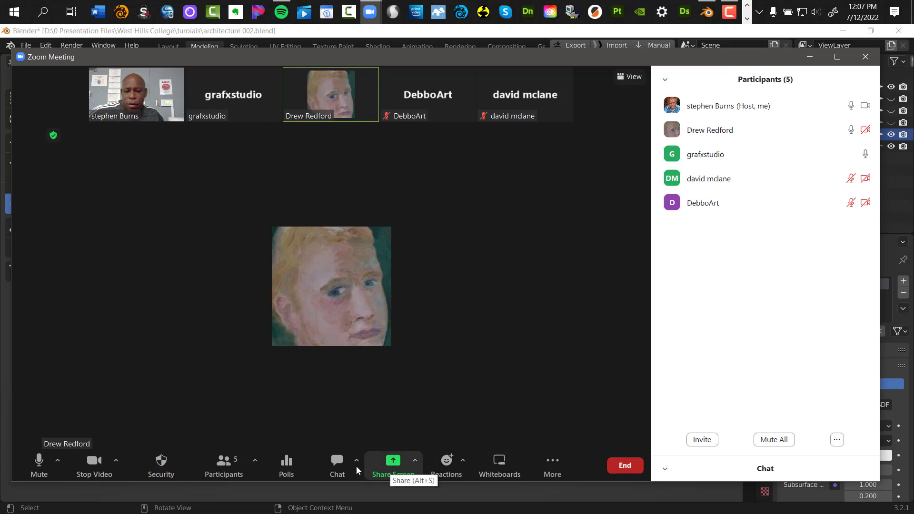
left_click(335, 469)
left_click(336, 469)
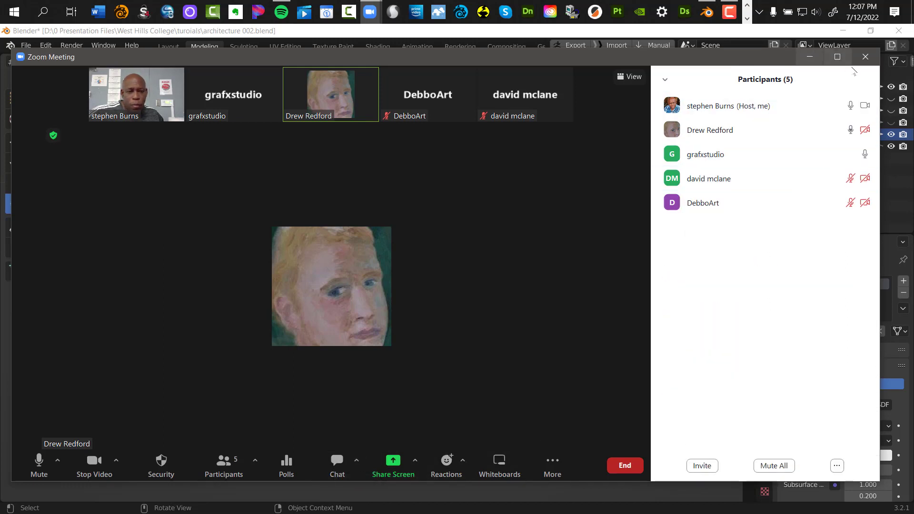
left_click(836, 58)
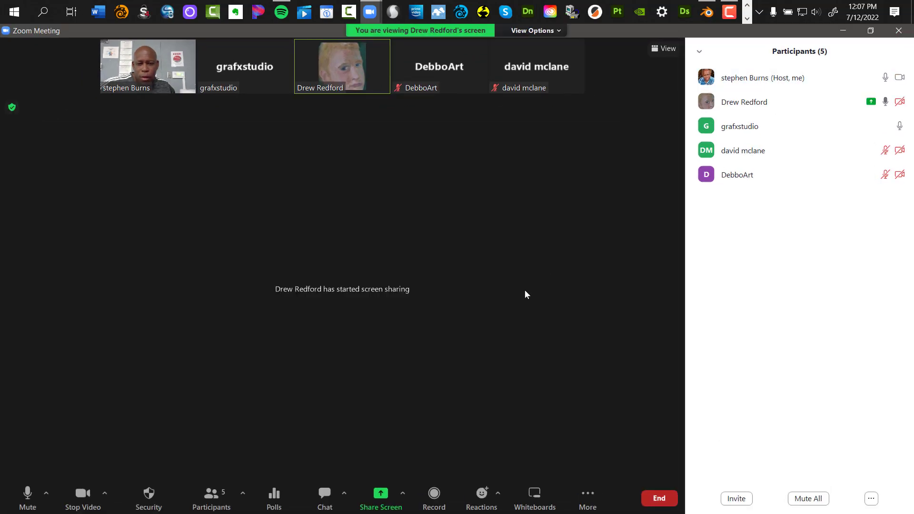
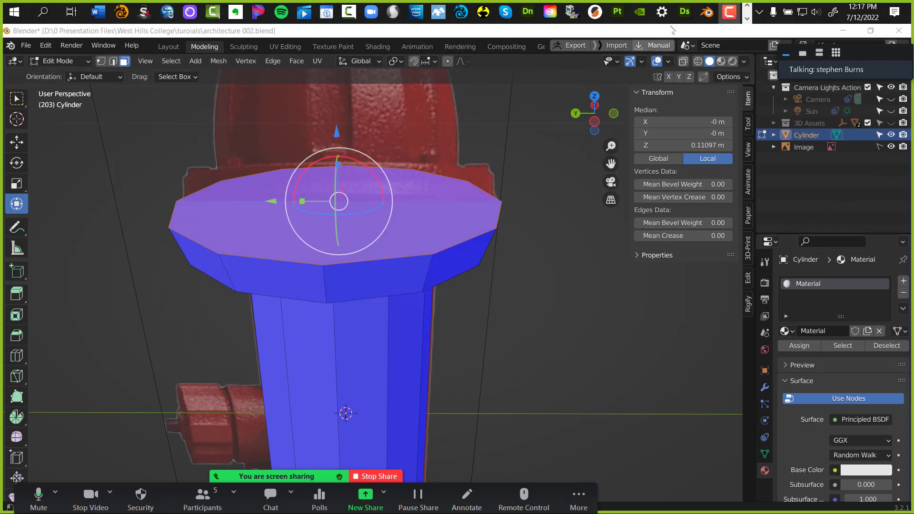
double_click(664, 25)
middle_click_drag(426, 329, 323, 223)
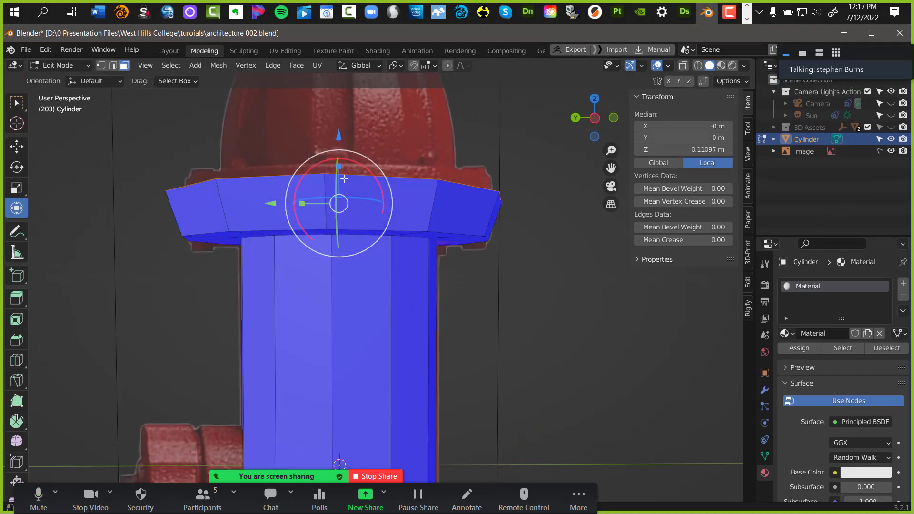
middle_click_drag(500, 259, 511, 278)
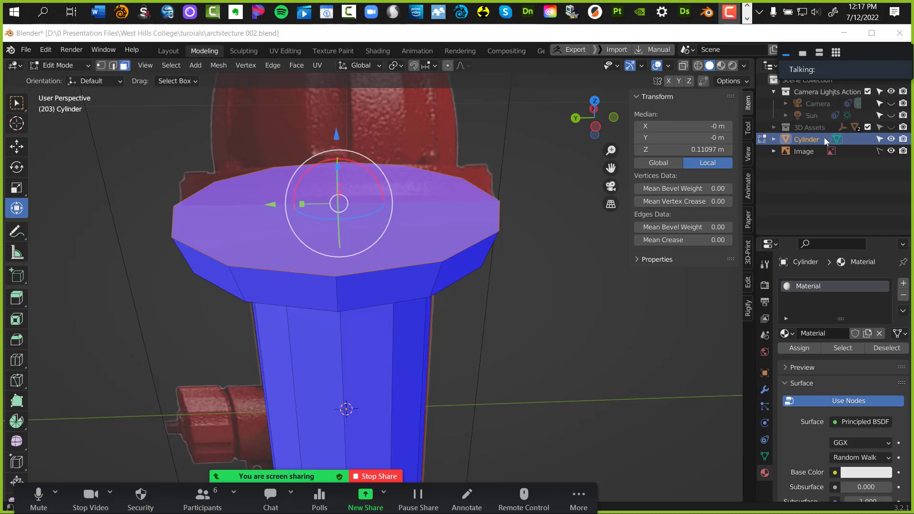
Rename the Cylinder object to "hy"
double_click(806, 139)
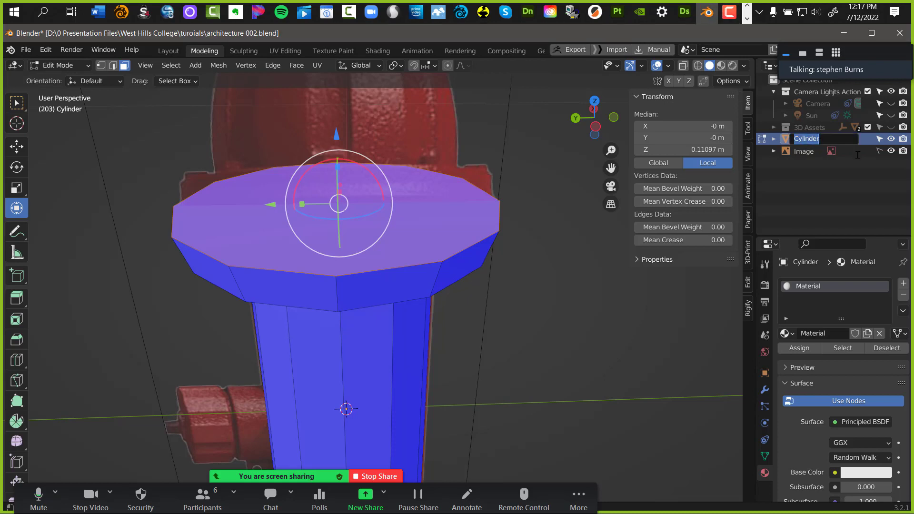
type("hy")
key("Return")
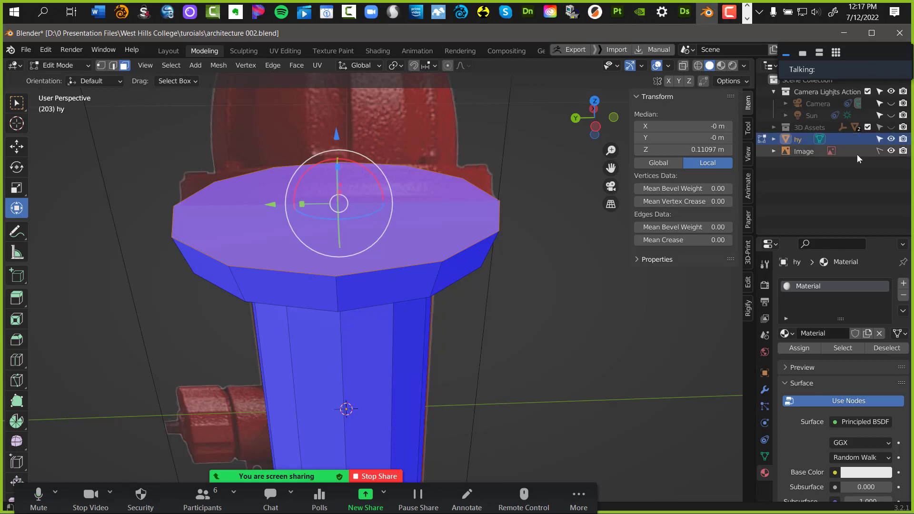
Rename the hy object to "hydra" and the reference image object below it to "nt"
double_click(804, 139)
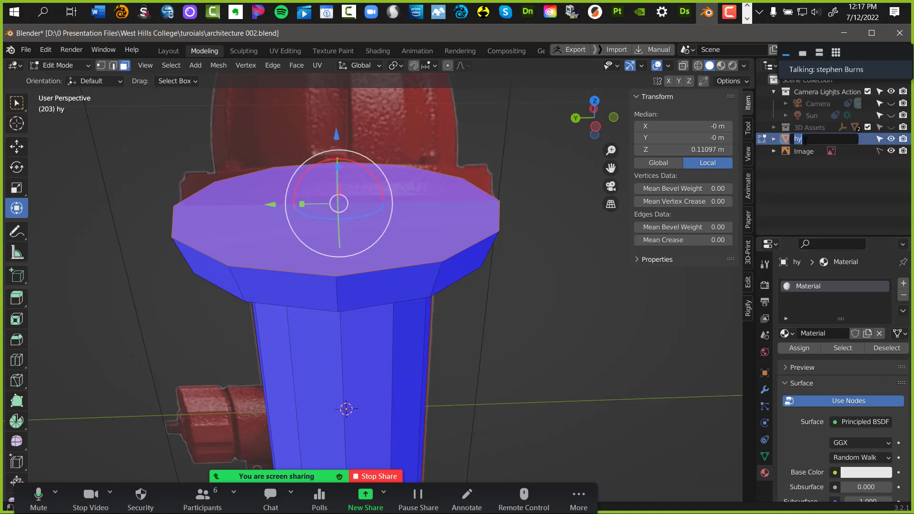
type("hydra")
key("Tab")
type("nt")
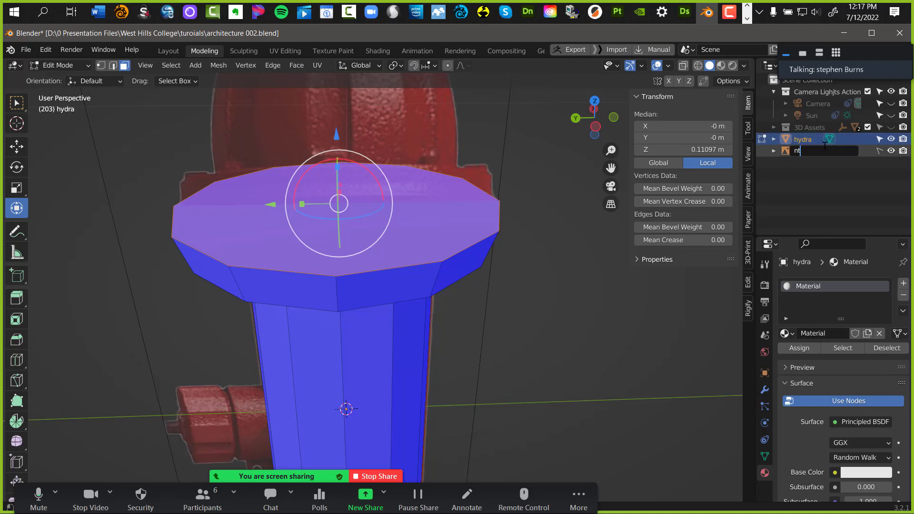
key("Return")
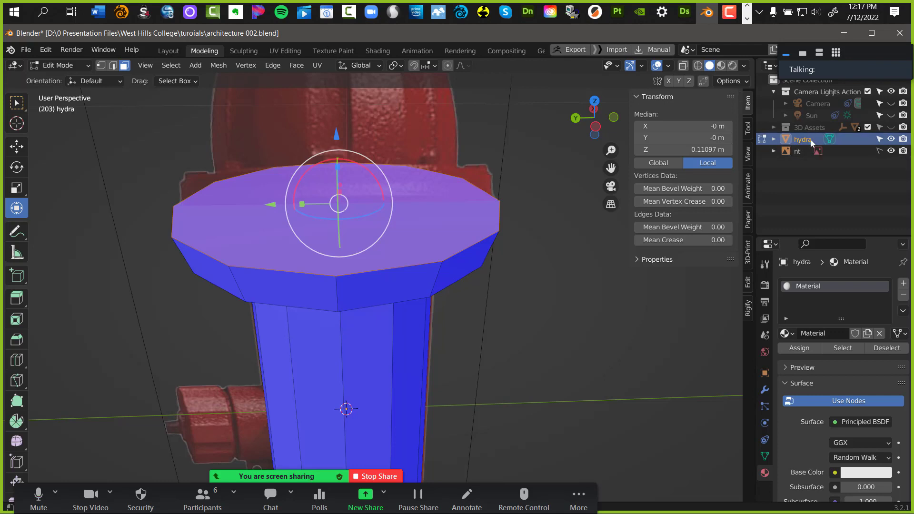
Correct the hydra object's name to "hydrant"
double_click(803, 139)
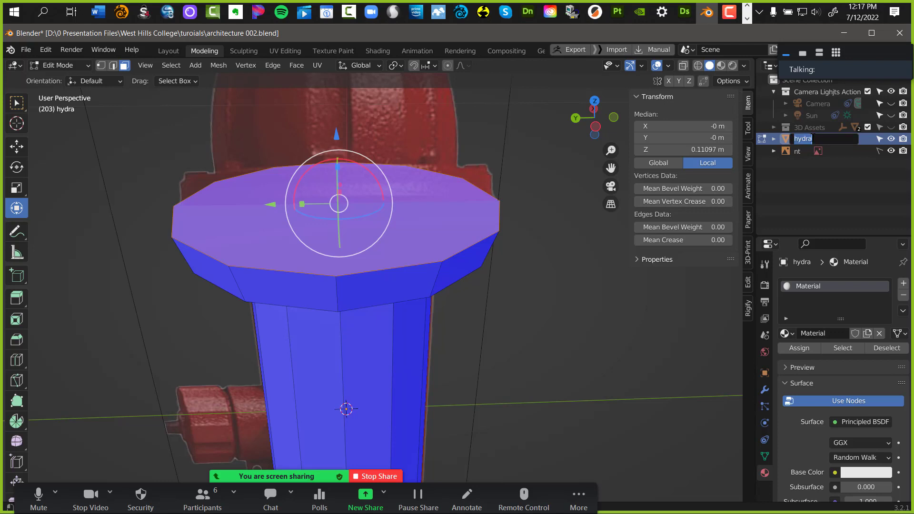
type("nt")
key("Return")
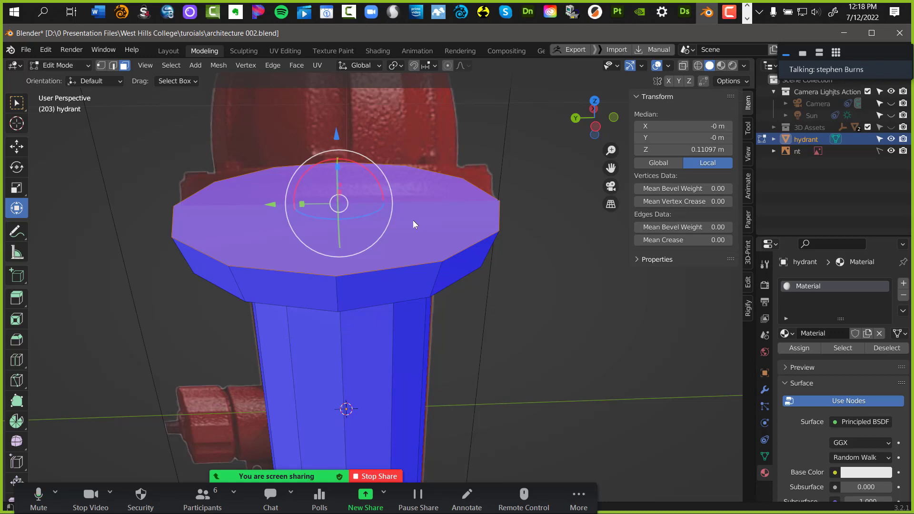
Separate an in-place duplicate of the upper flange's top face into a new object and select that object
key("shift+d")
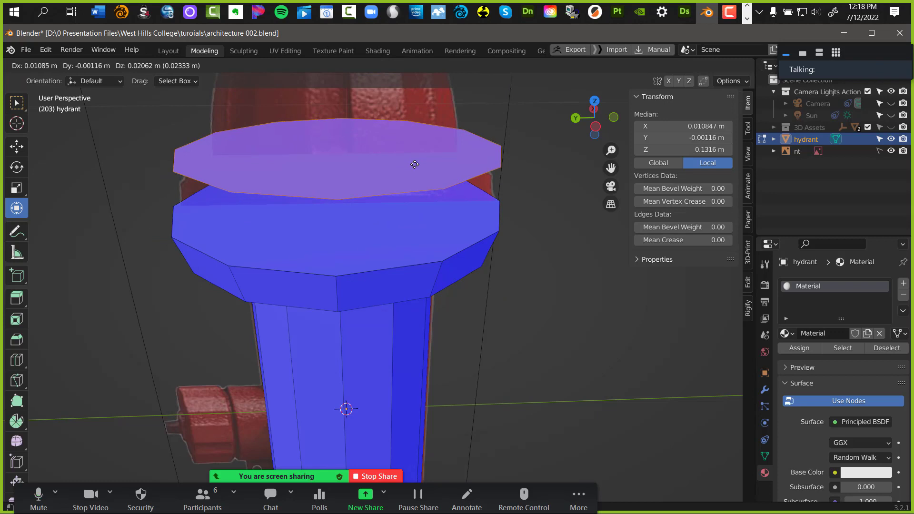
right_click(412, 159)
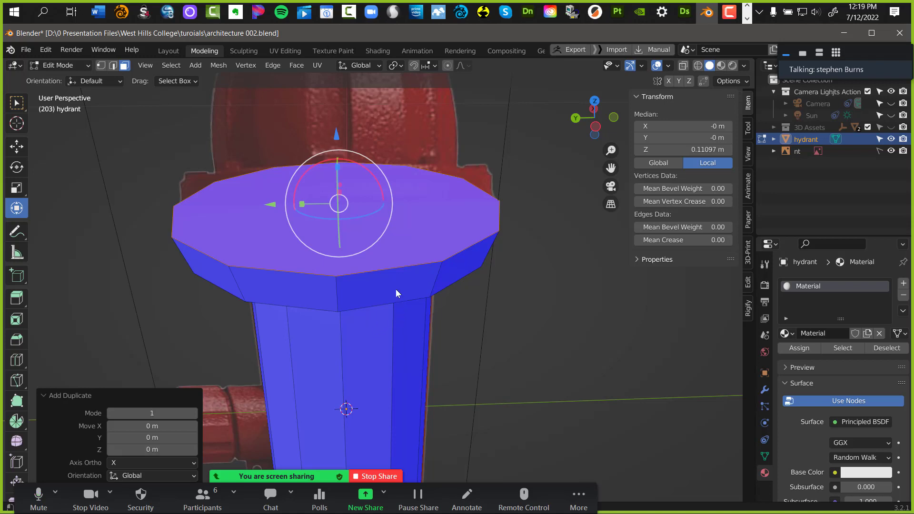
key("p")
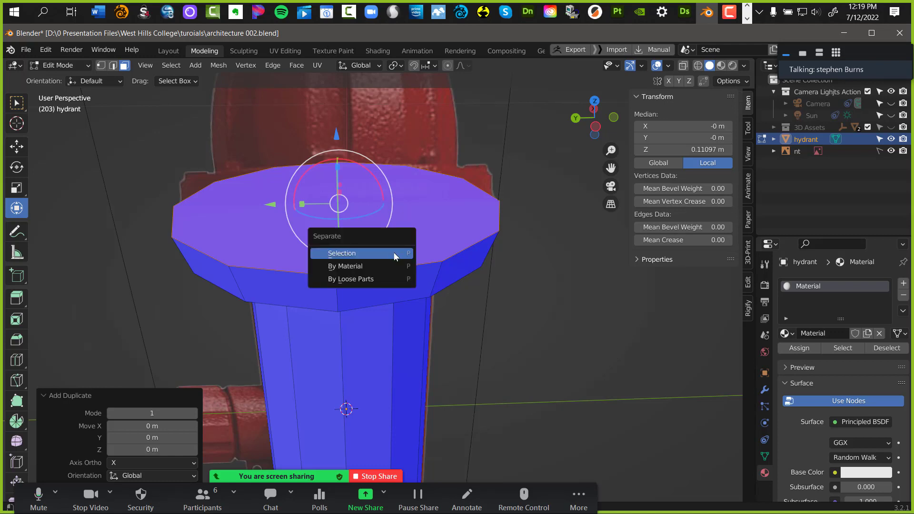
left_click(354, 253)
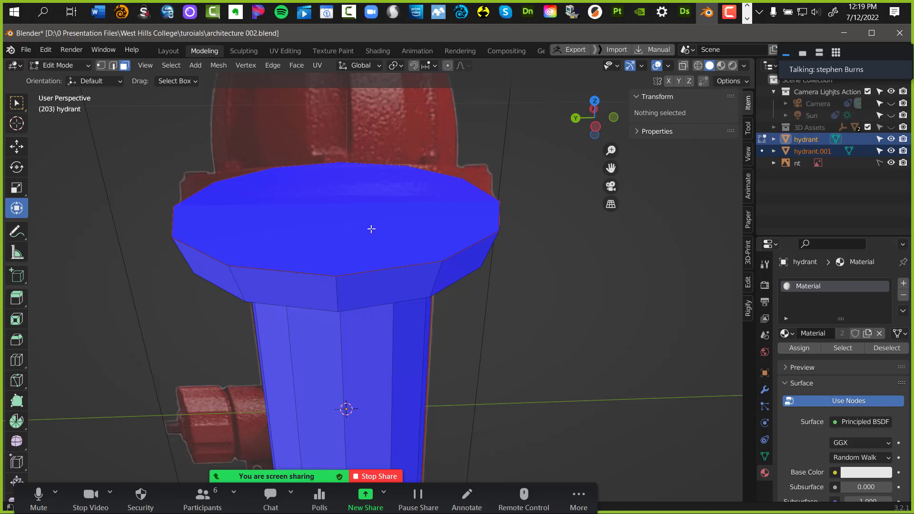
left_click(817, 150)
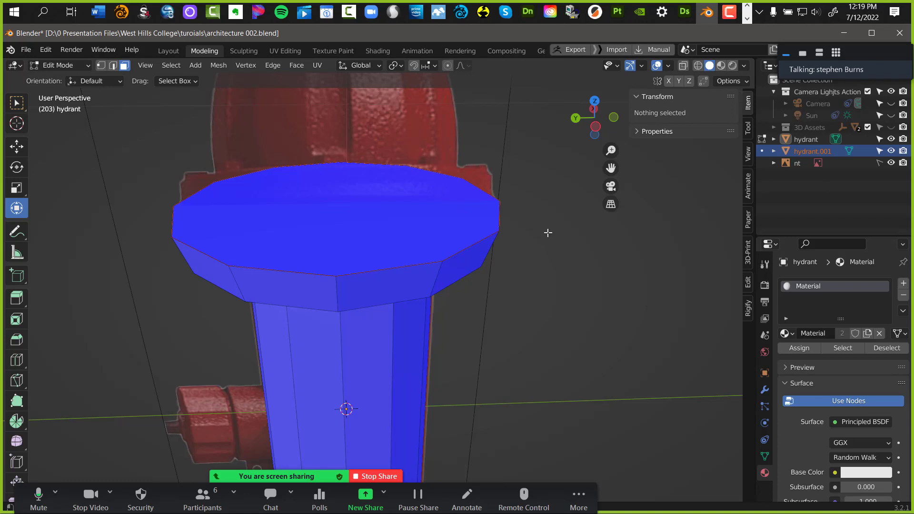
Return to Object Mode and rename the separated top-face object to "hat"
key("ctrl+Tab")
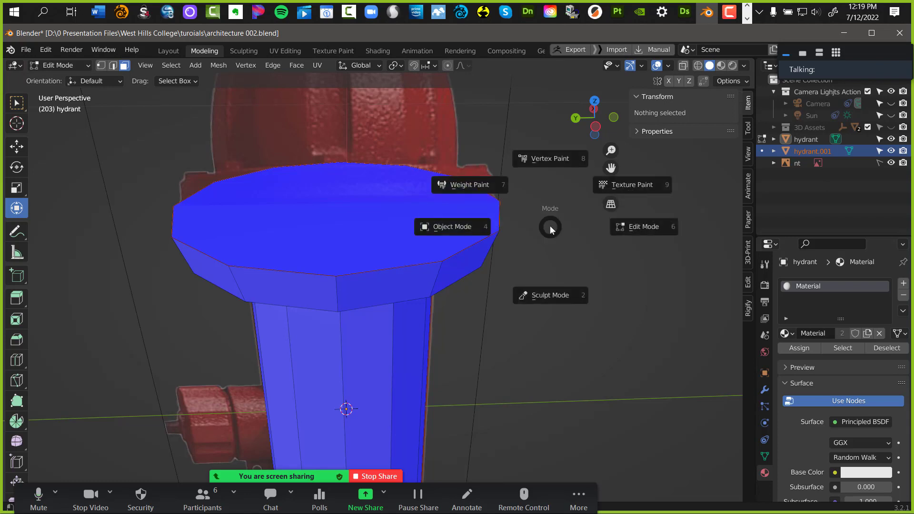
left_click(448, 227)
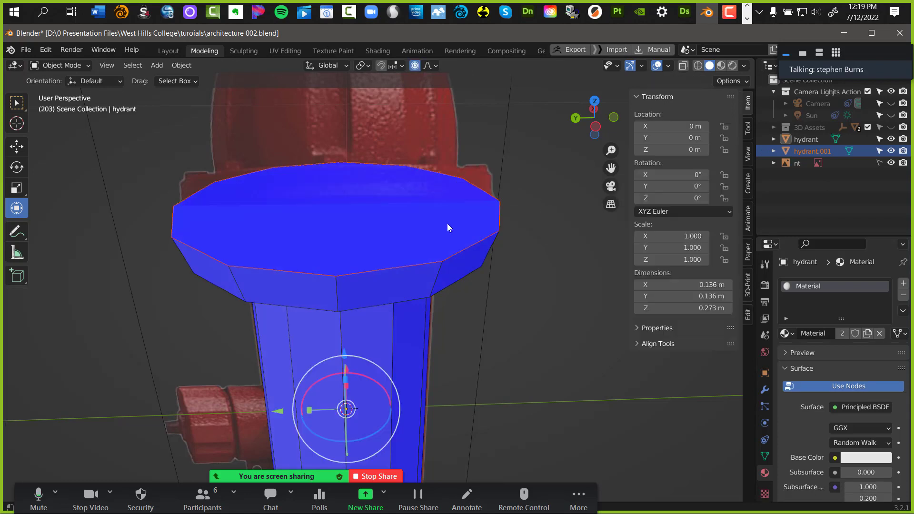
left_click(347, 222)
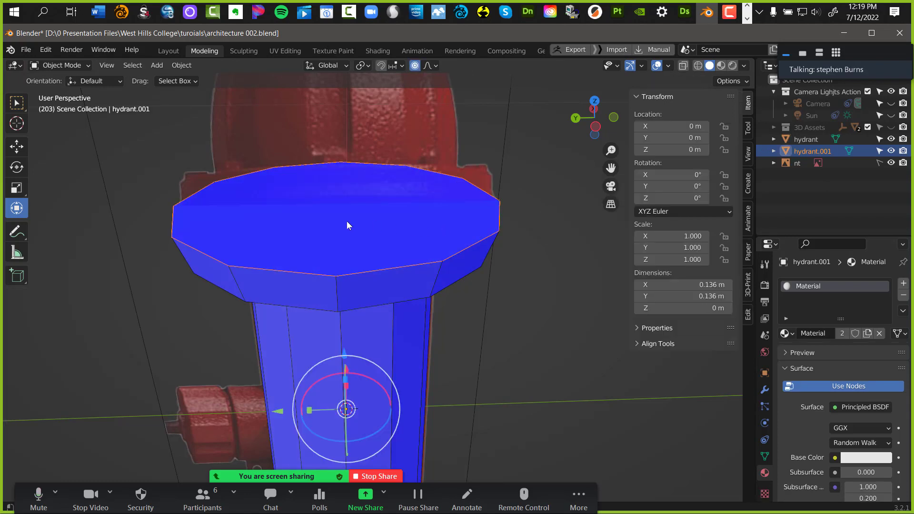
double_click(802, 152)
type("hat")
key("Return")
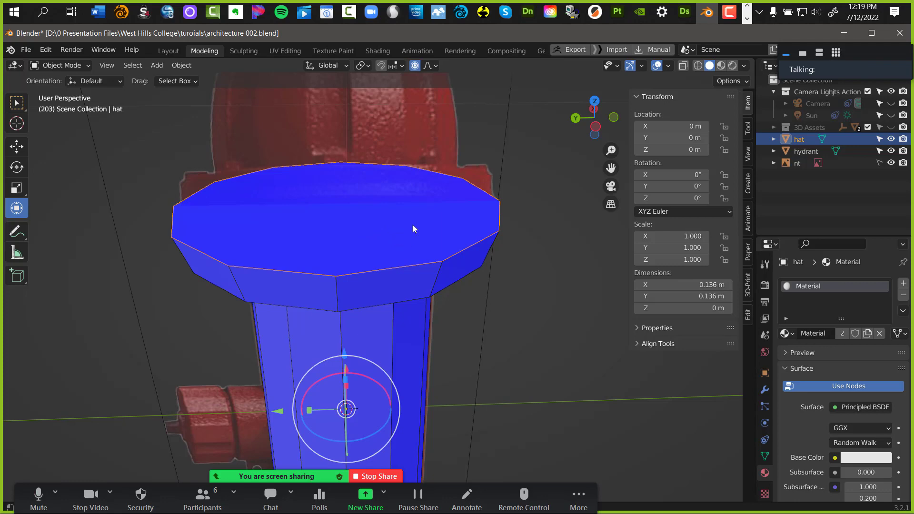
In Edit Mode, extrude the hat's face upward about 0.0148 m to the top of the reference cap's rim
key("KP_3")
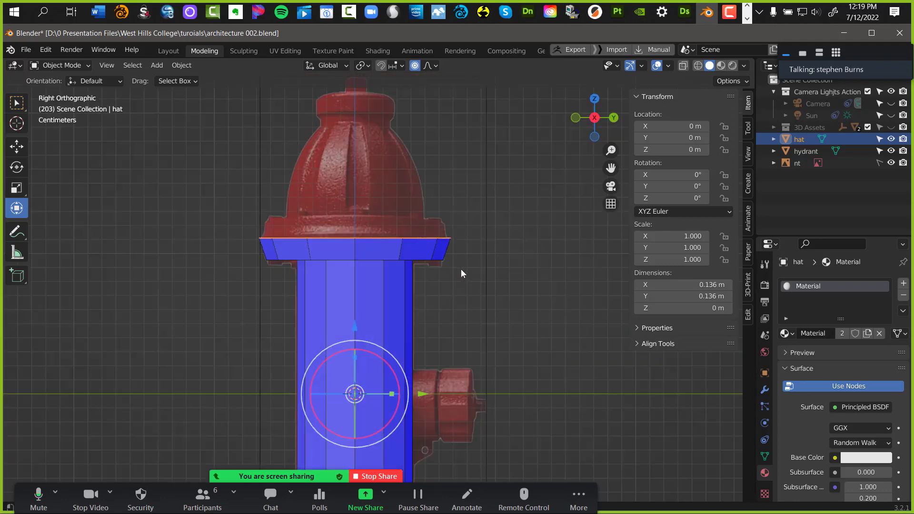
scroll(459, 194, "up", 4)
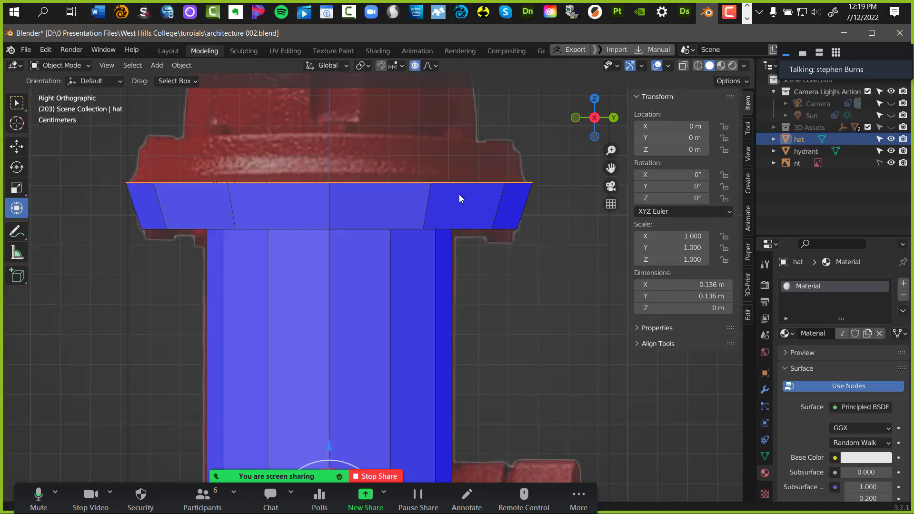
middle_click_drag(459, 194, 464, 246)
scroll(456, 298, "down", 6)
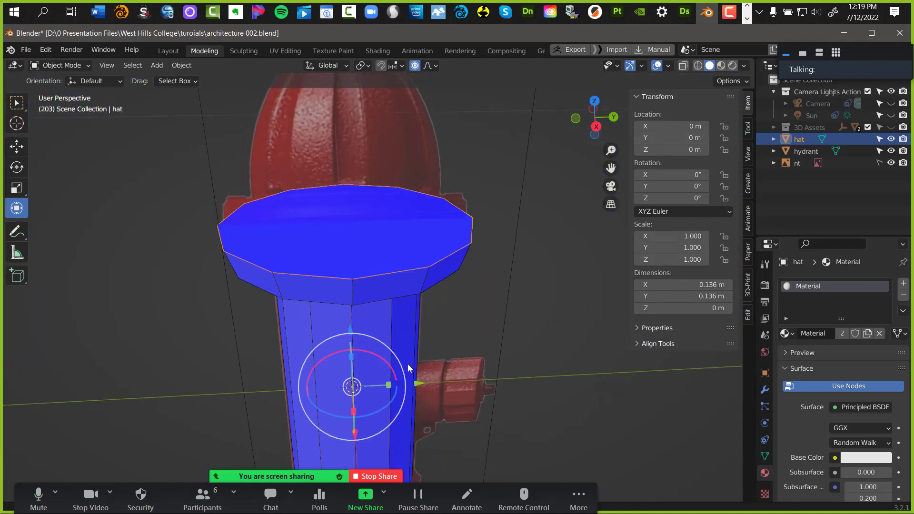
key("ctrl+Tab")
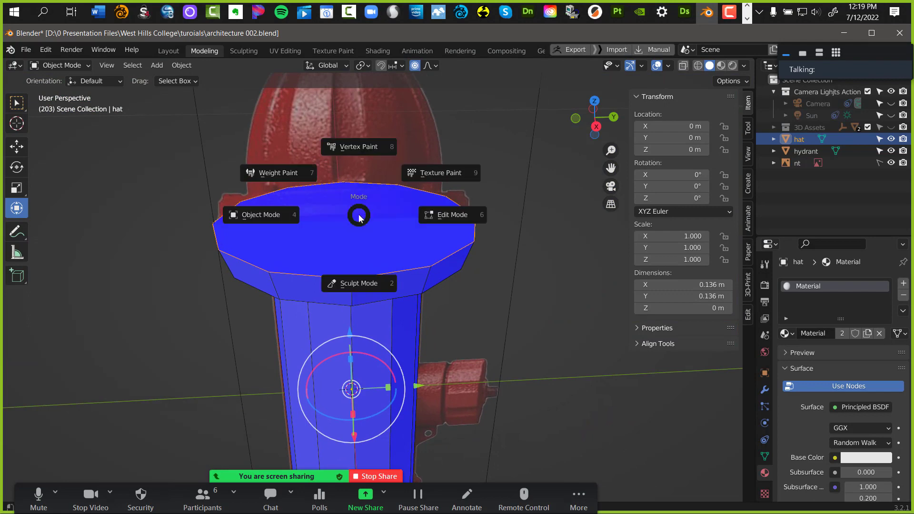
left_click(432, 215)
key("3")
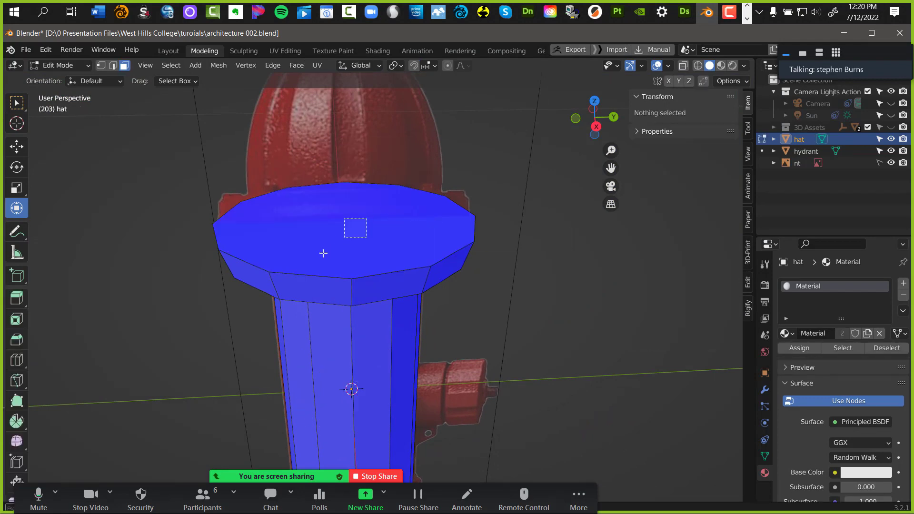
left_click(333, 243)
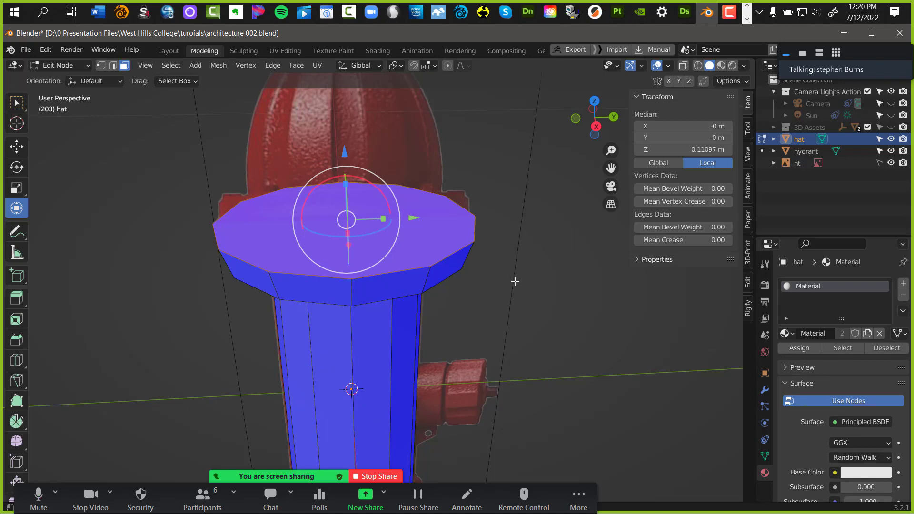
key("KP_3")
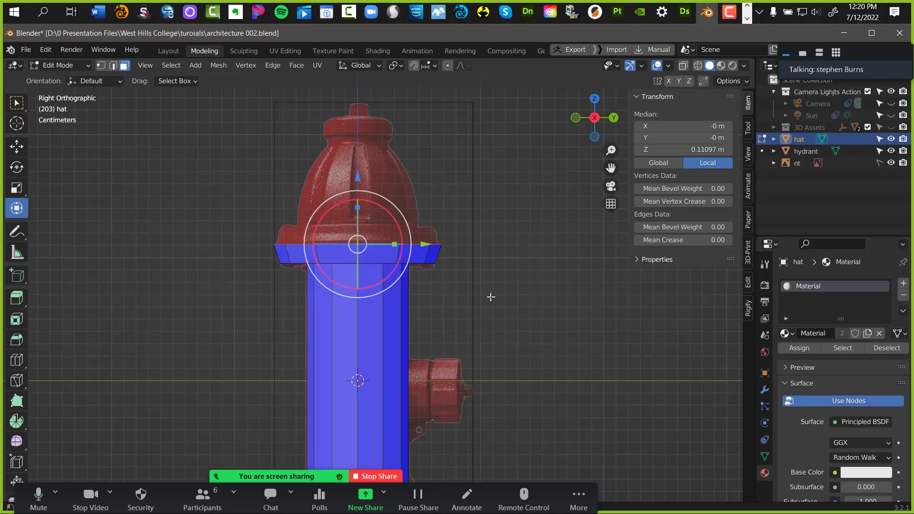
scroll(464, 215, "up", 4)
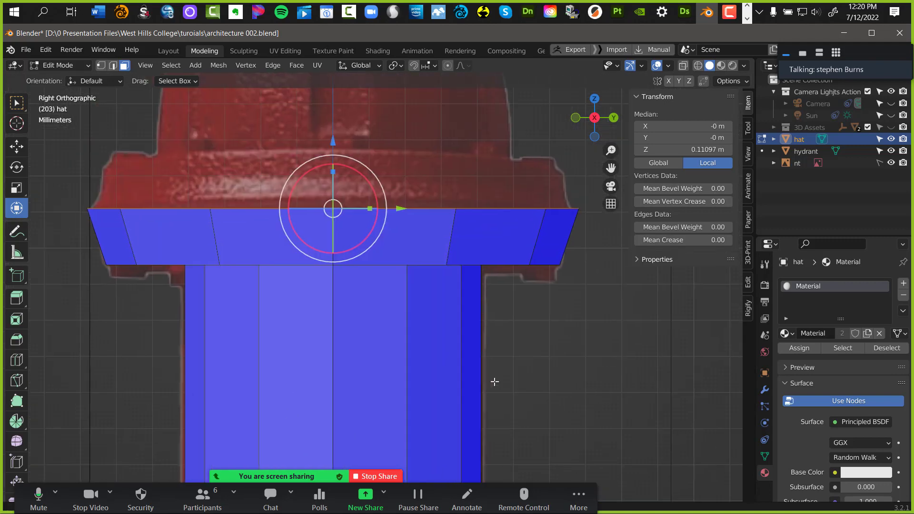
middle_click_drag(508, 393, 494, 413, "shift")
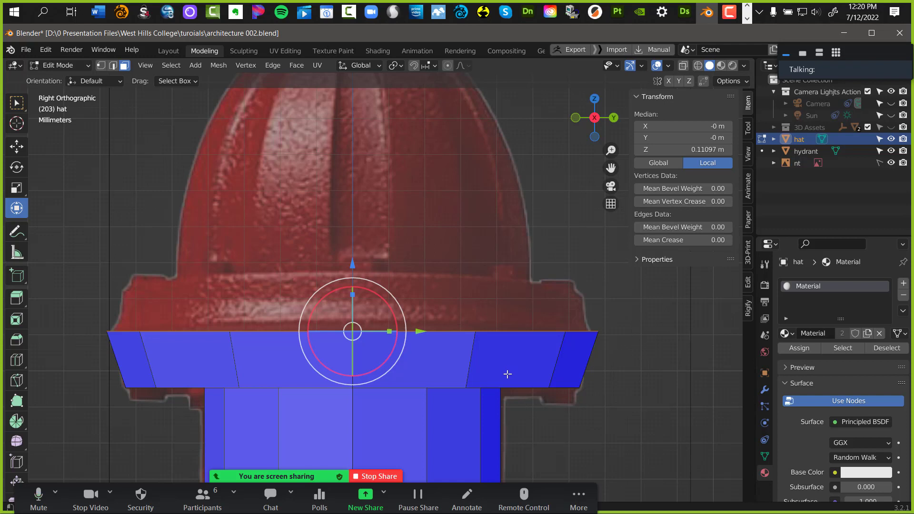
key("e")
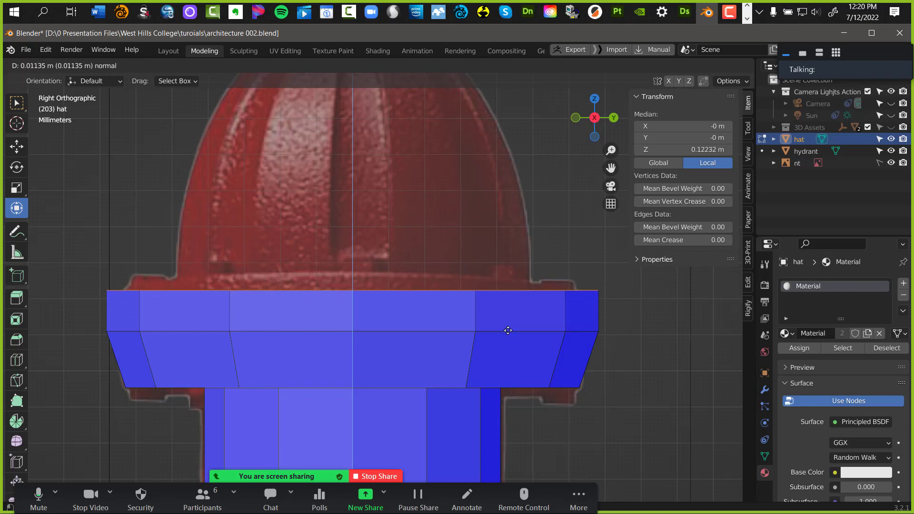
left_click(509, 320)
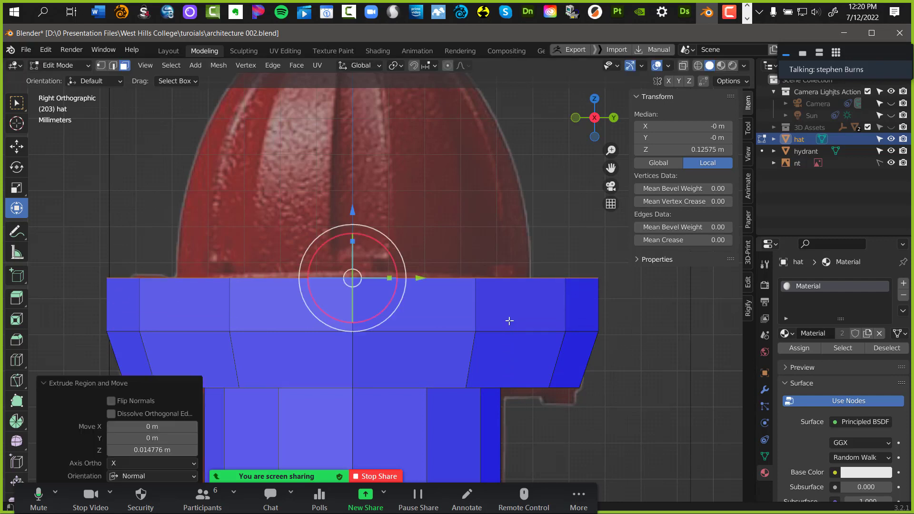
Turn on X-ray display and scale the hat's top face to about 0.897 to match the reference rim
left_click(683, 66)
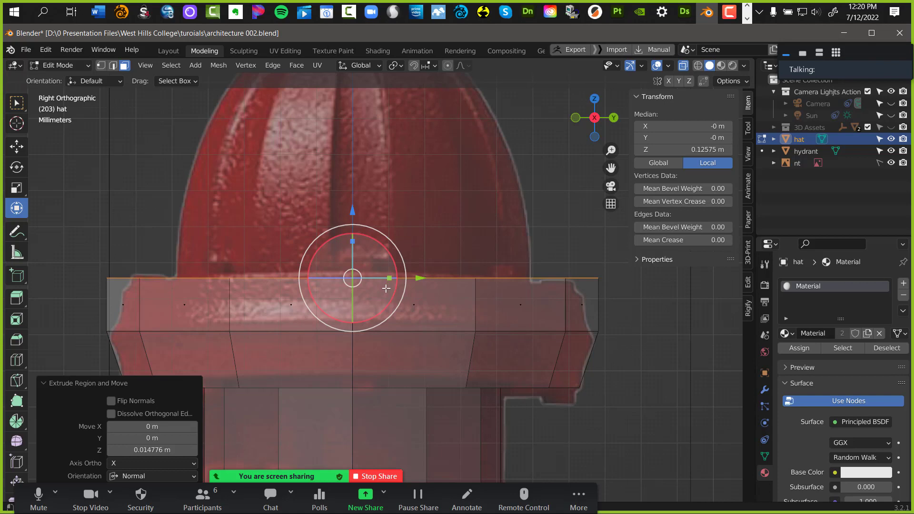
key("s")
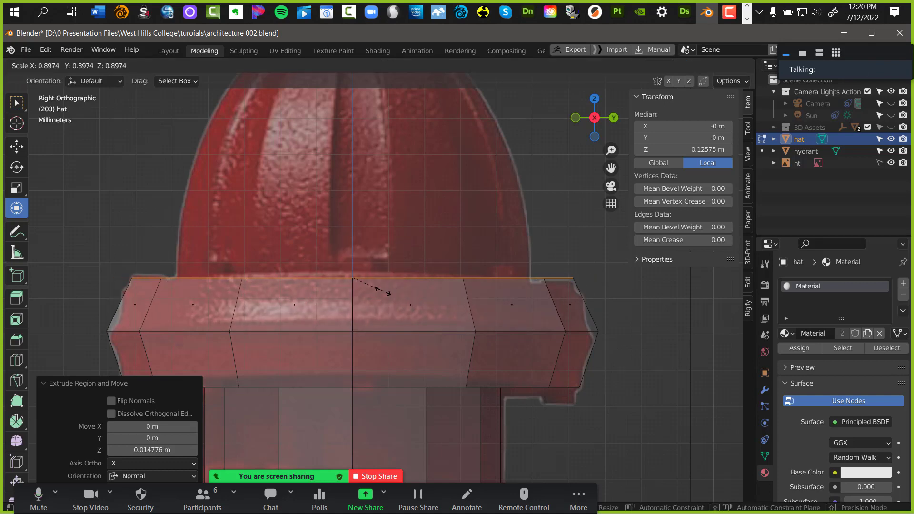
left_click(384, 290)
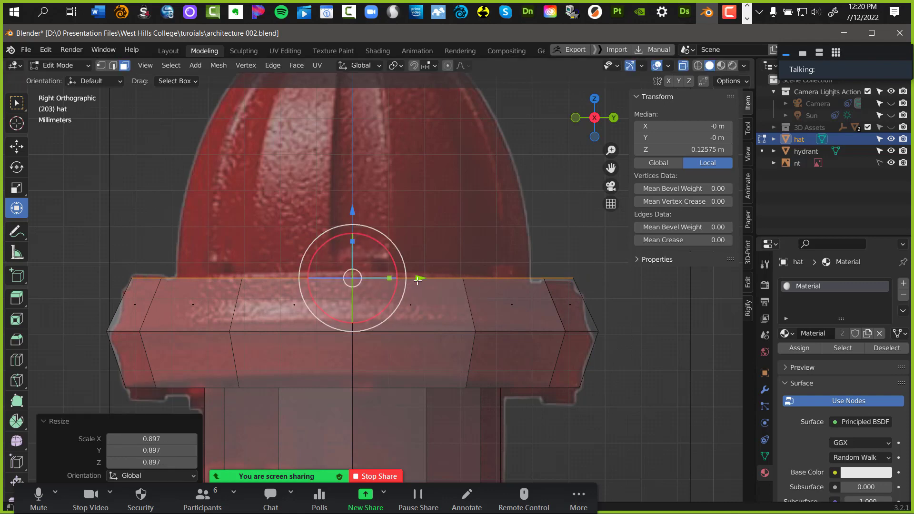
Inset the hat's top face by about 0.0127 m to match the base of the reference dome
middle_click_drag(429, 247, 381, 263)
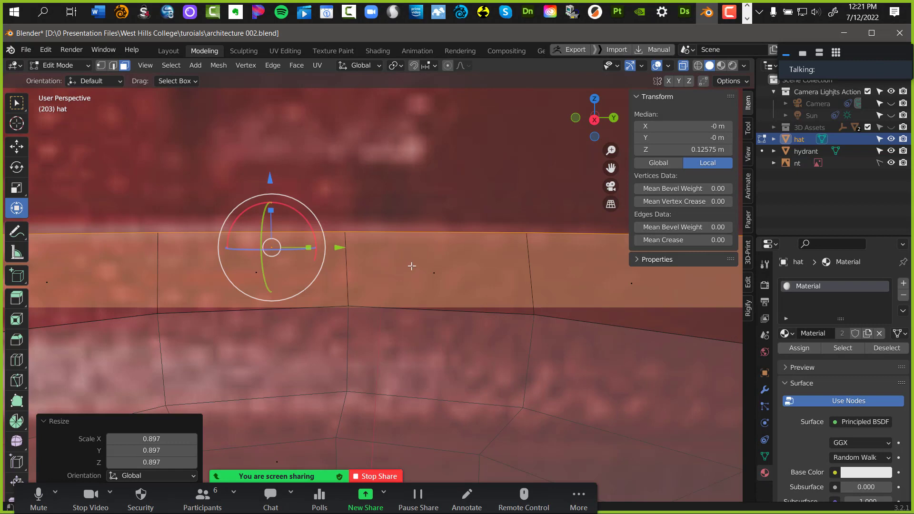
scroll(427, 230, "down", 8)
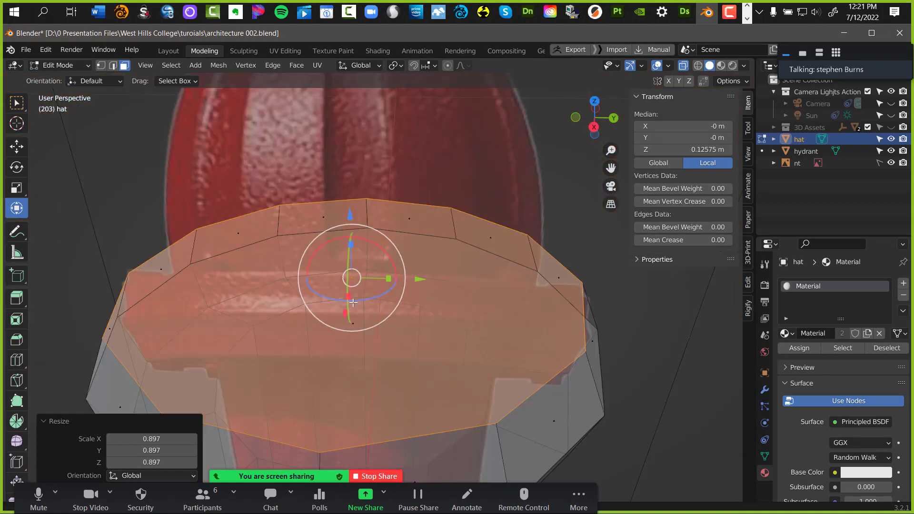
middle_click_drag(360, 308, 438, 269)
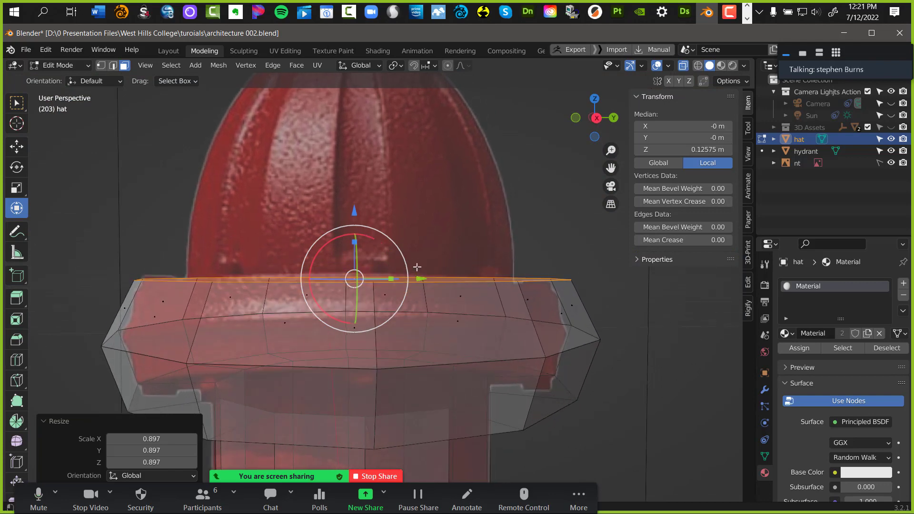
middle_click_drag(422, 250, 504, 326)
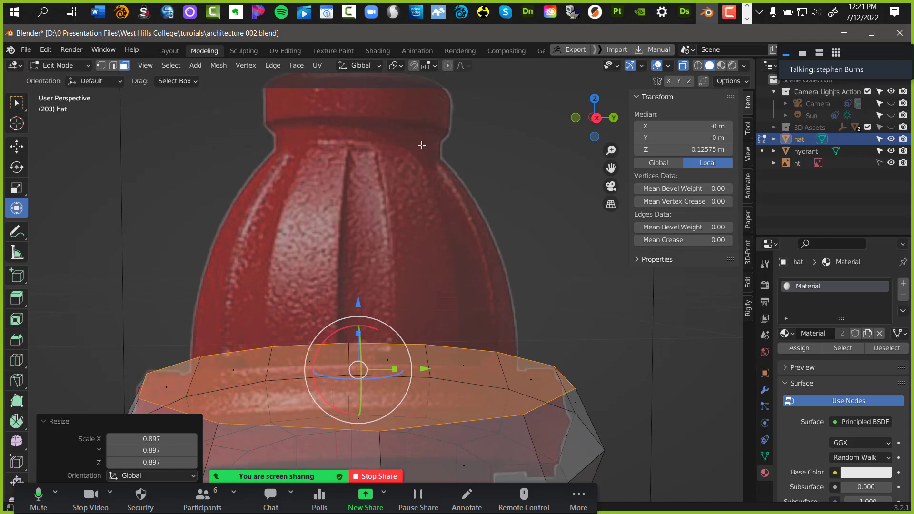
middle_click_drag(424, 257, 464, 247)
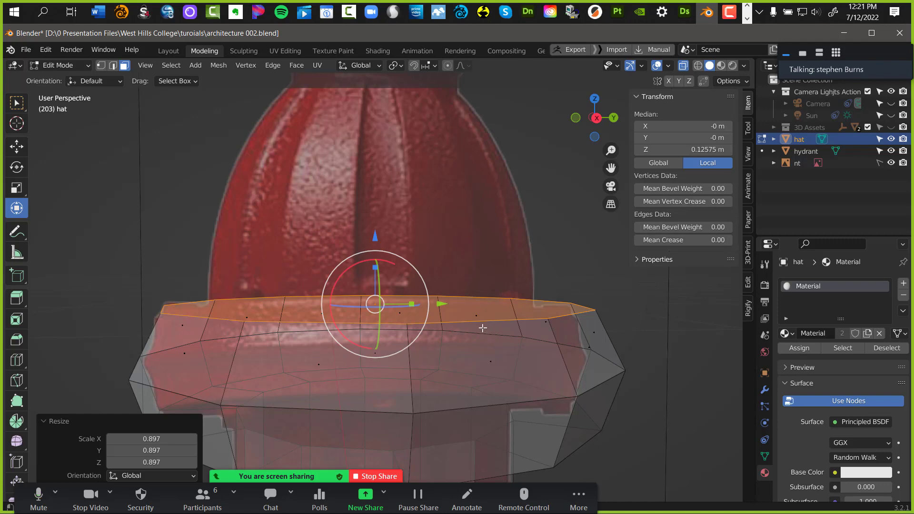
middle_click_drag(468, 310, 439, 299)
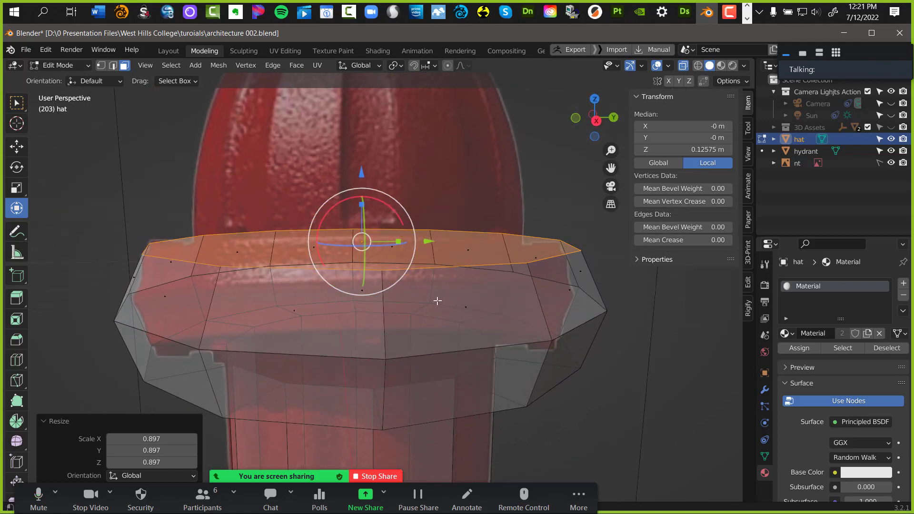
key("i")
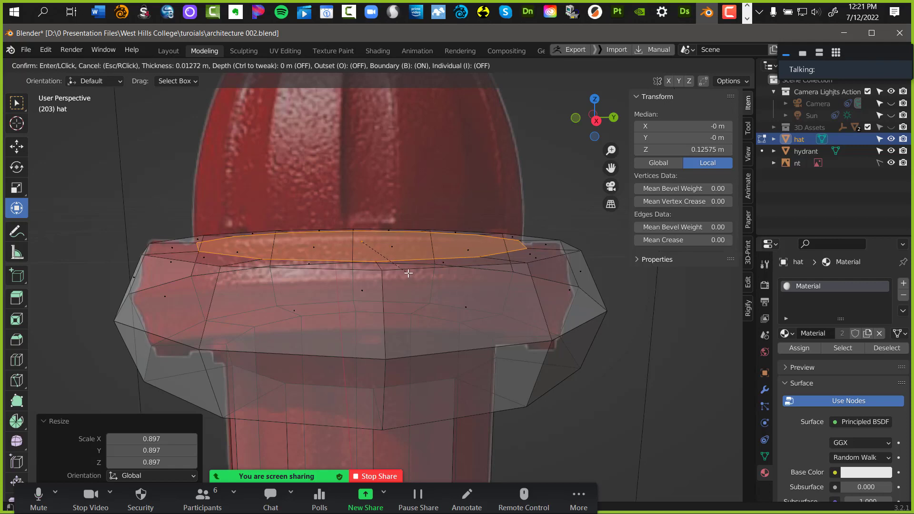
left_click(409, 273)
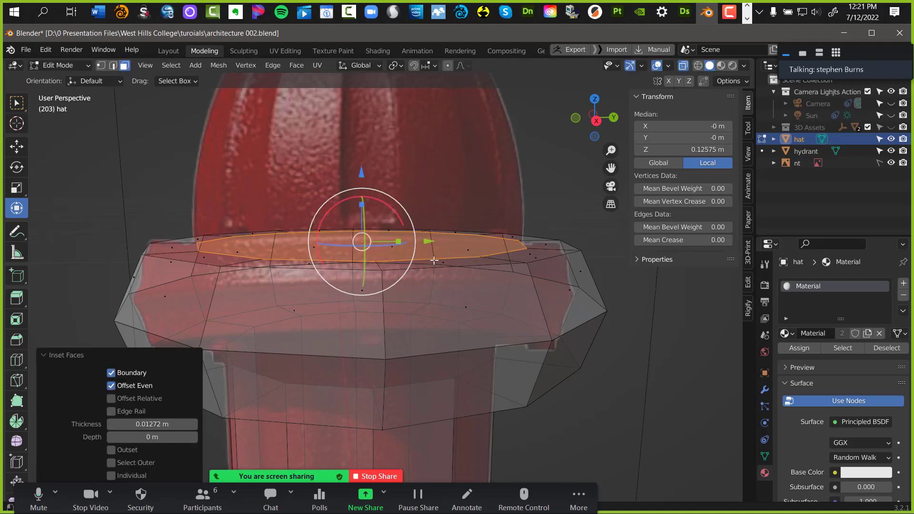
Extrude the inset face upward about 0.031 m to form the dome's first section
middle_click_drag(434, 260, 551, 247)
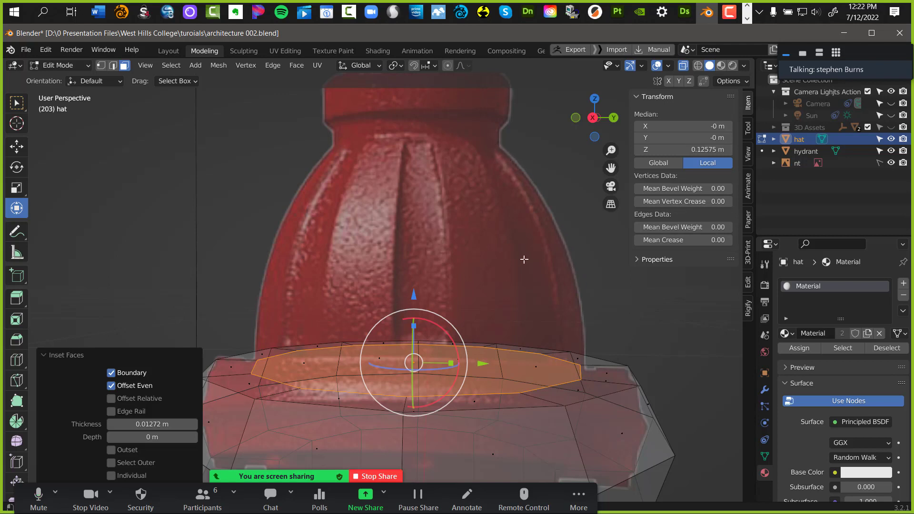
key("e")
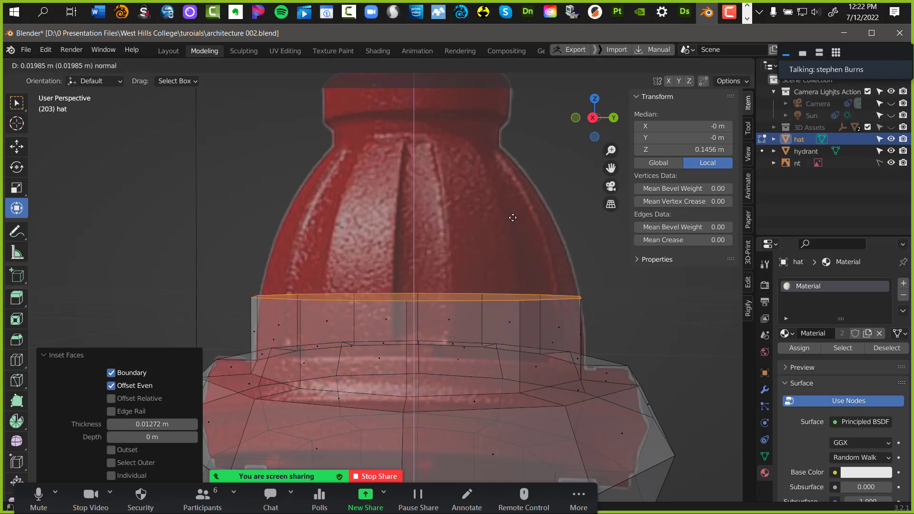
left_click(511, 202)
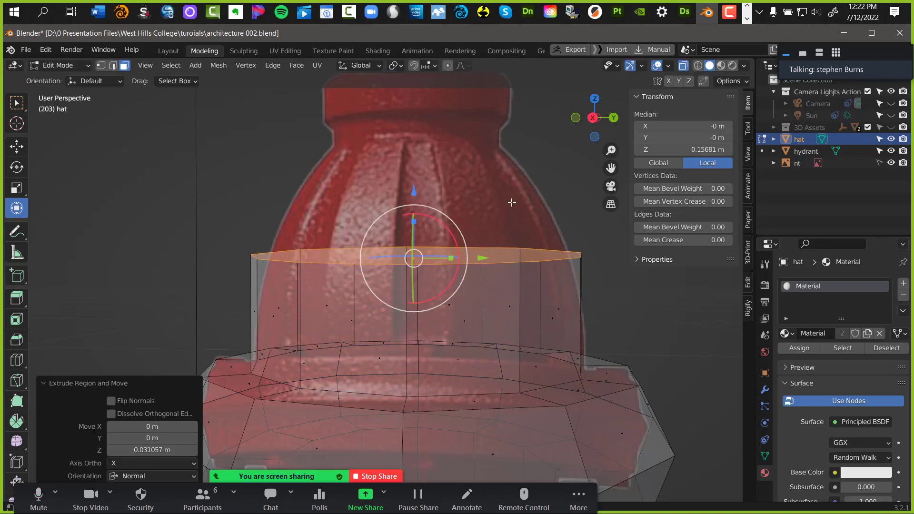
Scale the dome section's top face to about 0.925 to follow the reference outline in the right side view
key("KP_3")
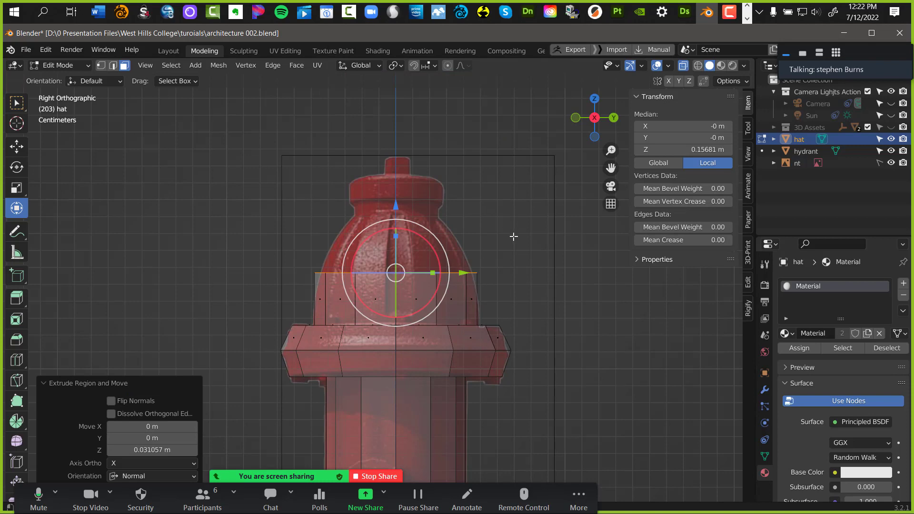
scroll(489, 316, "up", 5)
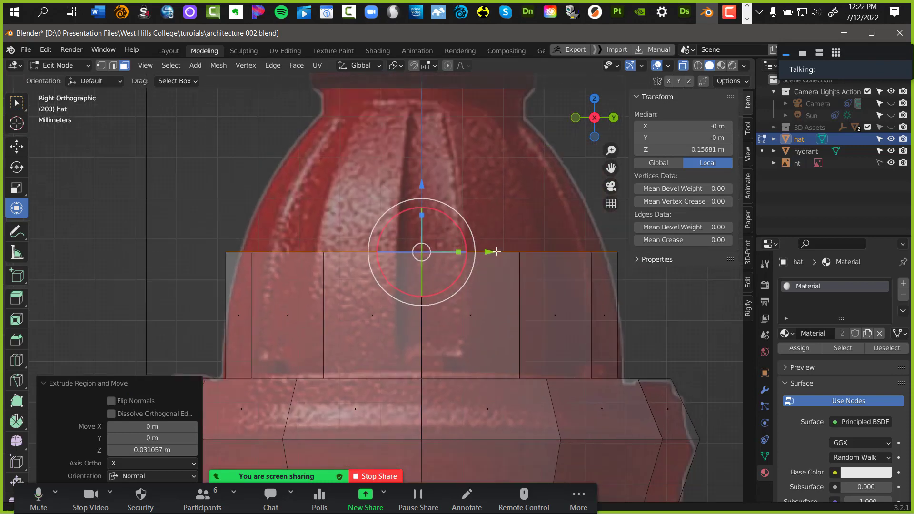
scroll(439, 243, "down", 2, "ctrl")
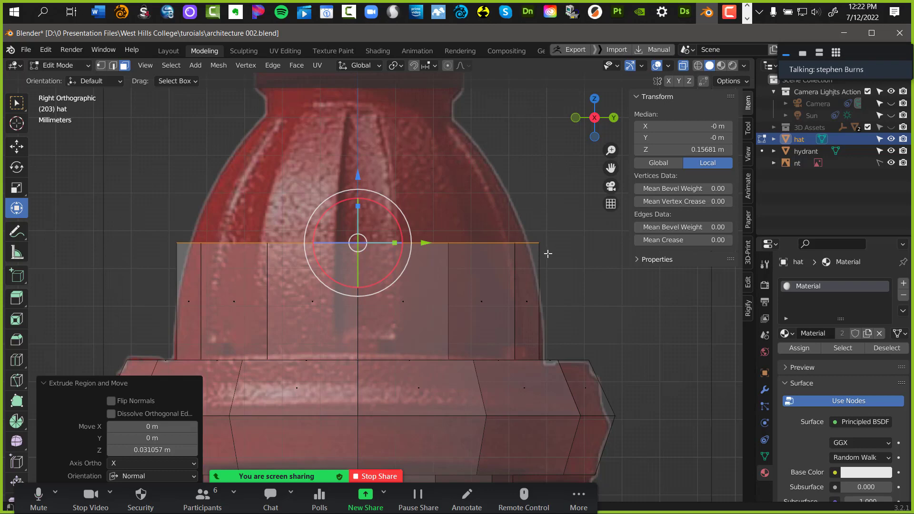
key("s")
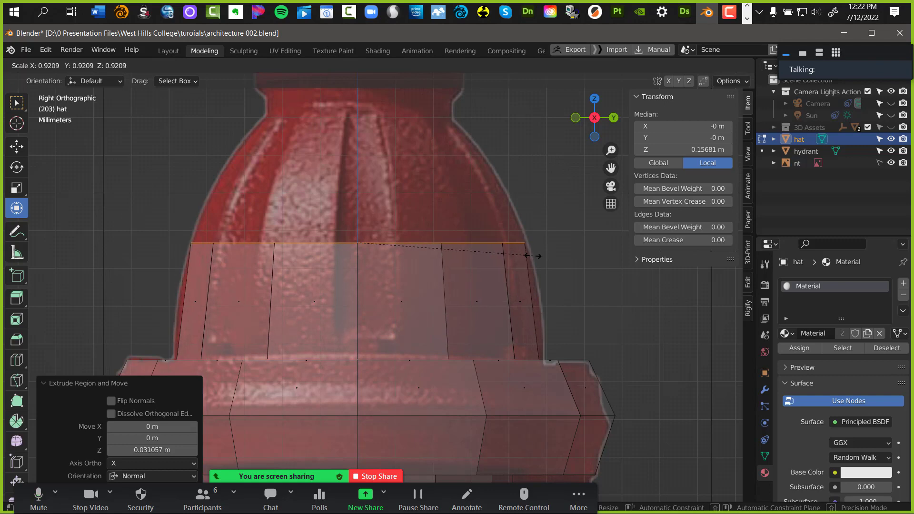
left_click(533, 255)
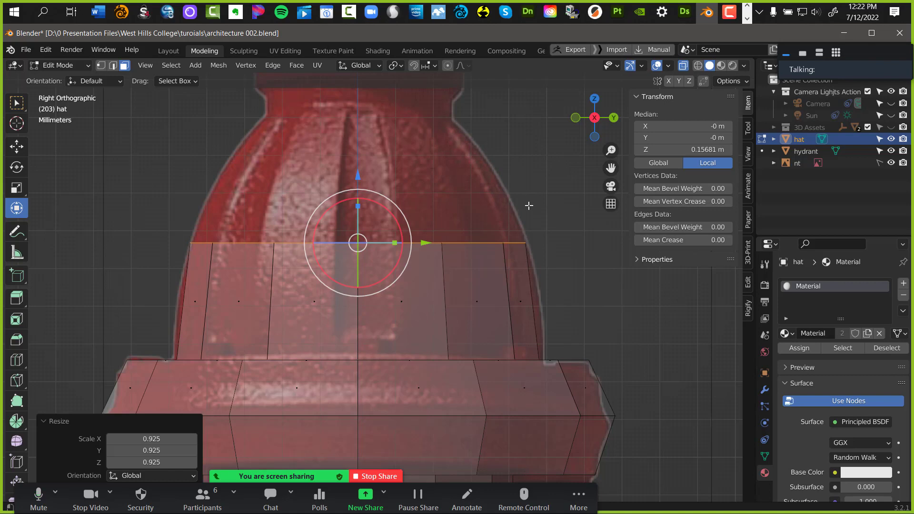
middle_click_drag(503, 234, 511, 272, "shift")
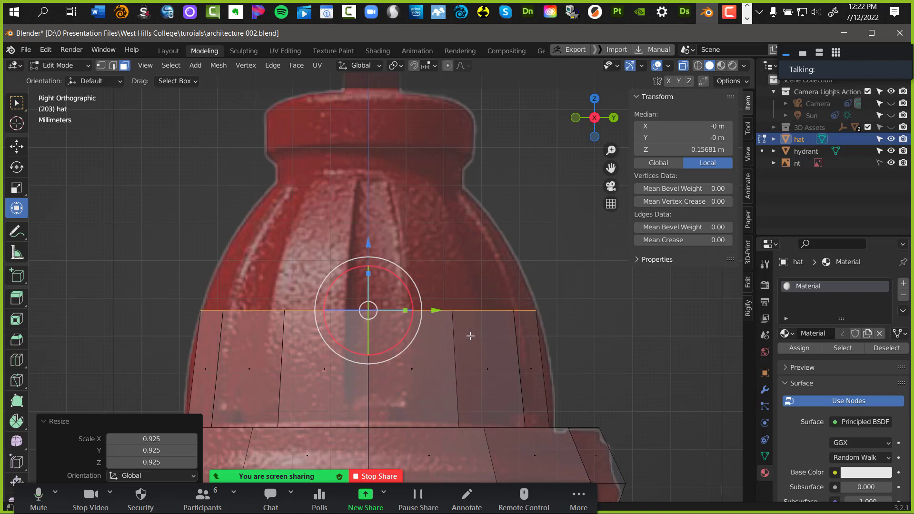
Extrude the dome's top face upward about 0.033 m and scale it to 0.567 to follow the reference outline
key("e")
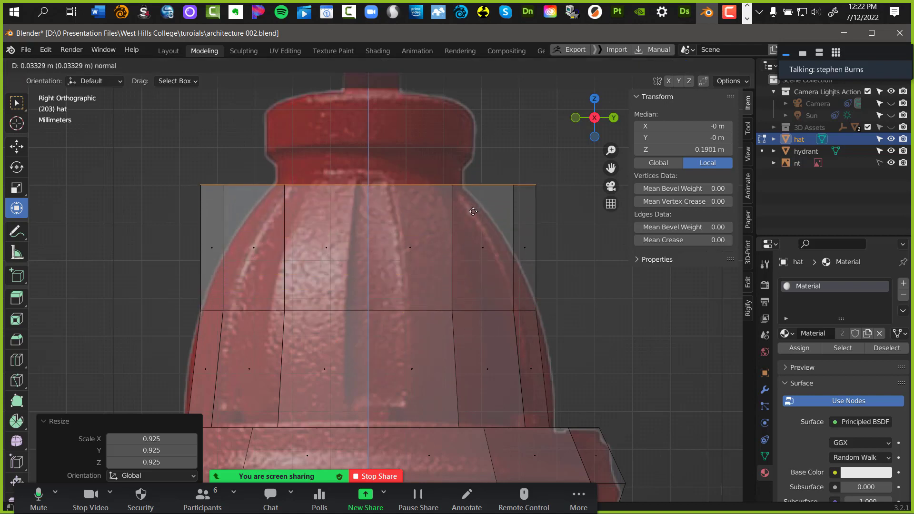
left_click(473, 212)
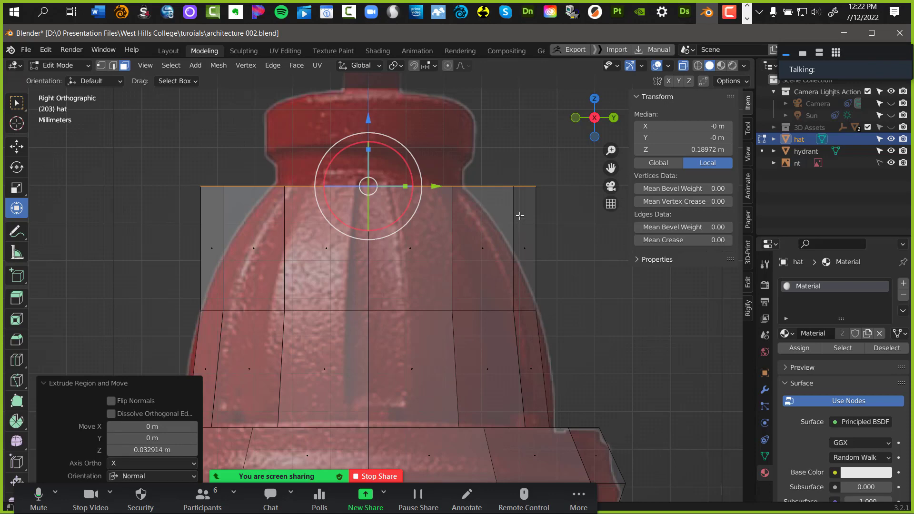
key("s")
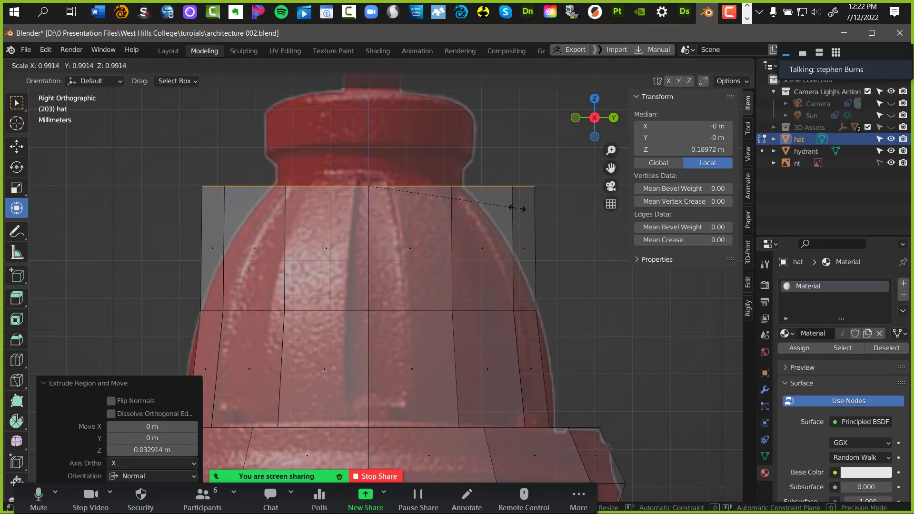
left_click(453, 206)
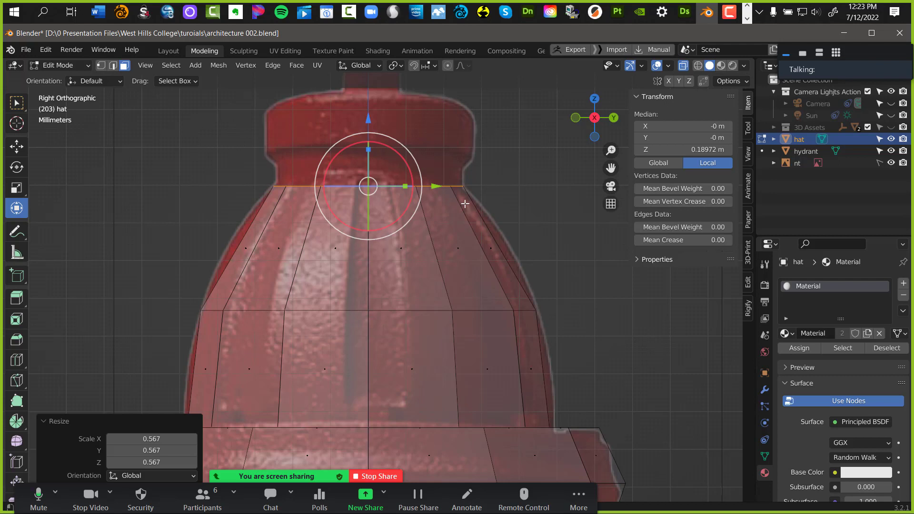
Extrude the top face upward about 0.0069 m to form the straight neck above the dome
key("e")
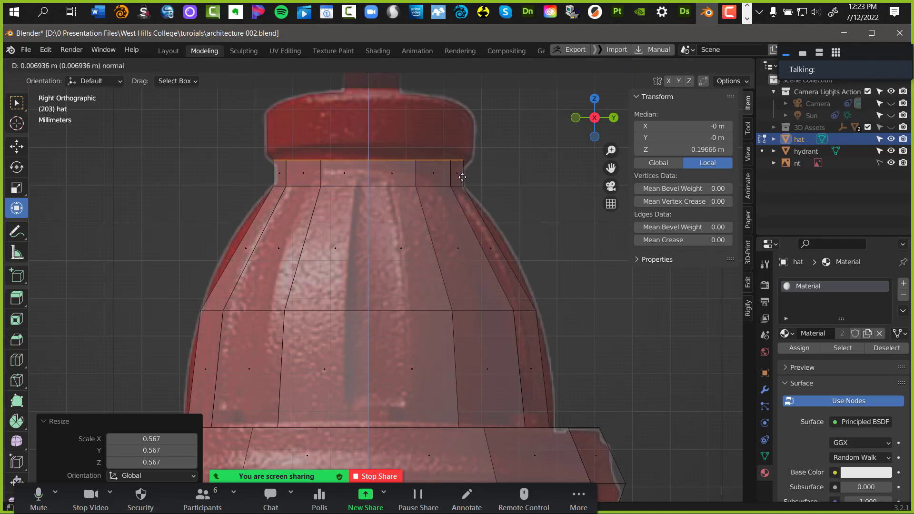
left_click(463, 181)
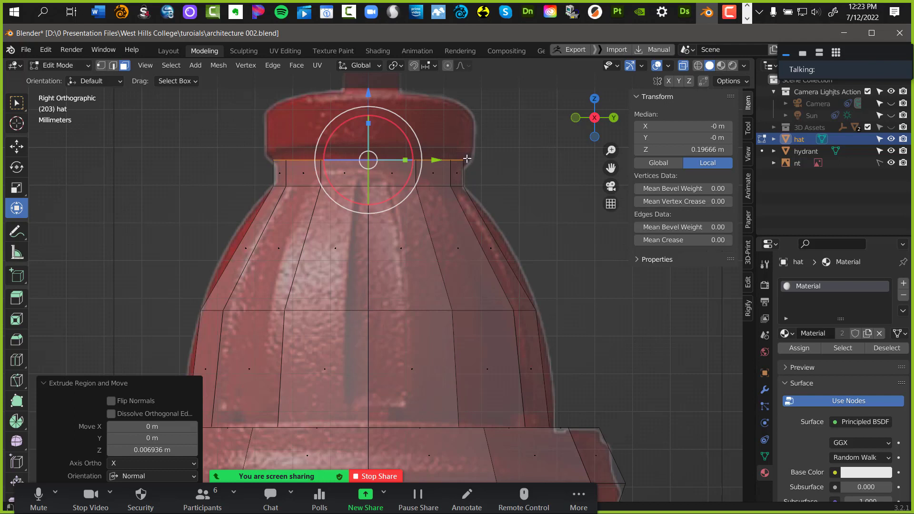
key("s")
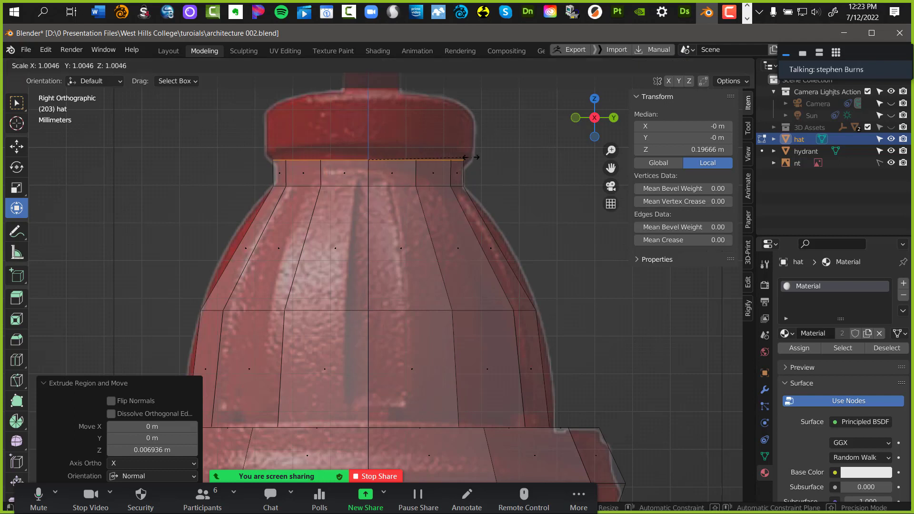
left_click(501, 167)
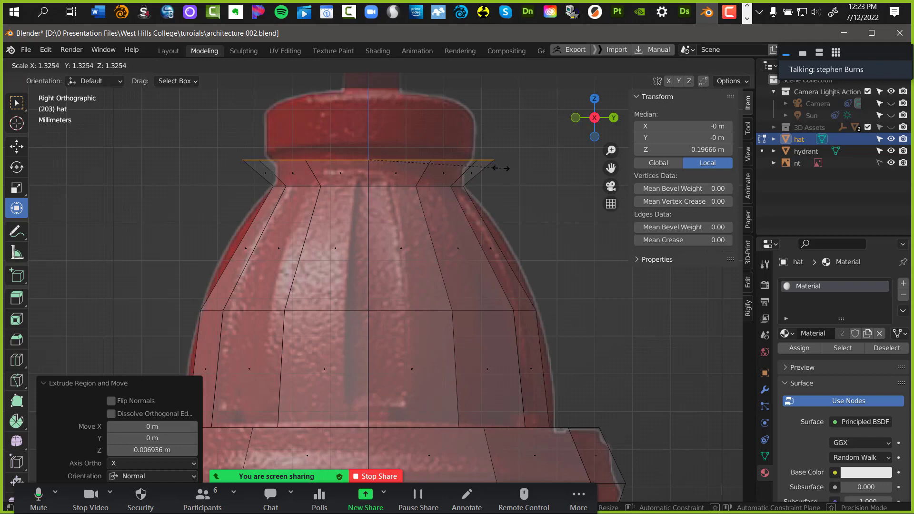
key("ctrl+z")
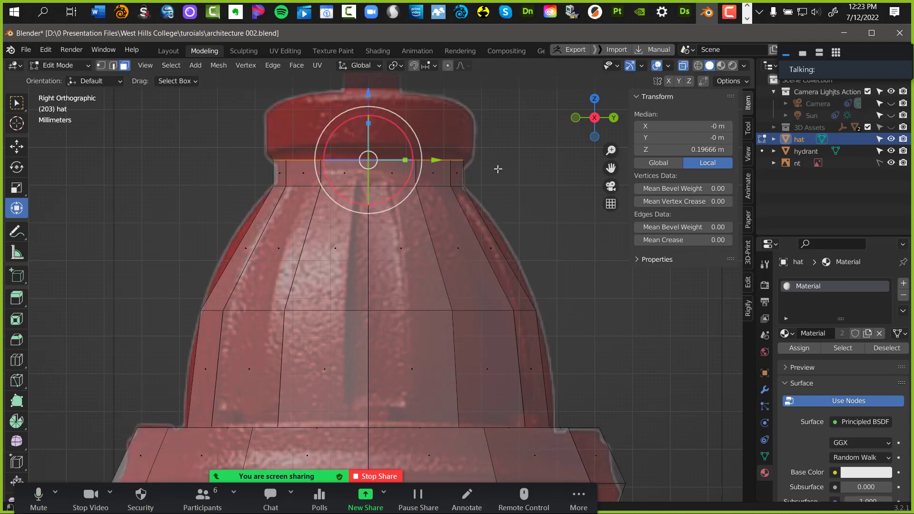
Extrude the neck's top face in place and scale it to about 1.109 to match the reference cap's width
key("e")
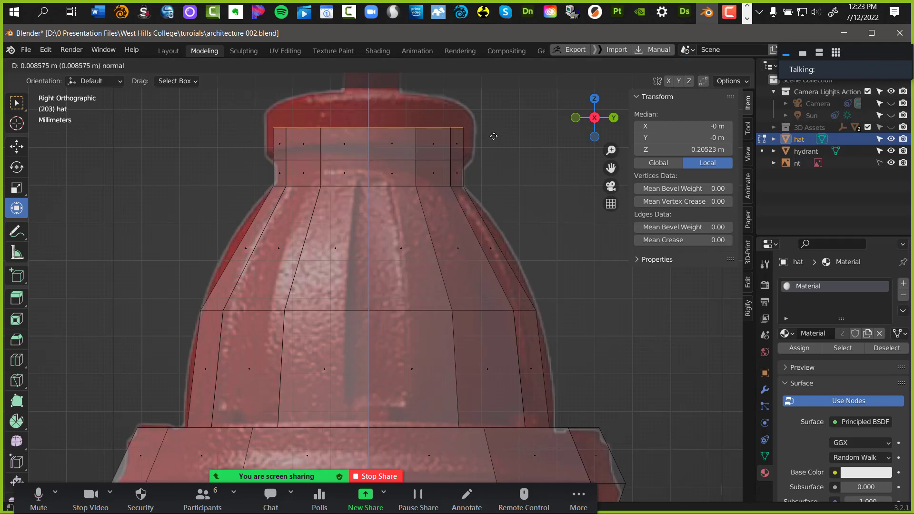
right_click(494, 136)
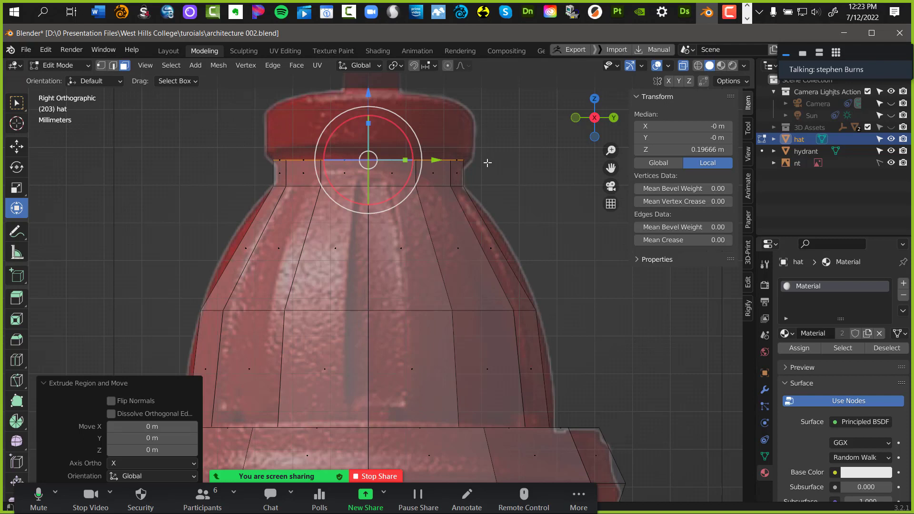
key("s")
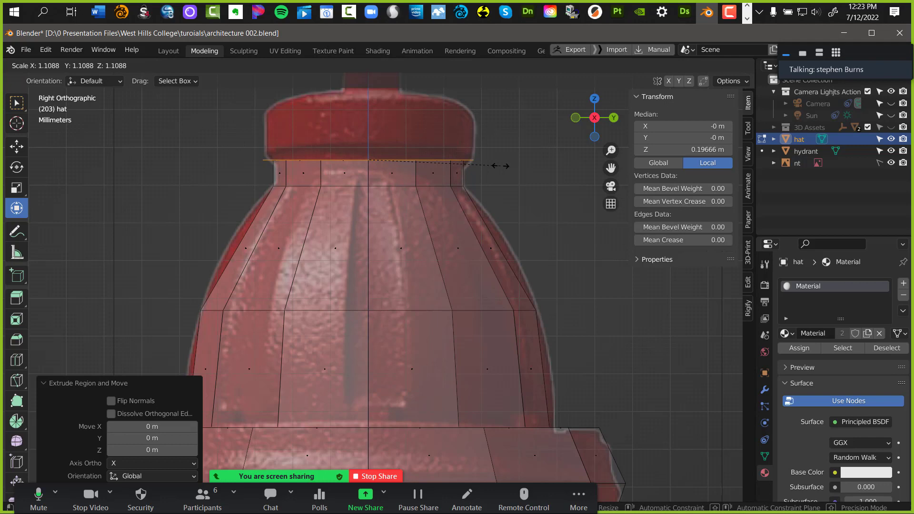
left_click(500, 165)
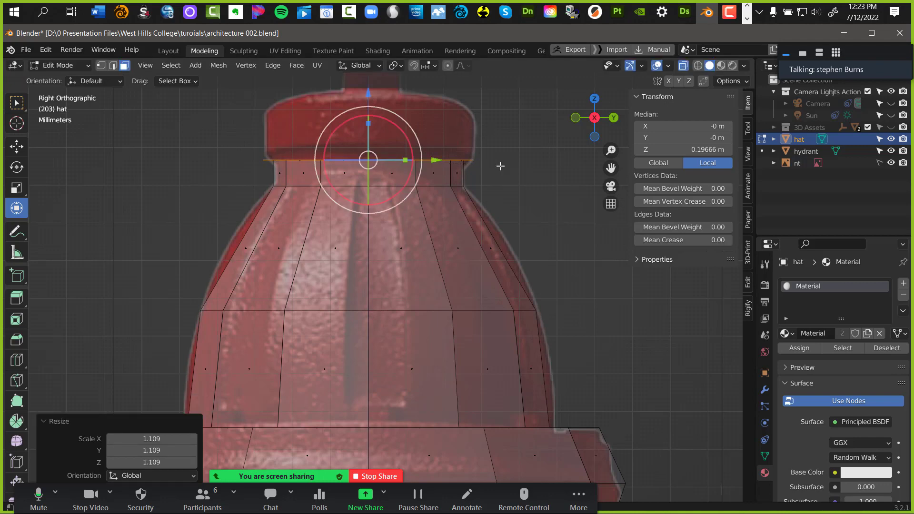
Extrude the widened face upward about 0.0148 m to form the cap's side wall
key("e")
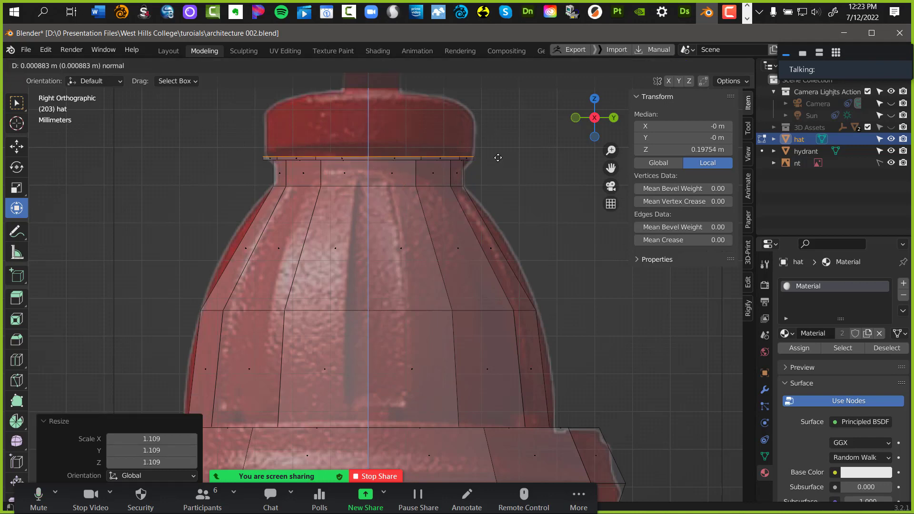
left_click(499, 110)
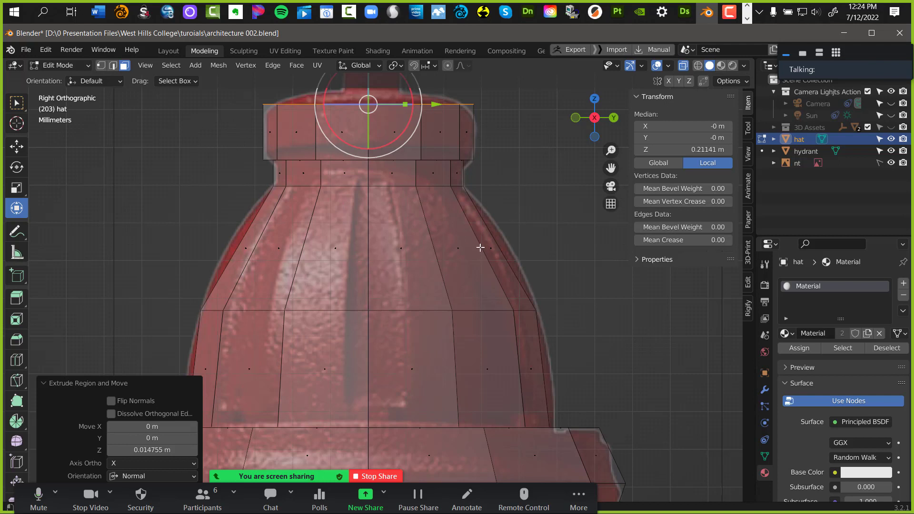
scroll(499, 257, "down", 4)
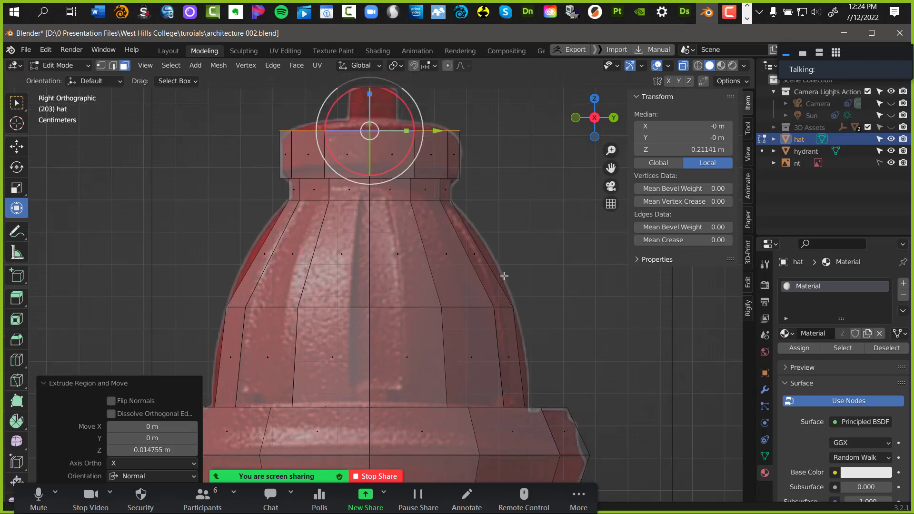
middle_click_drag(497, 336, 506, 261, "shift")
scroll(507, 257, "up", 1)
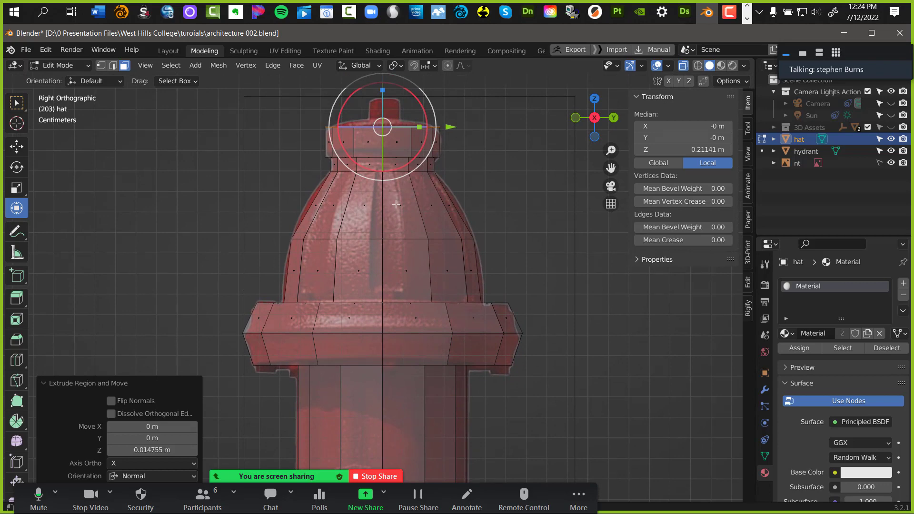
key("alt+Tab")
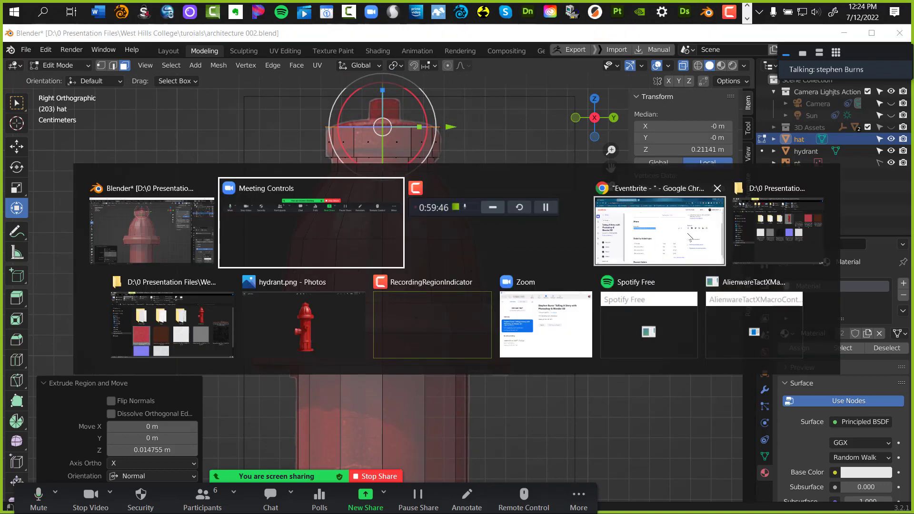
left_click(659, 231)
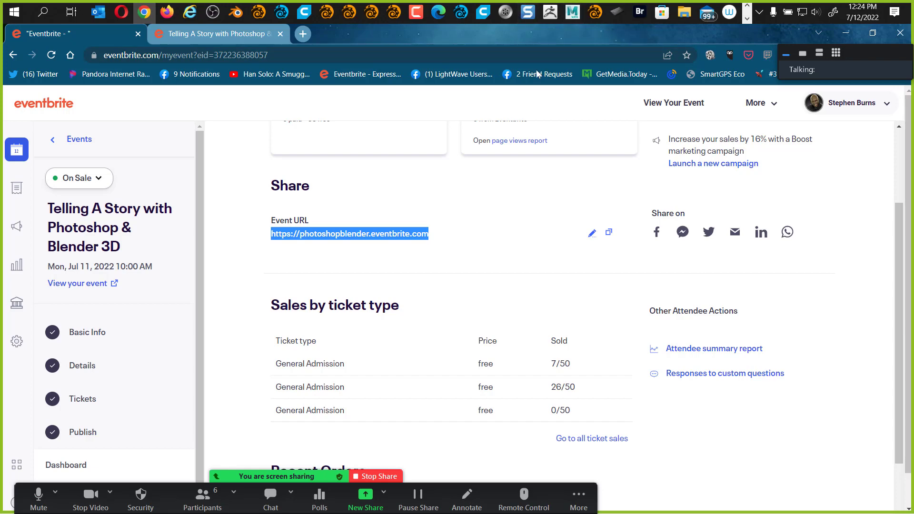
key("alt+Tab")
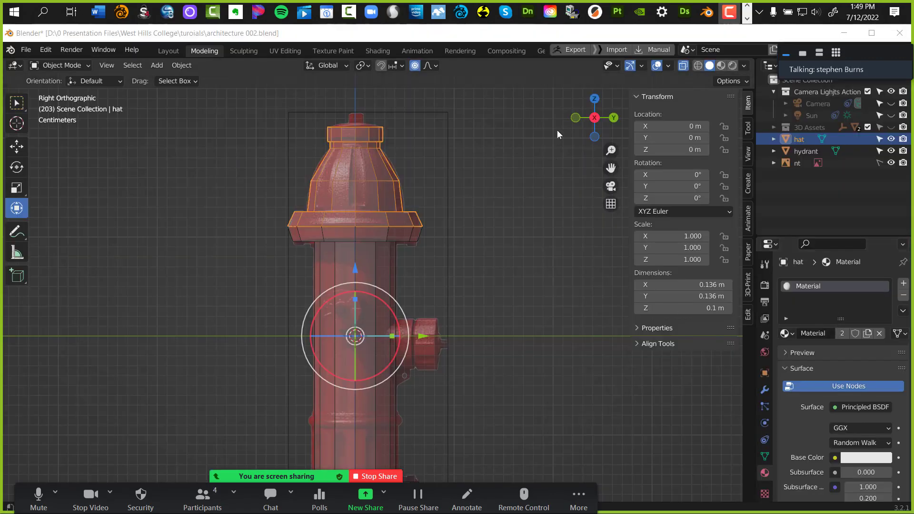
left_click(505, 38)
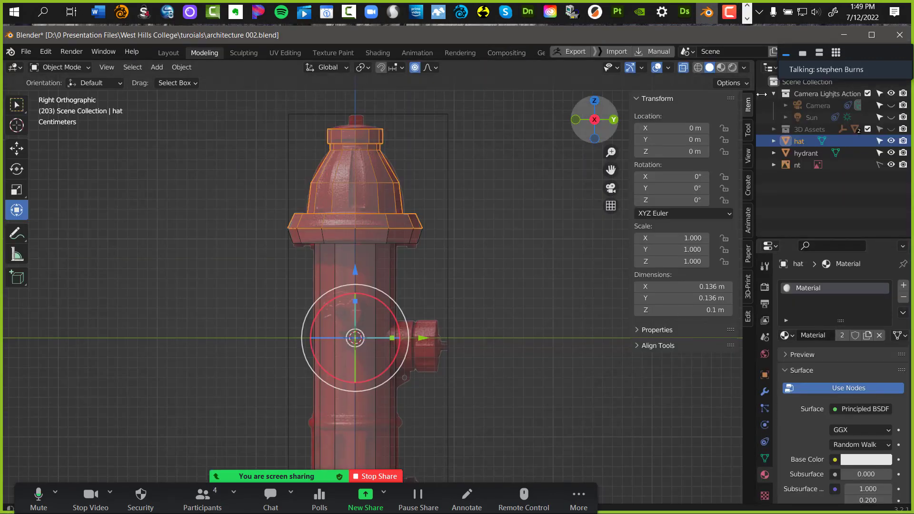
left_click(869, 34)
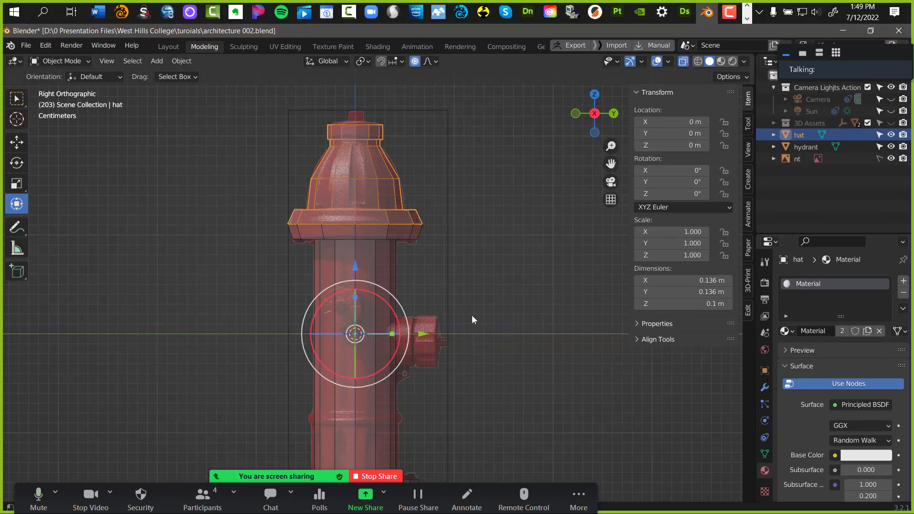
Select the hydrant body and enter Edit Mode on it, with its lower barrel in view
left_click(361, 269)
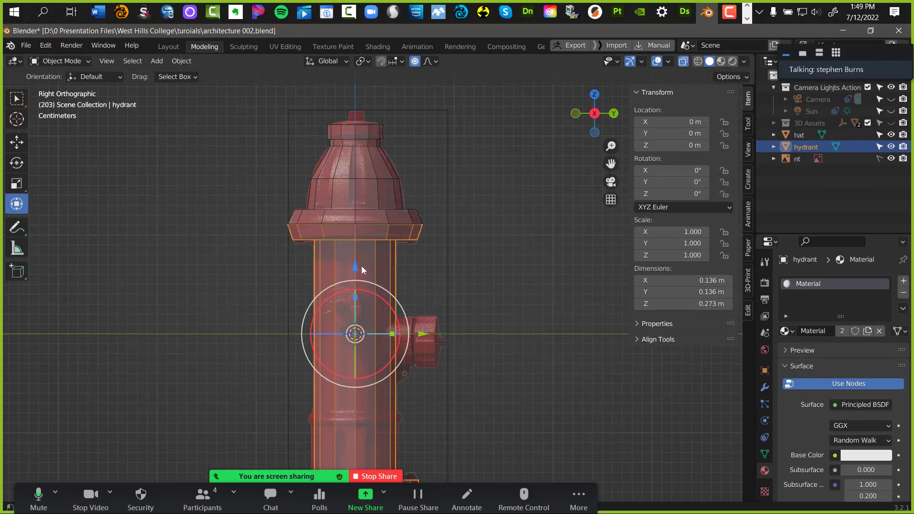
middle_click_drag(440, 325, 451, 234, "shift")
scroll(416, 275, "up", 4)
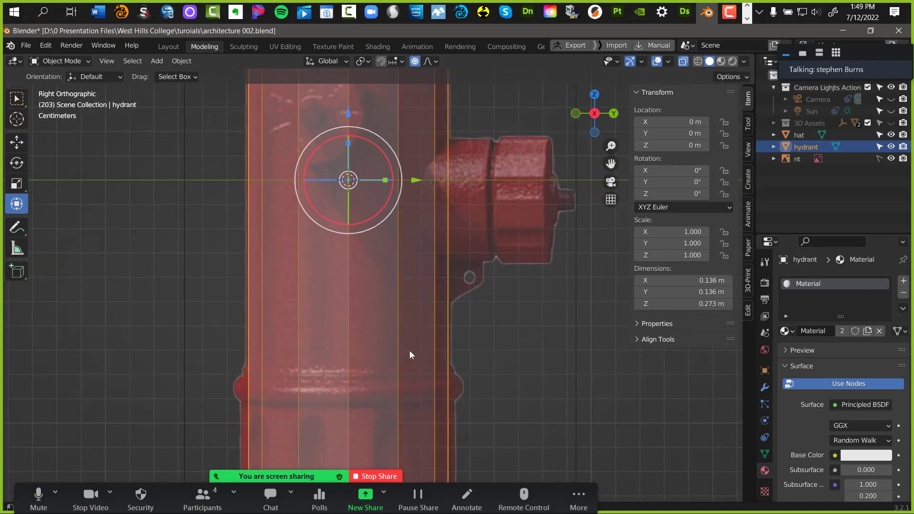
middle_click_drag(409, 351, 437, 227, "shift")
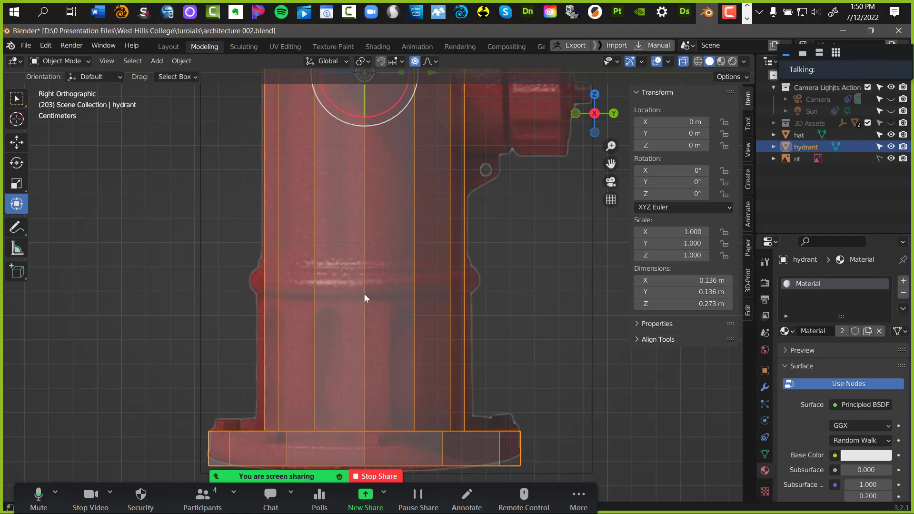
key("ctrl+Tab")
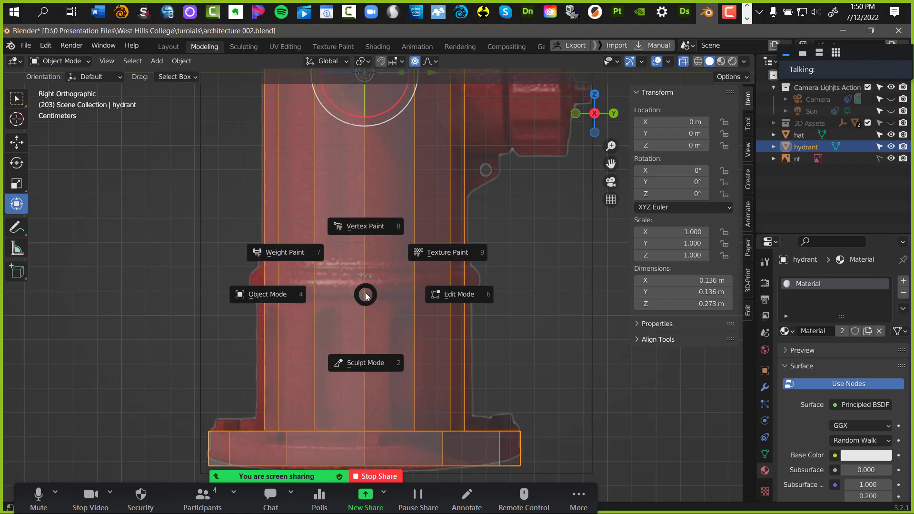
left_click(441, 293)
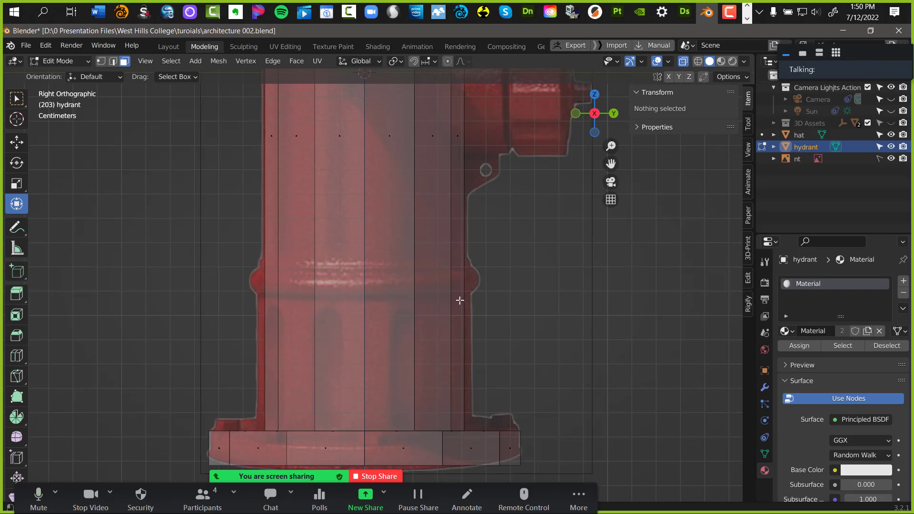
Add one loop cut around the lower barrel, slid by a factor of about 0.494 to the reference ring's height
key("ctrl+r")
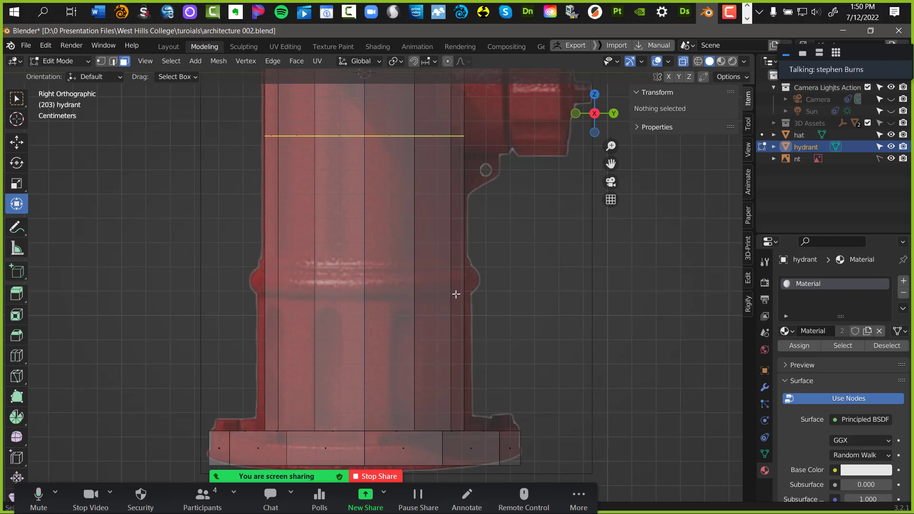
left_click(347, 141)
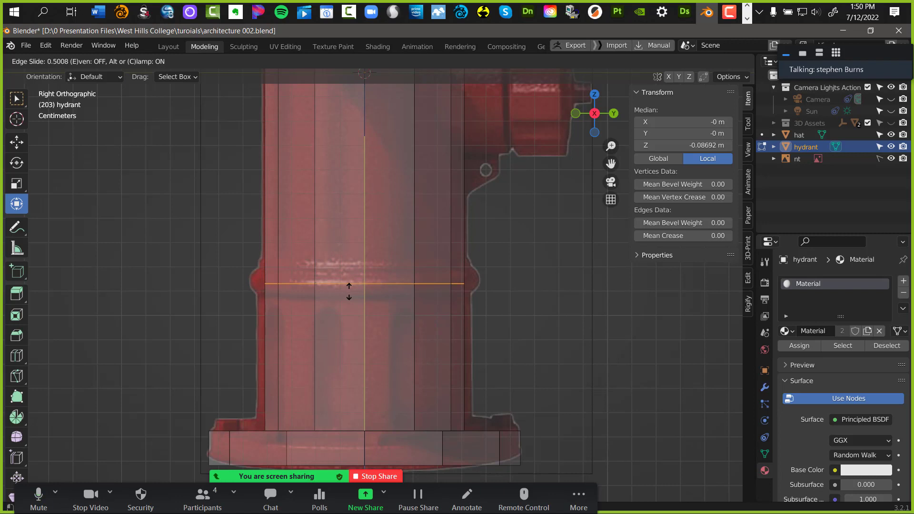
left_click(349, 291)
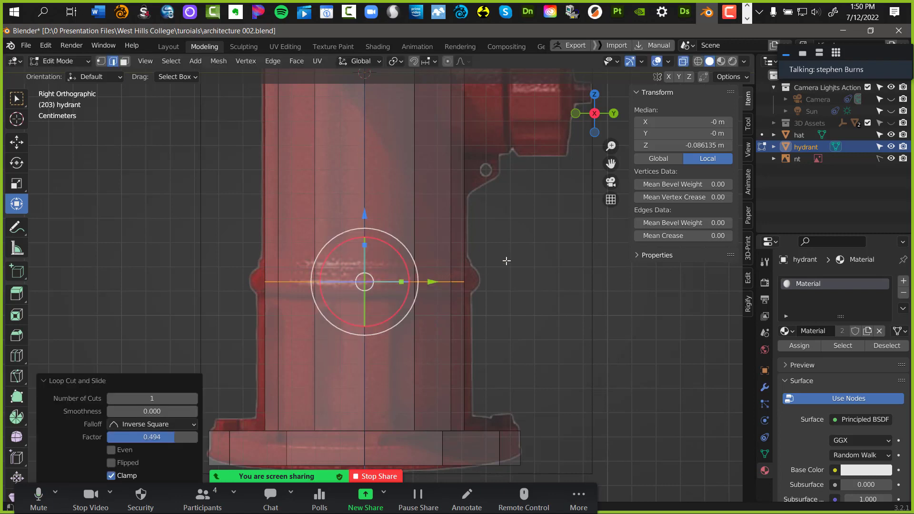
Select the new edge loop on the barrel and bevel it about 0.0055 m wide with one segment to form the ring's band
left_click(544, 418)
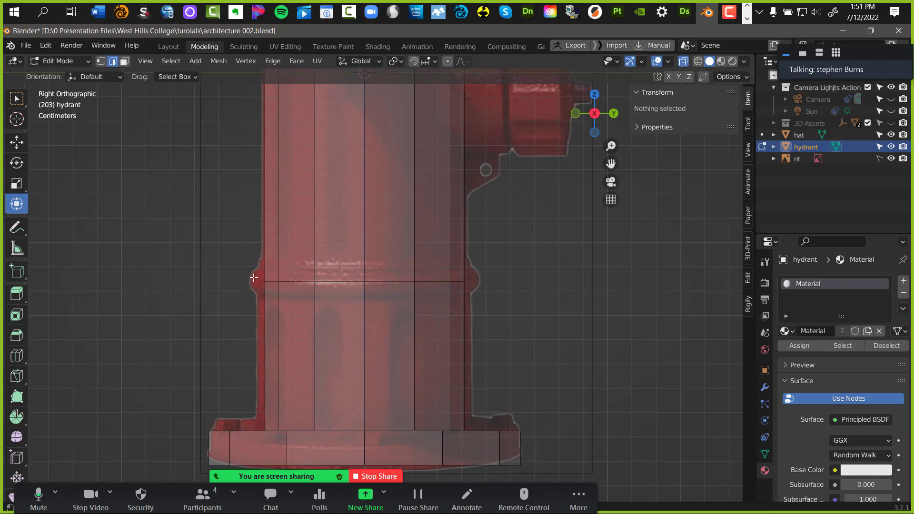
left_click_drag(246, 269, 505, 301)
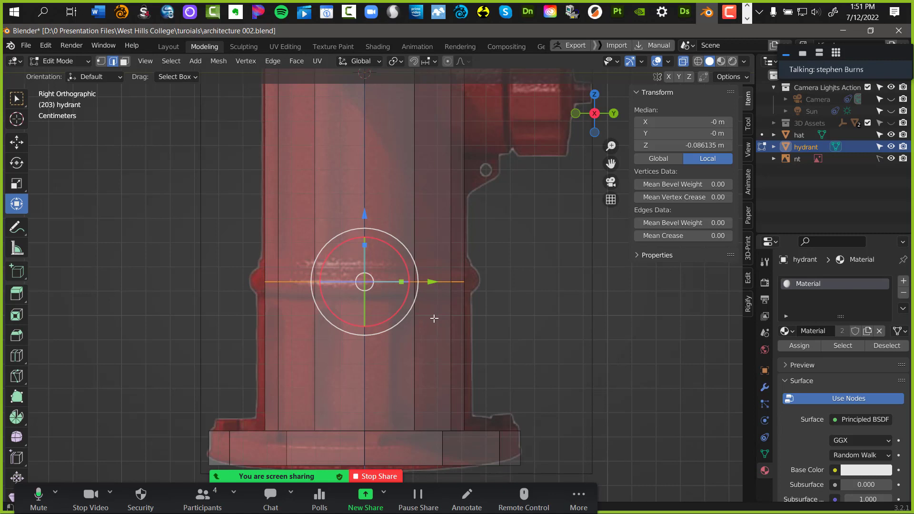
key("ctrl+b")
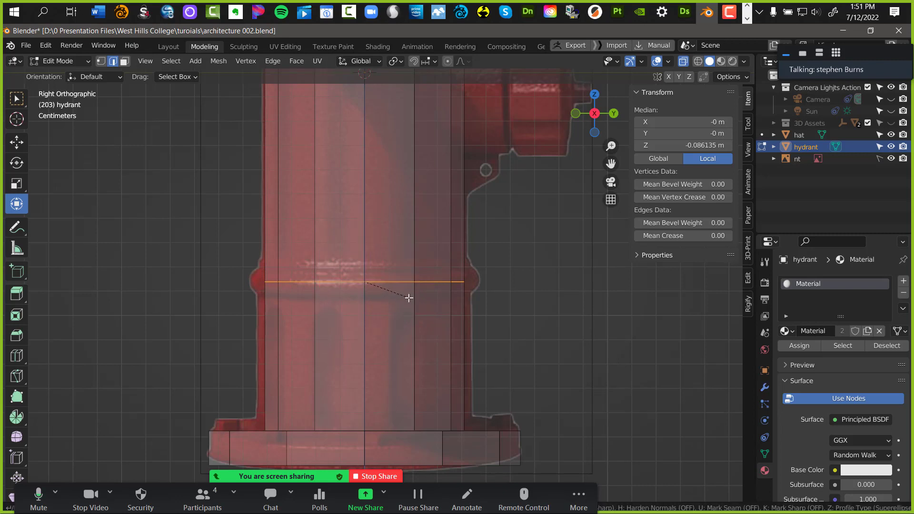
left_click(421, 321)
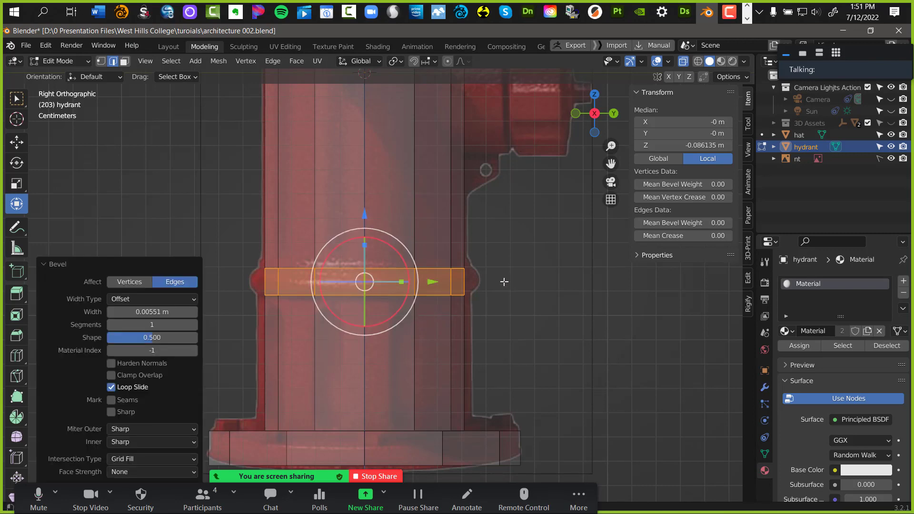
middle_click_drag(474, 314, 410, 305)
scroll(490, 280, "down", 5)
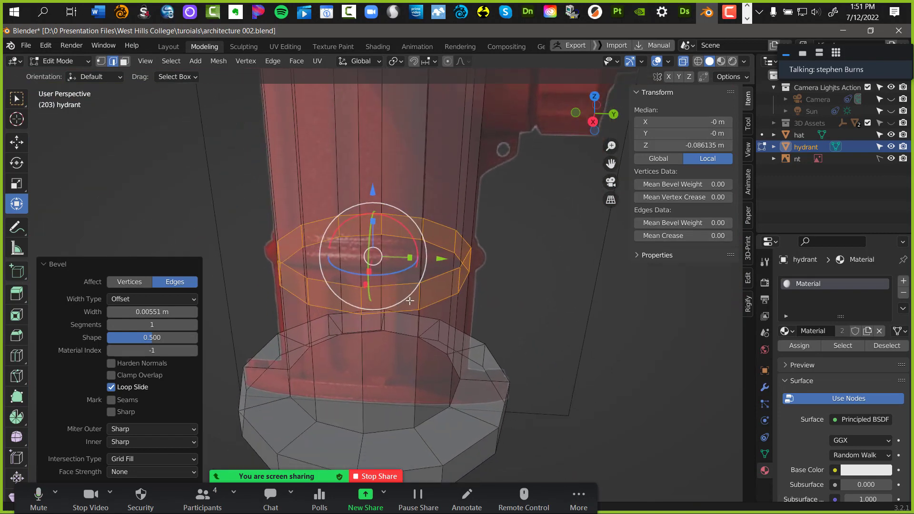
Extrude the selected band on the lower barrel outward along its normals to form the raised ring
scroll(452, 273, "up", 4)
scroll(452, 272, "up", 2)
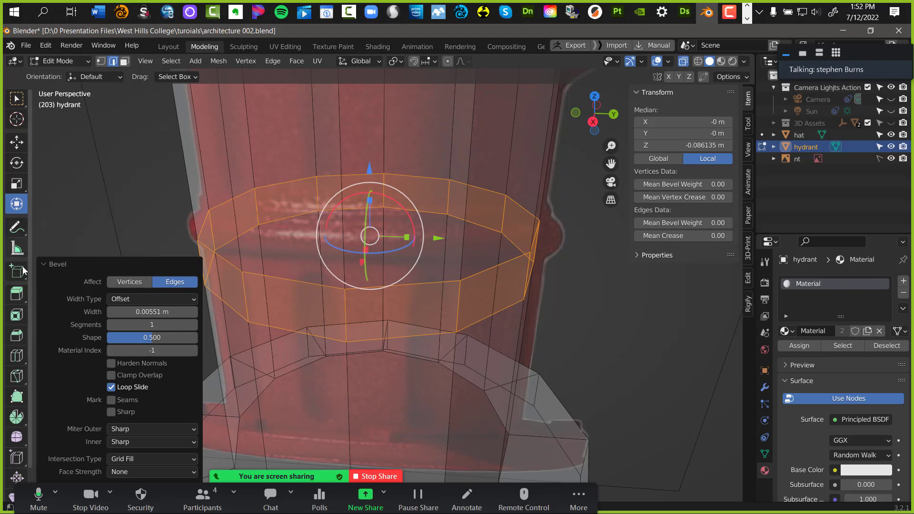
left_click(20, 300)
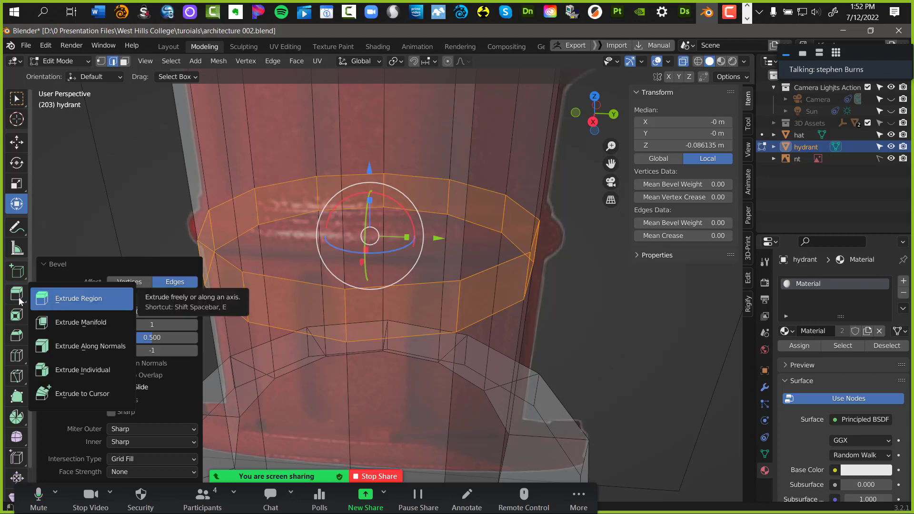
key("Escape")
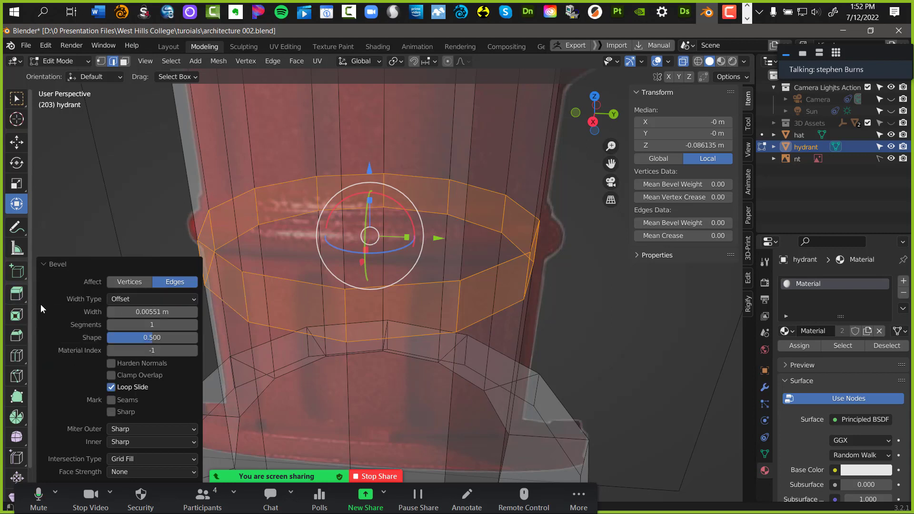
left_click(15, 299)
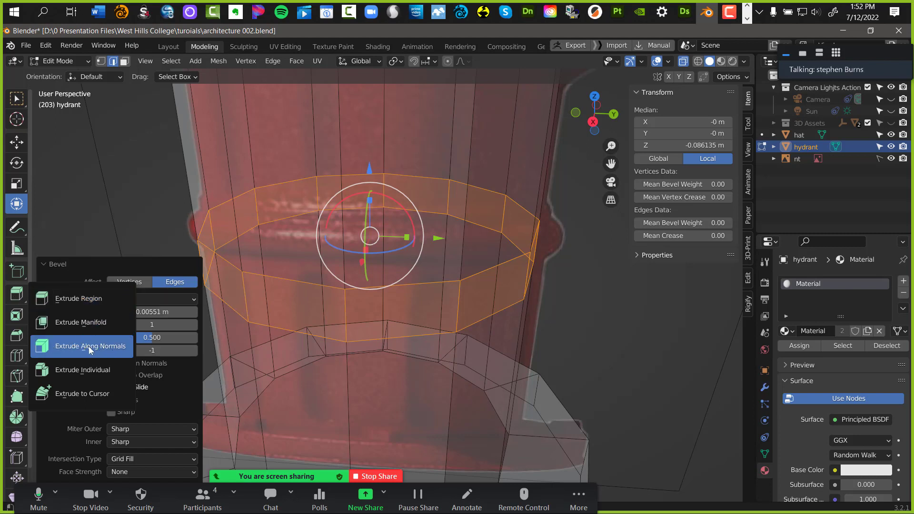
left_click(78, 347)
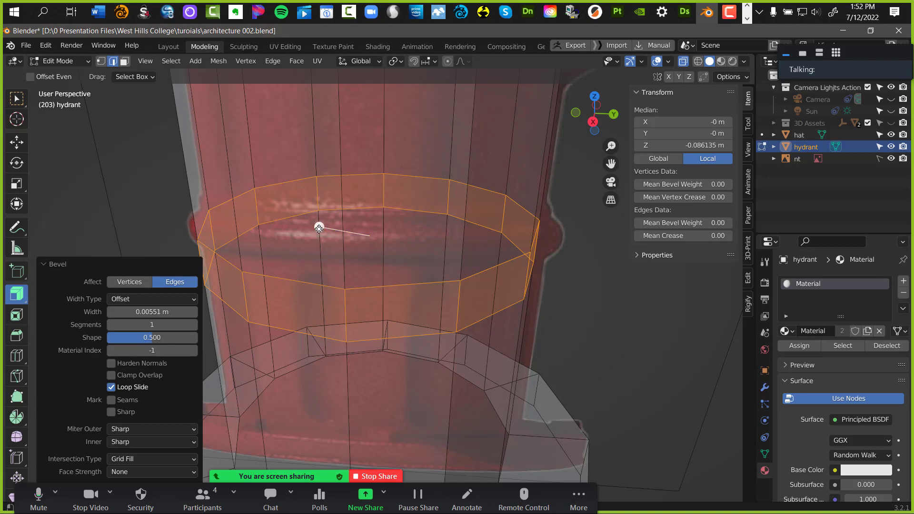
left_click_drag(319, 228, 241, 218)
left_click(253, 222)
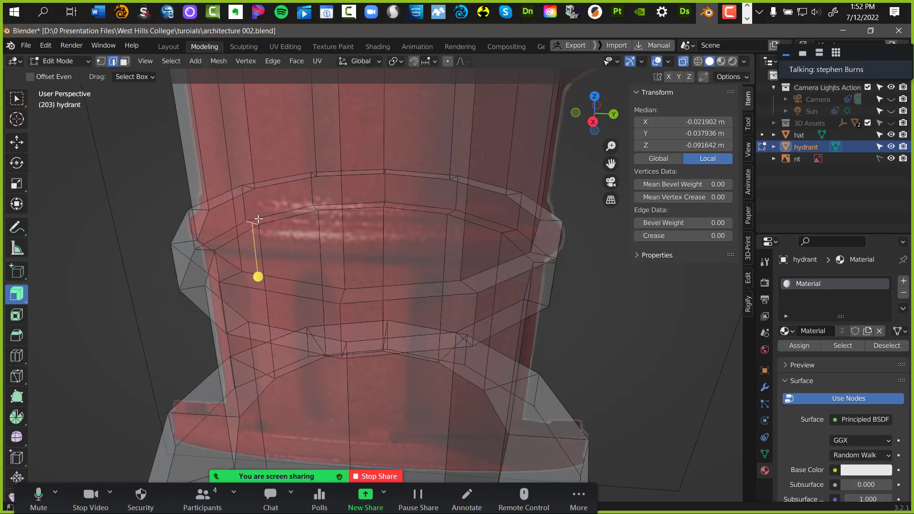
Turn off X-ray display and examine the barrel ring, collar and hat as solid geometry
scroll(411, 364, "down", 6)
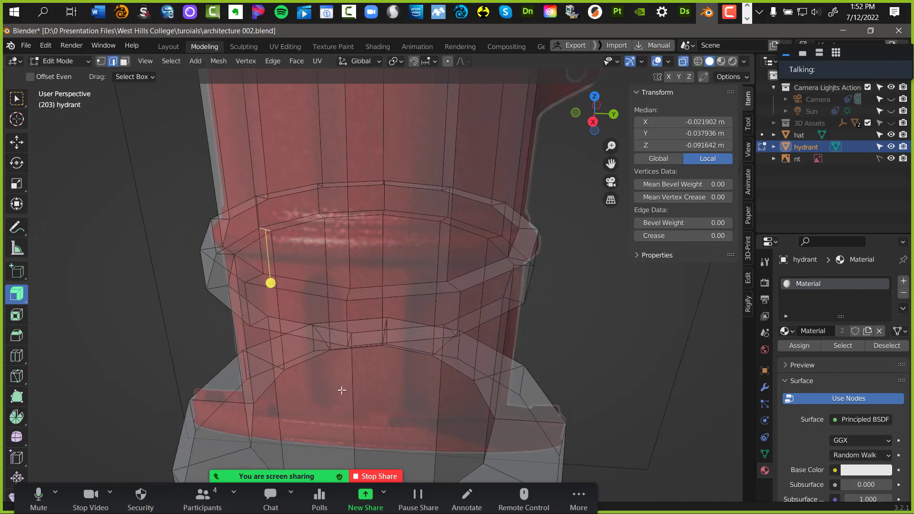
middle_click_drag(326, 374, 362, 340)
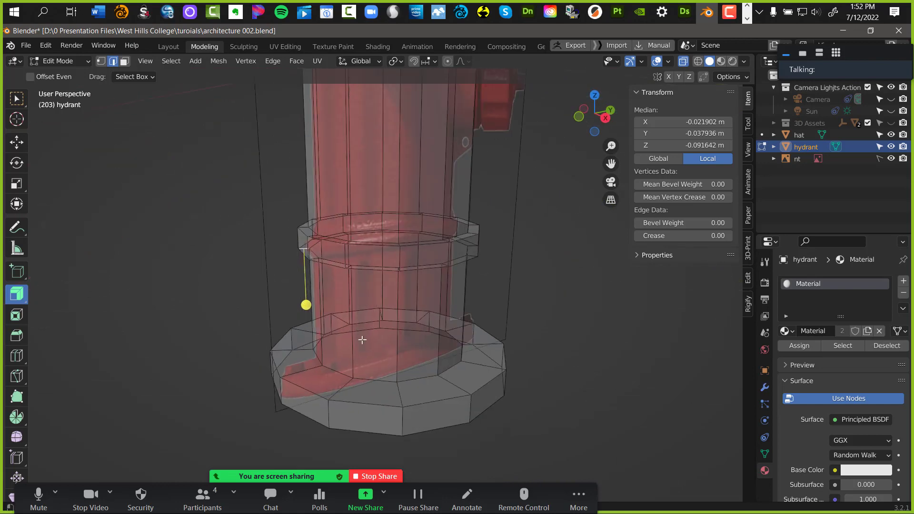
left_click(683, 62)
middle_click_drag(363, 325, 281, 379, "shift")
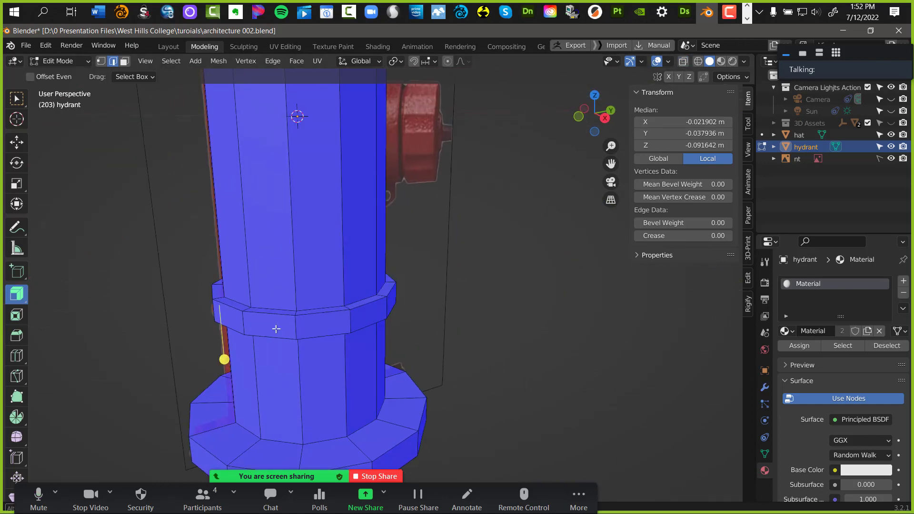
middle_click_drag(275, 328, 360, 295)
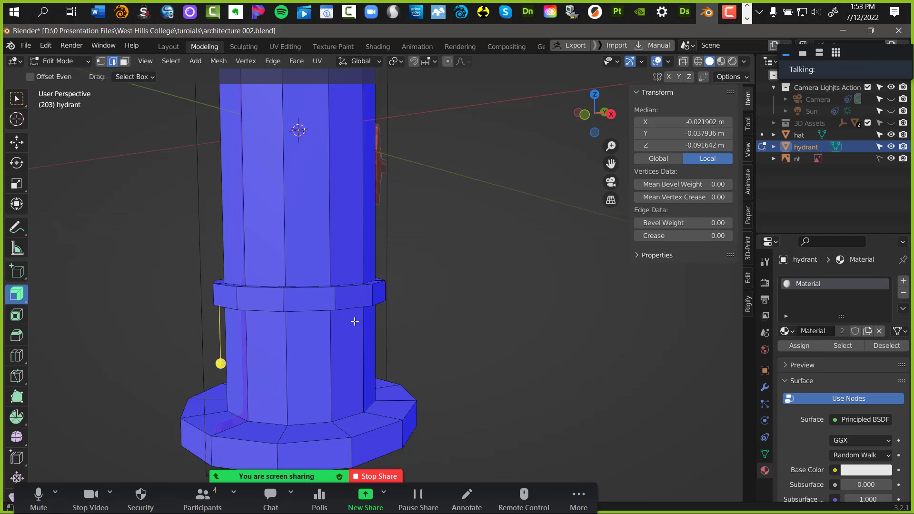
middle_click_drag(412, 243, 398, 370, "shift")
middle_click_drag(388, 331, 308, 347, "ctrl")
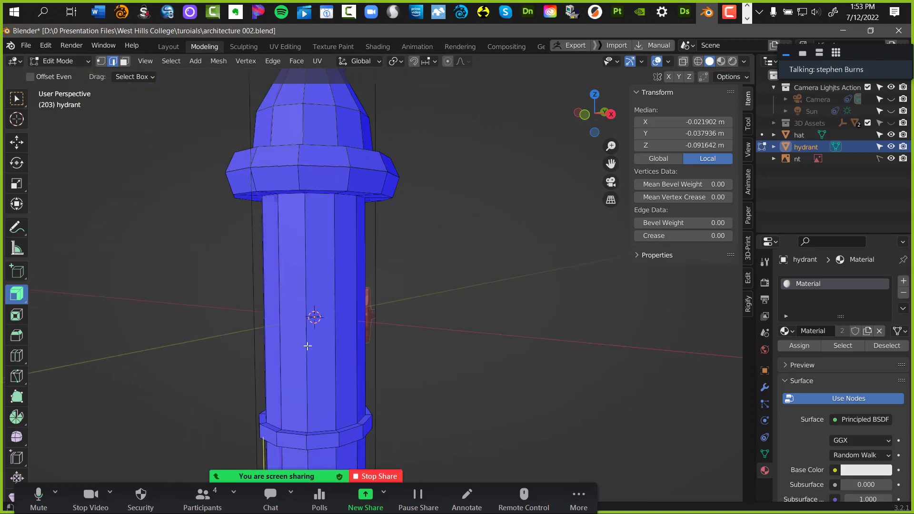
middle_click_drag(374, 253, 373, 363, "shift")
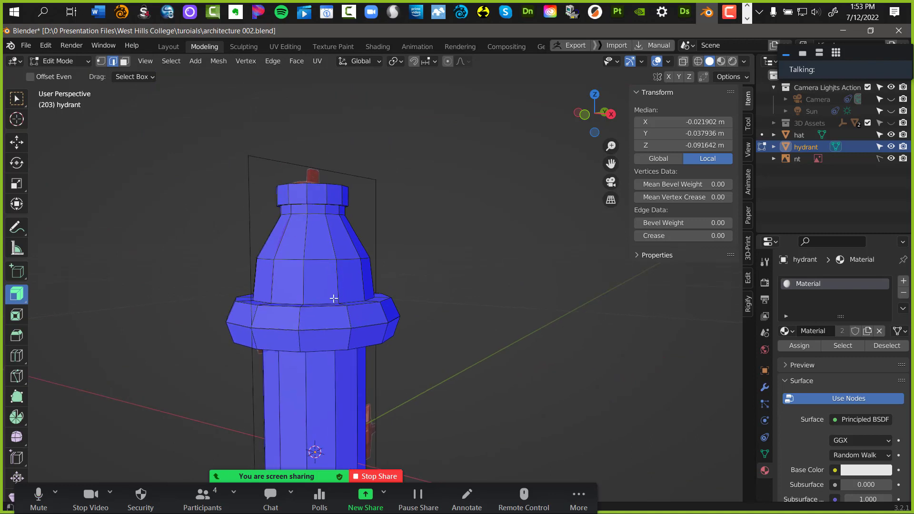
middle_click_drag(313, 272, 390, 231, "ctrl")
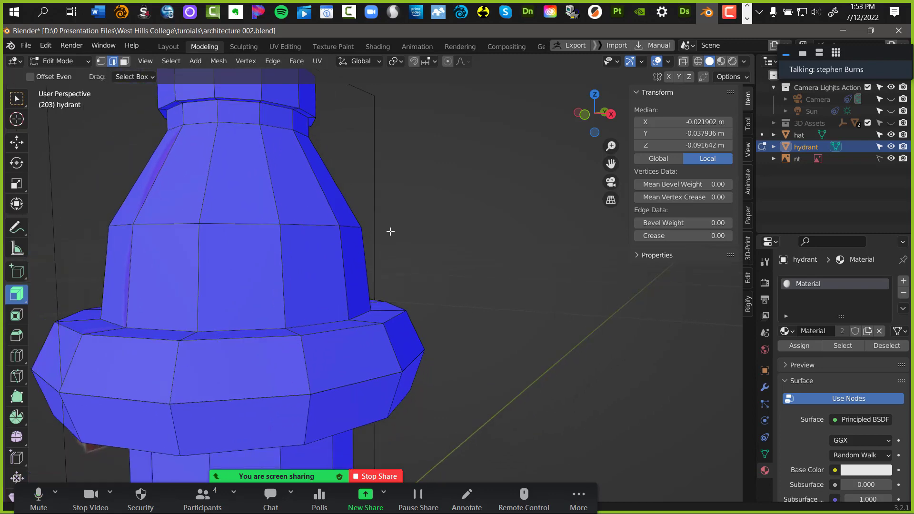
scroll(390, 232, "down", 1)
scroll(390, 232, "up", 3)
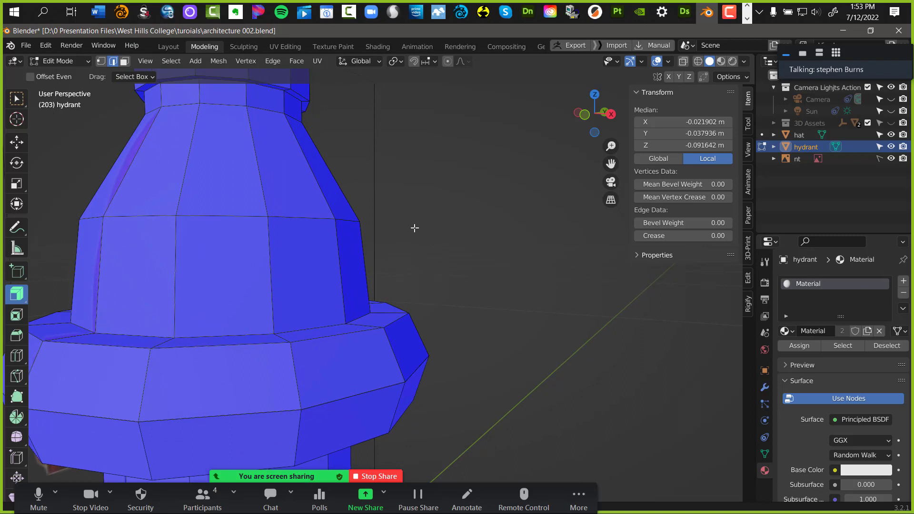
scroll(415, 228, "up", 1)
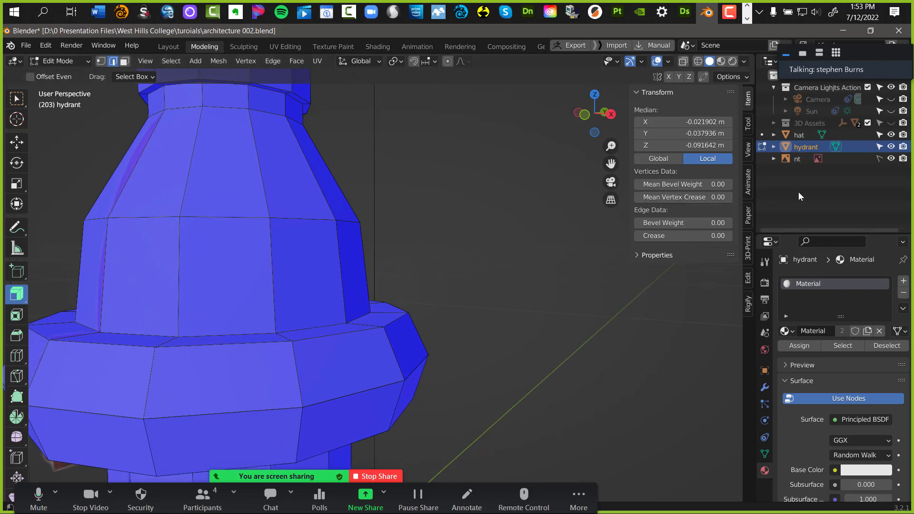
Hide the hat object, keeping the hydrant body shown, and examine the ribbed dome in the reference image
left_click(892, 147)
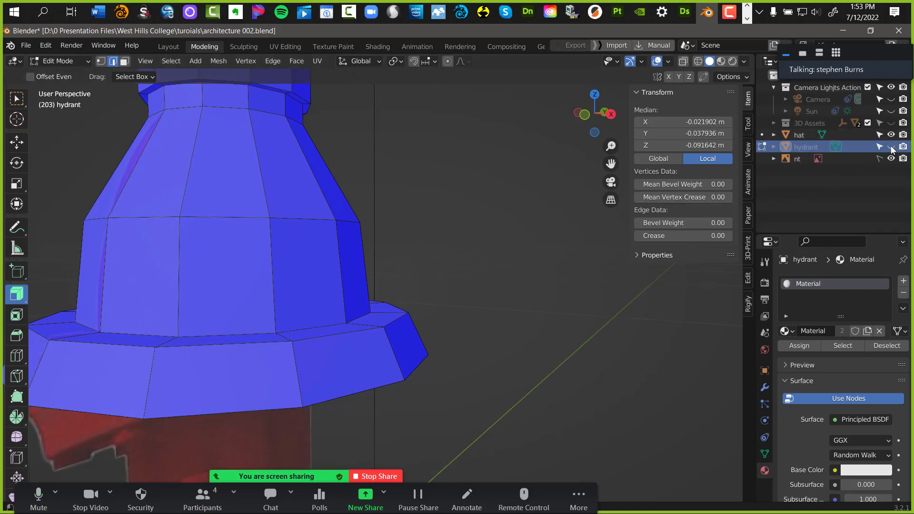
left_click(891, 148)
left_click(891, 134)
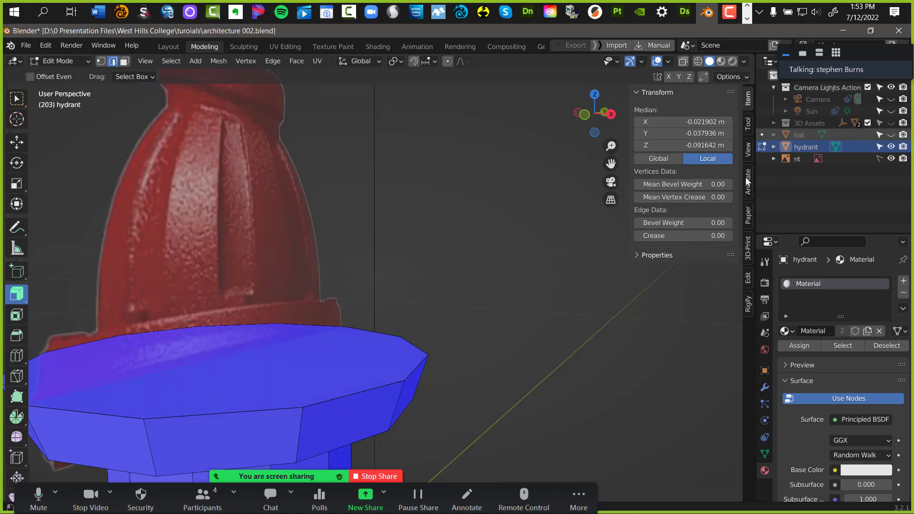
scroll(226, 175, "up", 8)
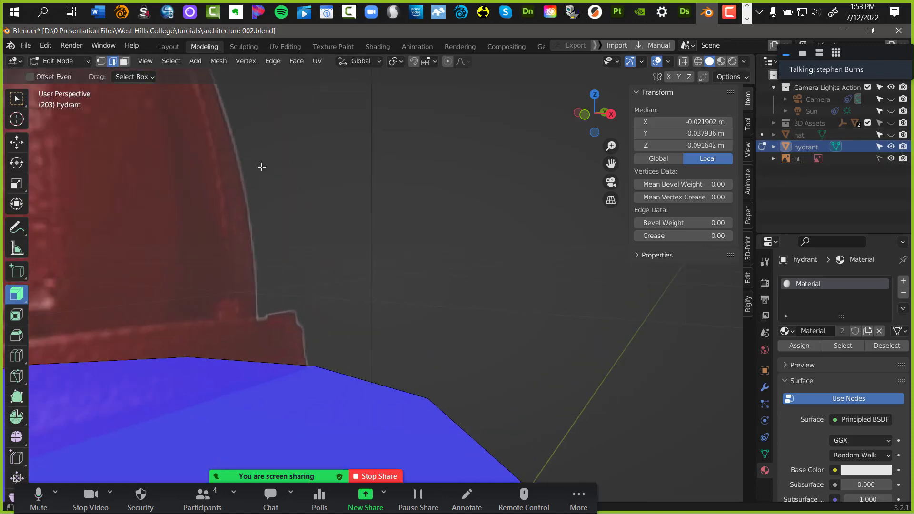
scroll(287, 292, "down", 6)
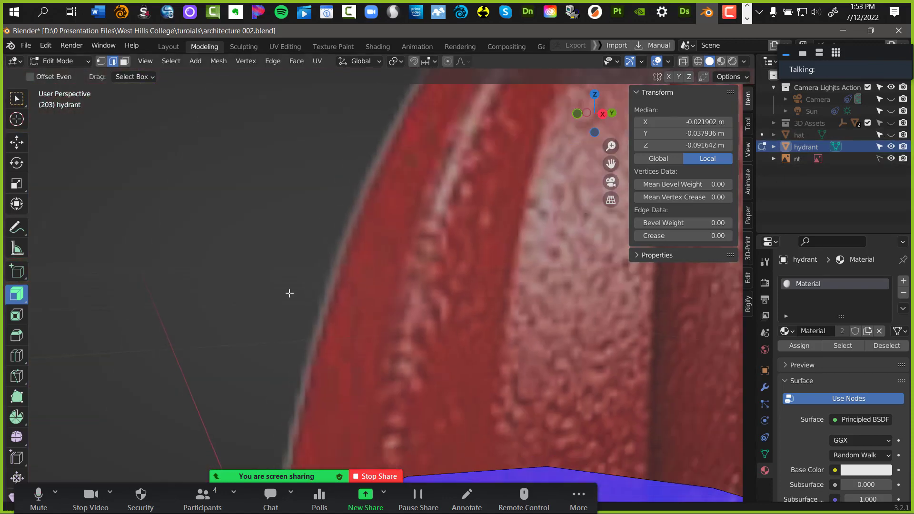
scroll(286, 281, "up", 1)
scroll(286, 278, "down", 2)
middle_click_drag(286, 277, 302, 272)
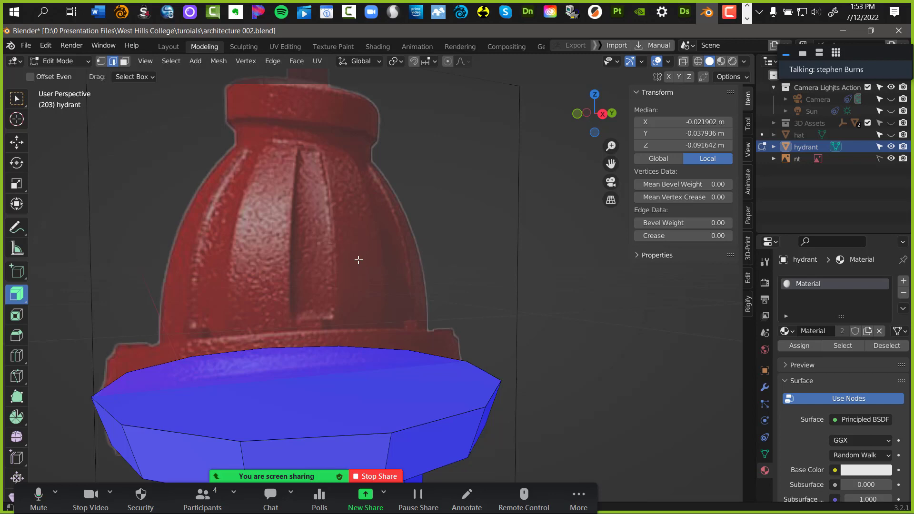
middle_click_drag(443, 366, 332, 269, "shift")
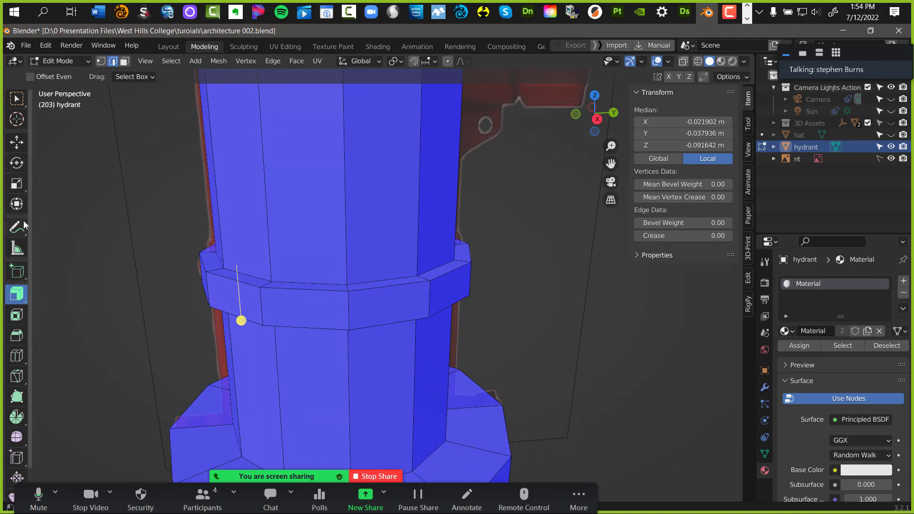
left_click(21, 296)
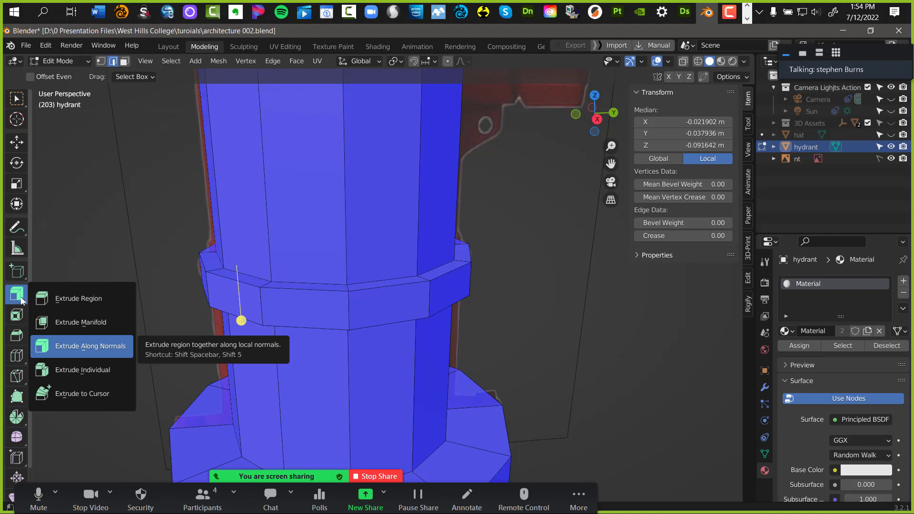
left_click(101, 347)
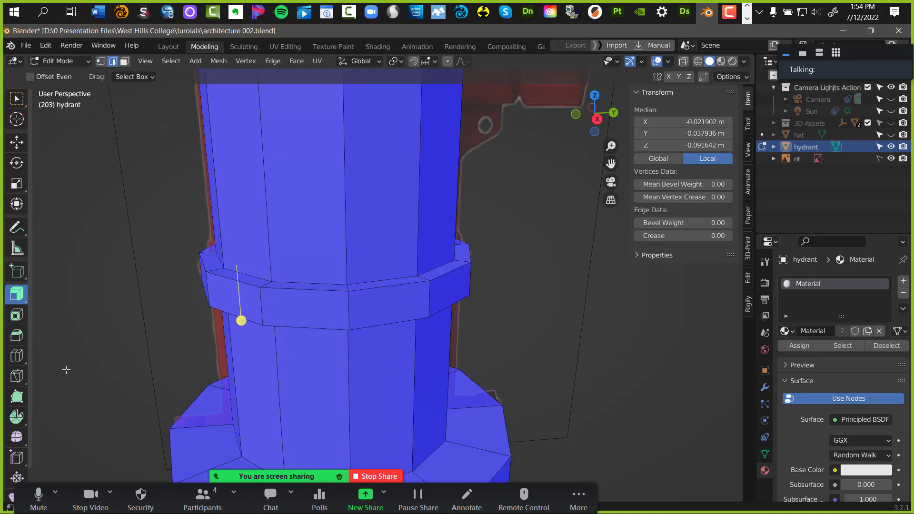
left_click(16, 203)
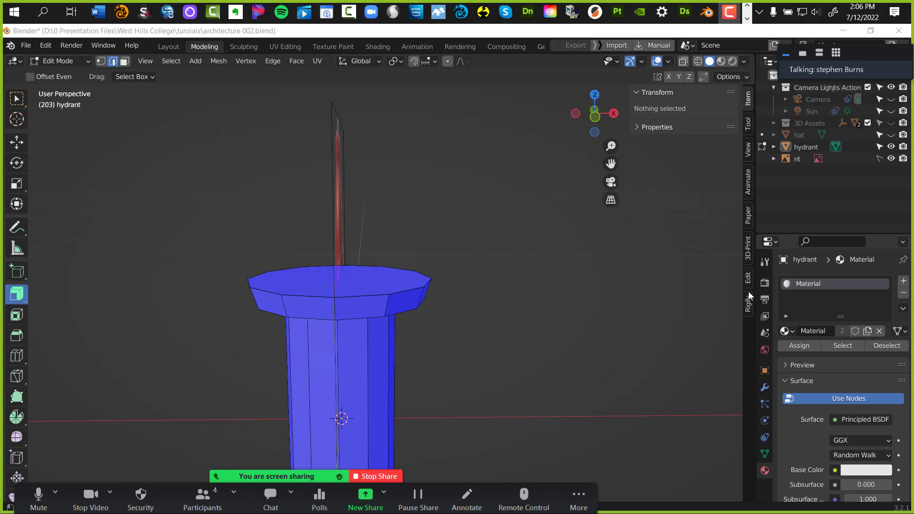
Switch the hydrant body to Object Mode and select the nt reference image
left_click(471, 275)
key("Tab")
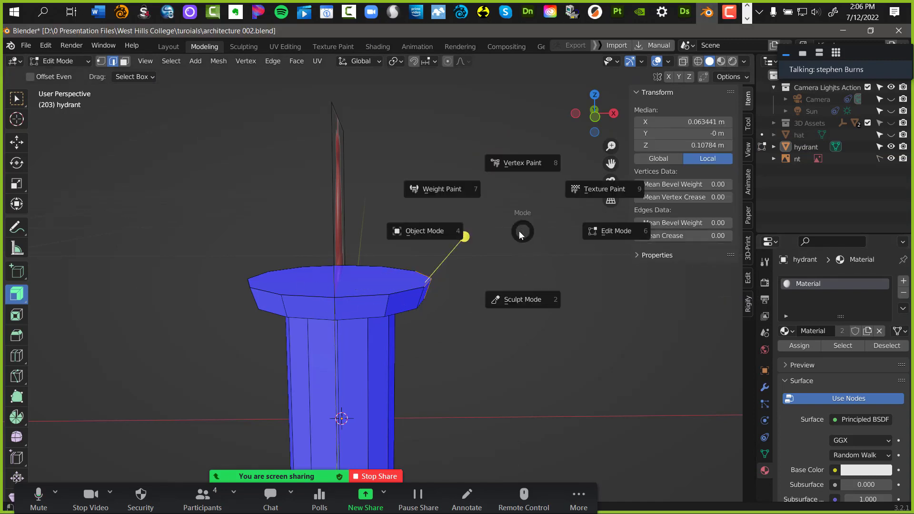
left_click(359, 231)
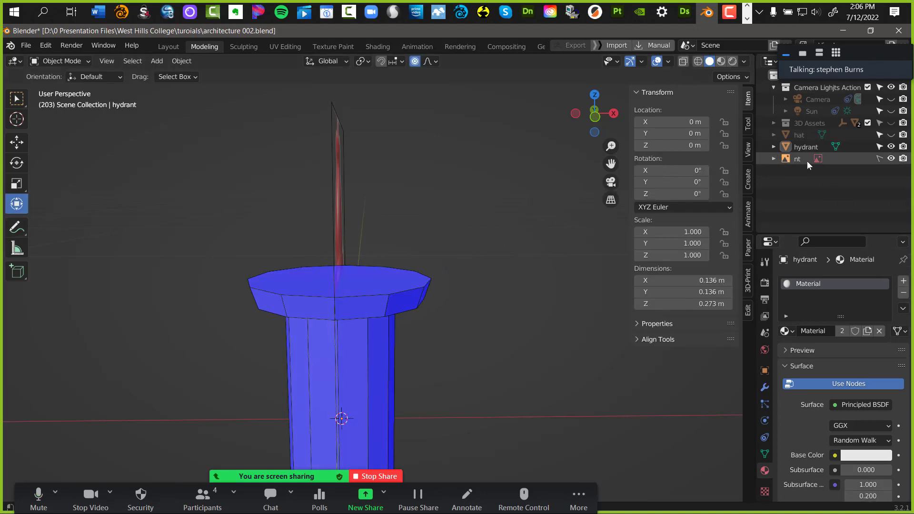
left_click(790, 159)
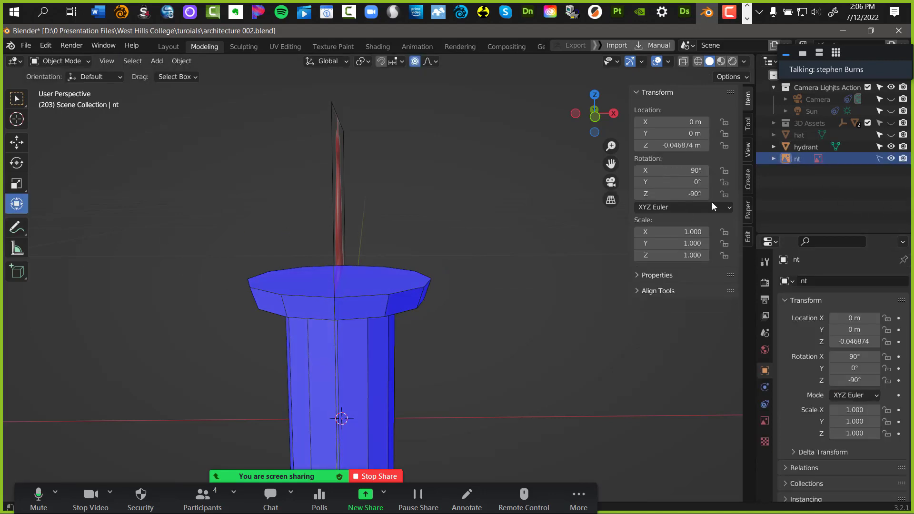
Show the hat object again, select it and examine its faceted dome and flange
left_click(890, 136)
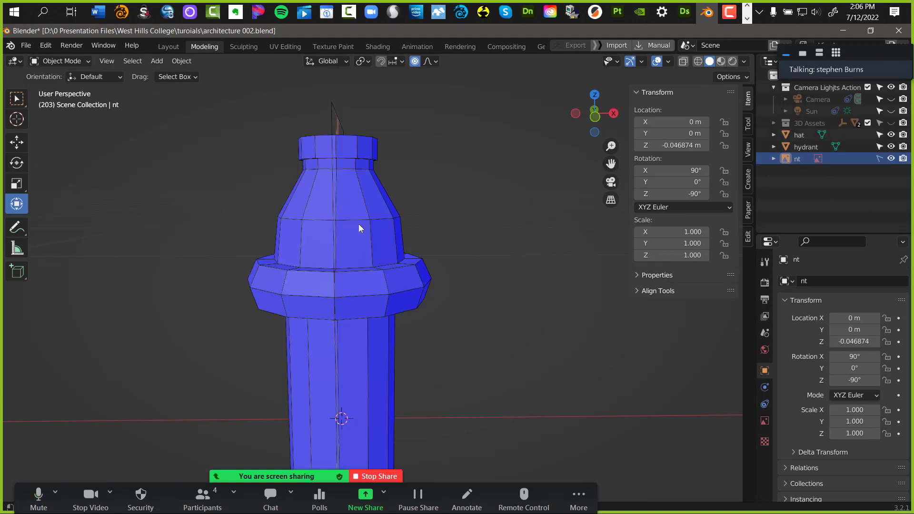
left_click(366, 211)
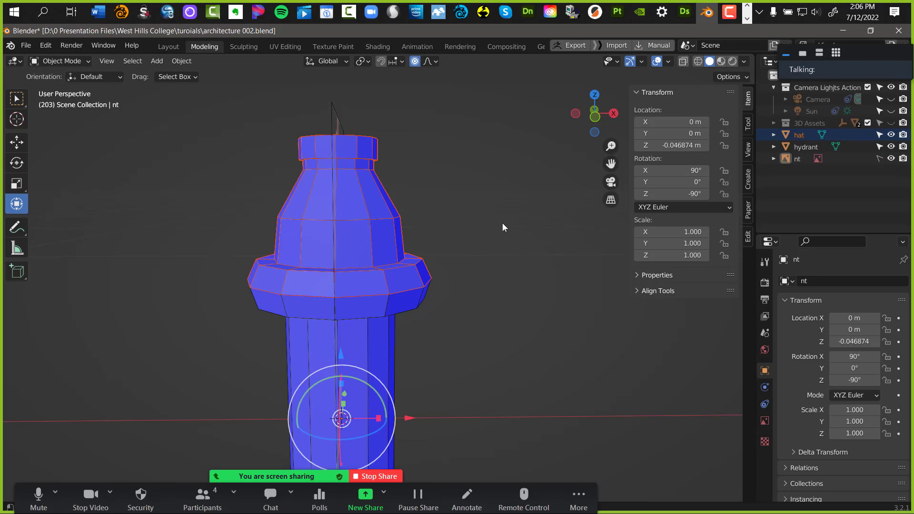
scroll(373, 216, "up", 5)
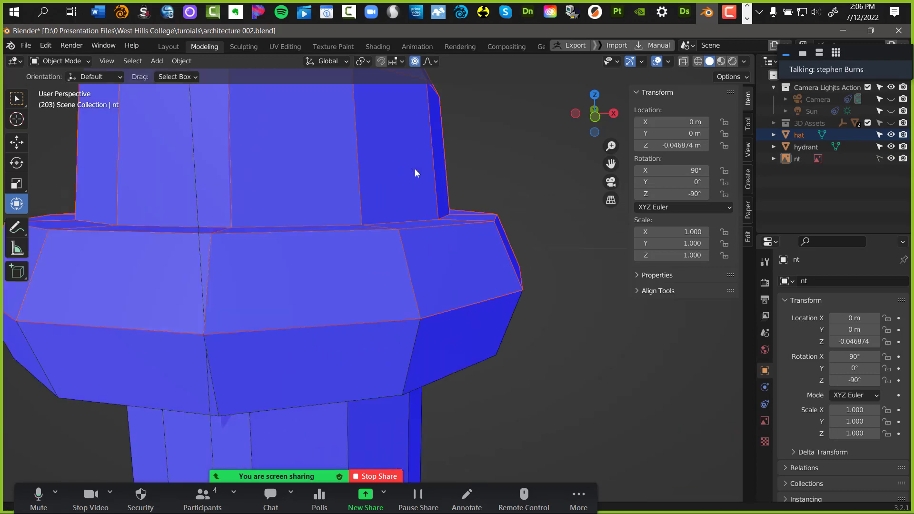
scroll(415, 168, "down", 2)
scroll(366, 219, "down", 3)
scroll(371, 149, "up", 3)
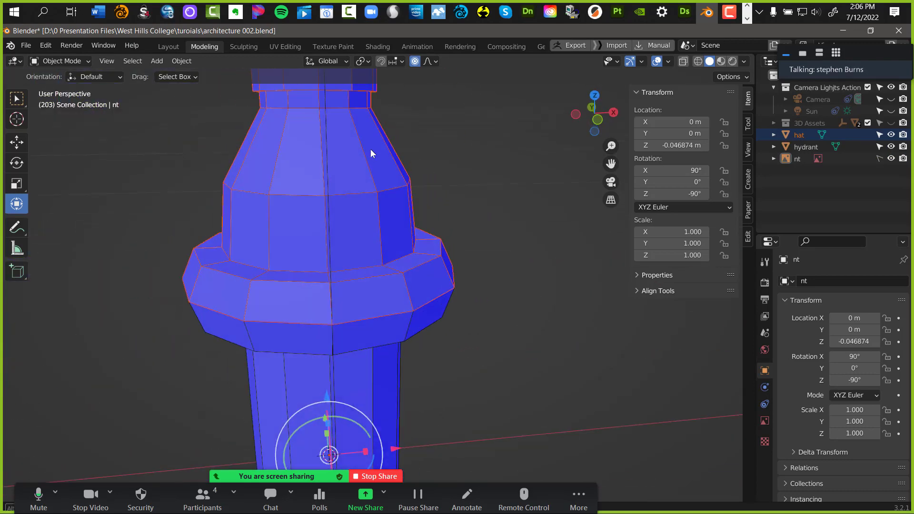
scroll(364, 146, "up", 1)
middle_click_drag(364, 146, 402, 264, "shift")
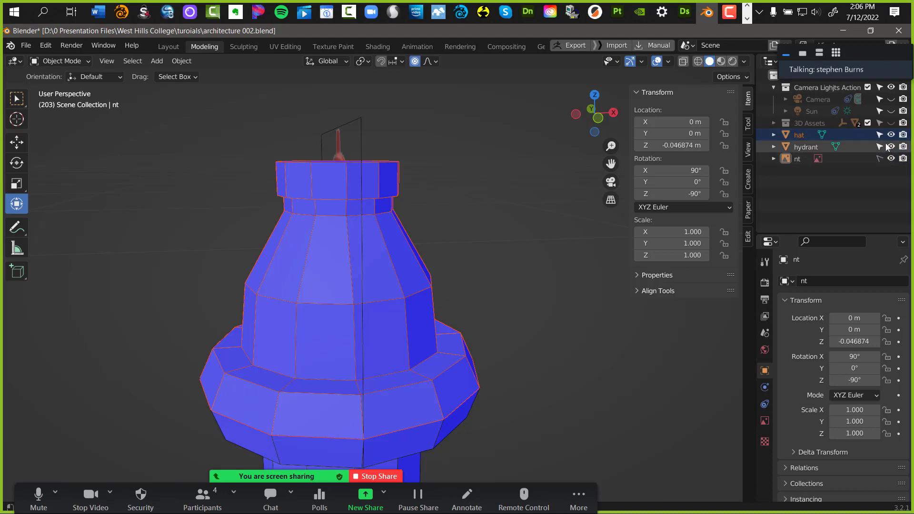
Hide the hat and view the ribbed dome of the reference image from its other side
left_click(890, 135)
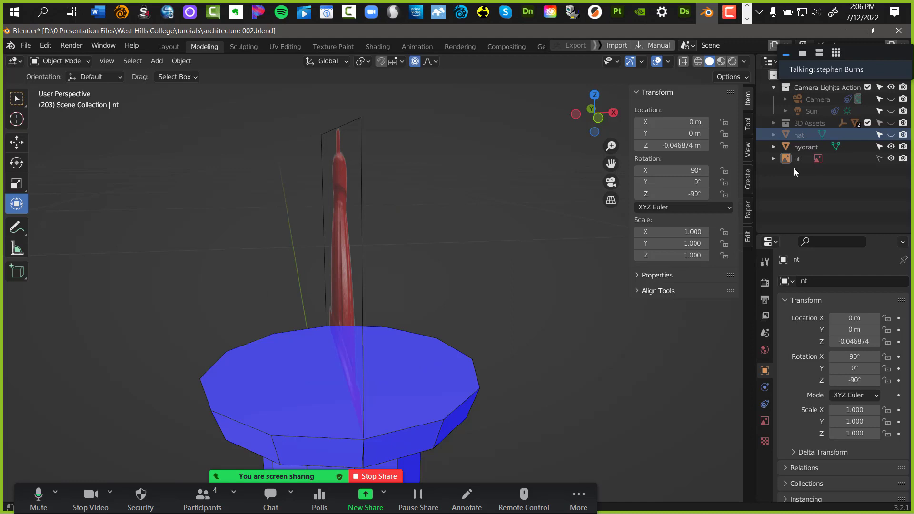
middle_click_drag(351, 272, 273, 295)
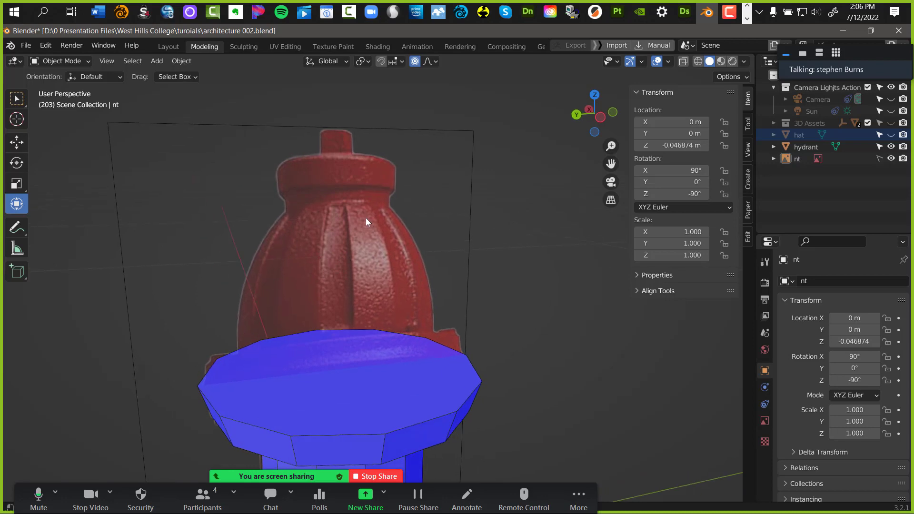
middle_click_drag(422, 243, 403, 313)
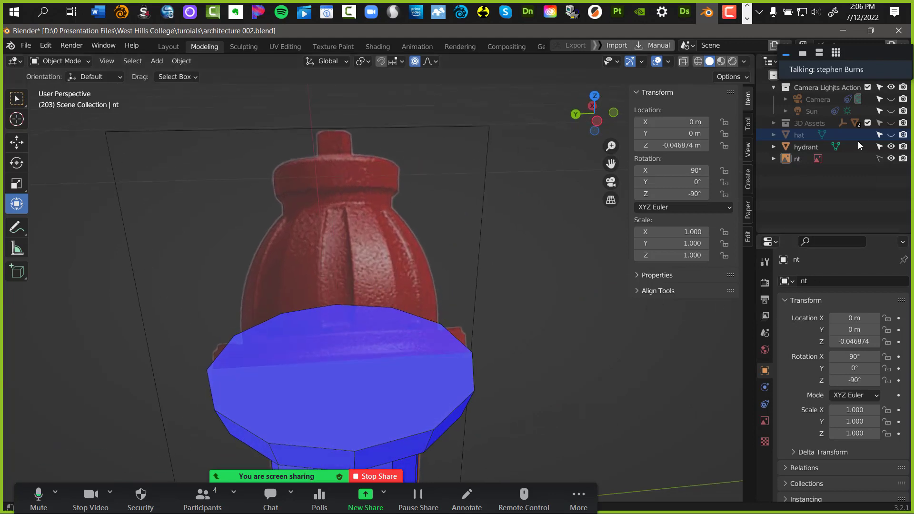
Show the hat object, select it together with the hydrant body, and put both in Edit Mode with nothing selected
left_click(838, 135)
left_click(890, 134)
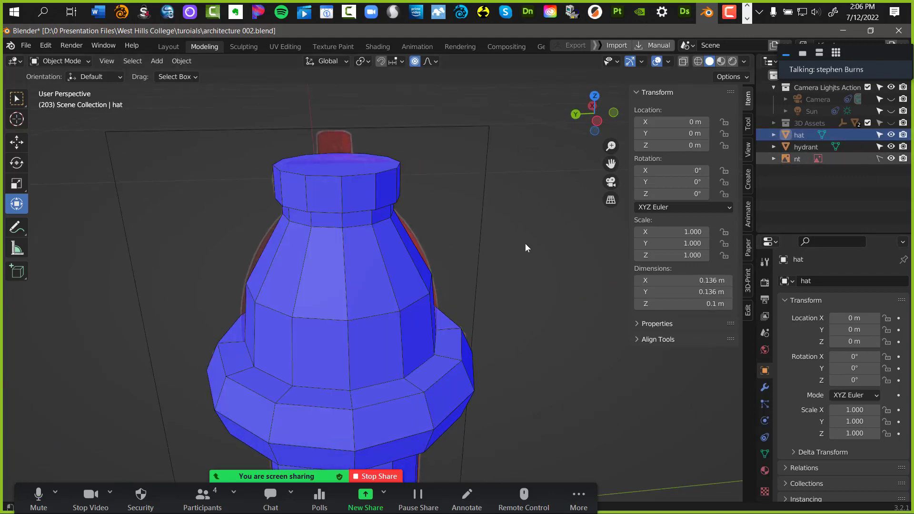
left_click(372, 314, "shift")
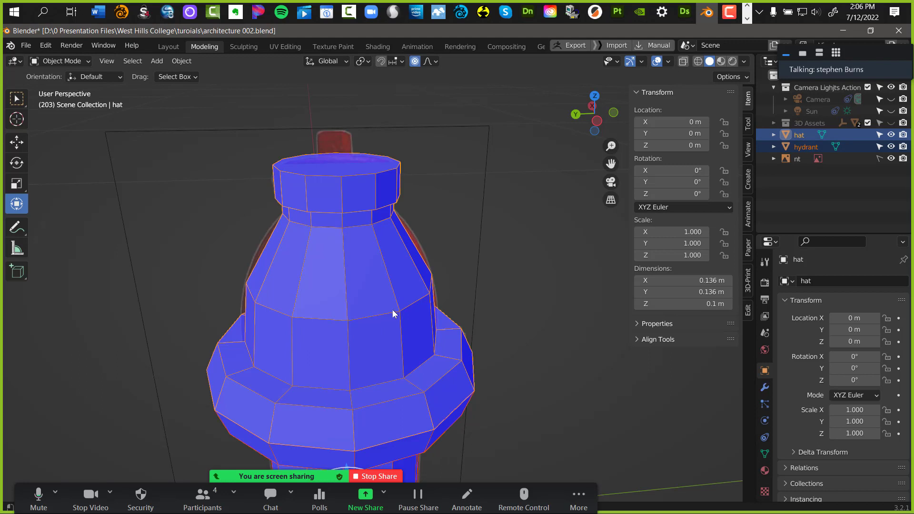
key("ctrl+Tab")
left_click(481, 318)
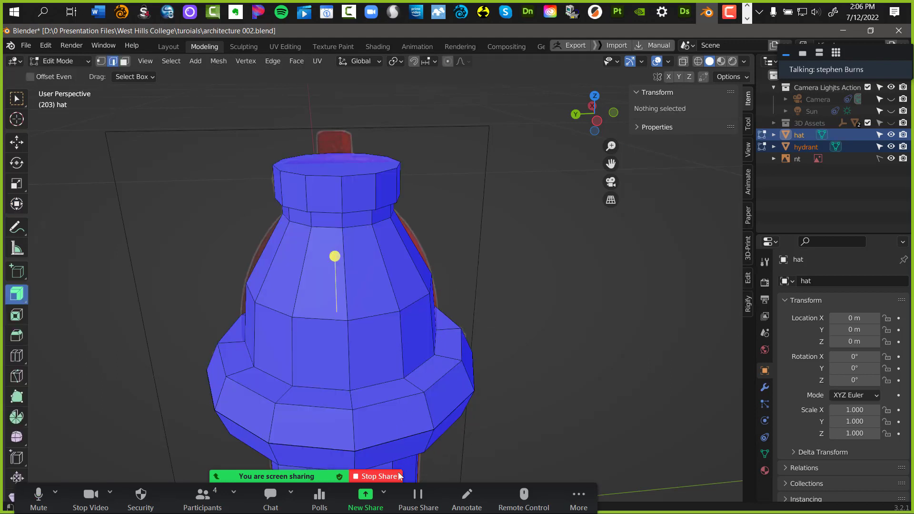
left_click(17, 204)
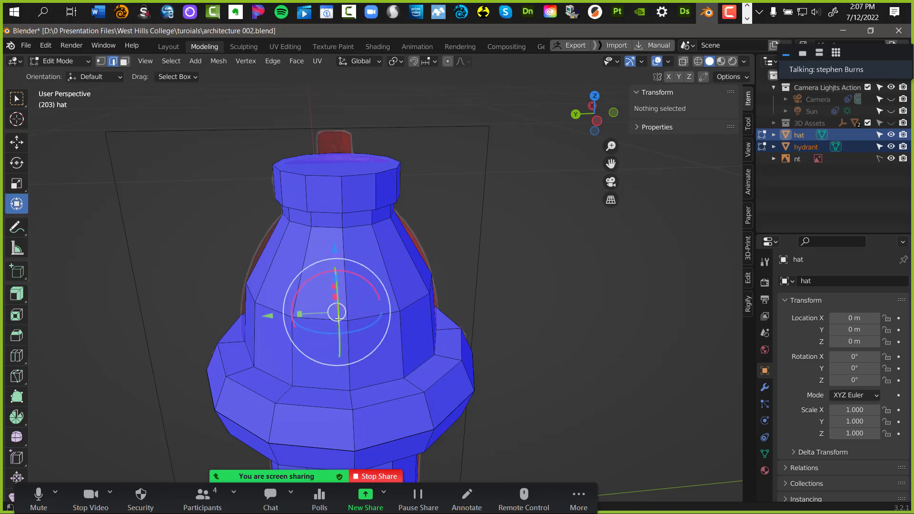
left_click(517, 309)
Switch to face selection and select the upper and lower faces of one vertical strip on the hat's dome
left_click_drag(311, 281, 311, 438)
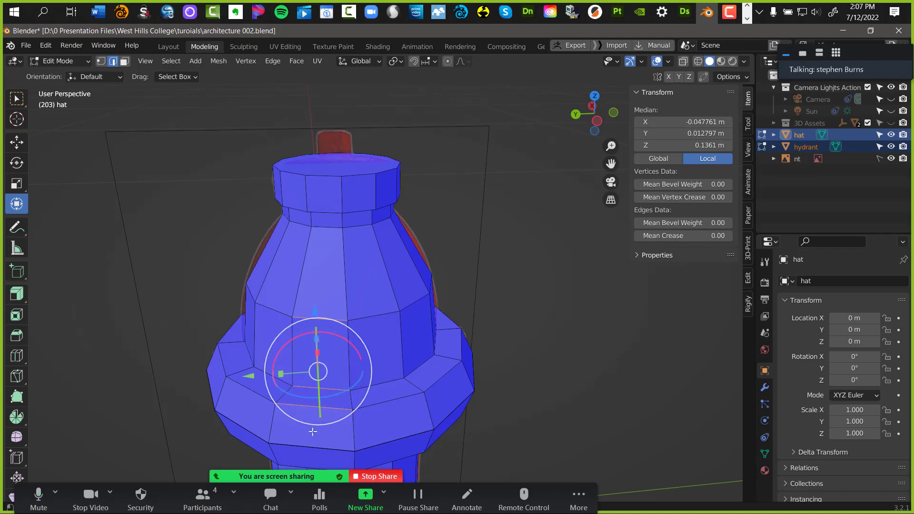
key("3")
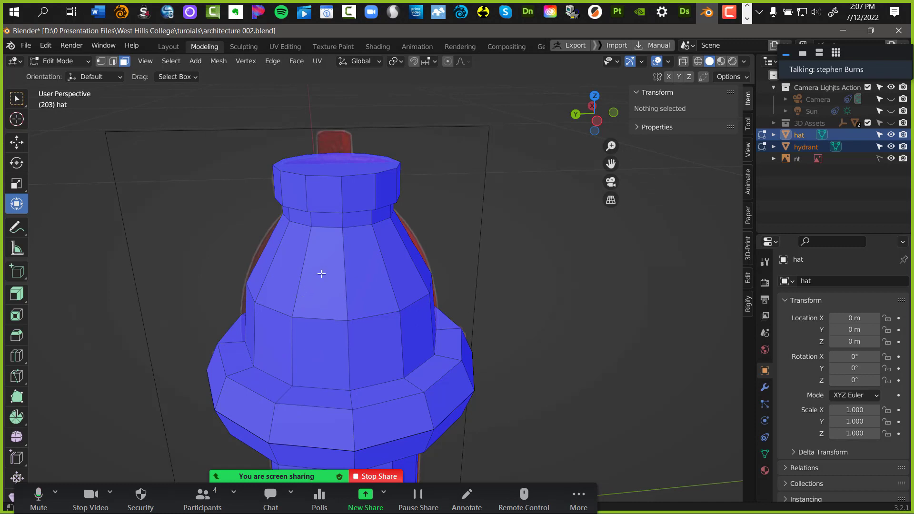
left_click_drag(319, 293, 330, 383)
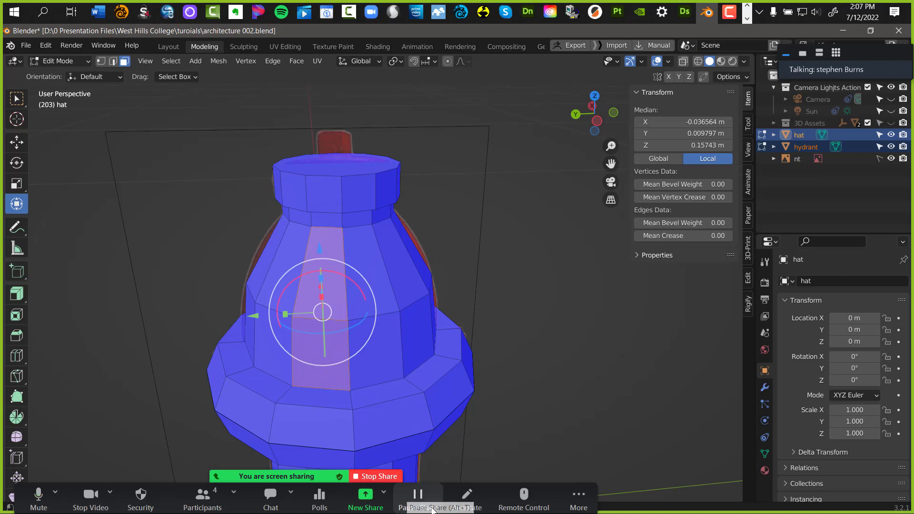
scroll(371, 265, "up", 4)
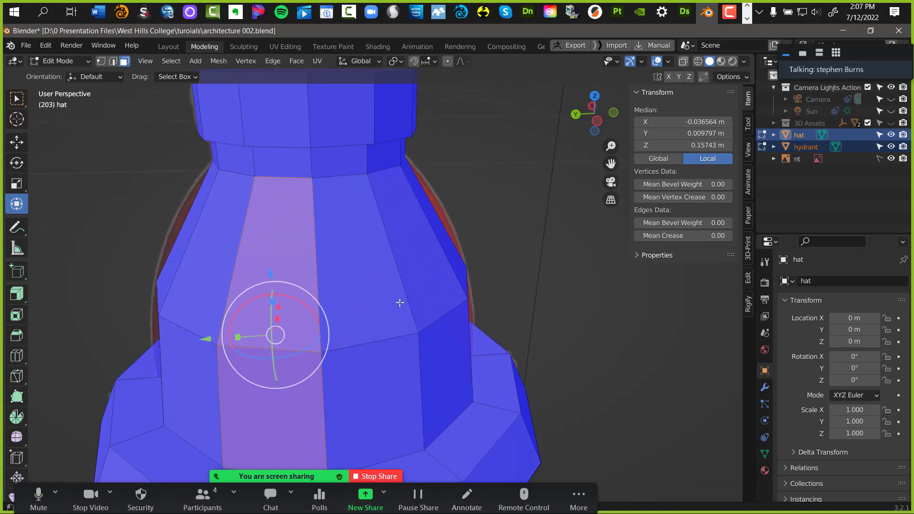
Add the upper and lower faces of every other vertical strip around the hat's dome to the selection
middle_click_drag(420, 260, 338, 299)
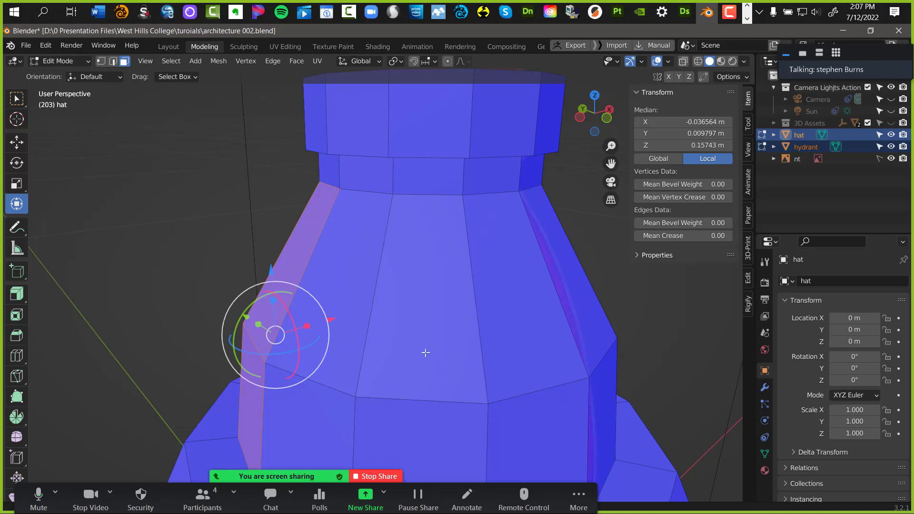
scroll(424, 351, "down", 3)
mouse_move(415, 326)
middle_mouse_down()
mouse_move(379, 290)
mouse_move(352, 309)
mouse_move(411, 308)
middle_mouse_up()
left_click(374, 271, "shift")
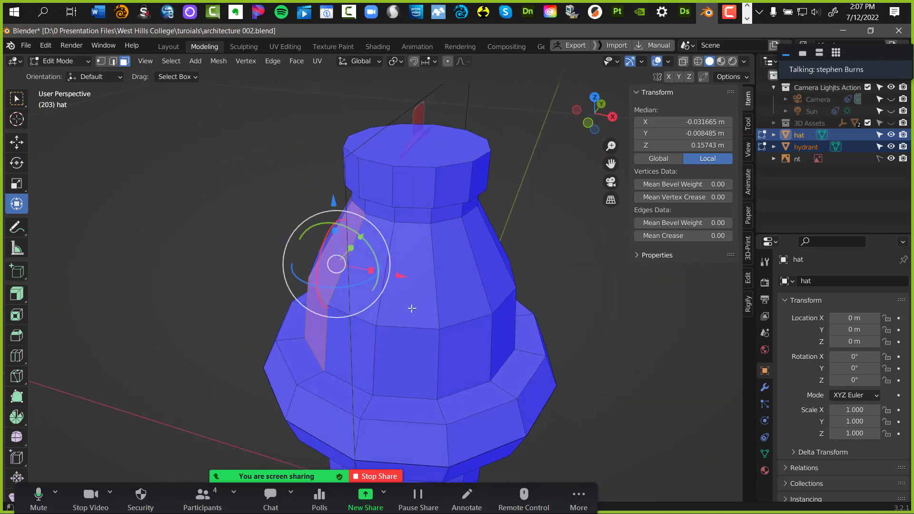
left_click(428, 350, "shift")
middle_click_drag(442, 341, 373, 337)
left_click(363, 371, "shift")
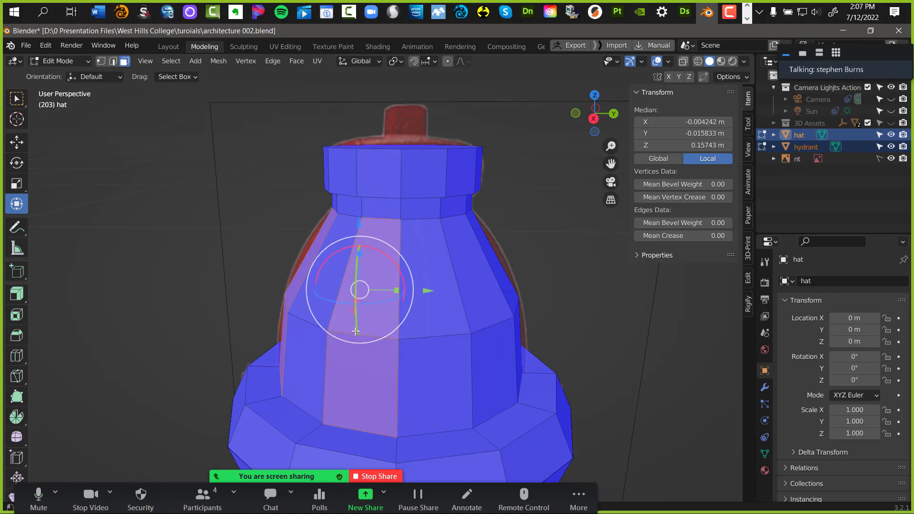
middle_click_drag(480, 362, 382, 383)
left_click(382, 384, "shift")
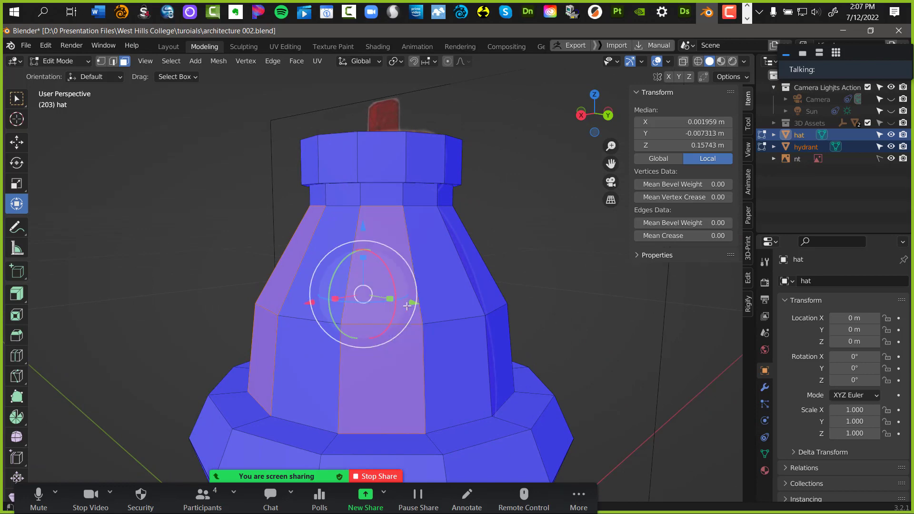
middle_click_drag(446, 324, 36, 290)
left_click(332, 312, "shift")
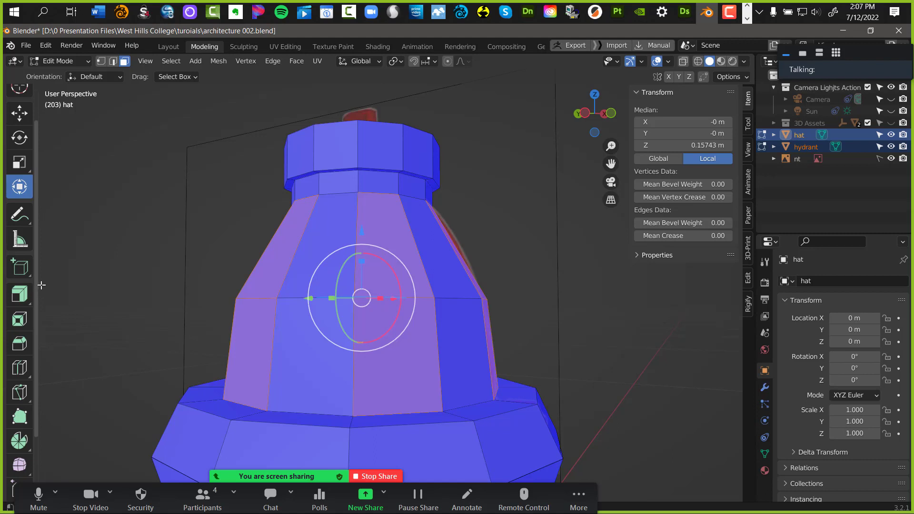
middle_click_drag(138, 306, 118, 312)
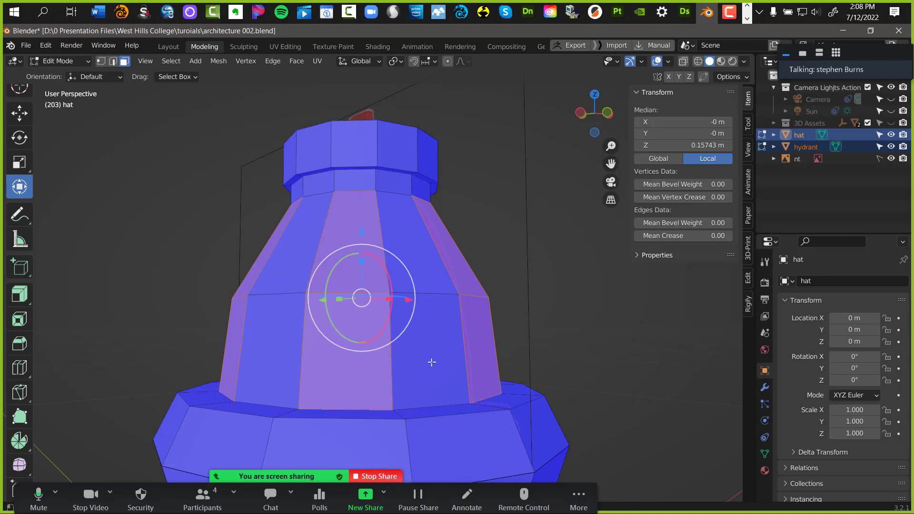
Try insetting the selected alternating dome strips with a thickness of about 0.0037 m
key("i")
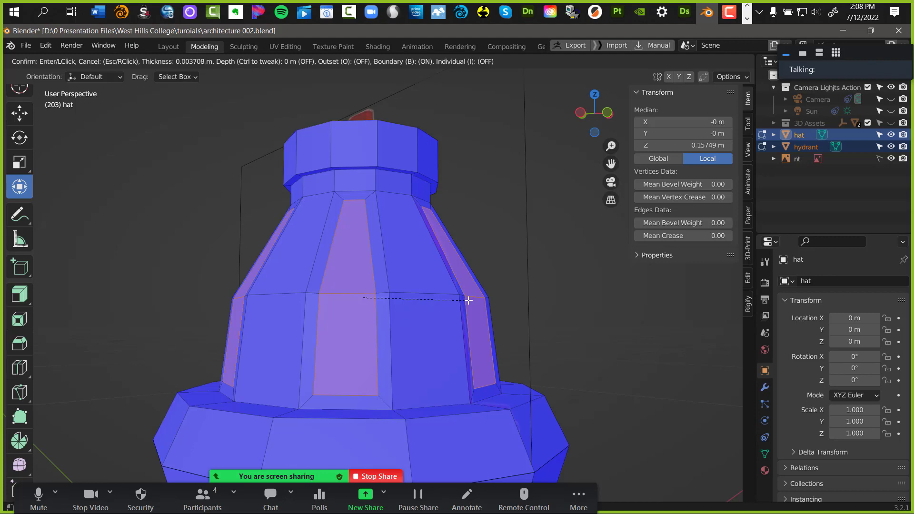
left_click(468, 299)
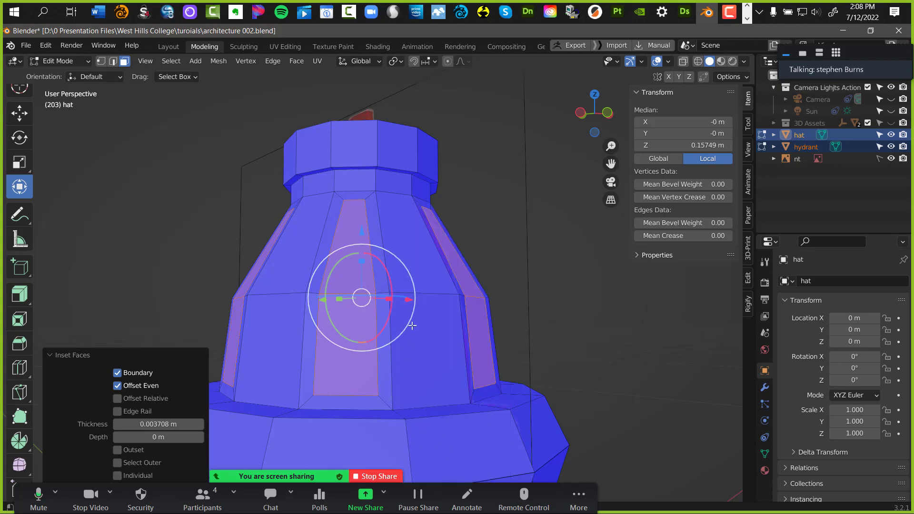
scroll(412, 325, "up", 5)
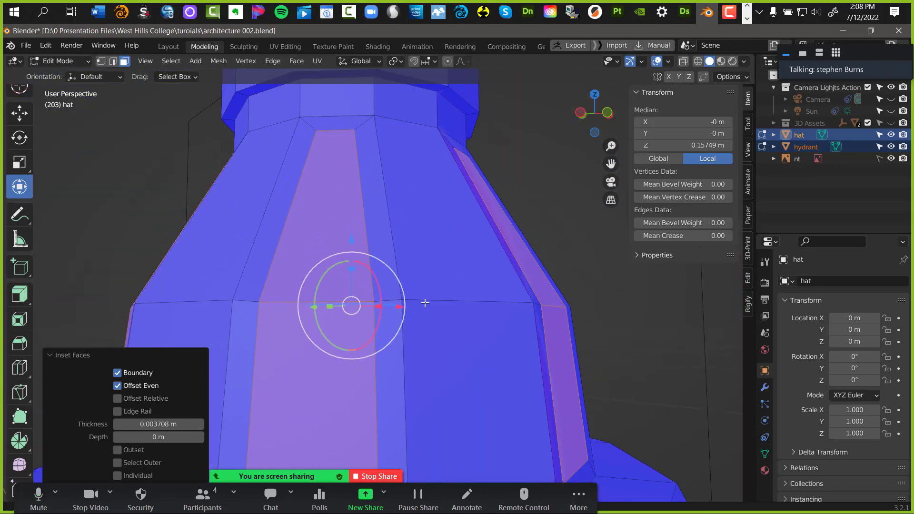
middle_click_drag(425, 302, 459, 337)
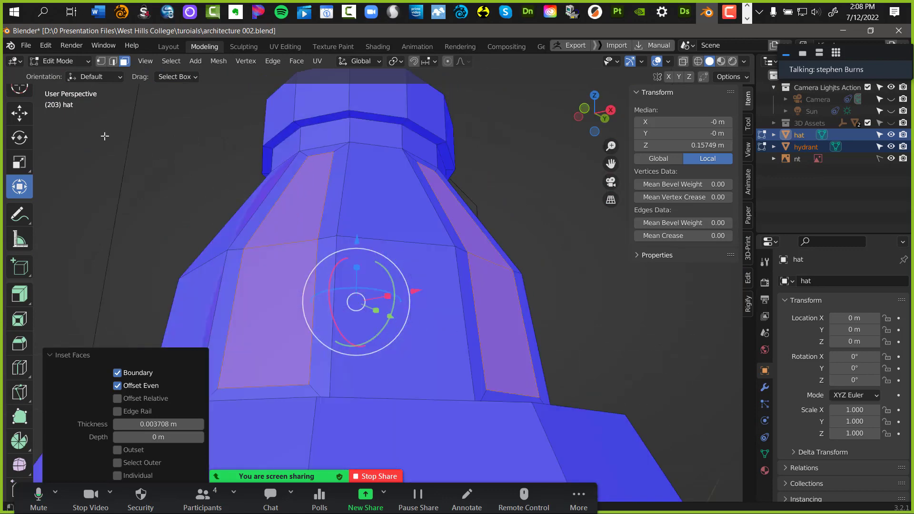
middle_click_drag(275, 215, 333, 229)
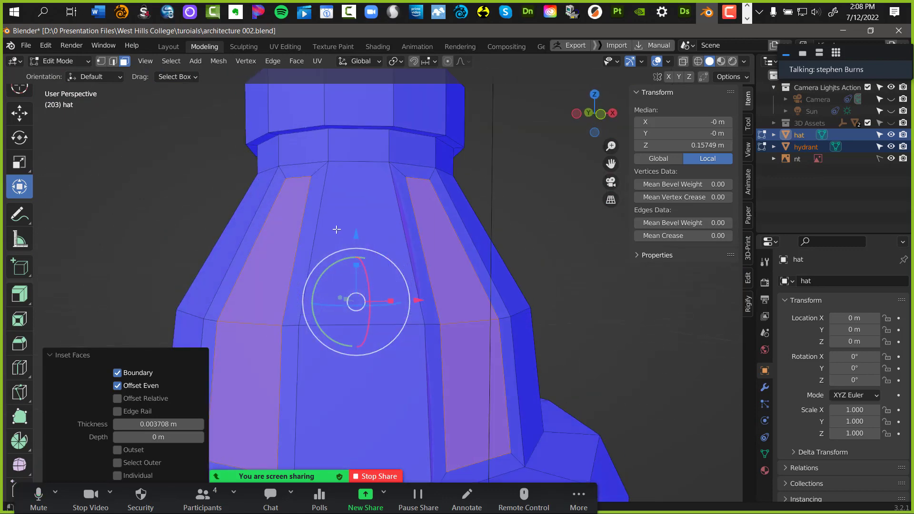
Try extruding the inset dome faces along their normals, keeping those faces selected
key("e")
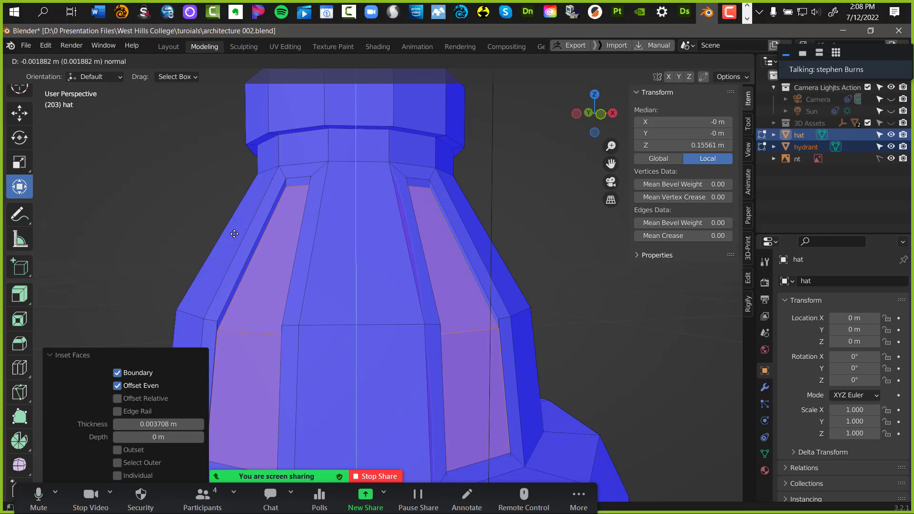
left_click(228, 225)
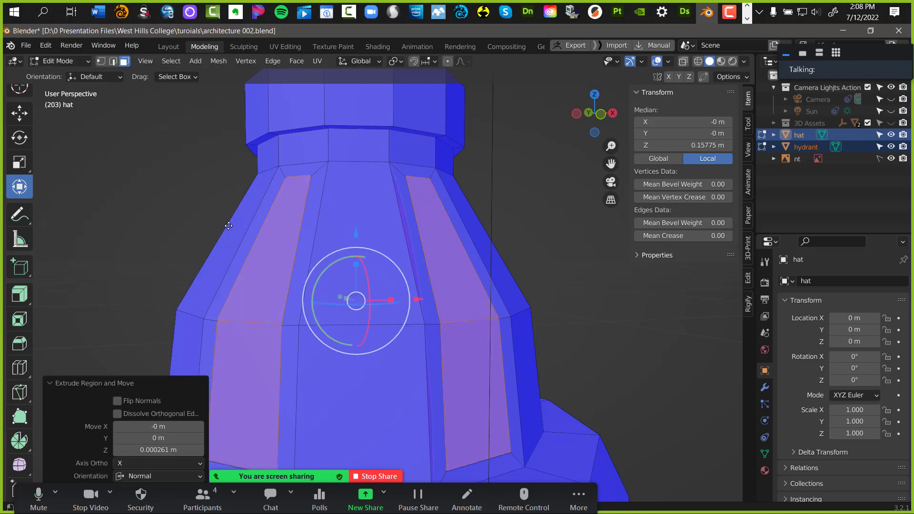
right_click(213, 190)
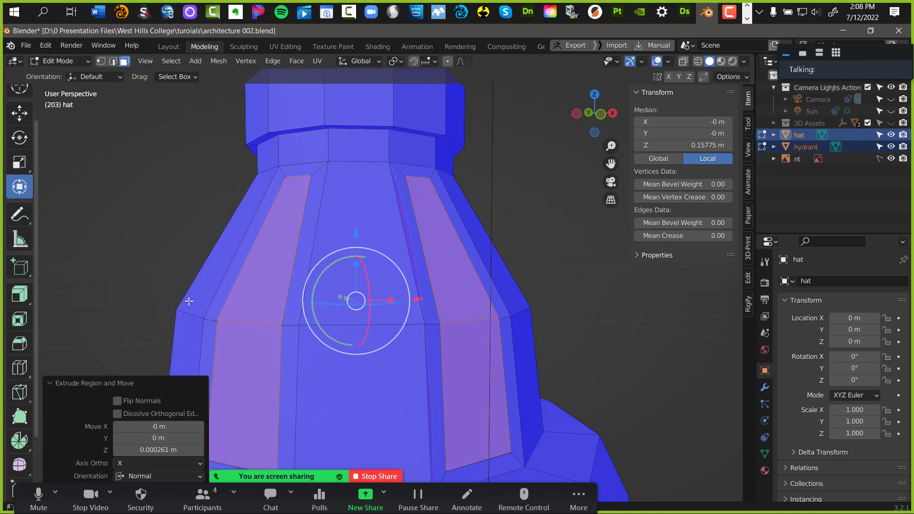
left_click(490, 223)
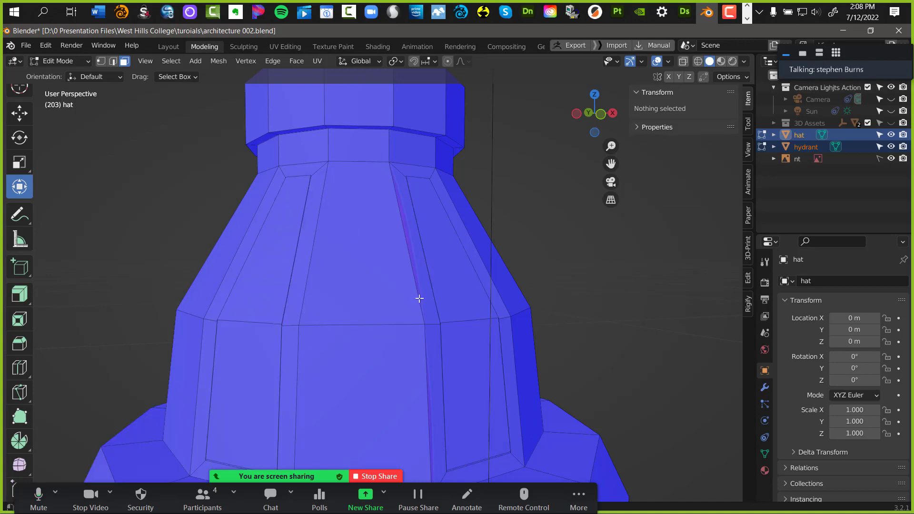
middle_click_drag(303, 196, 351, 241, "ctrl")
key("ctrl+z")
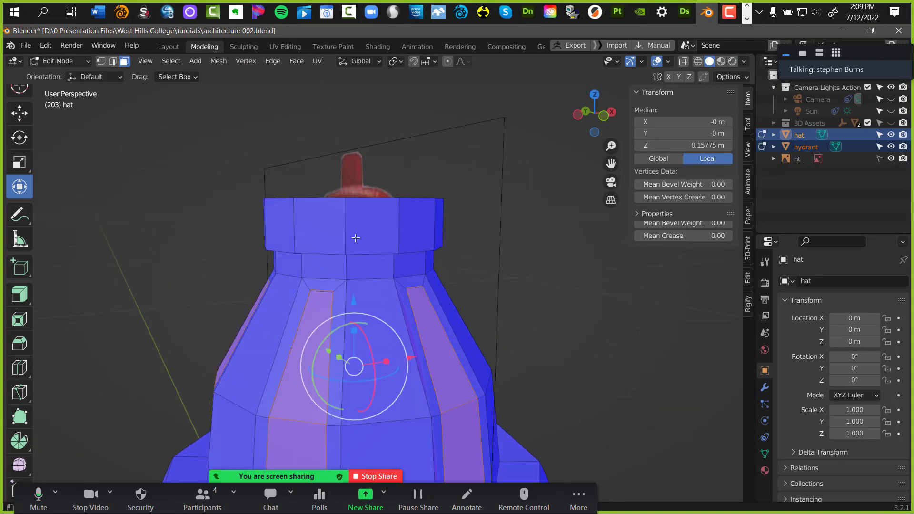
Try extruding the inset dome faces with Extrude Along Normals, using an offset of about 0.0003 m
middle_click_drag(354, 314, 390, 249, "shift")
scroll(353, 254, "up", 5)
left_click_drag(28, 298, 87, 353)
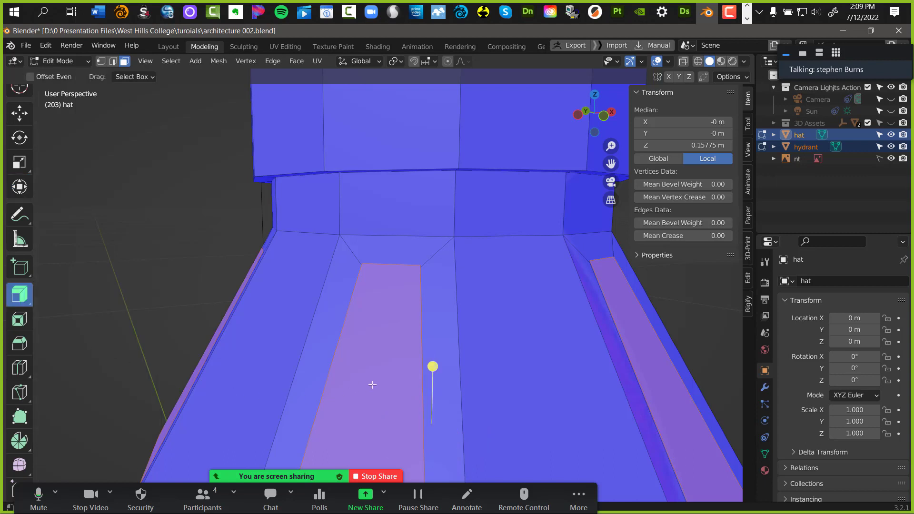
left_click_drag(432, 366, 363, 364)
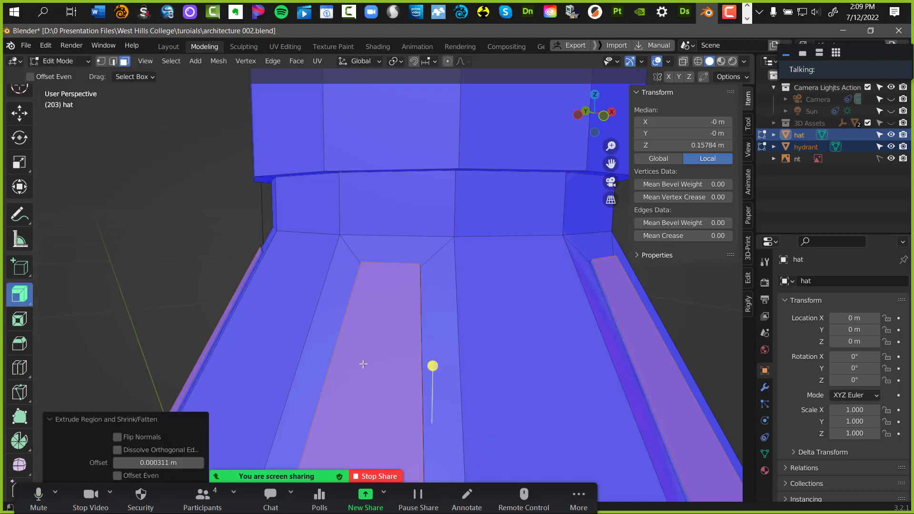
left_click_drag(431, 367, 430, 383)
Undo the extrusions and the inset on the dome, along with the last strip added to the selection
key("ctrl+z")
key("ctrl+z")
key("ctrl+z")
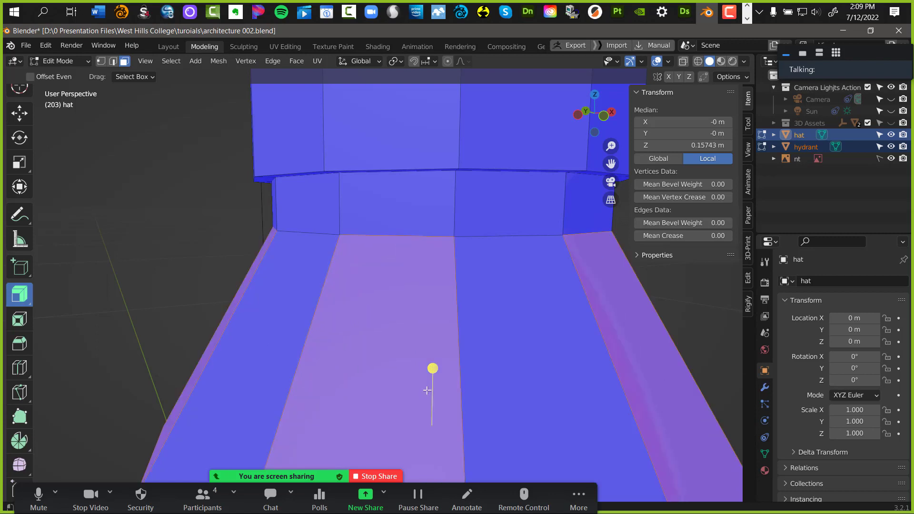
key("ctrl+z")
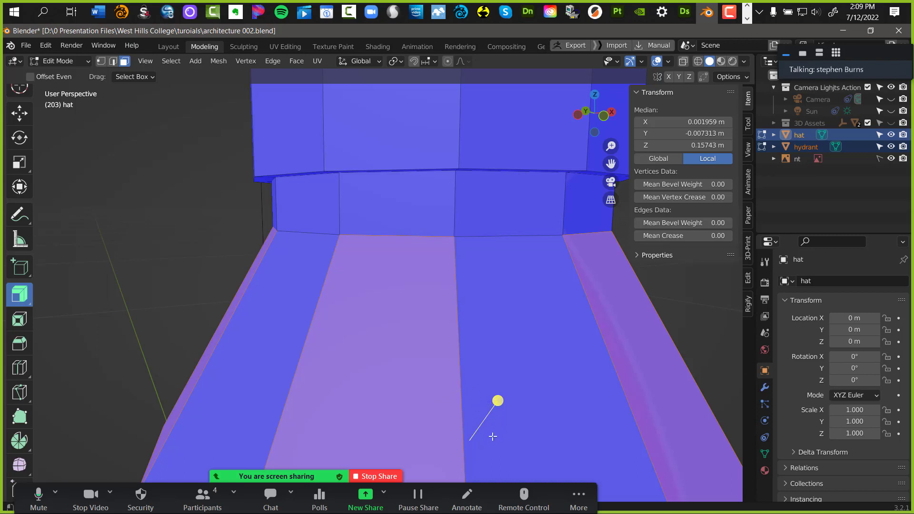
Extrude the selected dome strips inward along their normals with an offset of about -0.00365 m, and clear the selection
left_click_drag(497, 400, 470, 408)
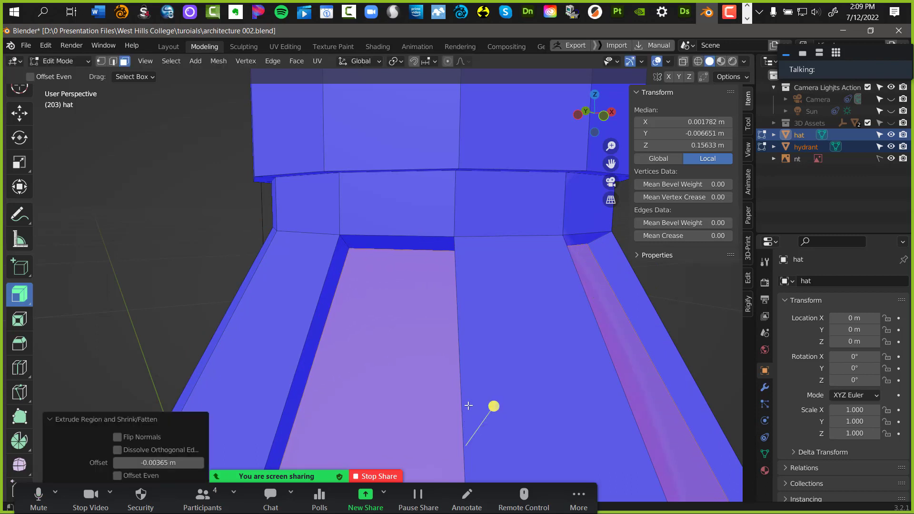
left_click(466, 397)
middle_click_drag(454, 398, 579, 326)
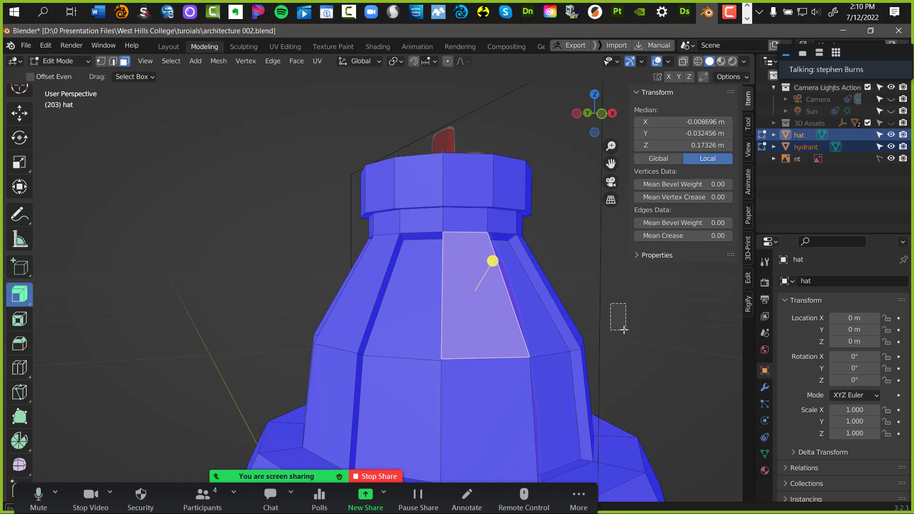
left_click(625, 300)
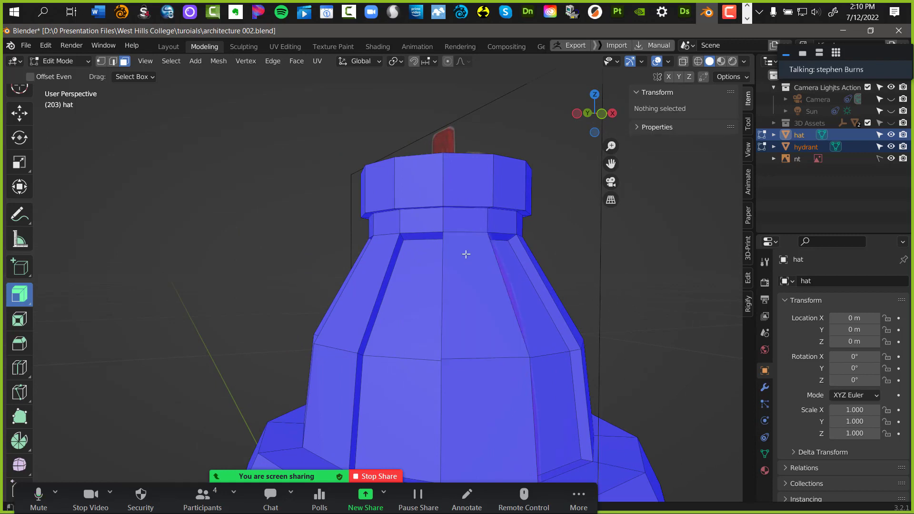
Examine the recessed strips on the hat's dome, the flange below it and the hydrant's barrel and base
scroll(466, 255, "up", 2)
middle_click_drag(466, 223, 508, 259)
scroll(506, 252, "down", 8)
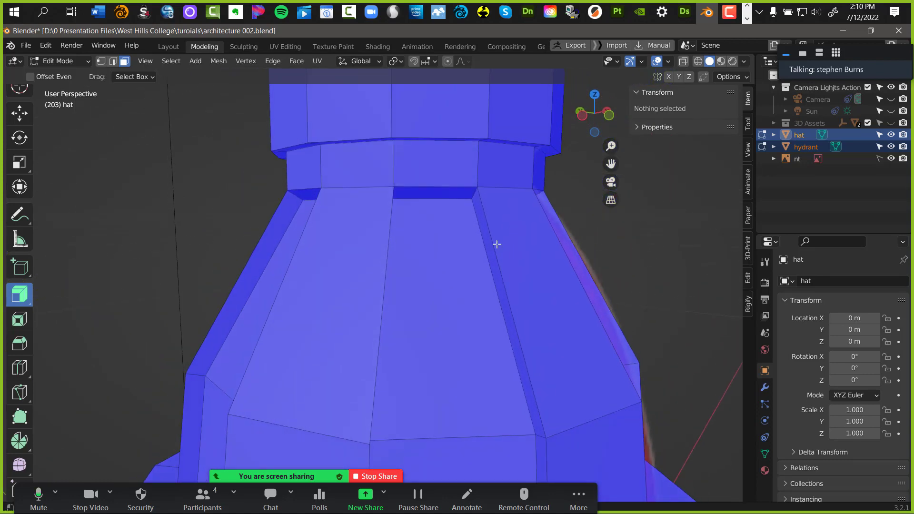
mouse_move(418, 271)
middle_mouse_down()
mouse_move(316, 253)
mouse_move(359, 292)
mouse_move(381, 291)
mouse_move(418, 266)
mouse_move(404, 268)
middle_mouse_up()
scroll(404, 268, "up", 10)
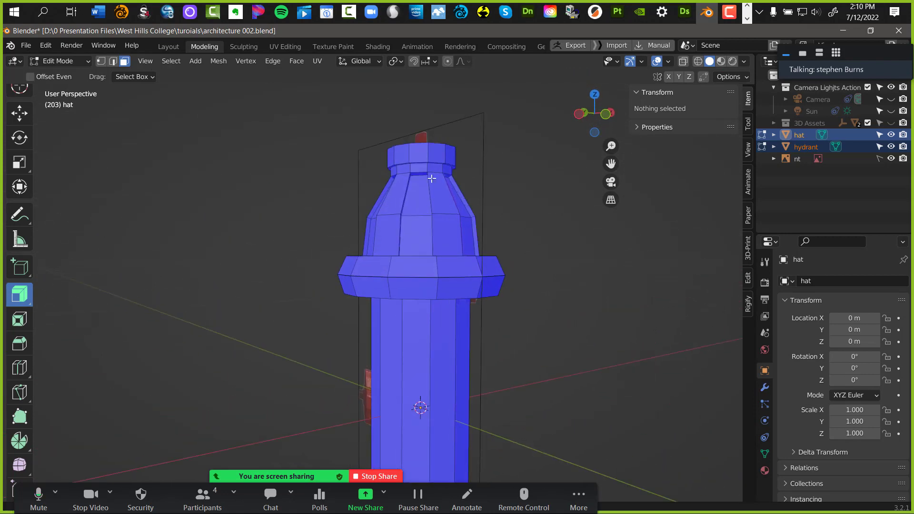
scroll(430, 189, "down", 8)
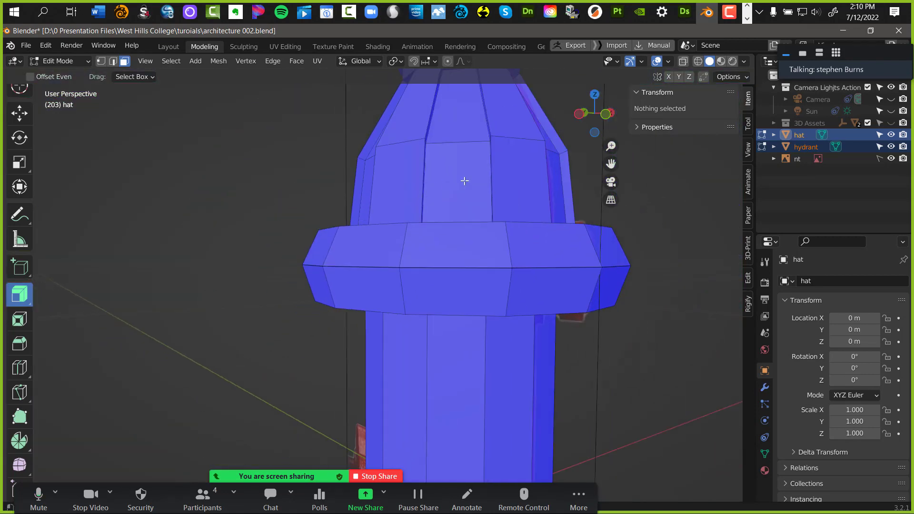
middle_click_drag(400, 267, 223, 104)
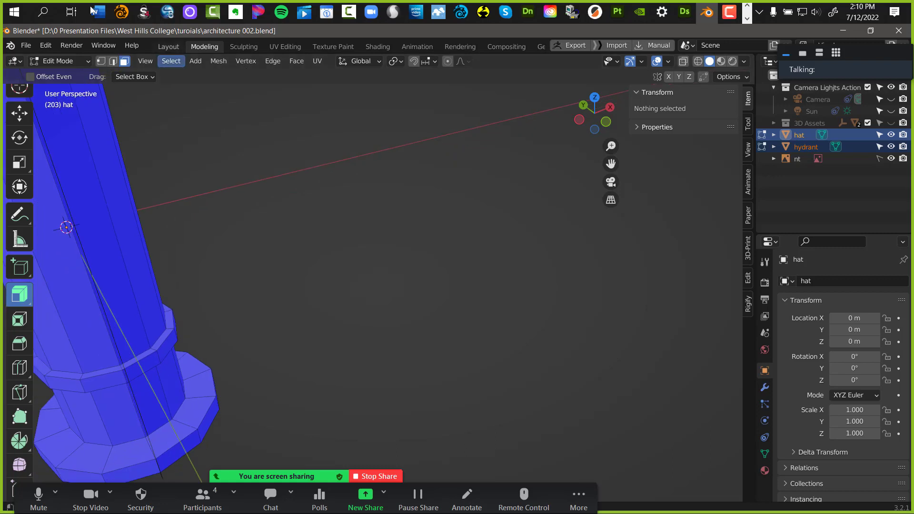
left_click(99, 19)
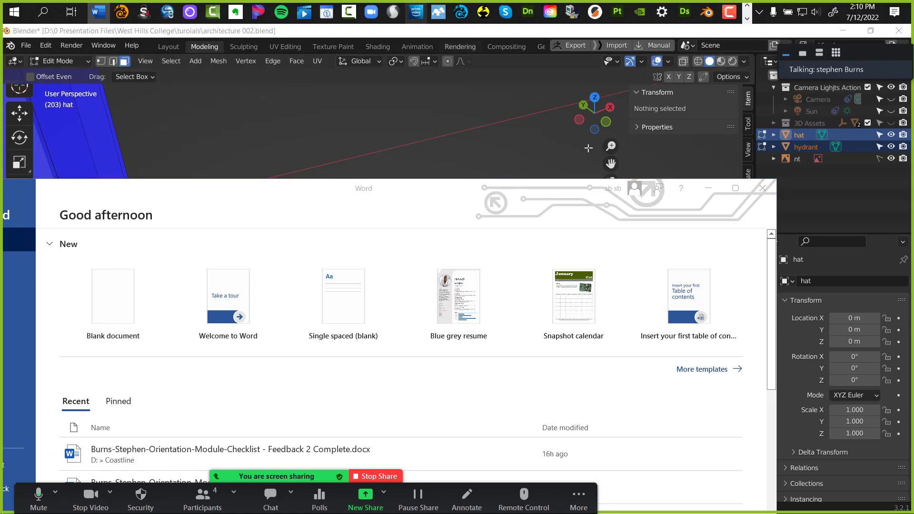
left_click(415, 12)
left_click(720, 190)
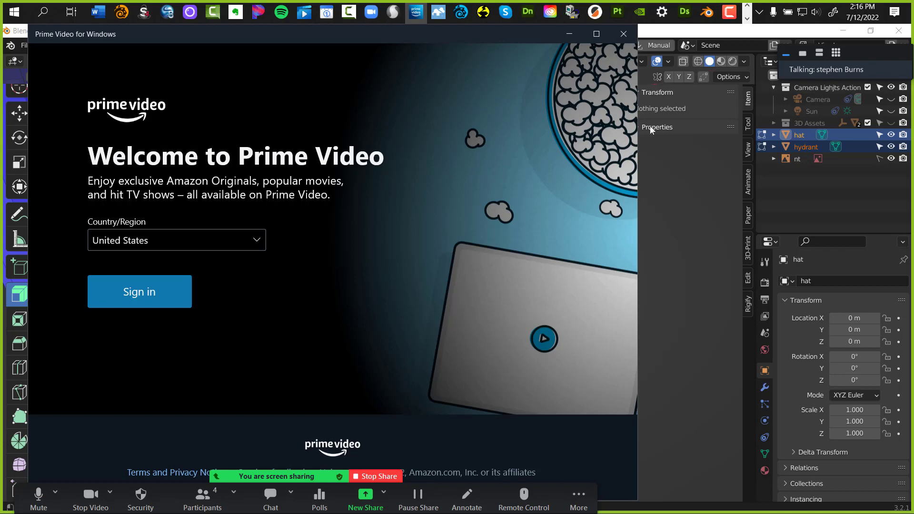
left_click(699, 138)
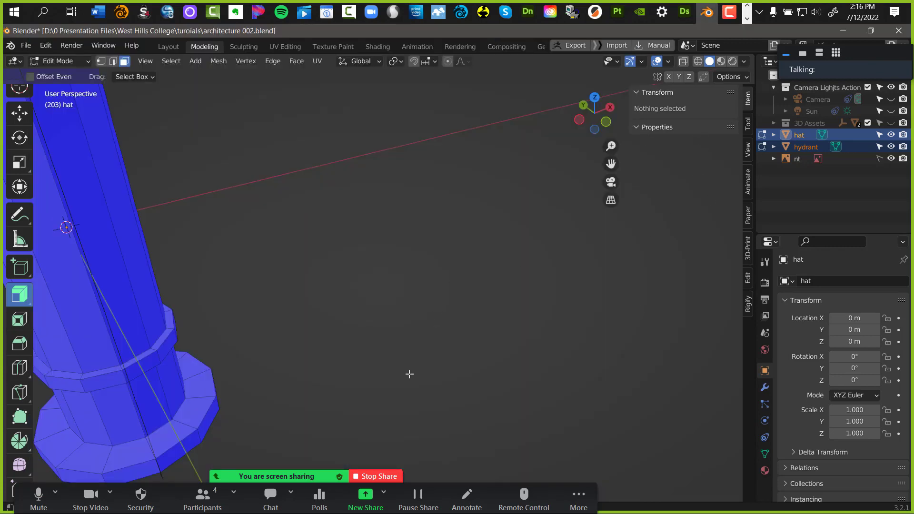
Try box-selecting the dome's lower and upper faces, comparing solid and X-ray display, and clear the selection
middle_click_drag(409, 374, 510, 418)
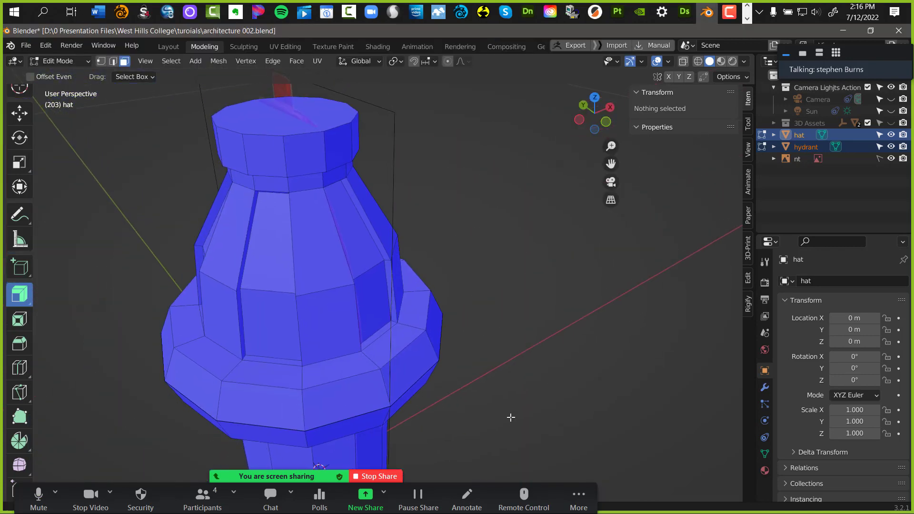
scroll(493, 373, "down", 2)
scroll(493, 374, "up", 1)
left_click_drag(376, 292, 257, 359)
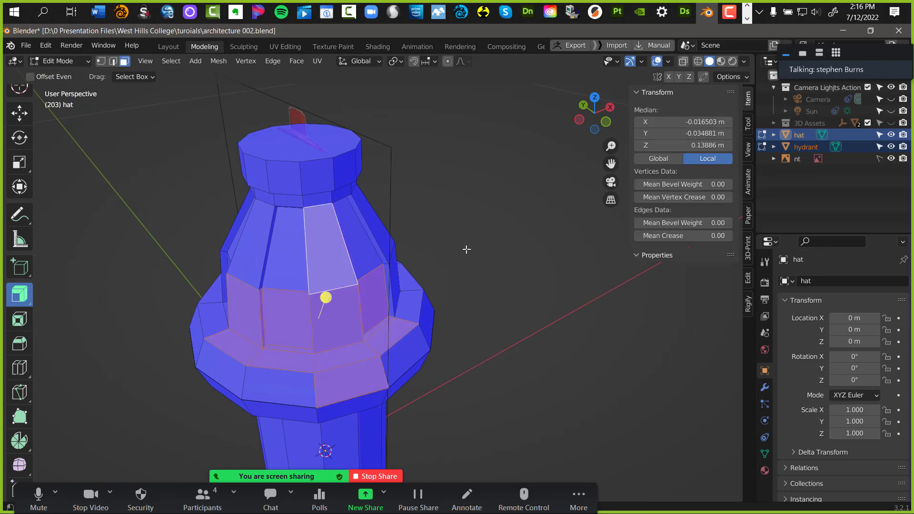
middle_click_drag(466, 249, 488, 205)
left_click(684, 61)
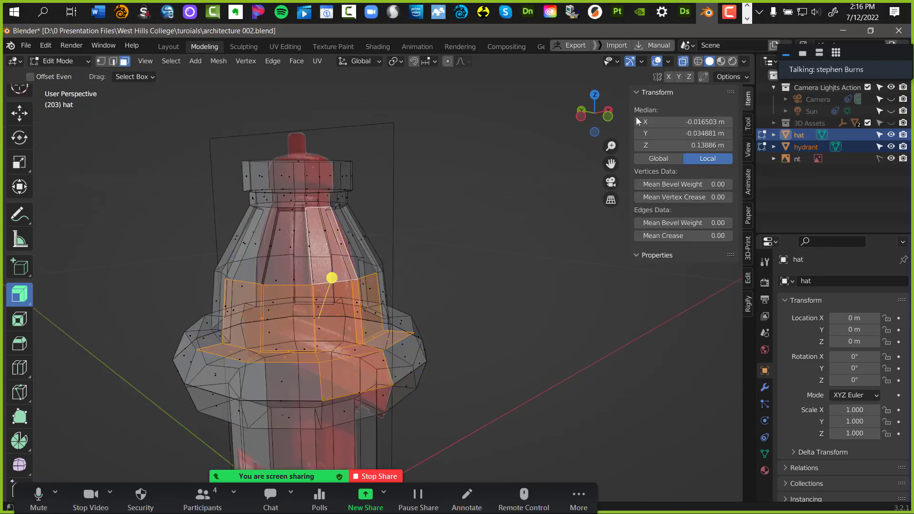
middle_click_drag(392, 286, 417, 214, "shift")
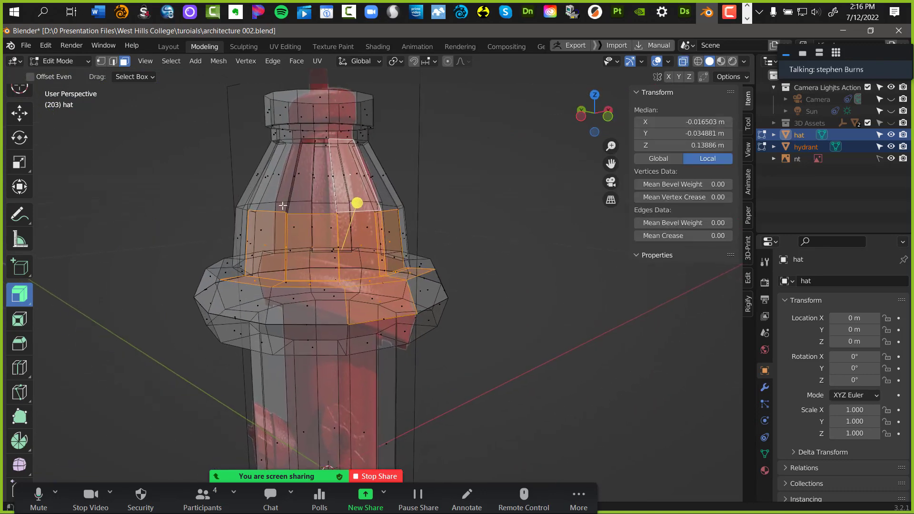
left_click_drag(291, 151, 401, 208)
middle_click_drag(505, 167, 575, 185)
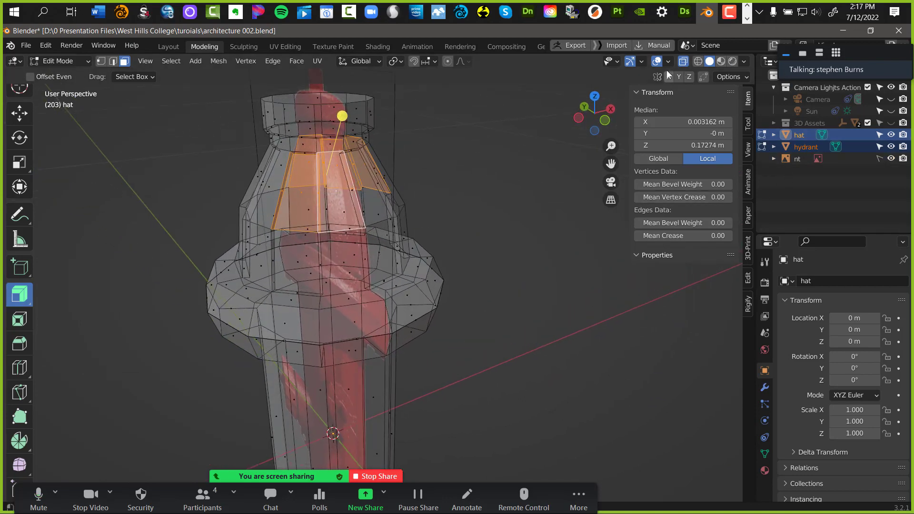
left_click(683, 61)
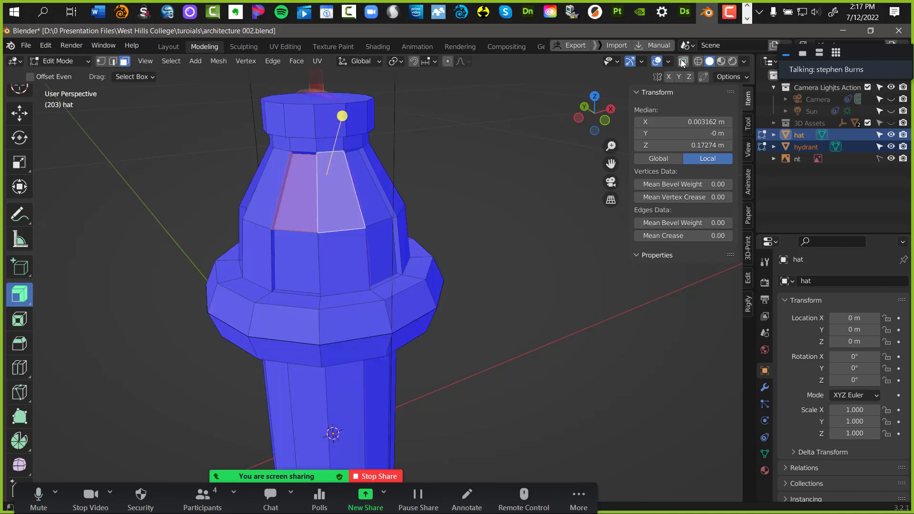
left_click(473, 243)
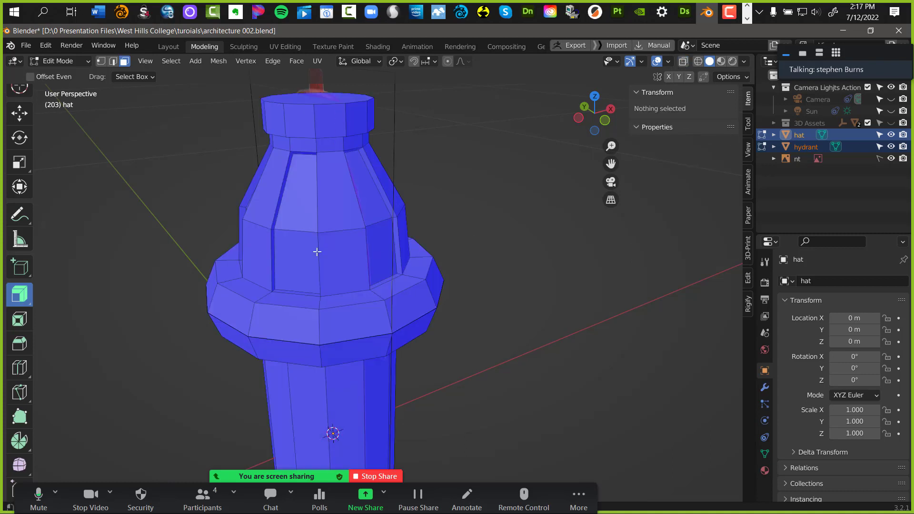
Select two of the dome's recessed vertical strips as face loops and activate the combined Transform tool
left_click(275, 228, "alt")
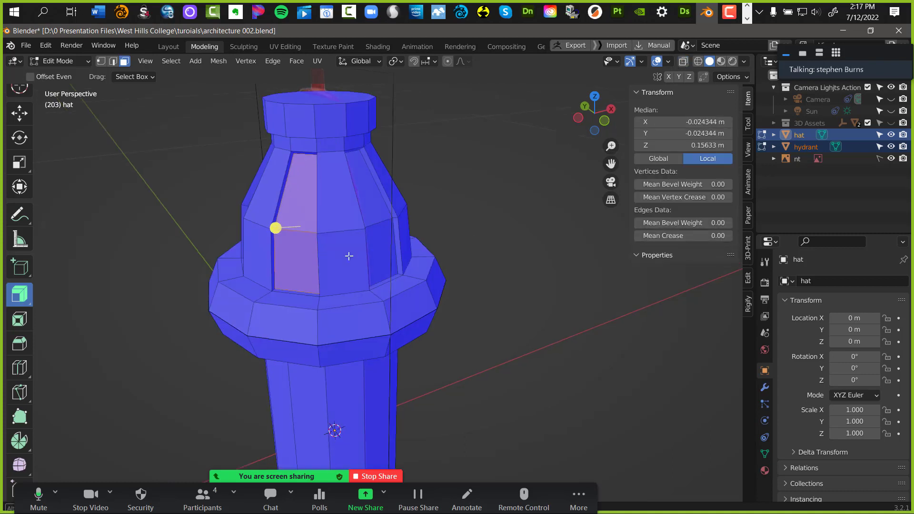
middle_click_drag(349, 257, 316, 240)
middle_click_drag(364, 276, 351, 149)
left_click(362, 244, "alt+shift")
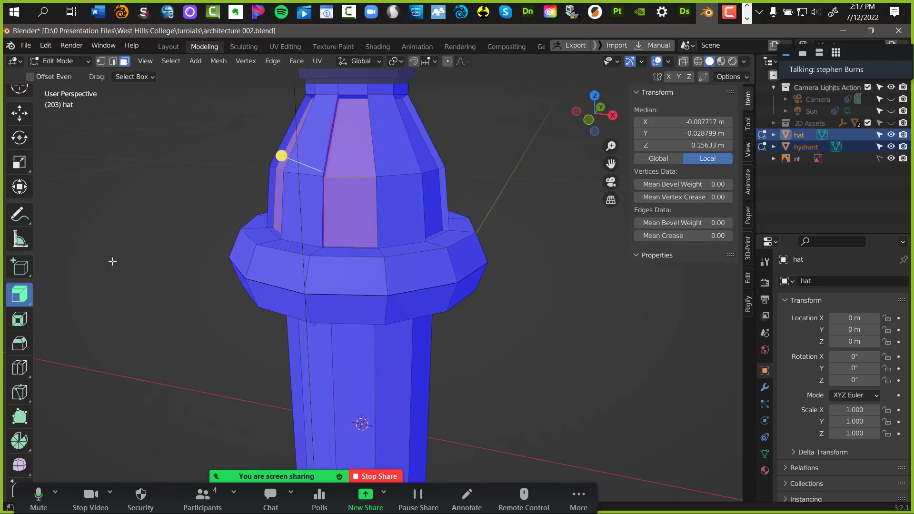
left_click(20, 186)
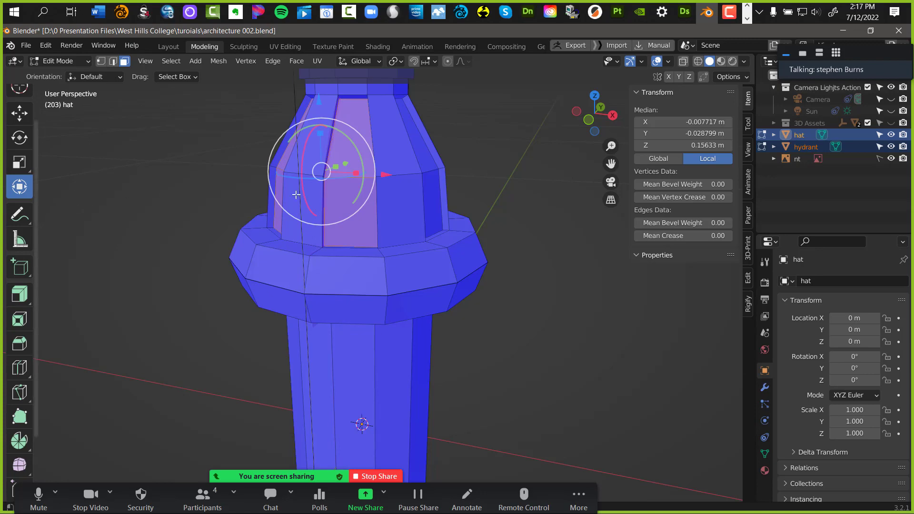
mouse_move(504, 194)
middle_mouse_down()
mouse_move(407, 210)
mouse_move(467, 157)
mouse_move(511, 197)
mouse_move(515, 190)
mouse_move(508, 194)
middle_mouse_up()
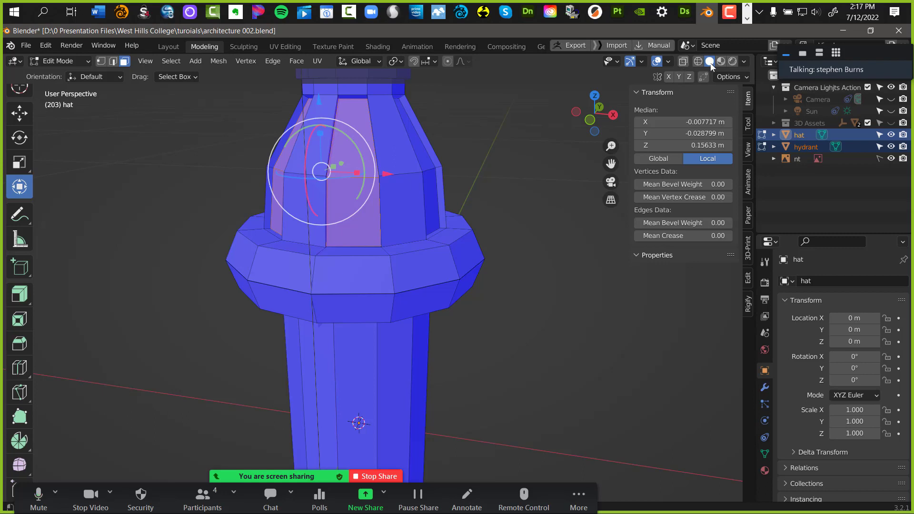
Inspect the selected strips against the reference image in X-ray, clear the selection and return to solid display
left_click(684, 62)
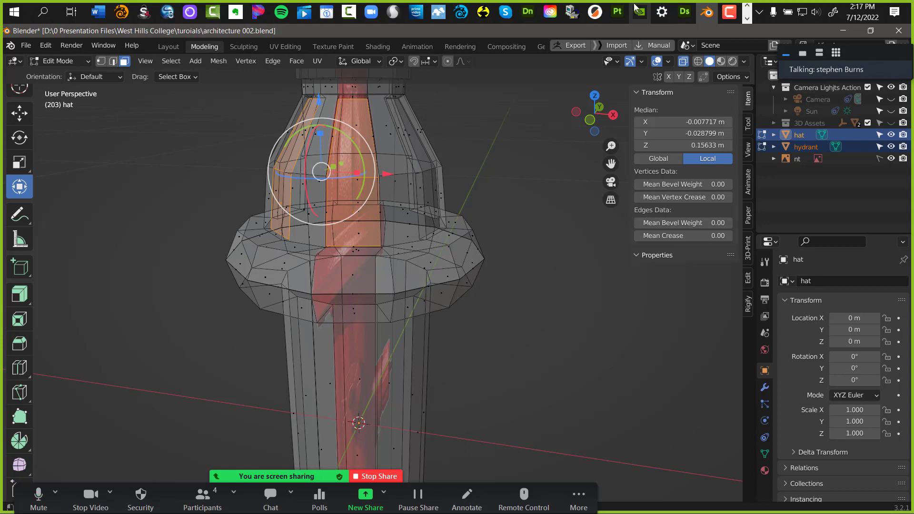
left_click(520, 253)
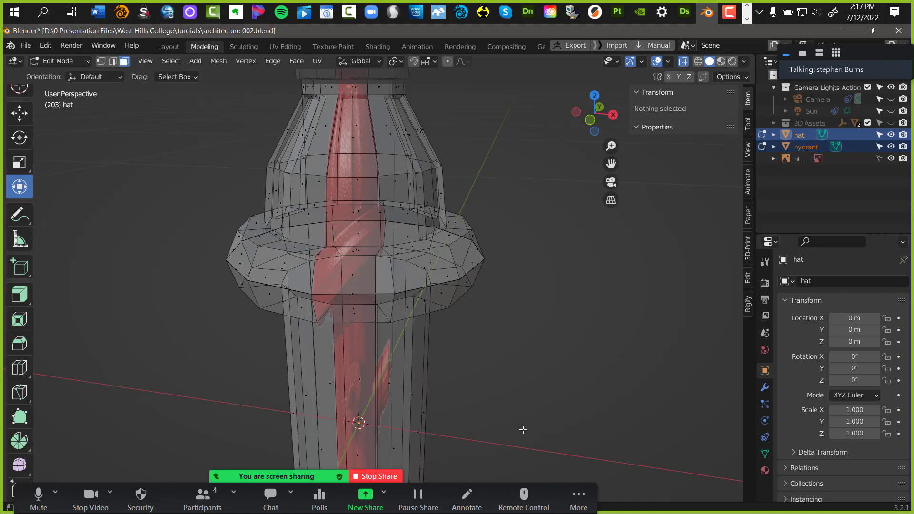
left_click(683, 62)
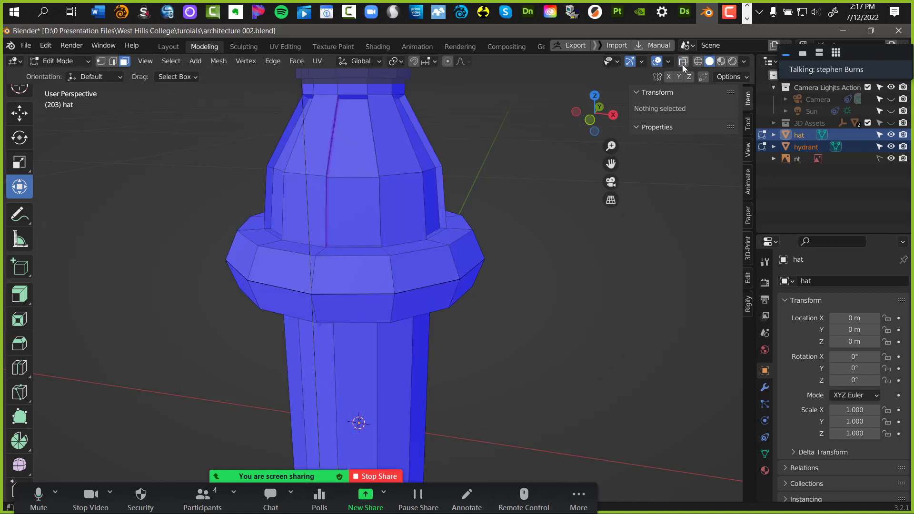
Leave Edit Mode, select only the hat on the far side of the dome, and re-enter Edit Mode for it alone
middle_click_drag(495, 255, 496, 292)
key("ctrl+Tab")
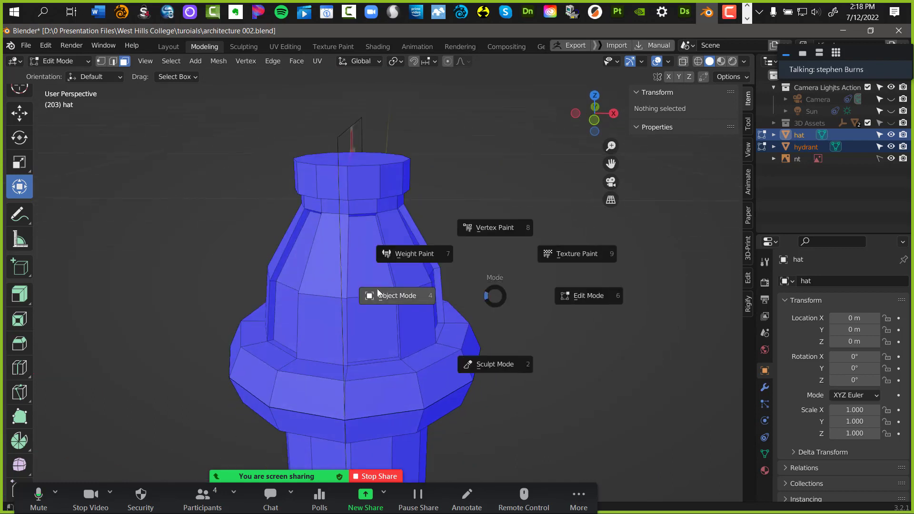
left_click(379, 293)
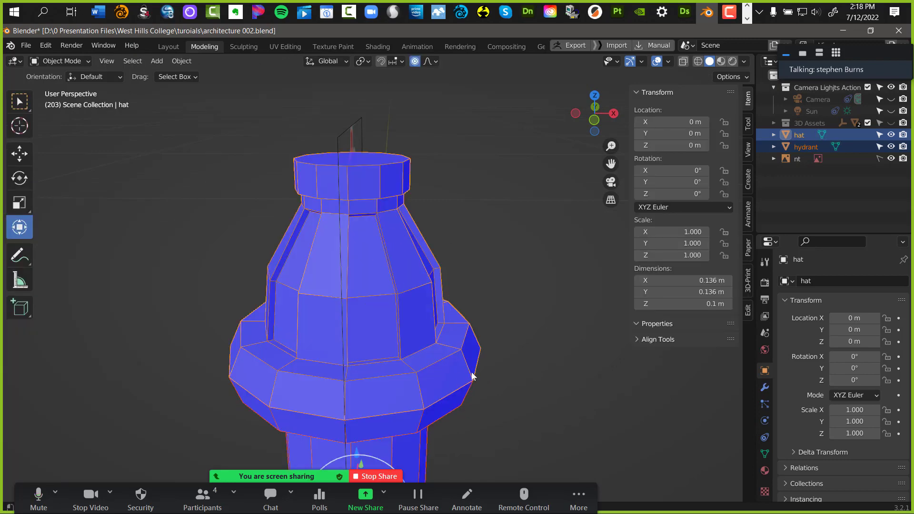
middle_click_drag(429, 318, 608, 300)
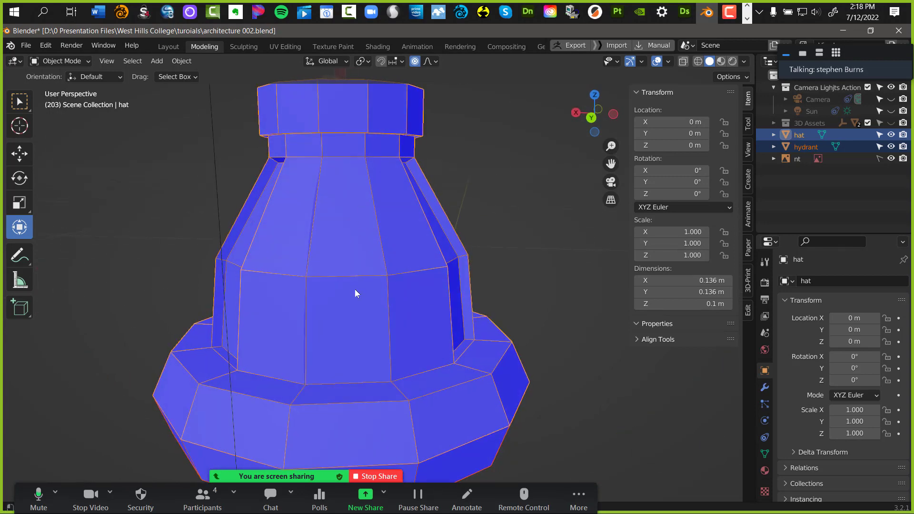
left_click(348, 305)
key("ctrl+Tab")
left_click(455, 316)
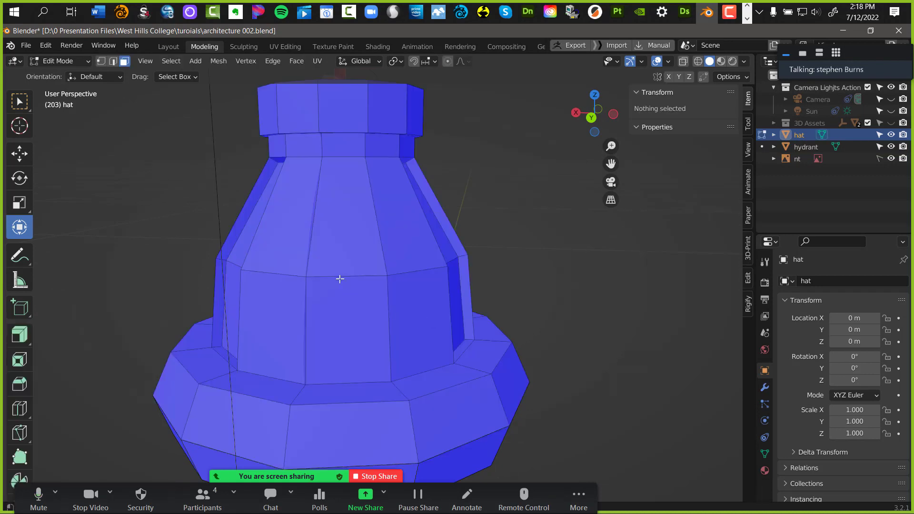
Select a full vertical strip on the dome, inset it about 0.00335 m, and extrude it inward about 0.0051 m
left_click(348, 317, "alt")
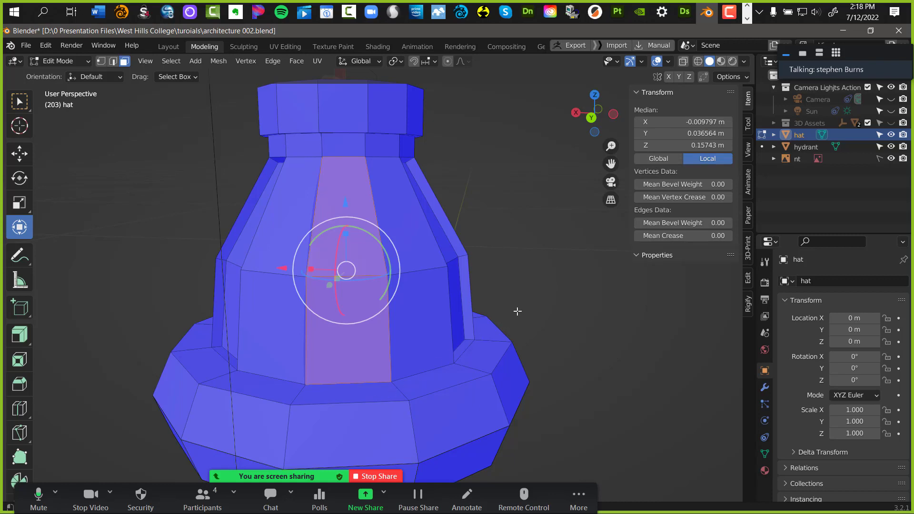
key("i")
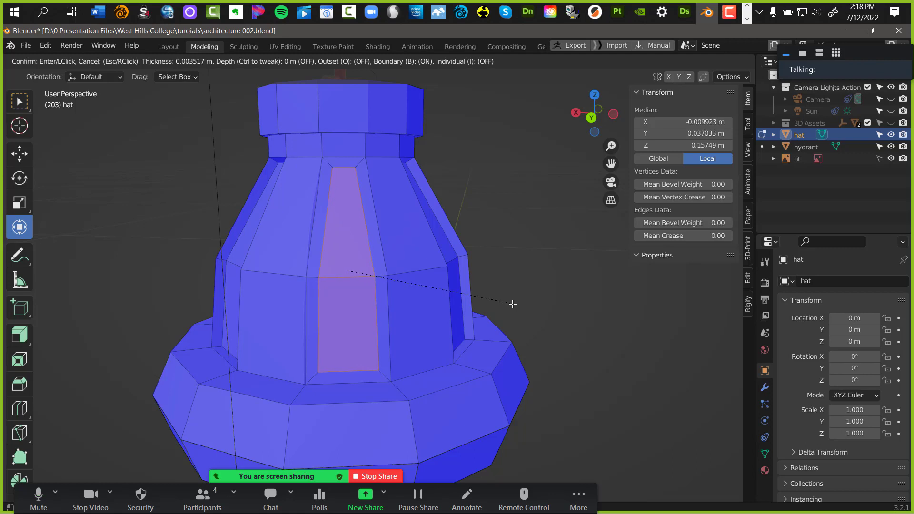
left_click(515, 304)
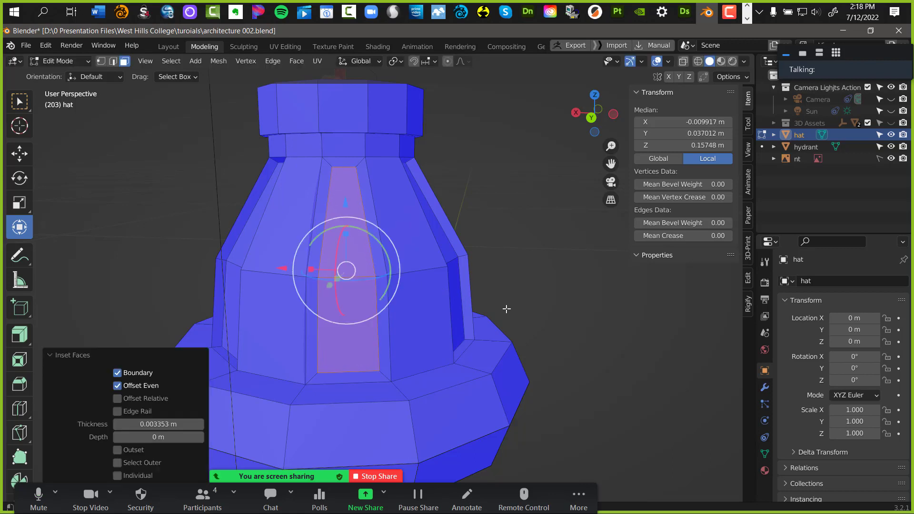
key("e")
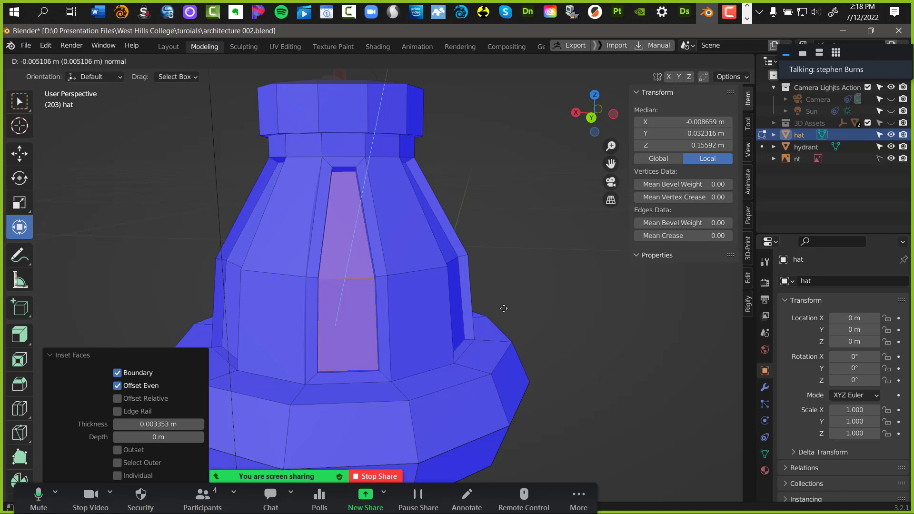
left_click(503, 308)
Move the recessed inset panel outward about 0.002 m along global Y and clear the selection
middle_click_drag(516, 306, 458, 307)
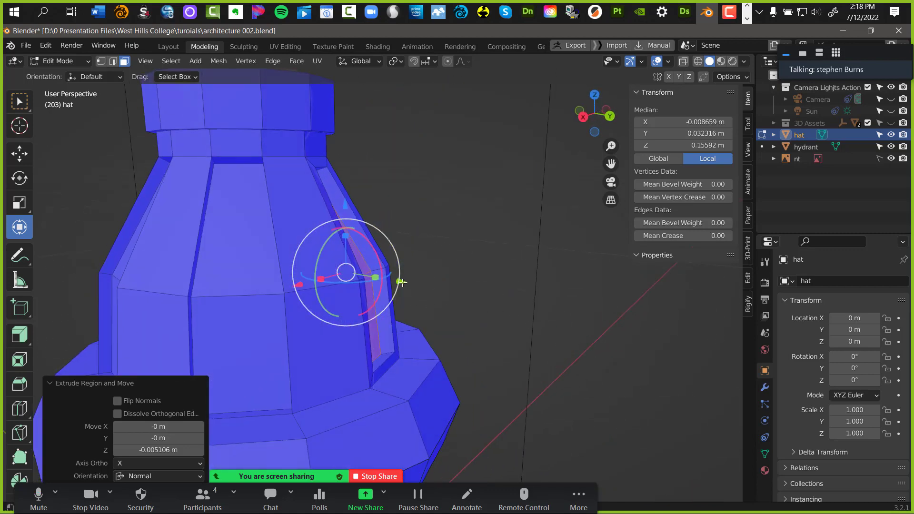
left_click_drag(407, 282, 410, 282)
middle_click_drag(451, 268, 537, 240)
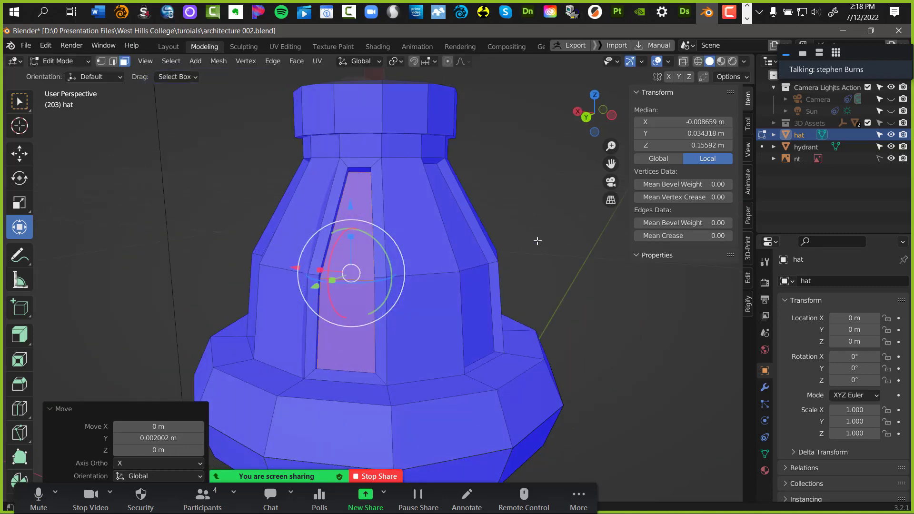
left_click(537, 240)
Temporarily hide the hat, examine the ribbed dome in the reference image, and show the hat again
mouse_move(430, 270)
middle_mouse_down("shift")
mouse_move(392, 271)
mouse_move(427, 283)
middle_mouse_up("shift")
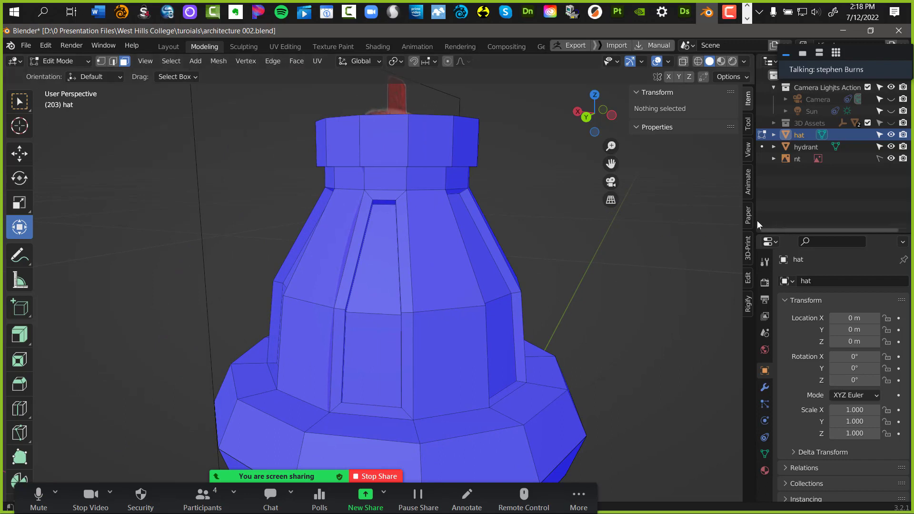
left_click(891, 135)
mouse_move(417, 292)
middle_mouse_down()
mouse_move(382, 288)
mouse_move(408, 277)
mouse_move(434, 291)
middle_mouse_up()
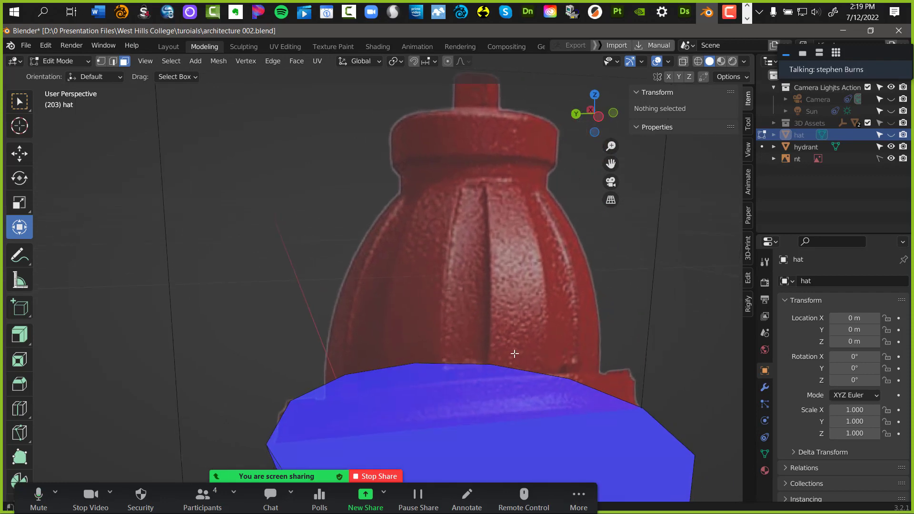
middle_click_drag(498, 308, 438, 279)
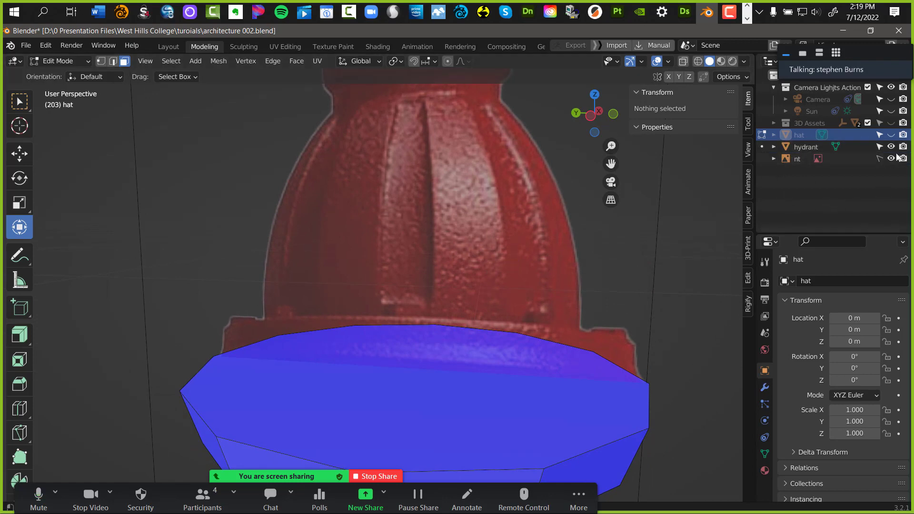
left_click(890, 137)
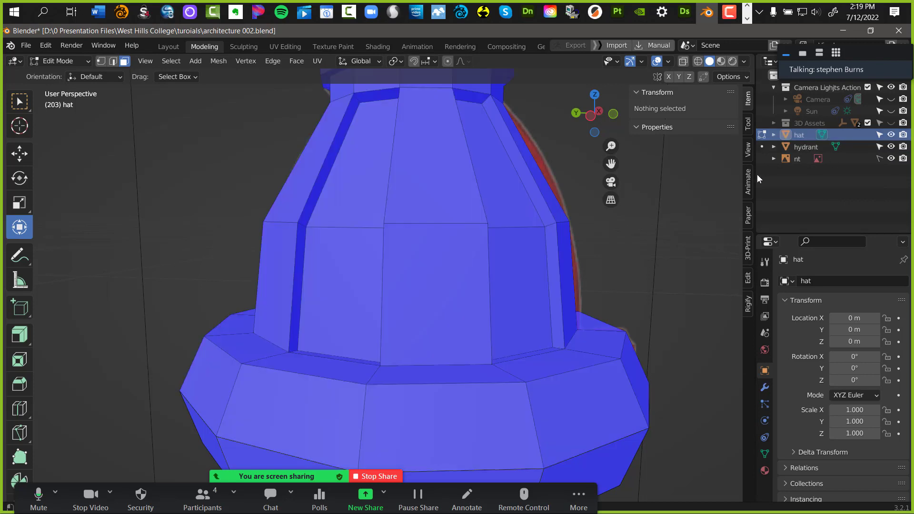
Switch to edge selection and select the horizontal edge loop around the middle of the dome
key("2")
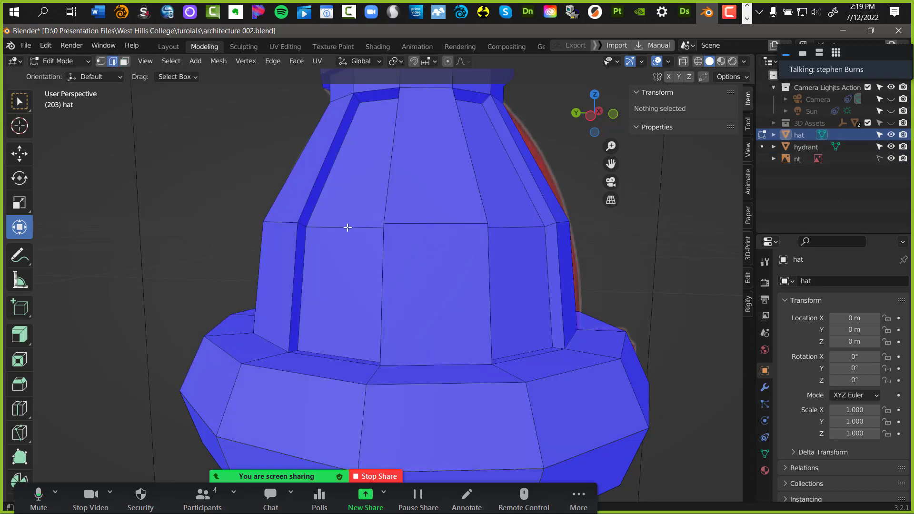
left_click(347, 228)
middle_click_drag(430, 276, 429, 222)
left_click(429, 225, "alt")
middle_click_drag(388, 297, 419, 302)
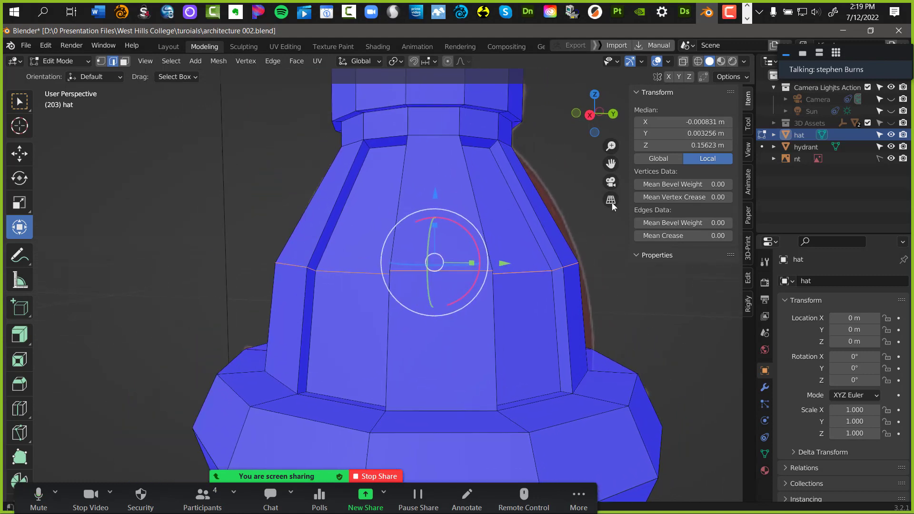
Turn on X-ray and align to the Right Orthographic view to compare the dome's outline with the reference image
left_click(683, 64)
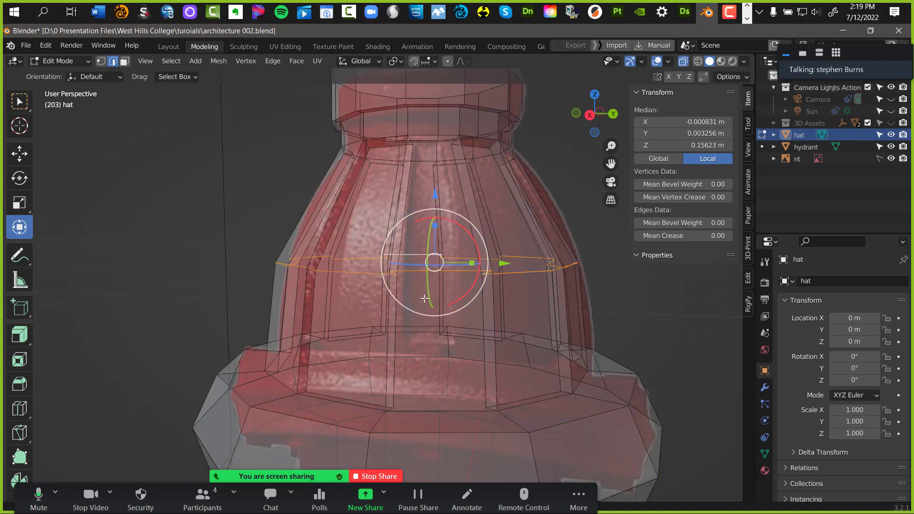
key("KP_3")
key("KP_5")
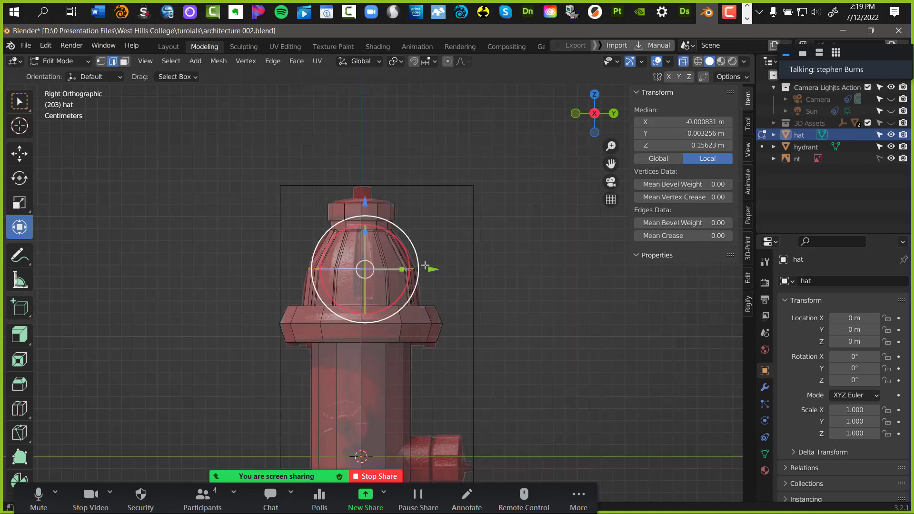
Bevel the selected edge loop around the dome's middle with four segments to round its outline, and clear the selection
scroll(481, 241, "up", 5)
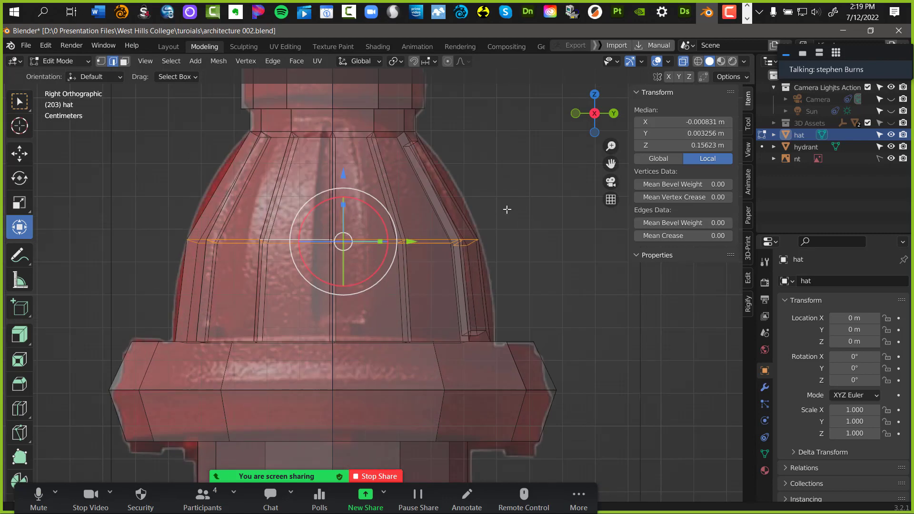
scroll(507, 209, "up", 2)
middle_click_drag(492, 249, 506, 292, "shift")
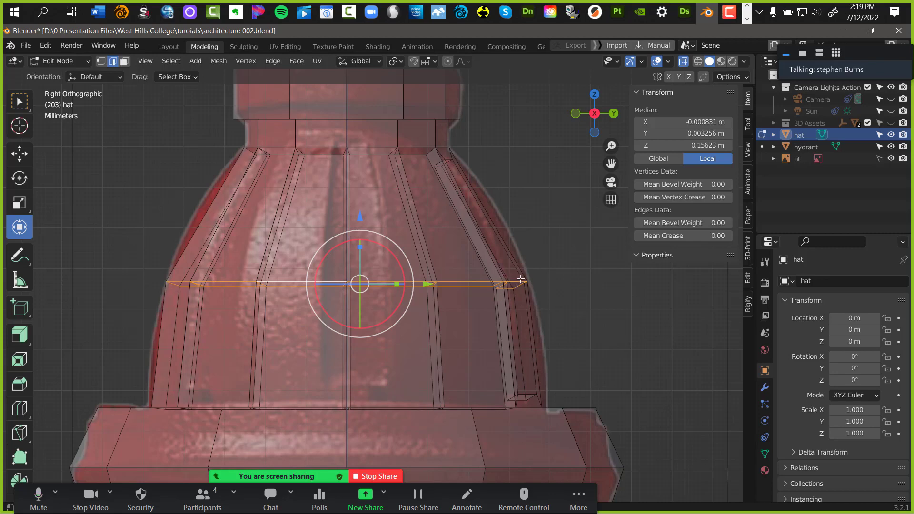
left_click(734, 13)
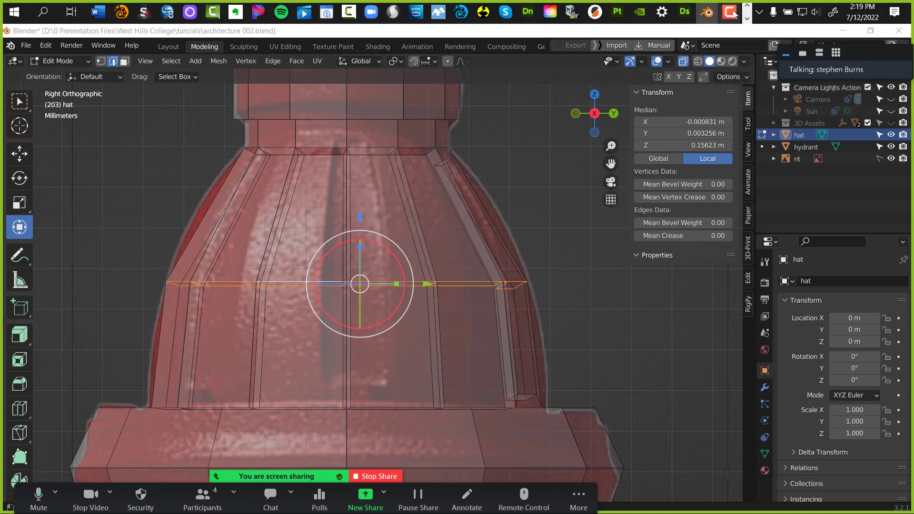
left_click(542, 34)
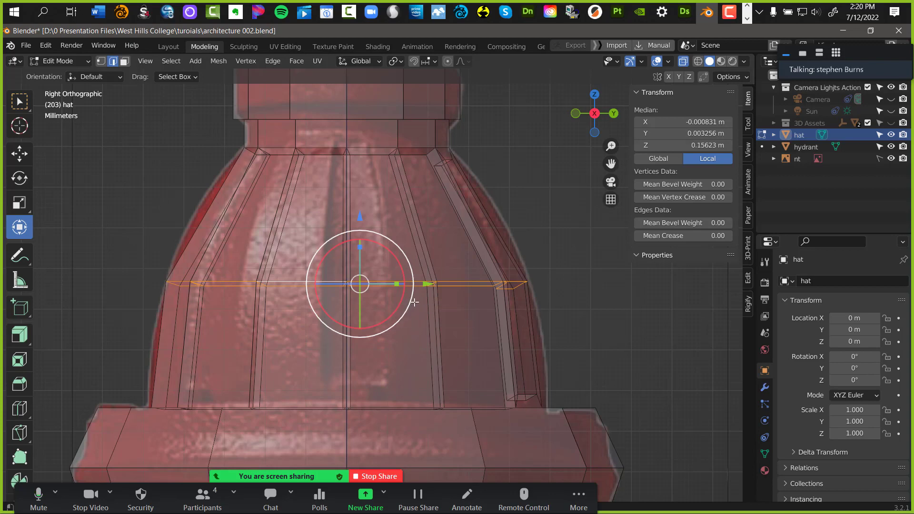
key("ctrl+b")
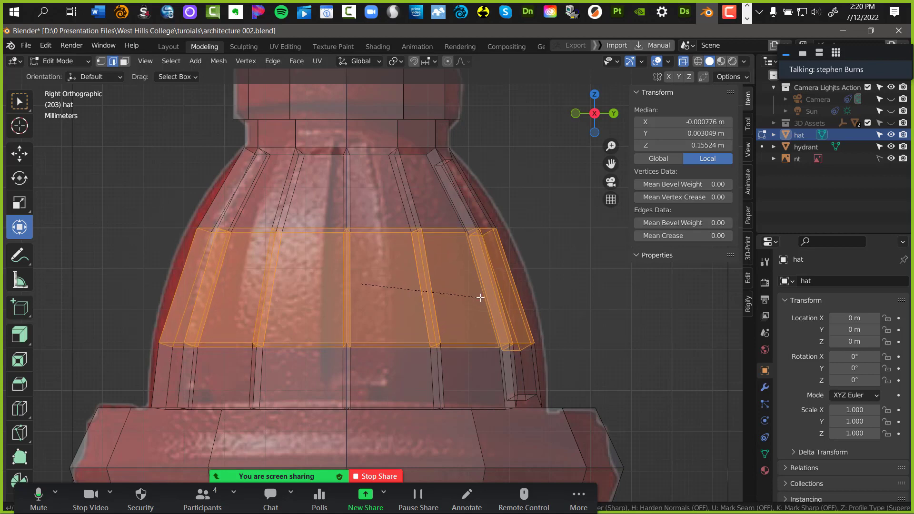
scroll(480, 297, "up", 3)
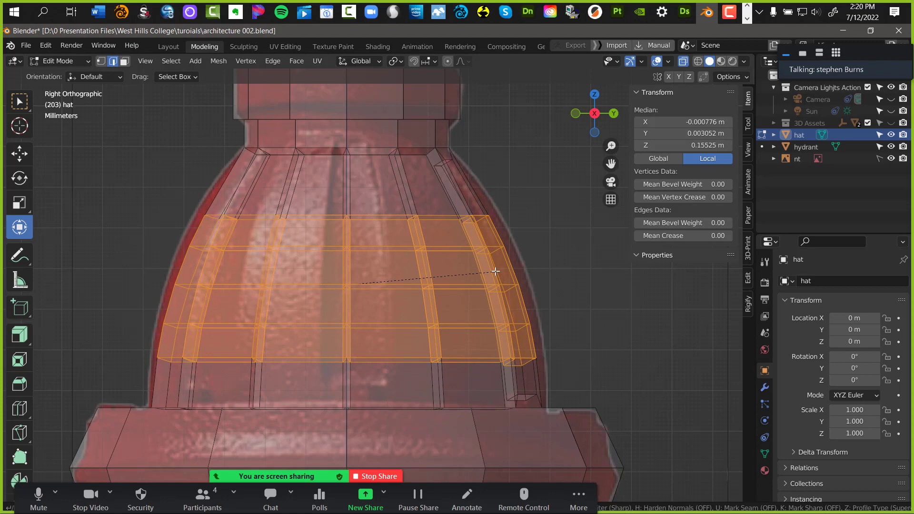
left_click(495, 271)
left_click(541, 281)
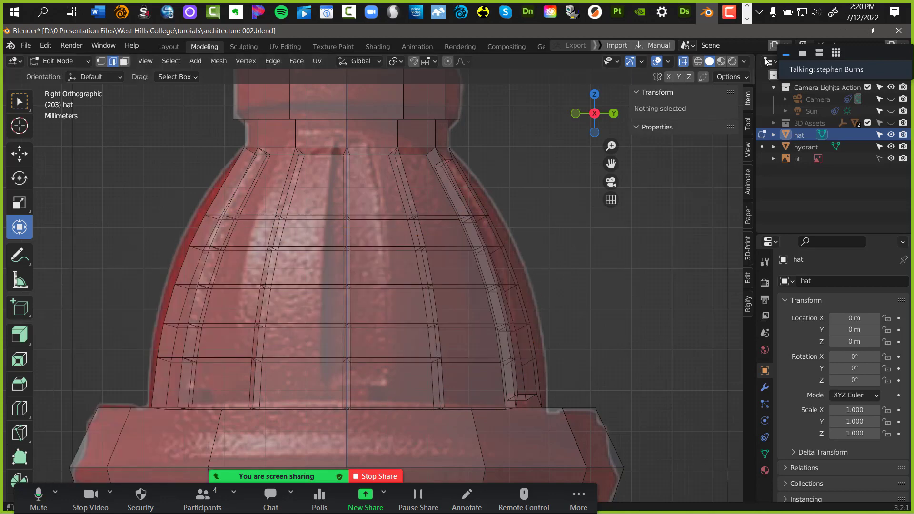
Turn off X-ray and examine the dome's curved profile and recessed strips from several sides, along with the whole hydrant
left_click(681, 64)
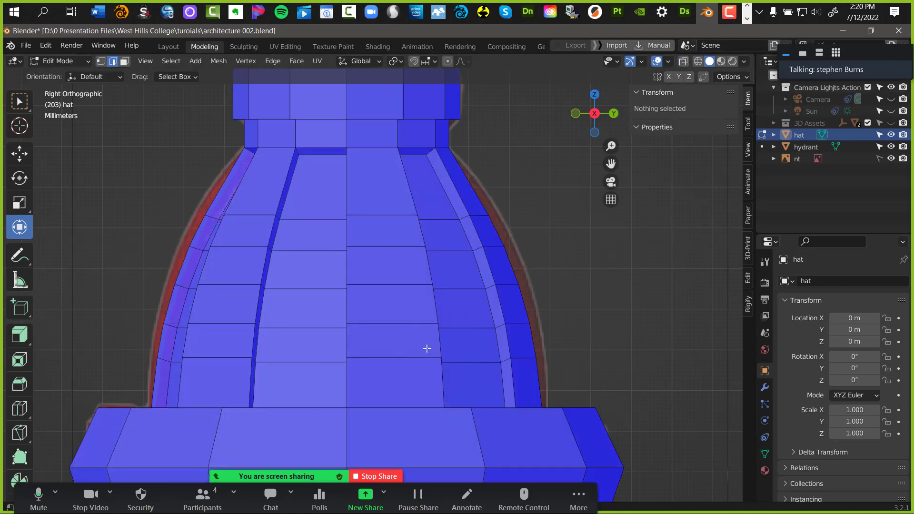
scroll(406, 331, "down", 4)
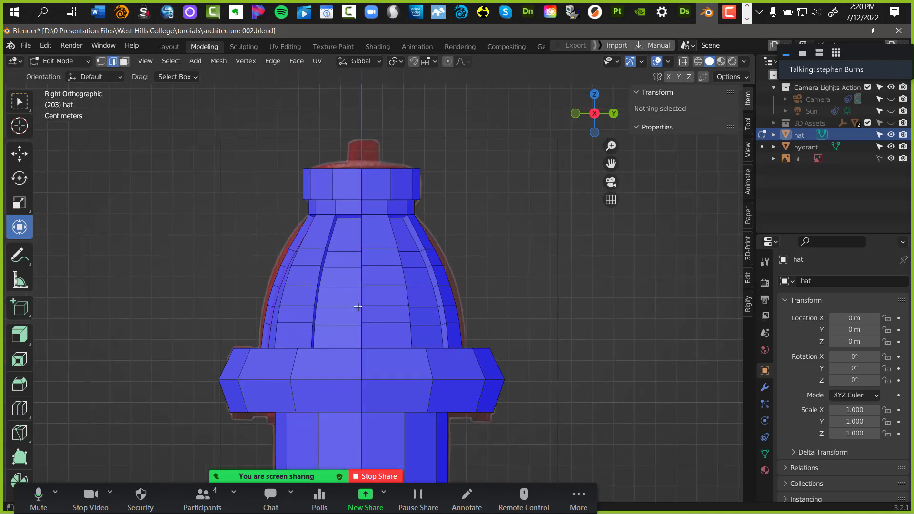
middle_click_drag(357, 306, 390, 469)
middle_click_drag(413, 328, 0, 337, "ctrl")
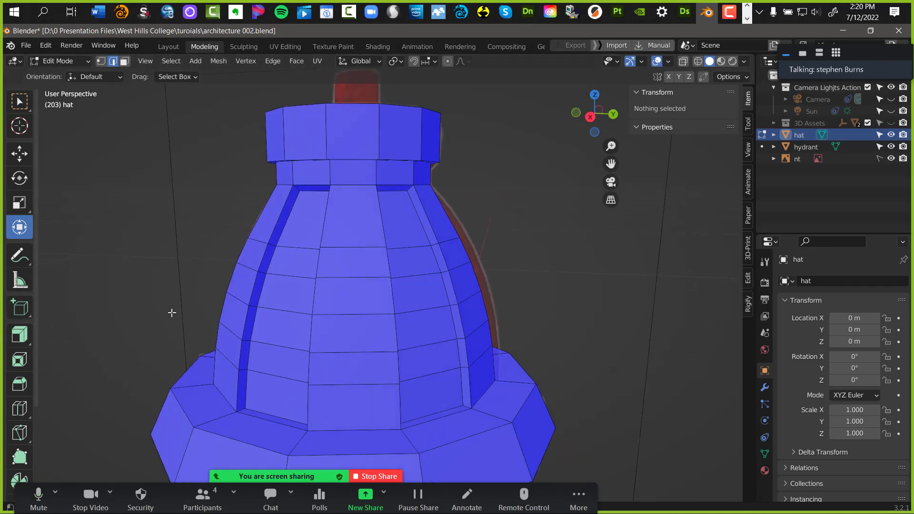
middle_click_drag(240, 321, 449, 313)
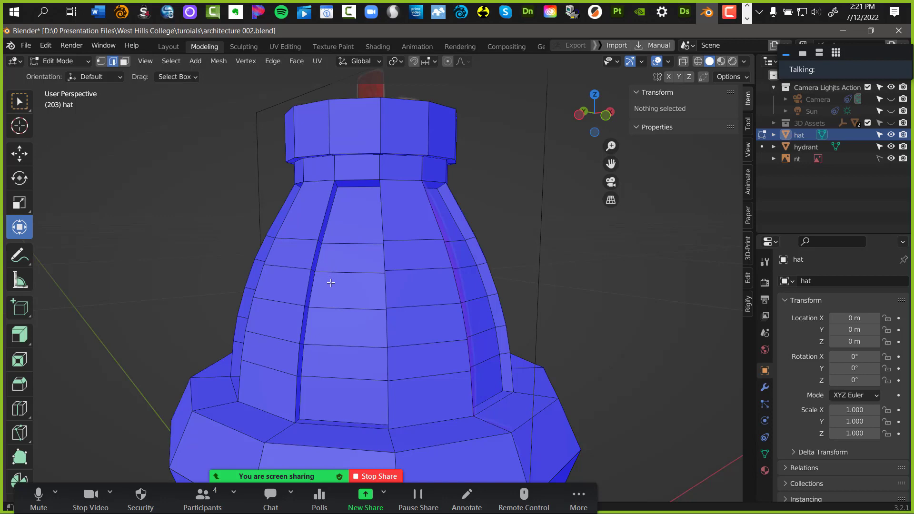
middle_click_drag(408, 265, 419, 71, "shift")
scroll(438, 222, "down", 6)
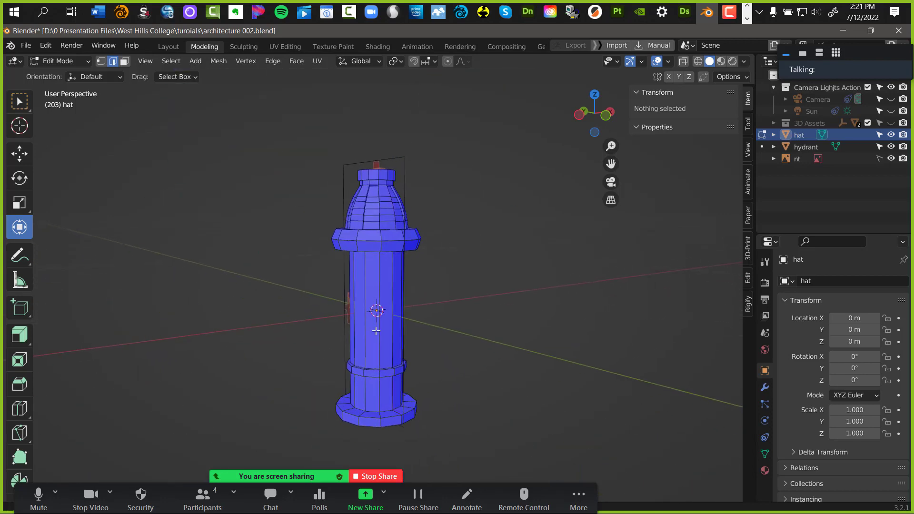
scroll(400, 317, "up", 2)
middle_click_drag(392, 323, 362, 258)
scroll(369, 220, "up", 3)
scroll(389, 212, "up", 2)
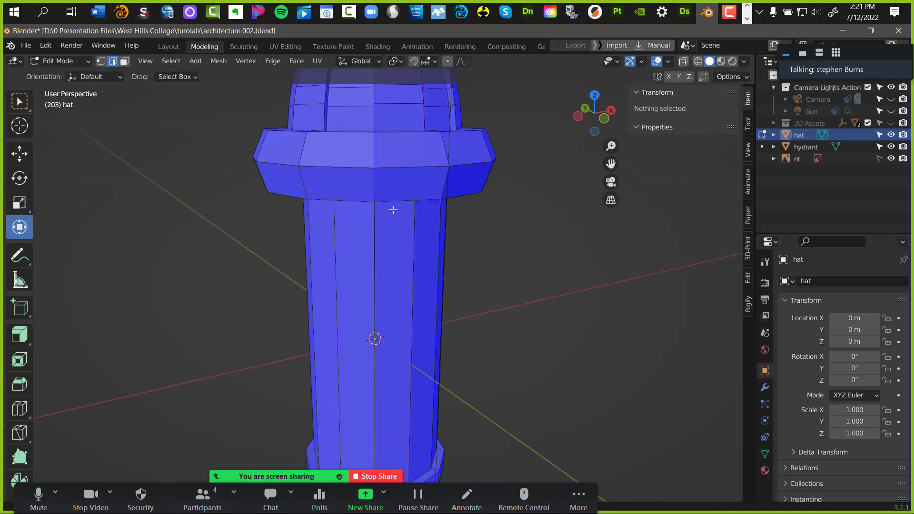
middle_click_drag(352, 107, 398, 217, "shift")
middle_click_drag(427, 253, 506, 261)
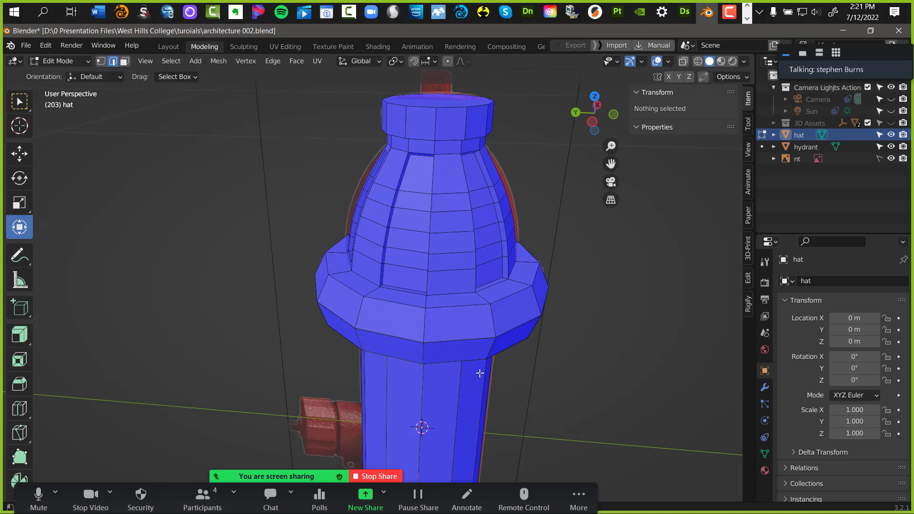
middle_click_drag(475, 392, 415, 303)
scroll(385, 319, "down", 5)
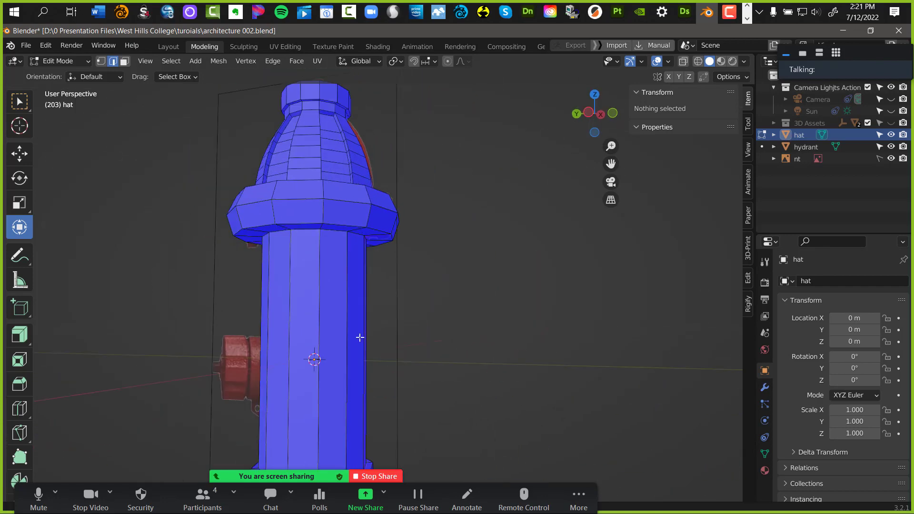
mouse_move(333, 338)
middle_mouse_down()
mouse_move(385, 374)
mouse_move(450, 363)
mouse_move(304, 337)
mouse_move(331, 339)
middle_mouse_up()
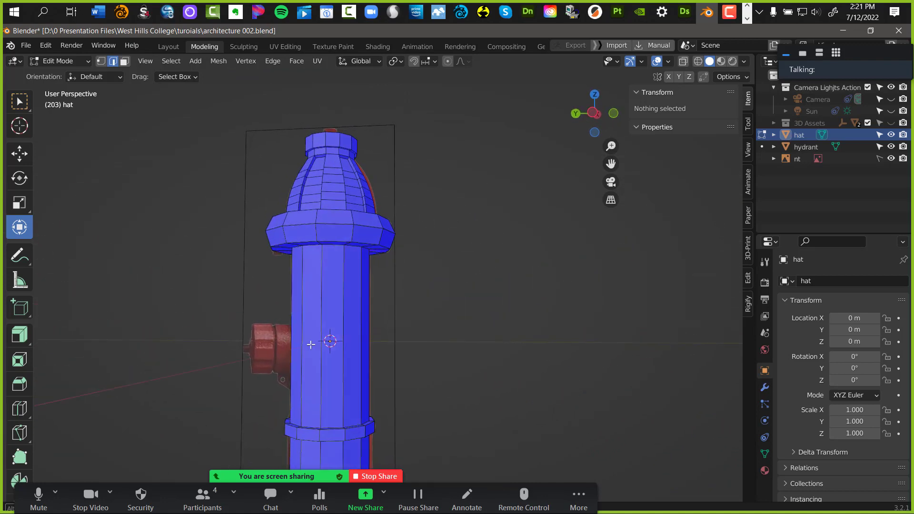
Turn X-ray back on and compare the hydrant mesh with the reference image in perspective
left_click(682, 62)
left_click(683, 62)
left_click(683, 63)
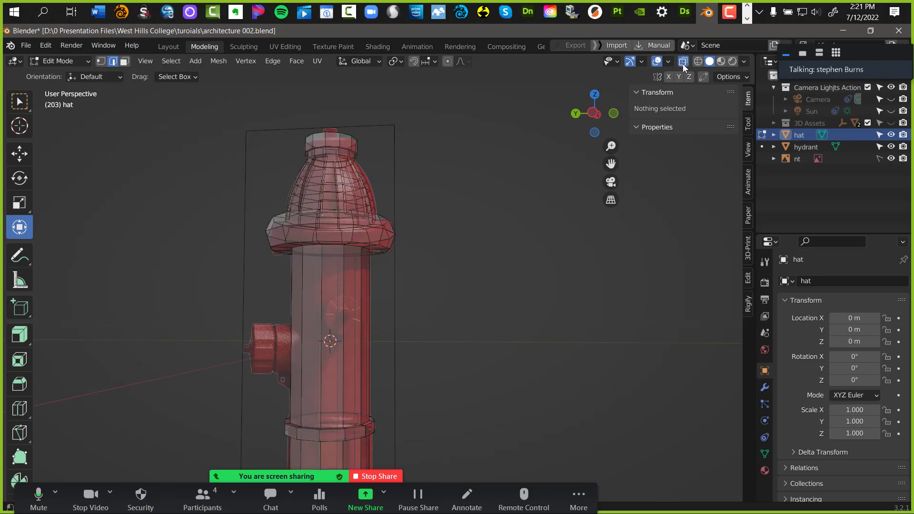
middle_click_drag(398, 268, 471, 290)
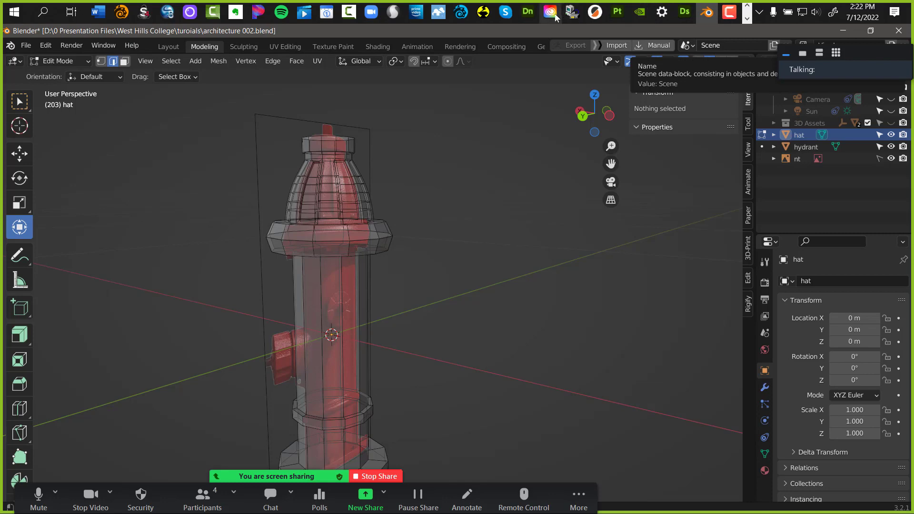
Open the Zoom meeting chat, move its window aside and make it taller, and read back through the messages
key("alt+Tab")
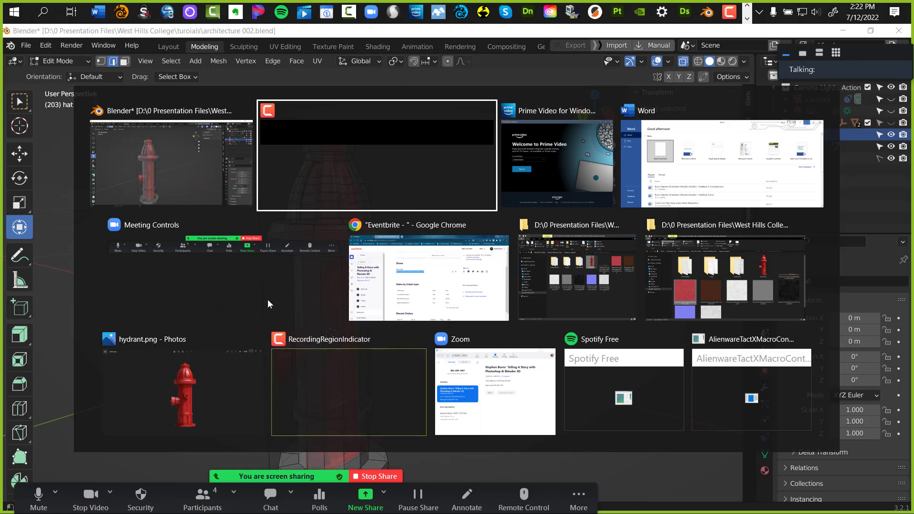
left_click(217, 239)
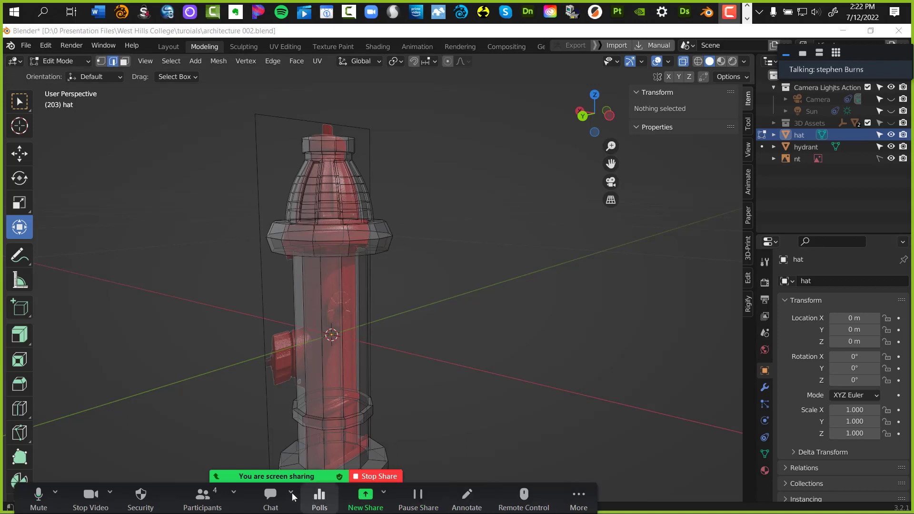
left_click(277, 498)
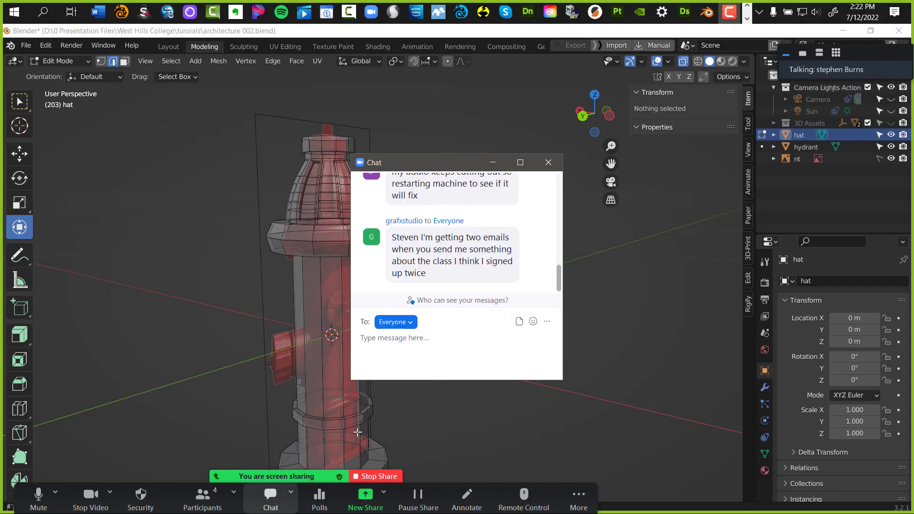
left_click_drag(449, 165, 728, 64)
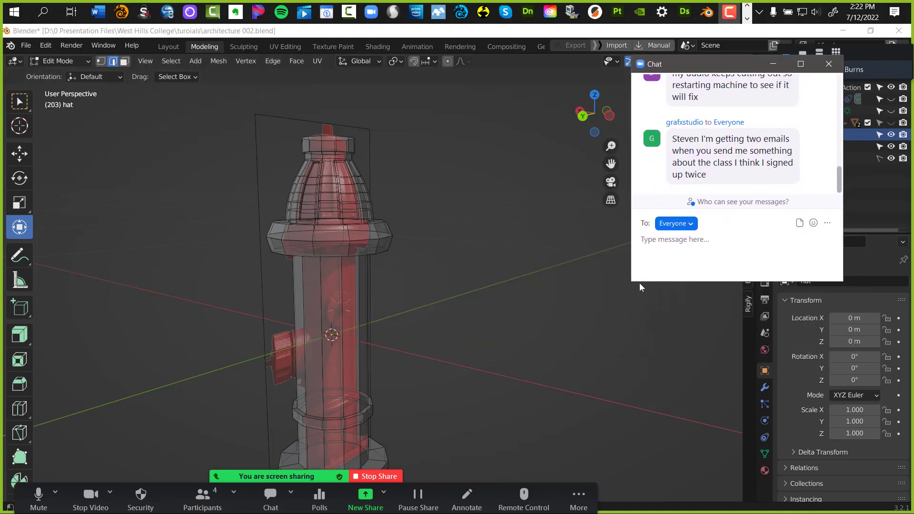
left_click(618, 350)
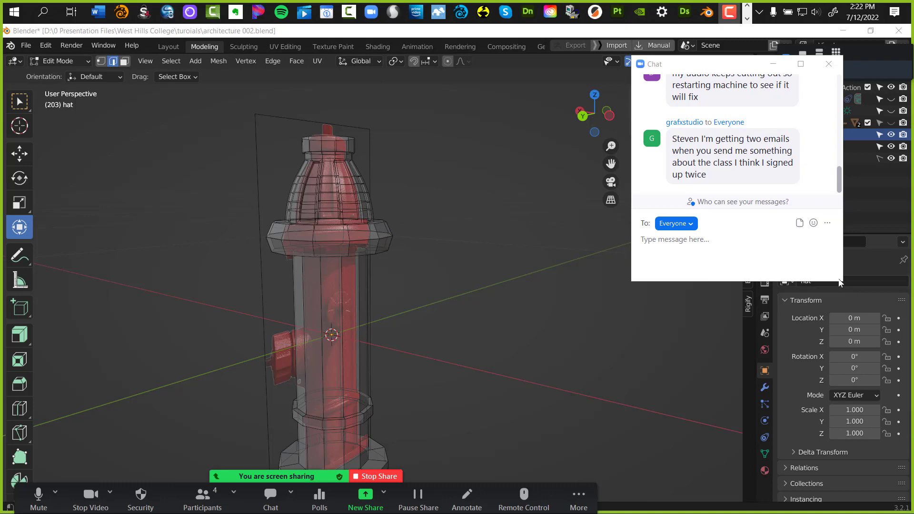
left_click_drag(840, 283, 850, 415)
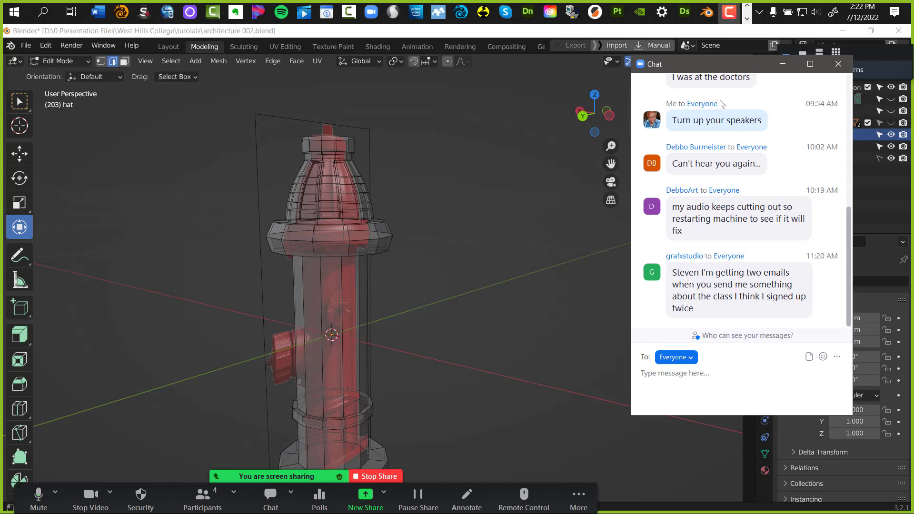
scroll(771, 214, "up", 3)
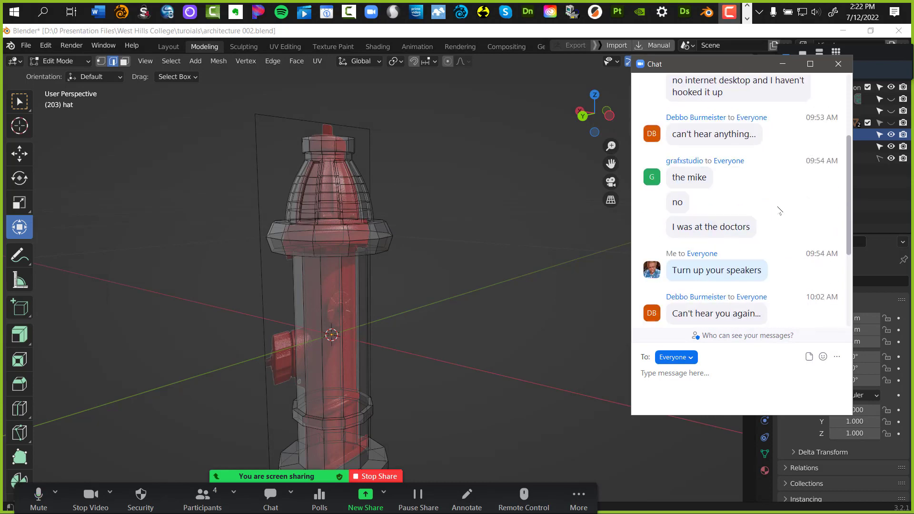
scroll(781, 207, "up", 3)
scroll(783, 199, "down", 3)
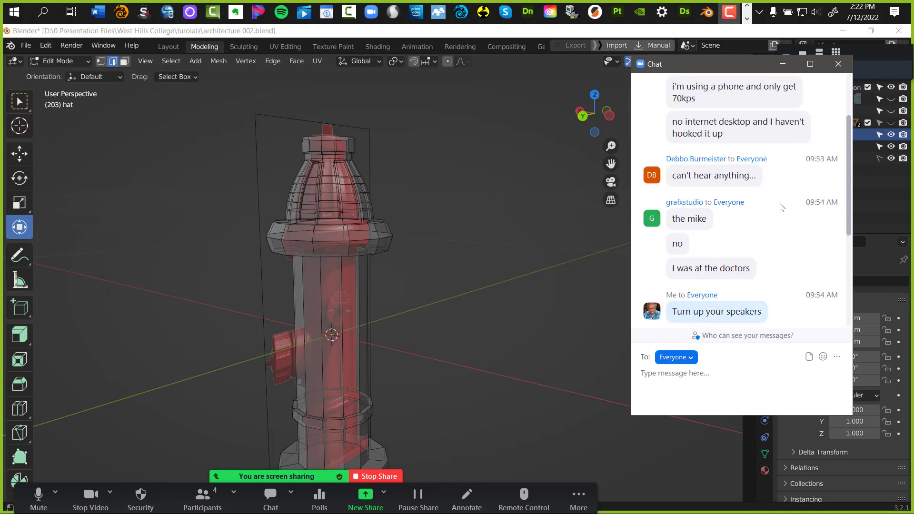
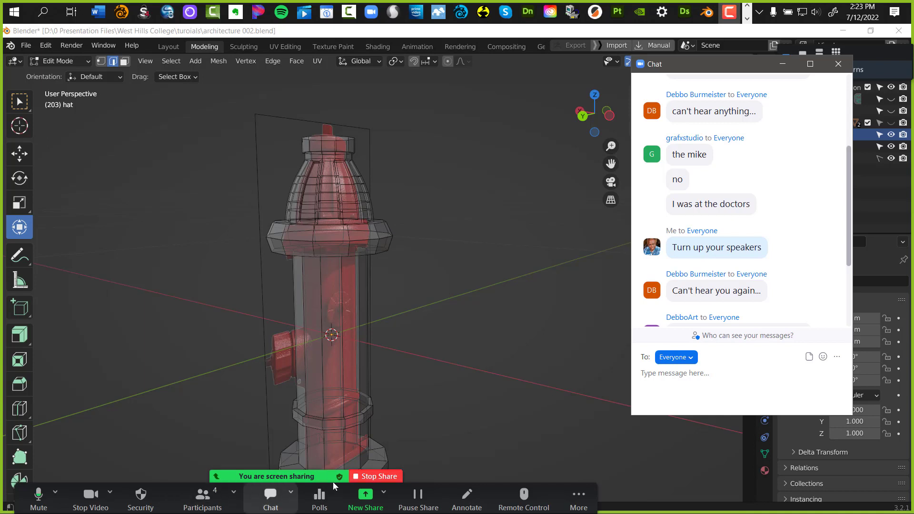
Stop sharing the screen in Zoom and display the participants list above the meeting chat
left_click(364, 476)
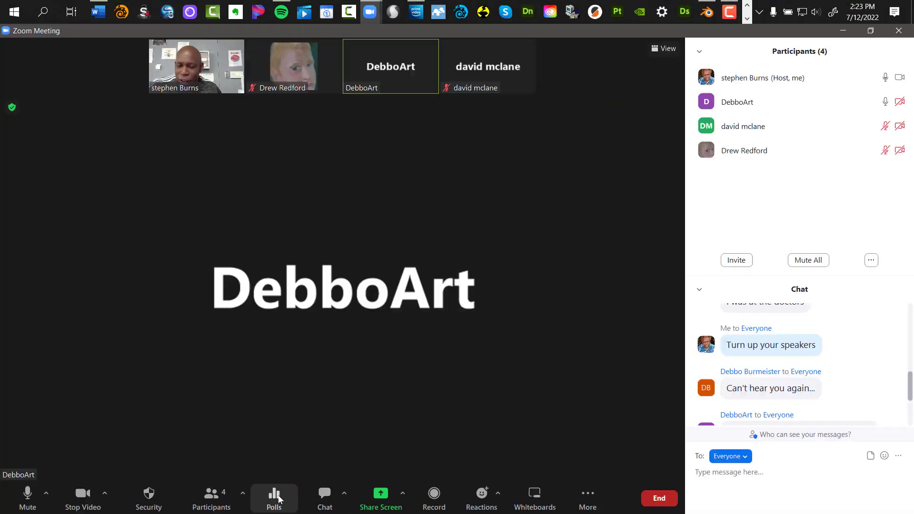
left_click(242, 492)
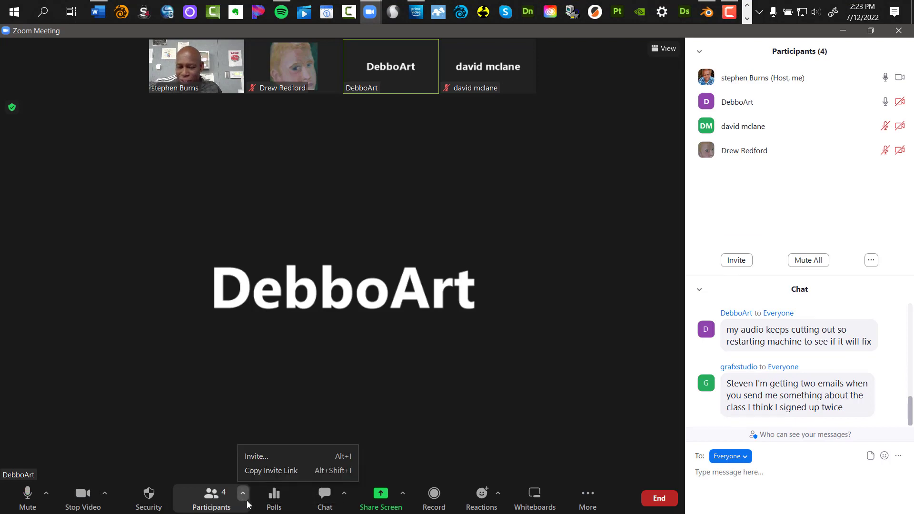
left_click(215, 497)
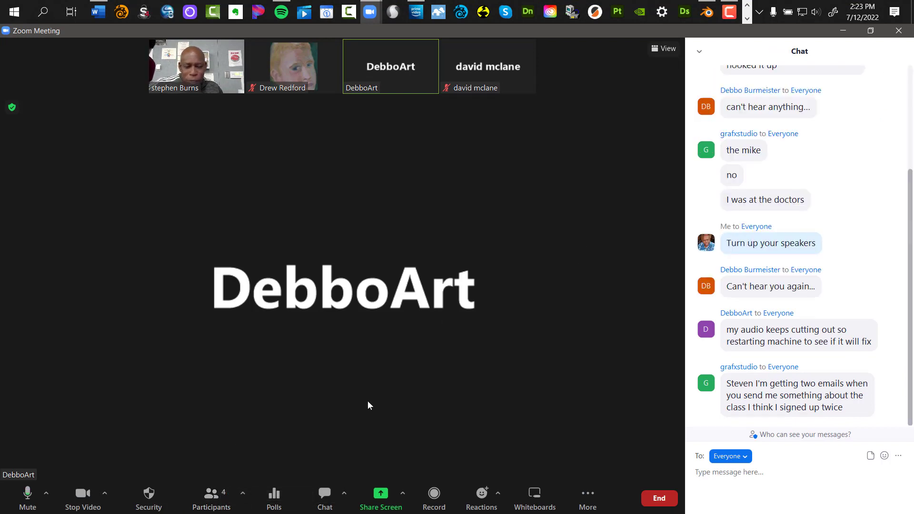
left_click(242, 493)
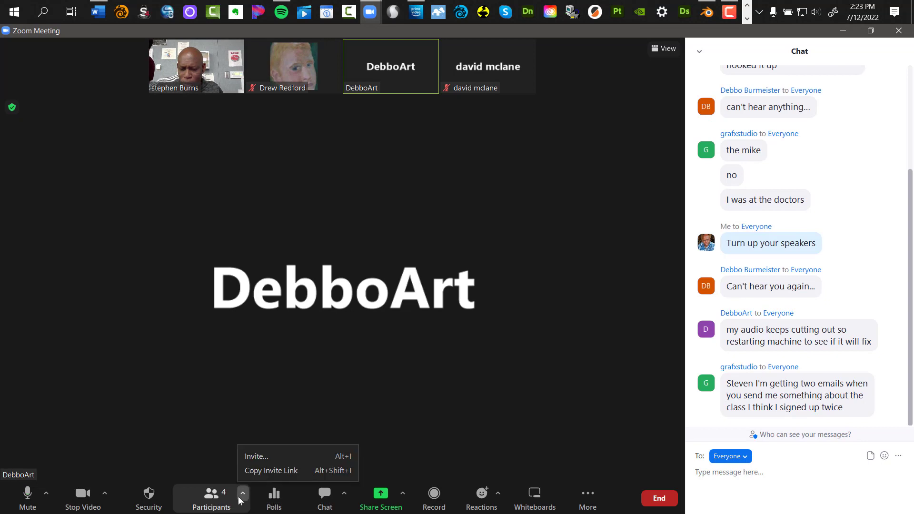
left_click(207, 508)
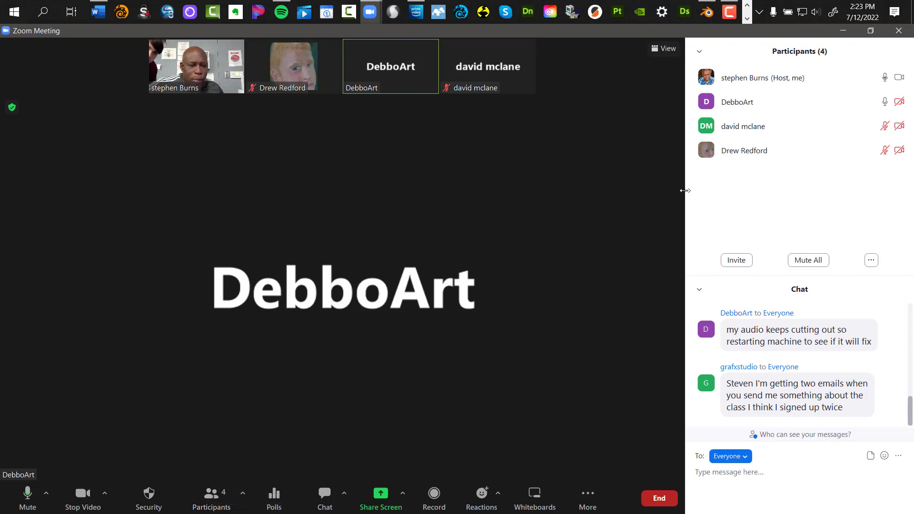
mouse_move(762, 102)
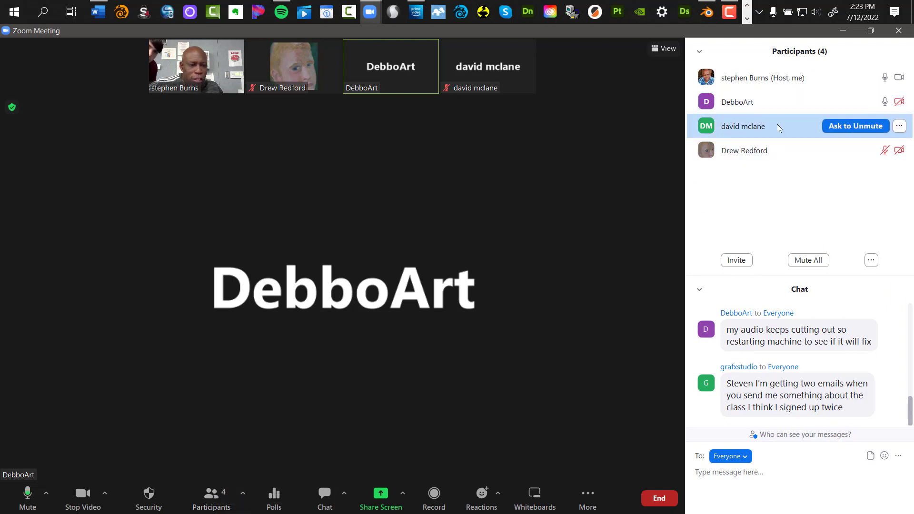
left_click(901, 102)
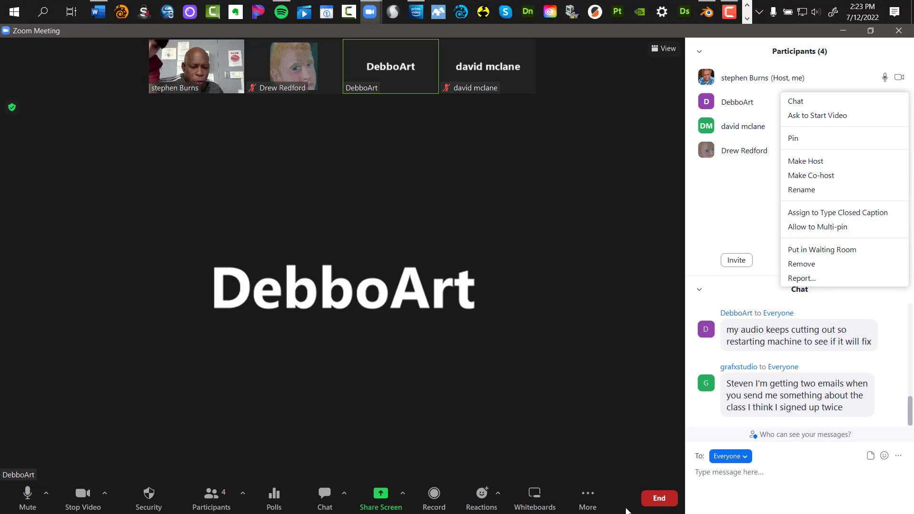
left_click(586, 504)
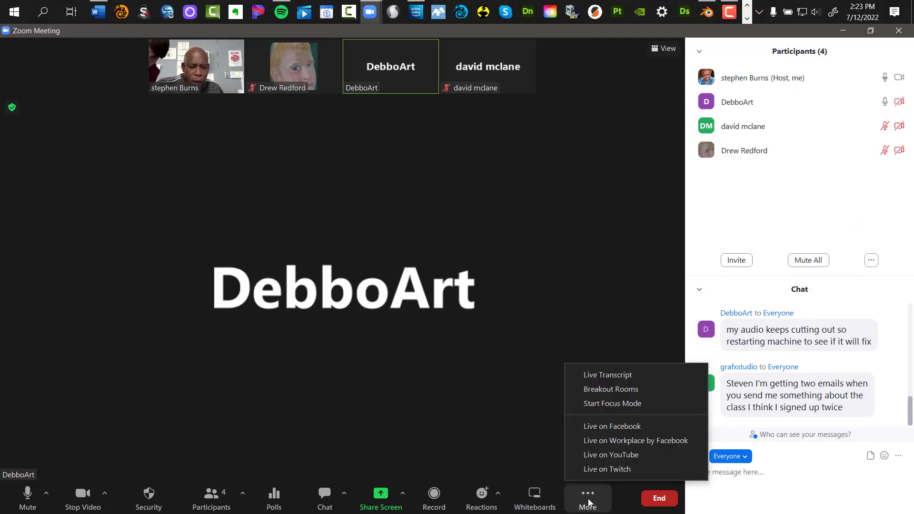
left_click(622, 409)
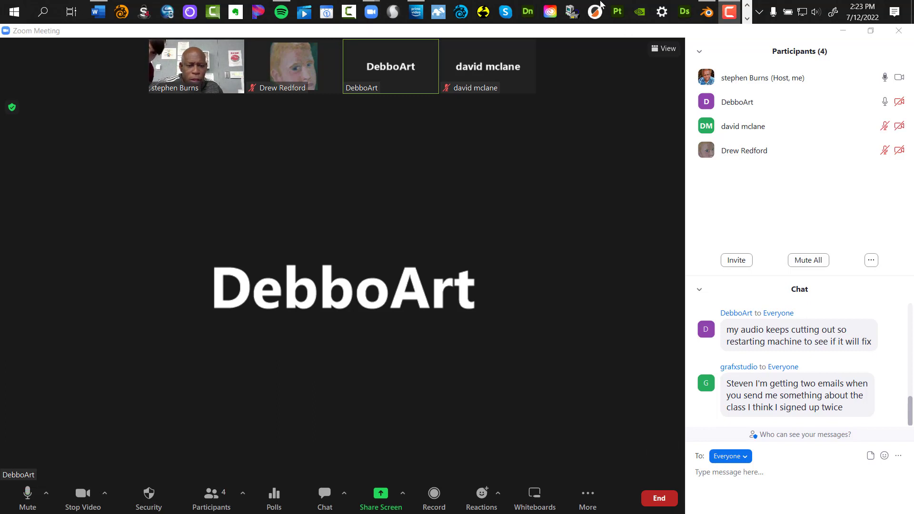
left_click(594, 498)
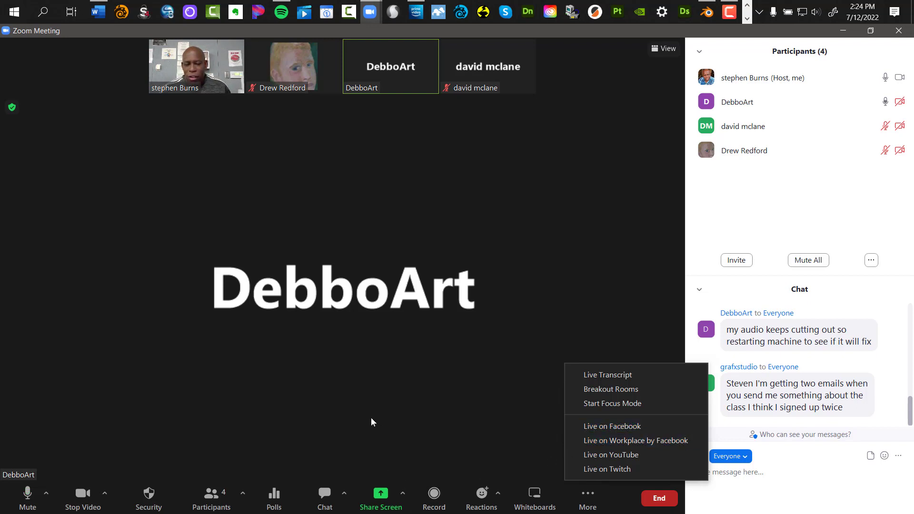
left_click(371, 419)
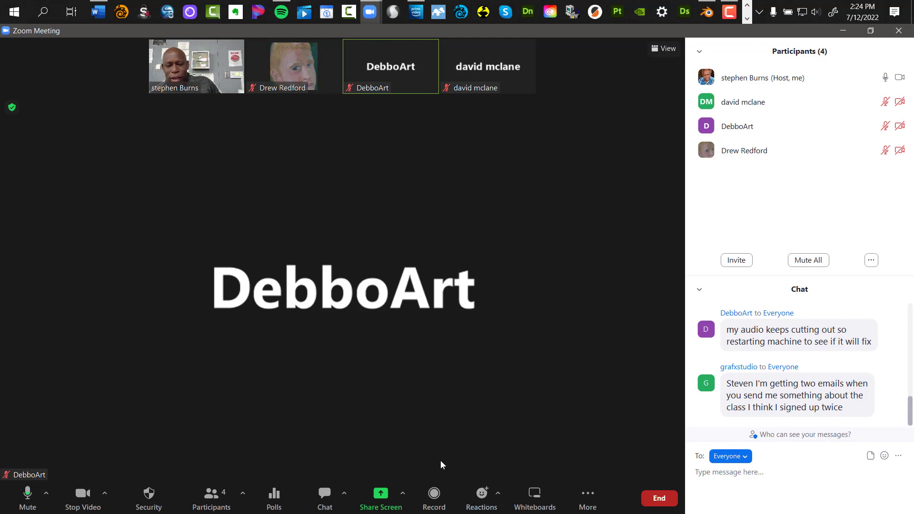
Share the entire screen in the Zoom meeting and return to the hydrant model in Blender
left_click(391, 506)
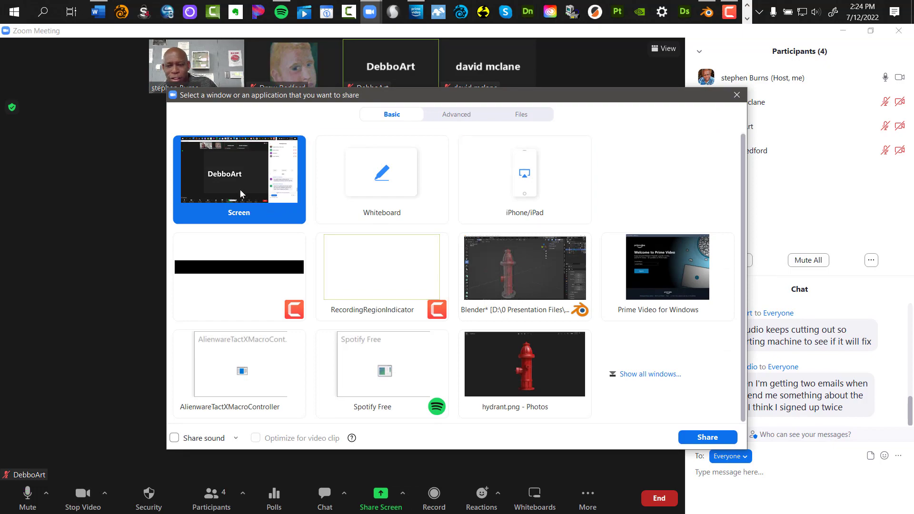
left_click(707, 437)
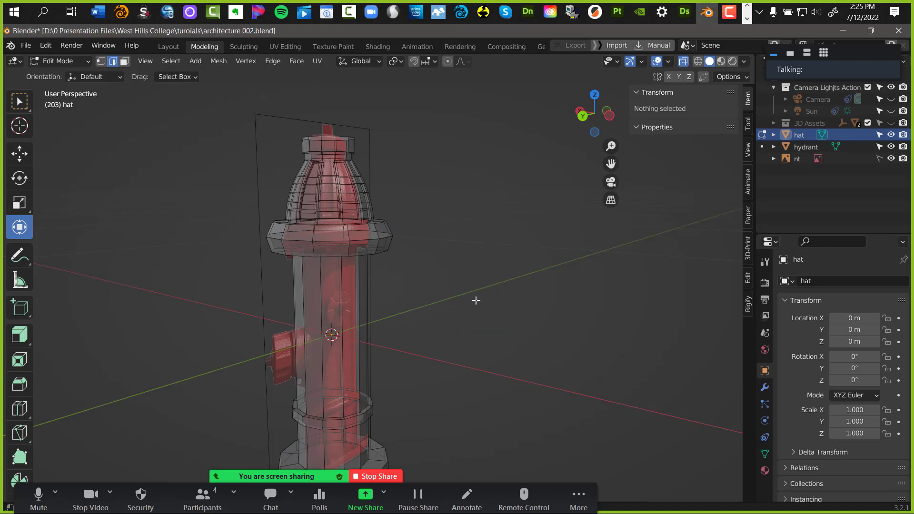
Examine the hydrant's body and side outlet against the reference image, from the whole model down to a close view of the outlet
middle_click_drag(476, 302, 390, 328)
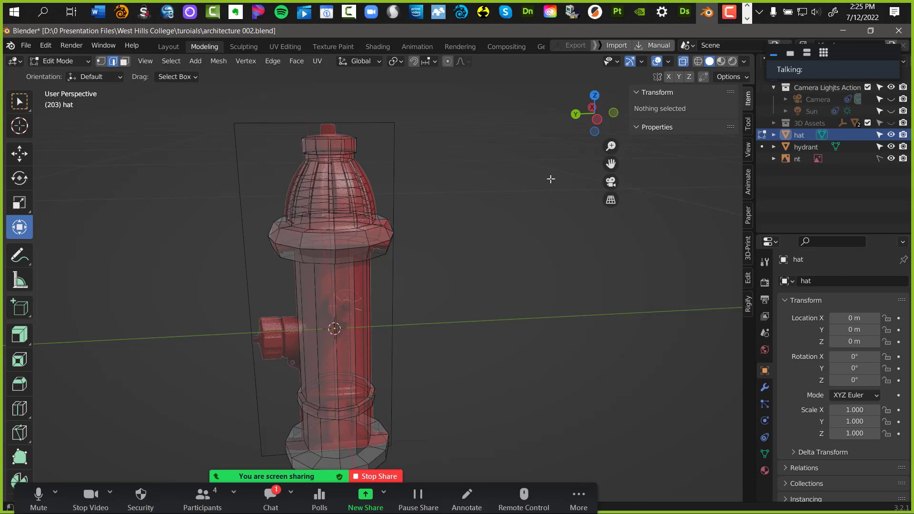
scroll(372, 367, "up", 6)
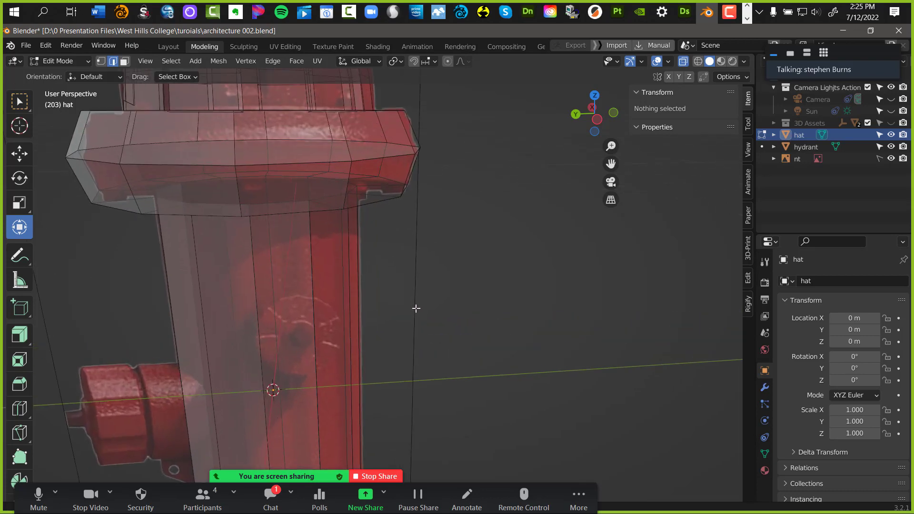
middle_click_drag(444, 249, 382, 293)
scroll(435, 300, "down", 6)
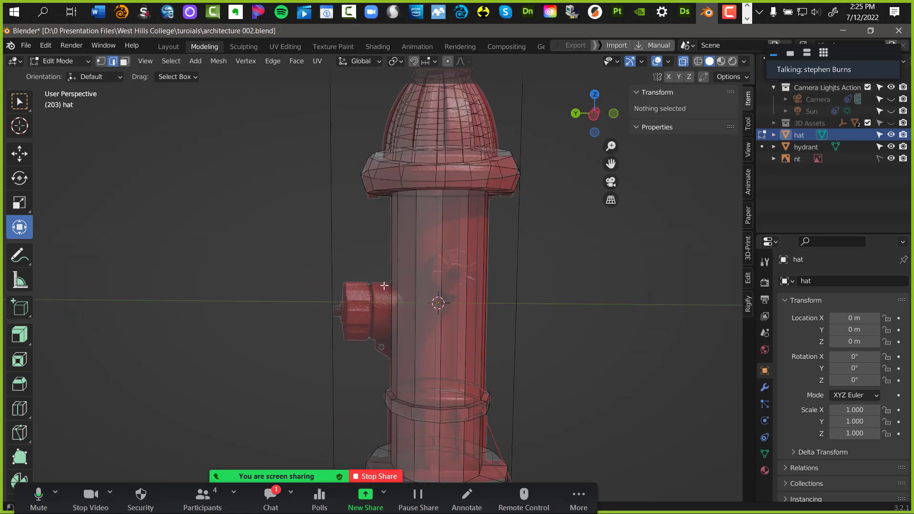
middle_click_drag(368, 292, 309, 199, "ctrl")
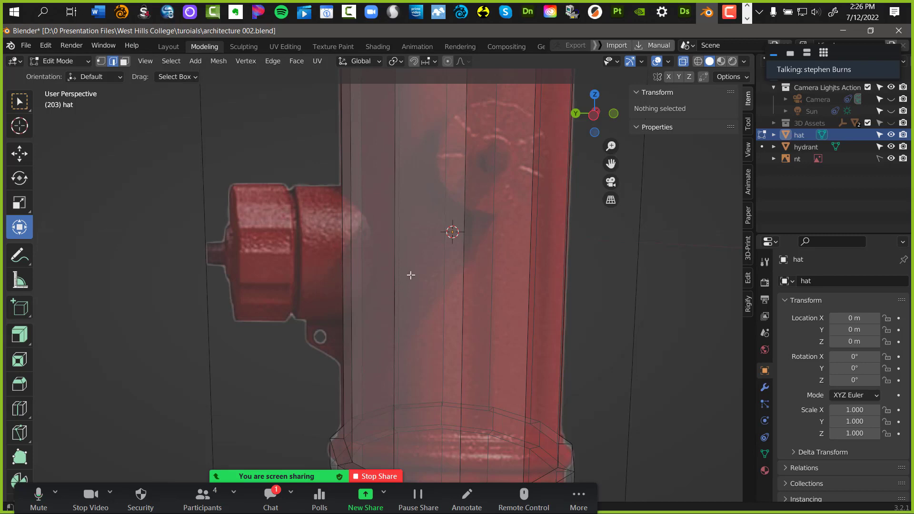
Turn off X-ray display so the hydrant and hat meshes are shown as solid surfaces
scroll(414, 274, "down", 5)
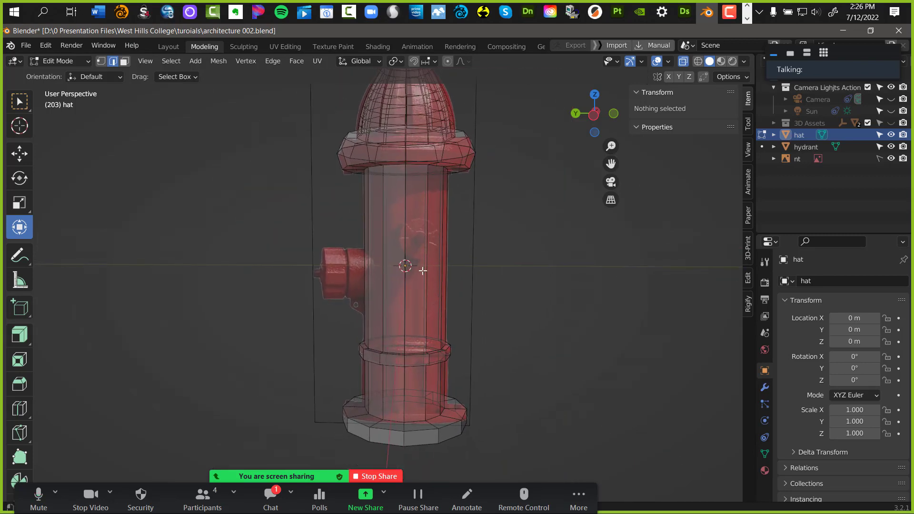
middle_click_drag(423, 271, 409, 310)
scroll(429, 269, "up", 3)
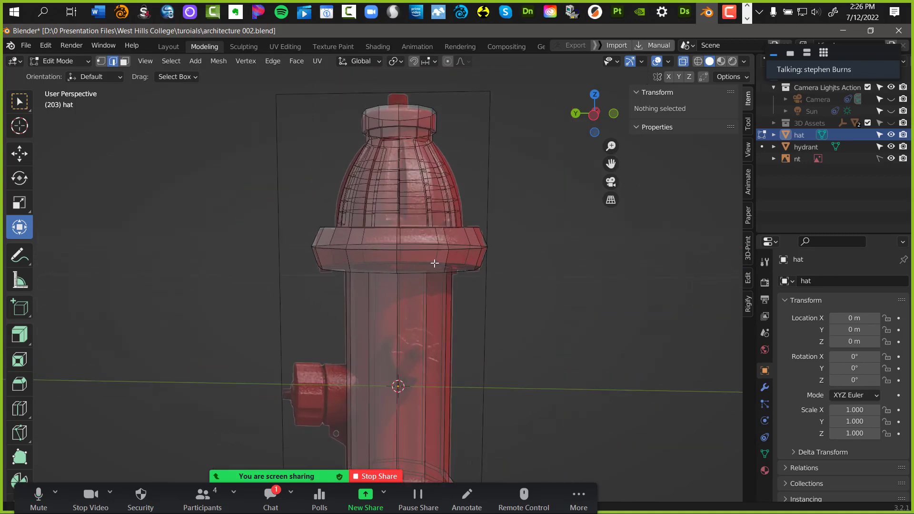
scroll(434, 264, "up", 3)
middle_click_drag(422, 247, 457, 324)
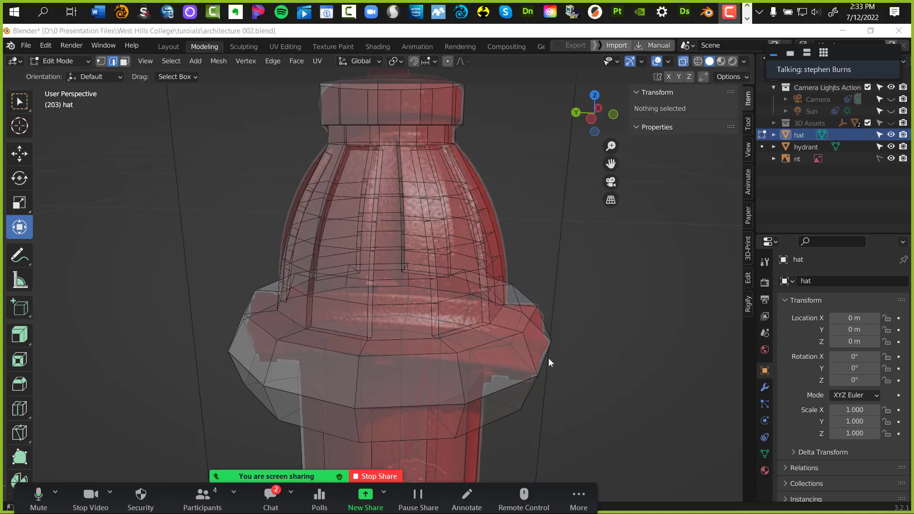
left_click(682, 62)
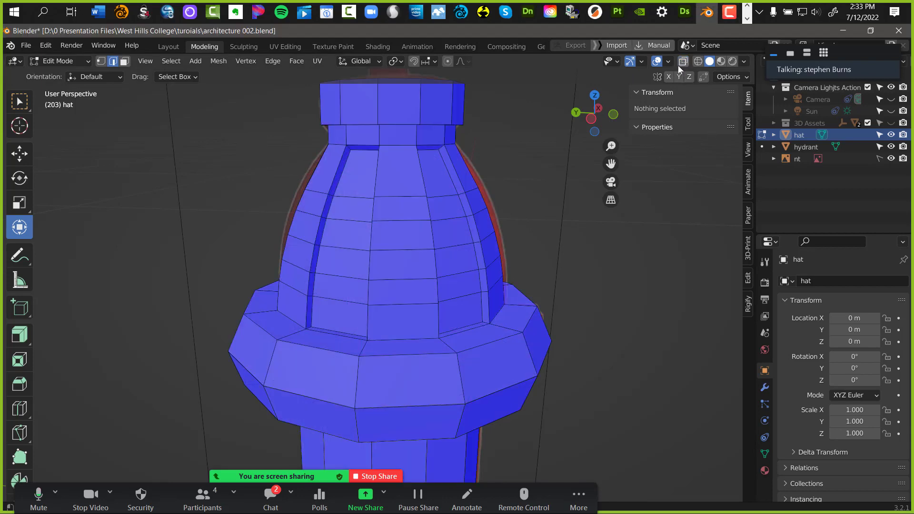
Examine the solid hydrant body from several angles, including its upper flange, flange underside and lower ring
middle_click_drag(496, 256, 385, 257, "shift")
scroll(391, 237, "up", 3)
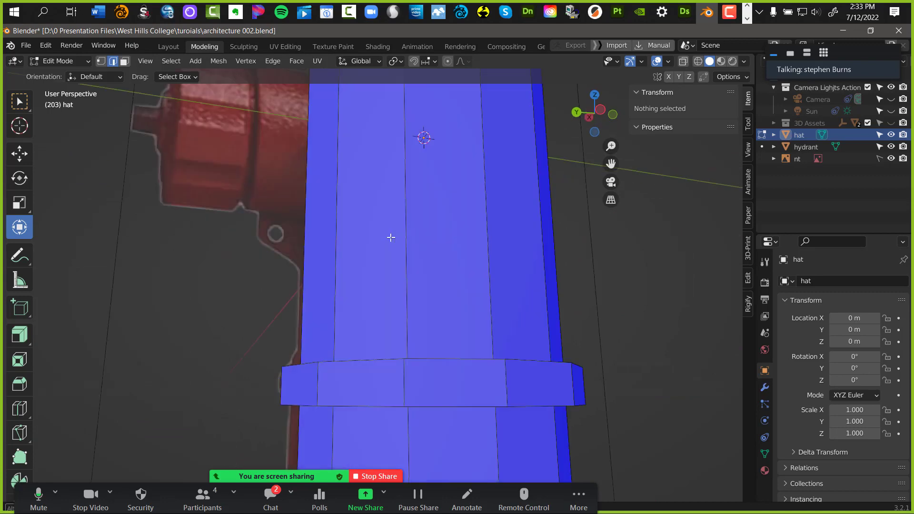
scroll(391, 237, "down", 6)
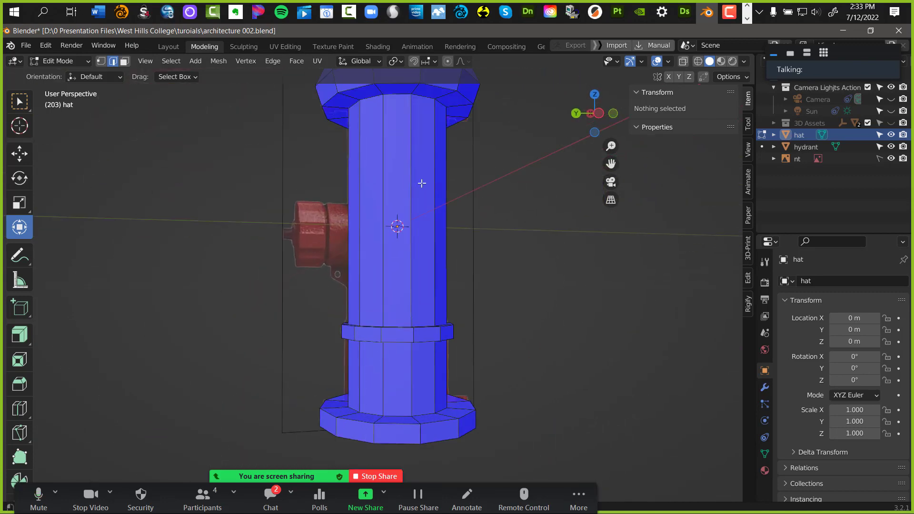
middle_click_drag(421, 183, 380, 300)
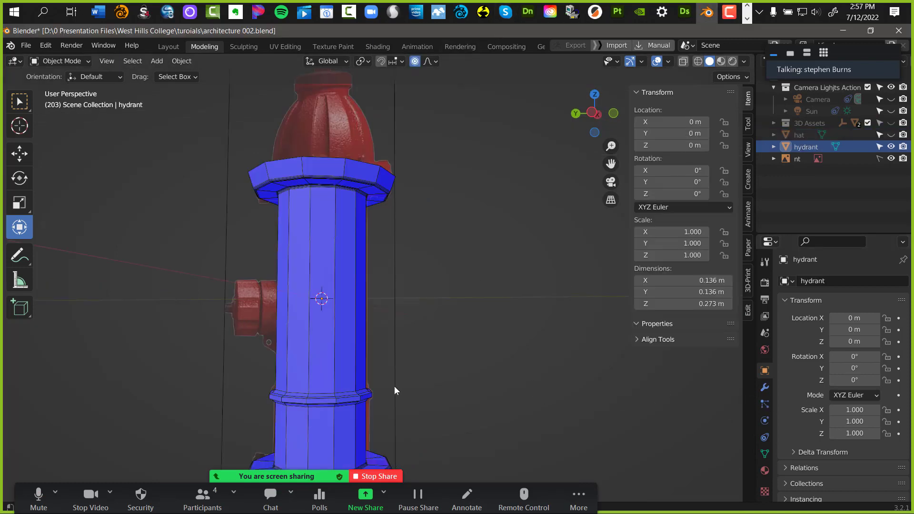
scroll(412, 166, "up", 3)
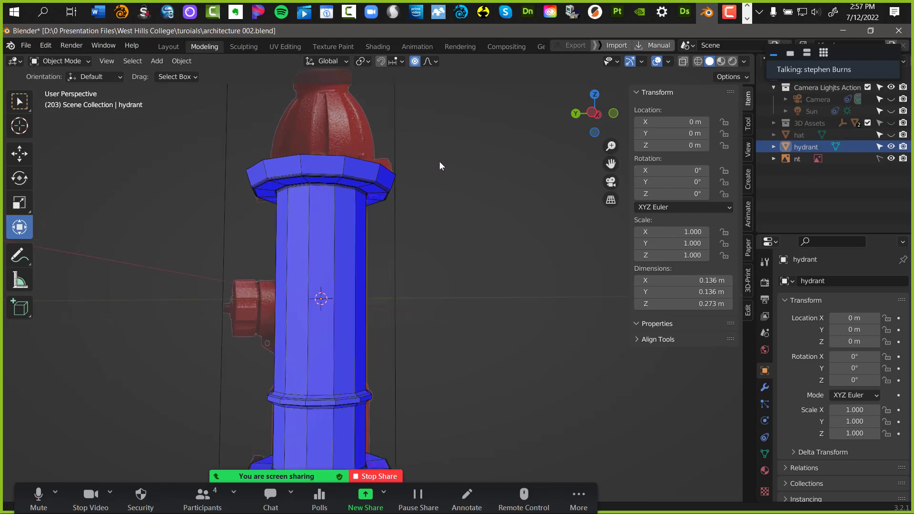
left_click_drag(611, 146, 472, 171)
scroll(376, 262, "down", 4)
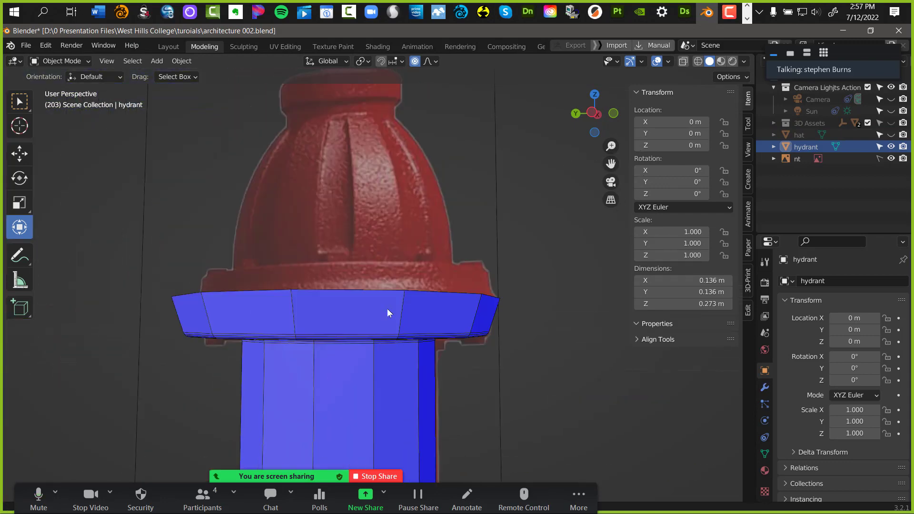
middle_click_drag(364, 333, 382, 313)
scroll(347, 271, "up", 5)
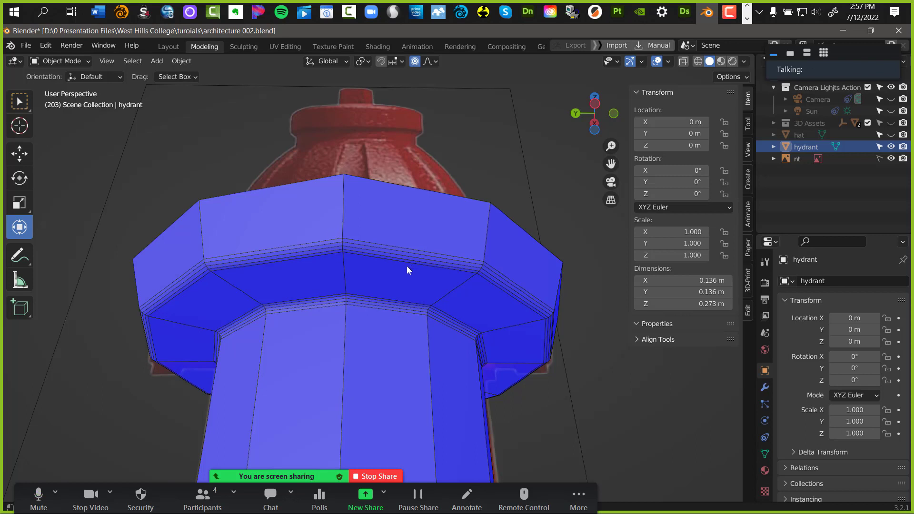
scroll(443, 257, "down", 7)
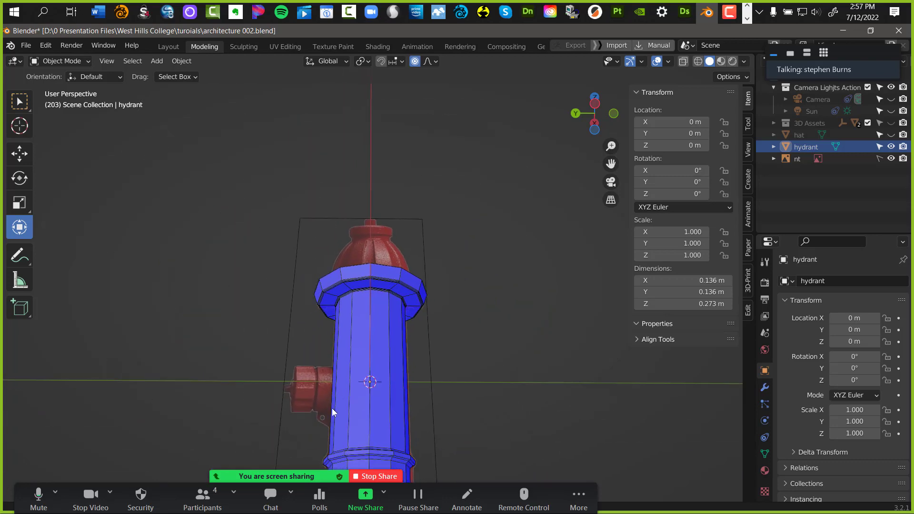
middle_click_drag(356, 387, 377, 345)
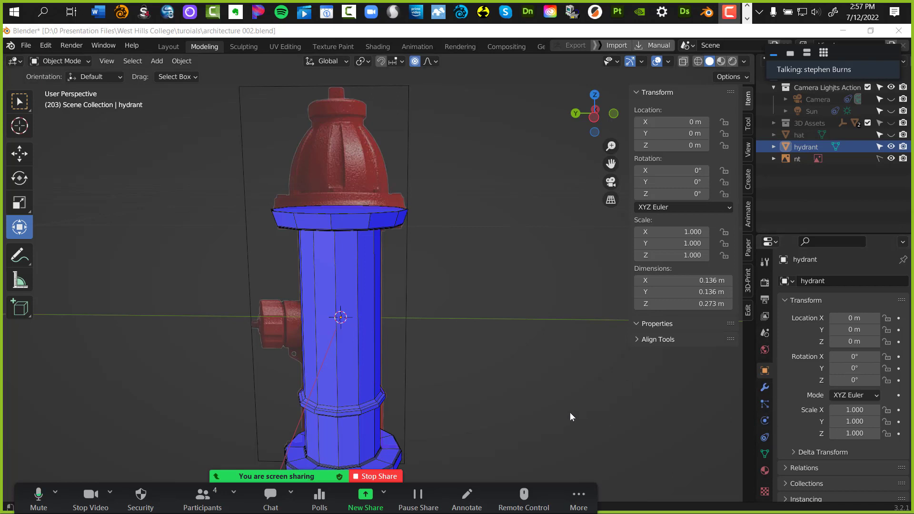
scroll(490, 395, "up", 5)
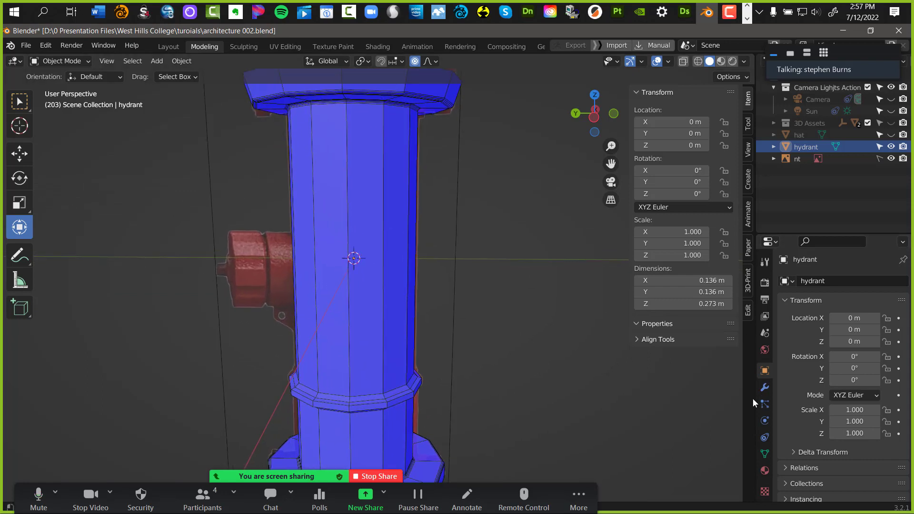
Add a Subdivision Surface modifier to the hydrant body
left_click(764, 387)
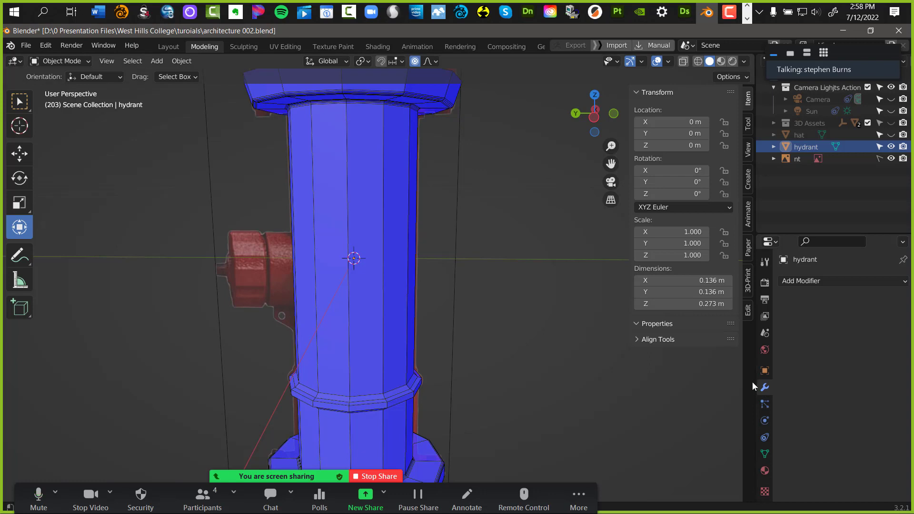
middle_click_drag(432, 258, 463, 261, "shift")
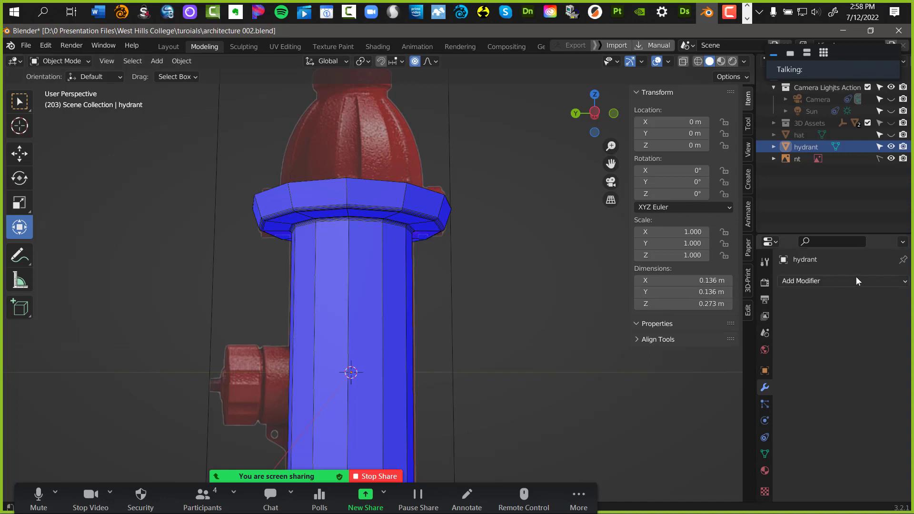
left_click(867, 281)
left_click(836, 281)
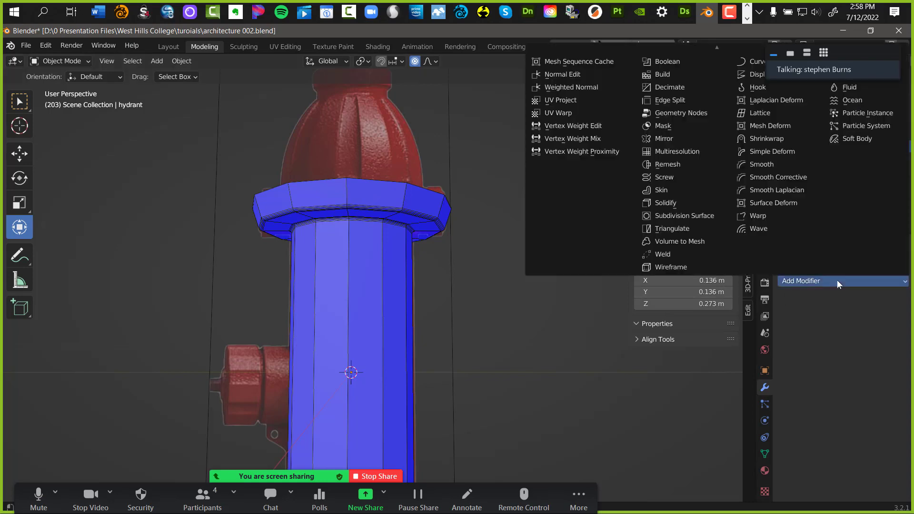
left_click(701, 217)
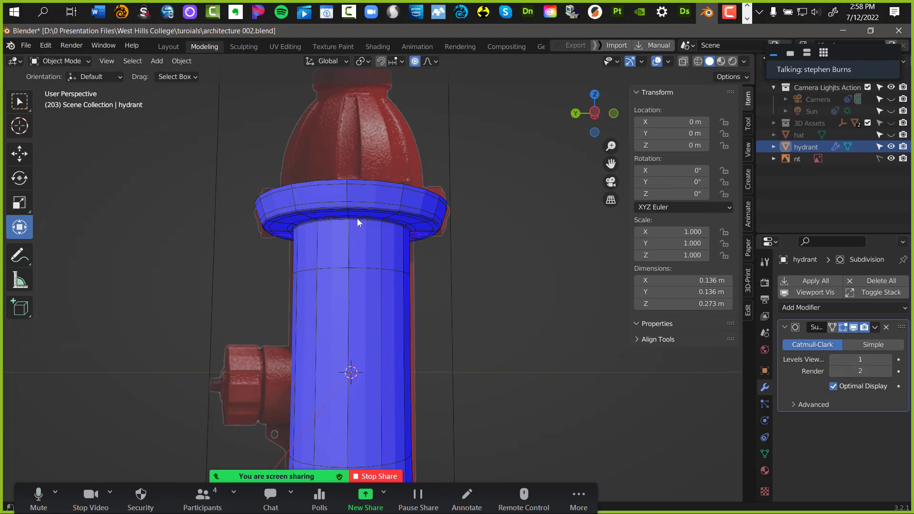
Compare the hydrant with its subdivision hidden and shown in the viewport, and turn off the modifier's edit-mode display
left_click(852, 328)
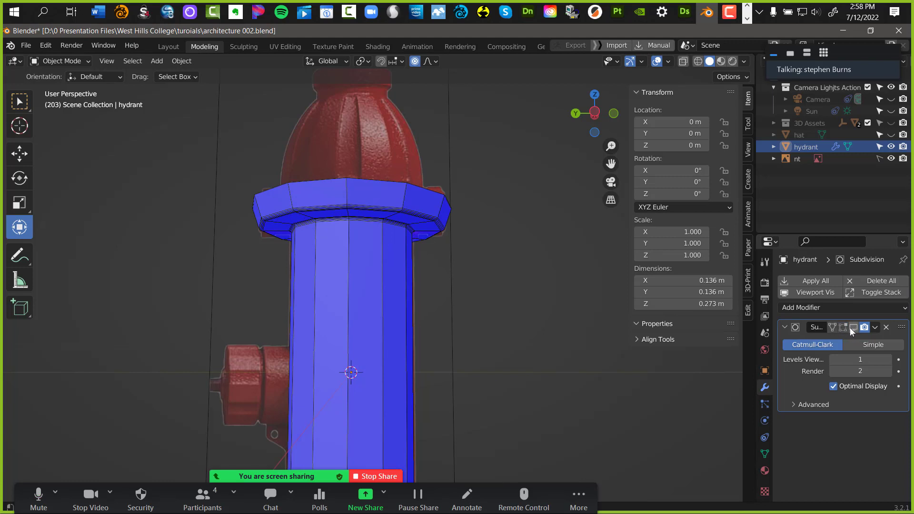
left_click(849, 327)
left_click(847, 327)
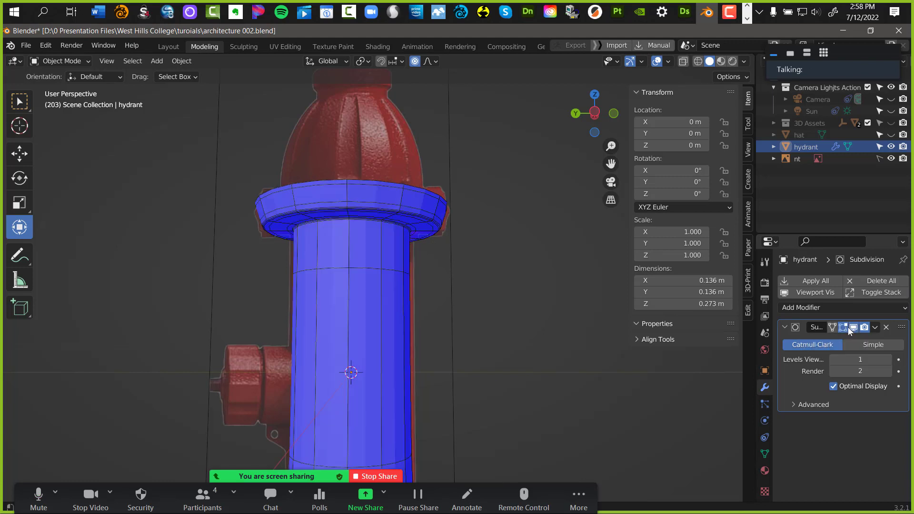
left_click(848, 327)
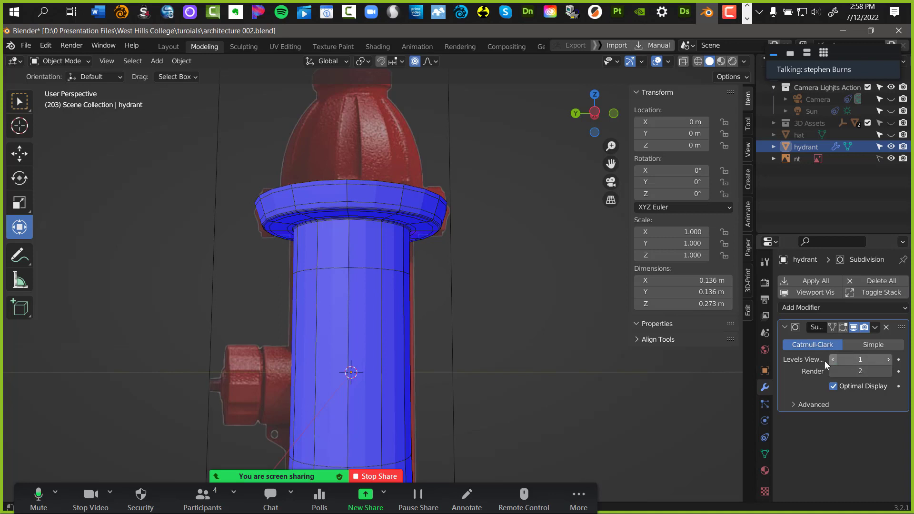
Set the hydrant's subdivision viewport level to 3 and check the smoothed flange
left_click(888, 359)
left_click(887, 359)
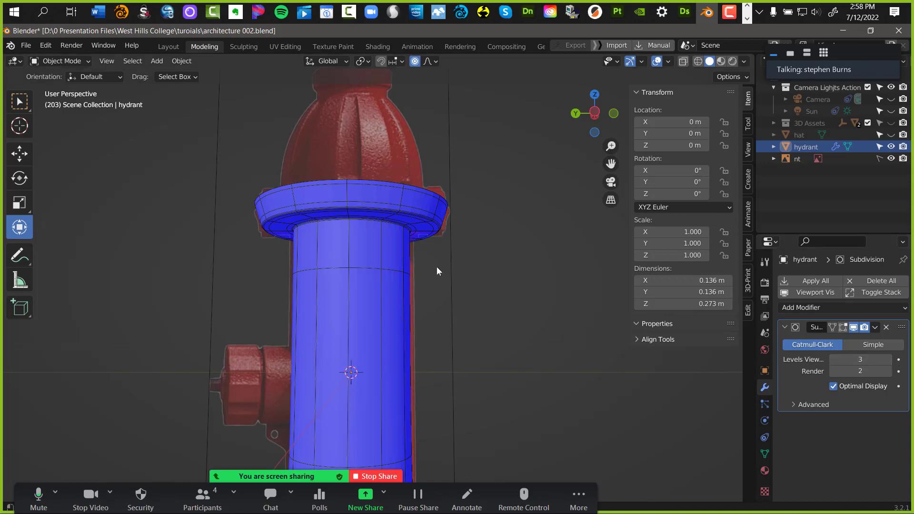
scroll(505, 228, "up", 5)
scroll(507, 238, "down", 2)
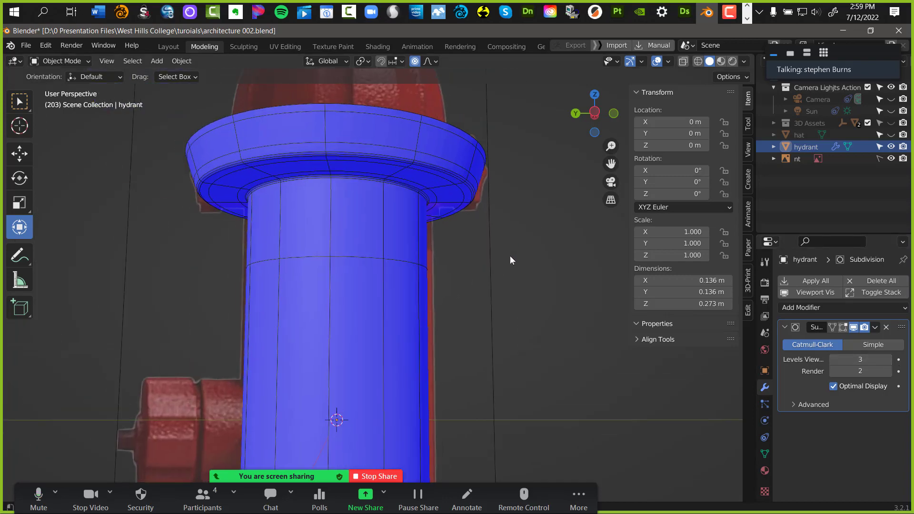
middle_click_drag(509, 257, 458, 351)
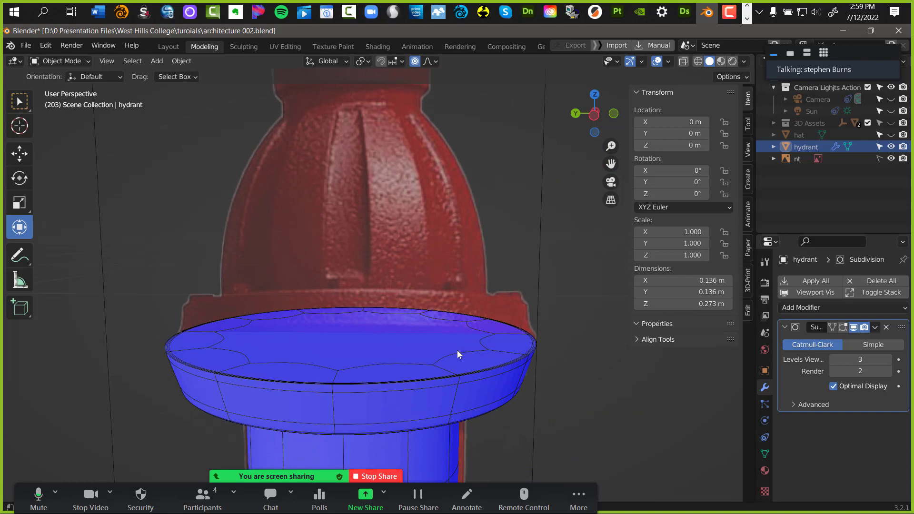
Unhide the hat object and add a Subdivision Surface modifier to it
left_click(890, 135)
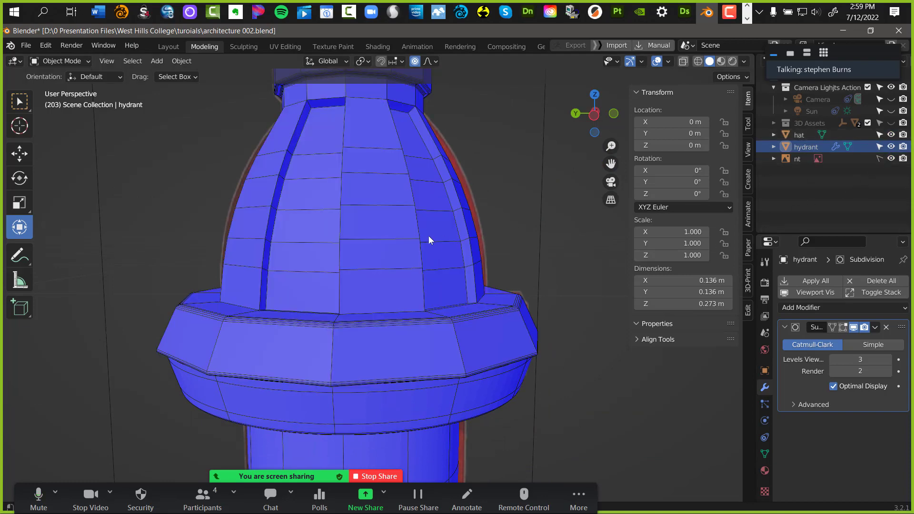
left_click(411, 252)
scroll(401, 260, "down", 4)
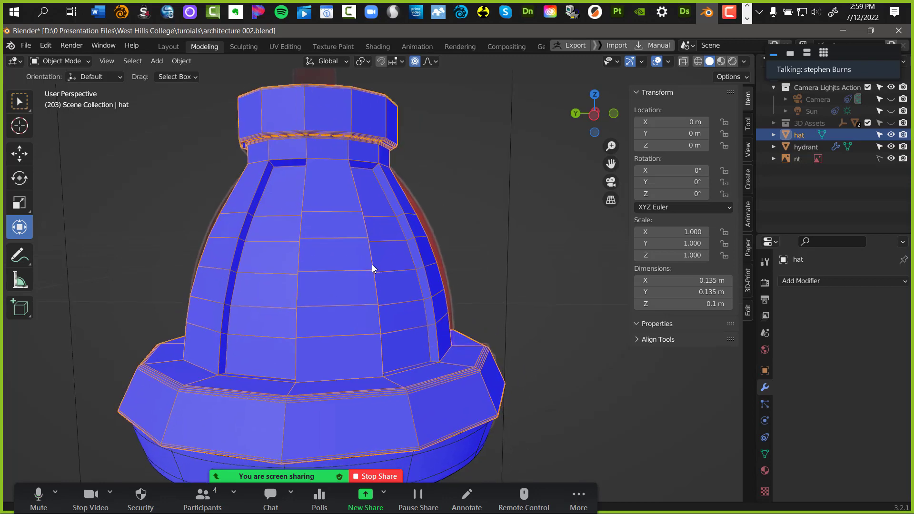
scroll(468, 261, "down", 3)
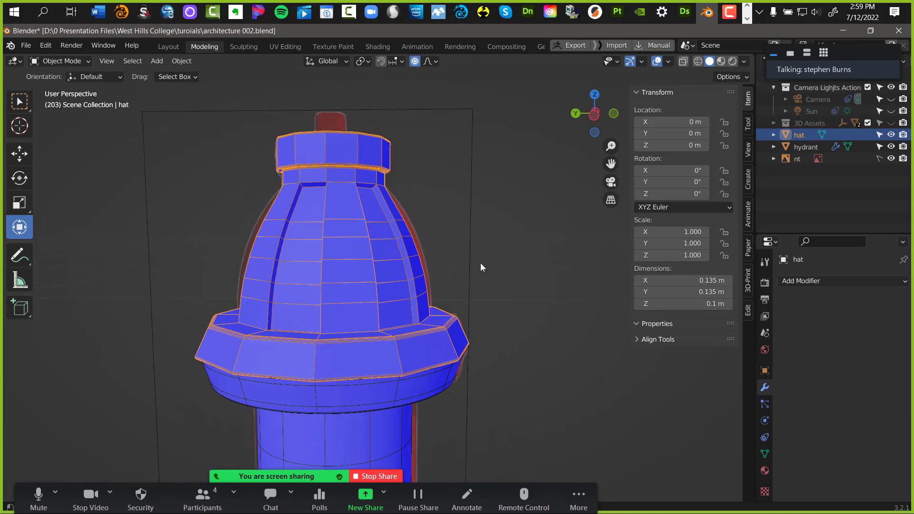
left_click(815, 280)
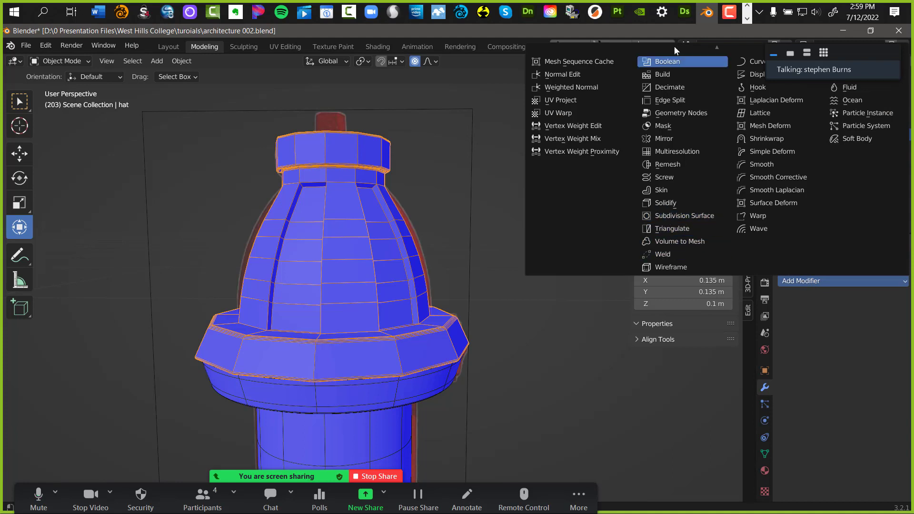
scroll(674, 47, "up", 3)
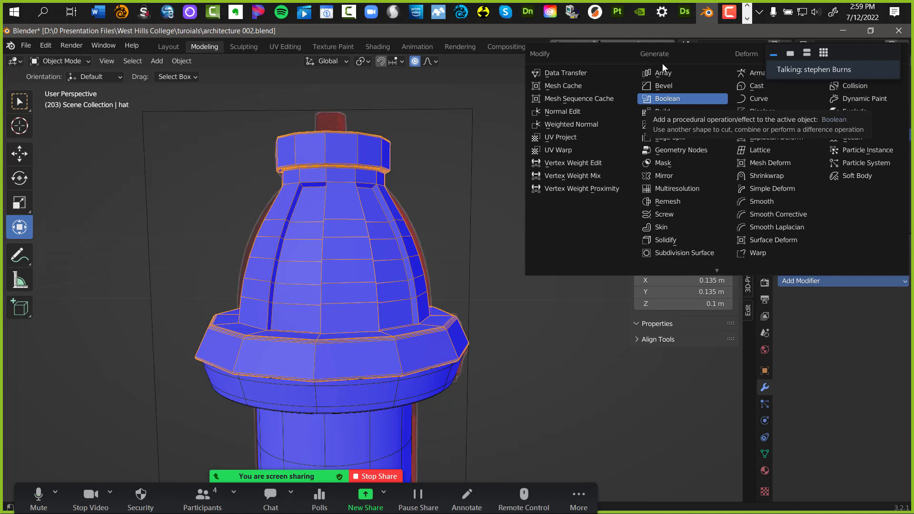
left_click(676, 255)
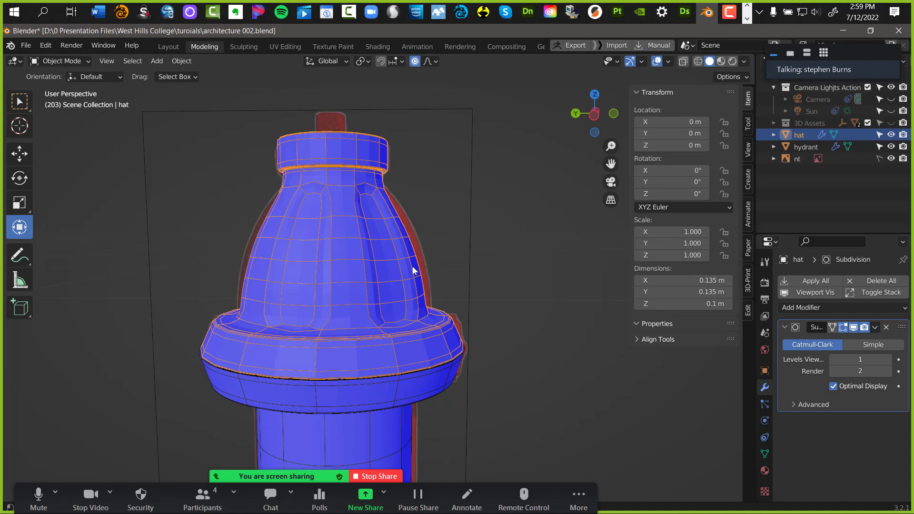
Set the hat's subdivision viewport level to 3 and check the smoothed hat and hydrant body
scroll(342, 233, "up", 5)
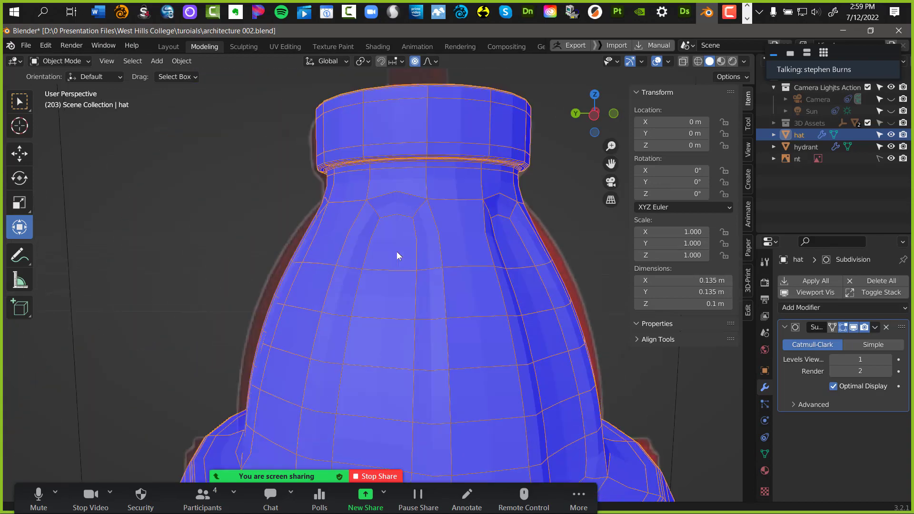
middle_click_drag(396, 251, 409, 279)
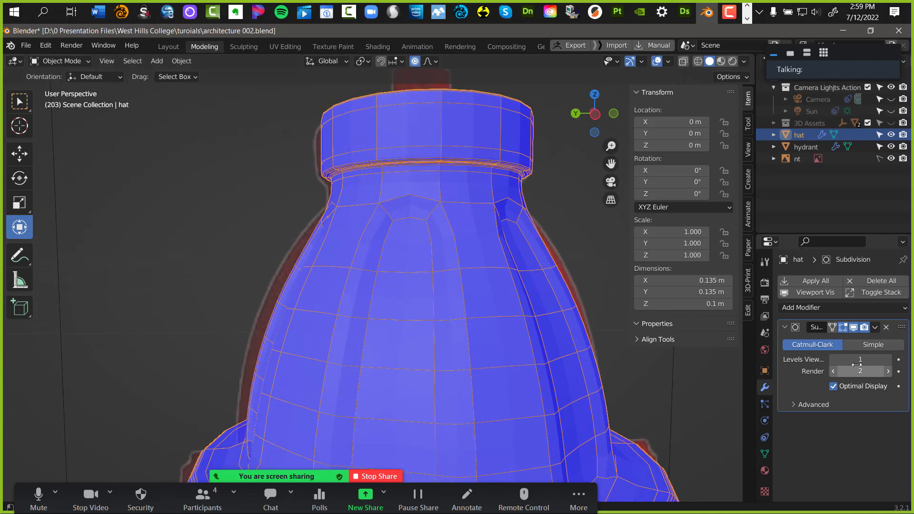
left_click(888, 359)
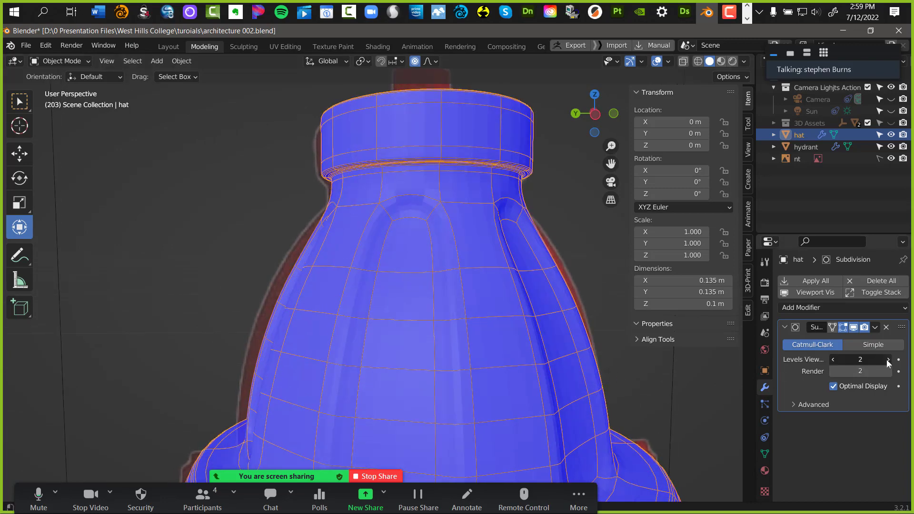
left_click(888, 360)
scroll(379, 232, "down", 5, "shift")
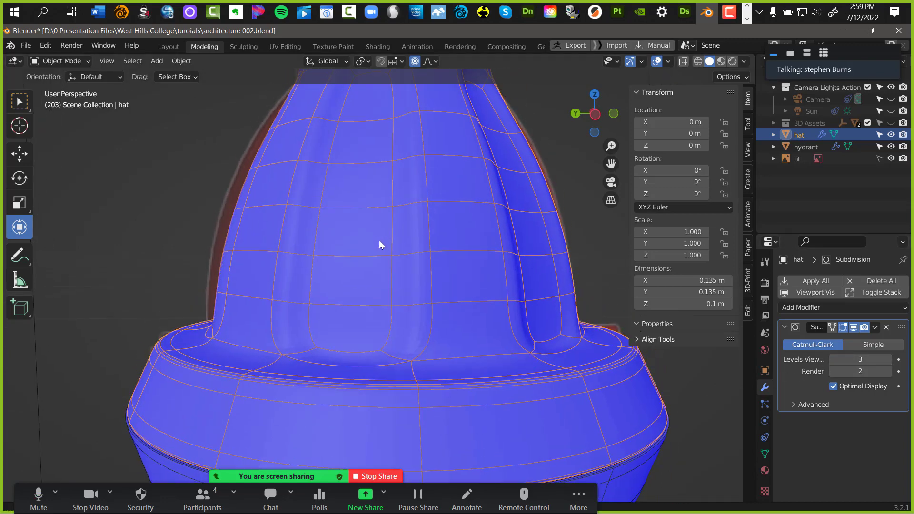
scroll(378, 241, "down", 8)
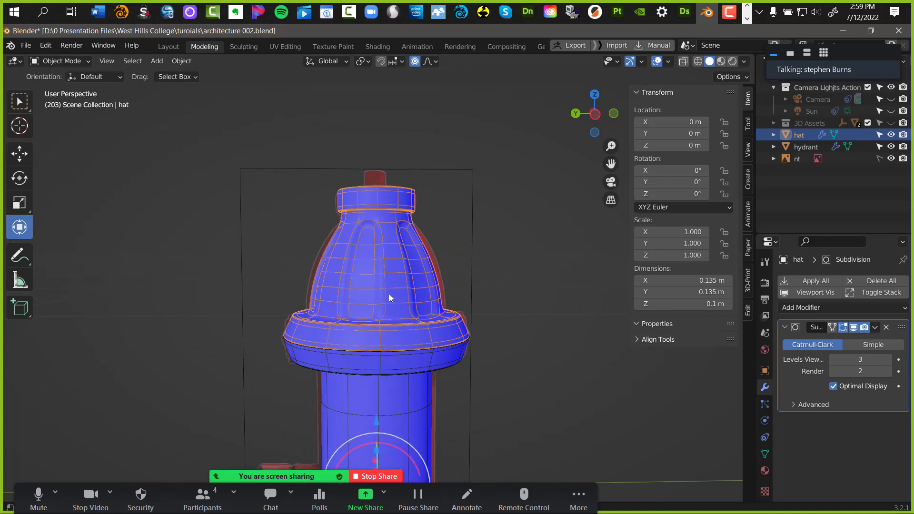
middle_click_drag(388, 293, 404, 241, "shift")
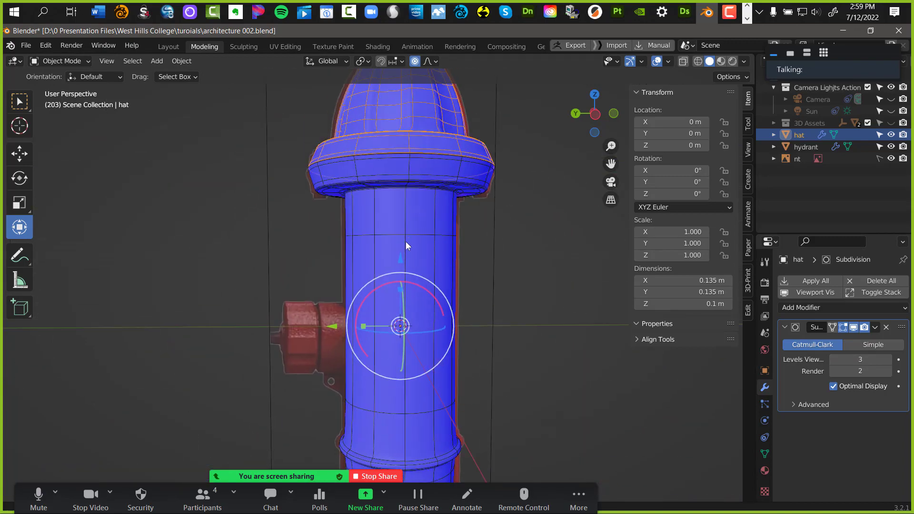
Examine the smoothed hat's flutes, top ring and flange, and where the flange meets the hydrant body
scroll(410, 253, "up", 3, "shift")
middle_click_drag(423, 205, 479, 235)
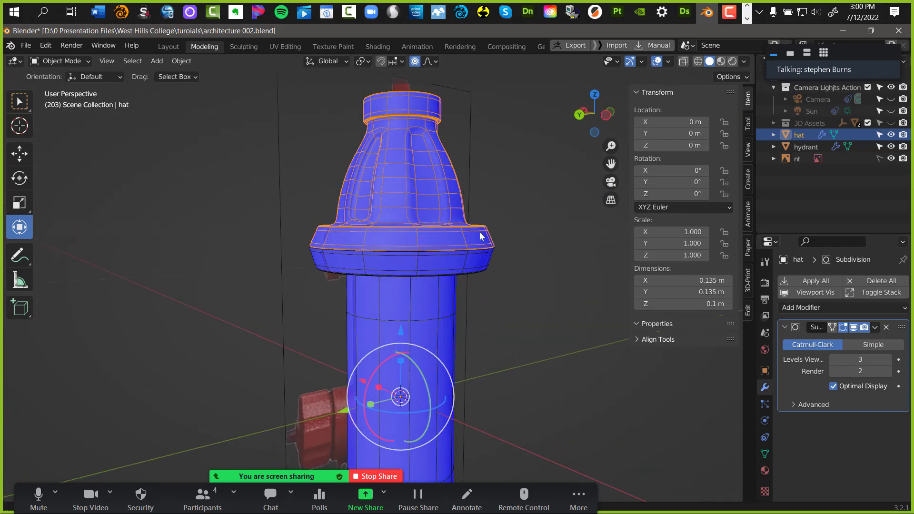
scroll(480, 236, "up", 5)
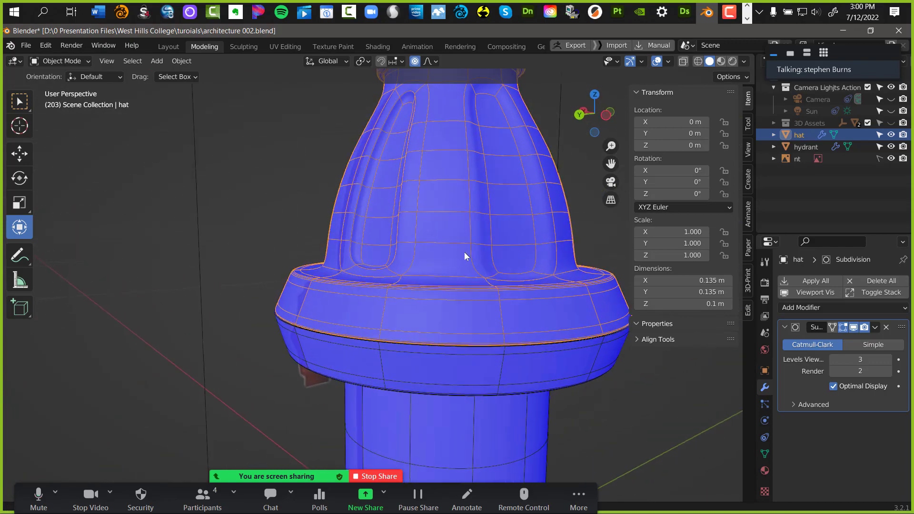
scroll(463, 253, "down", 2)
scroll(462, 281, "down", 3)
scroll(460, 276, "up", 3)
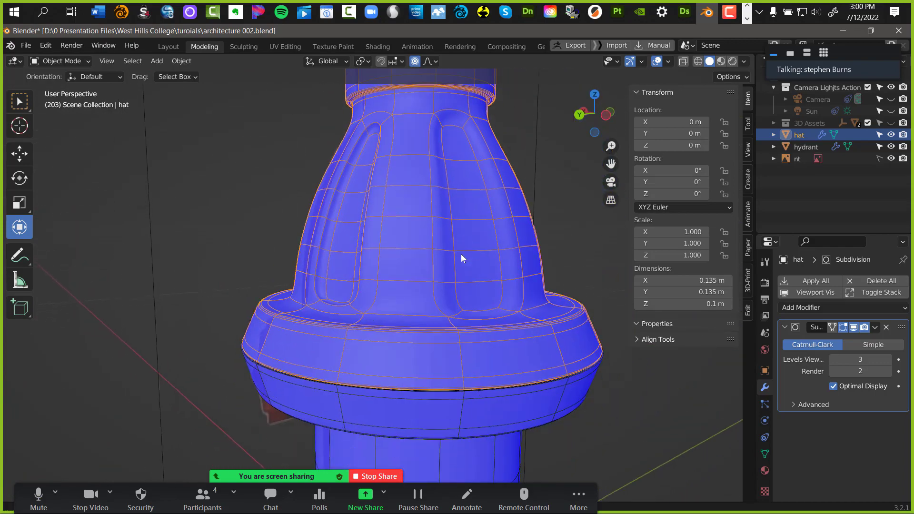
scroll(460, 255, "down", 2)
scroll(436, 314, "up", 2)
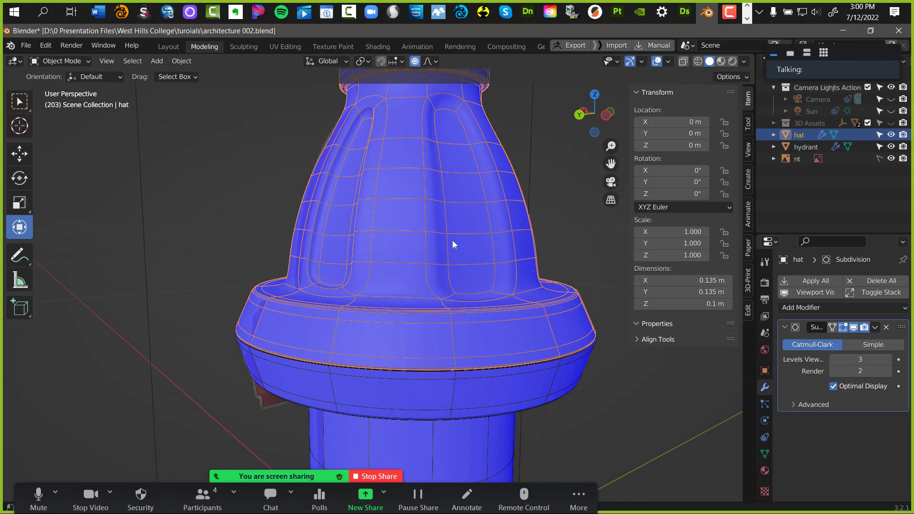
scroll(456, 285, "up", 4, "shift")
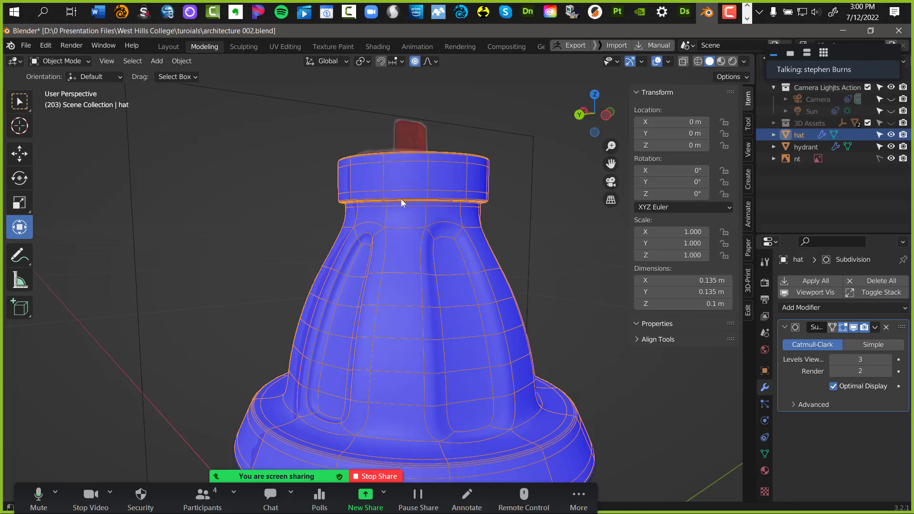
middle_click_drag(397, 204, 608, 379)
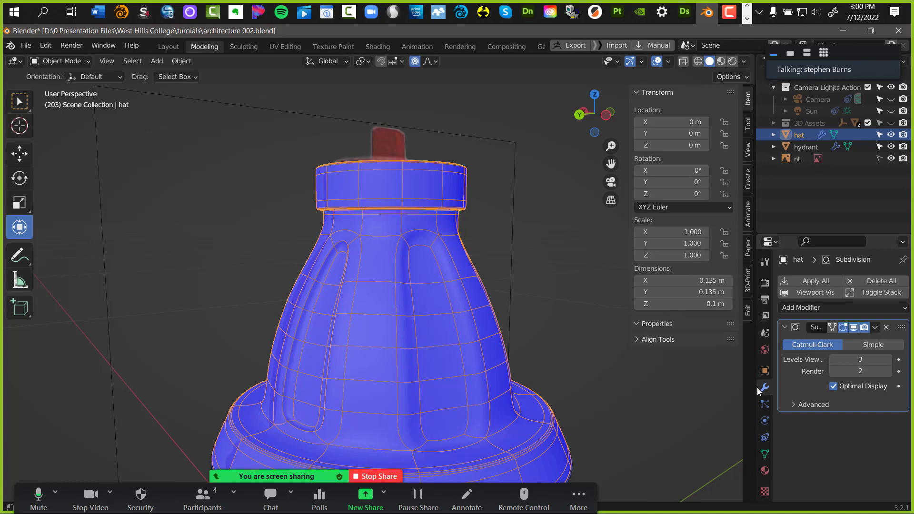
left_click(832, 309)
middle_click_drag(542, 315, 521, 201)
scroll(539, 258, "down", 7)
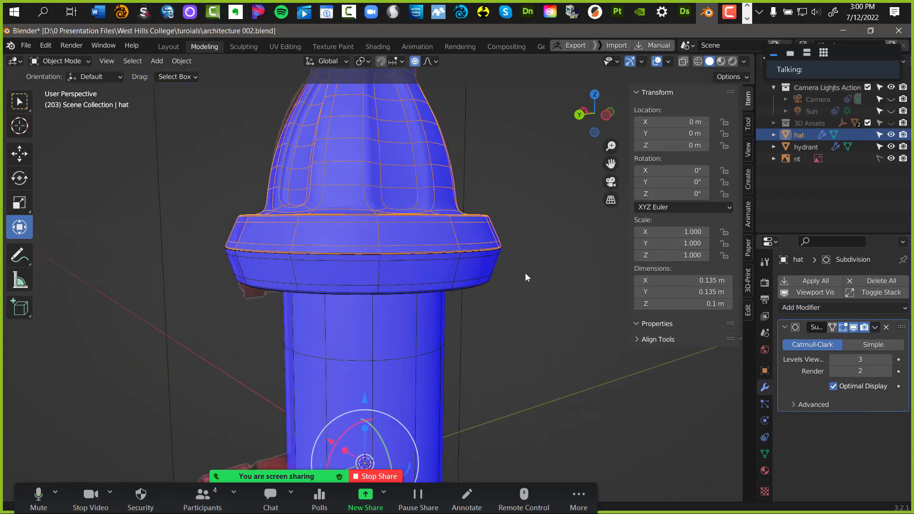
middle_click_drag(441, 315, 516, 314)
scroll(461, 167, "up", 2)
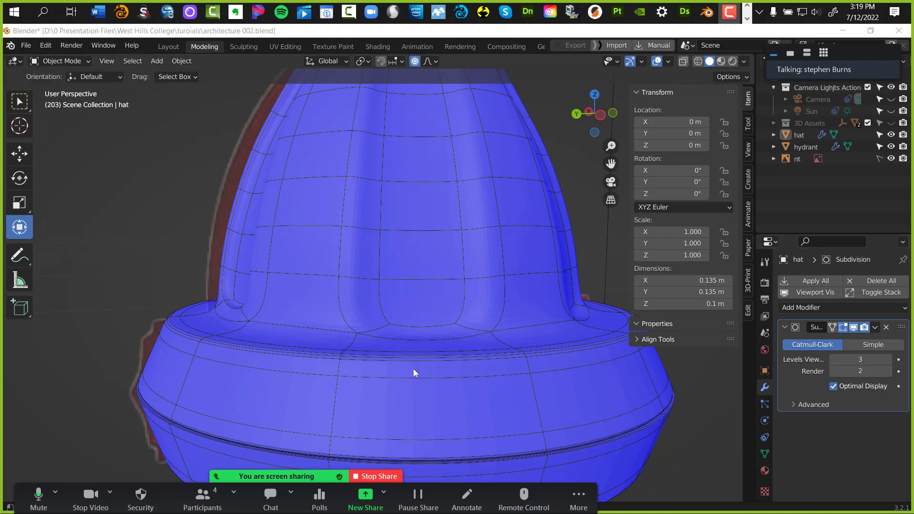
Compare the smoothed lower body and its raised band with the reference image in right orthographic view
scroll(438, 377, "down", 3)
left_click(474, 407, "shift")
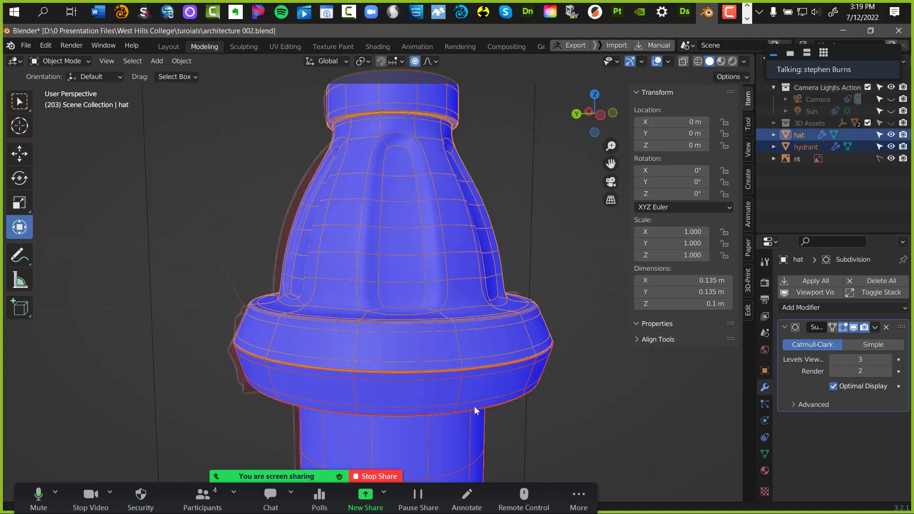
scroll(476, 395, "down", 2)
middle_click_drag(431, 346, 369, 196)
middle_click_drag(372, 165, 334, 276)
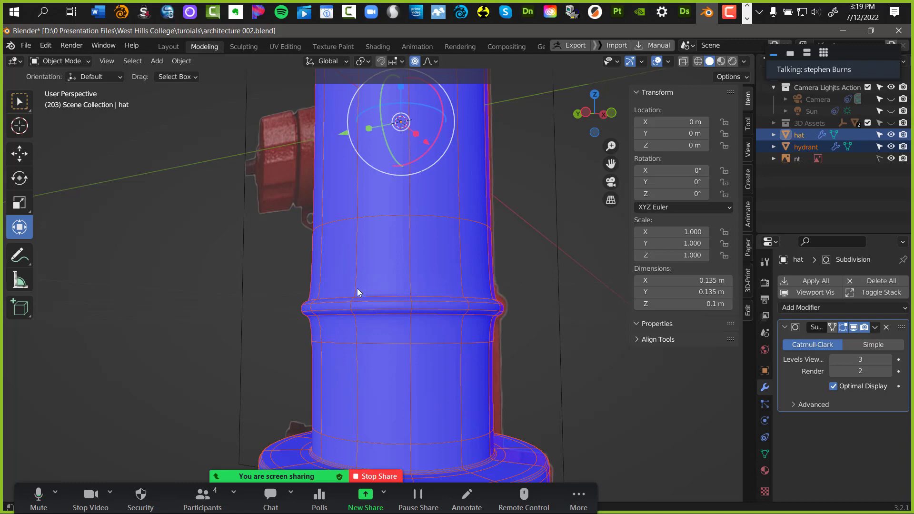
scroll(357, 288, "up", 3)
middle_click_drag(397, 256, 387, 285)
key("KP_3")
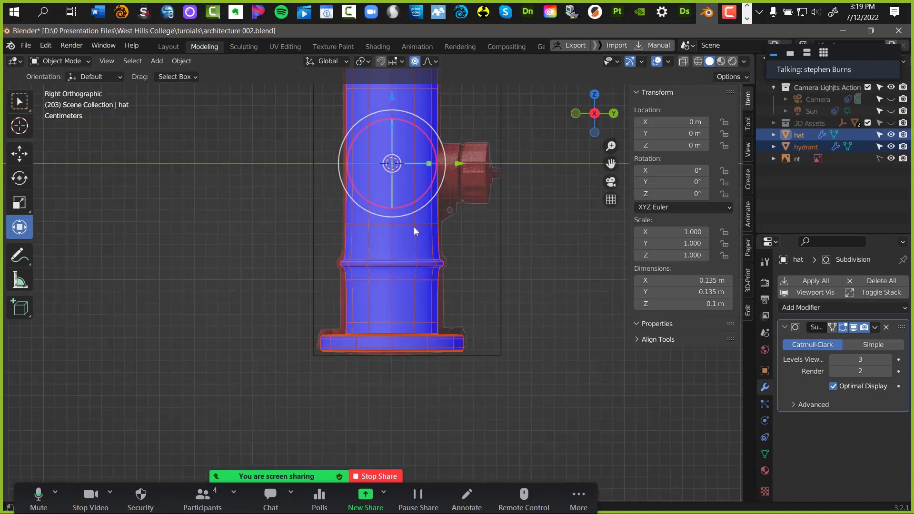
scroll(493, 258, "up", 6)
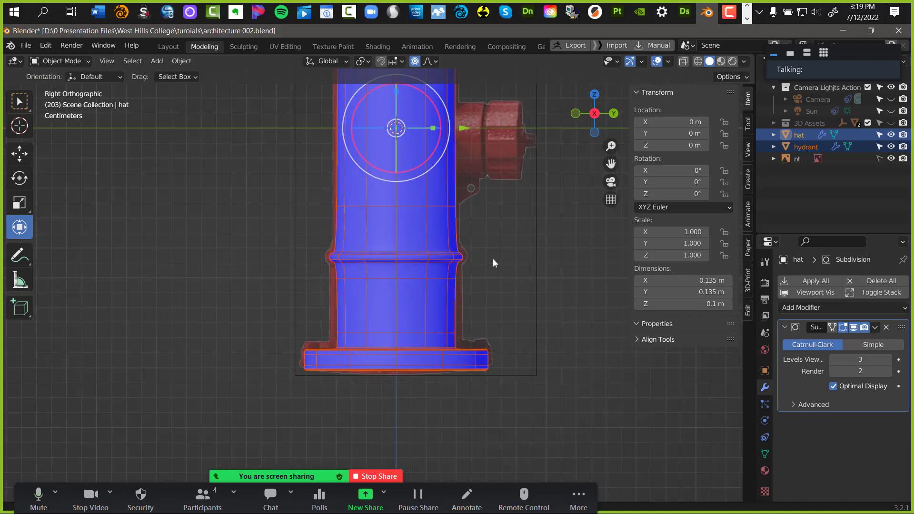
middle_click_drag(459, 214, 320, 273, "shift")
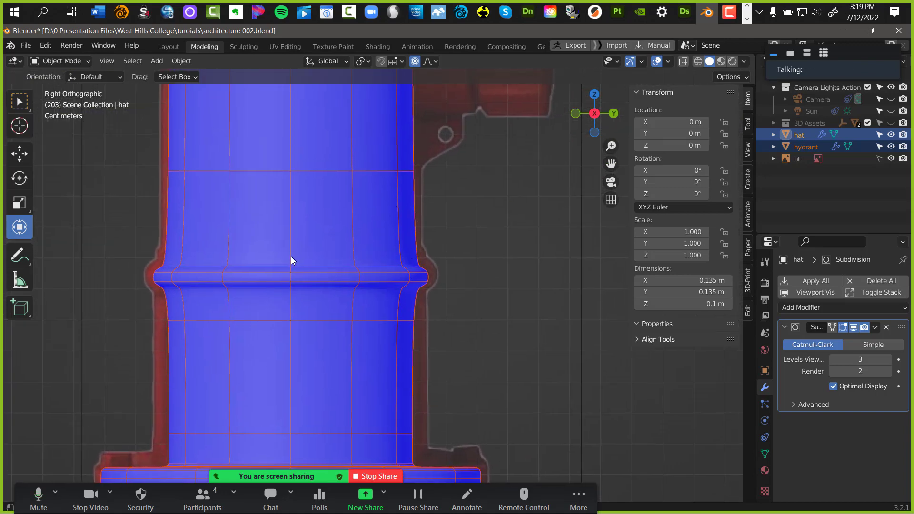
middle_click_drag(312, 220, 424, 292, "shift")
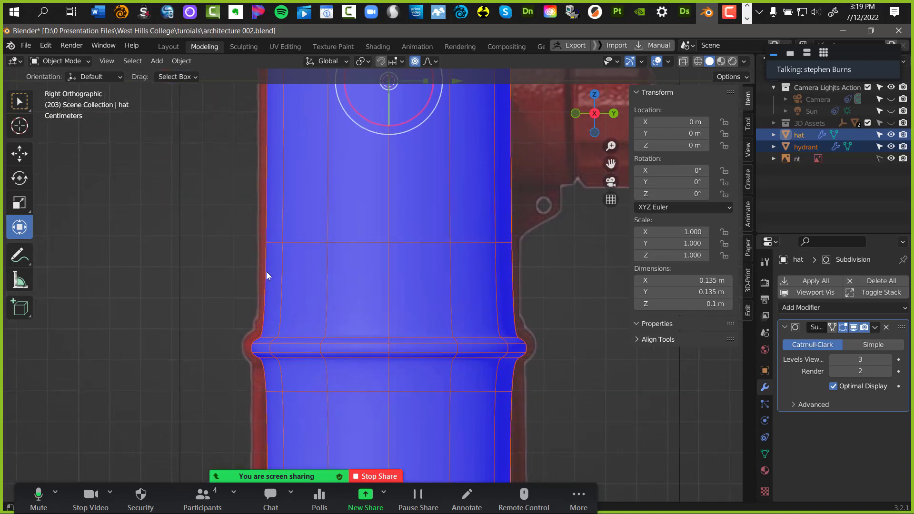
middle_click_drag(333, 310, 286, 252, "shift")
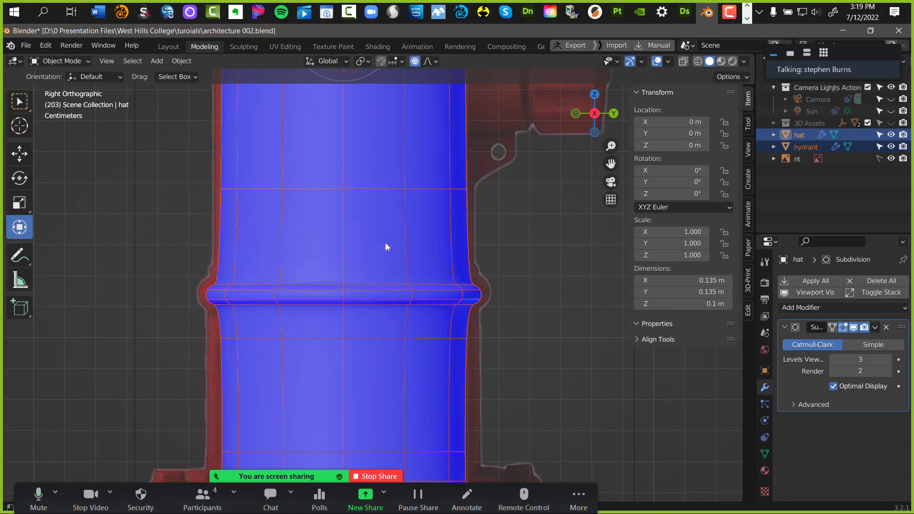
Select only the hydrant body and enter Edit Mode on it
left_click(370, 224)
key("ctrl+Tab")
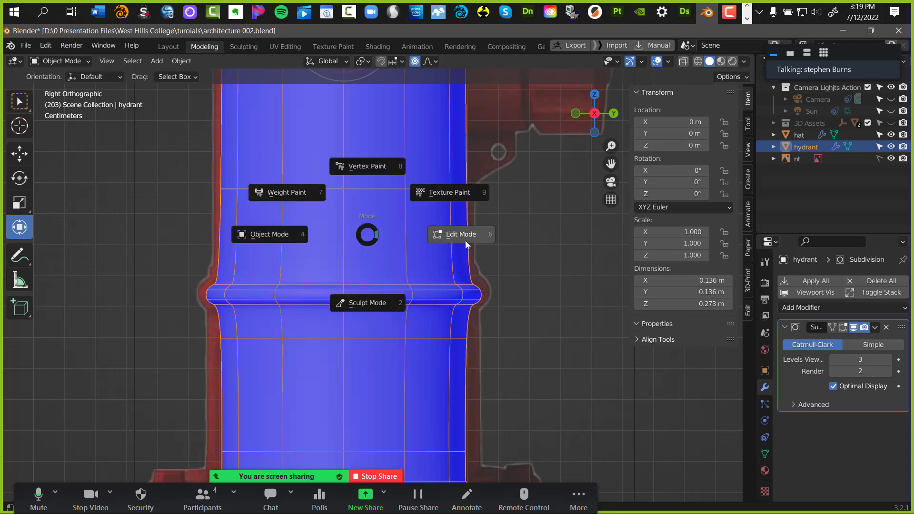
left_click(464, 237)
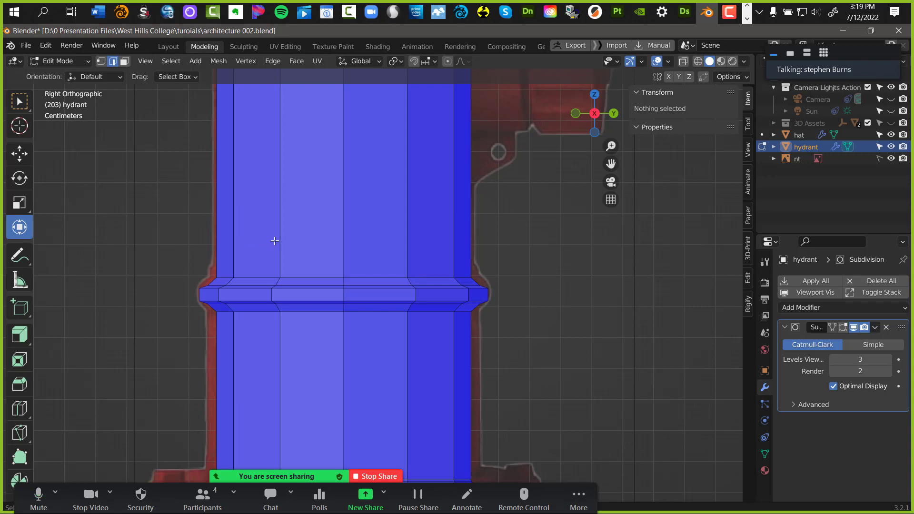
left_click(281, 205)
key("g")
key("g")
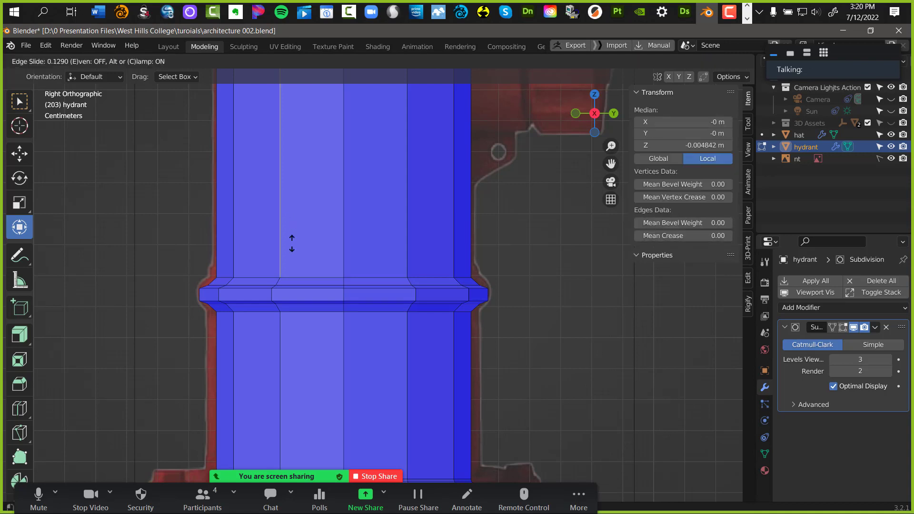
right_click(352, 226)
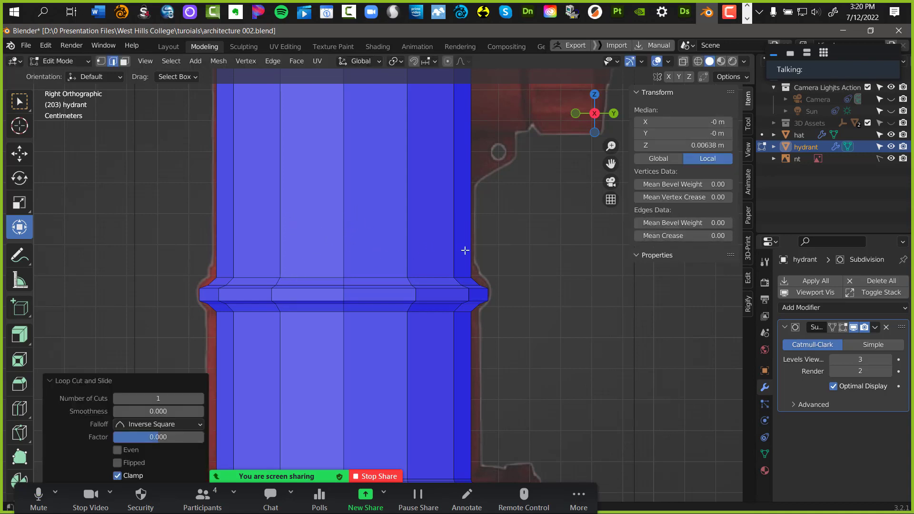
scroll(374, 291, "down", 1)
scroll(302, 289, "down", 1)
middle_click_drag(302, 289, 344, 399, "shift")
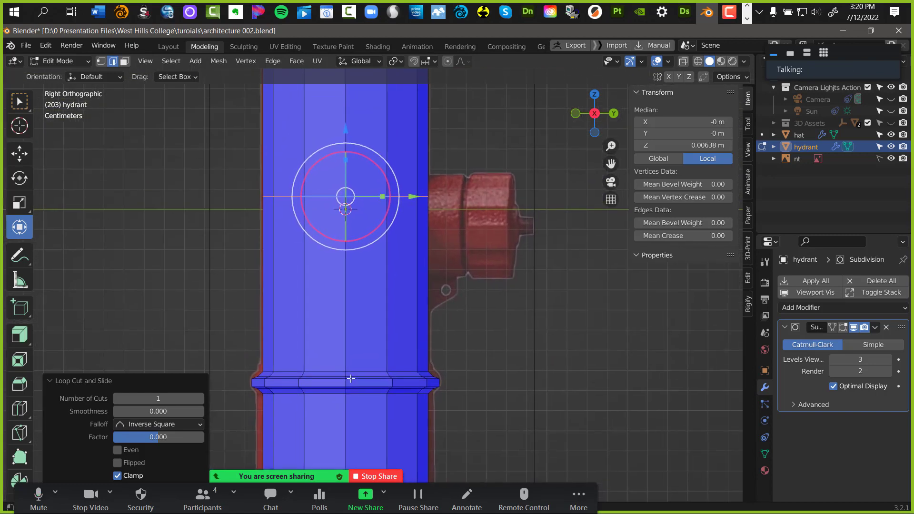
key("alt+a")
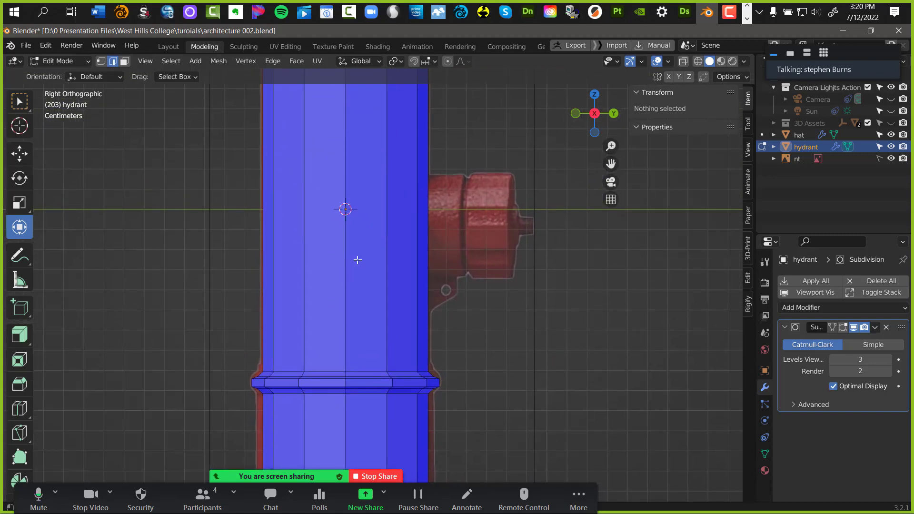
Add a loop cut around the hydrant's main shaft and slide it just above the raised band, factor about 0.967
key("ctrl+r")
left_click(350, 234)
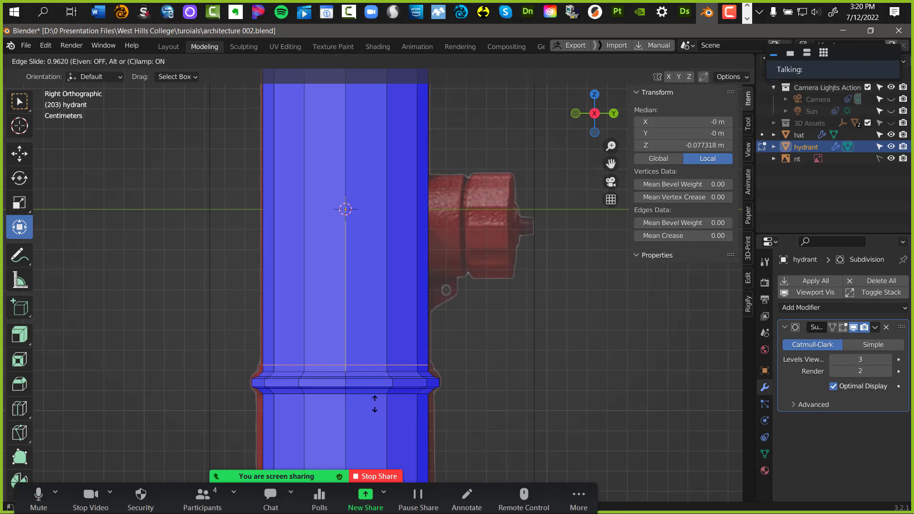
left_click(371, 401)
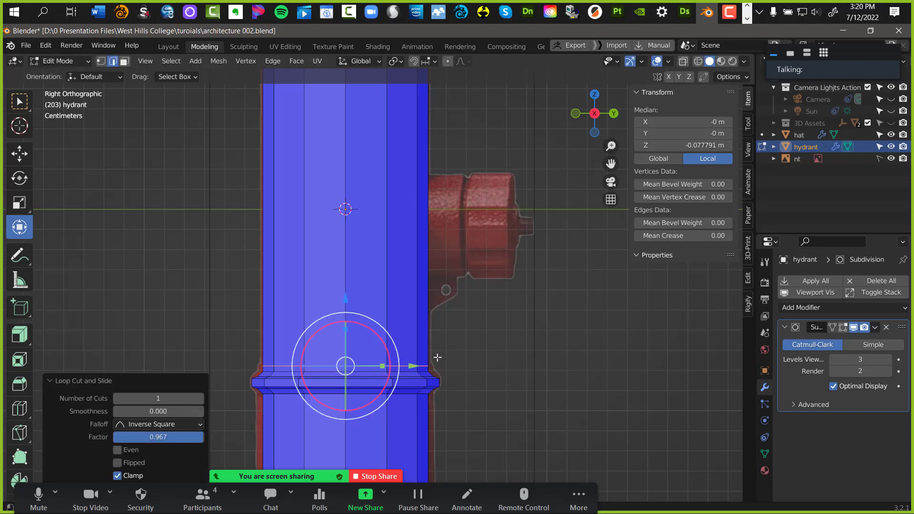
Add a loop cut around the lower shaft, slide it close beneath the raised band, and clear the selection
middle_click_drag(435, 360, 400, 261, "shift")
scroll(422, 217, "up", 2)
middle_click_drag(422, 217, 564, 371, "ctrl")
scroll(507, 345, "down", 1)
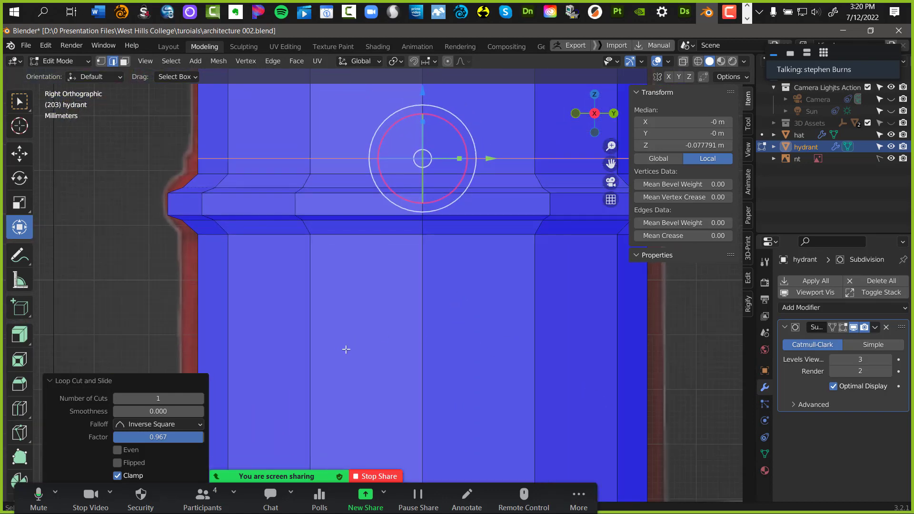
key("ctrl+r")
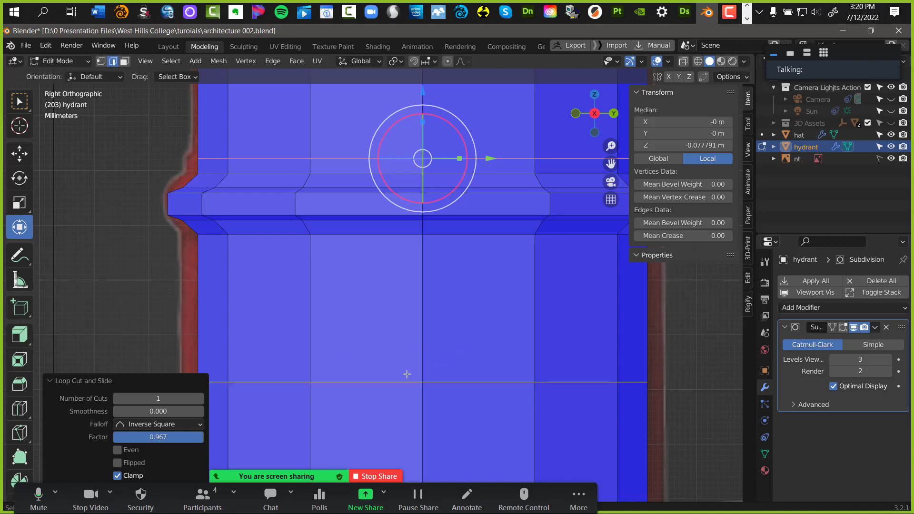
left_click(406, 376)
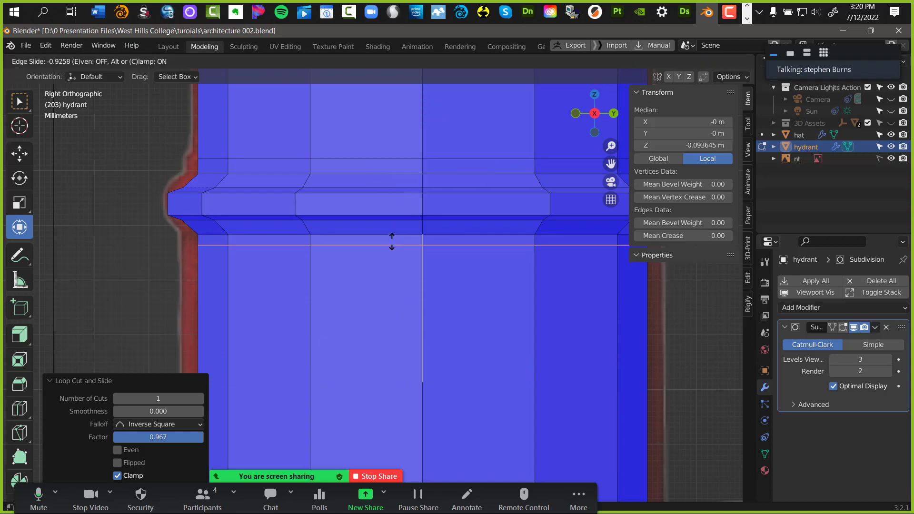
left_click(392, 245)
left_click(696, 383)
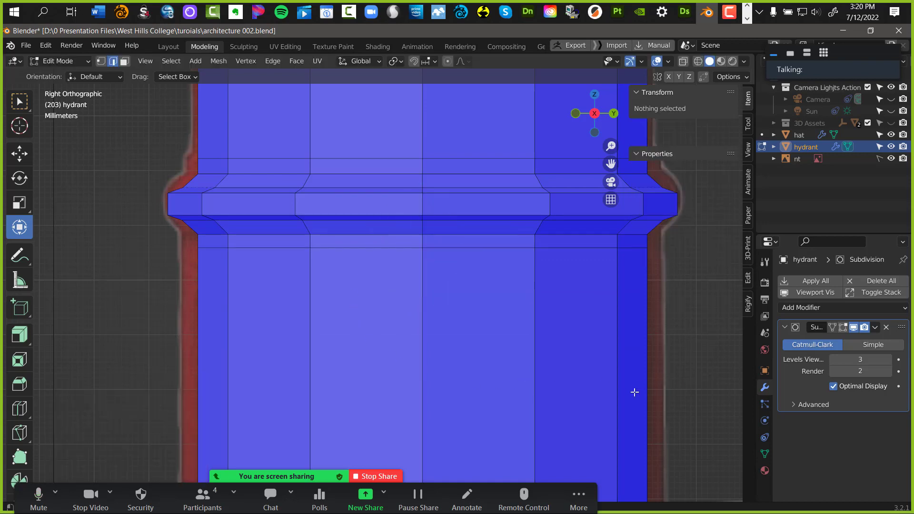
Turn on the Subdivision modifier's edit-mode display and check the hydrant's smoothed outline against the reference image
left_click(841, 327)
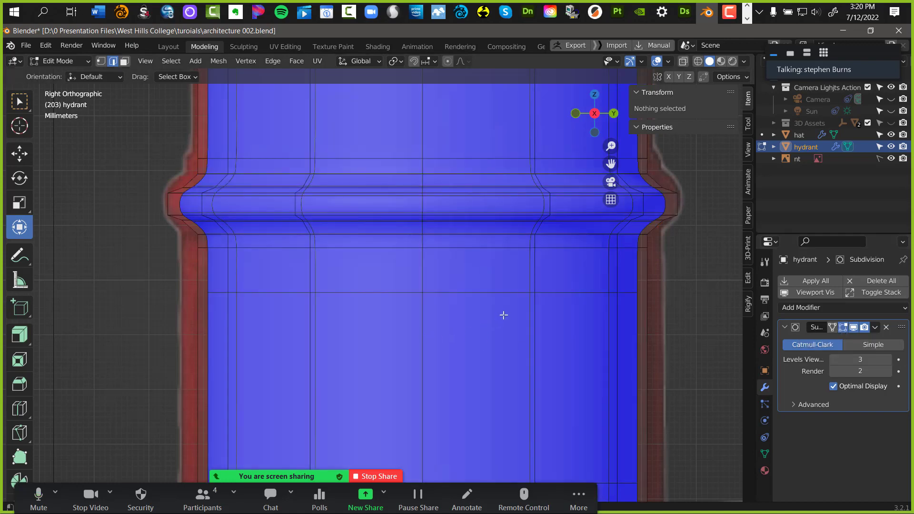
scroll(463, 375, "down", 3)
scroll(462, 375, "down", 2)
middle_click_drag(417, 313, 493, 318, "shift")
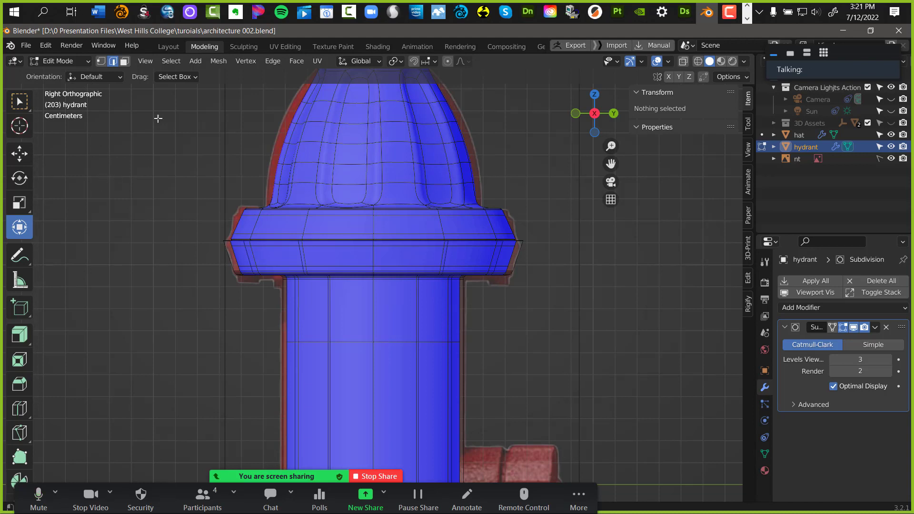
Search the add-ons in Preferences for "bolt" to check the BoltFactory add-on, and close the preferences
left_click(46, 46)
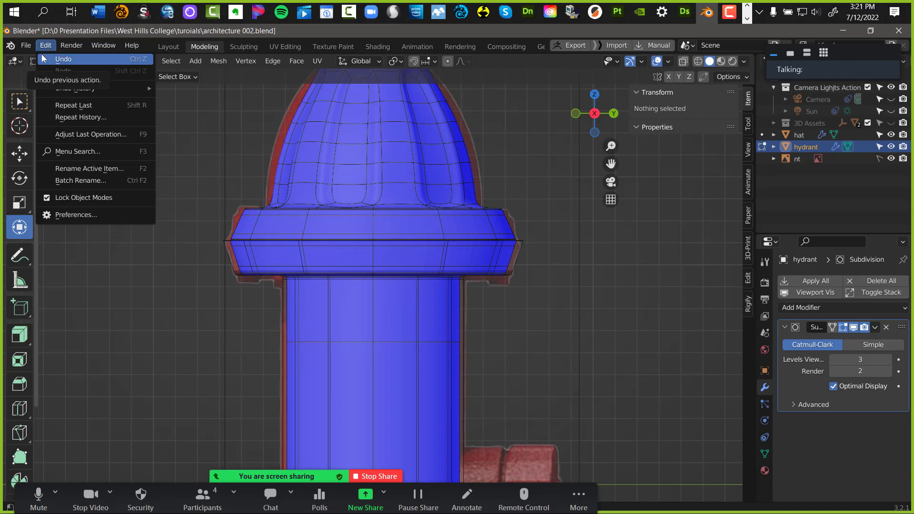
left_click(76, 215)
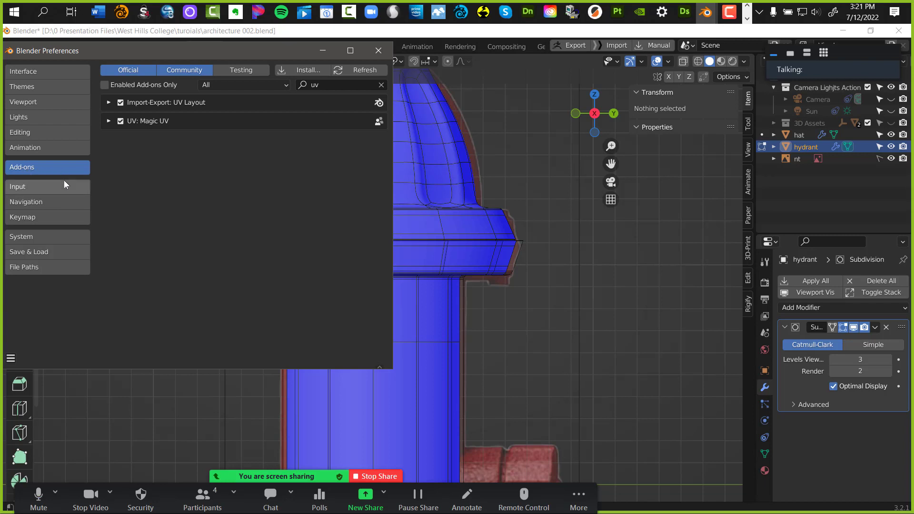
left_click(329, 85)
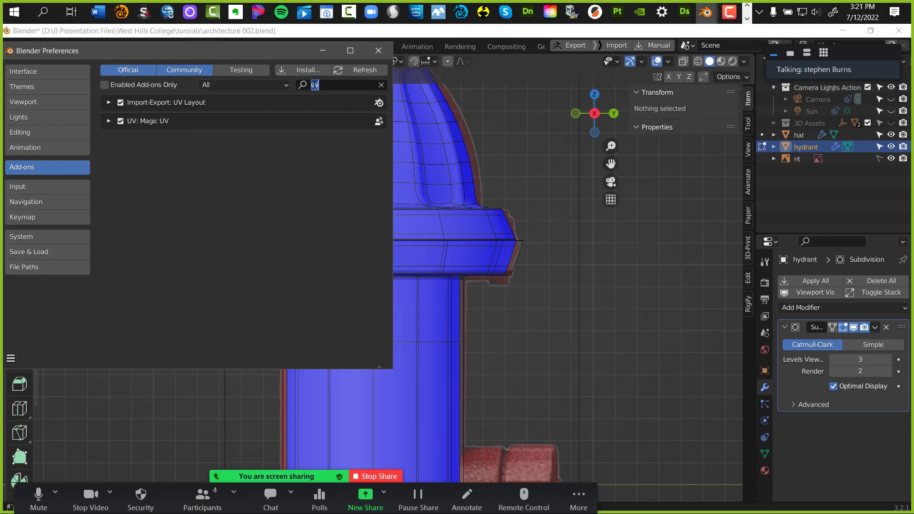
type("boly")
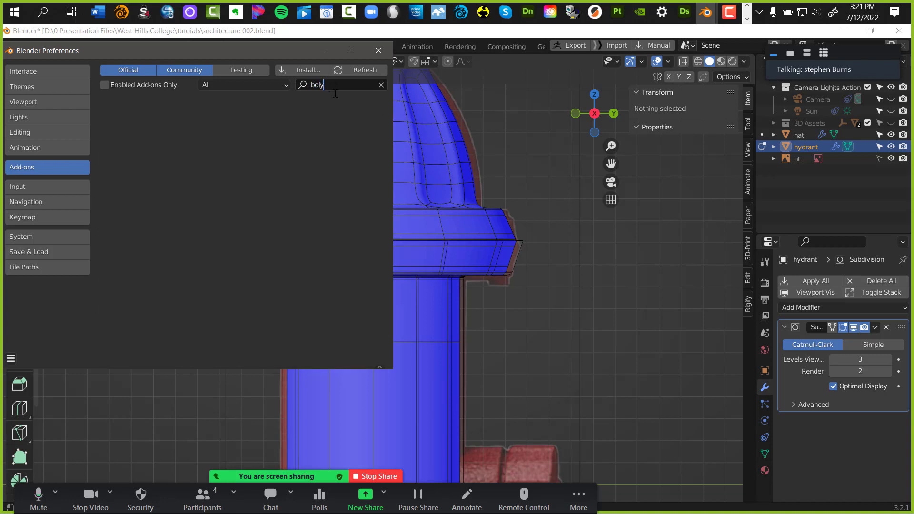
key("BackSpace")
type("t")
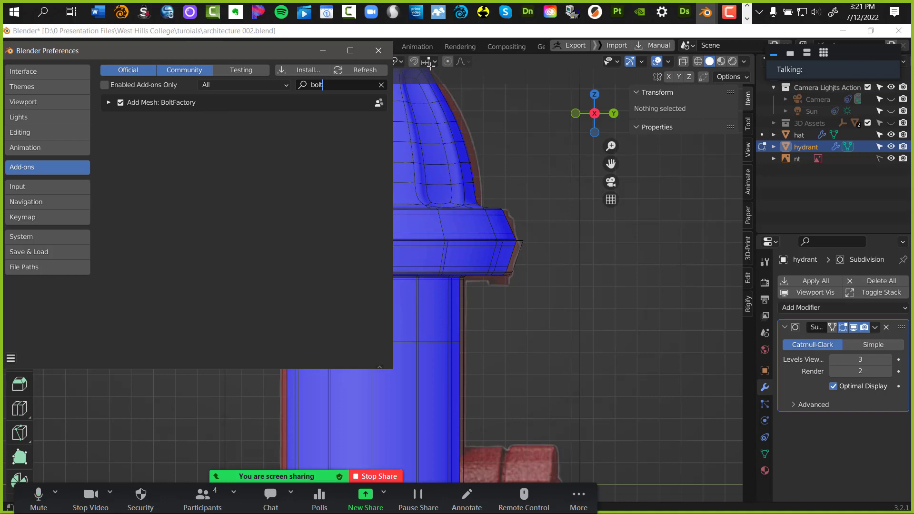
left_click(377, 50)
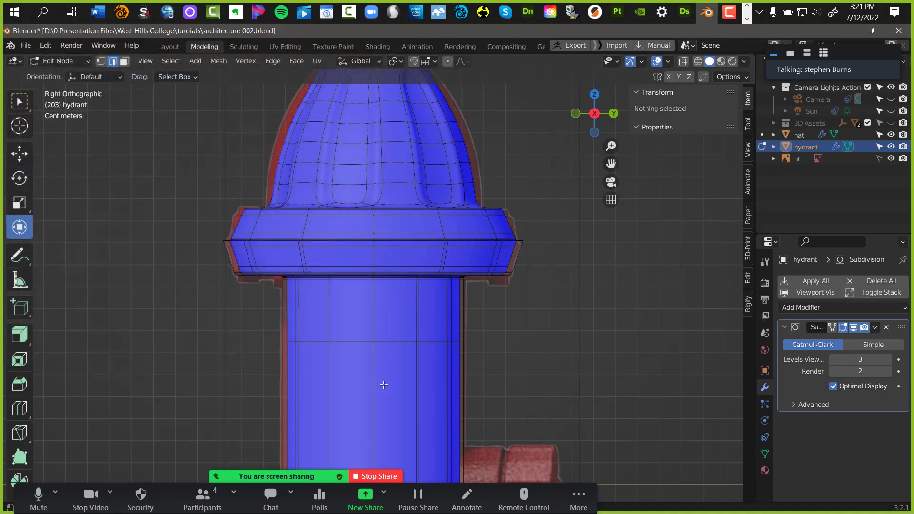
Return the hydrant to Object Mode and inspect the seam between its body and the hat's flange
scroll(480, 252, "down", 5)
scroll(376, 326, "up", 8)
middle_click_drag(375, 326, 411, 284)
key("ctrl+Tab")
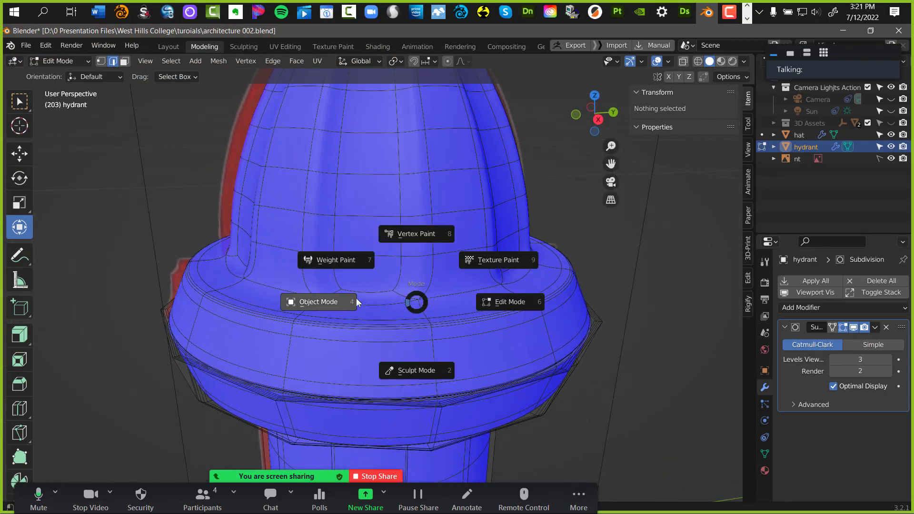
left_click(309, 300)
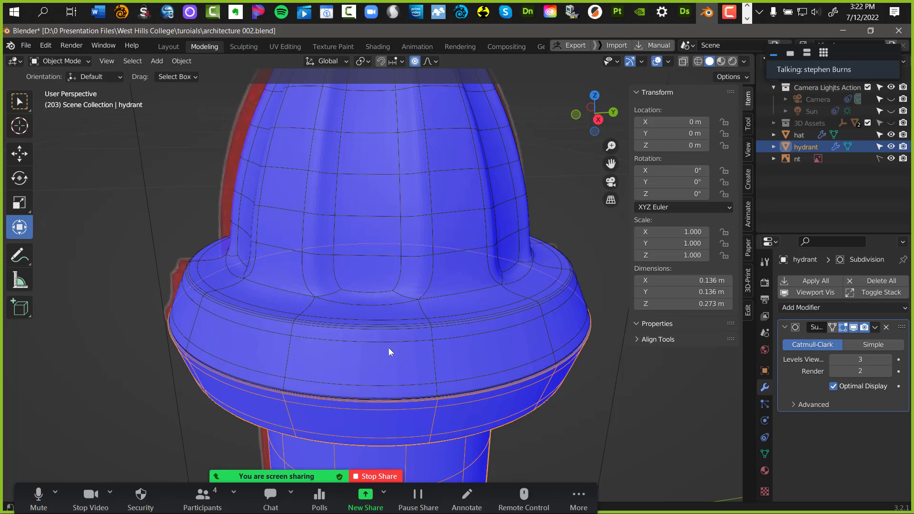
middle_click_drag(432, 335, 364, 298)
scroll(364, 298, "down", 2)
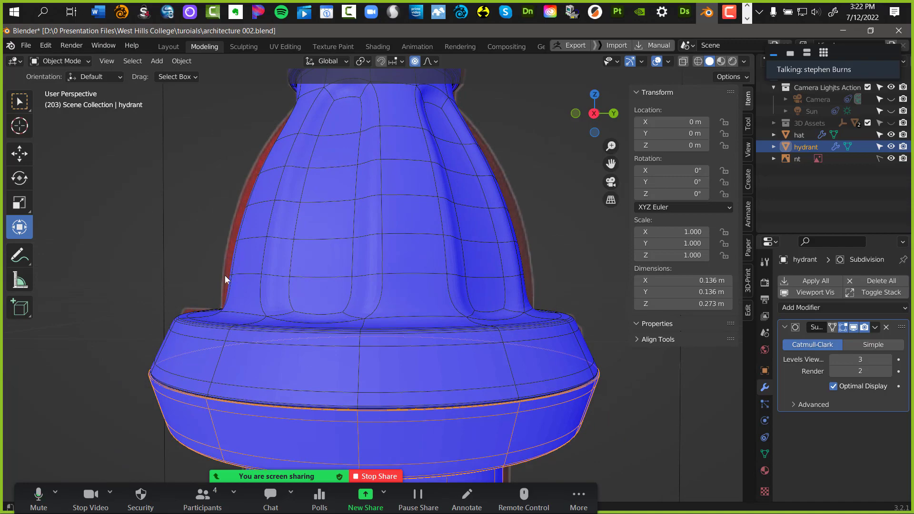
middle_click_drag(238, 315, 380, 314)
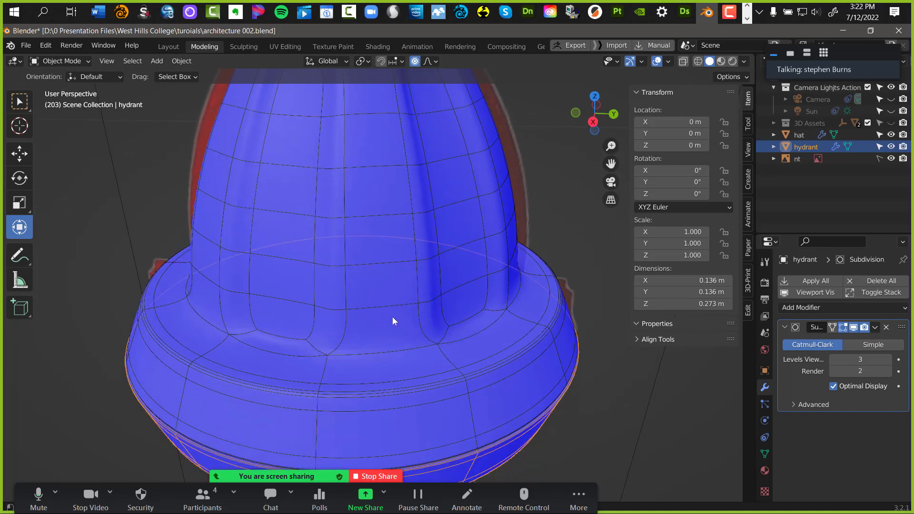
In the hat's Edit Mode, add a loop cut around the flange top and slide it against the dome's base, factor about 1.000
left_click(373, 318)
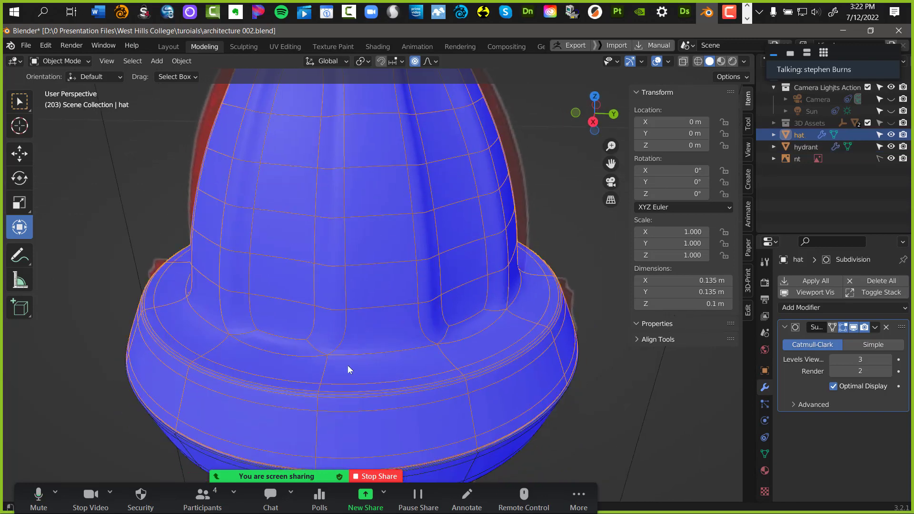
key("ctrl+Tab")
left_click(447, 343)
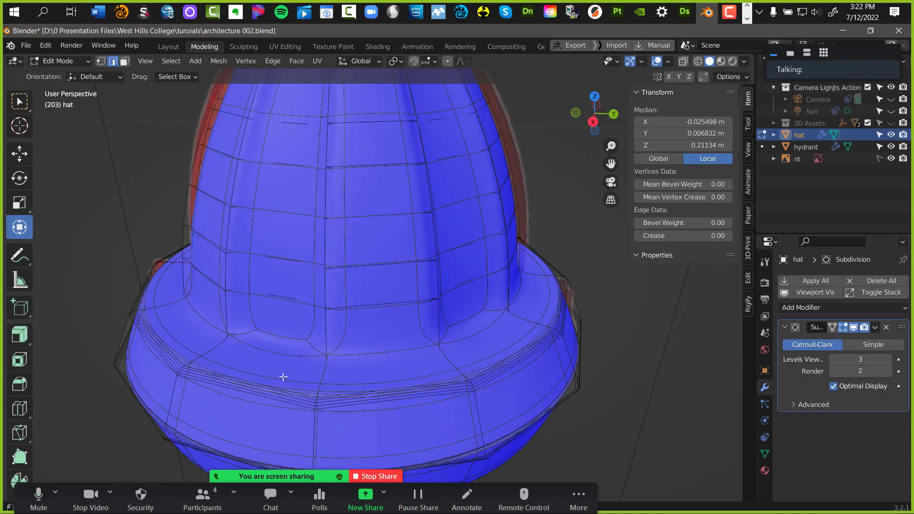
key("ctrl+r")
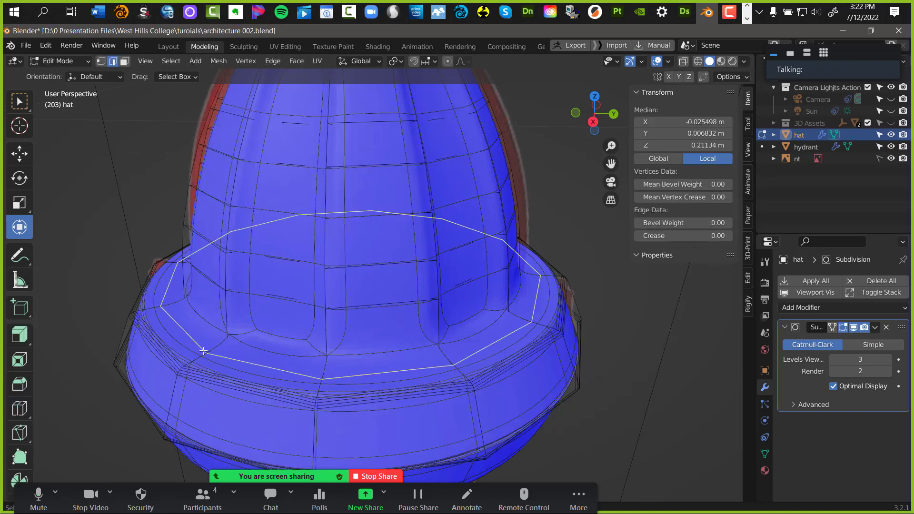
left_click(203, 351)
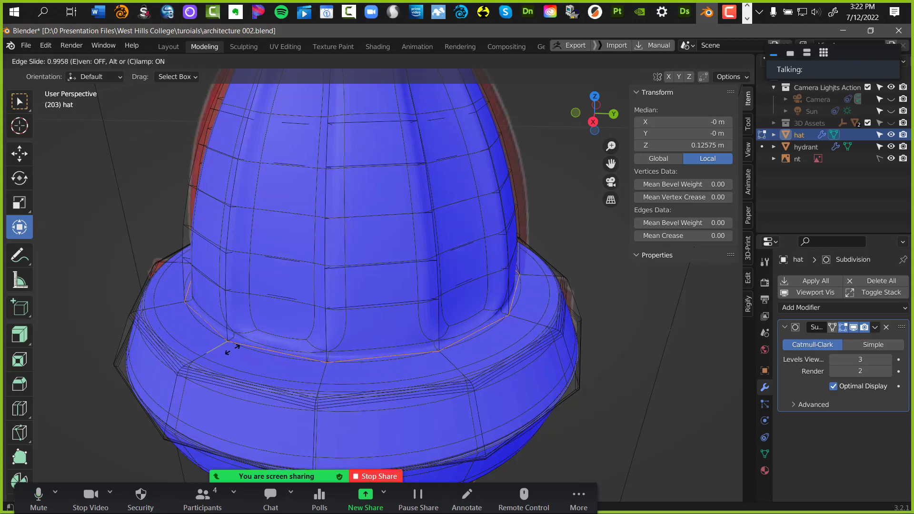
left_click(229, 352)
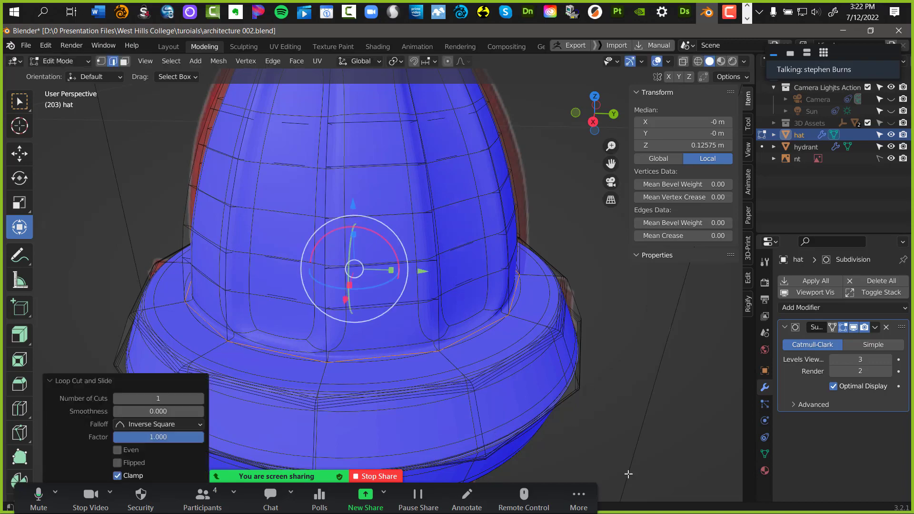
middle_click_drag(345, 421, 329, 395)
middle_click_drag(364, 352, 382, 270)
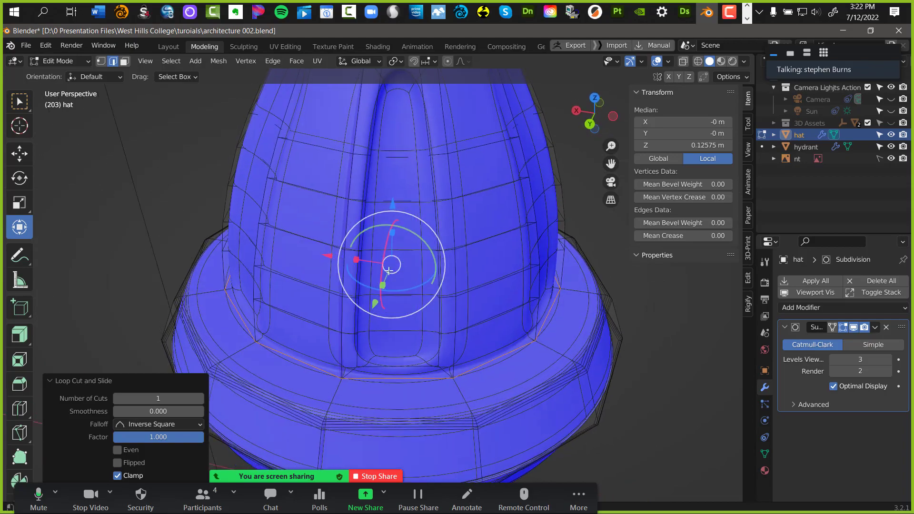
middle_click_drag(300, 294, 380, 273)
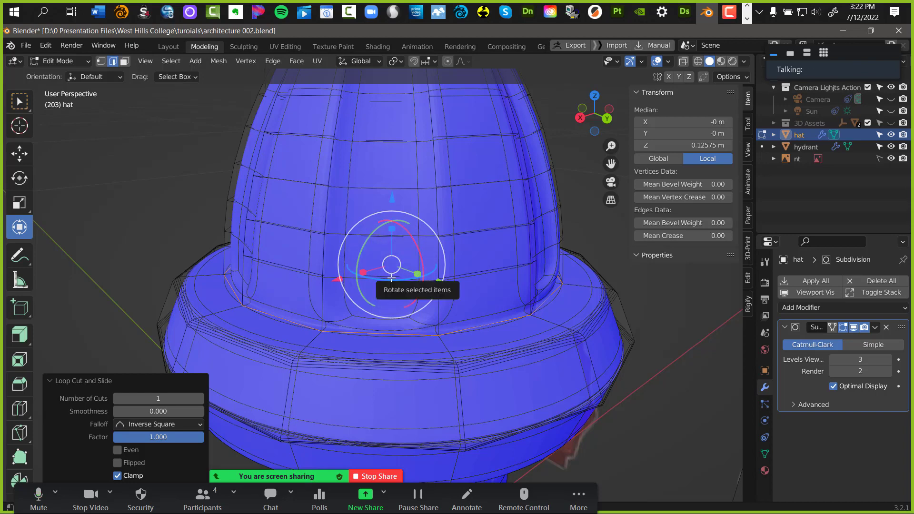
Select the edge loop around the dome's base on the hat and snap the 3D cursor to its center
left_click(551, 315)
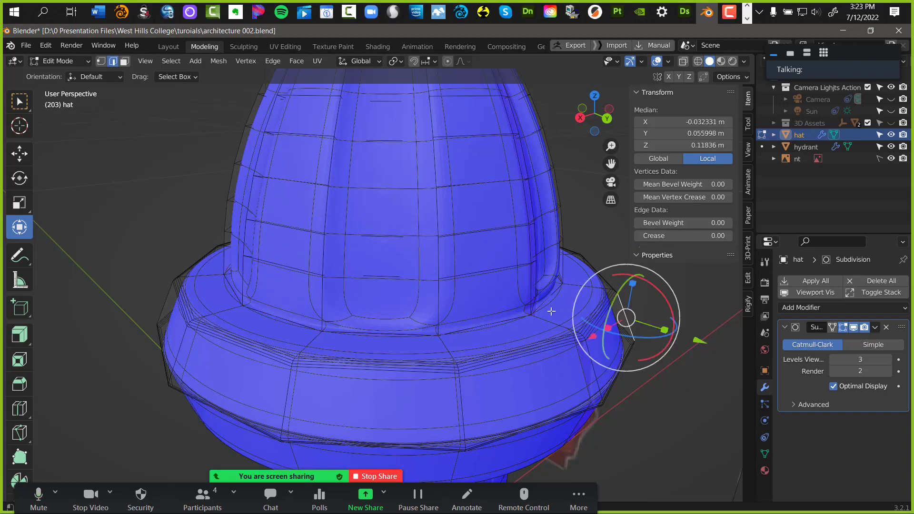
left_click(546, 308, "alt")
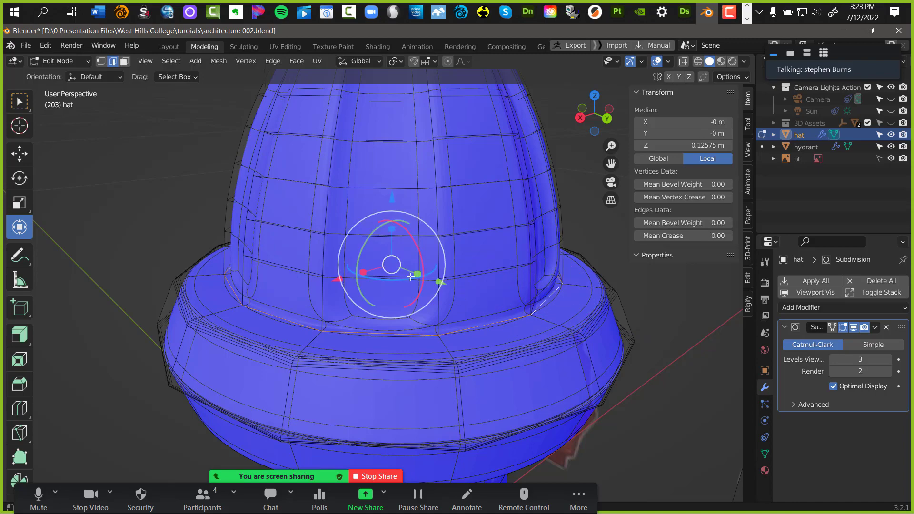
scroll(480, 305, "down", 6)
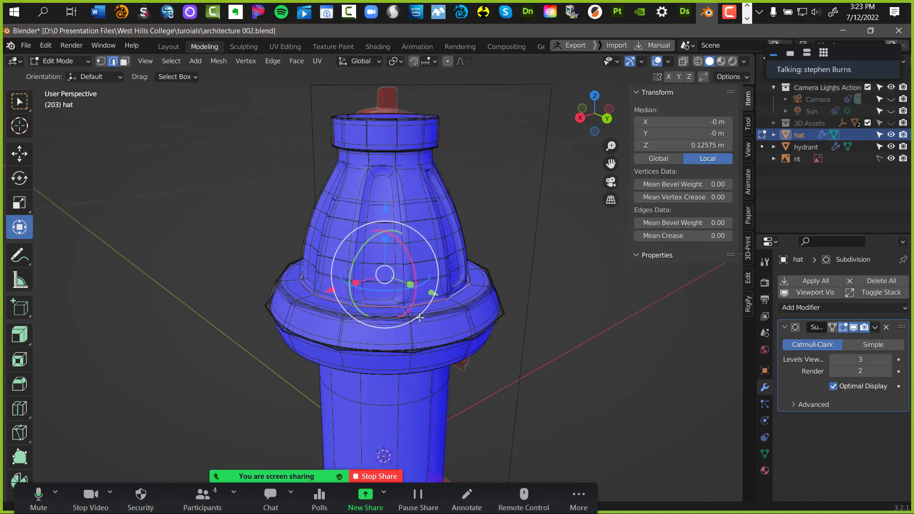
middle_click_drag(474, 313, 415, 247)
key("shift+s")
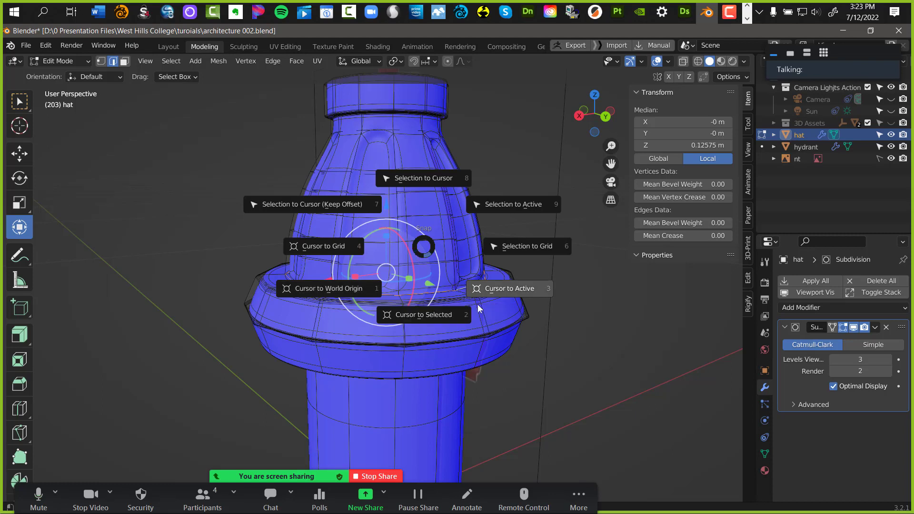
left_click(411, 313)
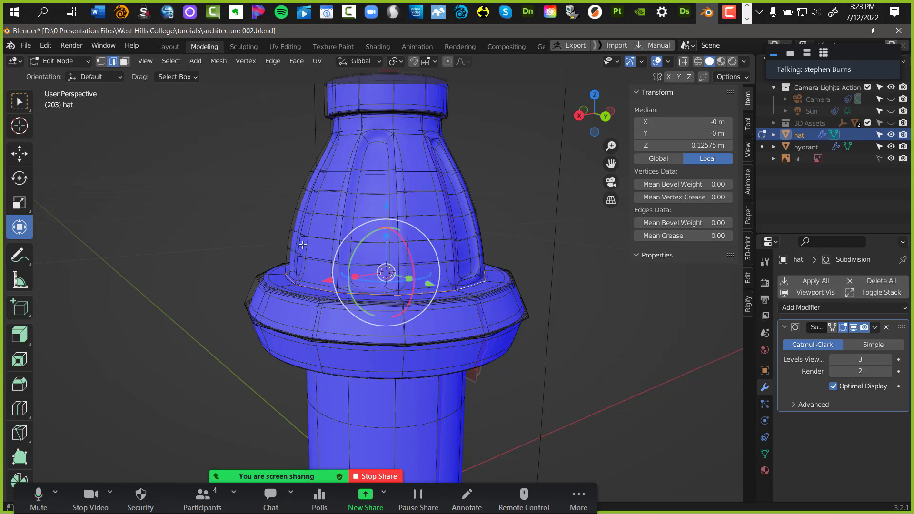
Return to Object Mode and add a Bolt mesh at the 3D cursor
key("ctrl+Tab")
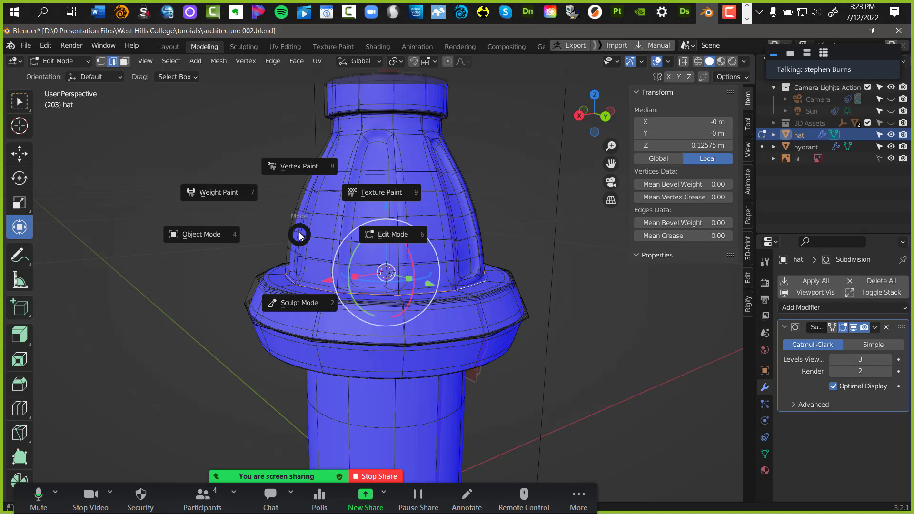
left_click(201, 233)
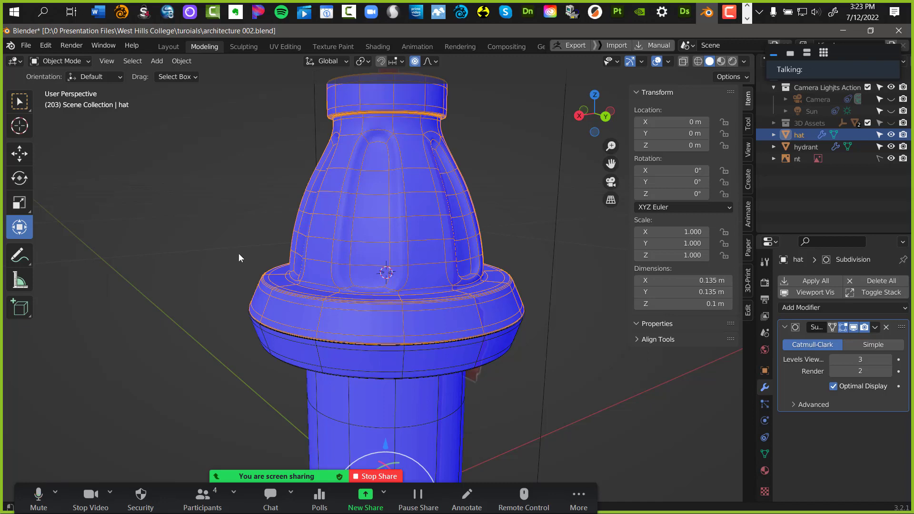
key("shift+a")
mouse_move(241, 253)
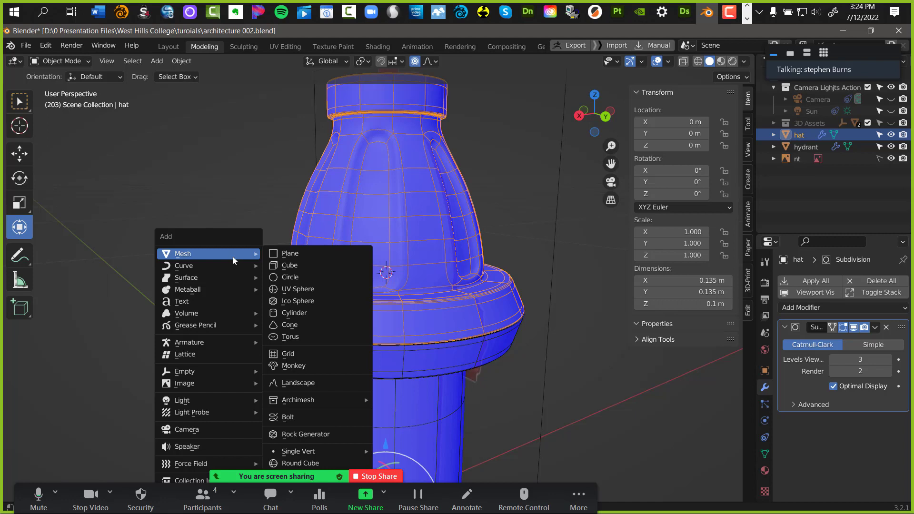
left_click(313, 416)
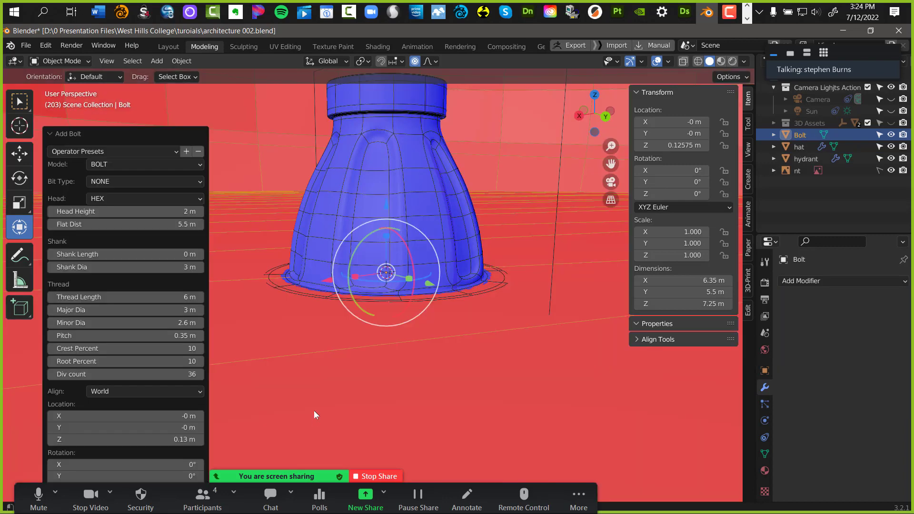
Scale the oversized bolt down uniformly by about 0.077 and again by about 0.043 to approach hydrant size
scroll(450, 287, "down", 3)
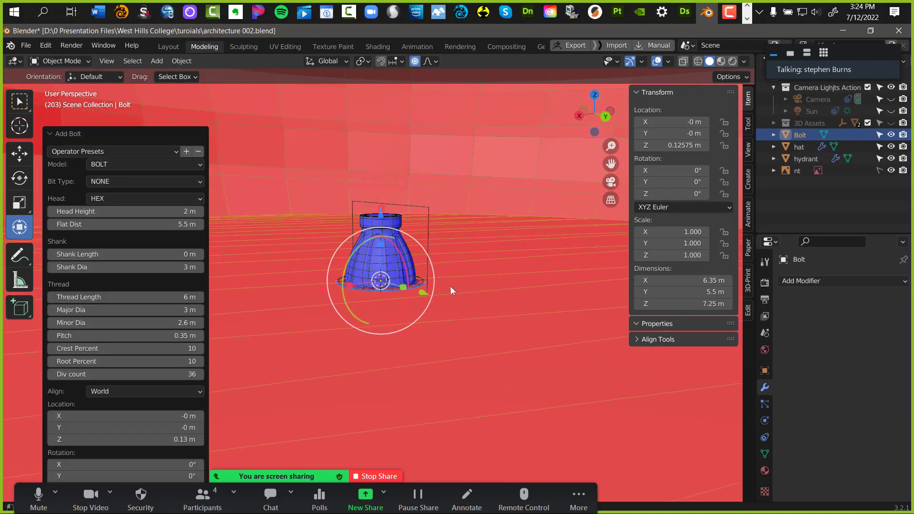
scroll(433, 289, "up", 8)
scroll(438, 297, "down", 6)
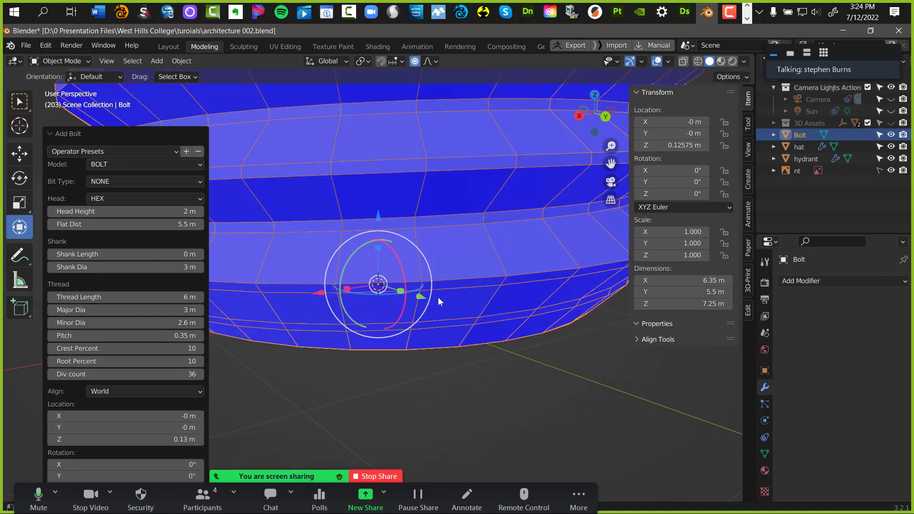
scroll(378, 314, "down", 6)
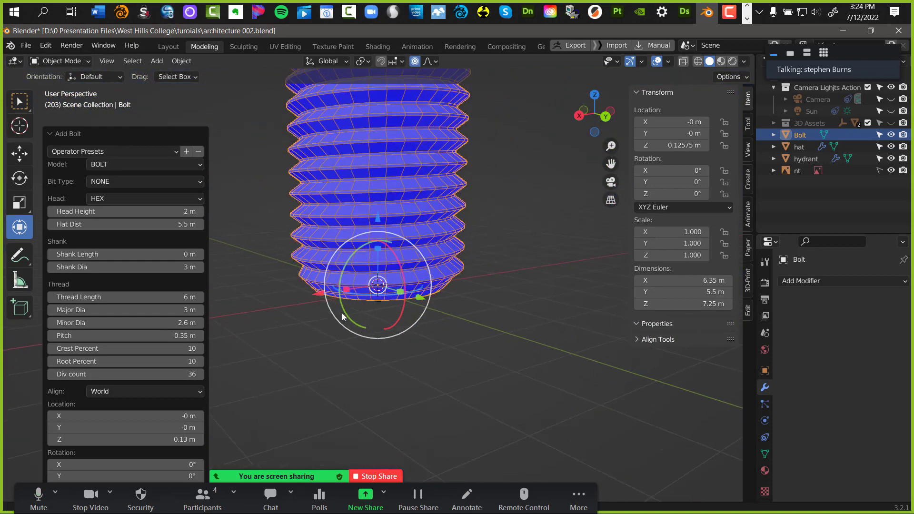
scroll(427, 257, "down", 3)
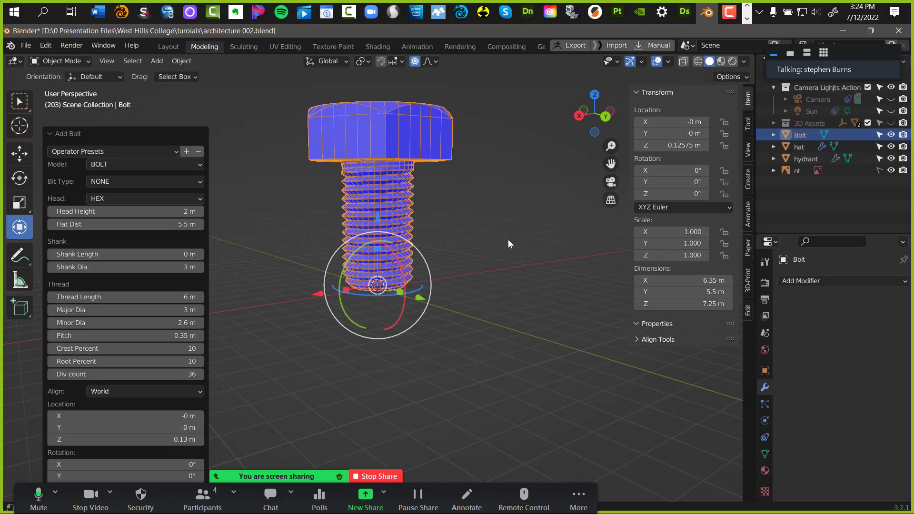
key("s")
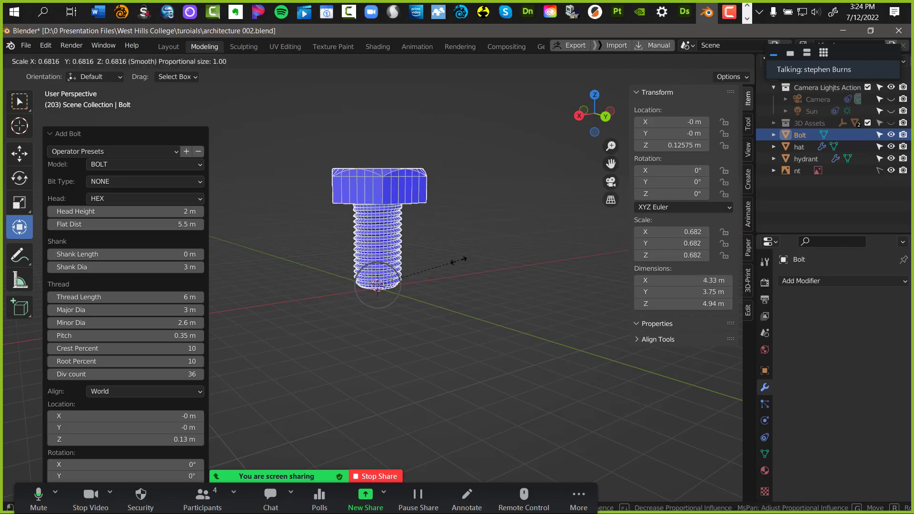
left_click(388, 283)
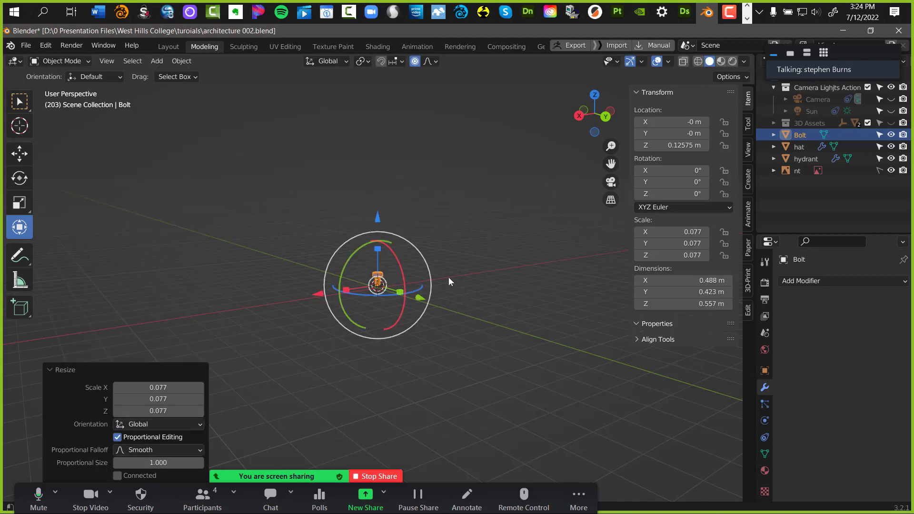
key("KP_Decimal")
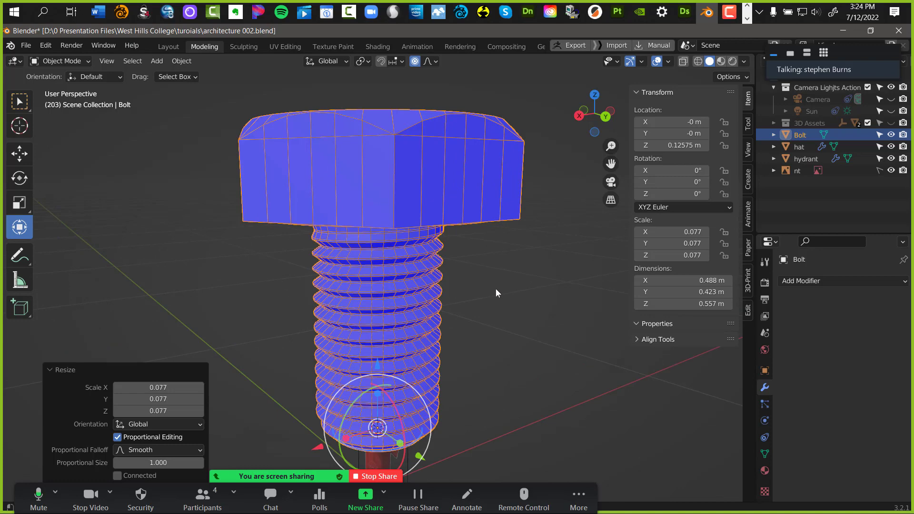
key("s")
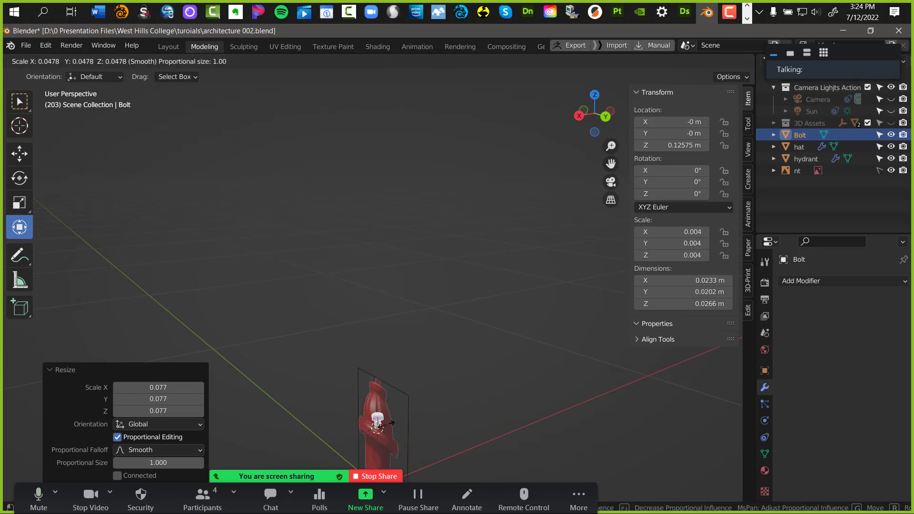
left_click(390, 422)
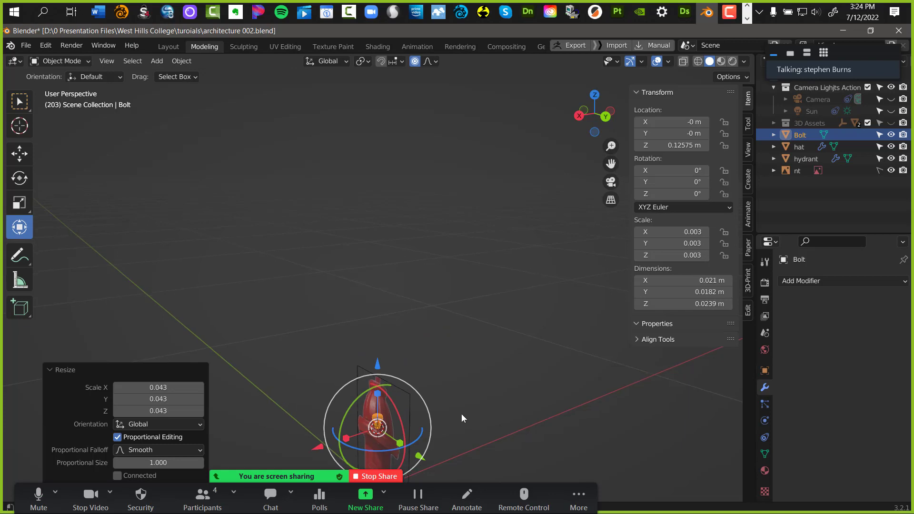
Compare the bolt with the hydrant reference image and scale it down uniformly by about 0.498
key("KP_Decimal")
scroll(488, 284, "down", 8)
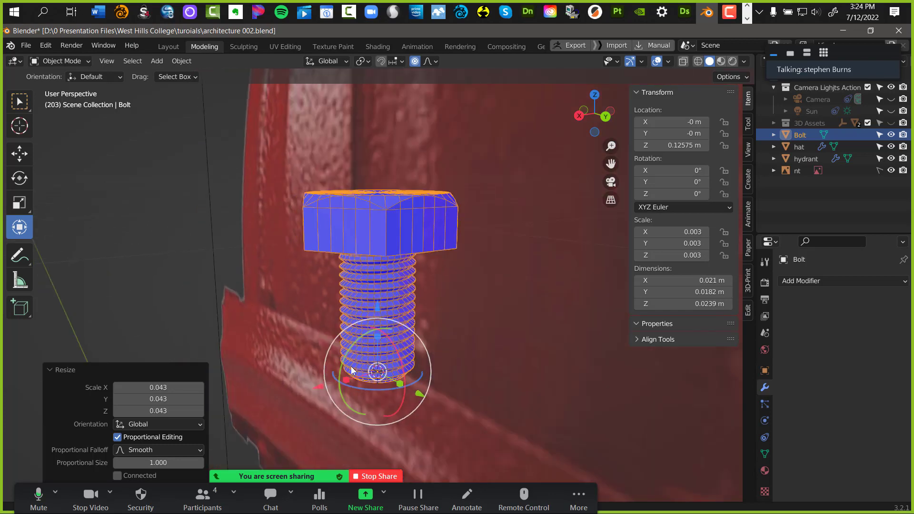
mouse_move(319, 361)
middle_mouse_down()
mouse_move(281, 363)
mouse_move(487, 316)
mouse_move(462, 401)
mouse_move(387, 358)
mouse_move(423, 330)
mouse_move(450, 328)
mouse_move(421, 327)
mouse_move(441, 334)
middle_mouse_up()
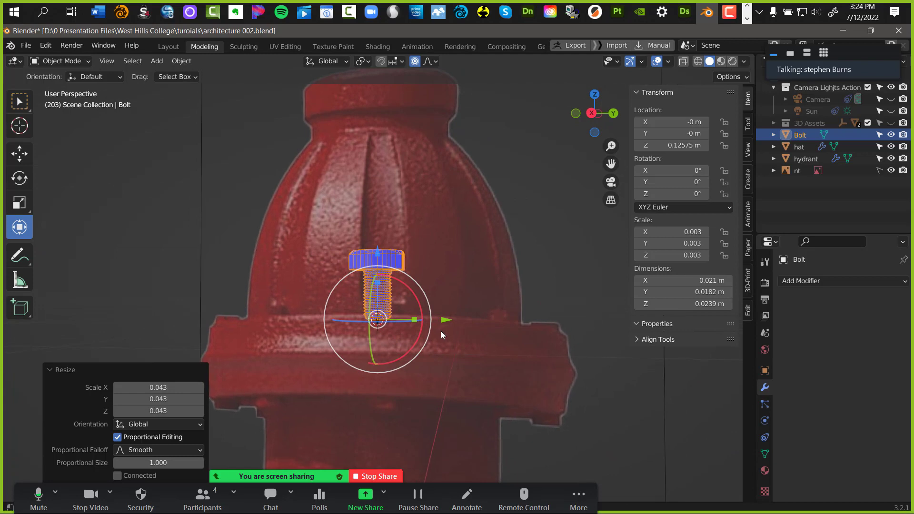
key("s")
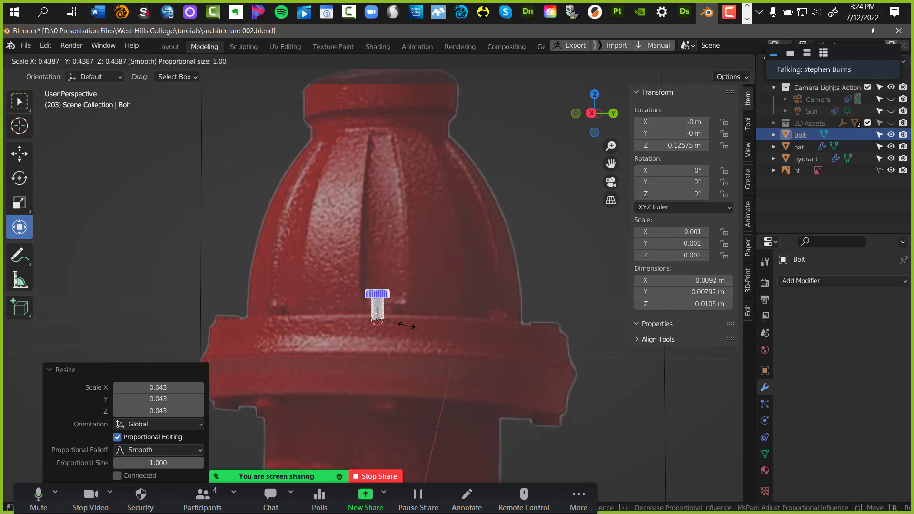
left_click(409, 327)
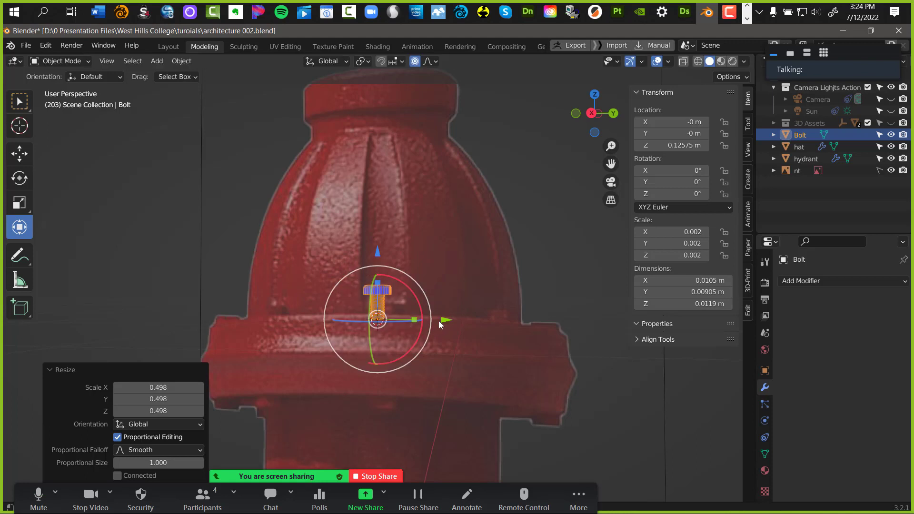
Move the bolt about 0.0026 m along Y and scale it up uniformly by about 1.390
left_click_drag(438, 321, 450, 324)
key("s")
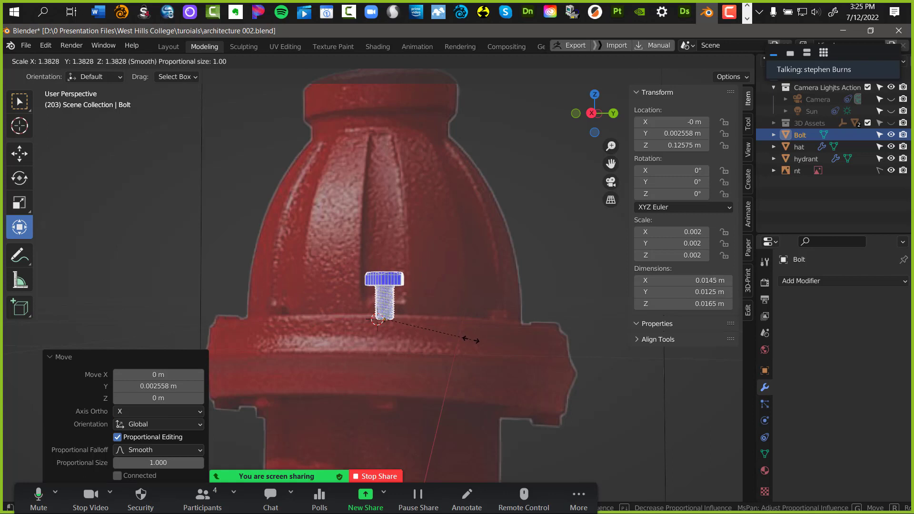
left_click(470, 340)
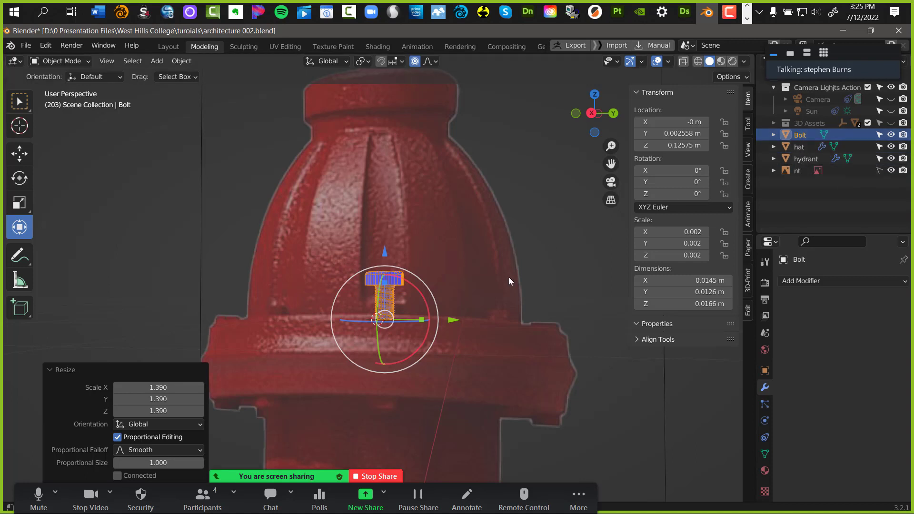
Reveal the 3D Assets collection around the bolt, make it unselectable and hide it again
scroll(498, 292, "down", 5)
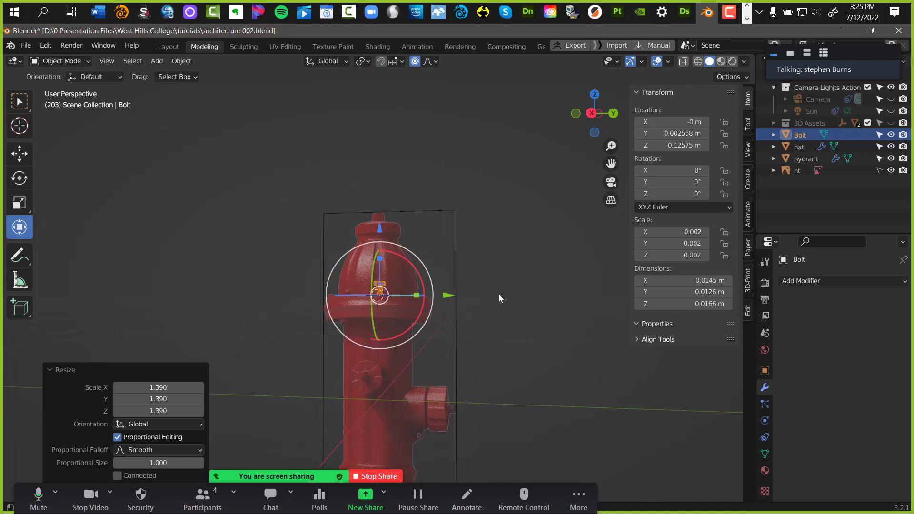
middle_click_drag(498, 293, 662, 278)
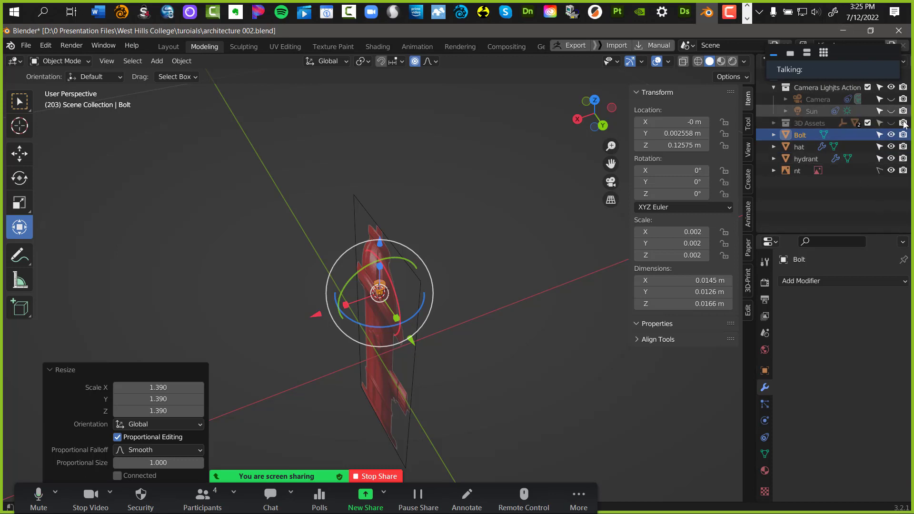
left_click_drag(879, 159, 879, 171)
left_click(891, 123)
left_click(890, 111)
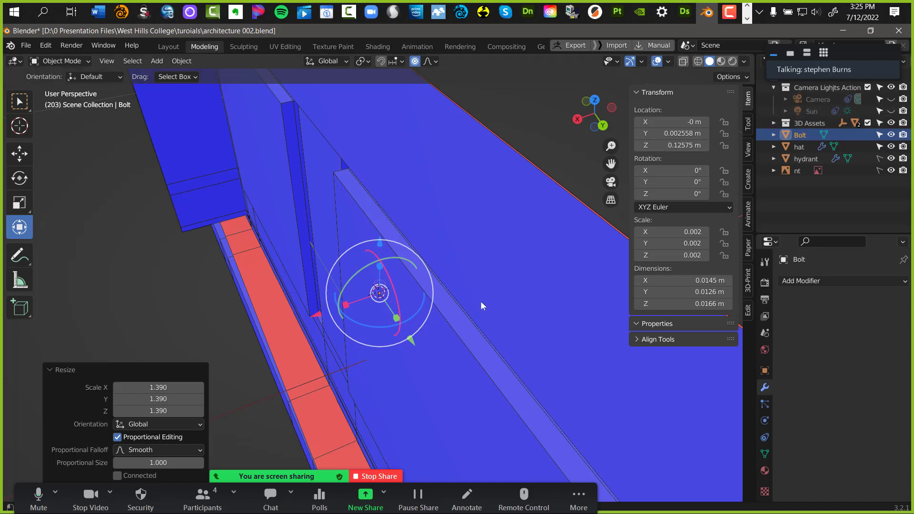
middle_click_drag(329, 407, 490, 312)
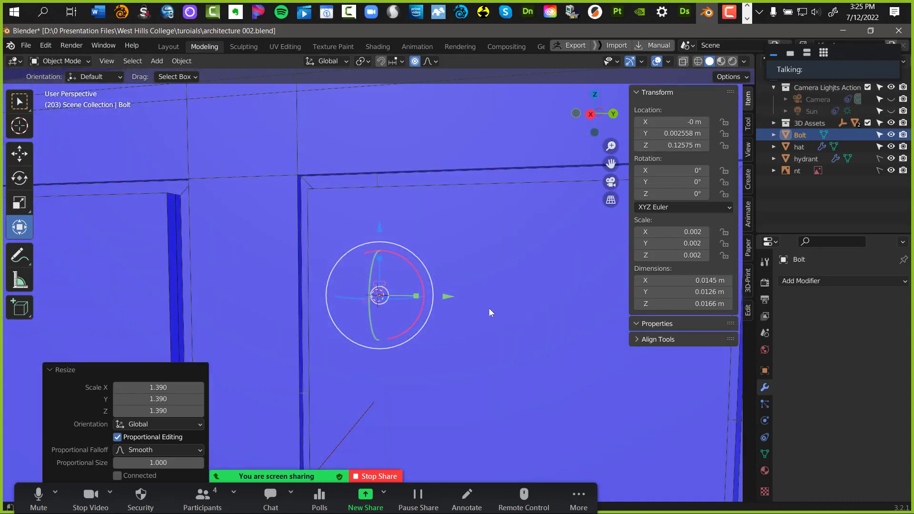
left_click(879, 123)
left_click(891, 123)
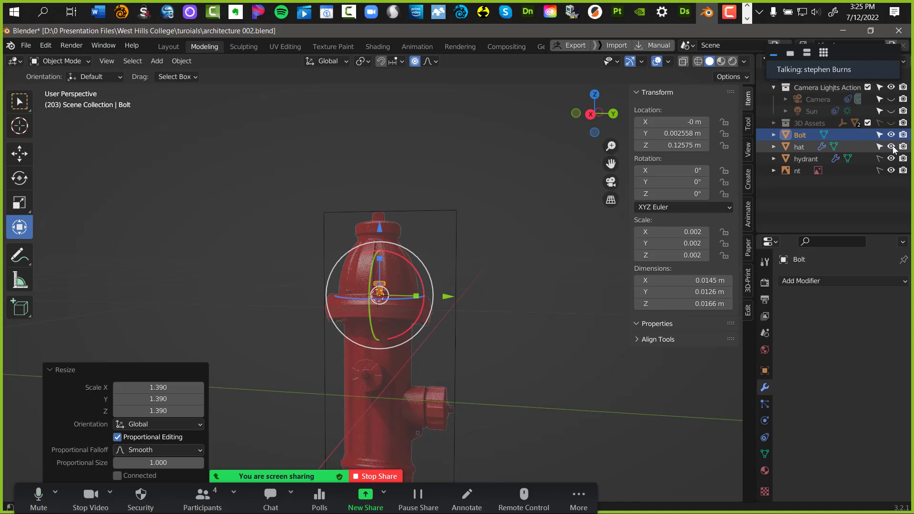
Hide and collapse the Camera Lighjts Action collection and make the hydrant selectable
left_click(876, 157)
left_click(773, 147)
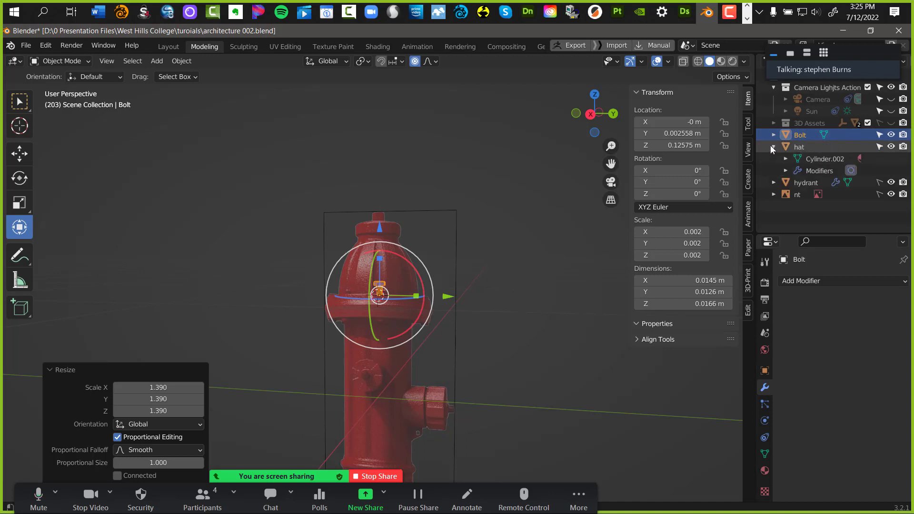
left_click(771, 146)
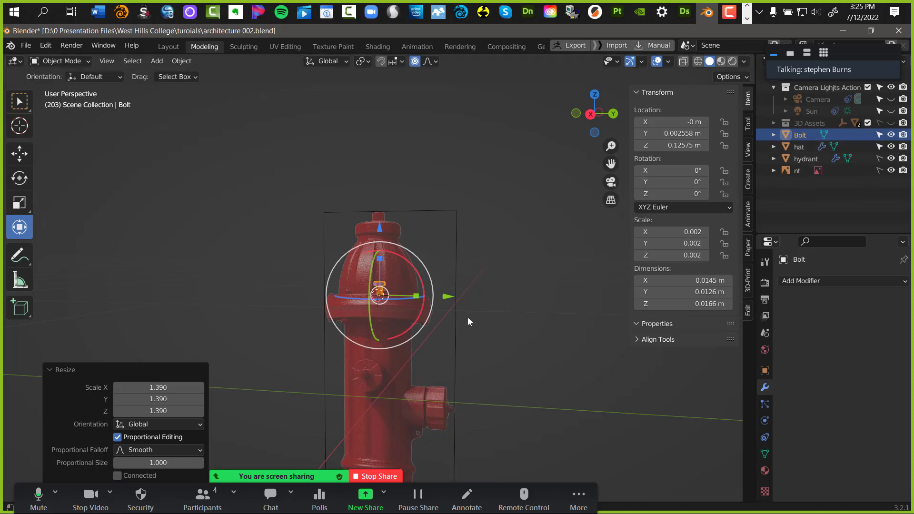
middle_click_drag(483, 288, 538, 311)
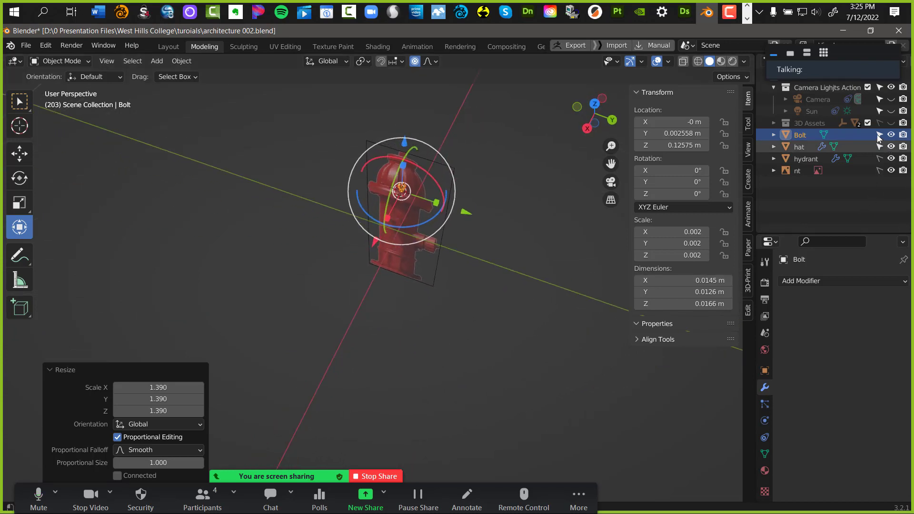
left_click(887, 89)
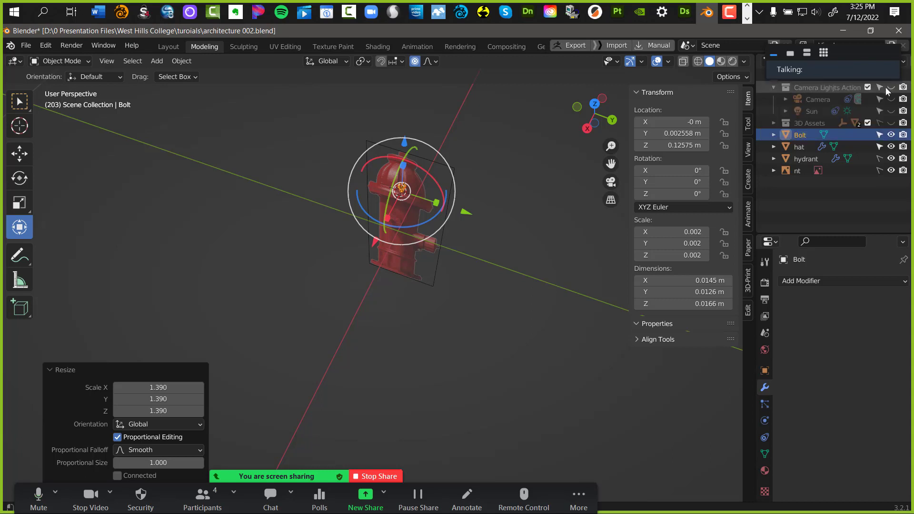
left_click(787, 135)
left_click(775, 87)
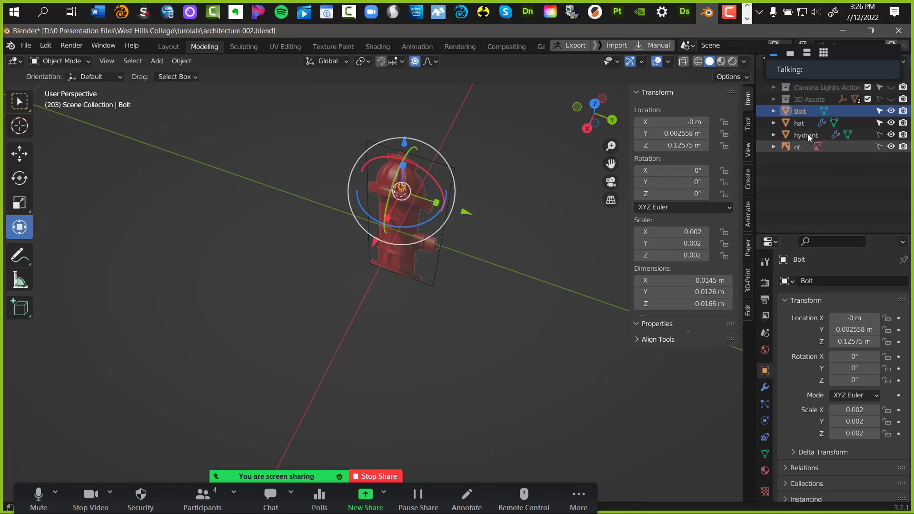
left_click(879, 135)
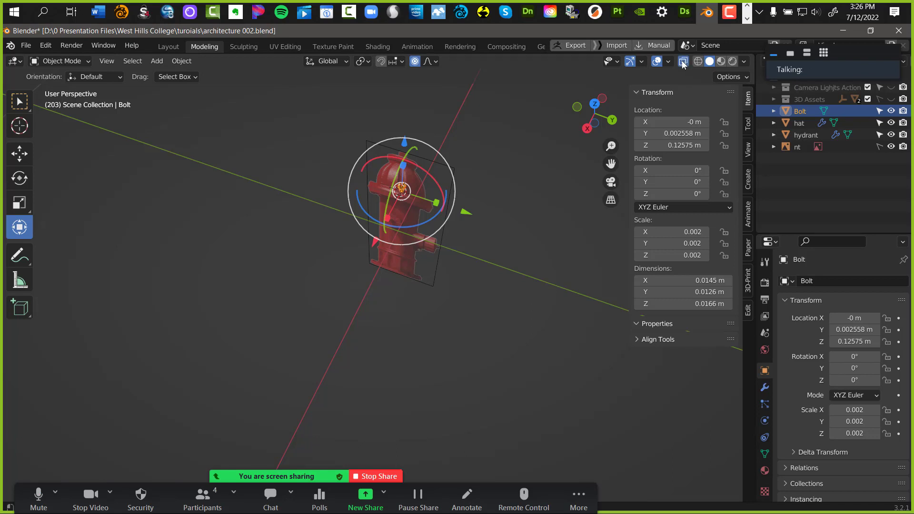
Toggle the bolt's visibility and selectability off and on to check what remains in the viewport
left_click(710, 61)
middle_click_drag(476, 373, 400, 282)
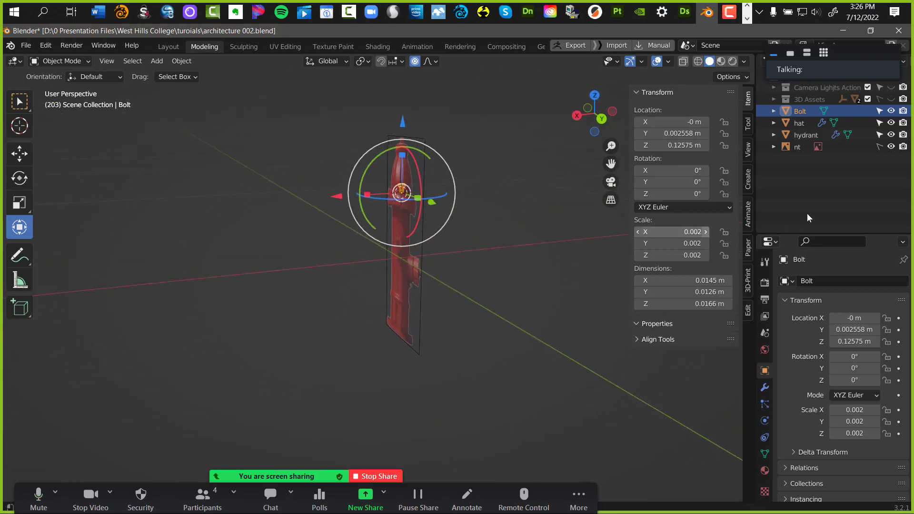
left_click(890, 112)
left_click(890, 111)
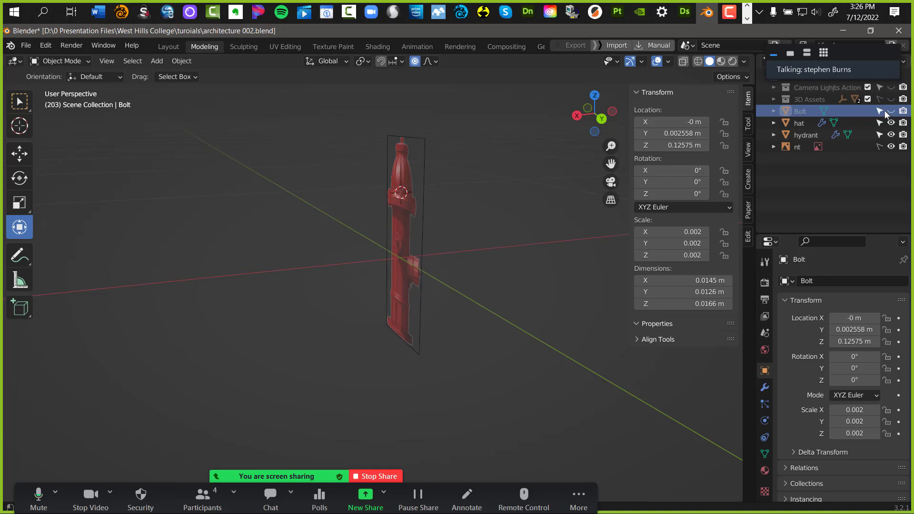
left_click(888, 111)
left_click(891, 112)
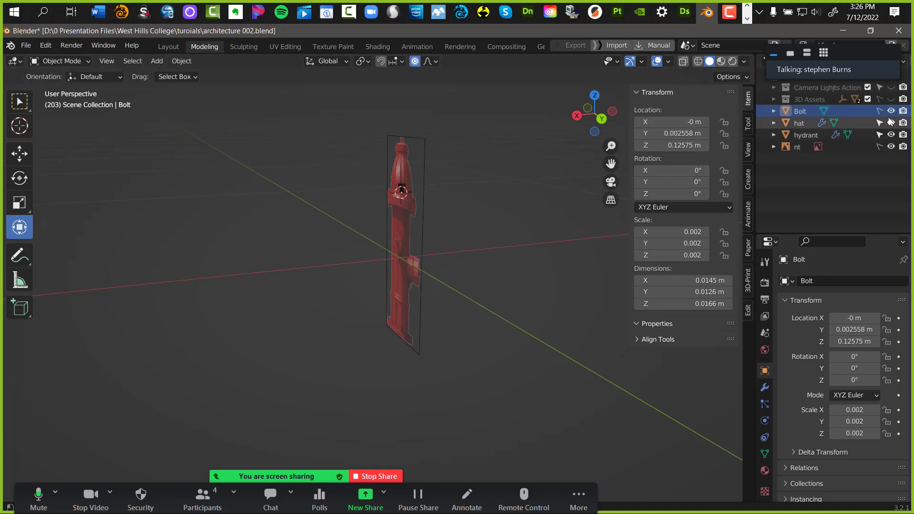
left_click(878, 111)
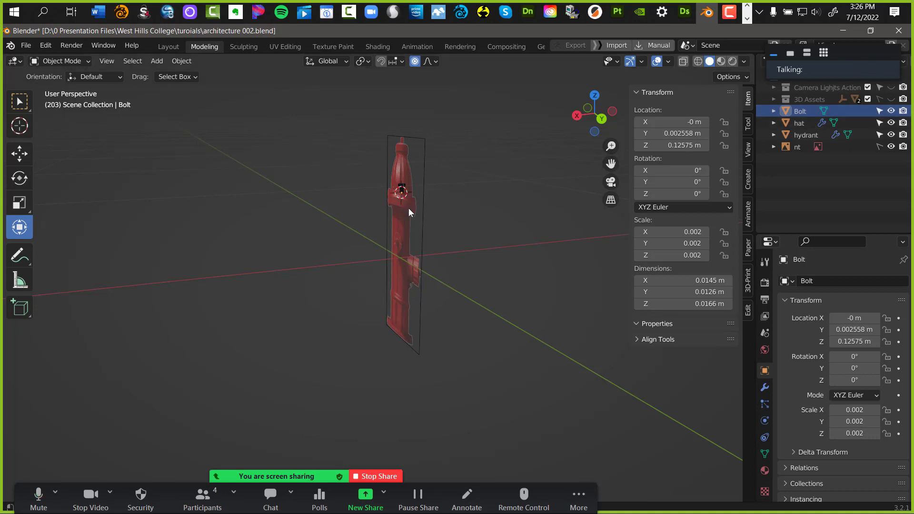
Select the bolt, hat and hydrant together and toggle the hat's visibility to locate the missing meshes
scroll(412, 237, "down", 3)
scroll(501, 172, "up", 8)
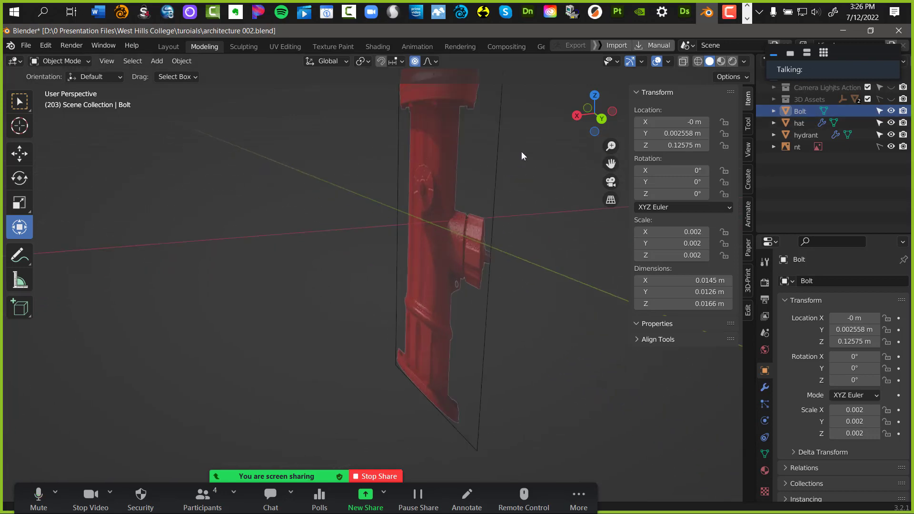
middle_click_drag(478, 336, 408, 201)
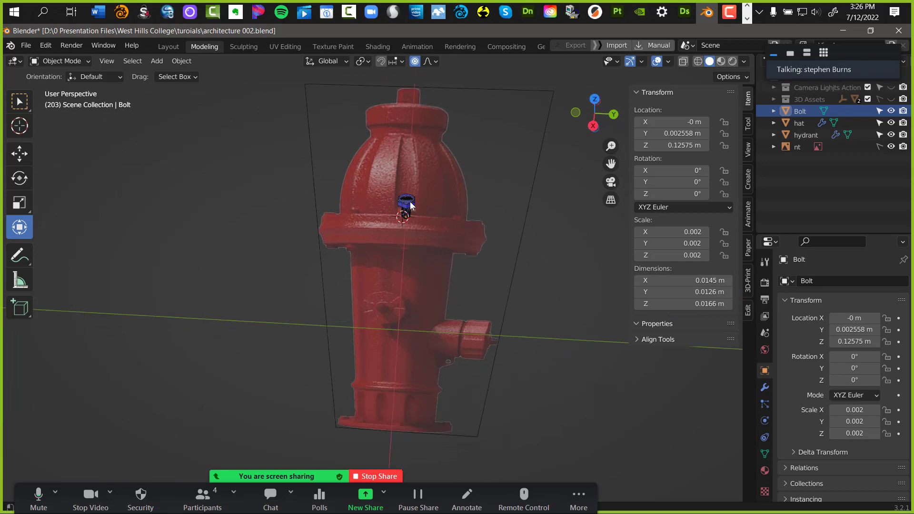
left_click(411, 211)
scroll(503, 187, "up", 4)
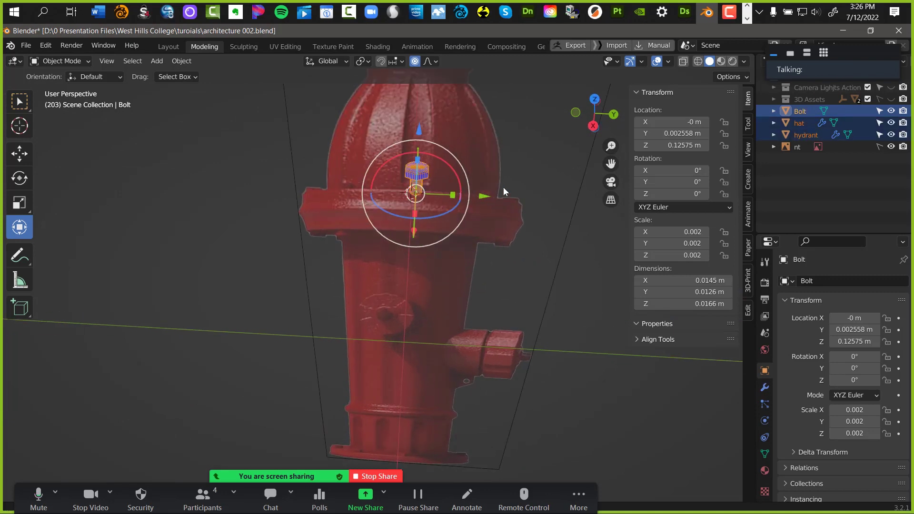
middle_click_drag(519, 186, 363, 228)
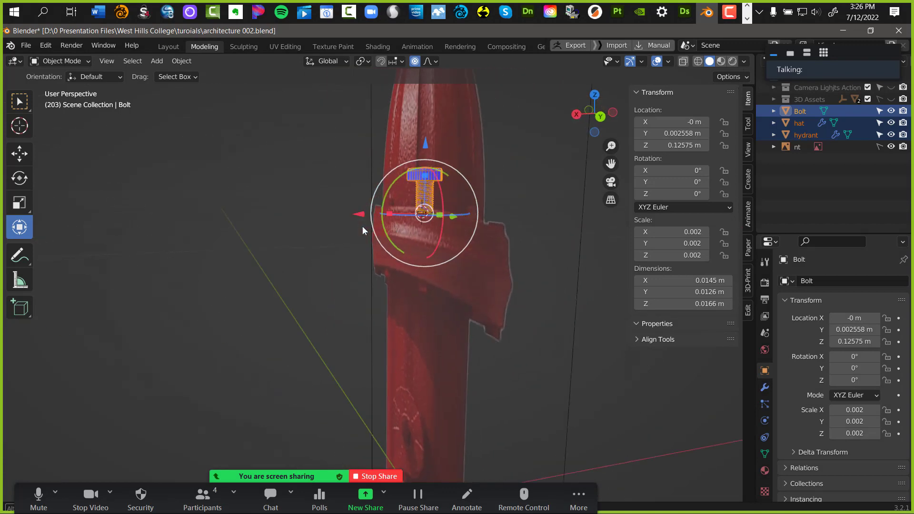
left_click(889, 123)
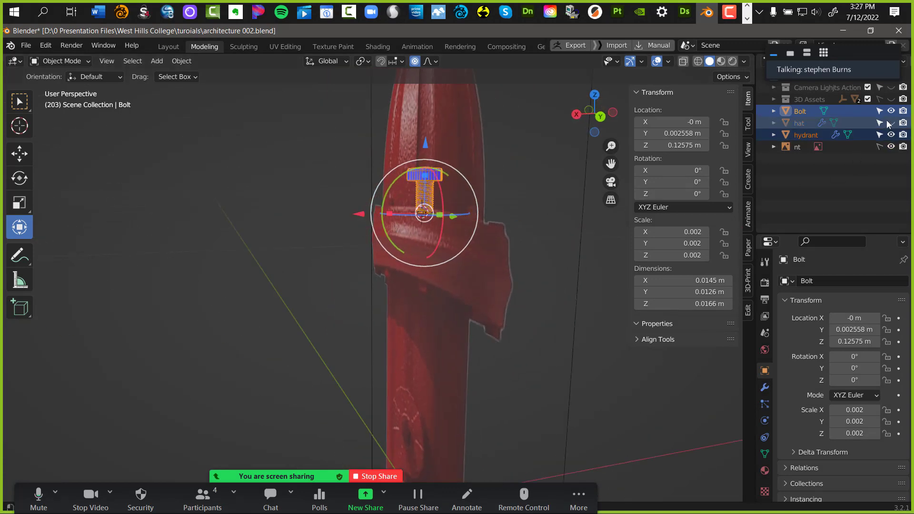
left_click(889, 124)
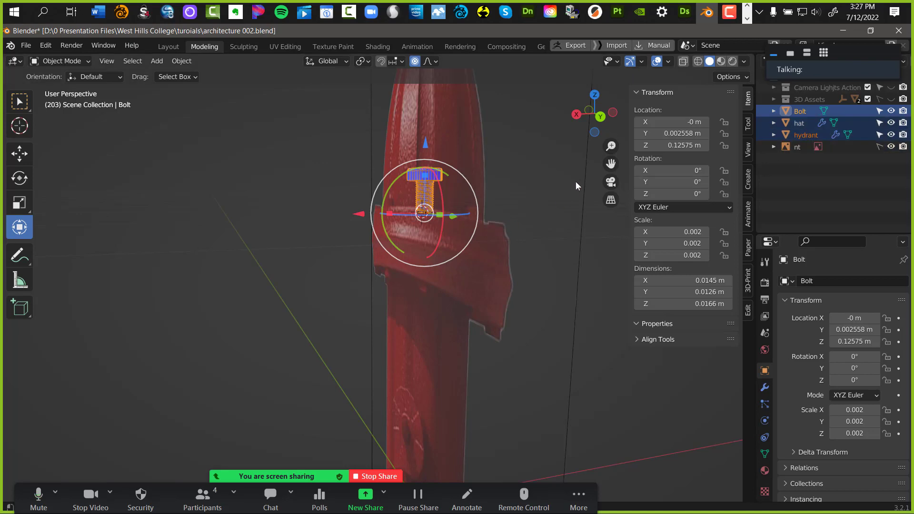
Frame the bolt up close and select the hat and the hydrant in turn to check their dimensions
middle_click_drag(576, 181, 496, 293, "ctrl")
middle_click_drag(512, 261, 488, 250)
key("KP_Decimal")
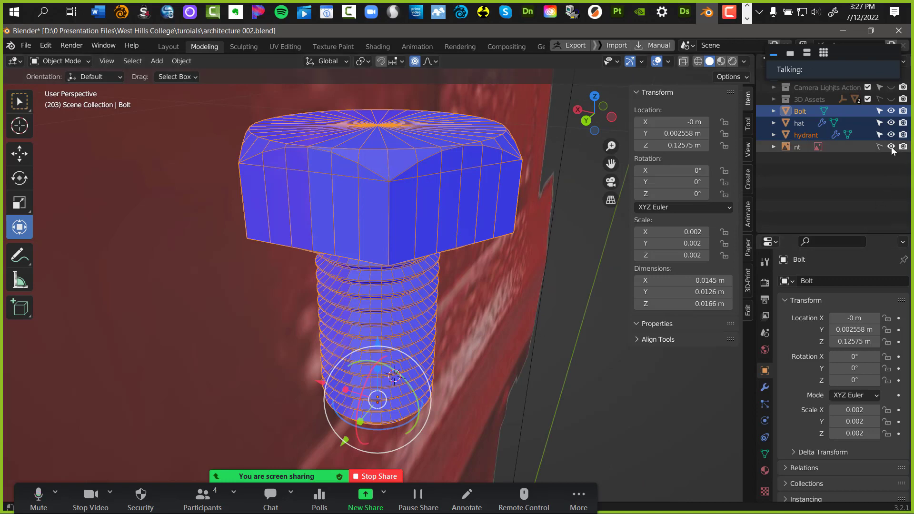
left_click(804, 123)
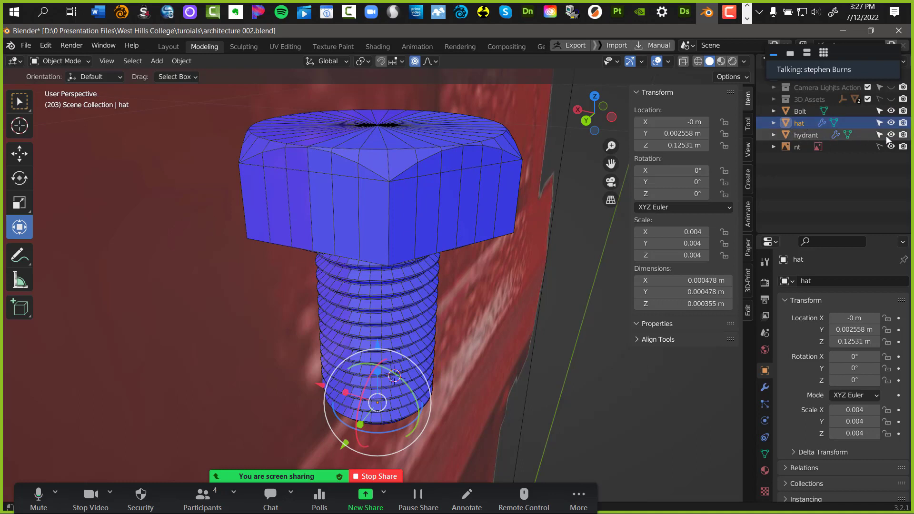
left_click(803, 135)
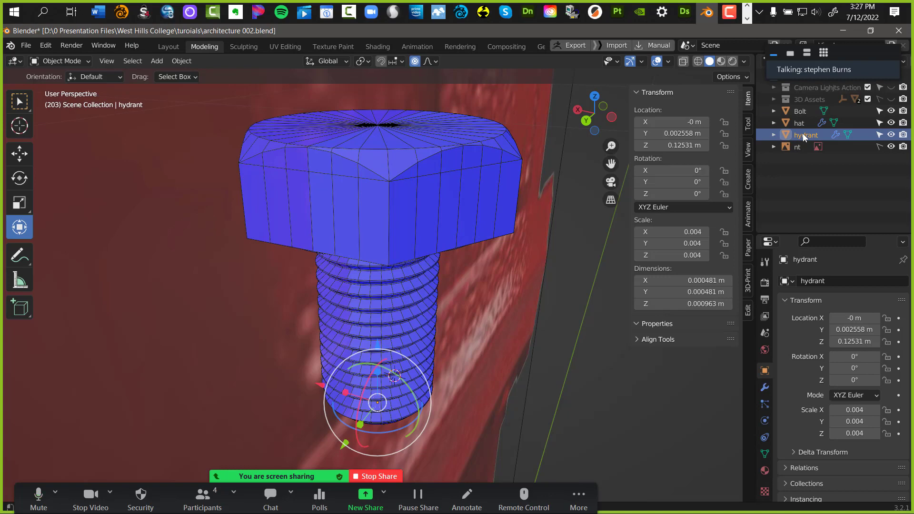
Undo the visibility changes and the bolt's move and scalings, back to the newly added full-size bolt
scroll(584, 256, "down", 10)
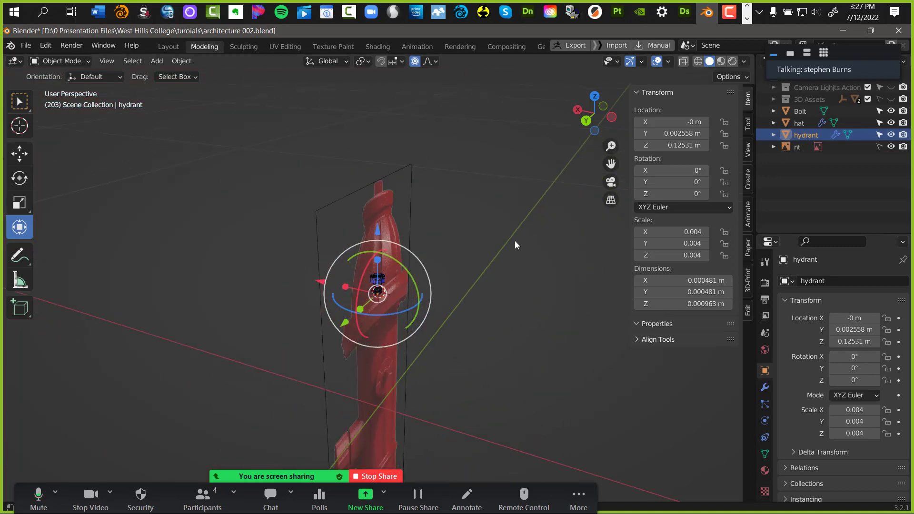
scroll(519, 245, "down", 1)
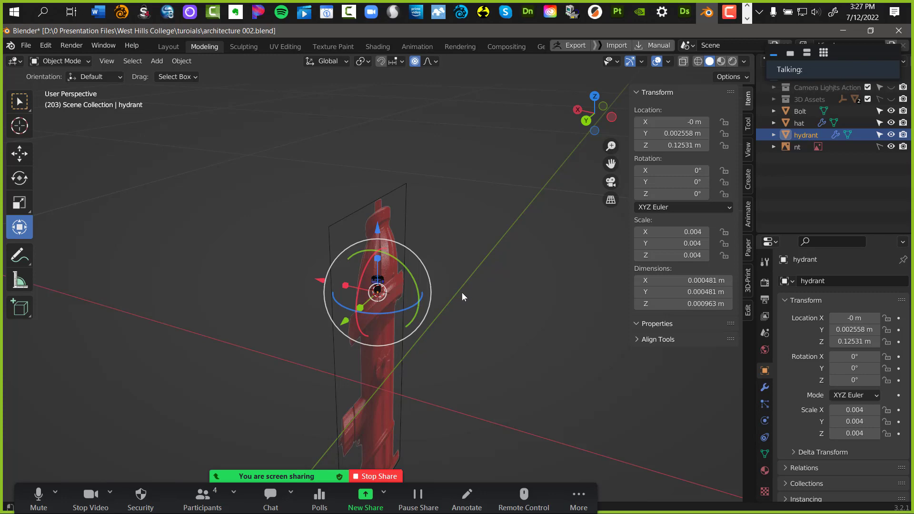
key("ctrl+z")
key("ctrl+z")
key("ctrl+z")
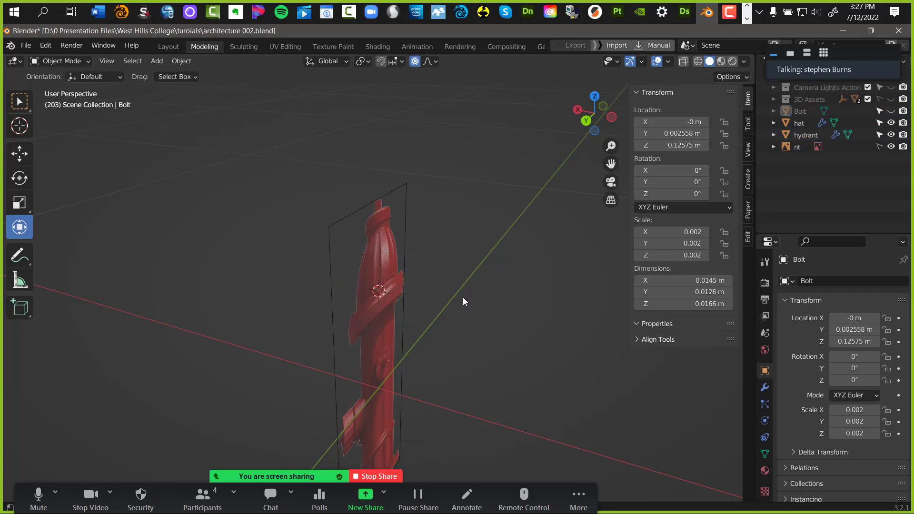
key("ctrl+z")
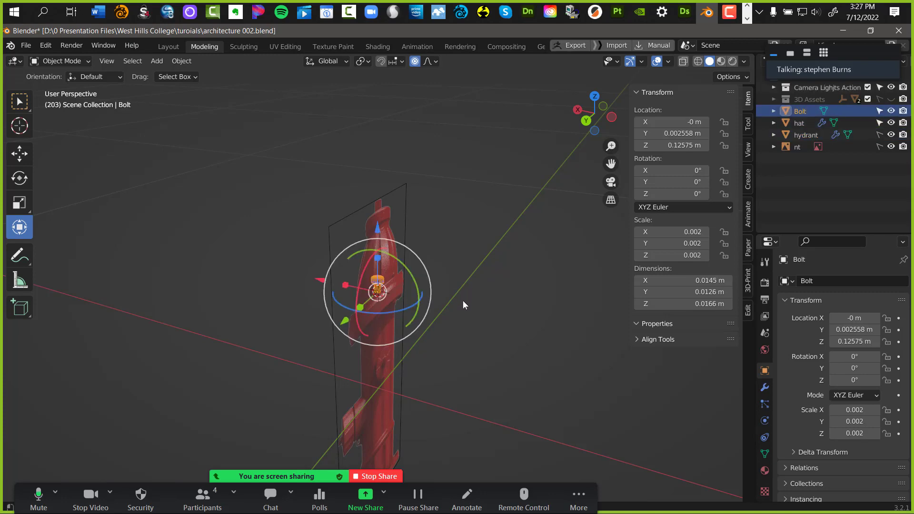
key("ctrl+z")
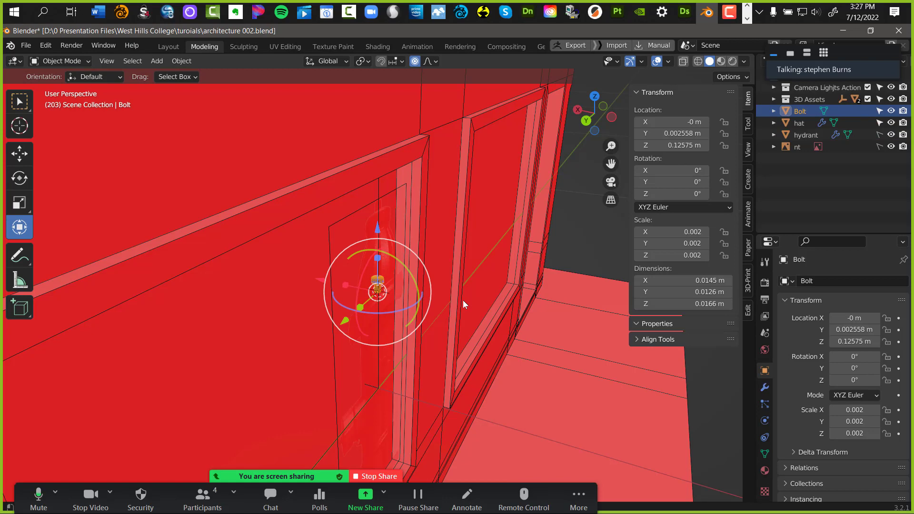
key("ctrl+z")
key("ctrl+z")
key("ctrl+z")
key("ctrl+z")
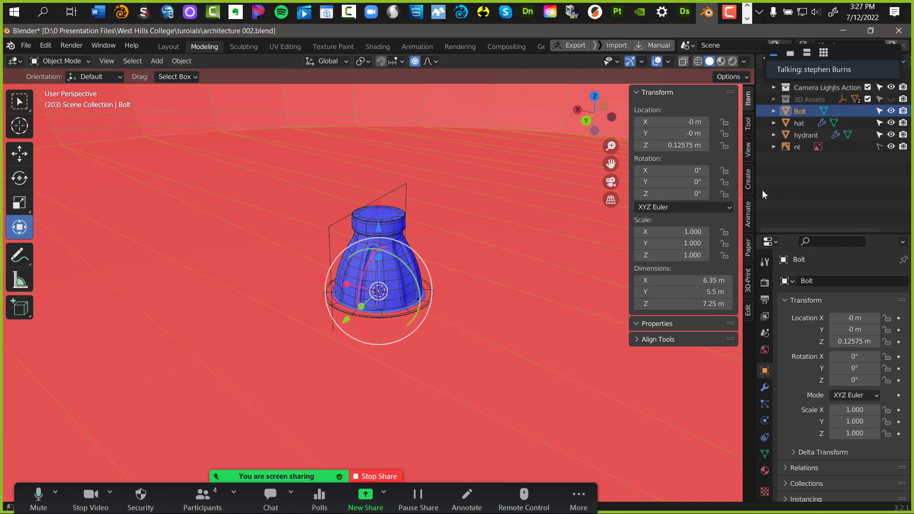
Select the full-size bolt again and scale it down uniformly by about 0.013
scroll(531, 318, "up", 10)
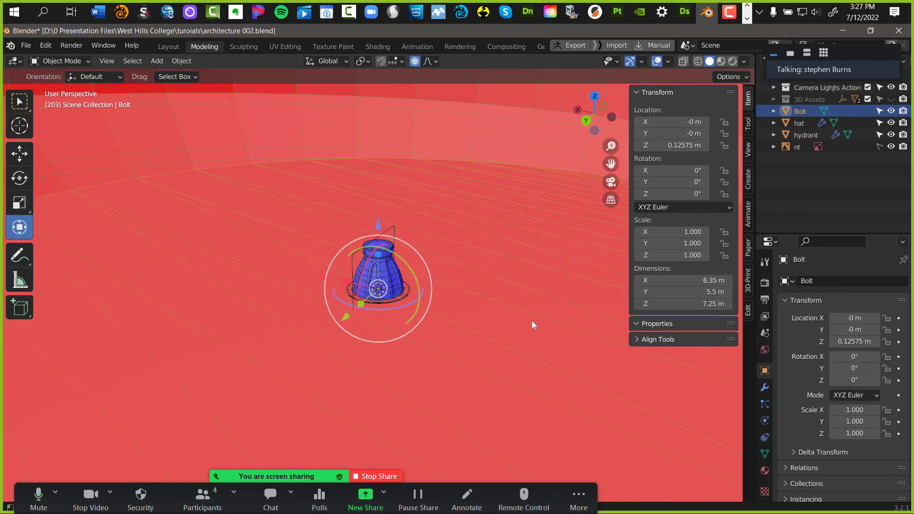
left_click(556, 390)
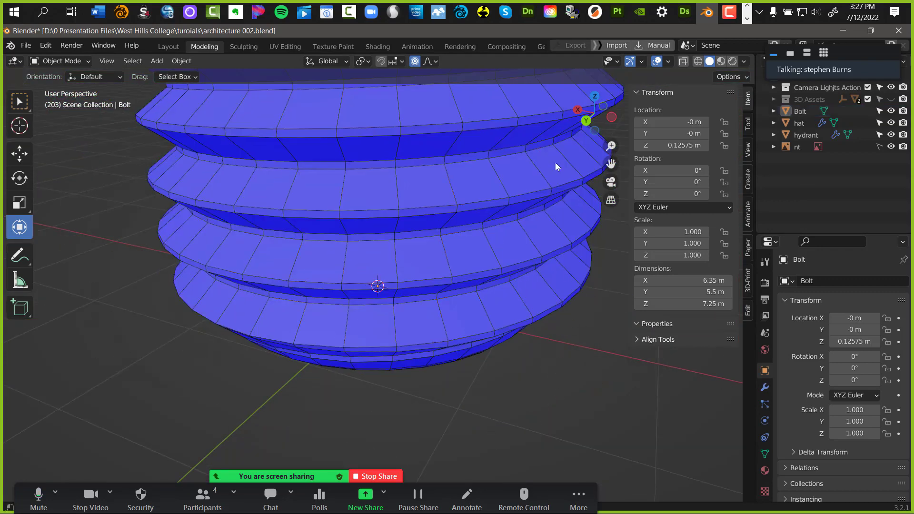
left_click(504, 112)
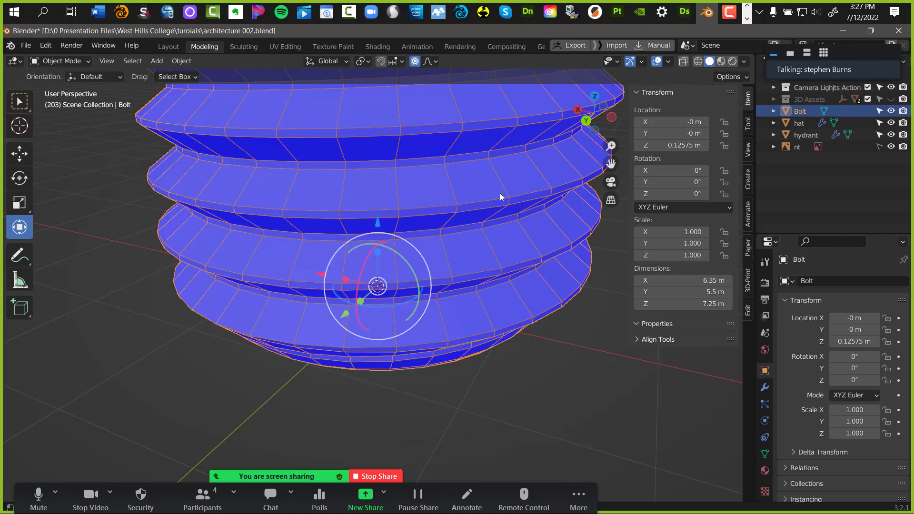
key("s")
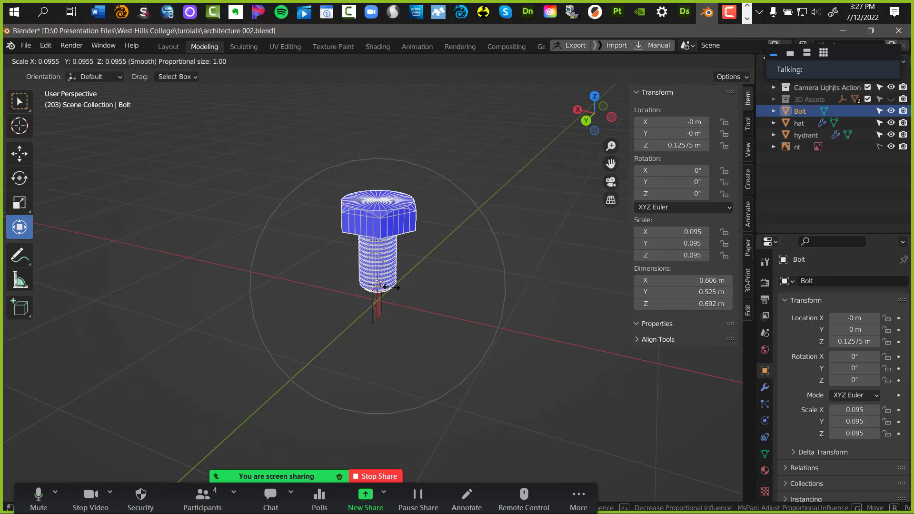
left_click(378, 285)
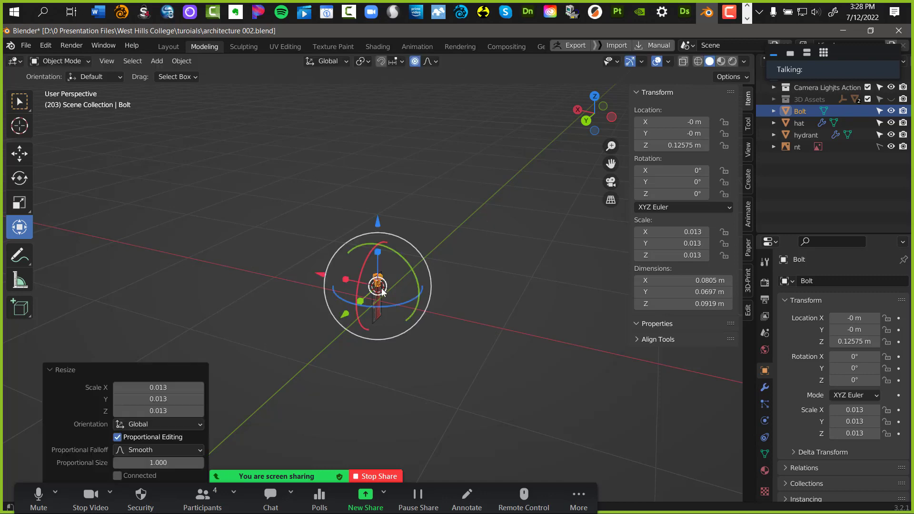
Undo the bolt's scaling and its addition, leaving only the hat and the hydrant meshes
scroll(495, 243, "up", 10)
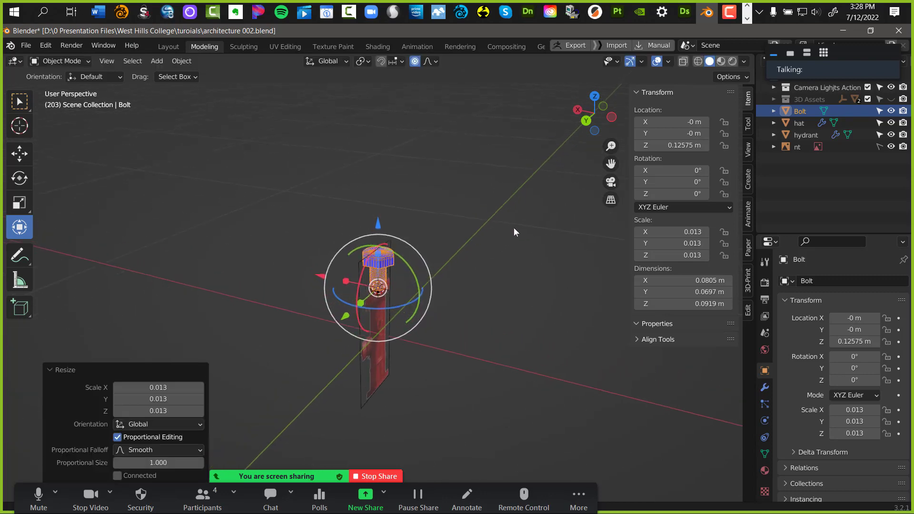
scroll(527, 231, "down", 6)
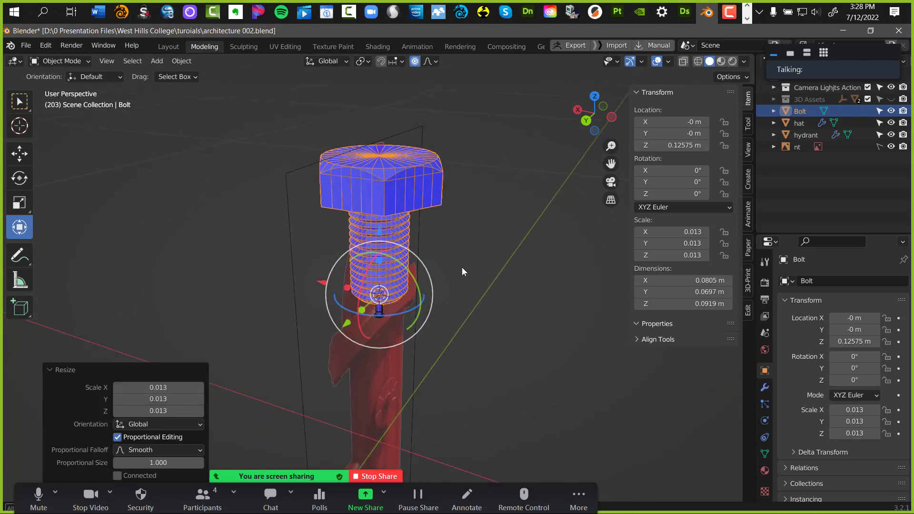
middle_click_drag(462, 267, 435, 256)
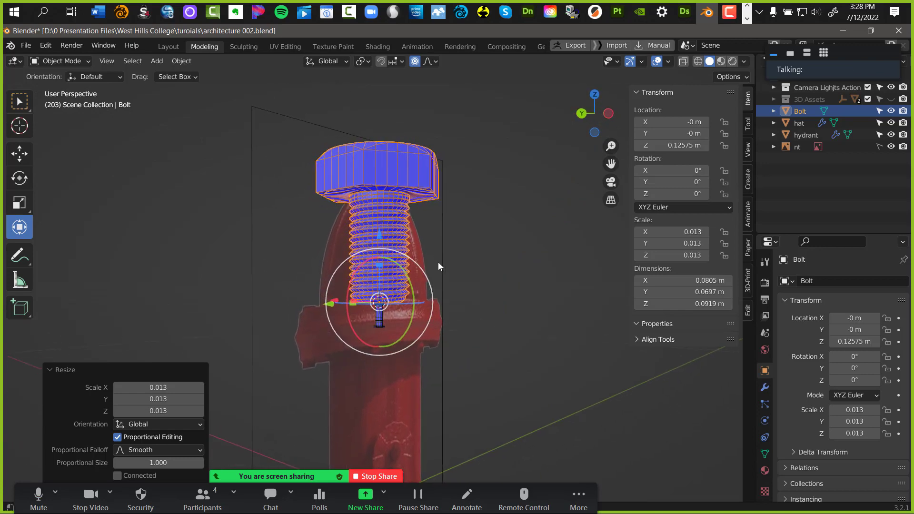
key("ctrl+z")
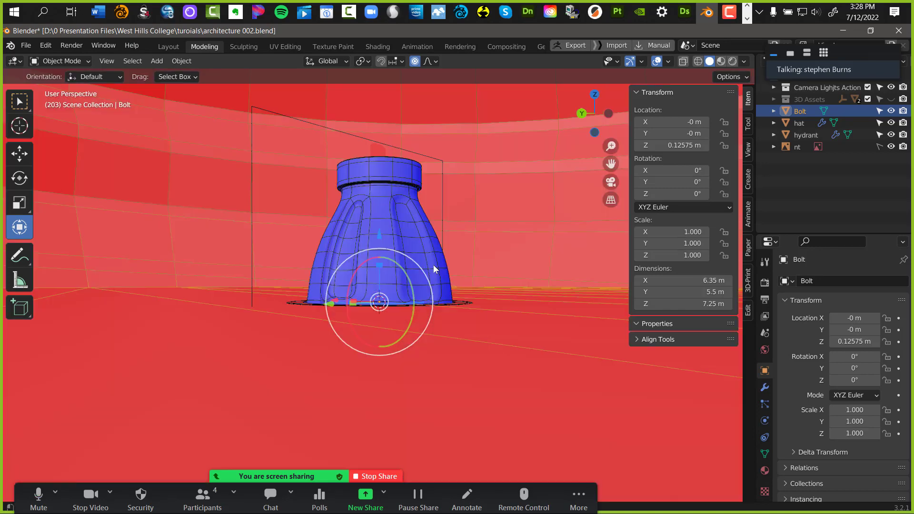
key("ctrl+z")
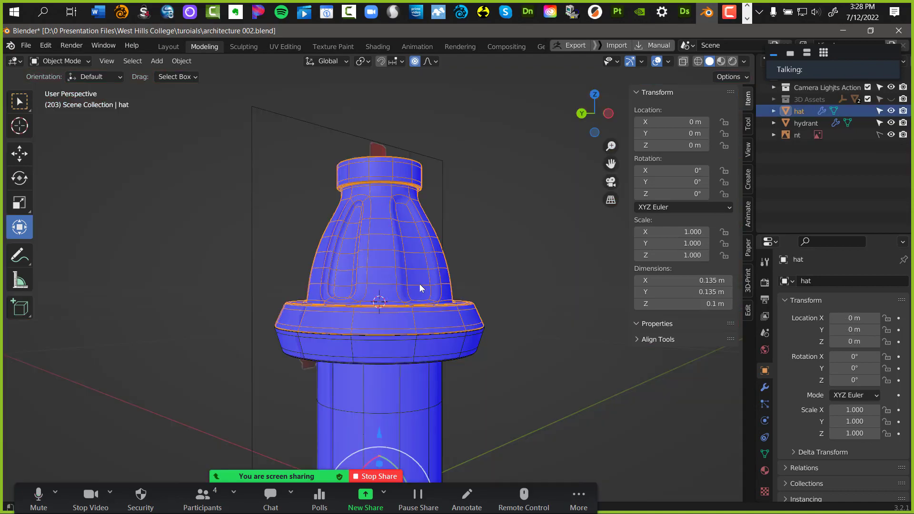
Deselect the hat and add a new bolt mesh at the 3D cursor with its default settings
middle_click_drag(420, 286, 344, 251)
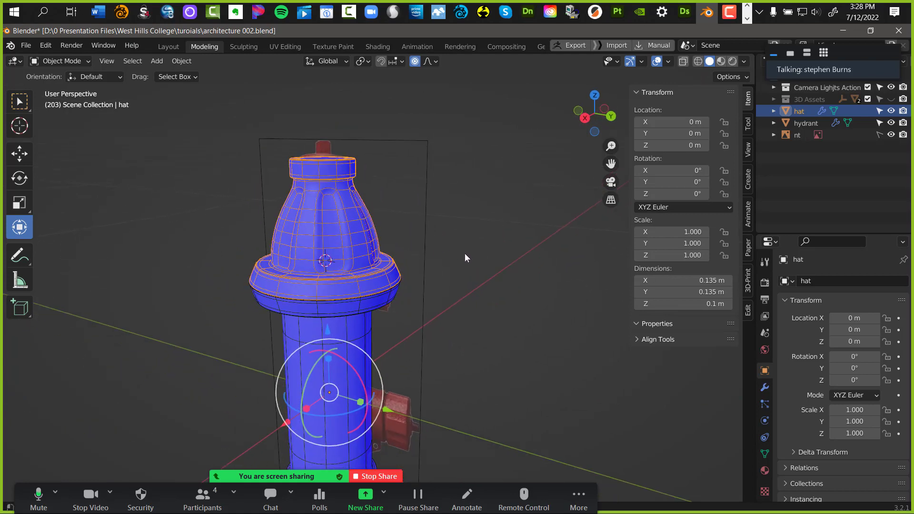
left_click(447, 280)
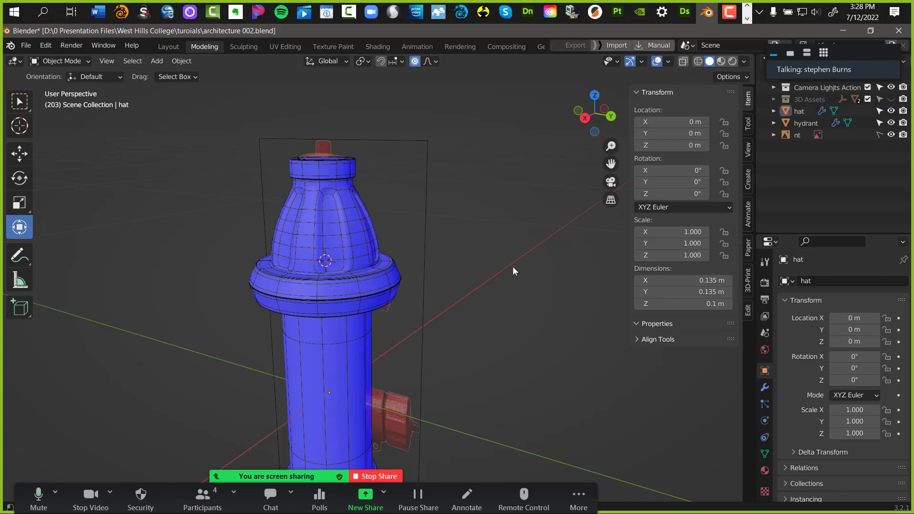
key("shift+a")
mouse_move(512, 267)
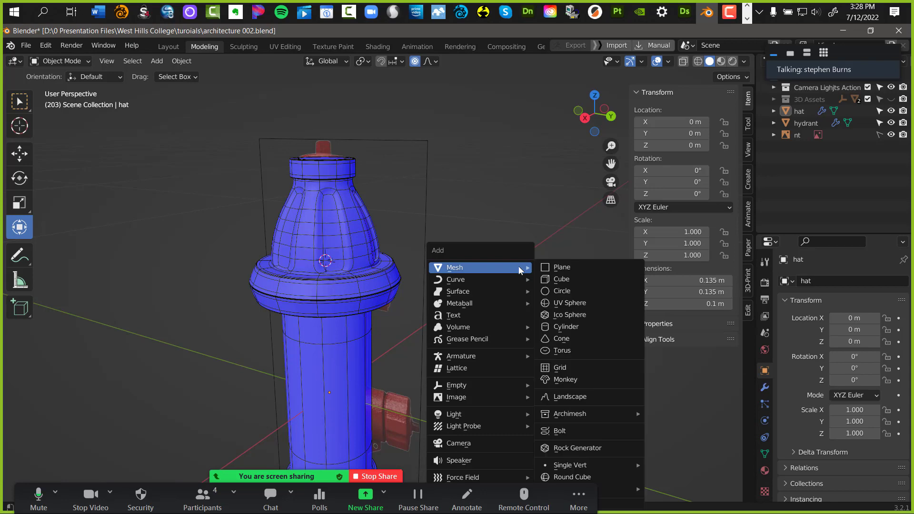
left_click(557, 430)
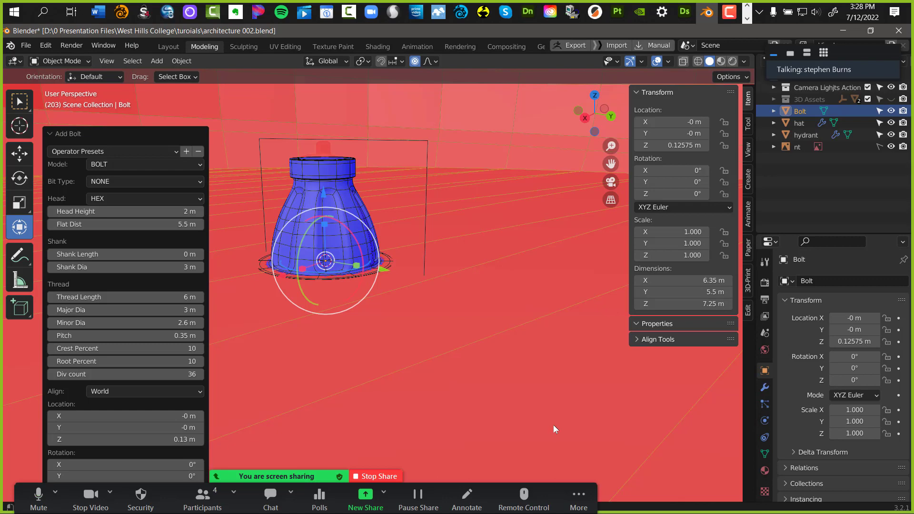
Disable viewport selection for the hydrant and the hat so only the bolt can be picked
scroll(458, 387, "down", 10)
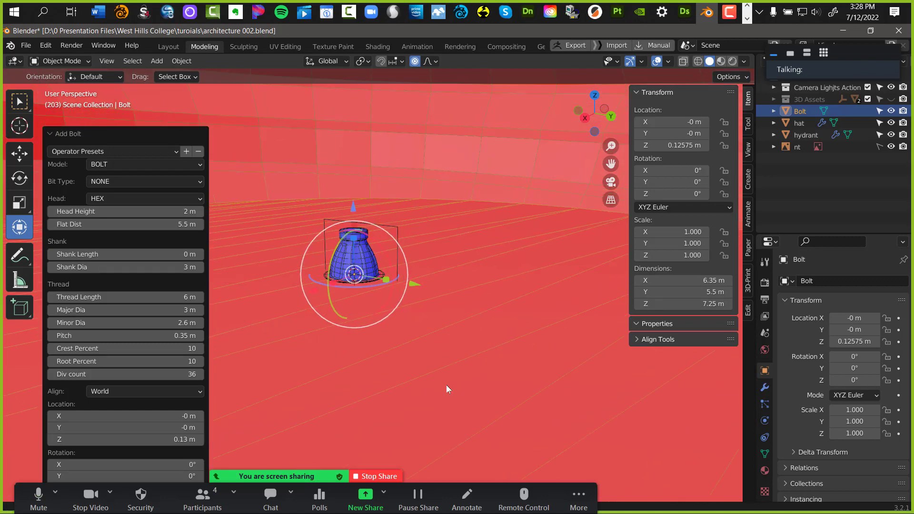
scroll(414, 374, "down", 5)
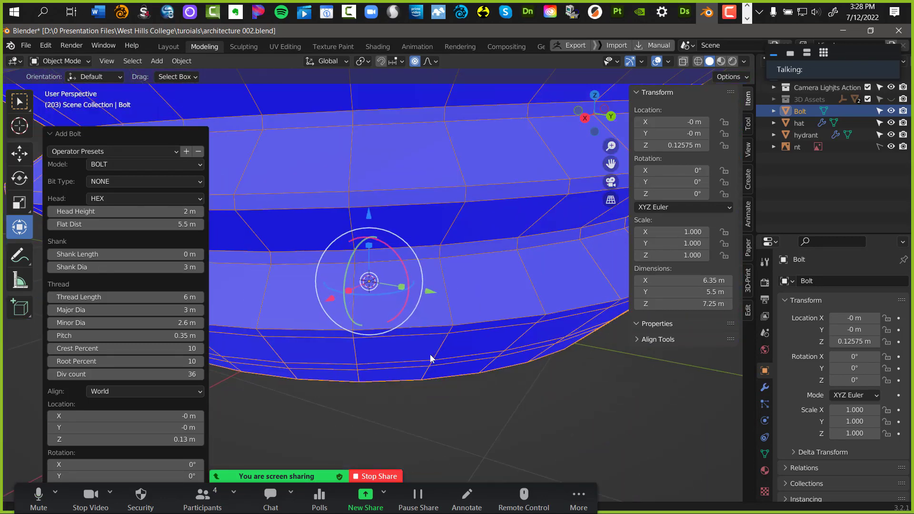
left_click(880, 135)
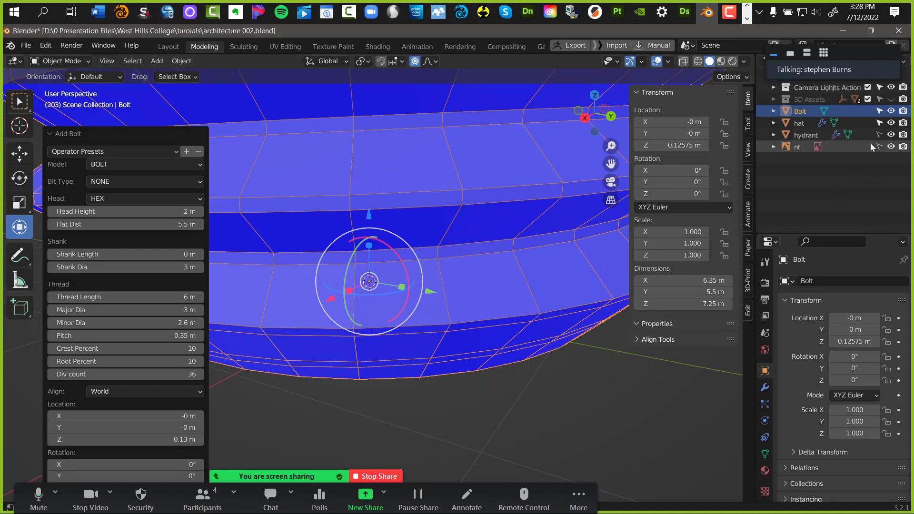
left_click(879, 123)
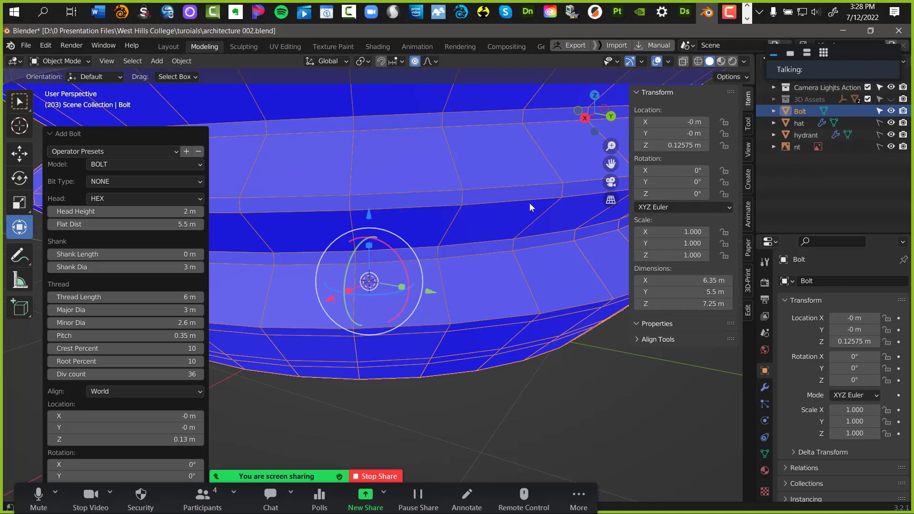
Scale the new bolt down uniformly by about 0.038 and again by about 0.1
scroll(495, 214, "down", 3)
key("s")
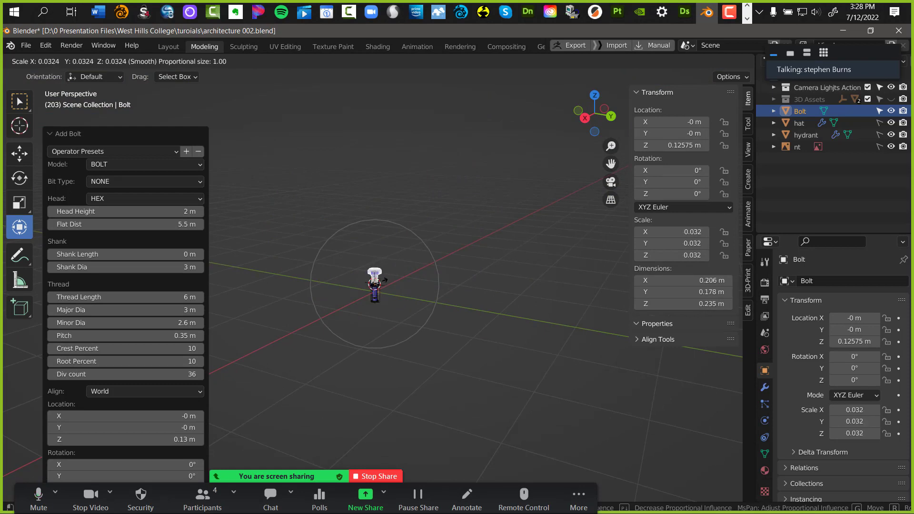
left_click(385, 282)
scroll(447, 272, "up", 12)
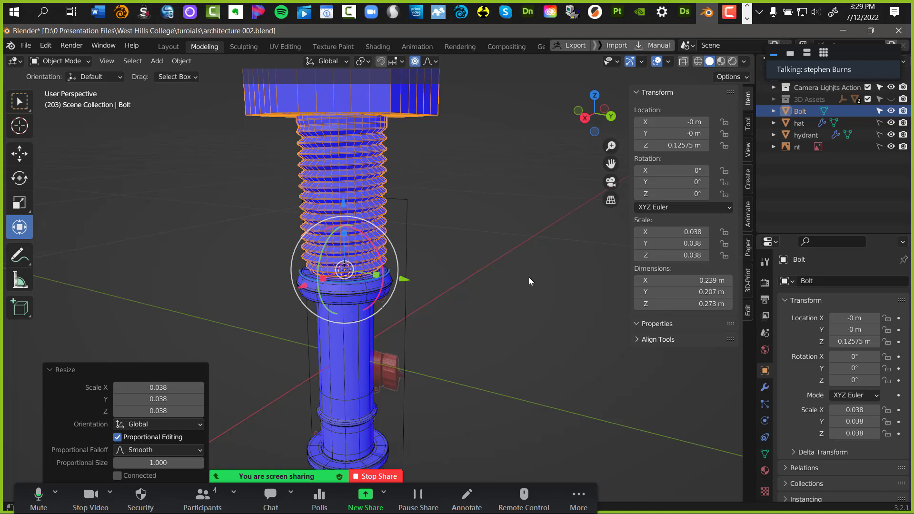
scroll(466, 318, "up", 5)
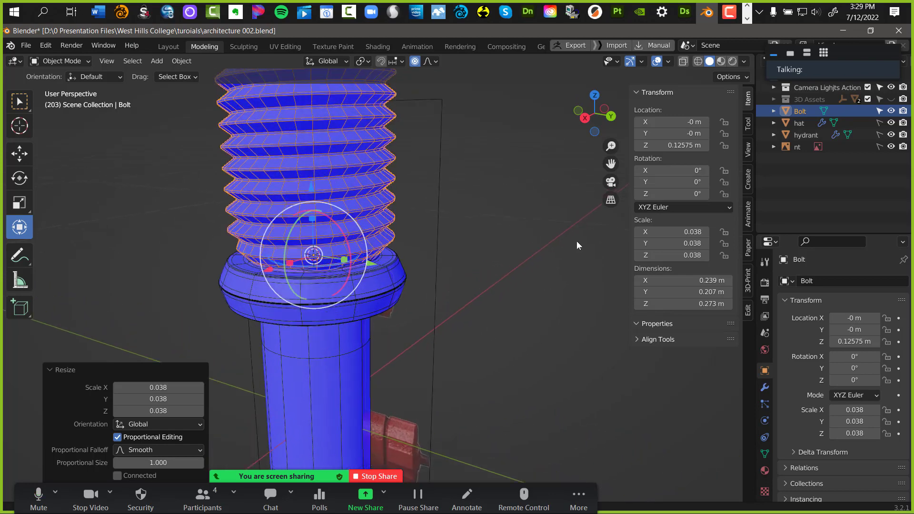
key("s")
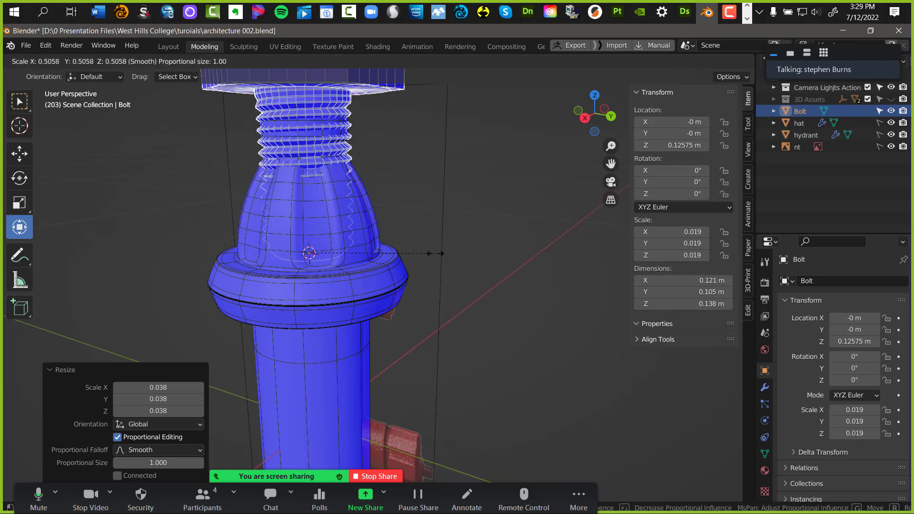
left_click(333, 261)
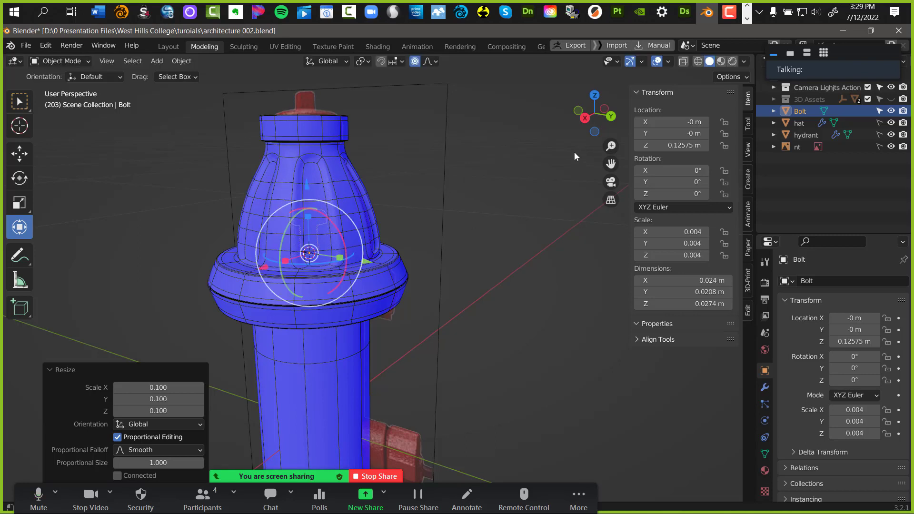
Turn on X-ray and, in top view, move the bolt about 0.054 m in the negative Y direction
left_click(681, 62)
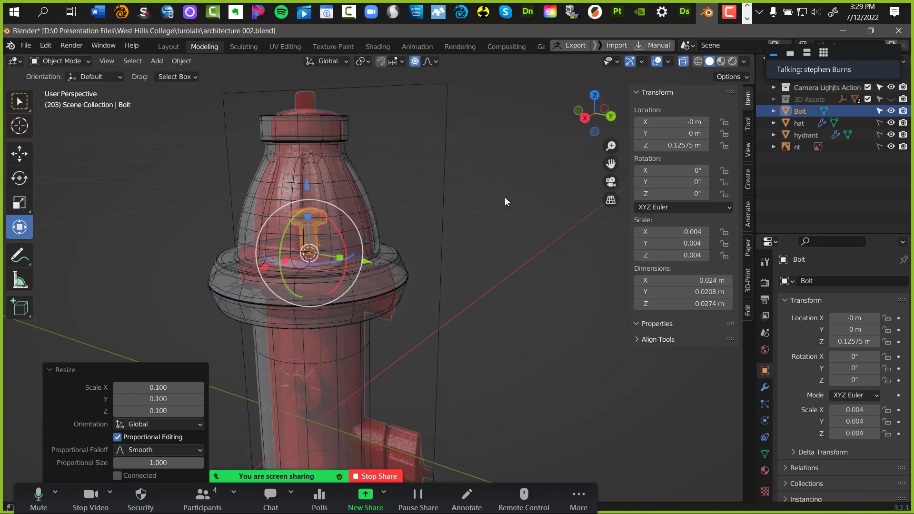
key("KP_7")
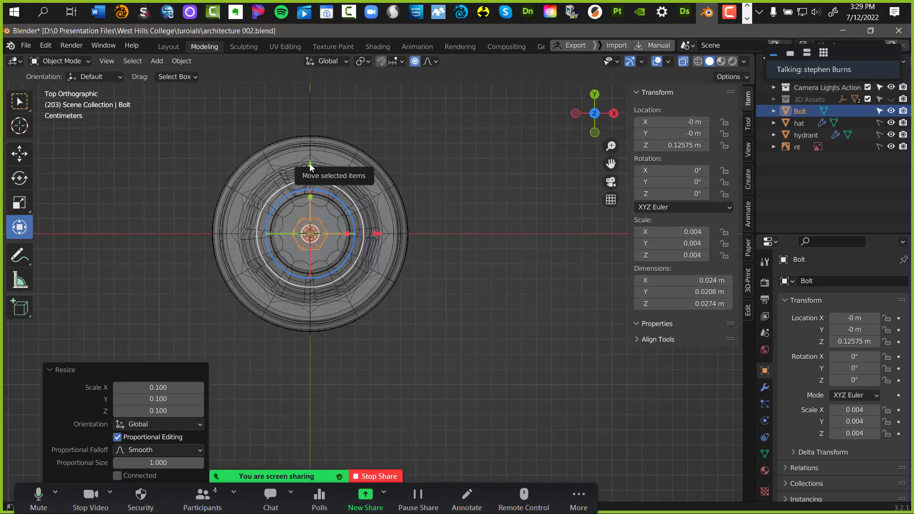
left_click_drag(310, 167, 303, 223)
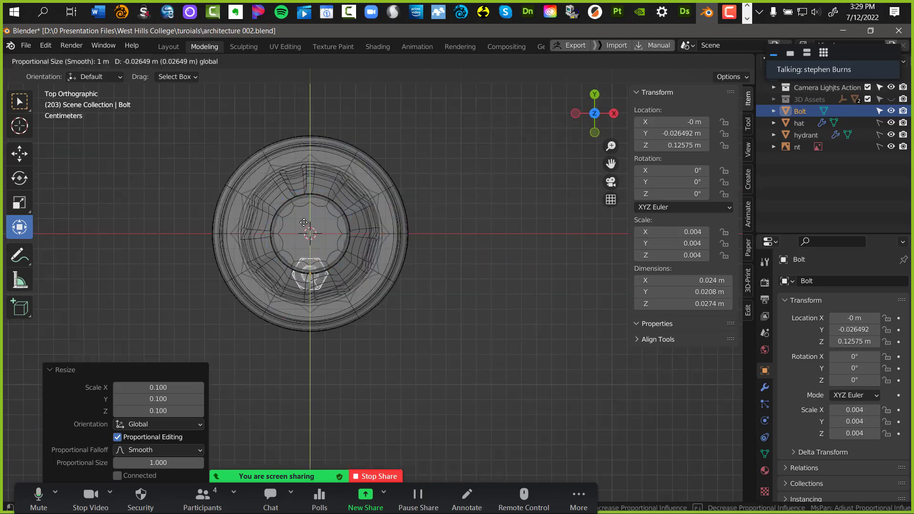
left_click(298, 254)
Move the bolt about 0.06 m along X and about 0.05 m back along Y, onto the flange's X side
middle_click_drag(339, 449, 385, 341)
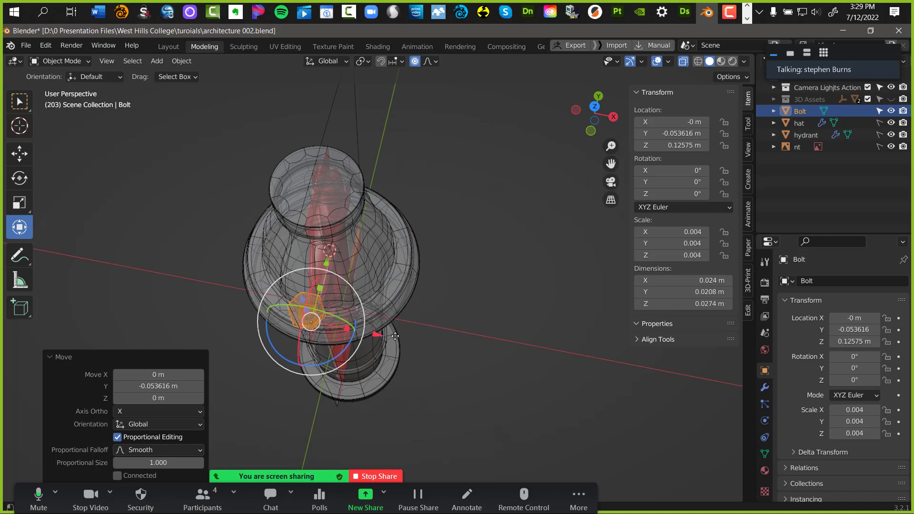
left_click_drag(385, 341, 450, 324)
left_click_drag(408, 277, 441, 223)
In right orthographic view, lower the bolt about 0.0186 m into the flange and shift it about 0.006 m along Y
middle_click_drag(440, 219, 330, 219)
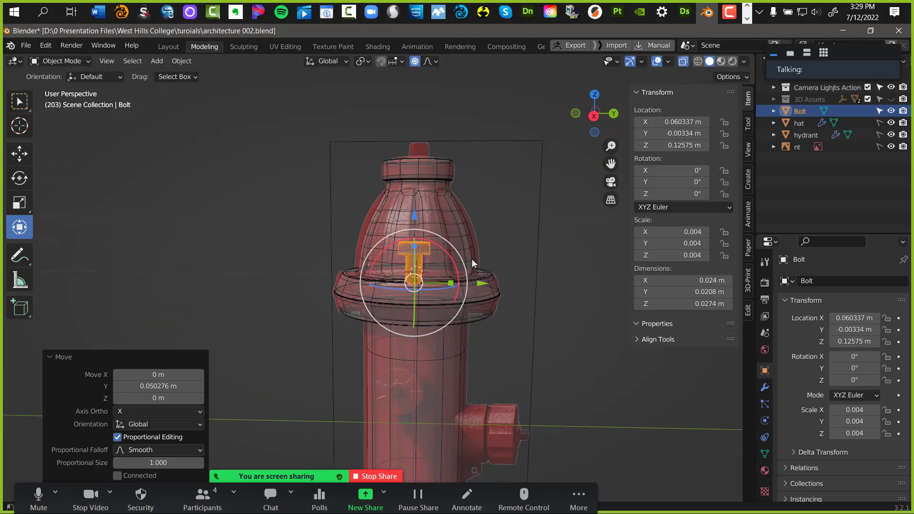
key("KP_3")
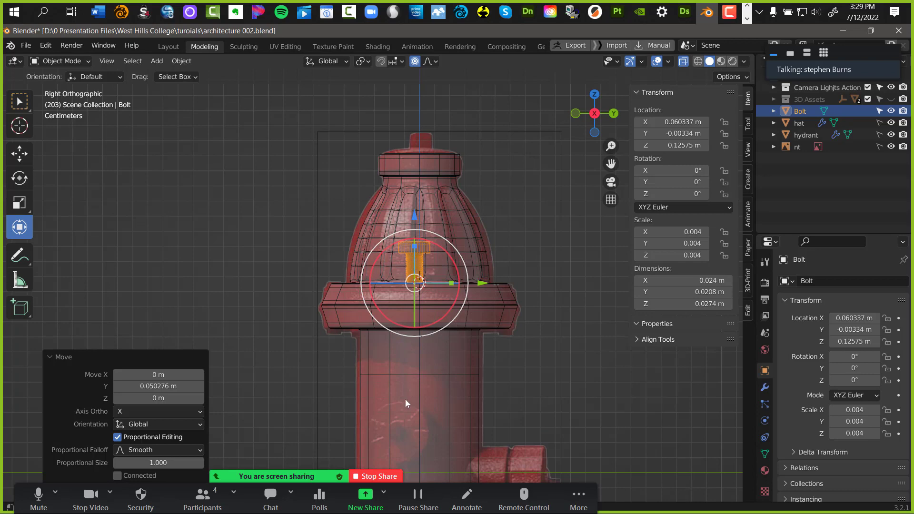
scroll(489, 230, "up", 6)
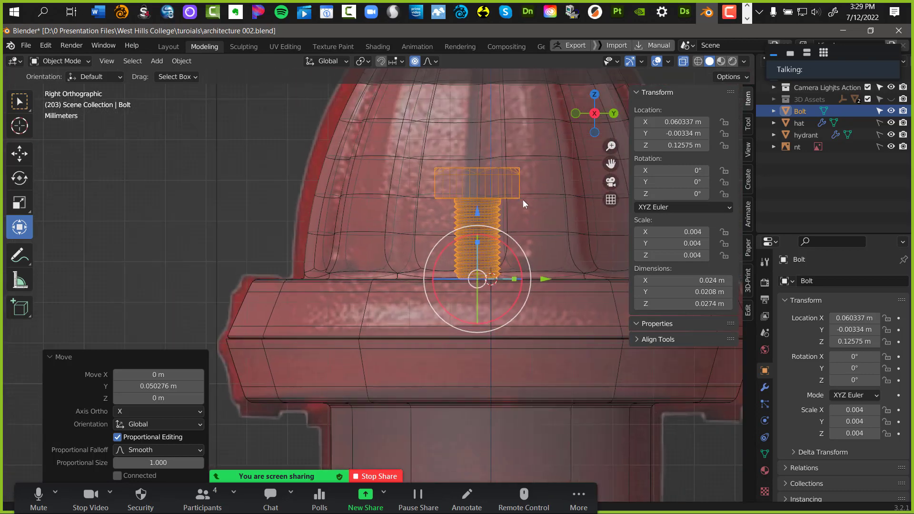
middle_click_drag(318, 255, 370, 260, "shift")
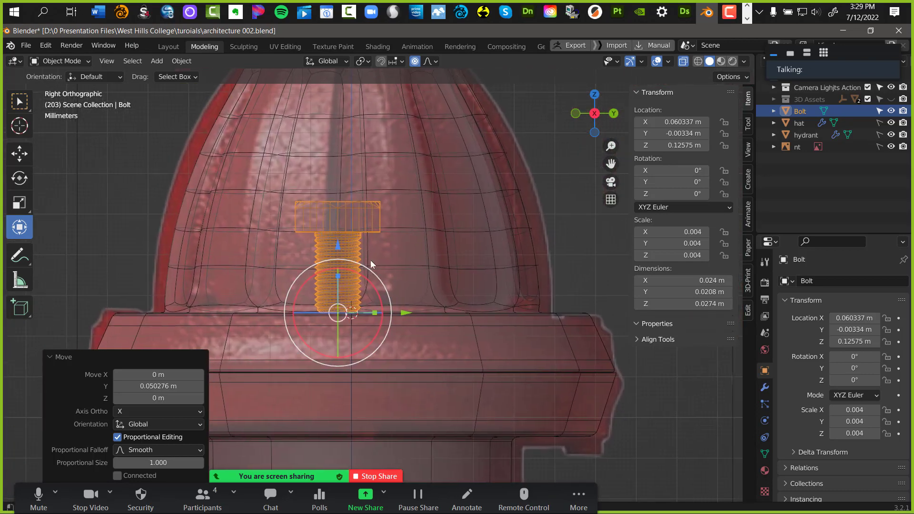
left_click_drag(342, 252, 350, 319)
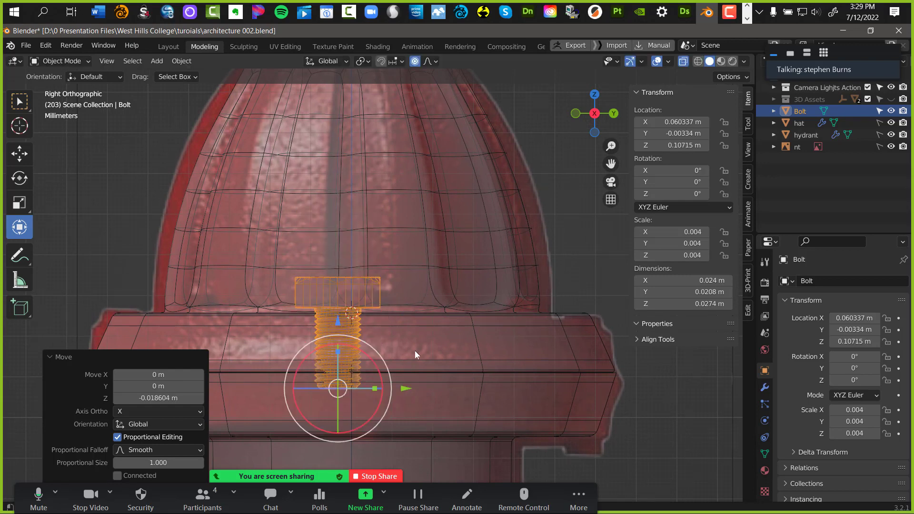
left_click_drag(405, 389, 430, 379)
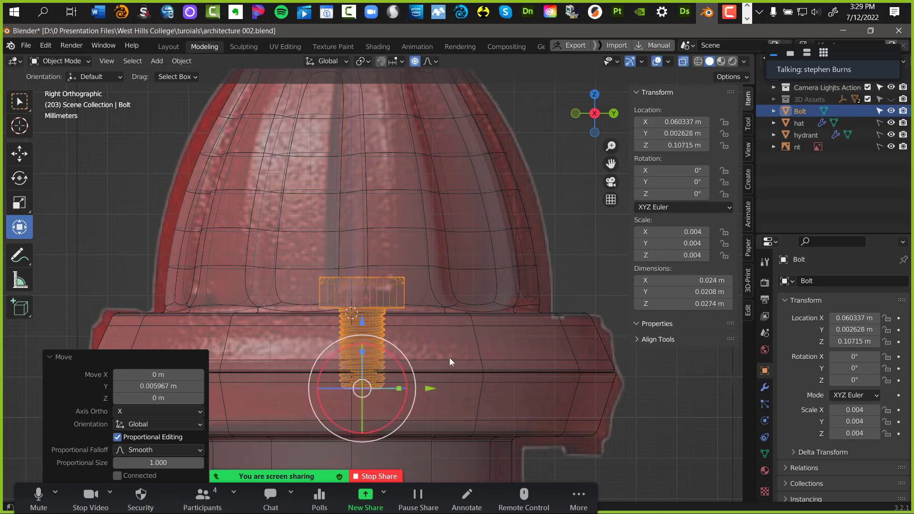
Scale the bolt uniformly by about 0.697 and raise it about 0.0056 m so its head sits on the flange
key("s")
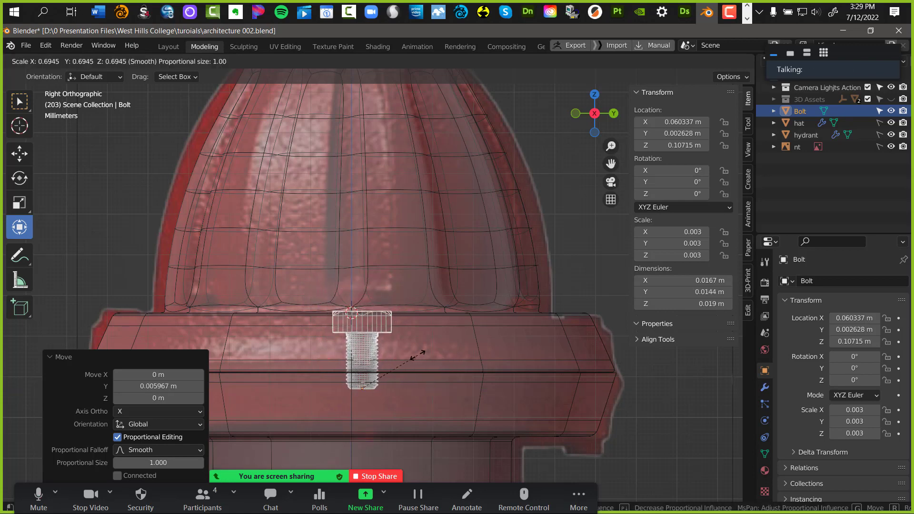
left_click(418, 355)
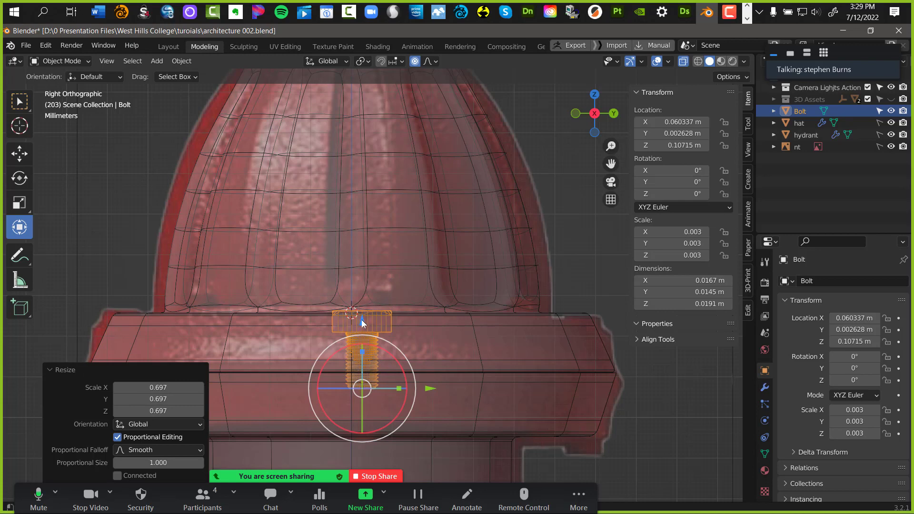
left_click_drag(361, 319, 400, 285)
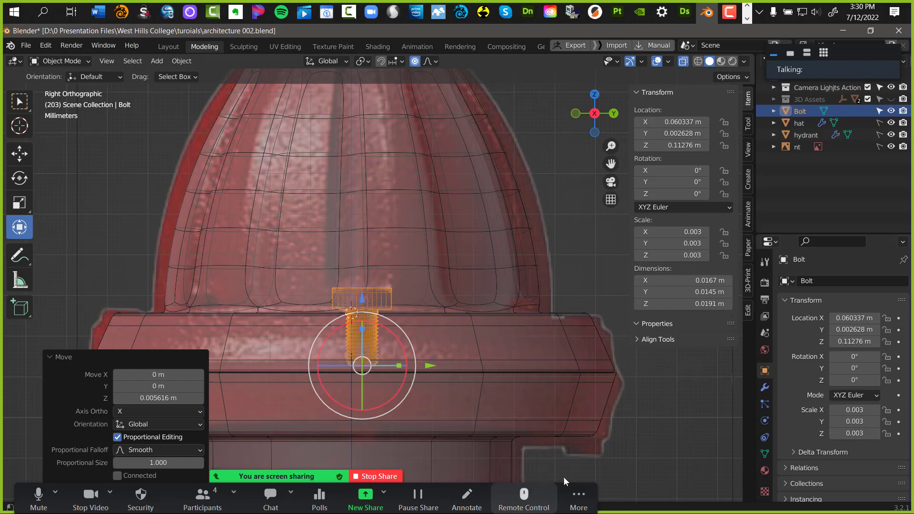
Move the bolt about 0.013 m inward along X toward the hat and turn off X-ray
middle_click_drag(503, 289, 395, 381)
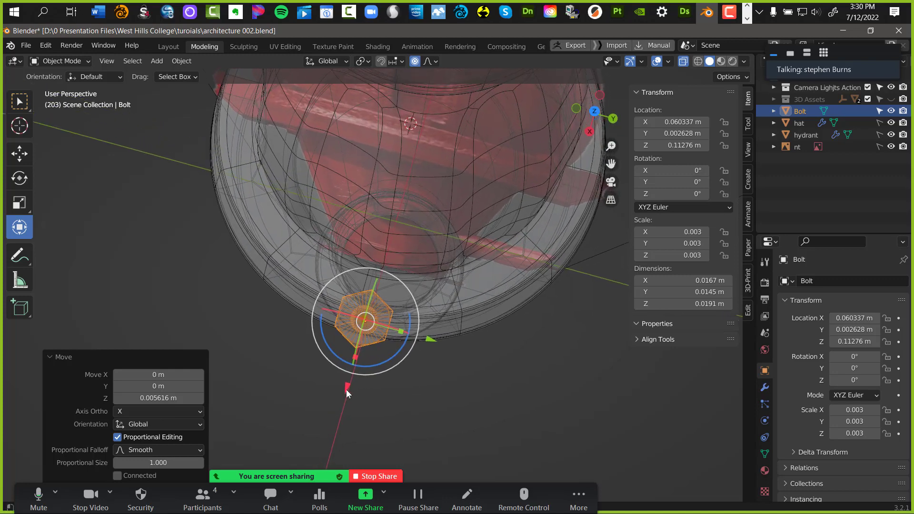
key("g")
key("x")
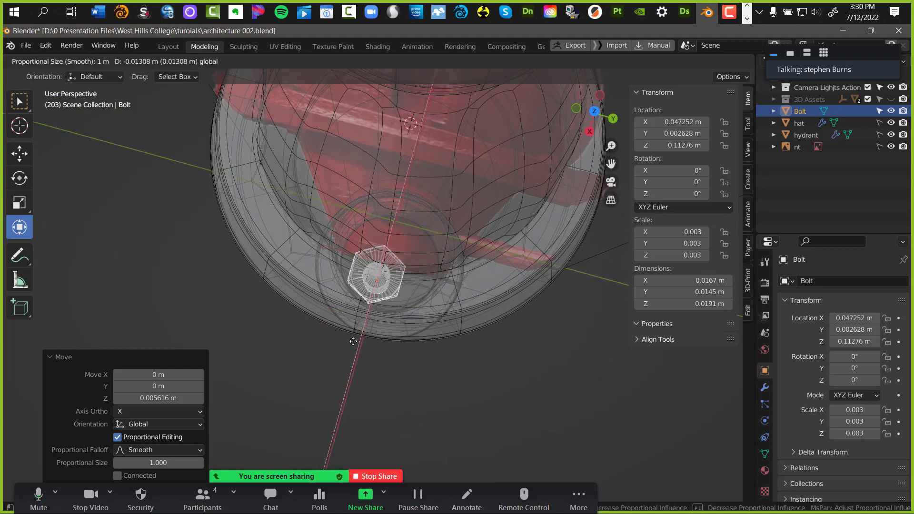
left_click(352, 344)
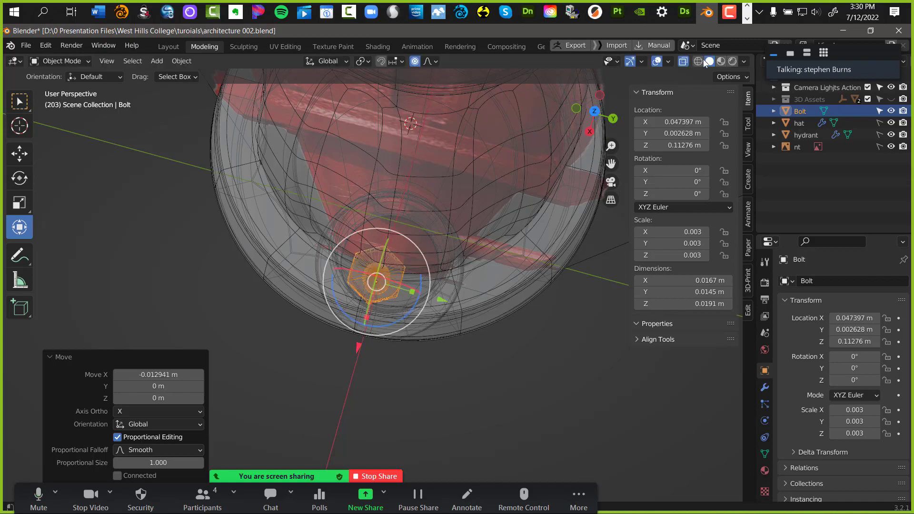
left_click(684, 62)
middle_click_drag(432, 318, 445, 294)
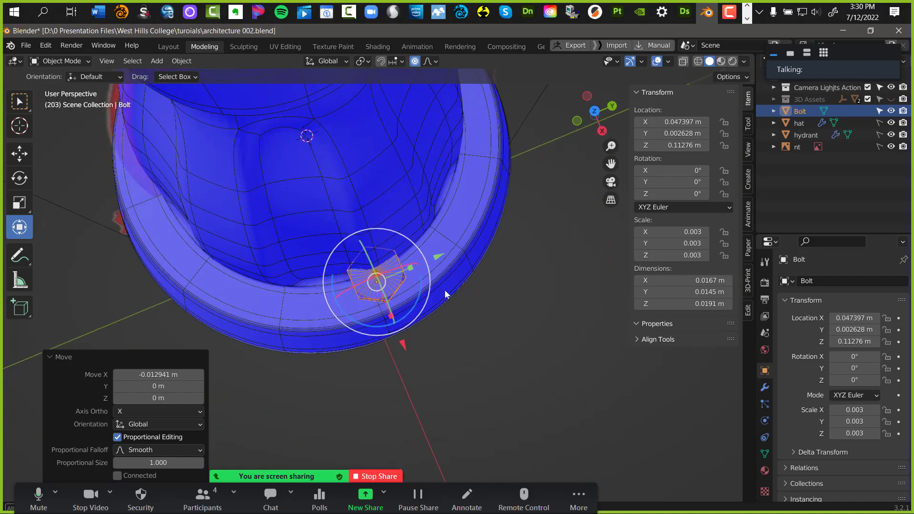
Move the bolt about 0.0148 m back along Y on the flange and rotate it 16° about Z
key("g")
key("y")
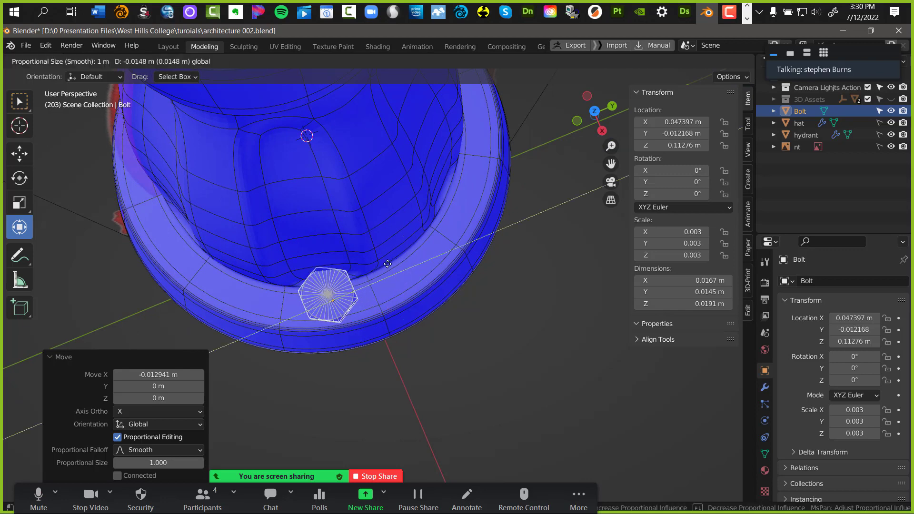
left_click(387, 269)
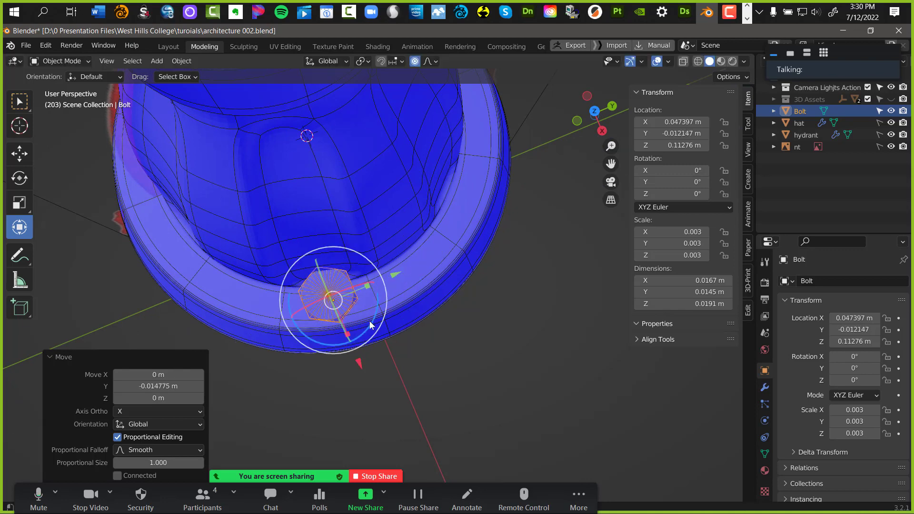
key("r")
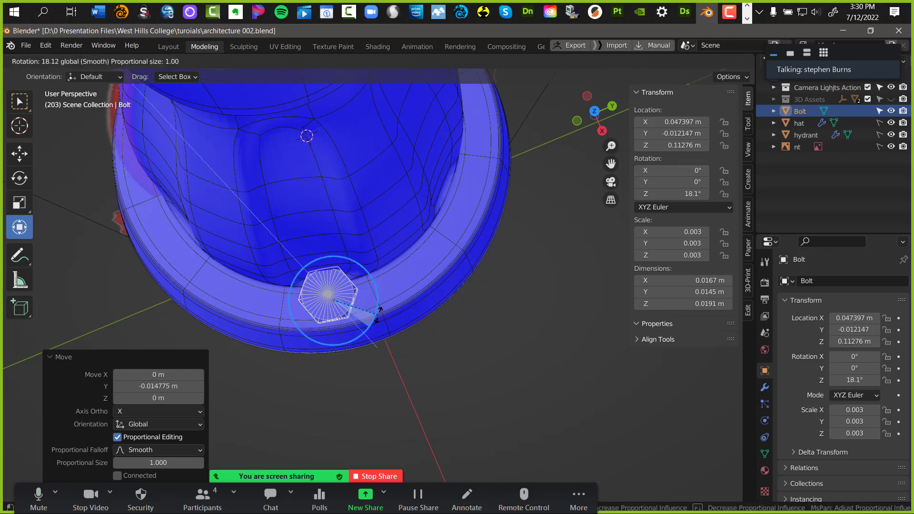
left_click(377, 311)
Scale the bolt uniformly by about 0.828, deselect it and check its fit on the flange
key("s")
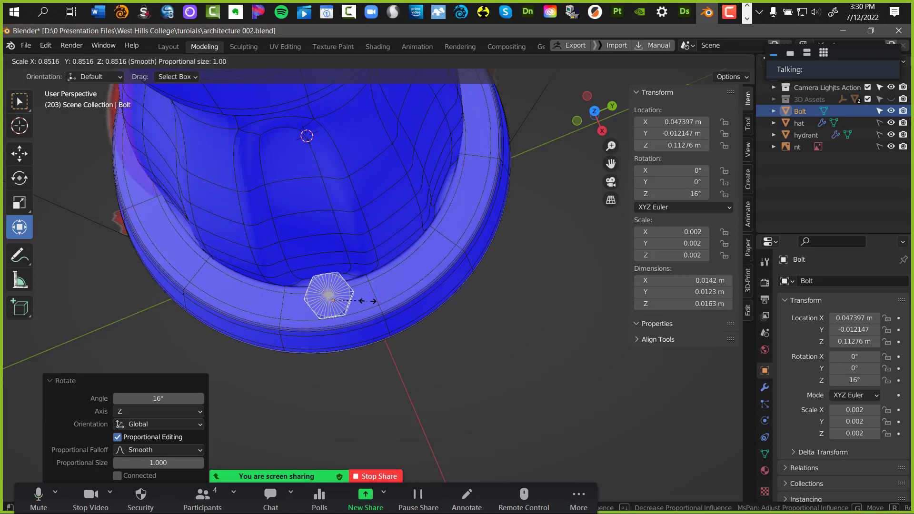
left_click(367, 301)
middle_click_drag(410, 276, 402, 181)
scroll(432, 233, "up", 3)
scroll(438, 205, "up", 1)
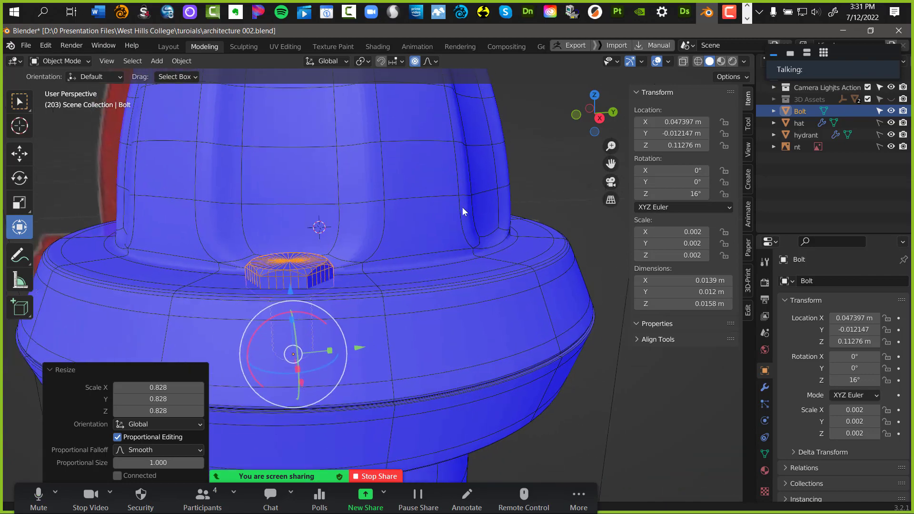
left_click(561, 206)
middle_click_drag(299, 286, 329, 367)
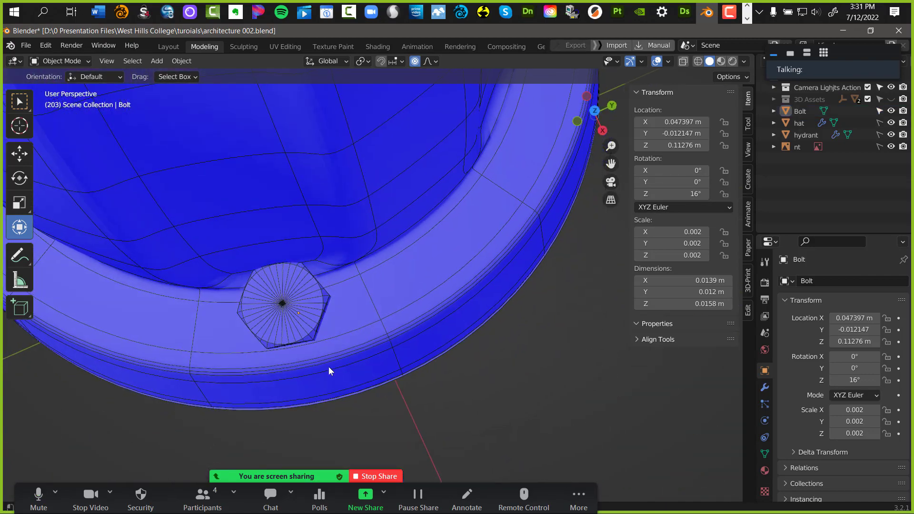
In top view, move the bolt to about X 0.0493 m, Y -0.0136 m on the flange and rotate it about 6° to 10°
left_click(286, 313)
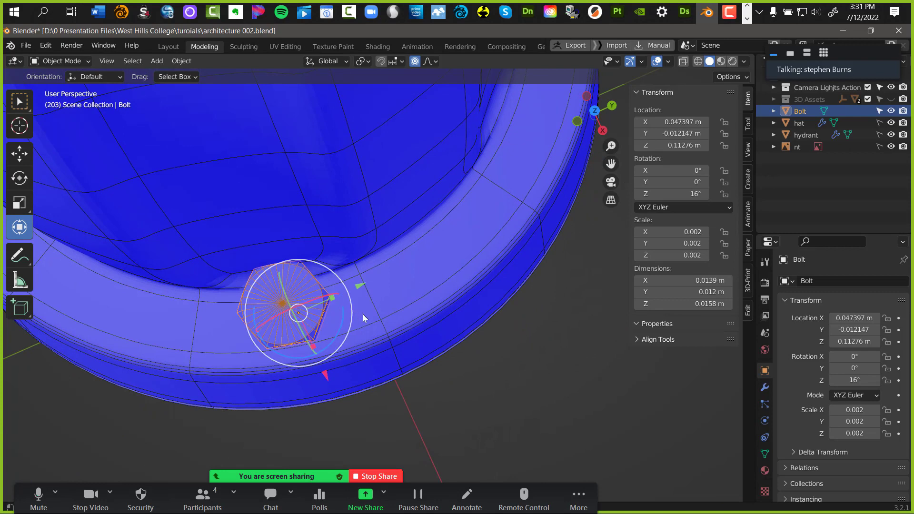
key("KP_7")
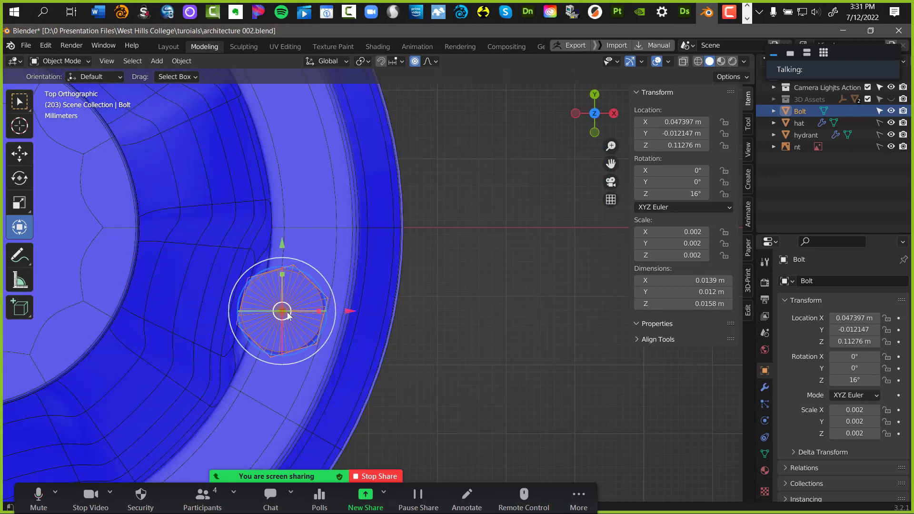
left_click_drag(286, 312, 298, 322)
left_click_drag(335, 286, 340, 291)
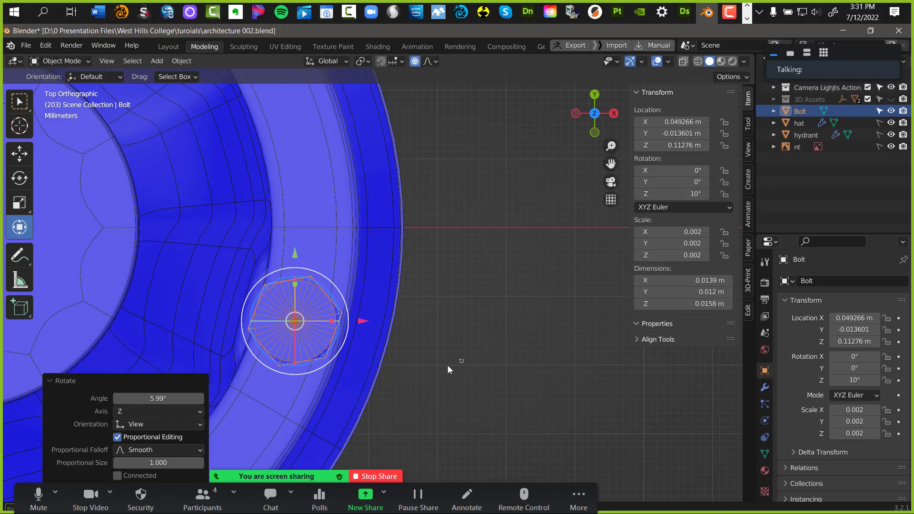
Set the bolt's origin to the 3D cursor at the centre of the hat
middle_click_drag(448, 365, 159, 246)
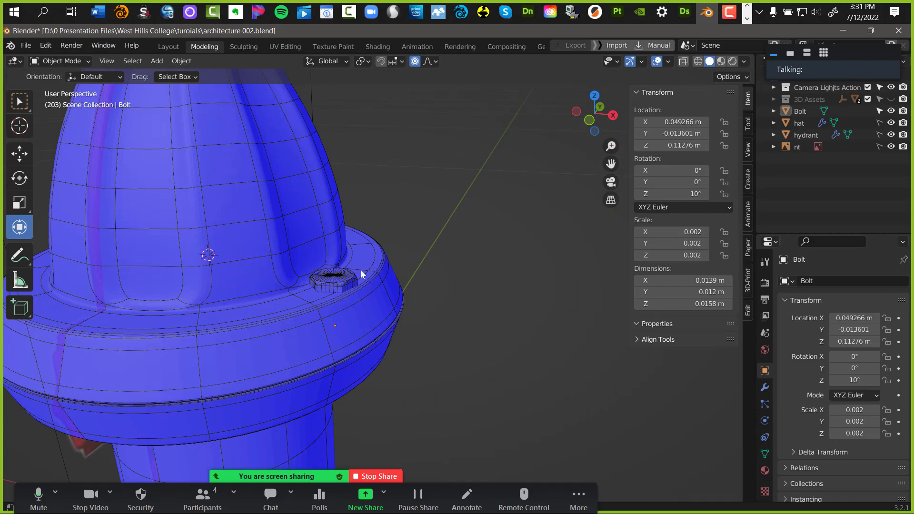
middle_click_drag(361, 270, 455, 227)
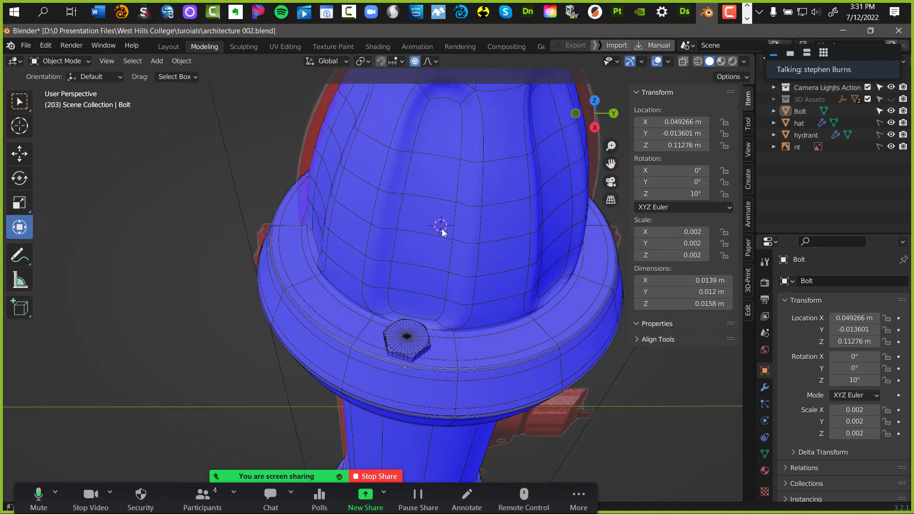
left_click(411, 331)
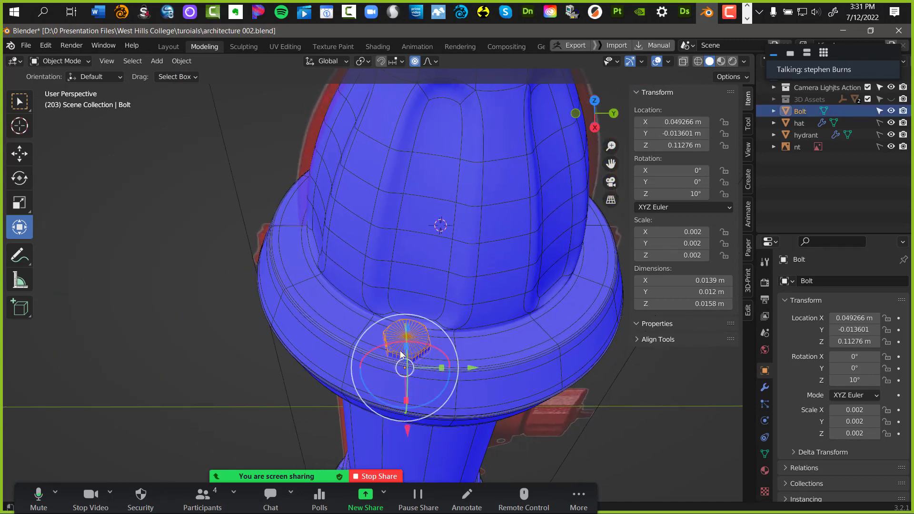
middle_click_drag(435, 416, 289, 292)
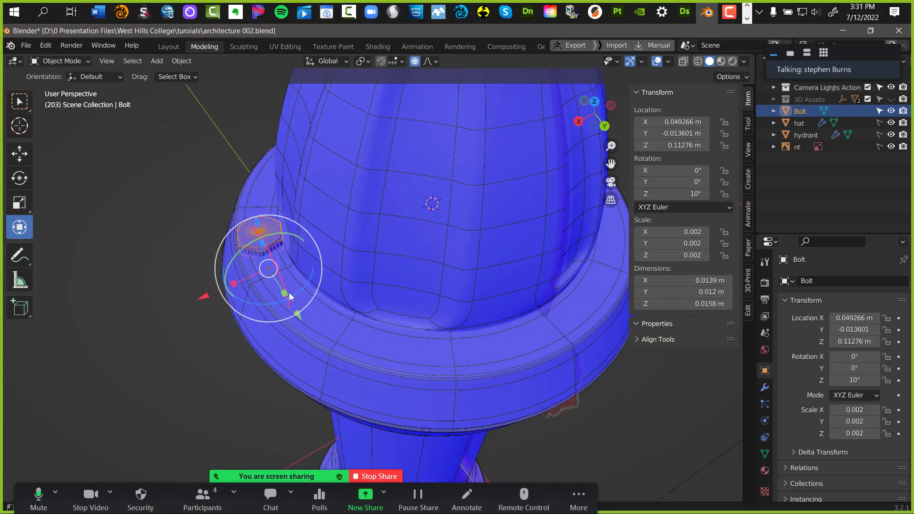
middle_click_drag(269, 256, 433, 209)
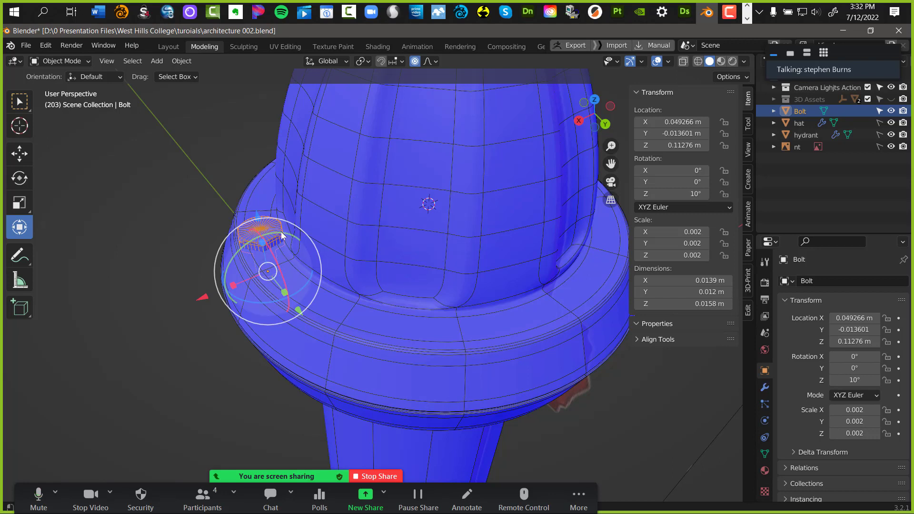
right_click(262, 233)
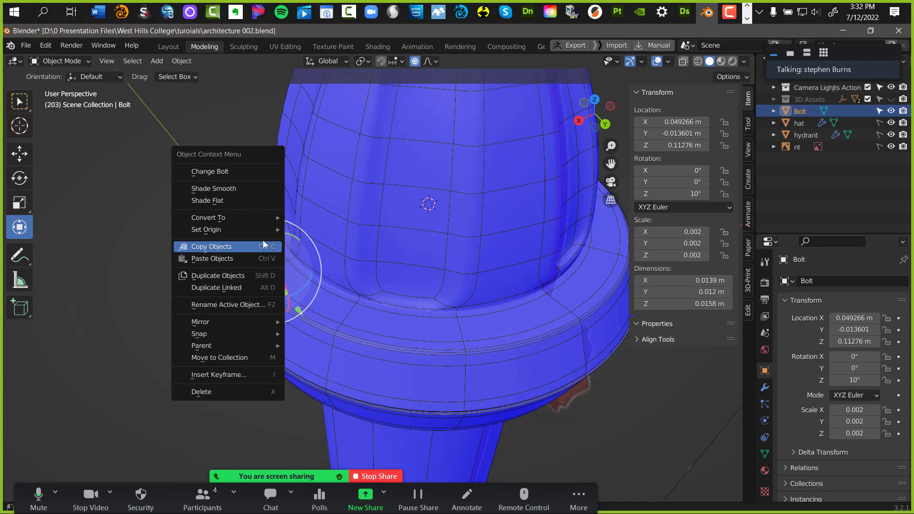
mouse_move(229, 232)
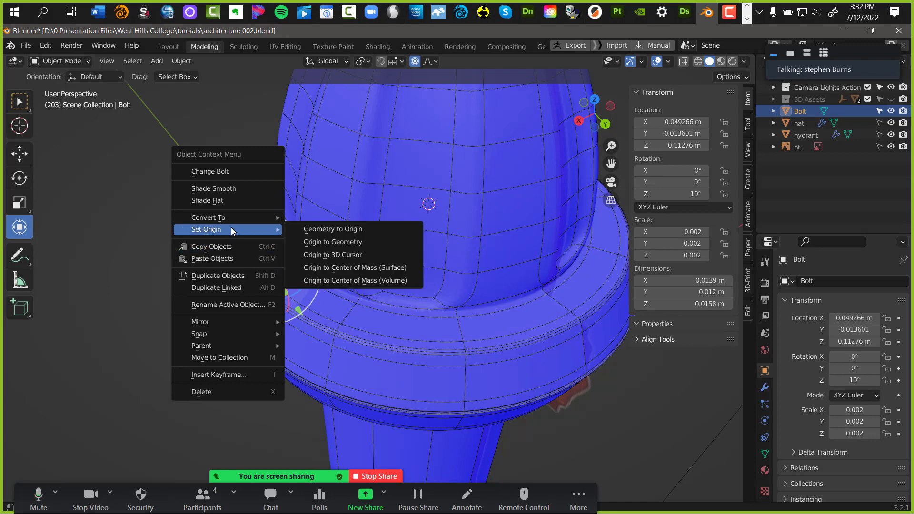
left_click(348, 256)
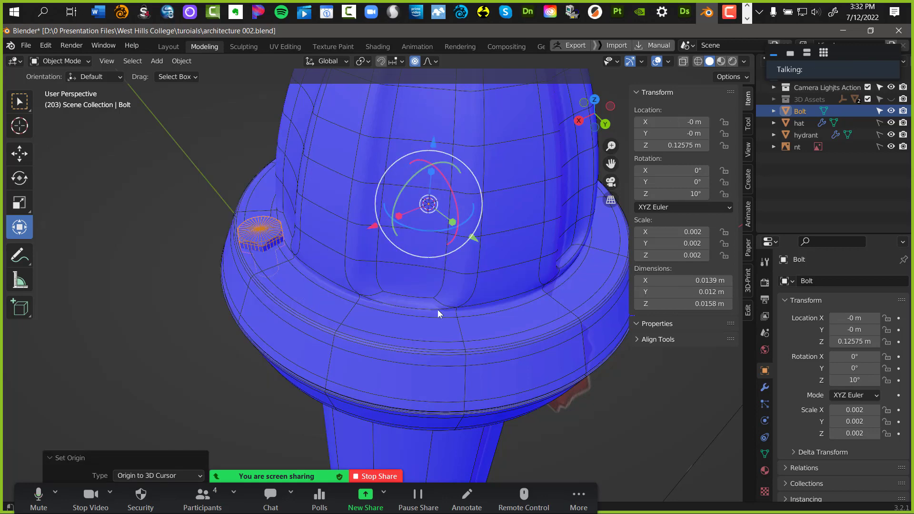
Try rotating the bolt around its new central origin and undo the rotation
middle_click_drag(471, 242, 416, 246)
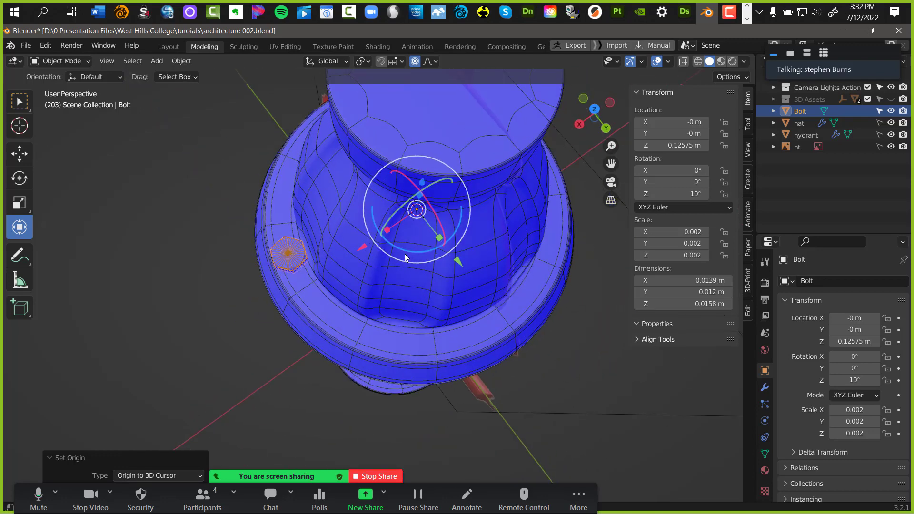
left_click_drag(404, 248, 419, 262)
key("ctrl+z")
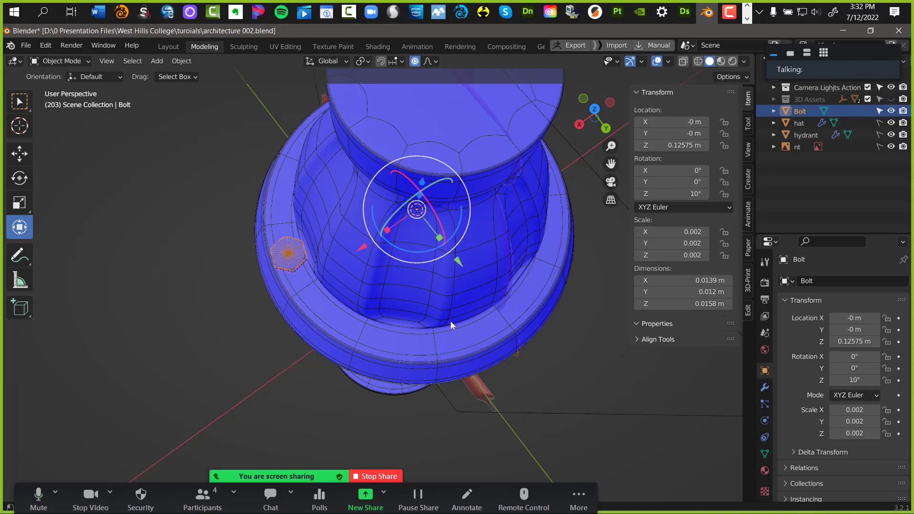
middle_click_drag(451, 321, 428, 261)
middle_click_drag(367, 250, 422, 321)
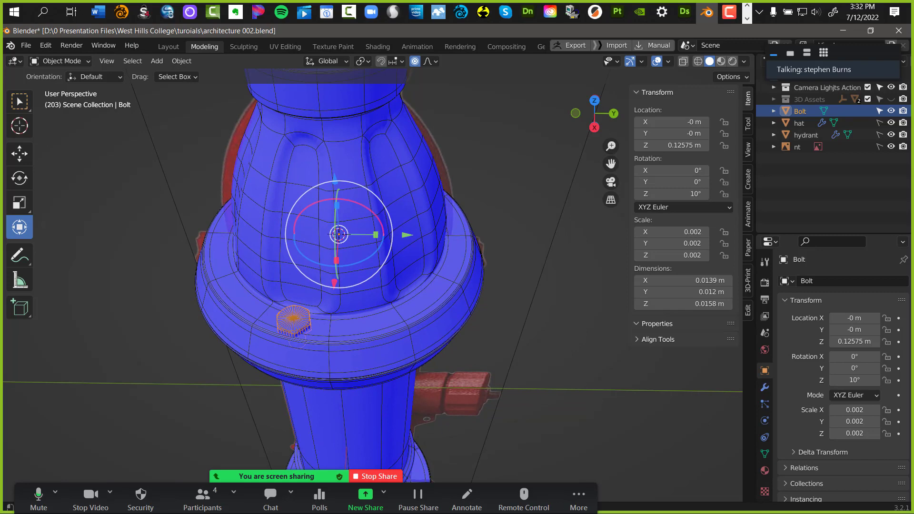
Add an Array modifier to the bolt with a count of 6
left_click(764, 387)
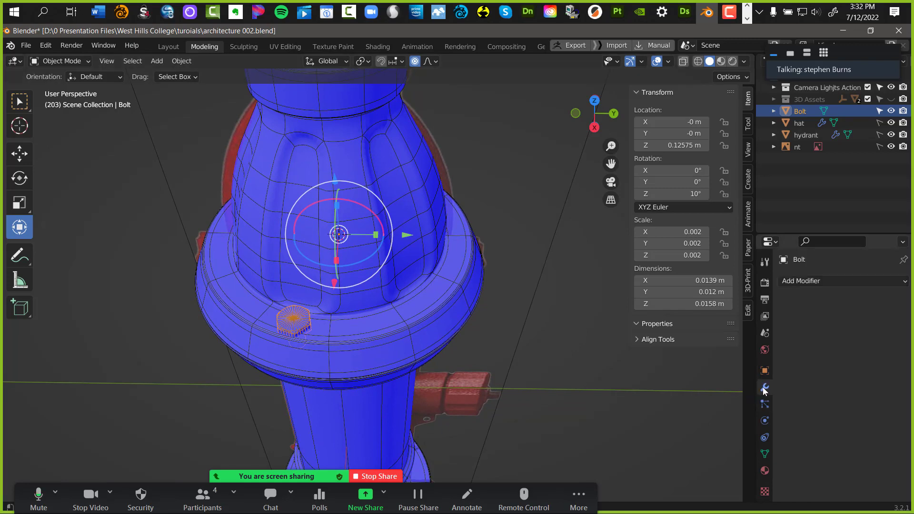
left_click(796, 279)
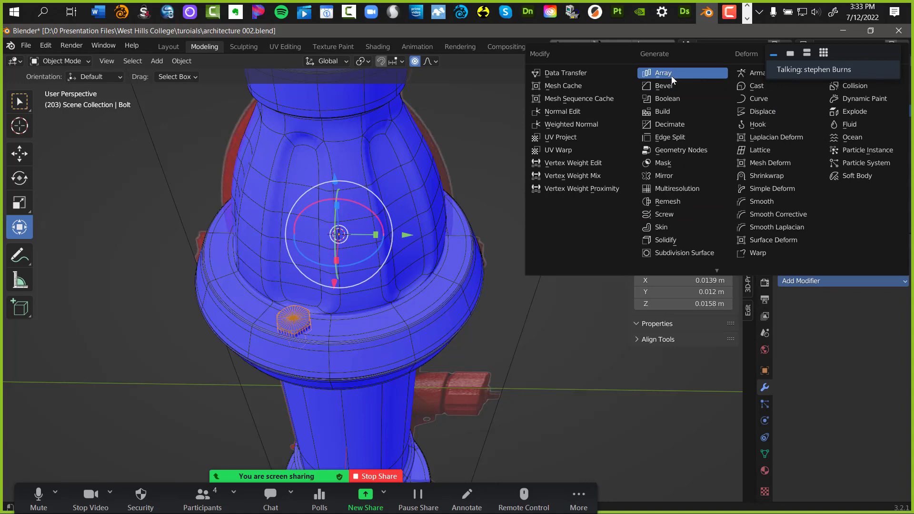
left_click(669, 74)
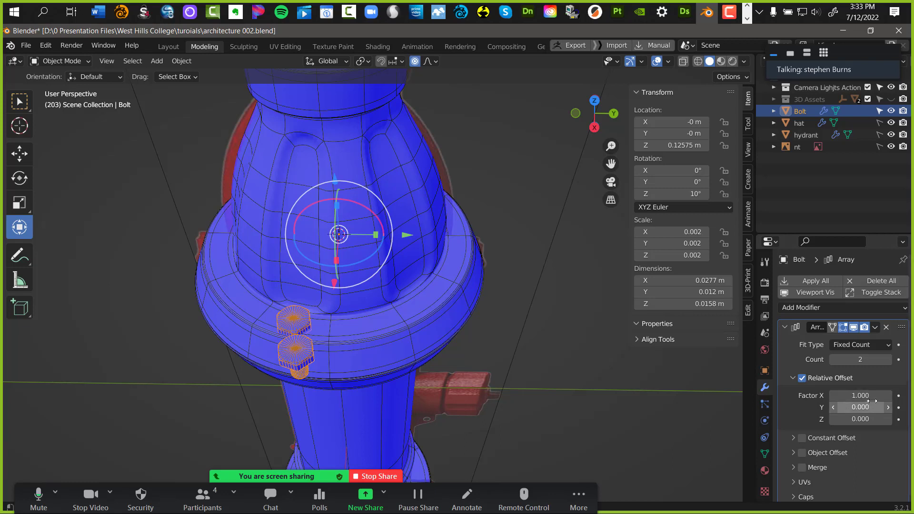
left_click(888, 360)
left_click(888, 360)
left_click(888, 360)
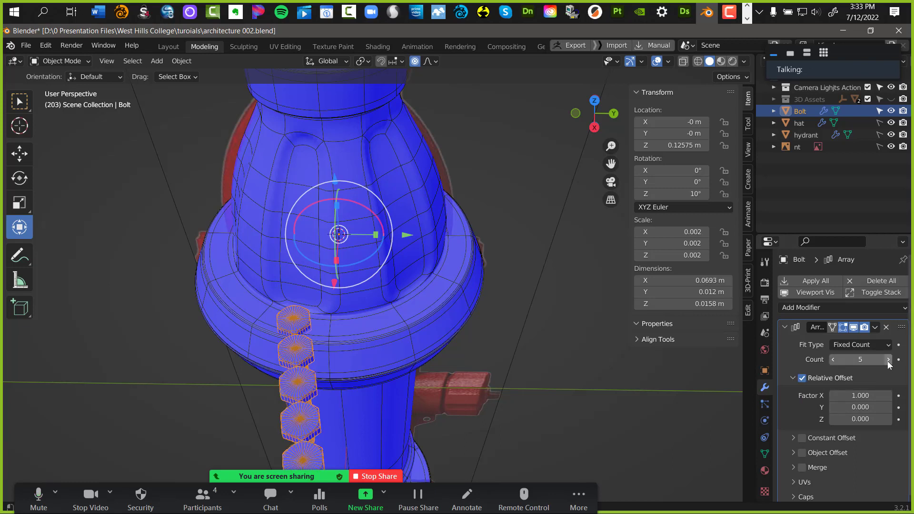
left_click(888, 360)
middle_click_drag(478, 356, 341, 318)
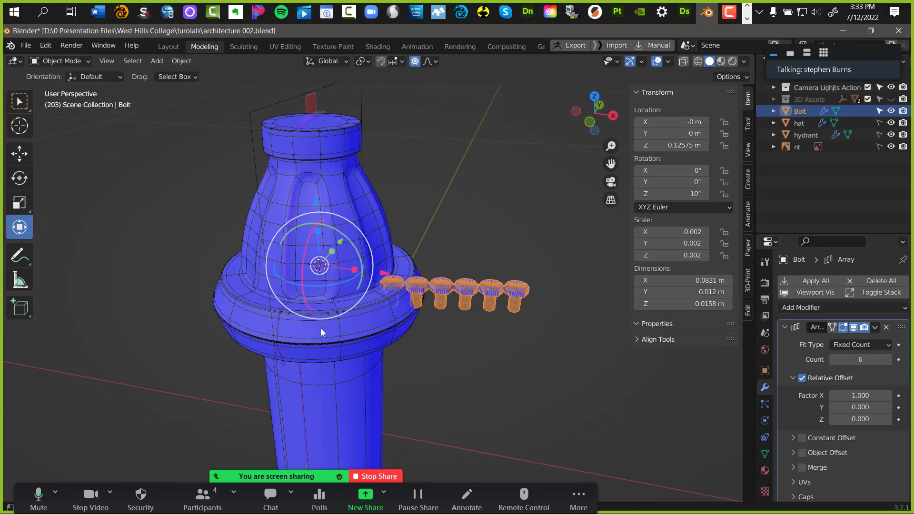
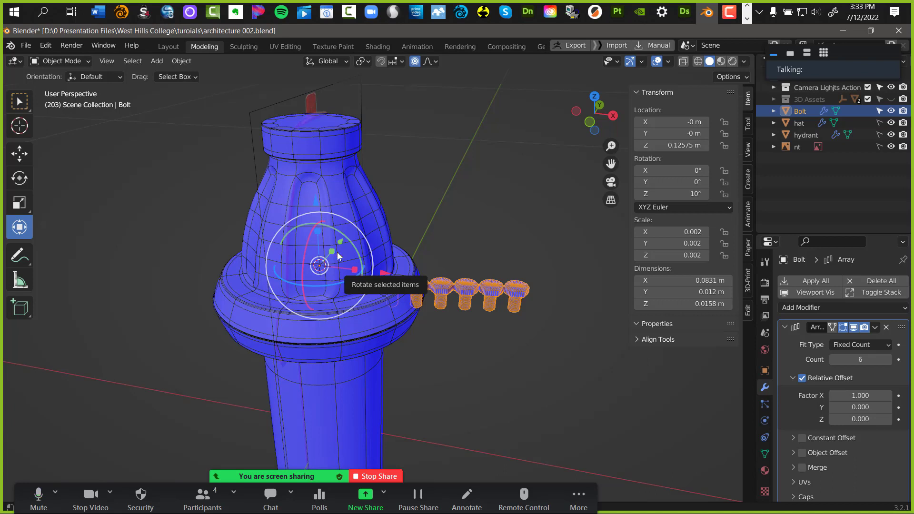
Add an Arrows empty at the 3D cursor in the centre of the hat
key("shift+a")
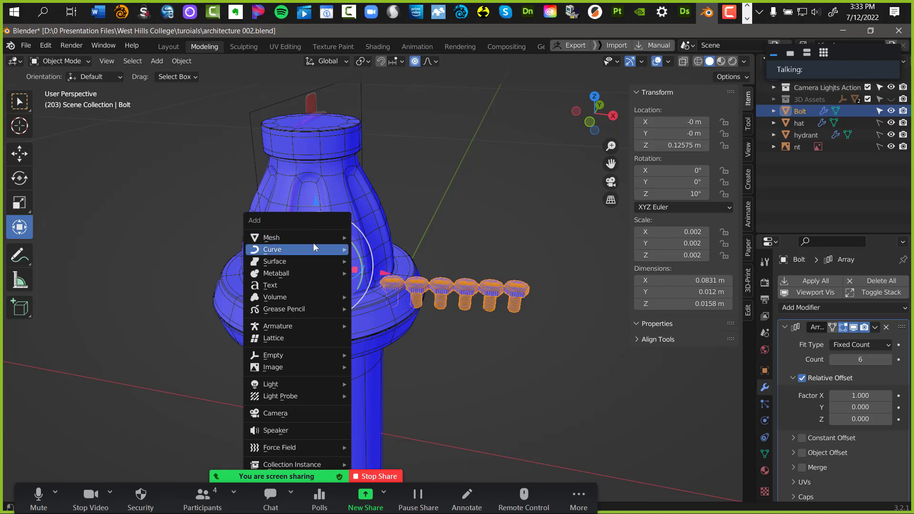
mouse_move(313, 243)
mouse_move(281, 357)
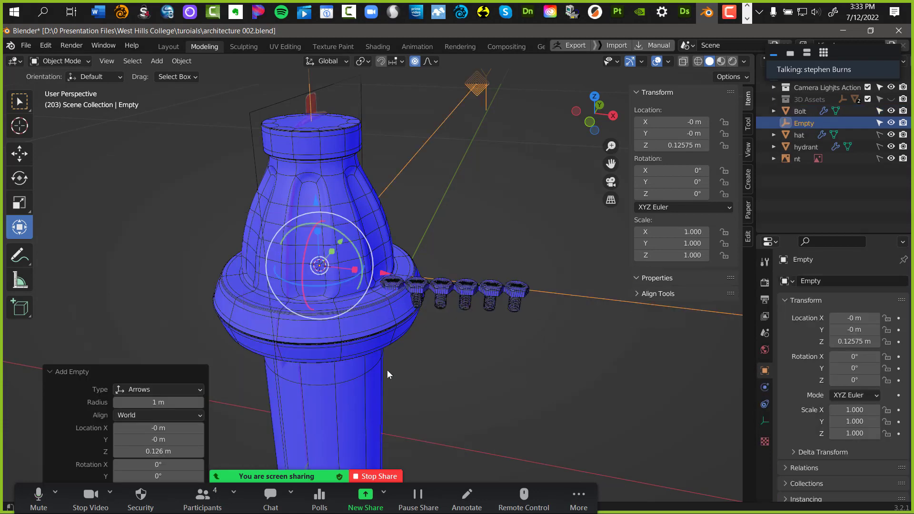
left_click(387, 369)
scroll(509, 322, "down", 6)
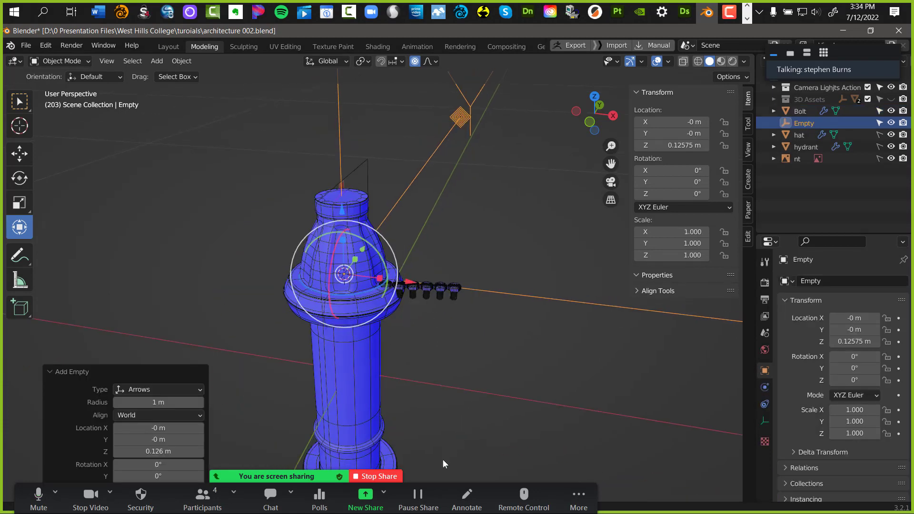
middle_click_drag(441, 370, 371, 260)
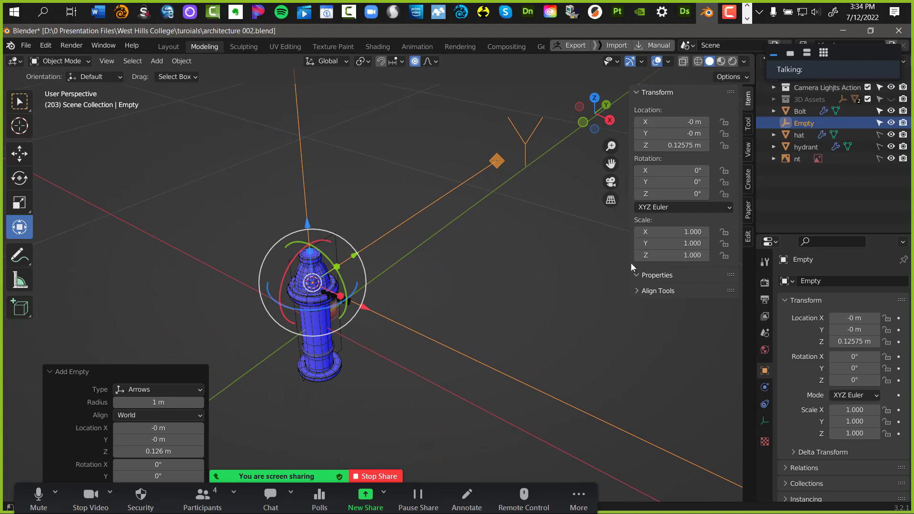
Rename the new empty as Empty Bolts
double_click(811, 125)
left_click(823, 122)
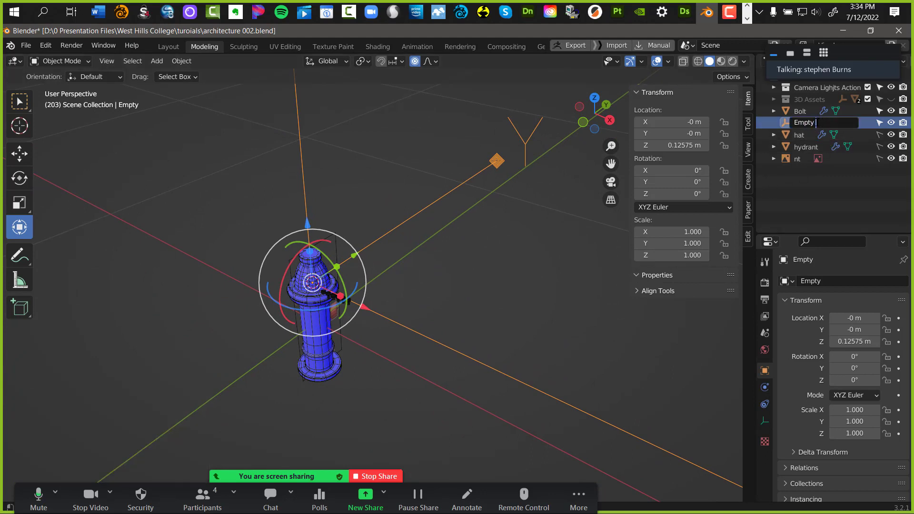
type("Bolts")
key("Return")
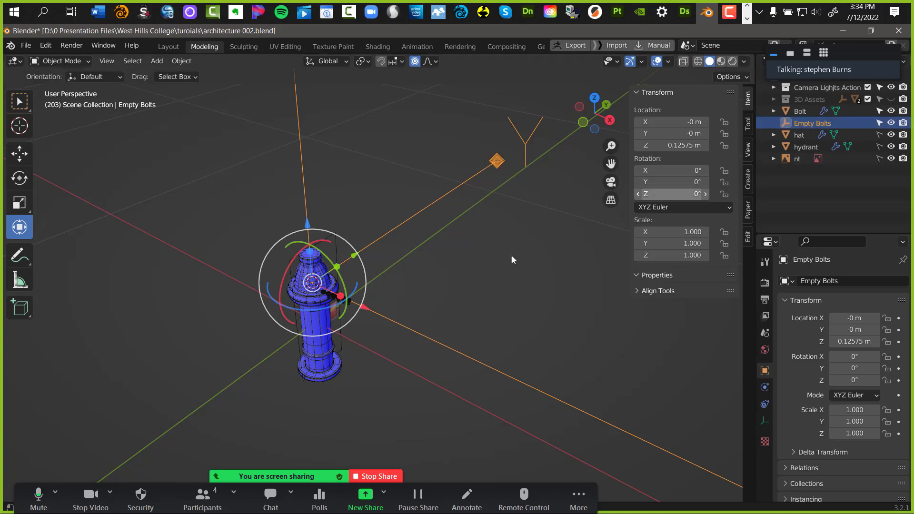
scroll(456, 241, "up", 8)
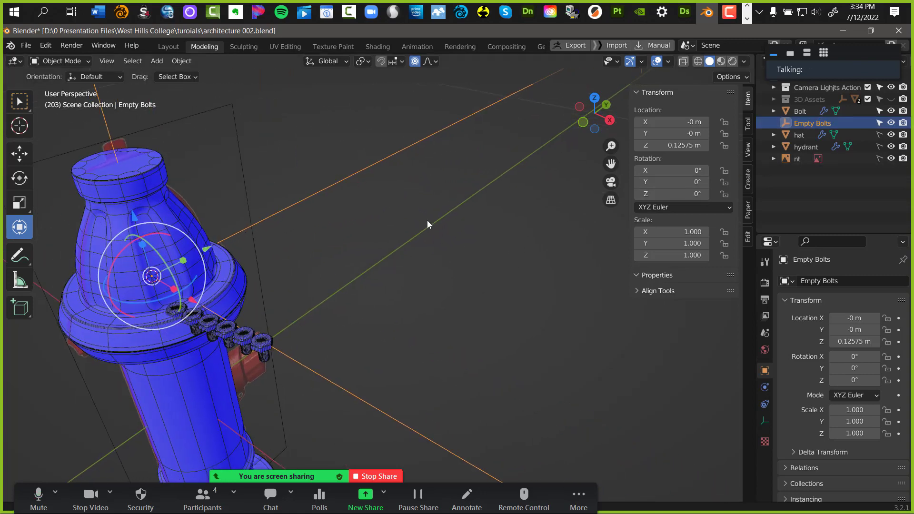
middle_click_drag(340, 213, 316, 318)
scroll(316, 319, "up", 3)
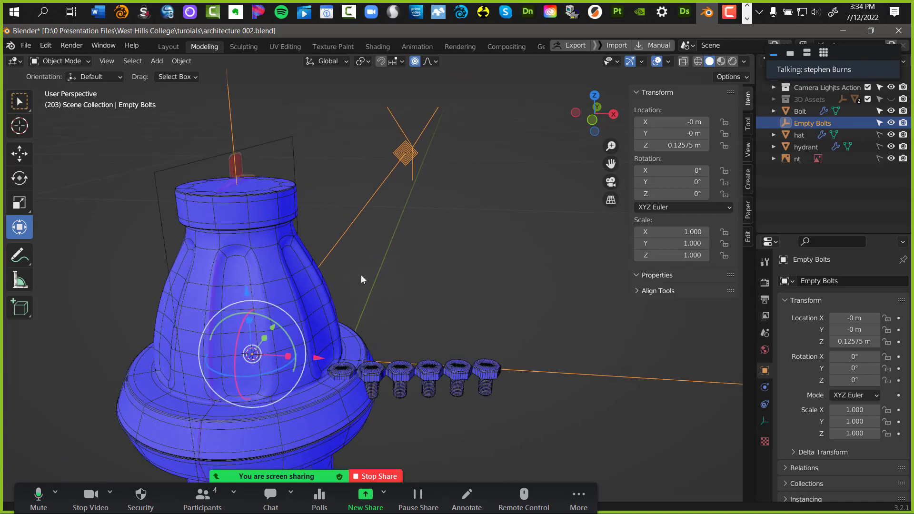
middle_click_drag(318, 370, 361, 244, "shift")
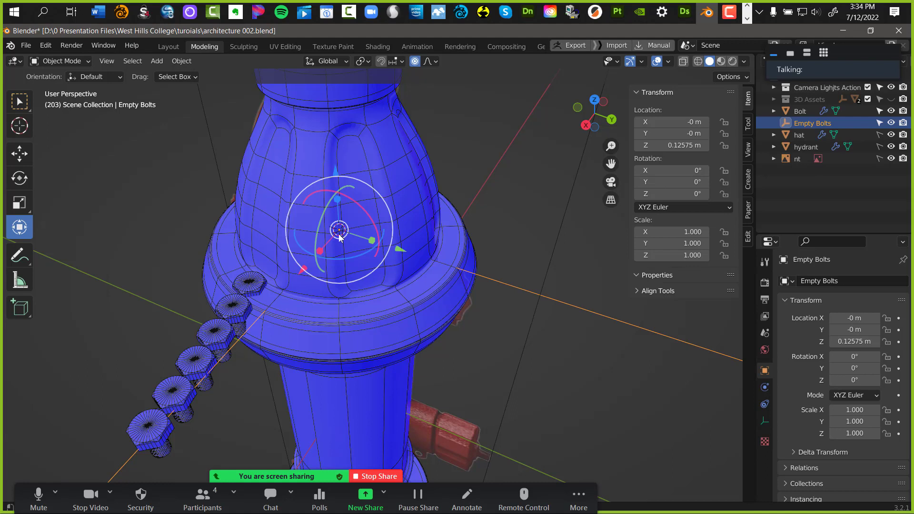
Replace the Relative Offset in the bolt's Array modifier with an Object Offset that uses Empty Bolts
left_click(792, 281)
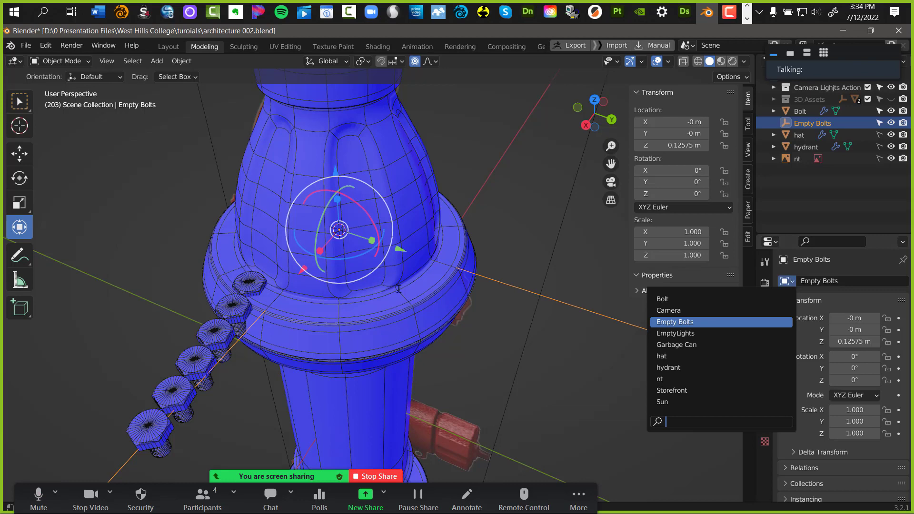
left_click(247, 290)
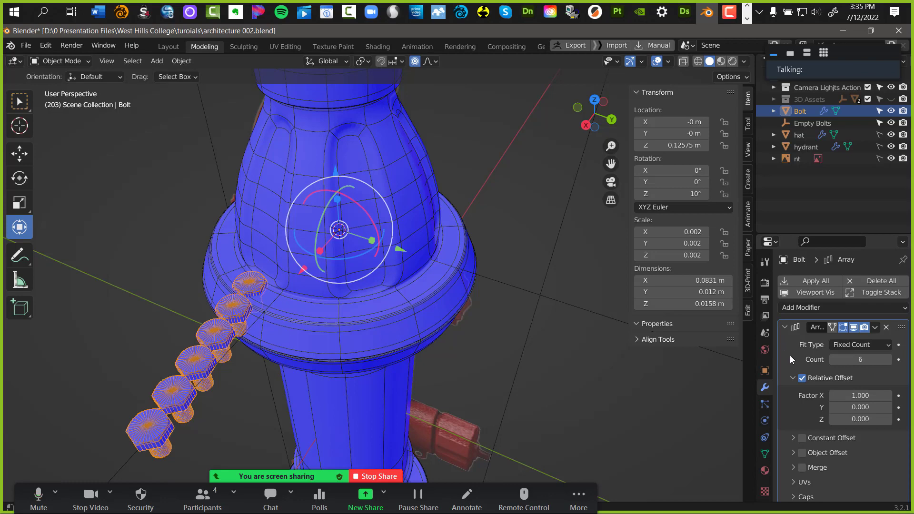
left_click(802, 378)
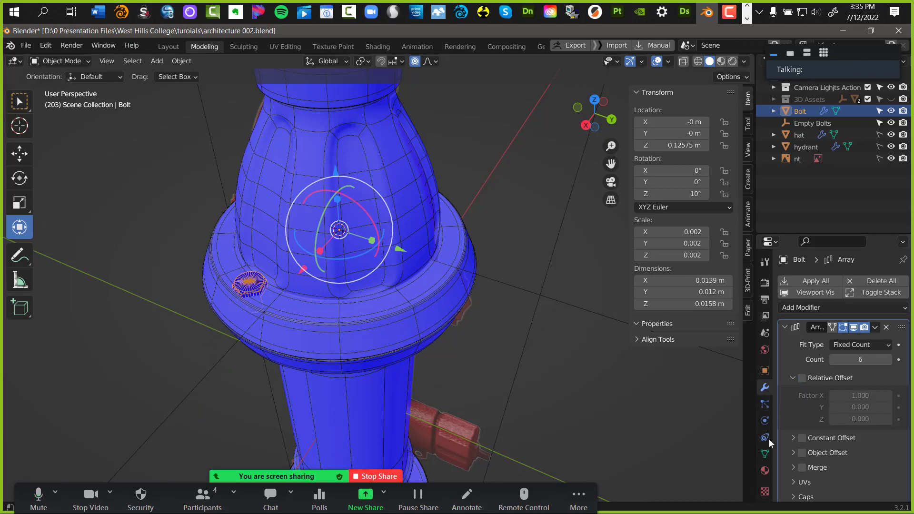
left_click(794, 378)
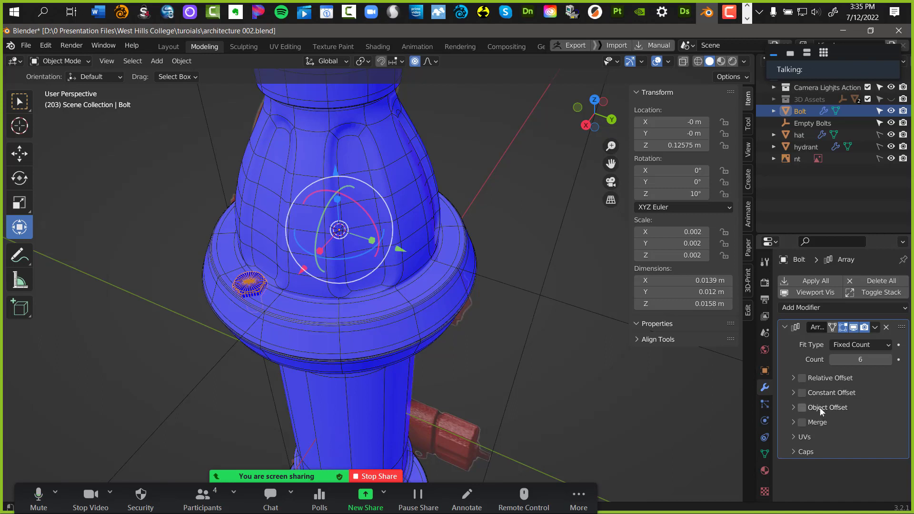
left_click(792, 408)
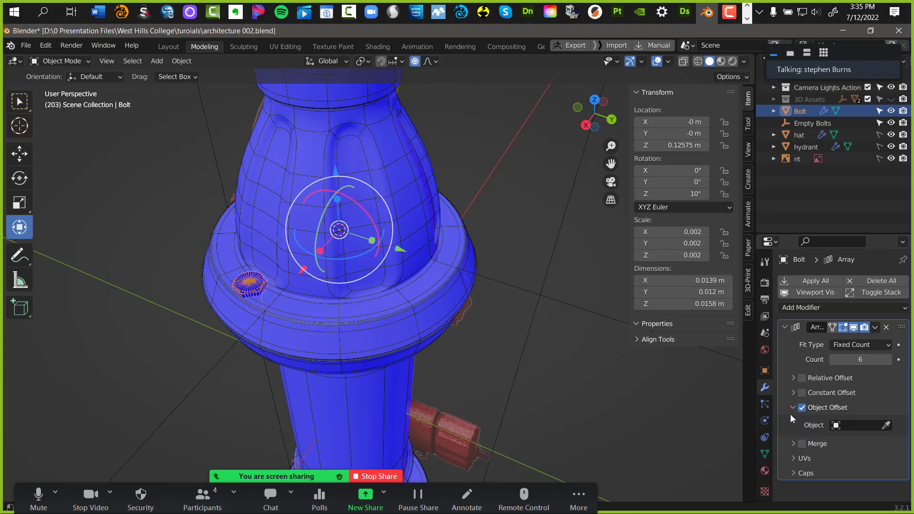
left_click(835, 425)
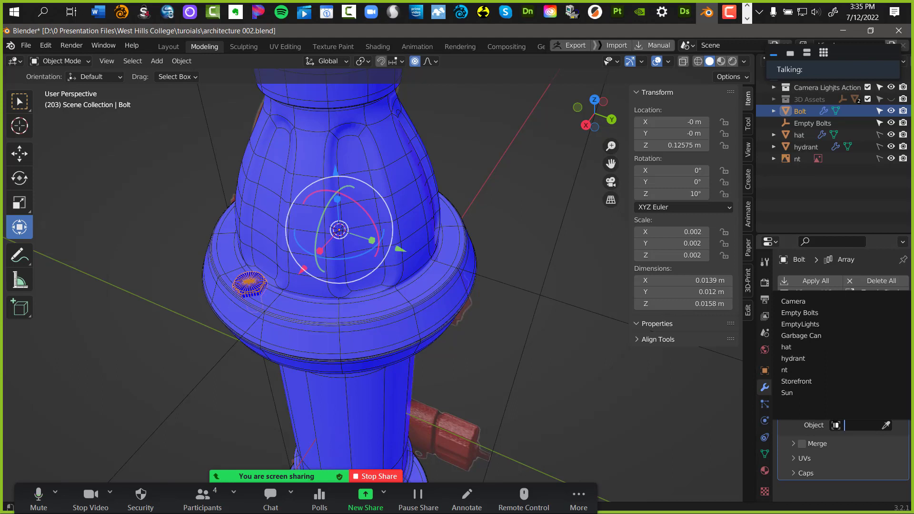
left_click(804, 312)
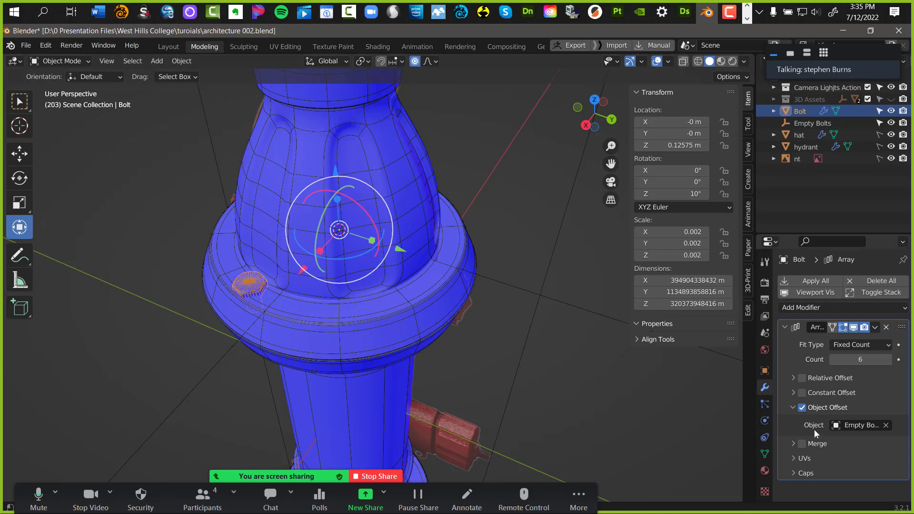
Try rotating Empty Bolts 10.8° around the Z axis and undo the rotation
left_click(764, 372)
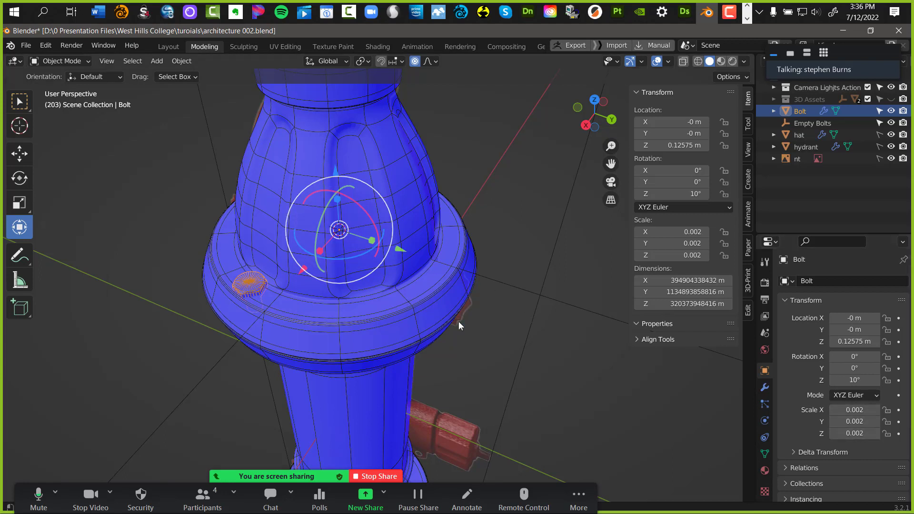
left_click(819, 121)
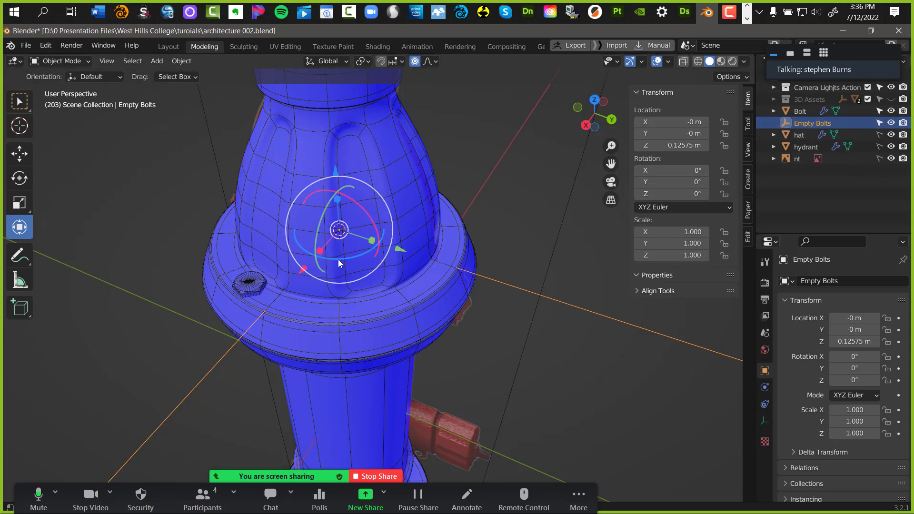
mouse_move(337, 259)
left_mouse_down()
mouse_move(315, 272)
mouse_move(350, 305)
mouse_move(341, 309)
mouse_move(352, 304)
mouse_move(341, 285)
mouse_move(363, 289)
mouse_move(367, 302)
mouse_move(357, 297)
left_mouse_up()
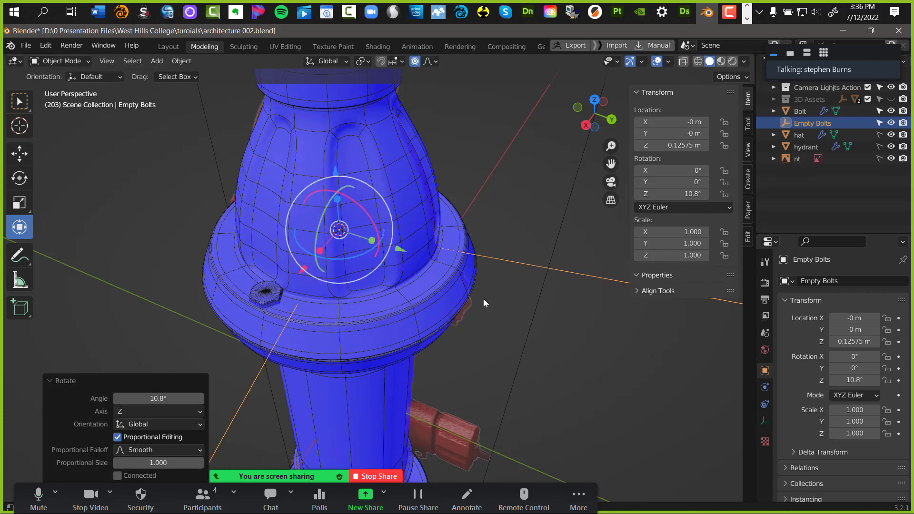
key("ctrl+z")
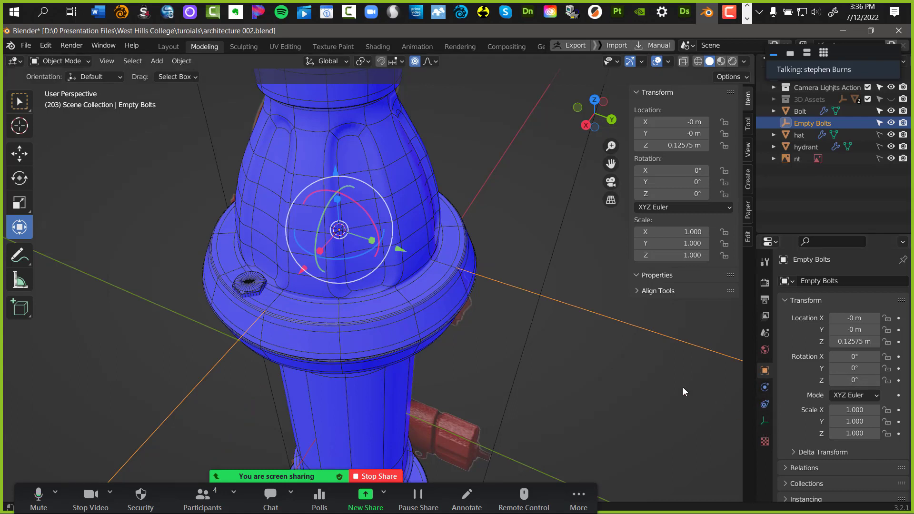
Try changing the bolt's own Z rotation to 13.2° and undo the change
left_click(255, 286)
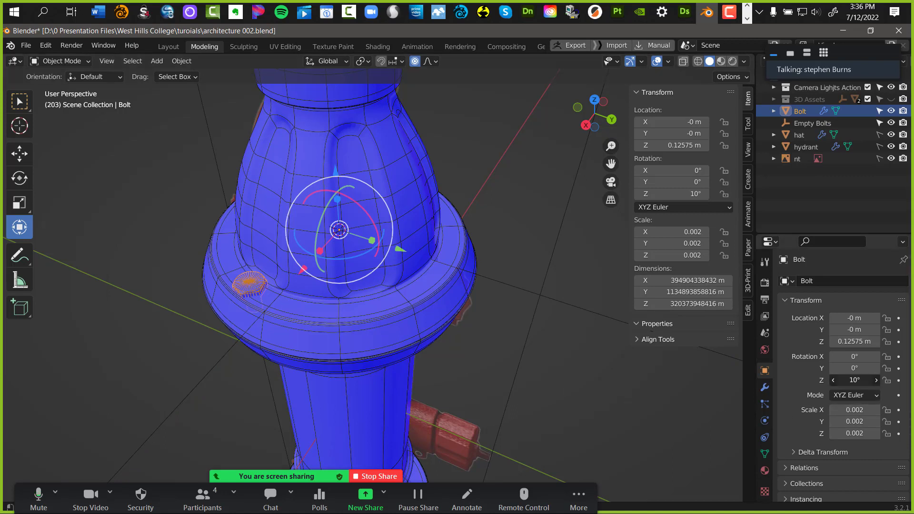
left_click_drag(856, 380, 875, 380)
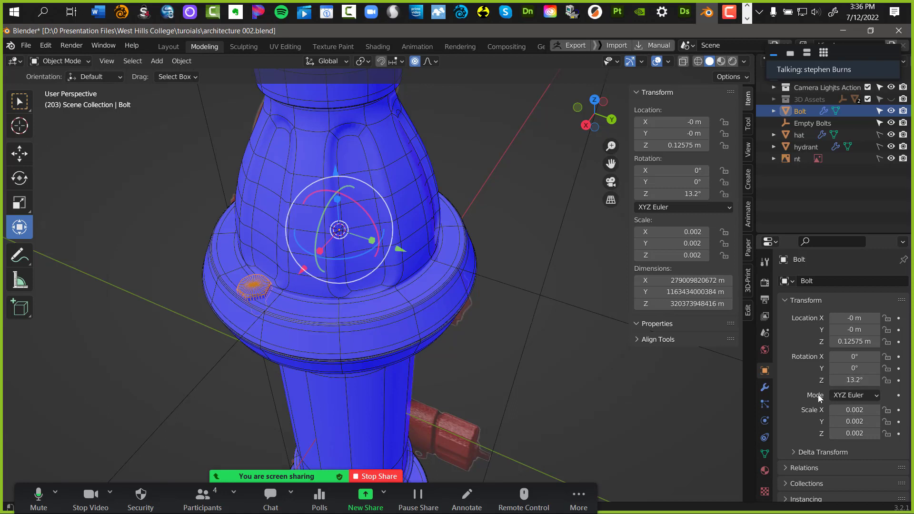
key("ctrl+z")
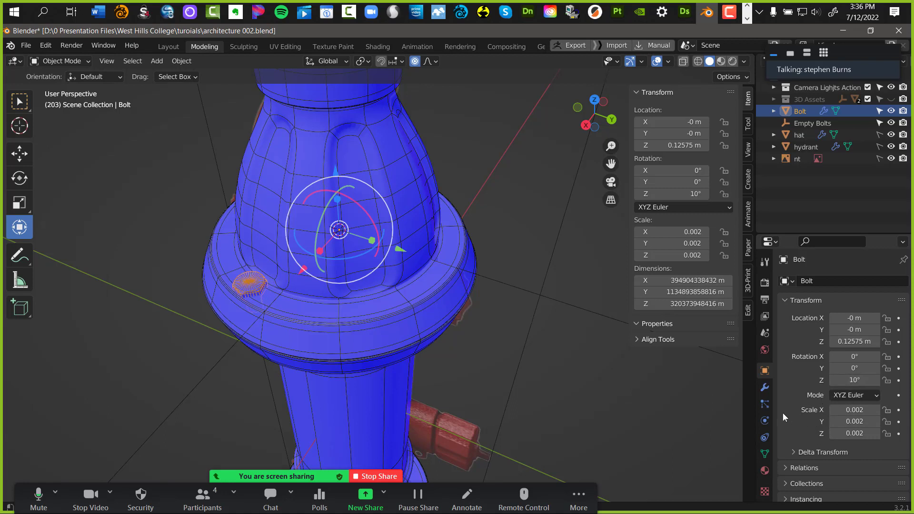
Check the bolt's Array offset object, and rotate Empty Bolts 10° around the Z axis
left_click(764, 387)
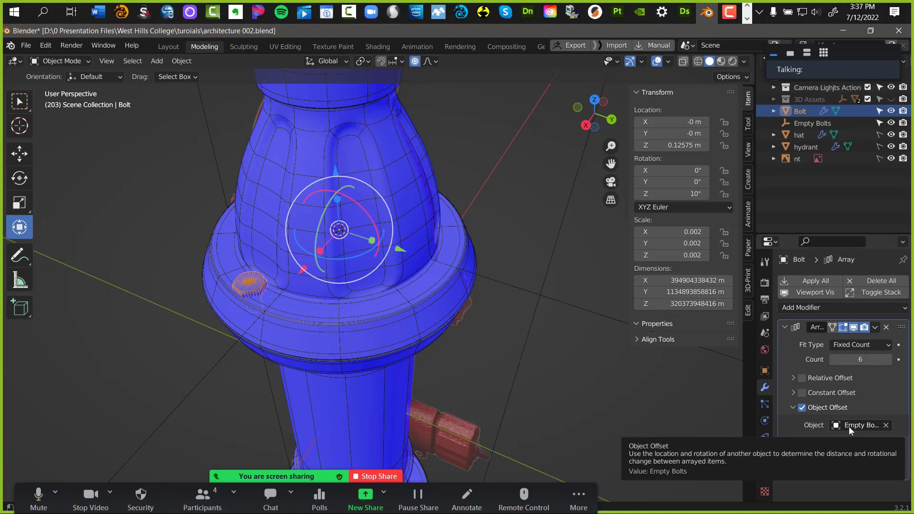
left_click(806, 122)
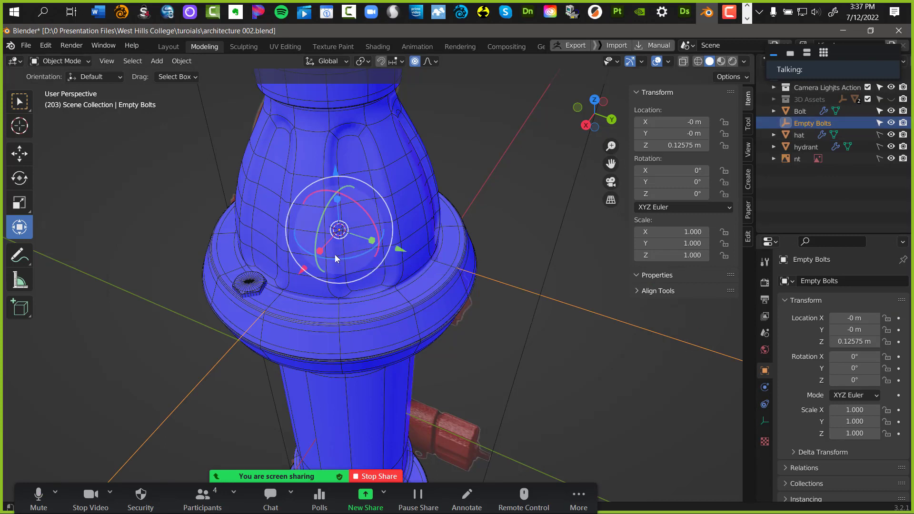
mouse_move(333, 256)
left_mouse_down()
mouse_move(318, 261)
mouse_move(347, 262)
left_mouse_up()
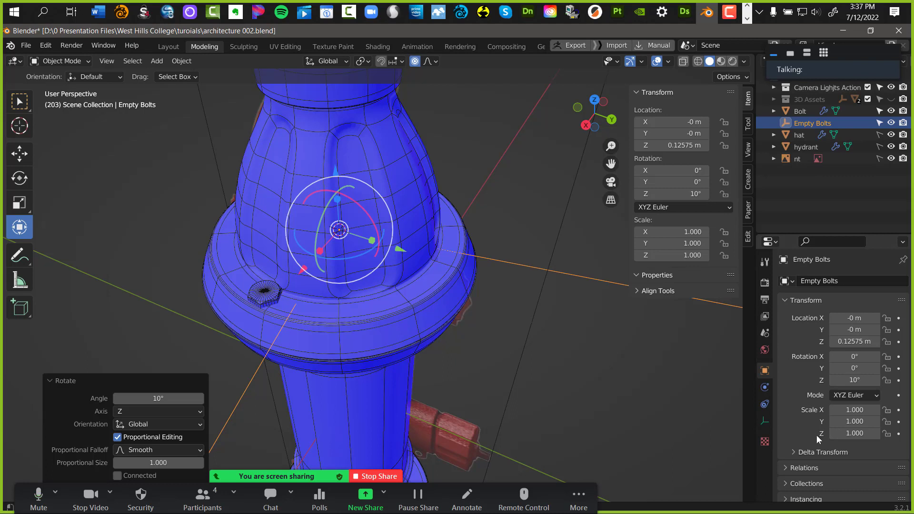
Save the scene as a new file named architecture 002c.blend
left_click(26, 46)
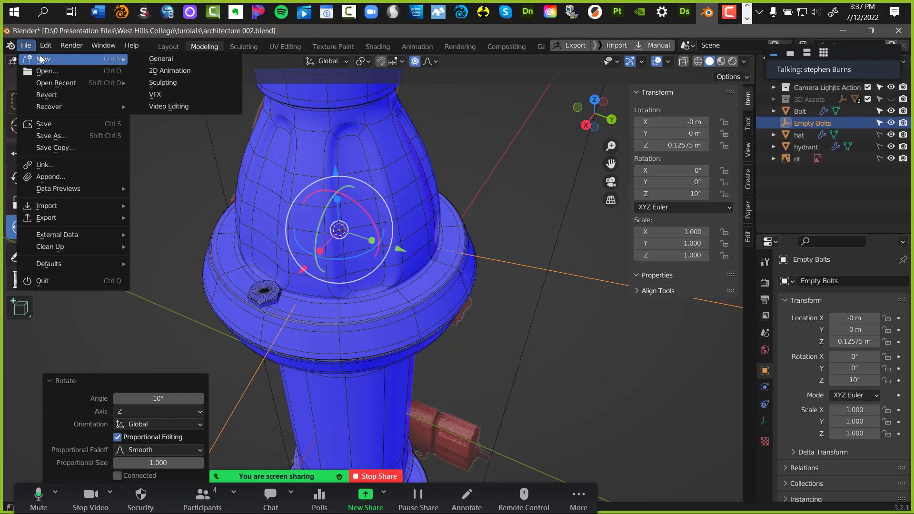
left_click(49, 137)
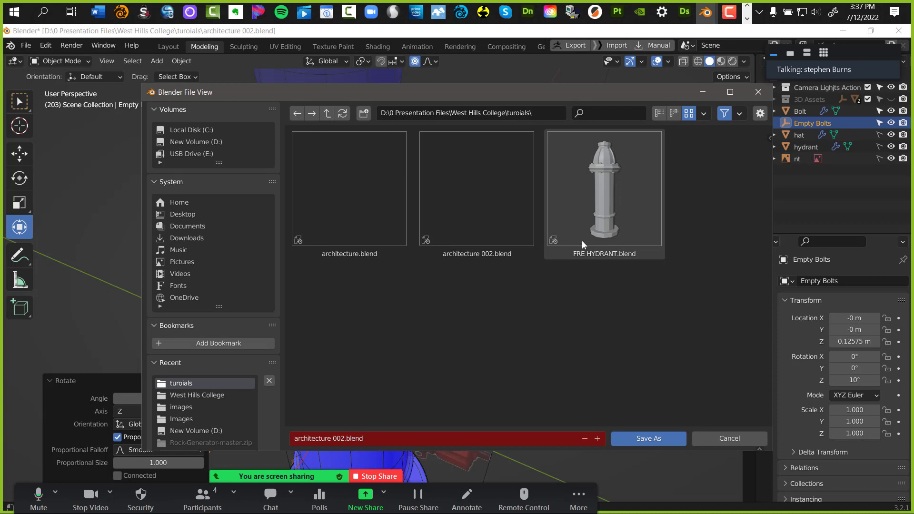
left_click(344, 438)
left_click(341, 438)
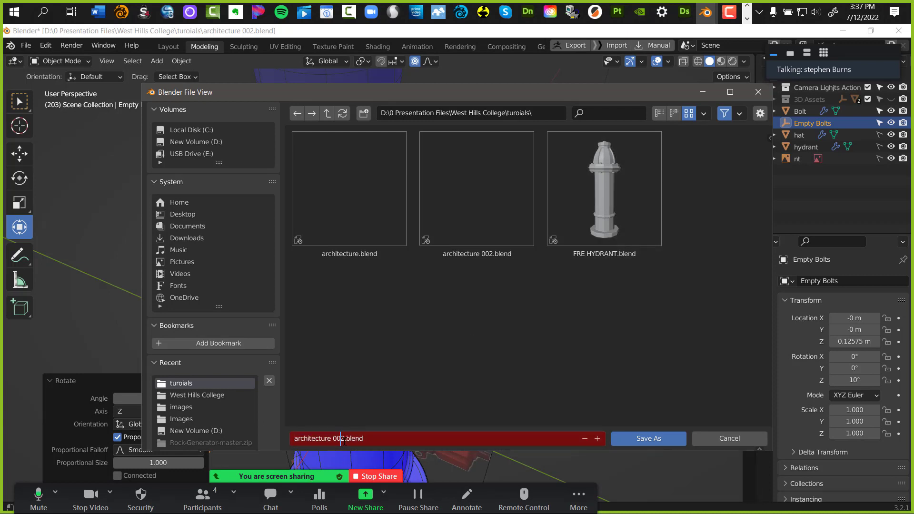
type("c")
left_click(646, 443)
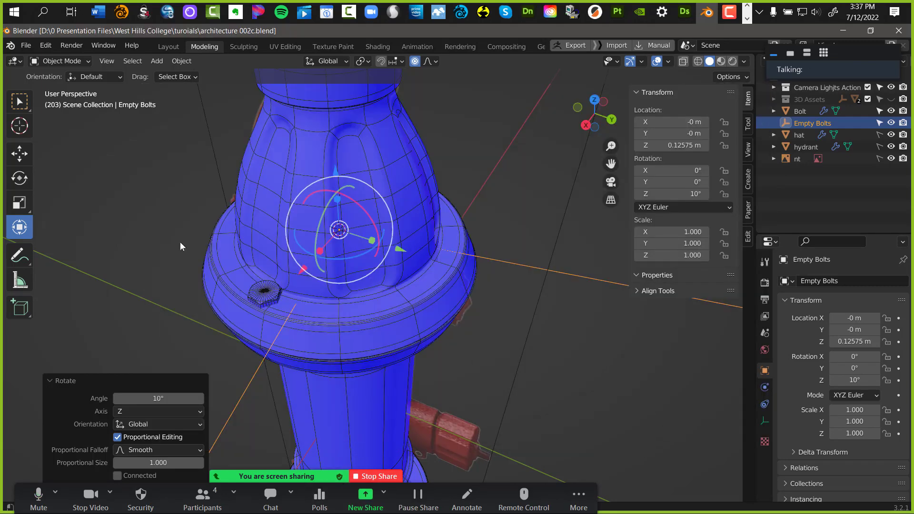
Open the existing file FRE HYDRANT.blend and switch to the Modeling workspace
left_click(25, 46)
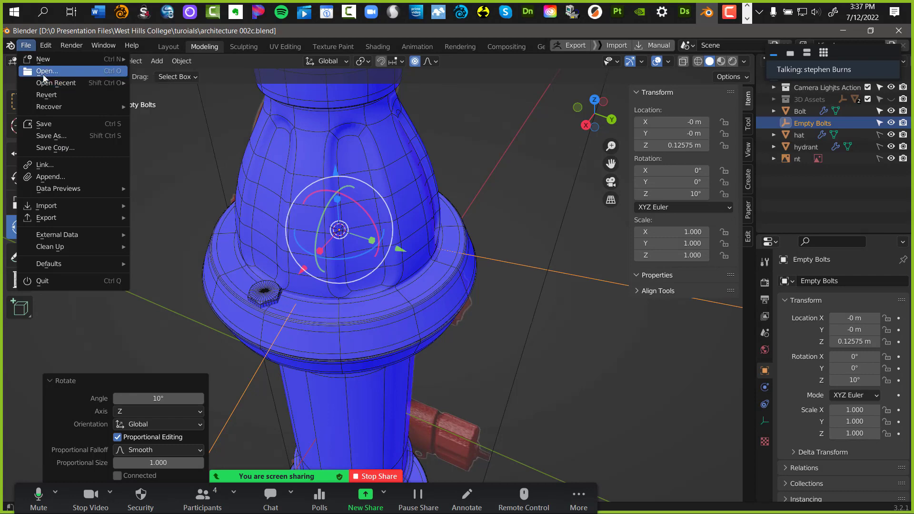
left_click(46, 71)
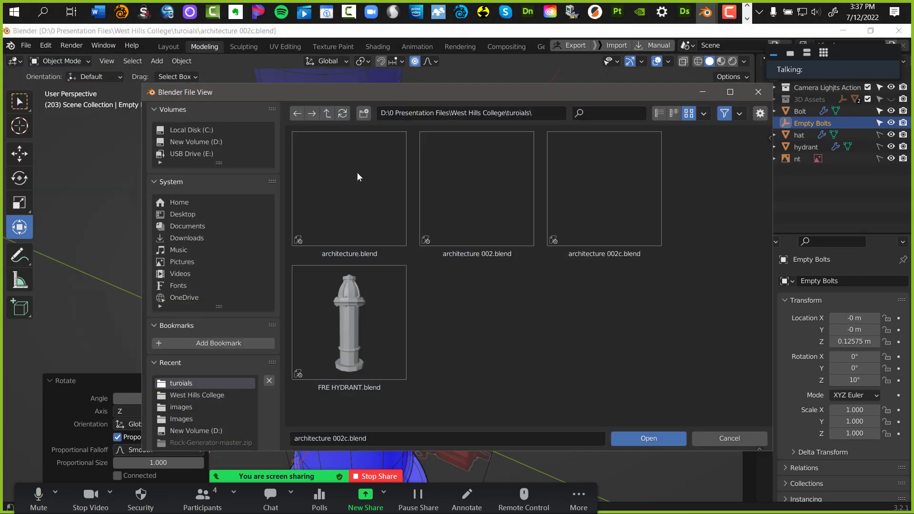
double_click(357, 330)
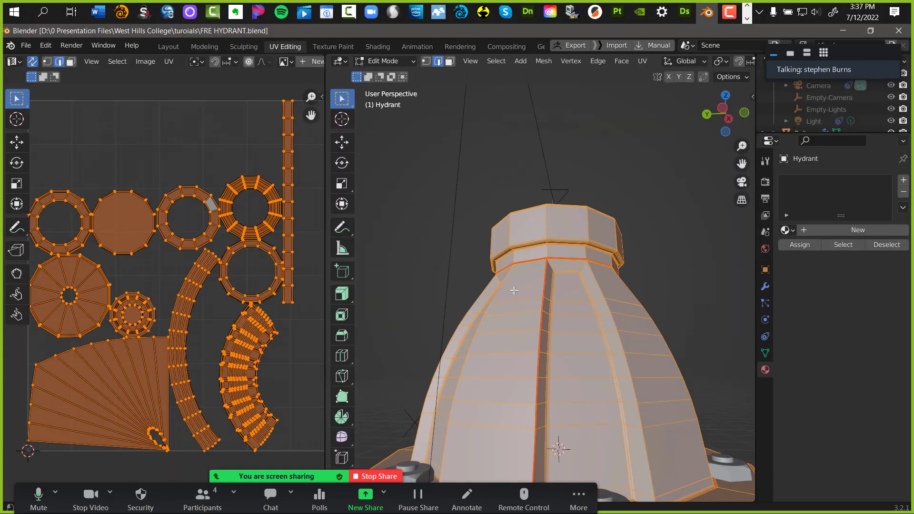
left_click(204, 46)
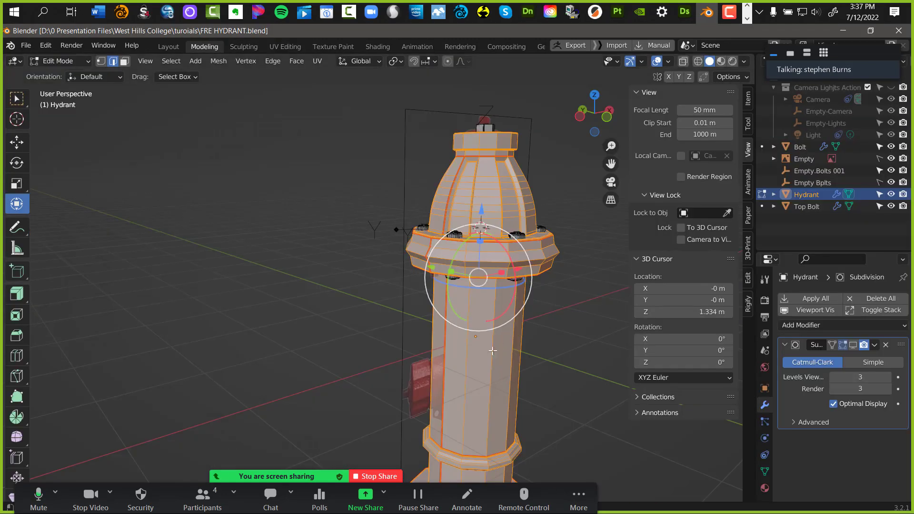
Select the flange bolts in Object Mode and inspect their modifiers and object transform values
scroll(388, 249, "up", 8)
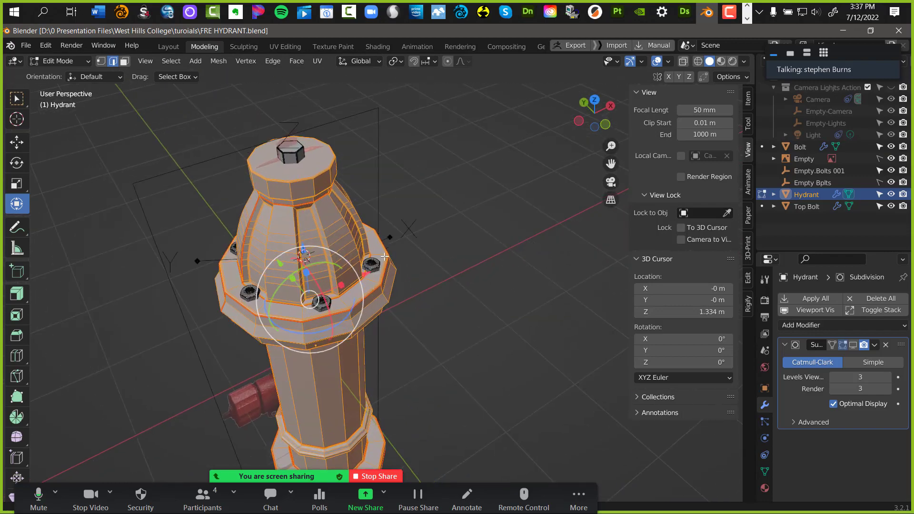
middle_click_drag(401, 275, 433, 271)
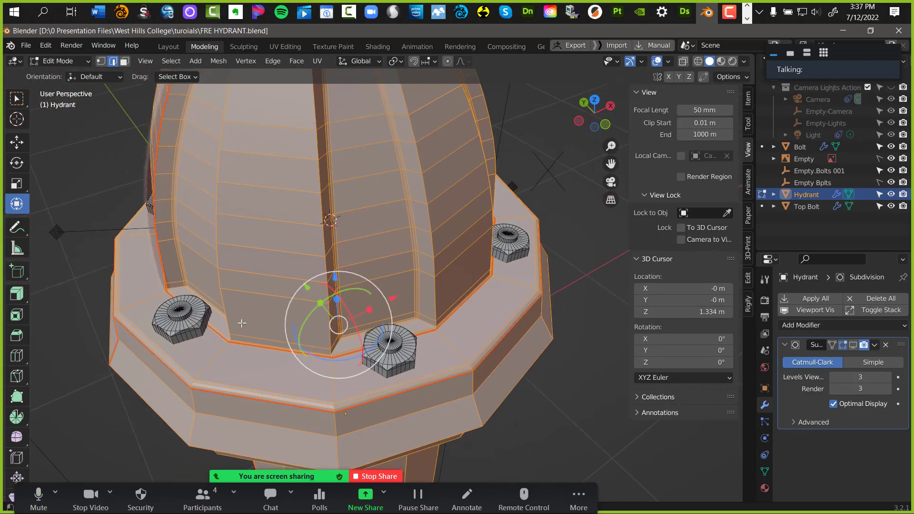
key("ctrl+Tab")
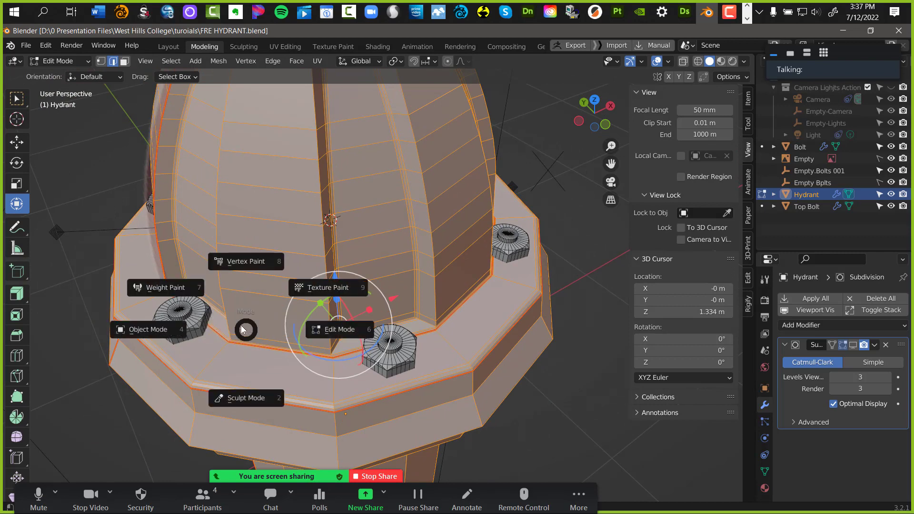
left_click(156, 331)
left_click(185, 323)
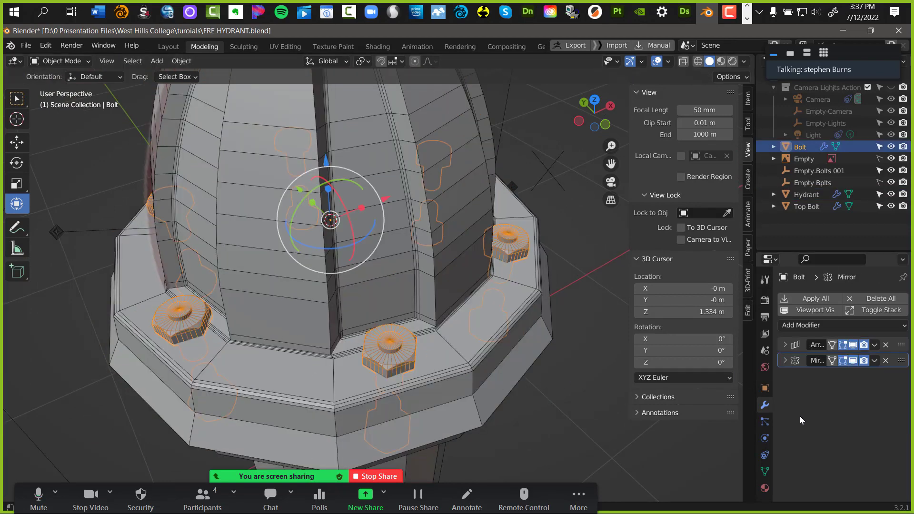
left_click(764, 388)
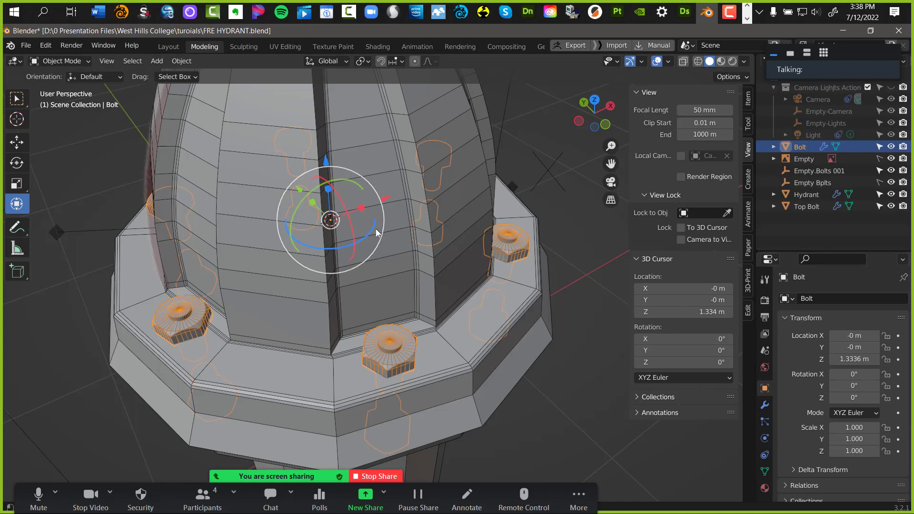
Try freely rotating the Empty.Bolts 001 object to test its effect on the arrayed bolts, and undo the rotation
left_click(835, 172)
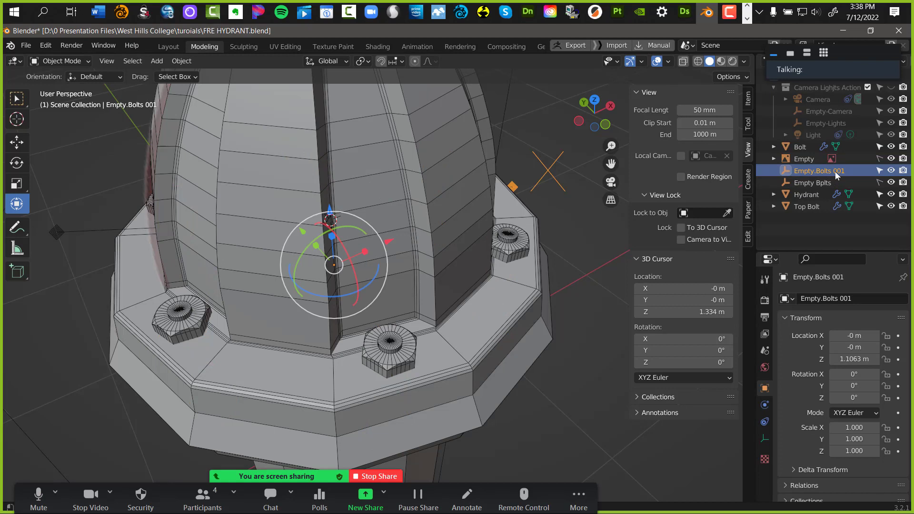
left_click(748, 100)
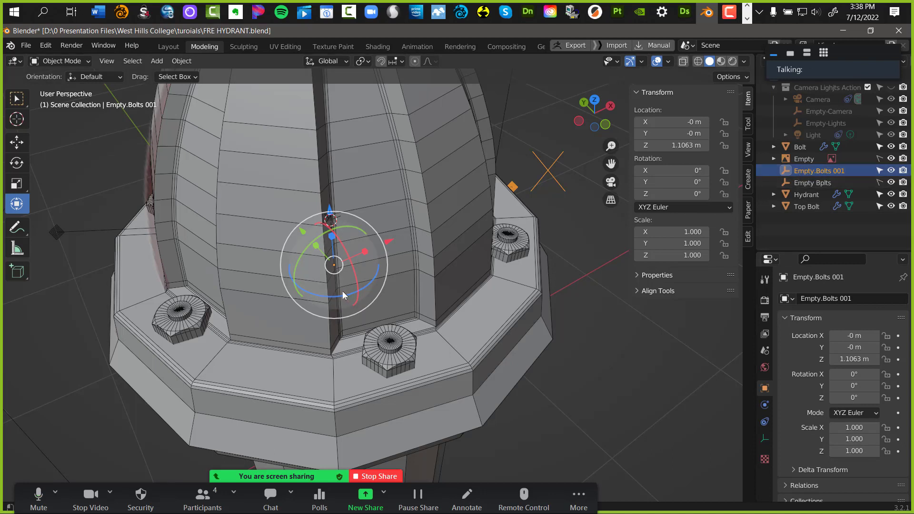
left_click_drag(342, 295, 369, 274)
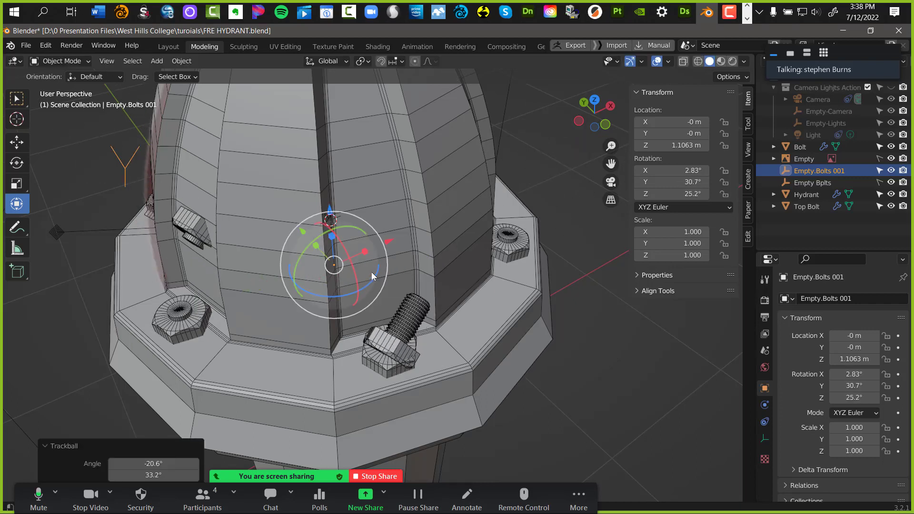
key("ctrl+z")
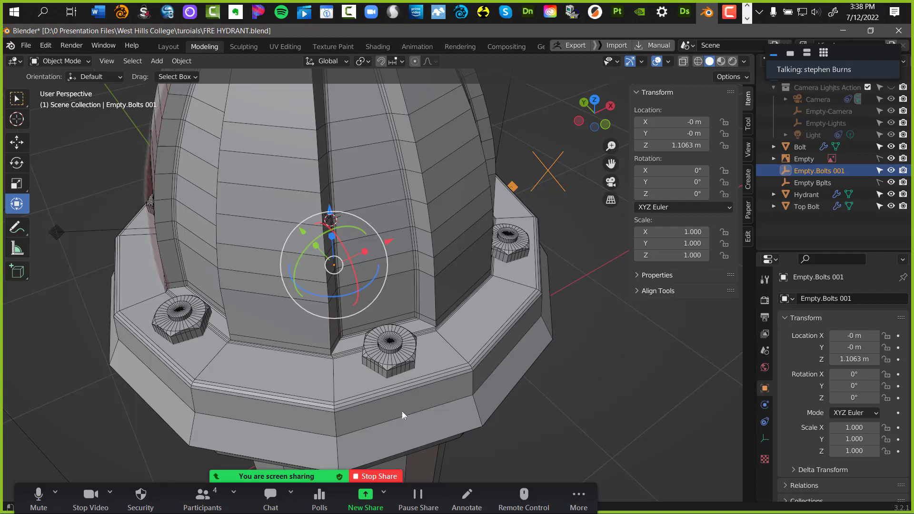
scroll(360, 309, "down", 4)
mouse_move(393, 327)
middle_mouse_down()
mouse_move(421, 326)
mouse_move(315, 286)
mouse_move(252, 306)
mouse_move(239, 360)
mouse_move(416, 364)
mouse_move(512, 326)
mouse_move(407, 323)
middle_mouse_up()
scroll(404, 272, "up", 5)
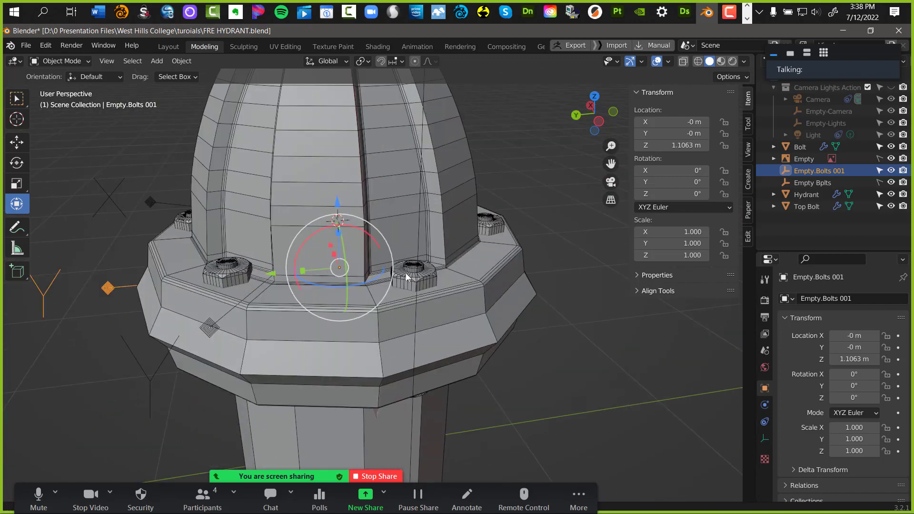
Select the flange bolts and examine the count and object offset settings of their Array modifier
left_click(415, 266)
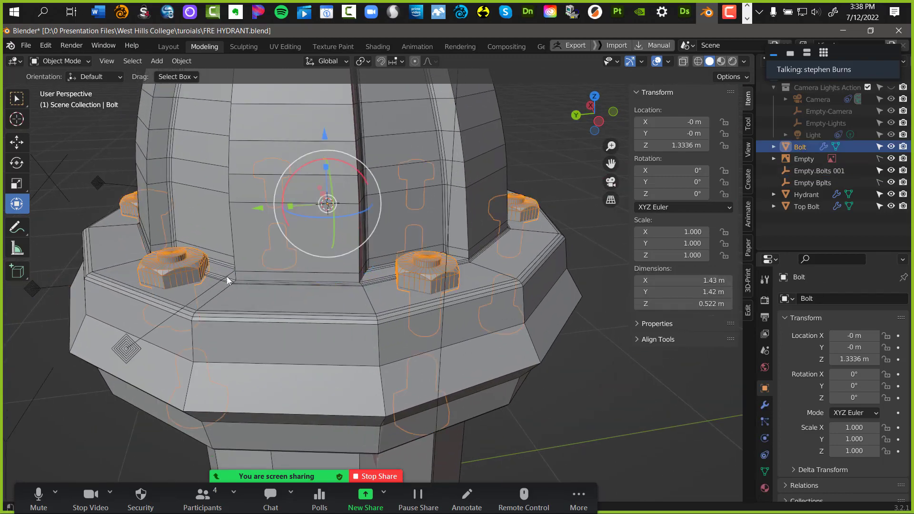
middle_click_drag(450, 365, 496, 376)
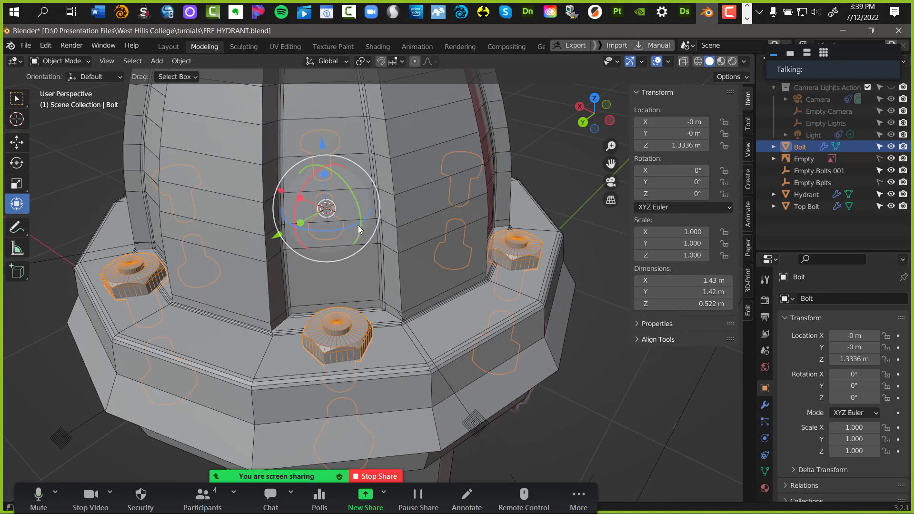
left_click(765, 405)
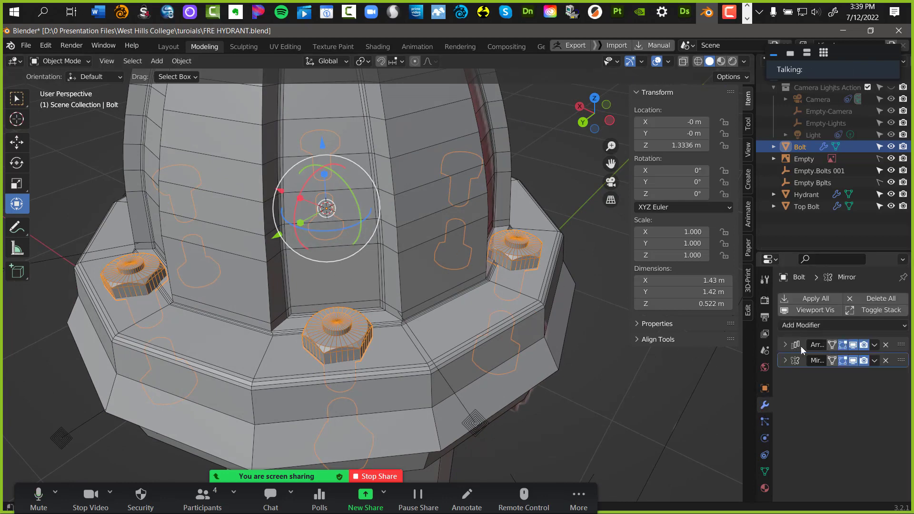
left_click(785, 345)
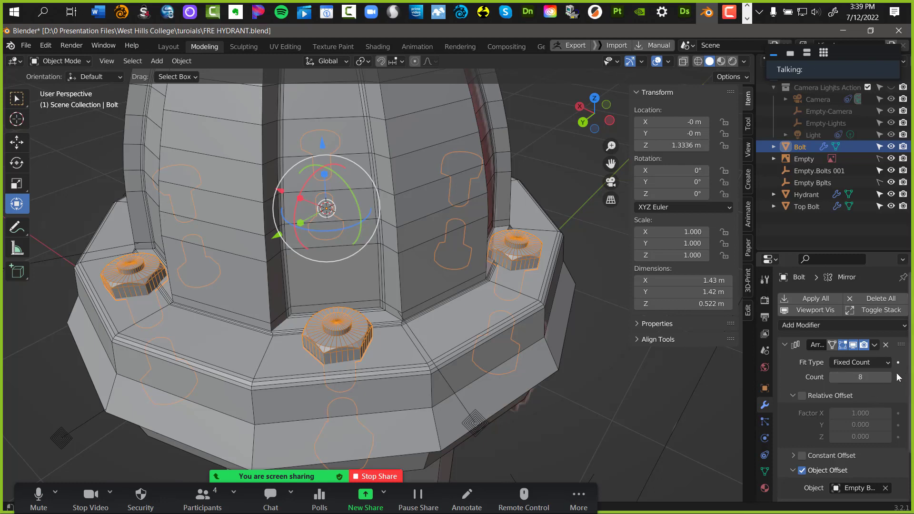
scroll(896, 400, "down", 3)
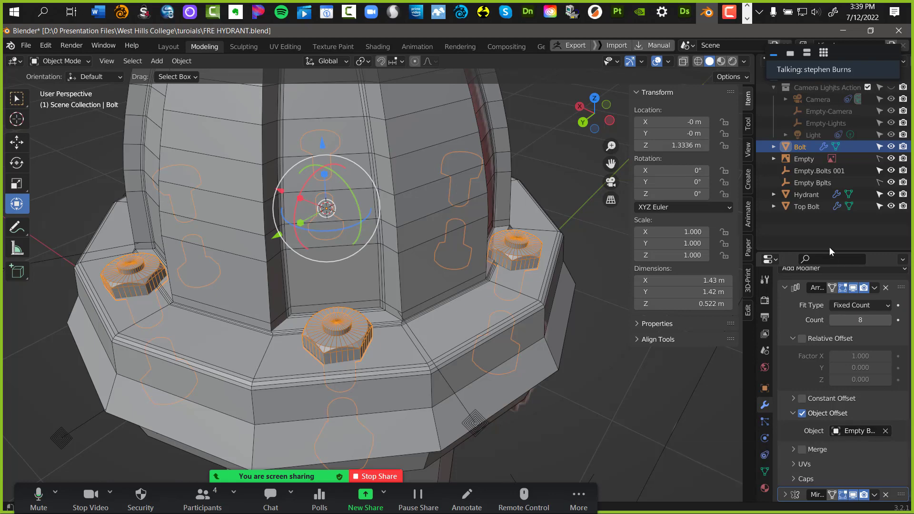
Compare the transform values of the Empty.Bolts 001 and Empty Bplts objects
left_click(828, 170)
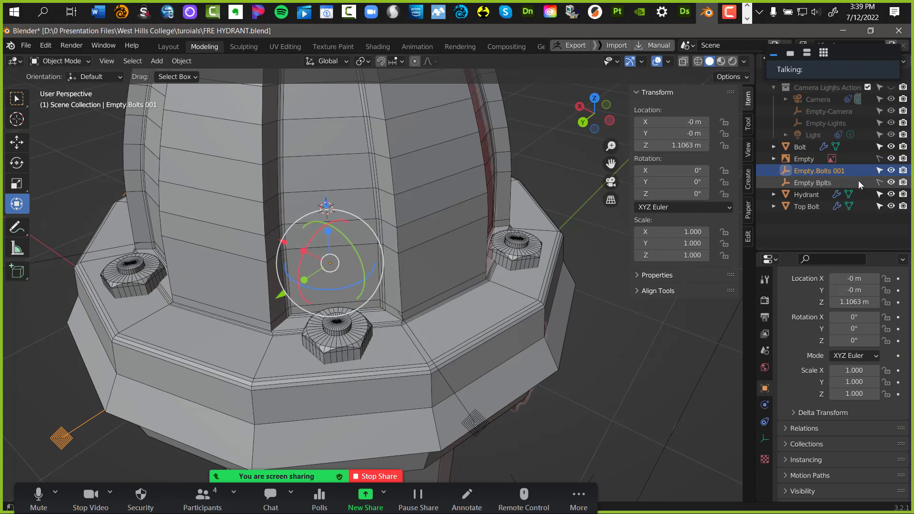
left_click(890, 183)
left_click(889, 182)
left_click(819, 182)
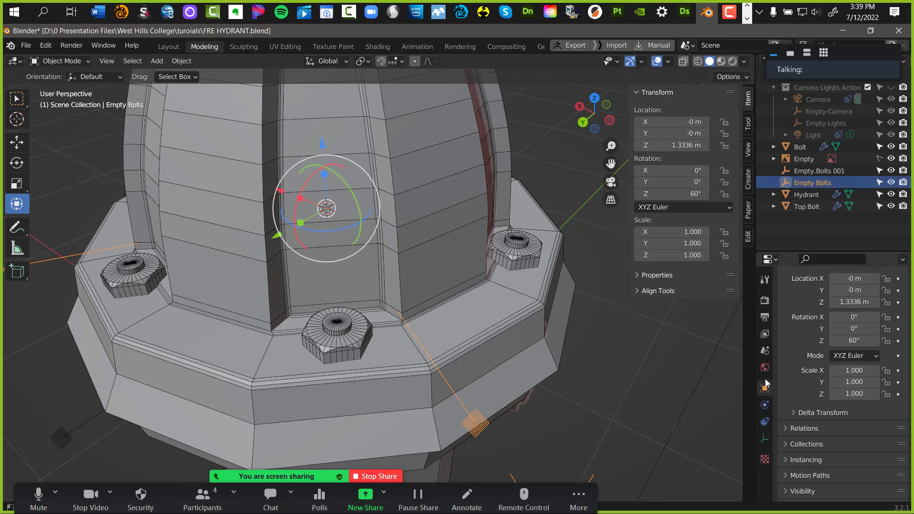
left_click(832, 173)
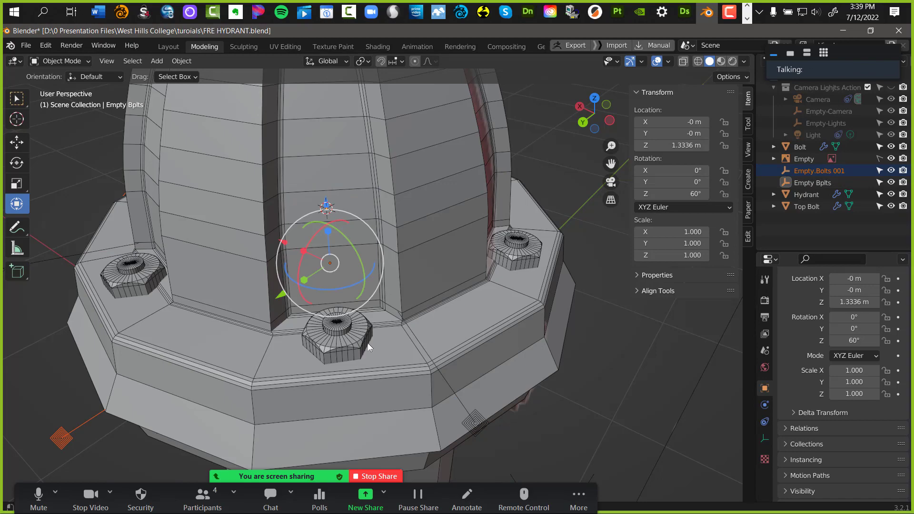
Try rotating Empty.Bolts 001 slightly about the Z axis to test its effect on the bolts, and undo it
scroll(444, 305, "down", 6)
middle_click_drag(415, 375, 493, 312)
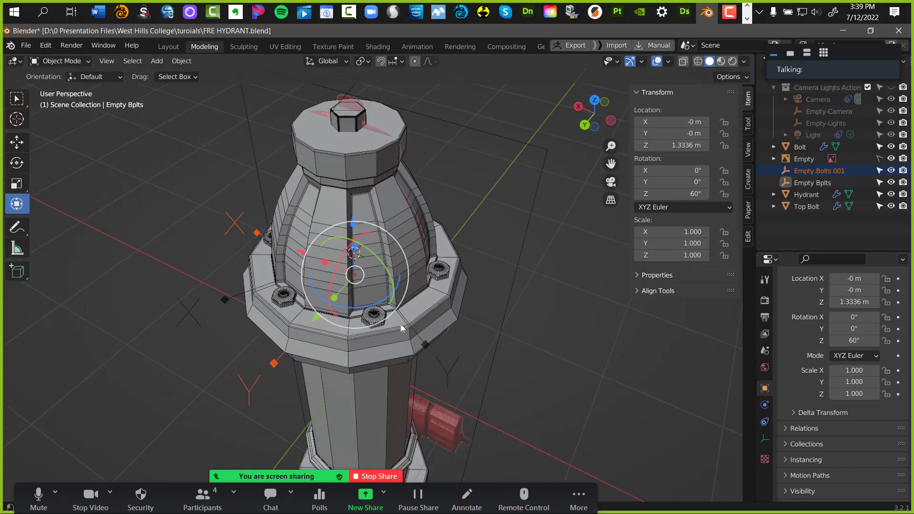
scroll(361, 282, "up", 4)
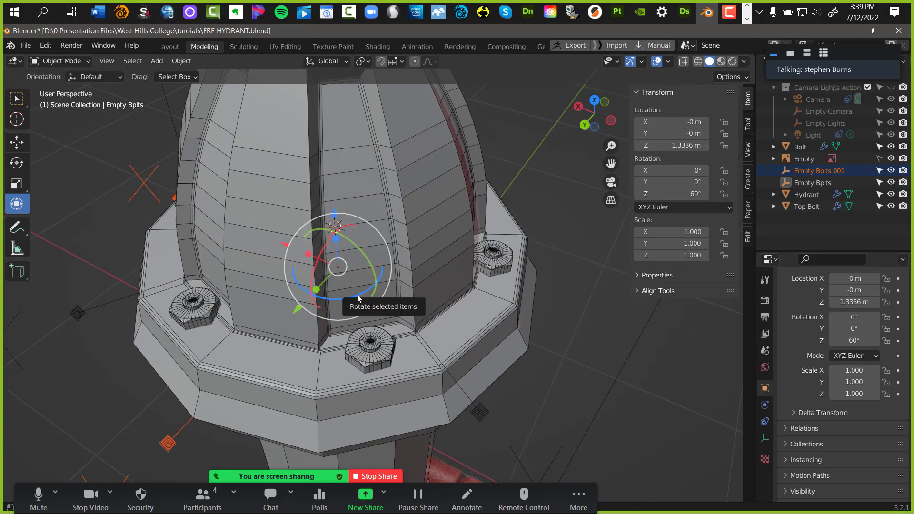
left_click_drag(363, 298, 387, 301)
key("ctrl+z")
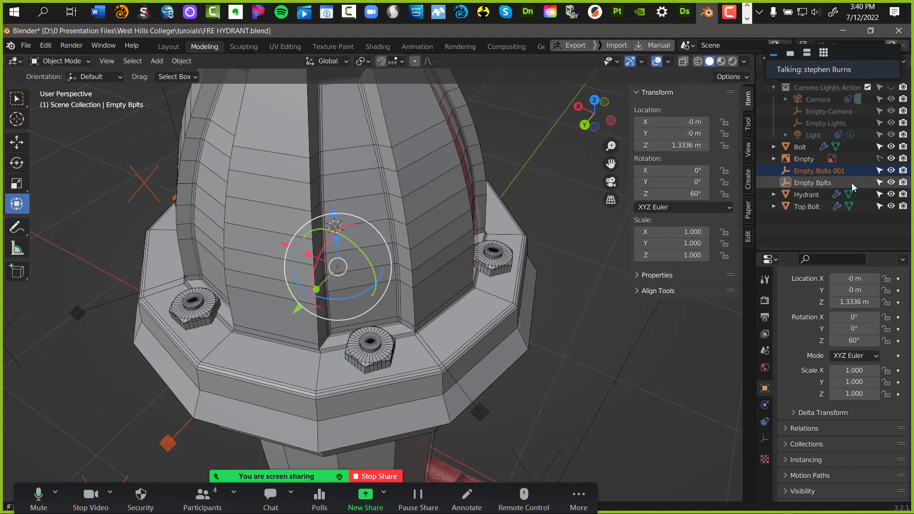
Try rotating Empty Bplts by 20.2° about Z and hiding Empty.Bolts 001, and undo both changes
left_click(827, 179)
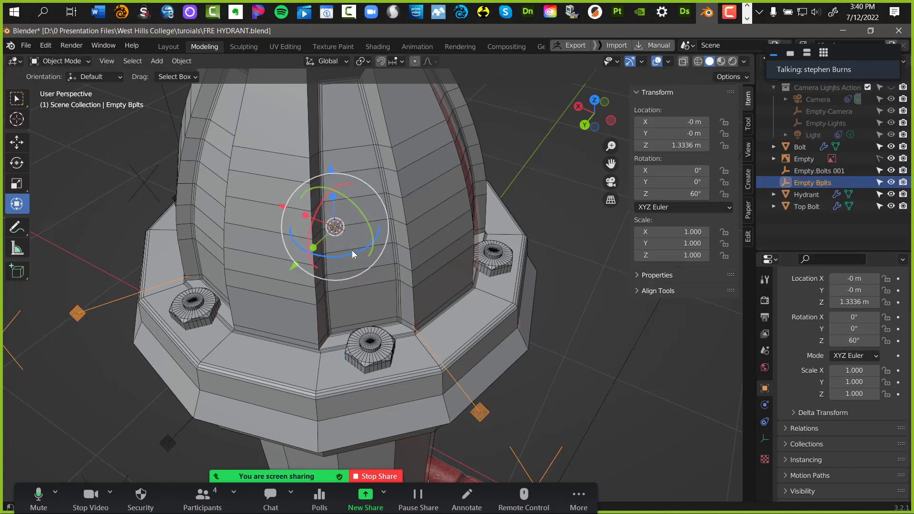
left_click_drag(353, 254, 383, 255)
left_click(891, 170)
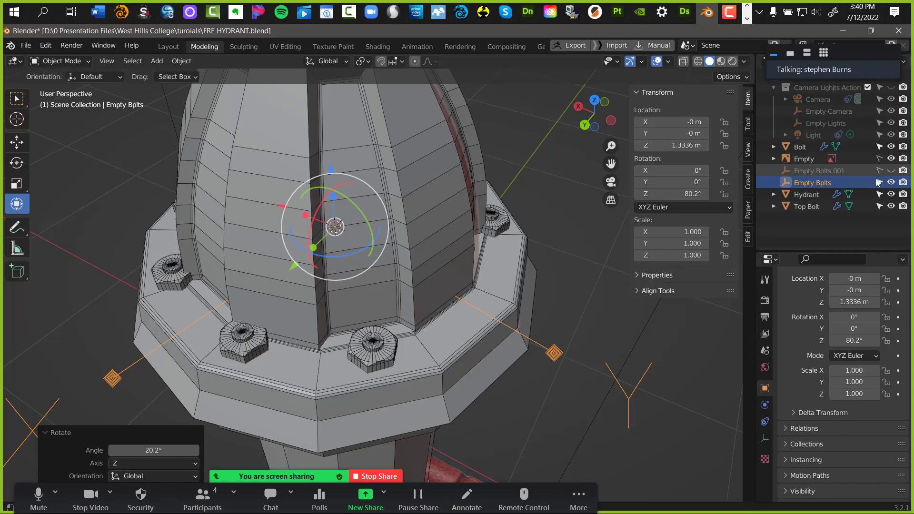
left_click(359, 254)
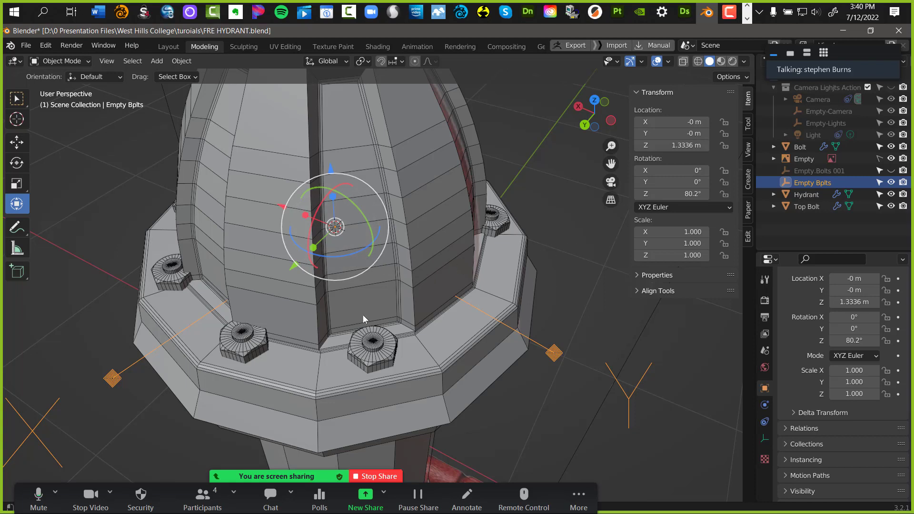
key("ctrl+z")
key("ctrl+z")
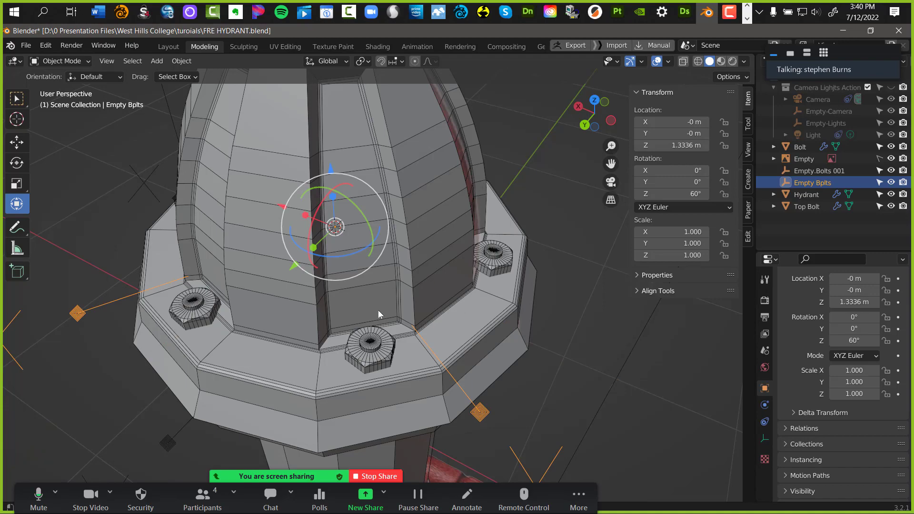
Try changing the Z scale of Empty Bplts to see how the bolts react, and undo it
scroll(376, 396, "down", 3)
middle_click_drag(376, 396, 367, 271)
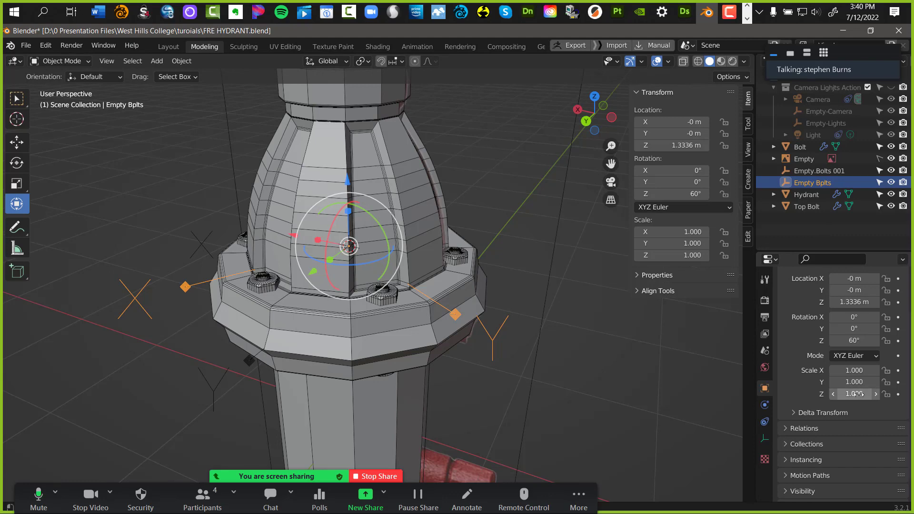
left_click_drag(857, 394, 792, 394)
key("ctrl+z")
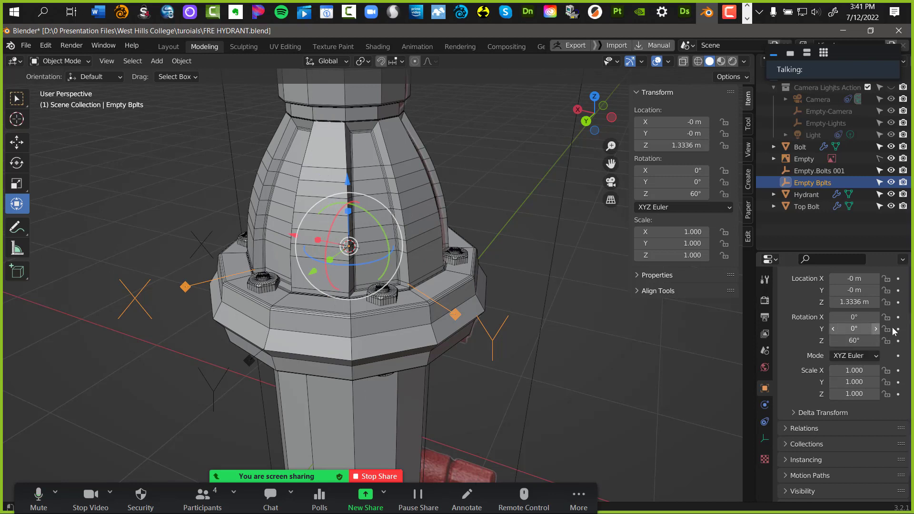
Open the Z rotation of Empty Bplts for editing and switch to the Windows Calculator app
left_click(856, 341)
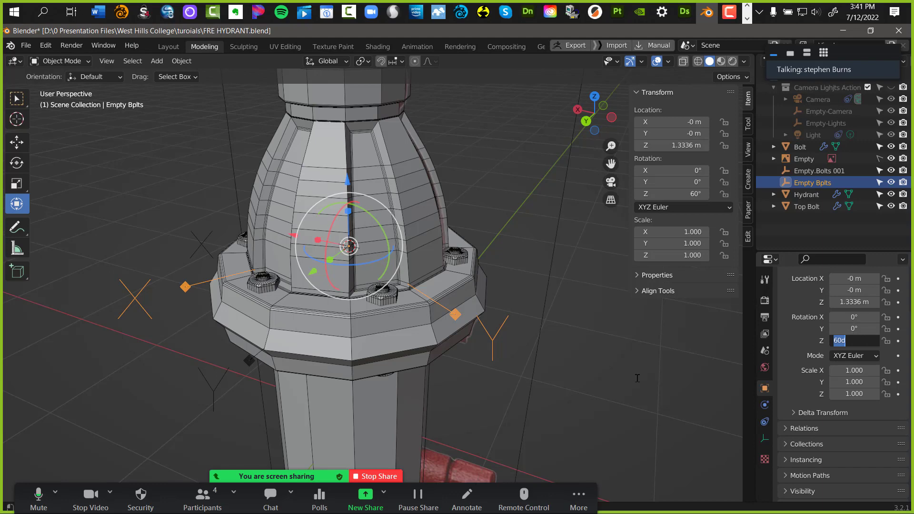
left_click(15, 11)
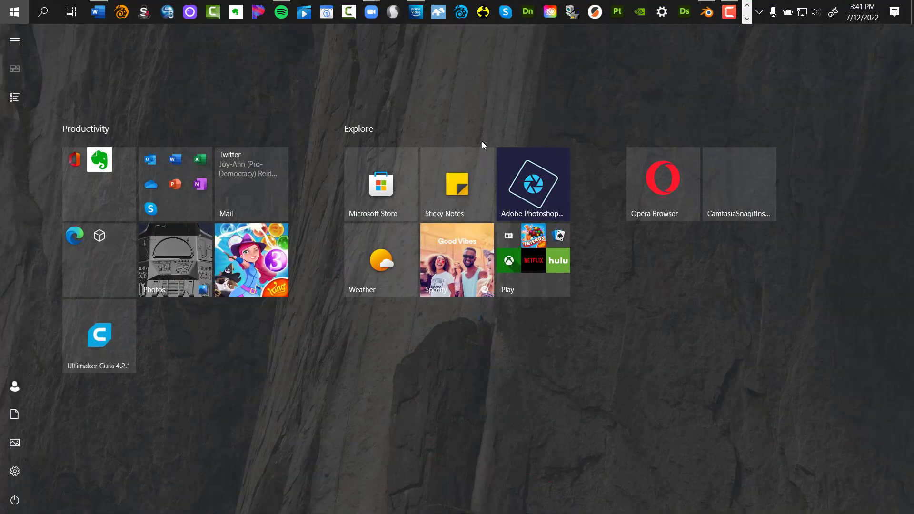
left_click(42, 11)
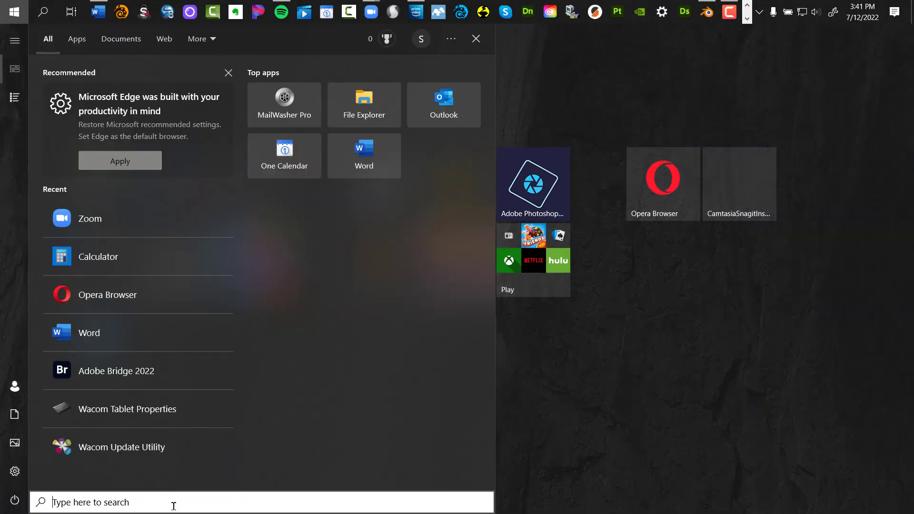
type("ca")
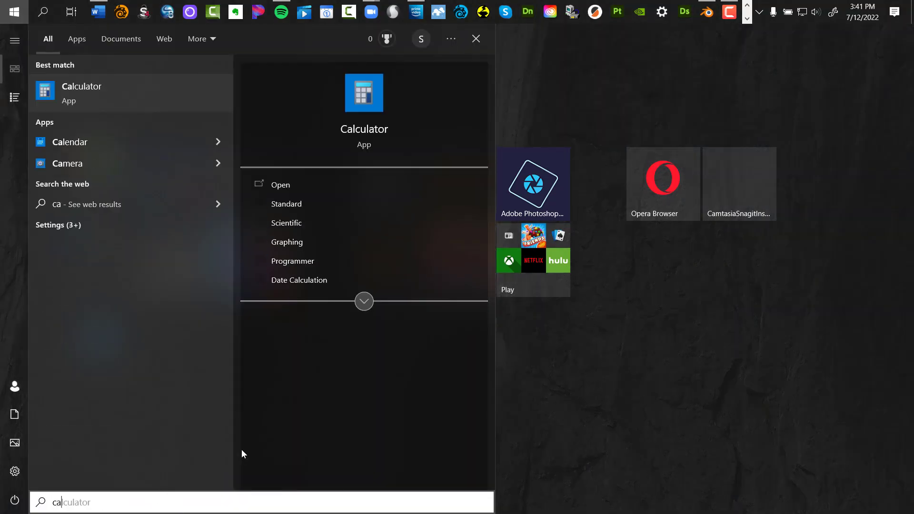
key("Return")
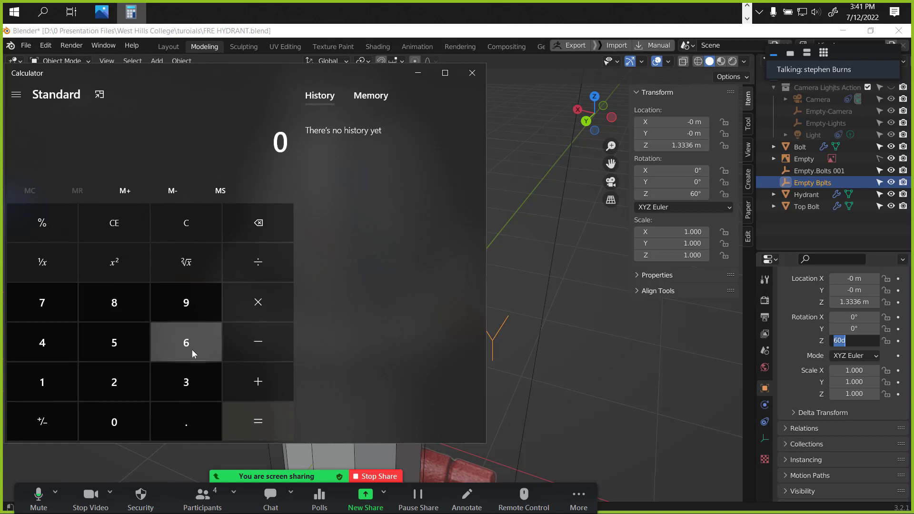
Calculate 360 ÷ 6, return to Blender and confirm the 60° Z rotation of Empty Bplts
left_click(190, 375)
left_click(180, 354)
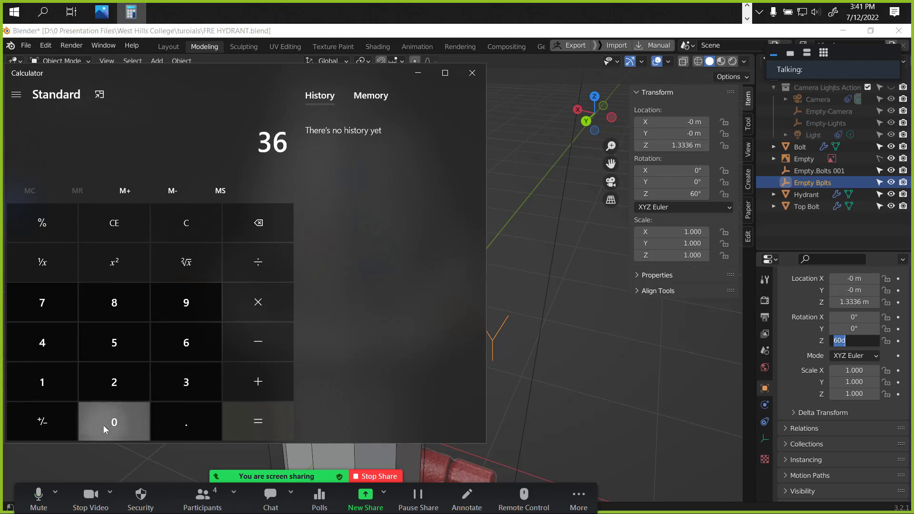
left_click(104, 424)
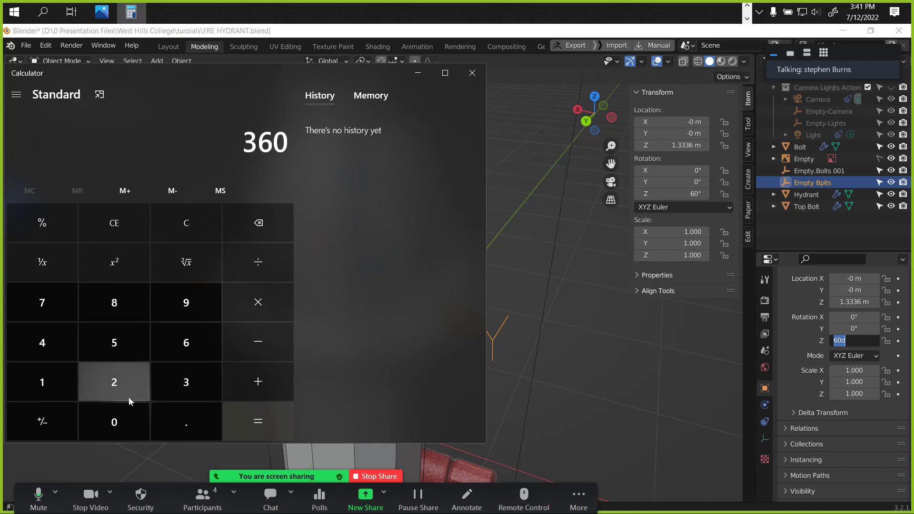
left_click(256, 262)
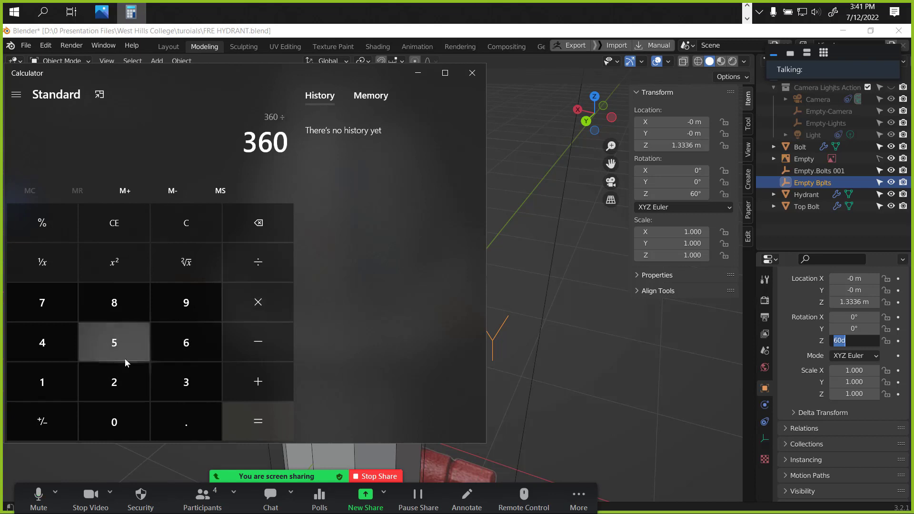
left_click(173, 335)
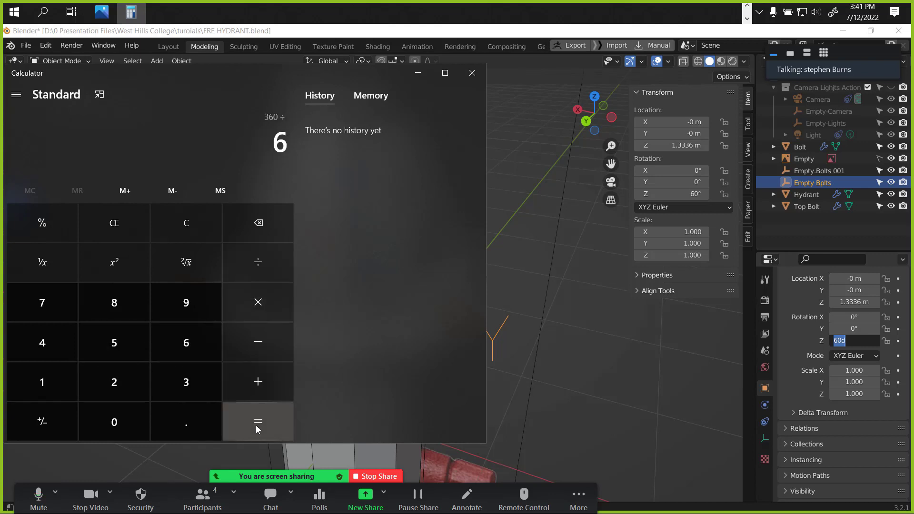
left_click(256, 424)
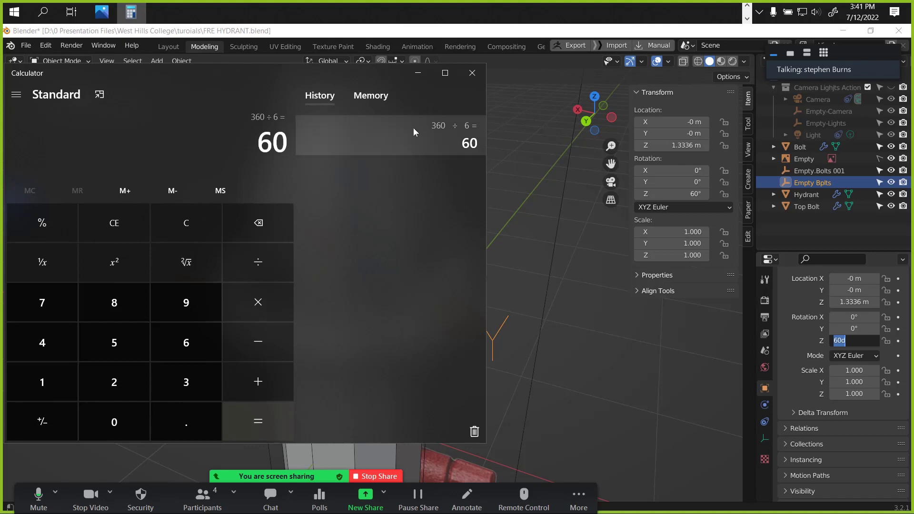
left_click(419, 73)
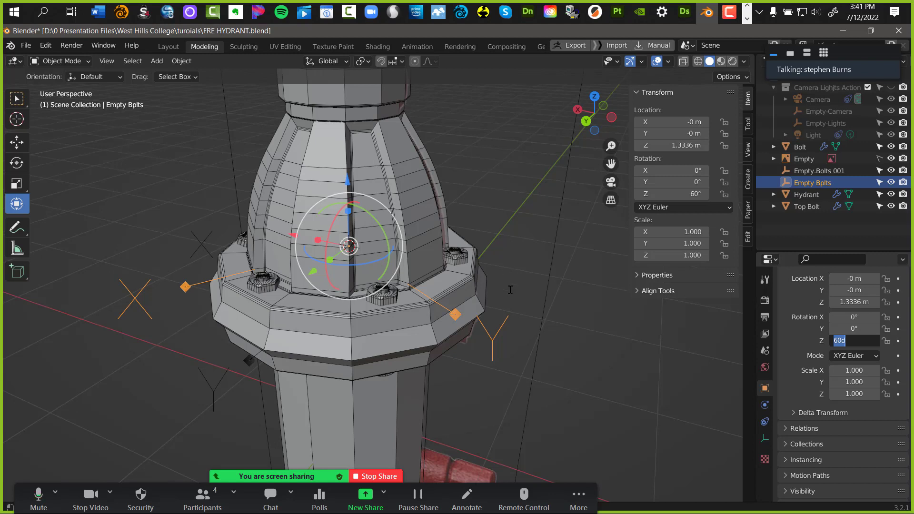
key("Return")
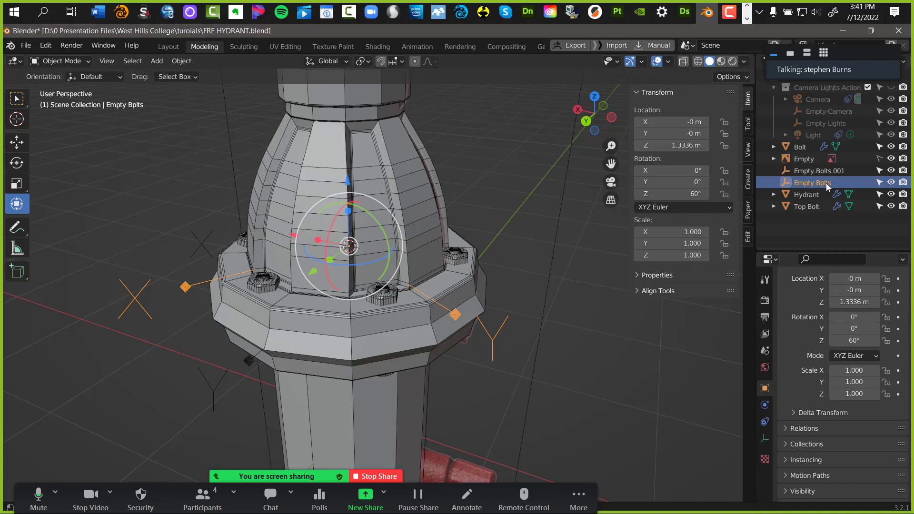
Set the Z rotation of Empty Bplts to 0° and examine the bolts from around the flange
left_click(804, 183)
left_click(891, 182)
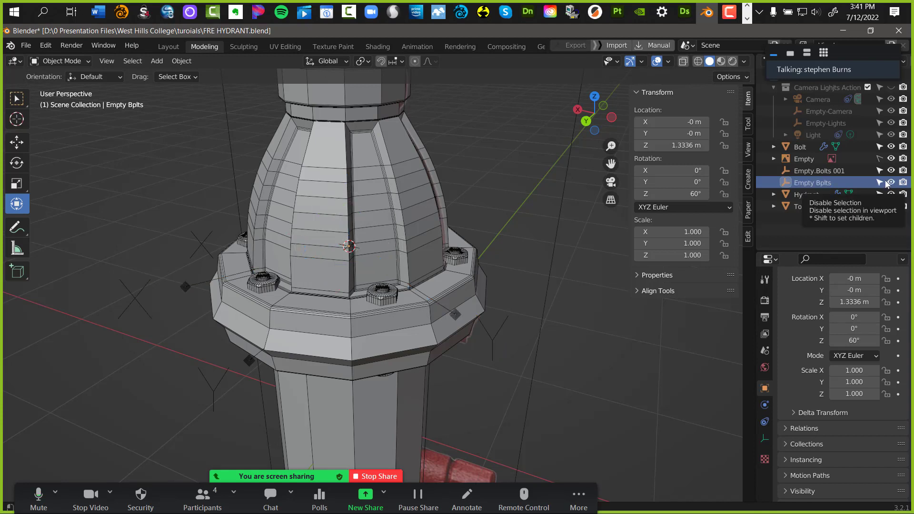
left_click(821, 174)
left_click(813, 183)
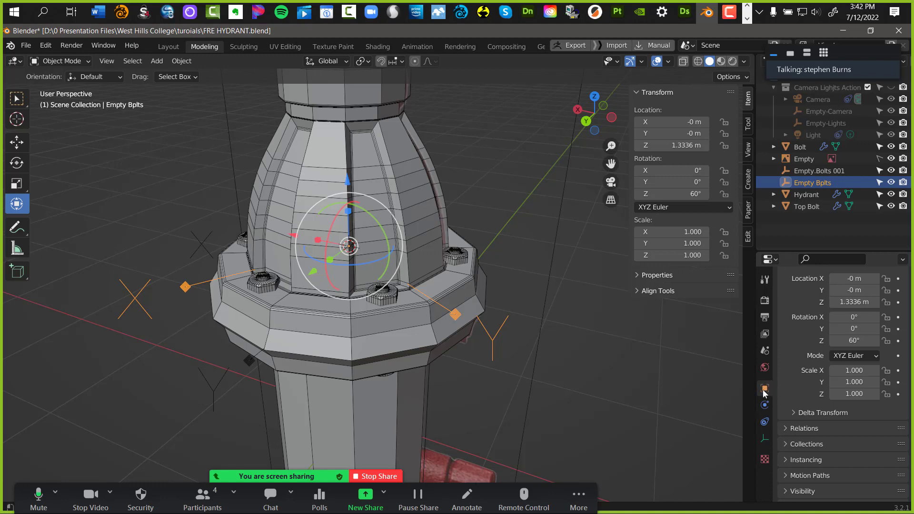
left_click(855, 340)
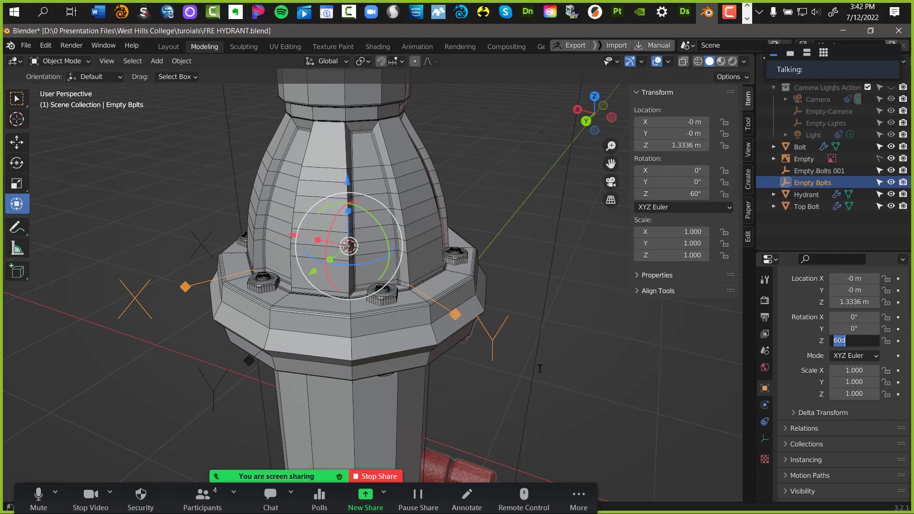
type("0")
key("Return")
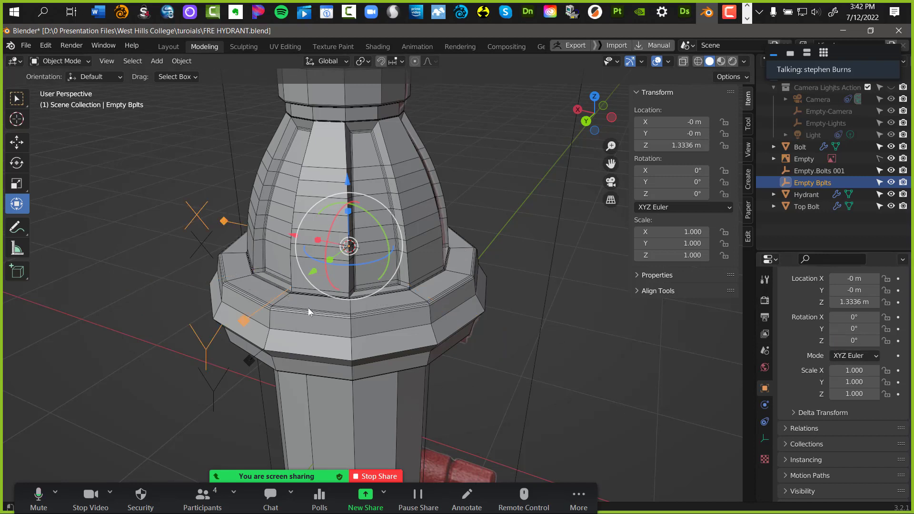
middle_click_drag(308, 312, 653, 319)
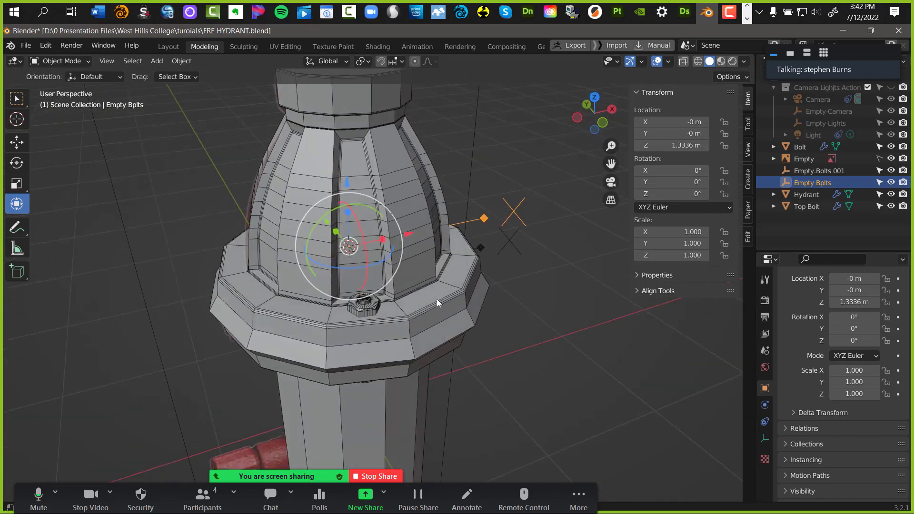
middle_click_drag(437, 302, 293, 325)
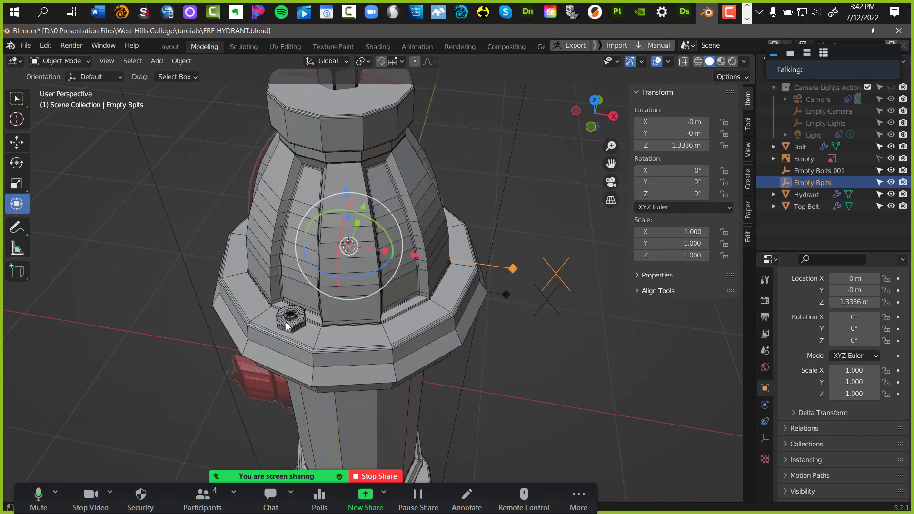
Set the Z rotation of Empty Bplts to 60°
scroll(293, 323, "up", 5)
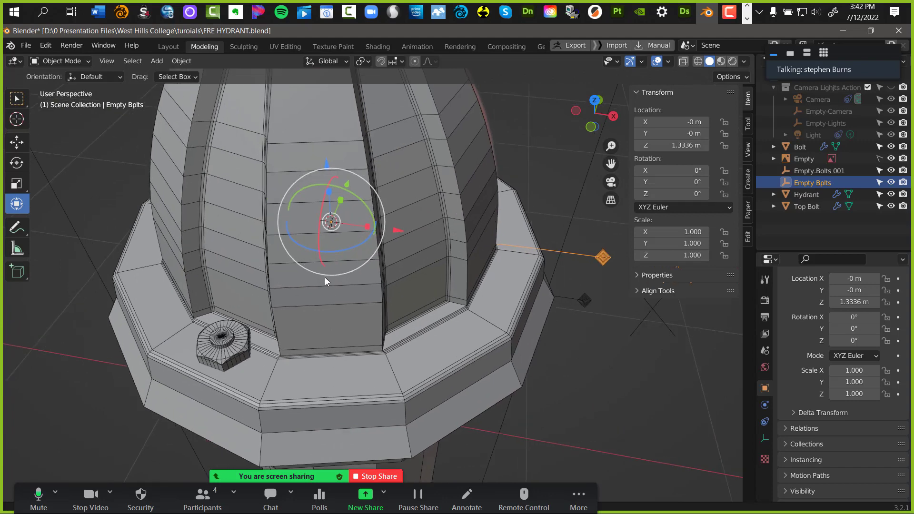
scroll(320, 281, "down", 3)
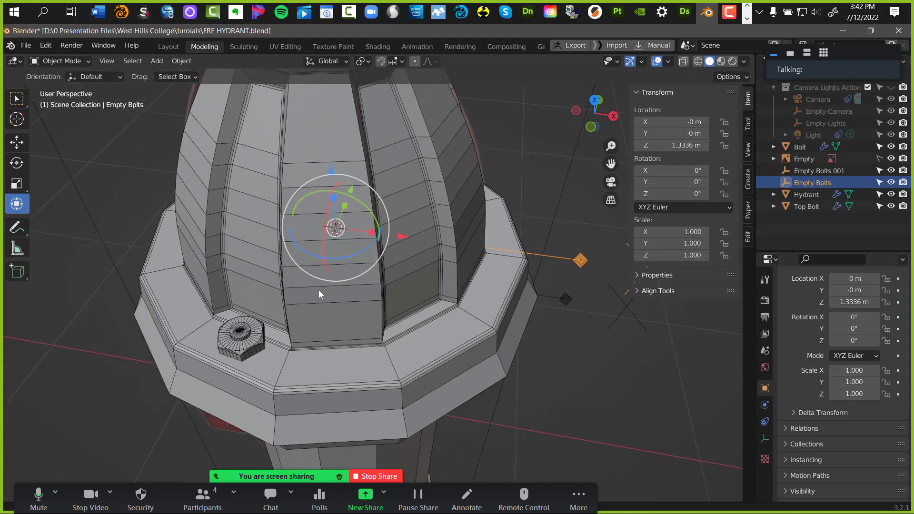
scroll(322, 289, "down", 2)
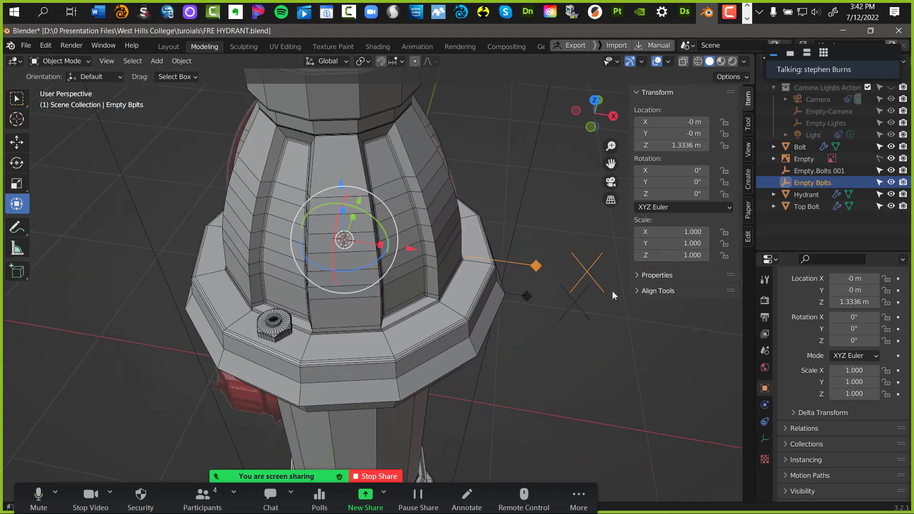
left_click(855, 341)
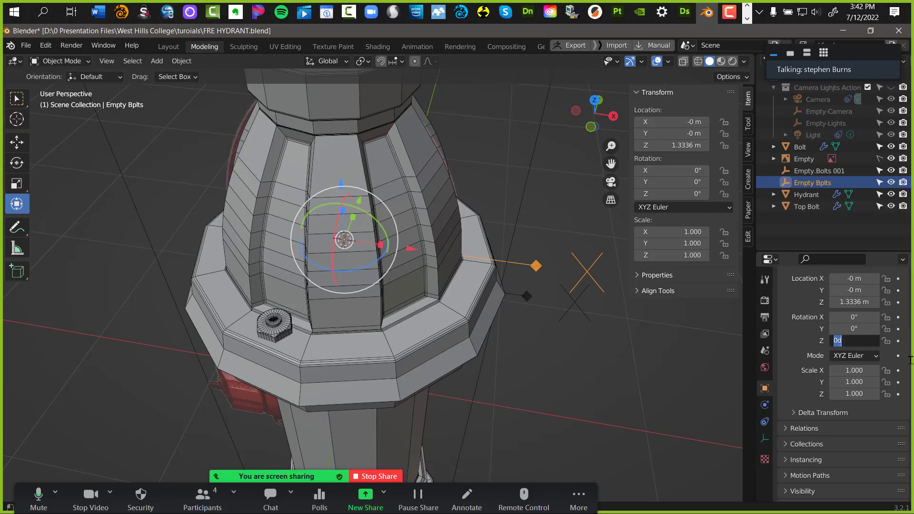
type("60")
key("Return")
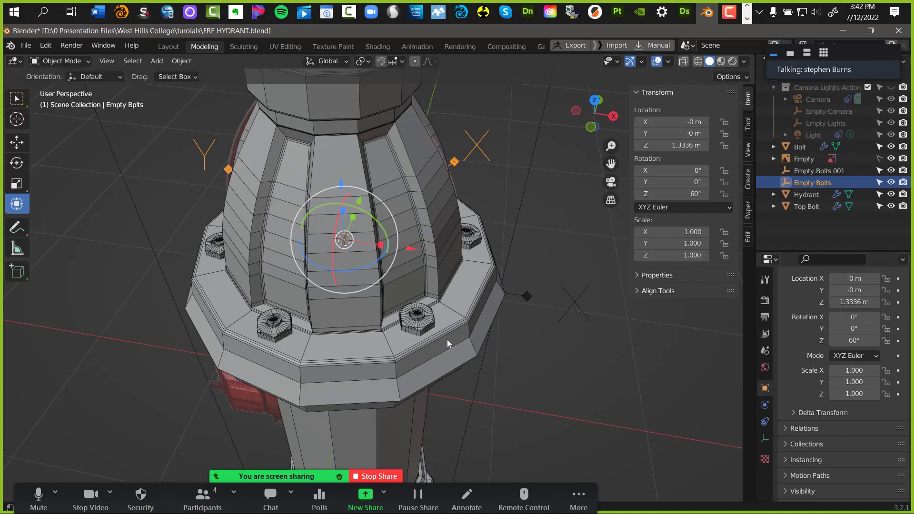
Select the Bolt object, show its modifiers and collapse the Array modifier's settings
middle_click_drag(490, 405, 337, 344)
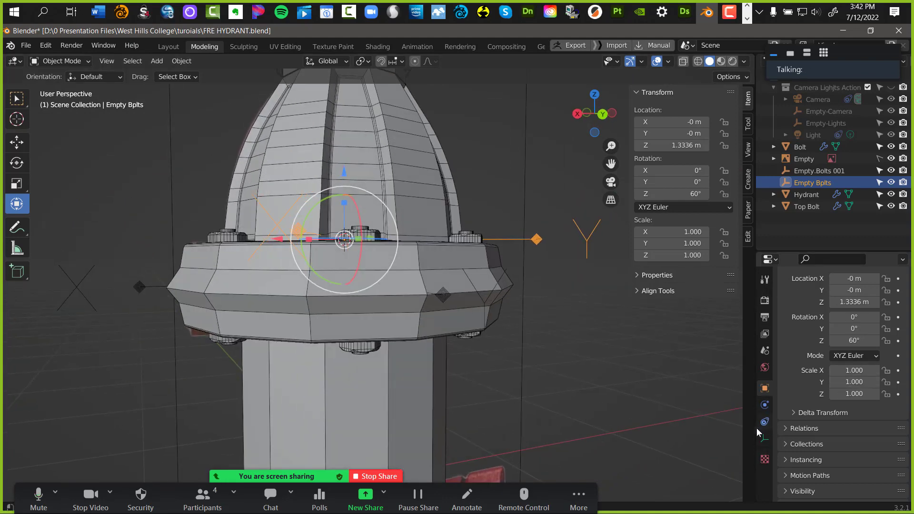
left_click(799, 146)
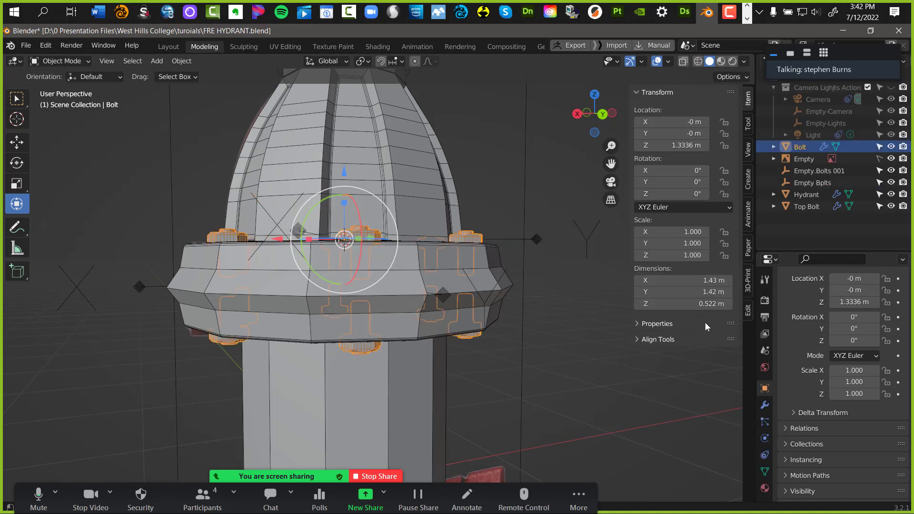
left_click(764, 405)
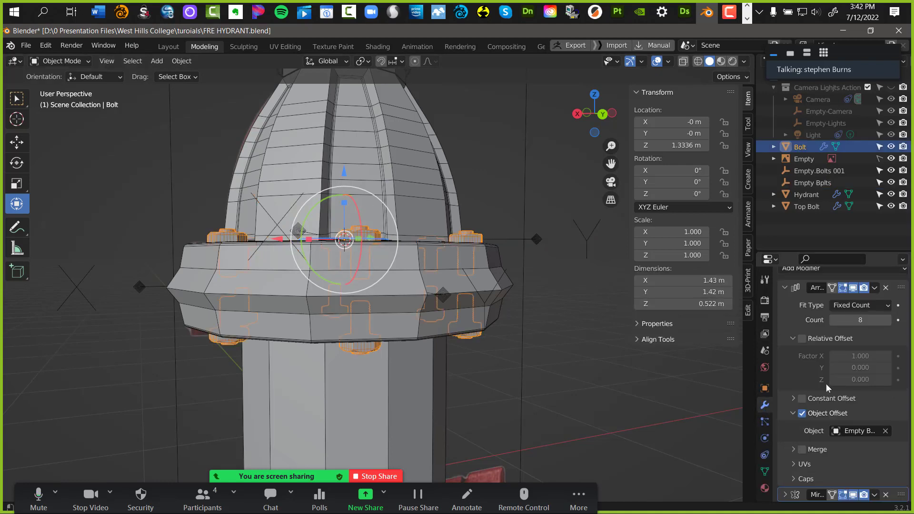
left_click(784, 288)
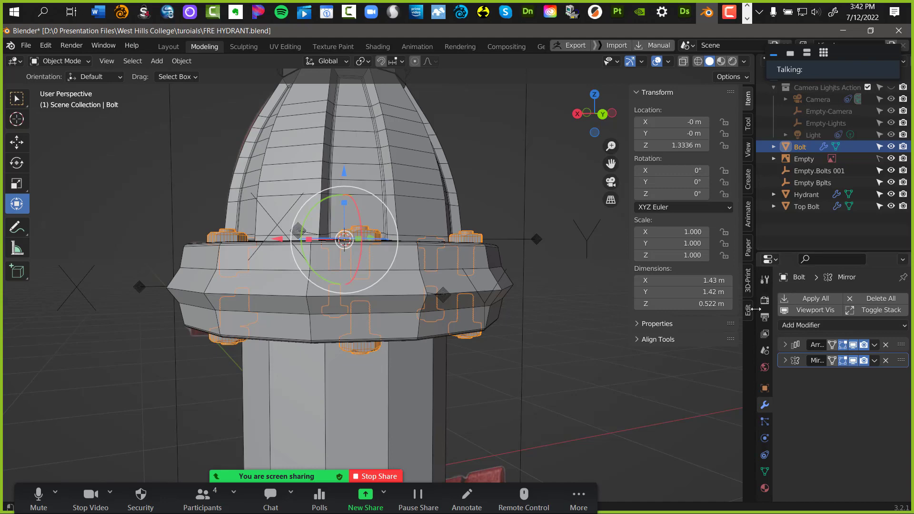
Hide the Bolt's Mirror modifier in the viewport to compare the flange without mirrored bolts, and show it again
left_click(852, 362)
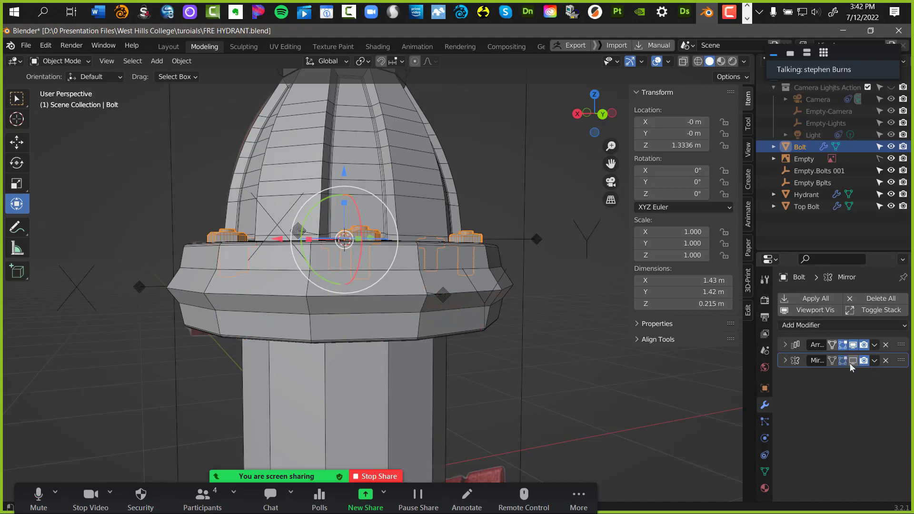
middle_click_drag(493, 394, 432, 370)
left_click(825, 322)
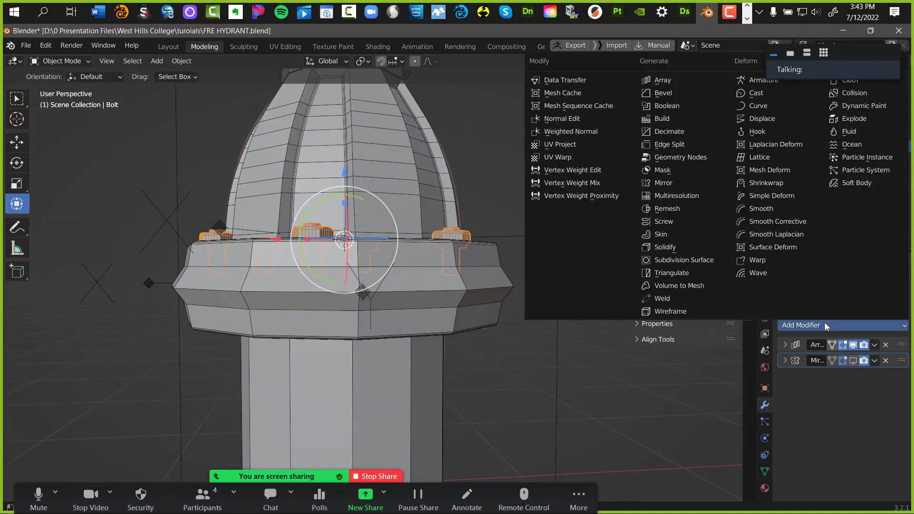
left_click(826, 405)
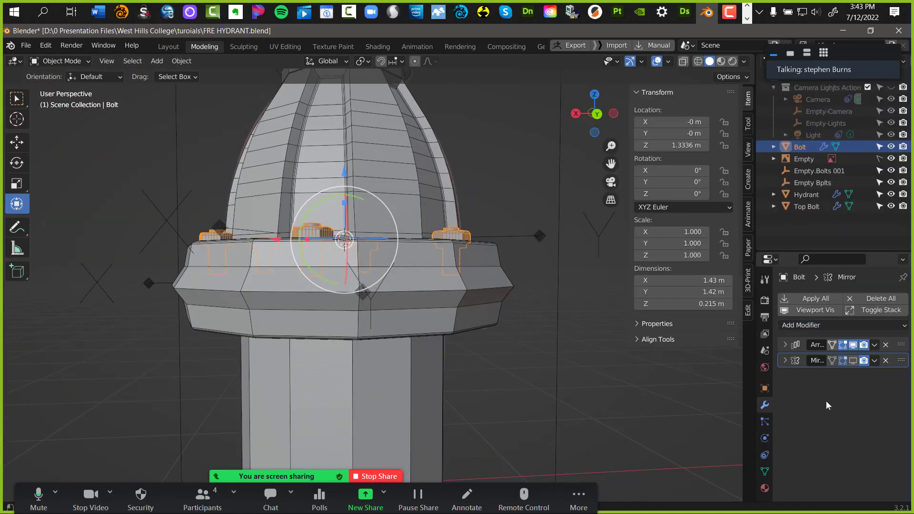
left_click(853, 361)
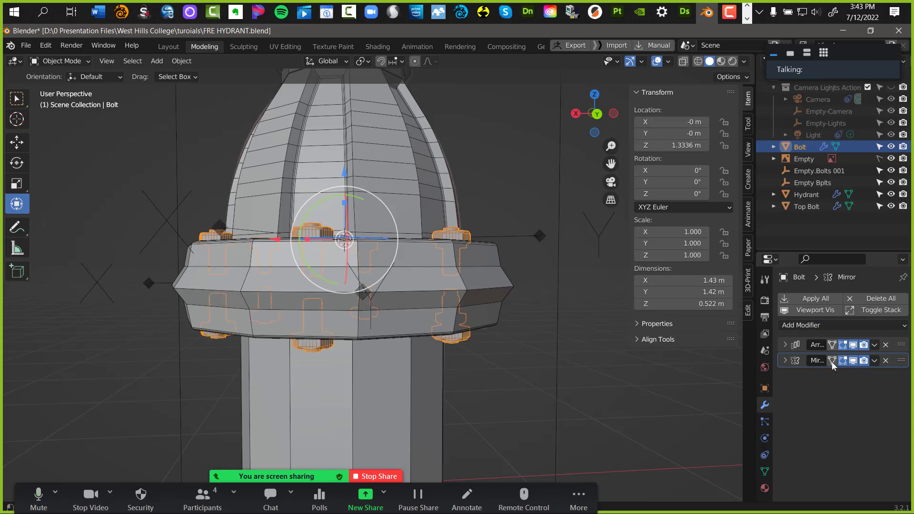
Enter Edit Mode on the Bolt object and select all of its original geometry
middle_click_drag(486, 418, 536, 316)
scroll(338, 284, "up", 3)
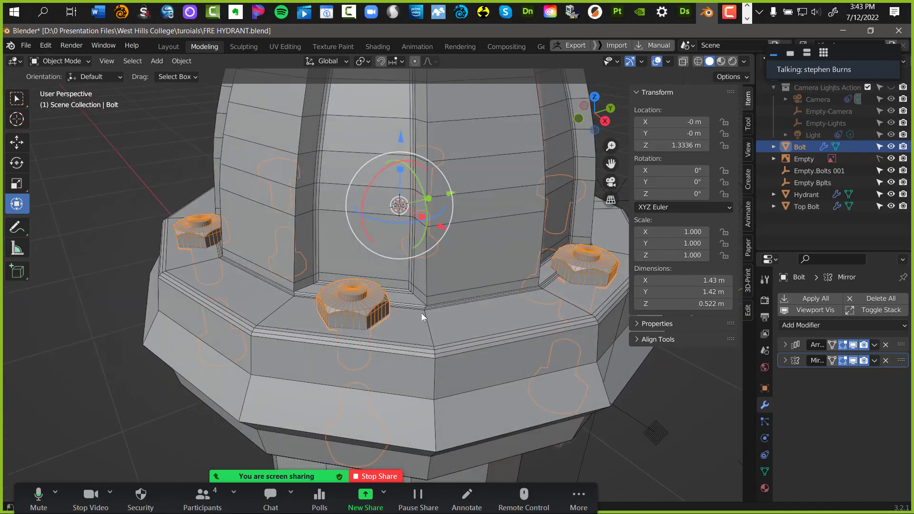
key("ctrl+Tab")
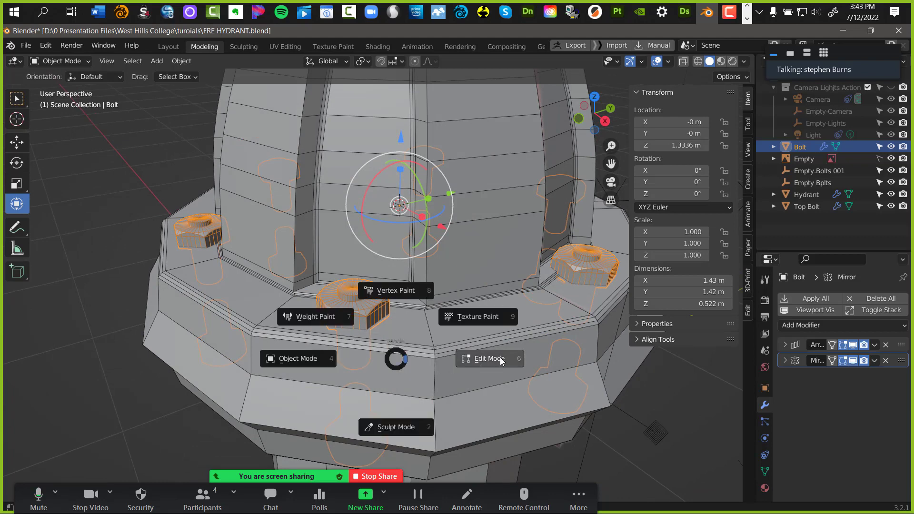
left_click(478, 358)
scroll(385, 372, "down", 6)
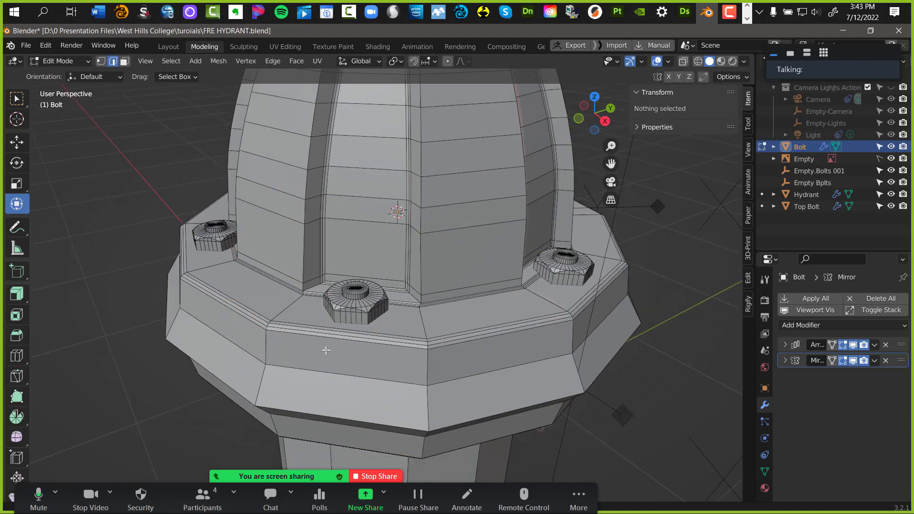
middle_click_drag(463, 332, 496, 336)
key("a")
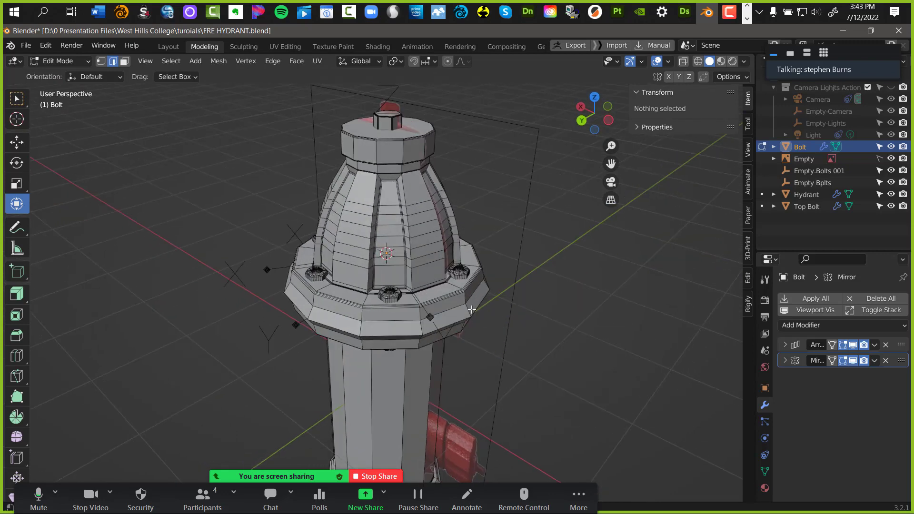
key("a")
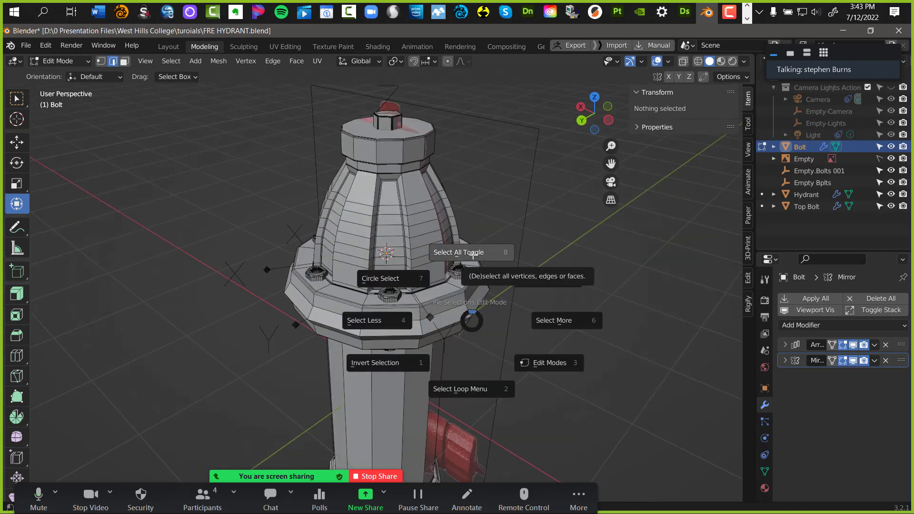
left_click(473, 254)
With X-ray temporarily on, clear the selection and select only the raised top cap of the original bolt
middle_click_drag(481, 312, 422, 226)
scroll(422, 227, "up", 4)
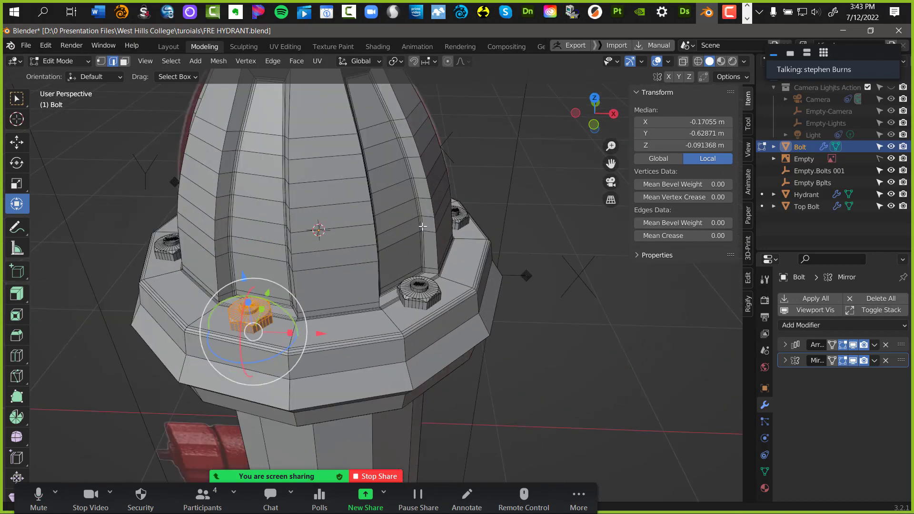
scroll(422, 225, "up", 3)
middle_click_drag(257, 329, 402, 290, "shift")
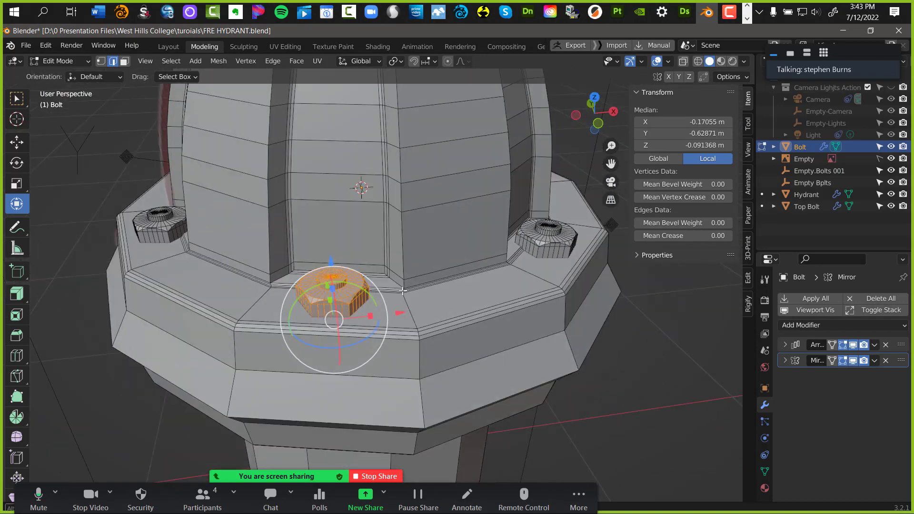
scroll(402, 291, "up", 5)
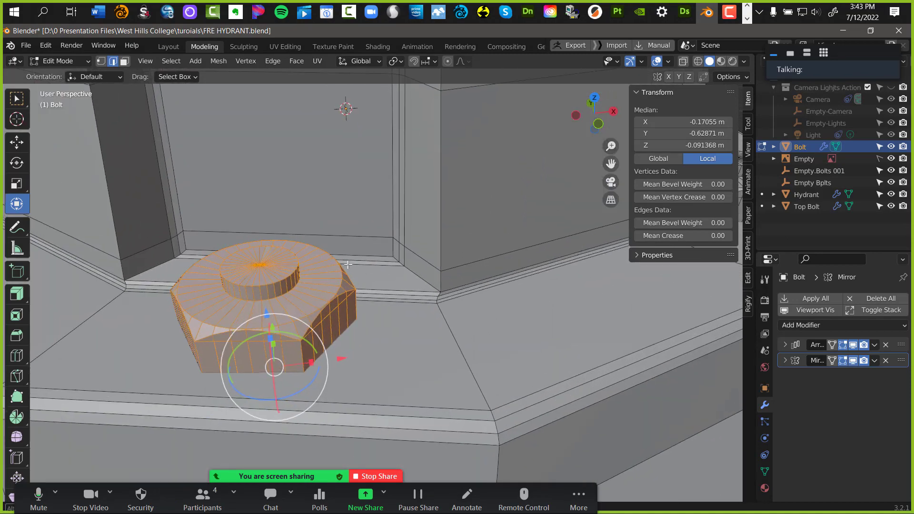
middle_click_drag(348, 264, 438, 215)
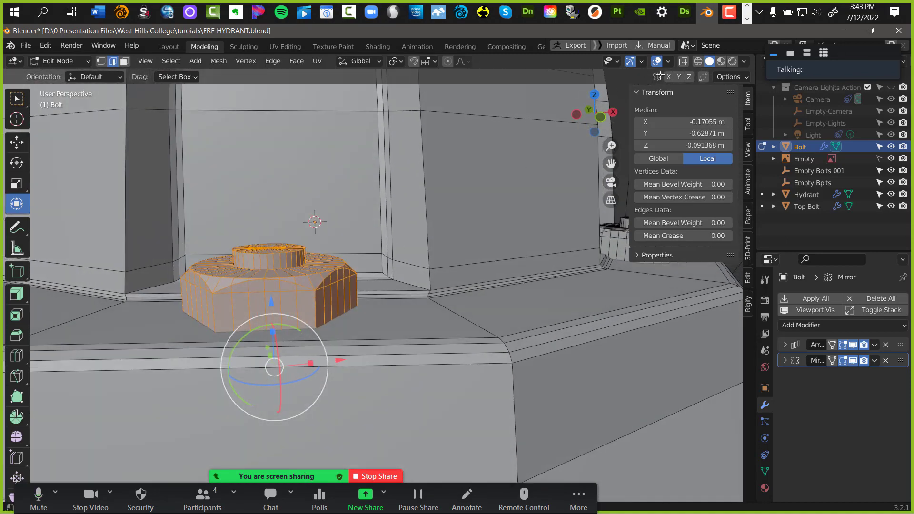
left_click(683, 61)
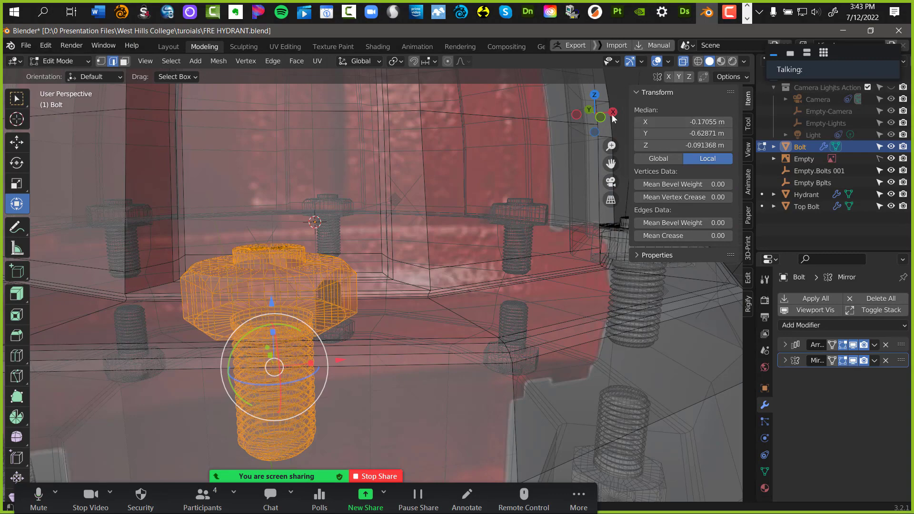
key("alt+a")
middle_click_drag(308, 244, 251, 244)
left_click_drag(289, 256, 288, 256)
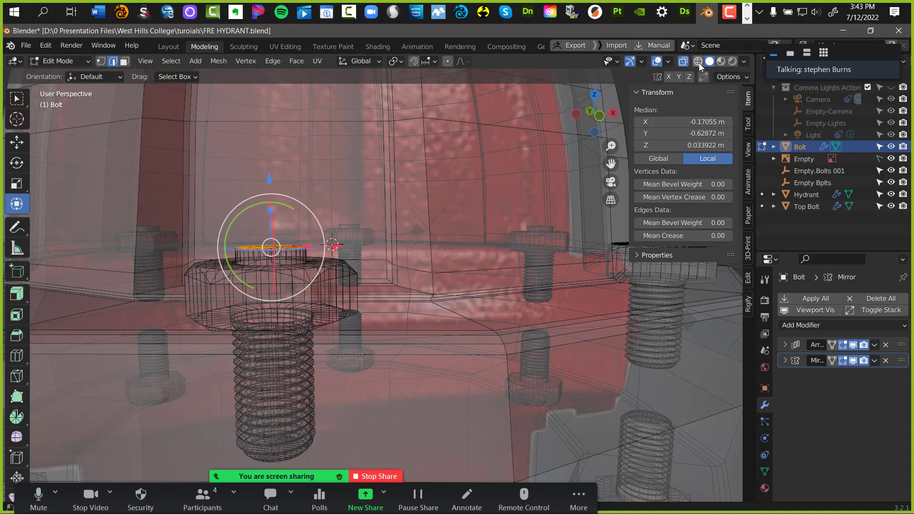
left_click(684, 62)
Move the bolt's selected top cap up along Z by about 0.495 m to stretch all the arrayed bolts
scroll(479, 256, "down", 5)
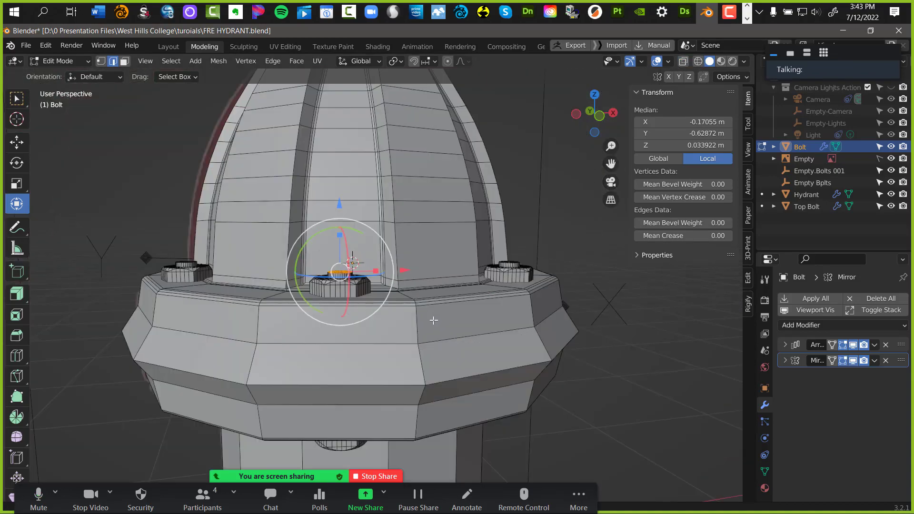
middle_click_drag(450, 304, 286, 313)
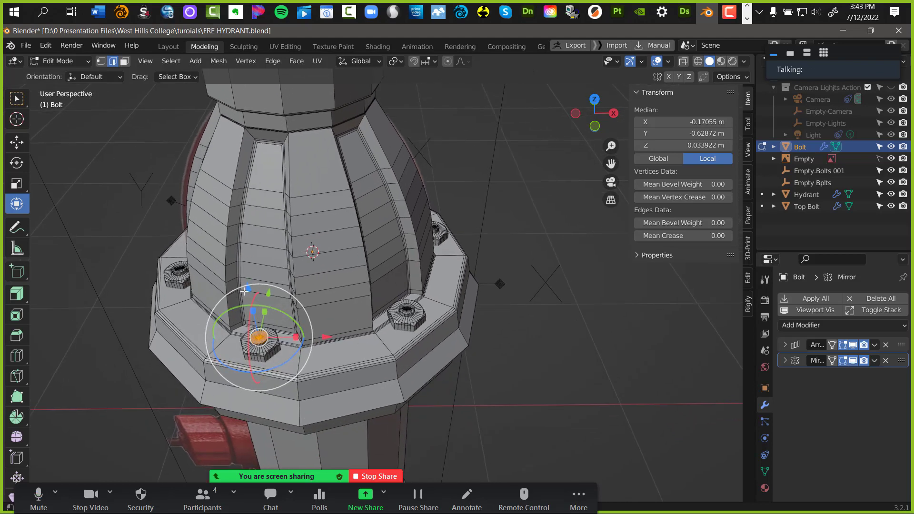
key("e")
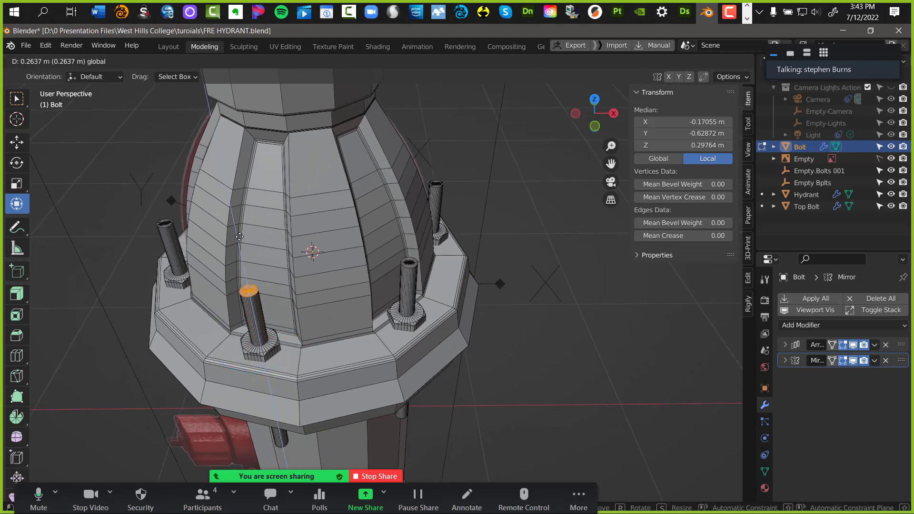
left_click(245, 175)
scroll(245, 176, "down", 3)
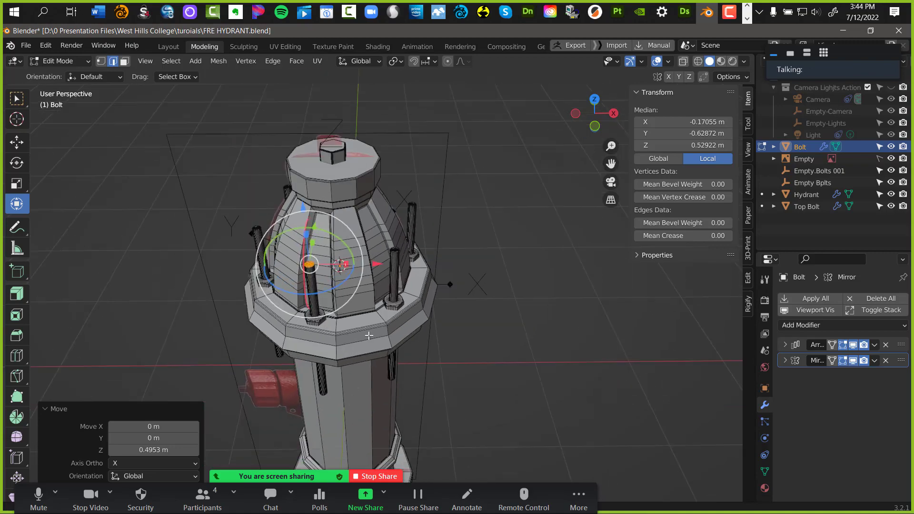
Move the bolt's top cap back down along Z by about 0.489 m and clear the selection
middle_click_drag(246, 175, 336, 246)
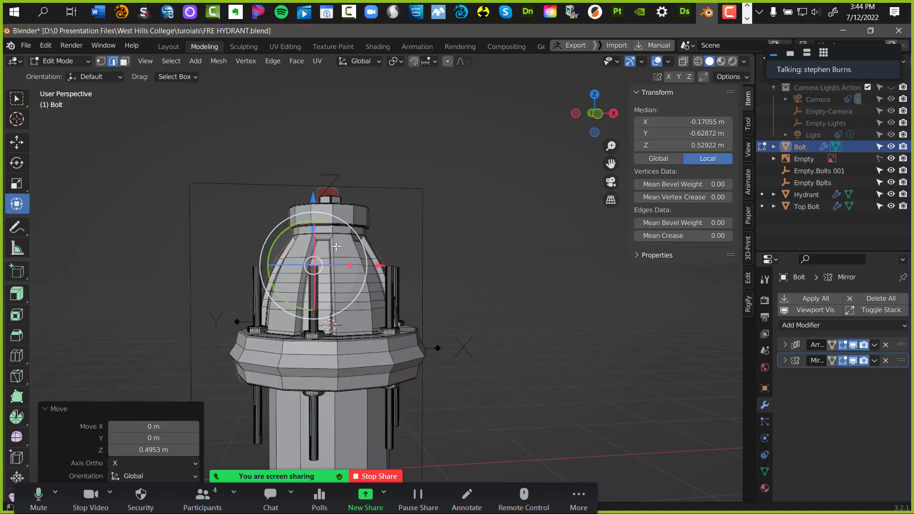
key("g")
key("z")
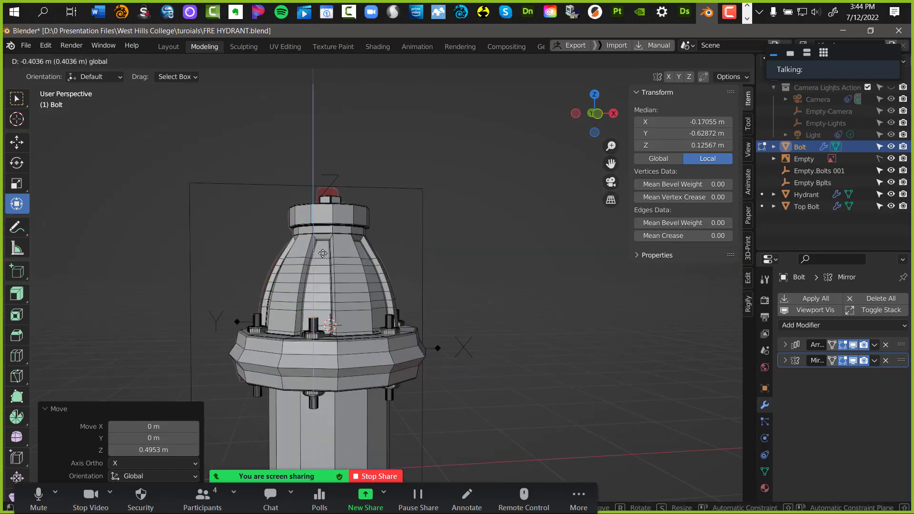
left_click(321, 262)
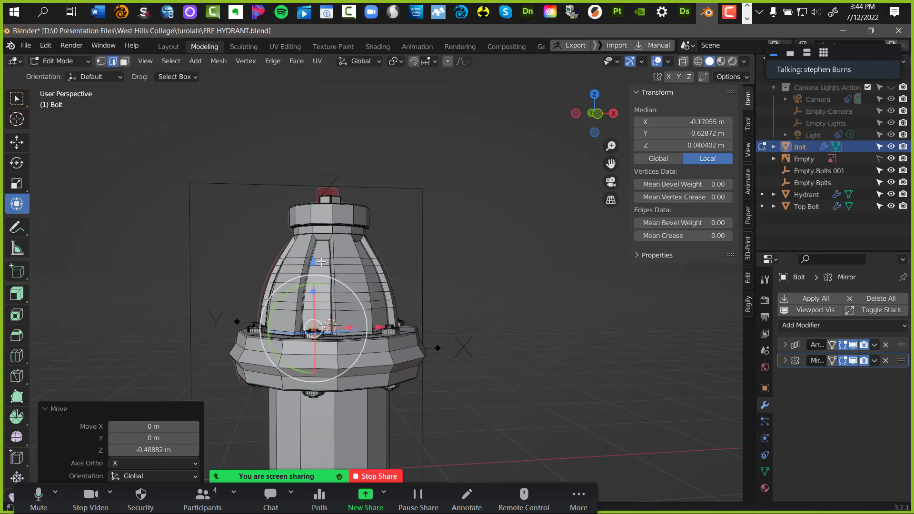
scroll(381, 338, "up", 6)
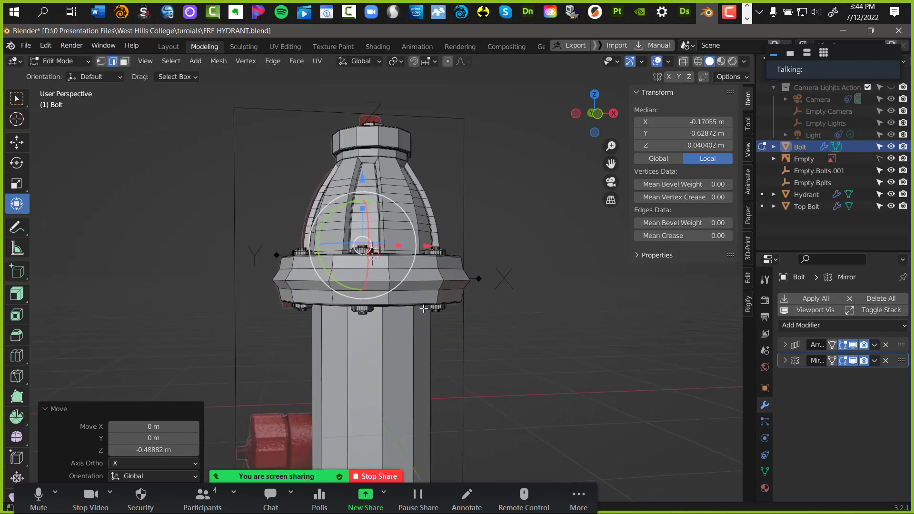
scroll(595, 274, "up", 2)
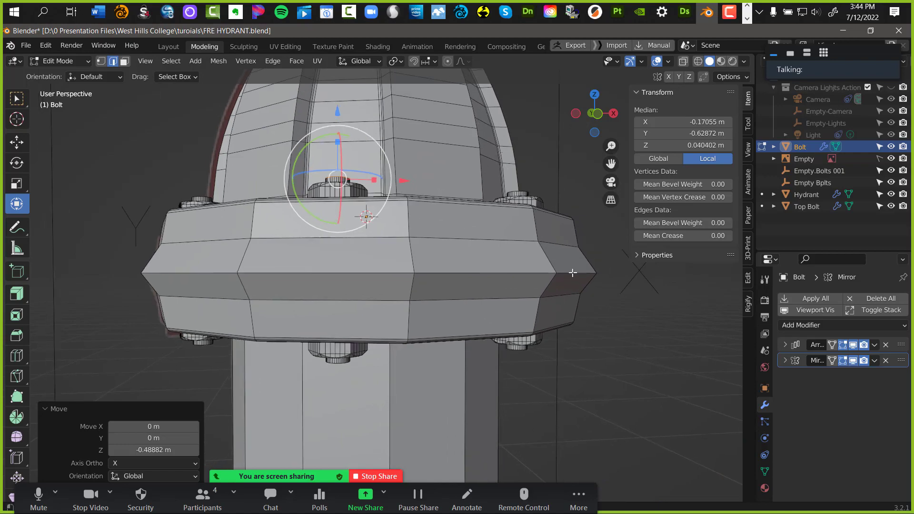
middle_click_drag(494, 228, 431, 252)
scroll(376, 295, "down", 6)
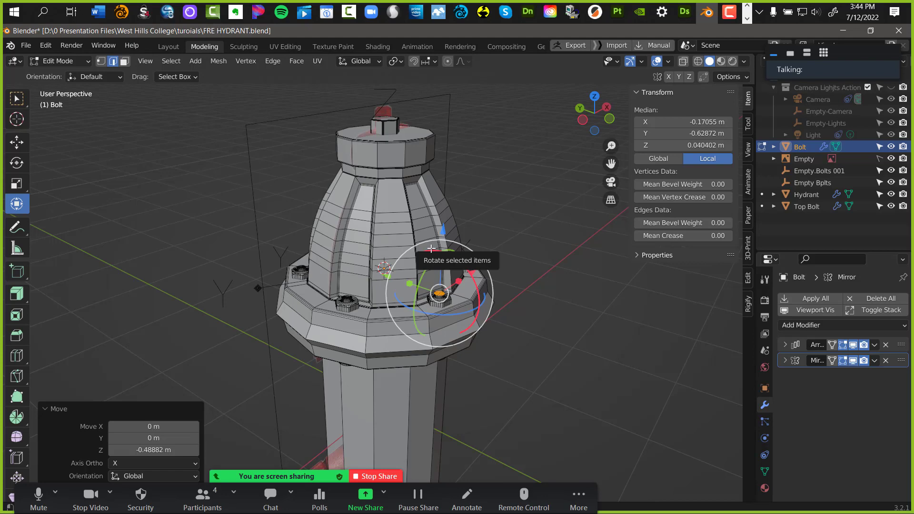
left_click(551, 266)
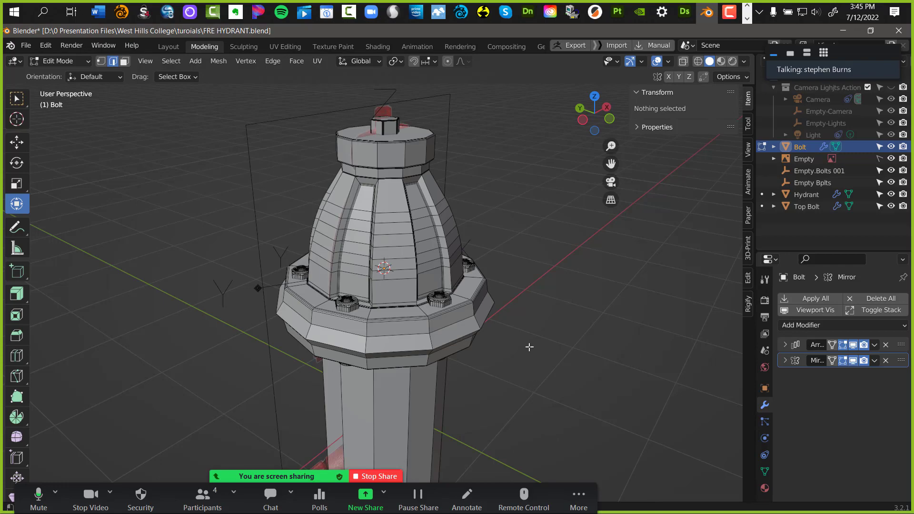
Examine the arrayed and mirrored bolts around the hydrant's flange up close from several sides
scroll(529, 347, "up", 6)
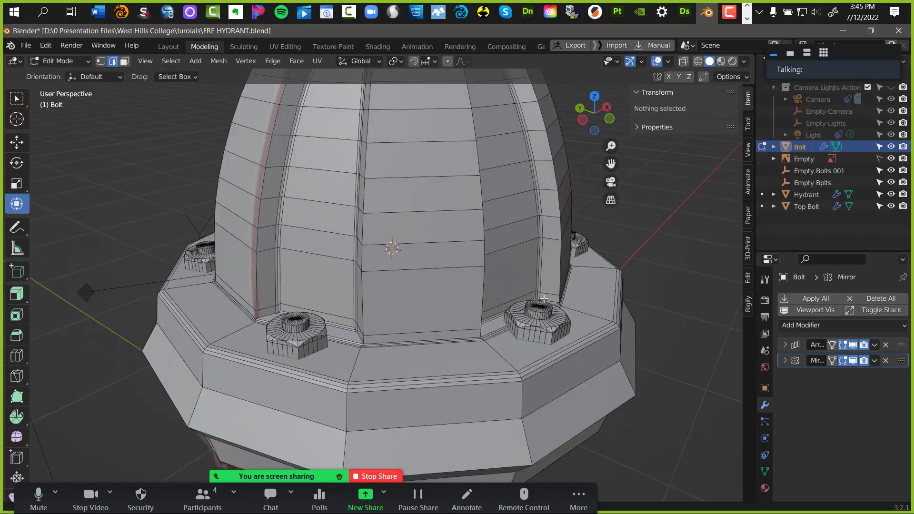
scroll(544, 298, "up", 4)
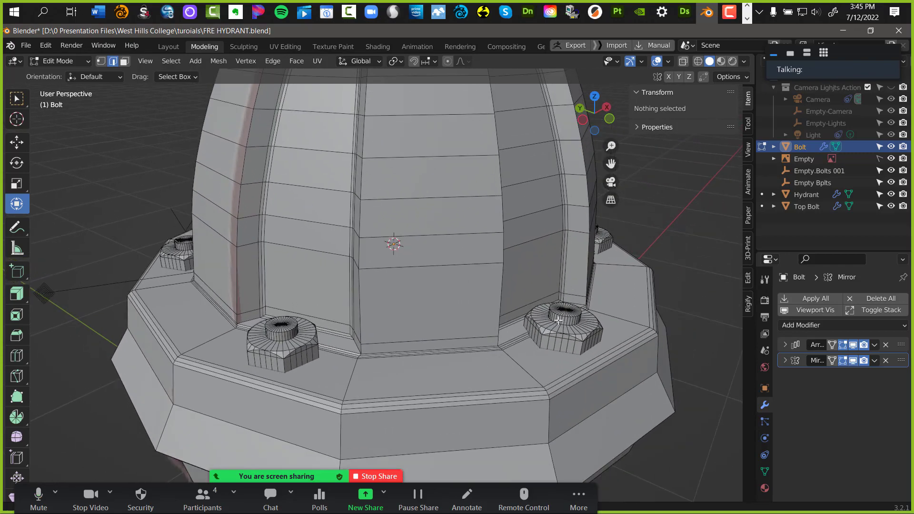
scroll(558, 321, "down", 5)
middle_click_drag(357, 210, 541, 296)
scroll(491, 328, "down", 4)
middle_click_drag(487, 331, 210, 297)
scroll(509, 320, "up", 4)
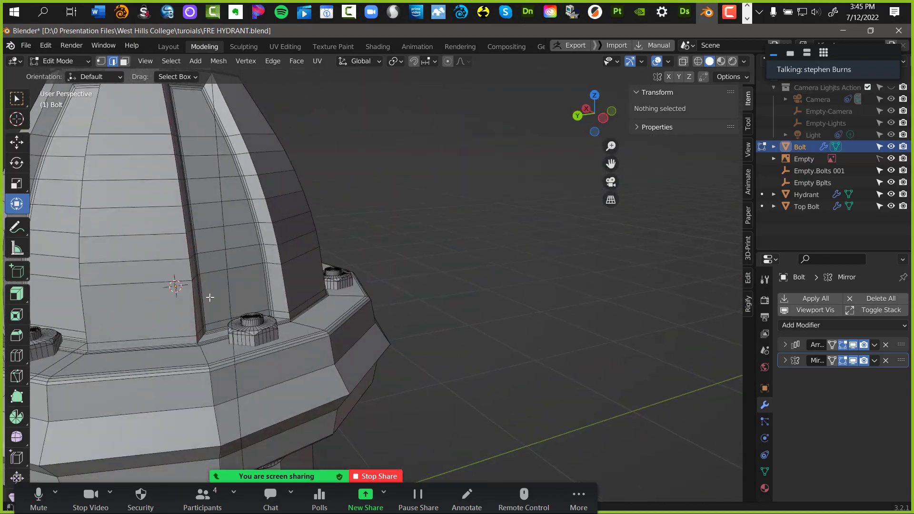
scroll(312, 297, "down", 3)
middle_click_drag(312, 297, 461, 281, "shift")
scroll(460, 281, "up", 4)
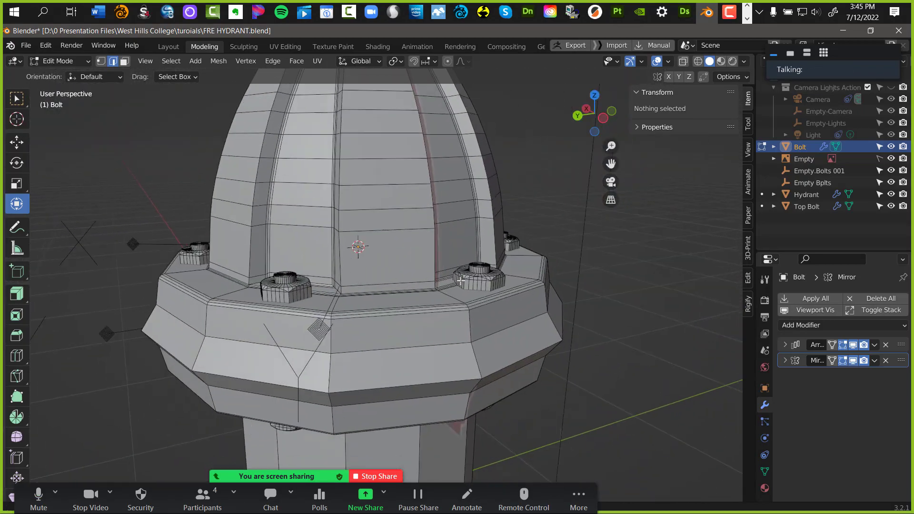
scroll(460, 281, "down", 2)
scroll(495, 280, "up", 3)
scroll(533, 277, "down", 2)
scroll(558, 272, "up", 2)
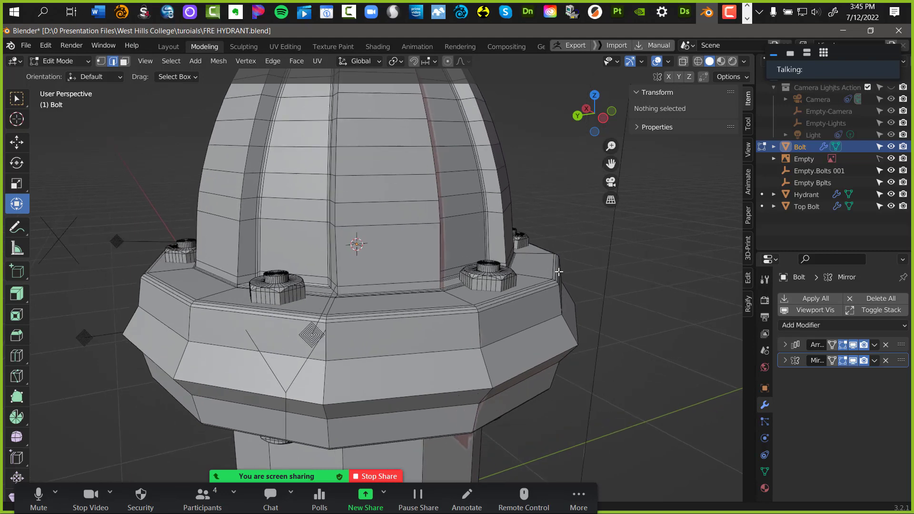
scroll(559, 272, "up", 2)
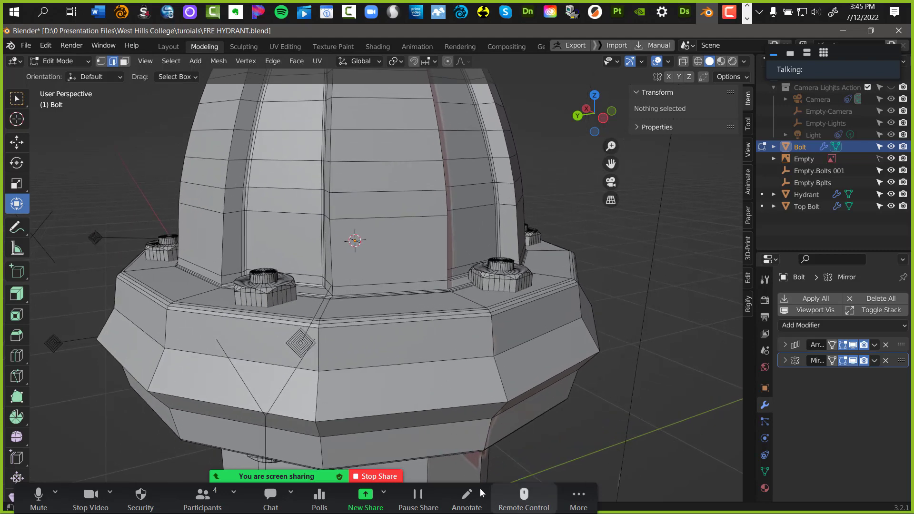
Open the Zoom meeting chat and check the latest messages from participants
left_click(270, 504)
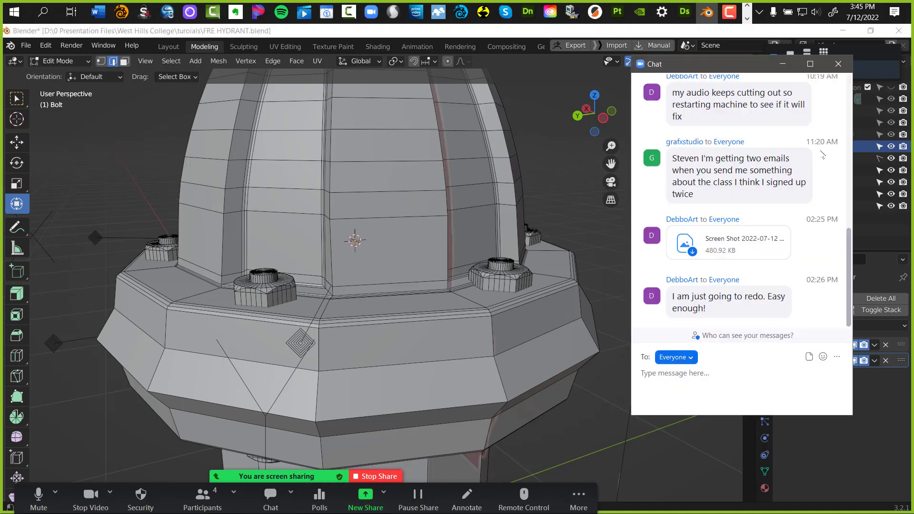
left_click_drag(700, 195, 672, 105)
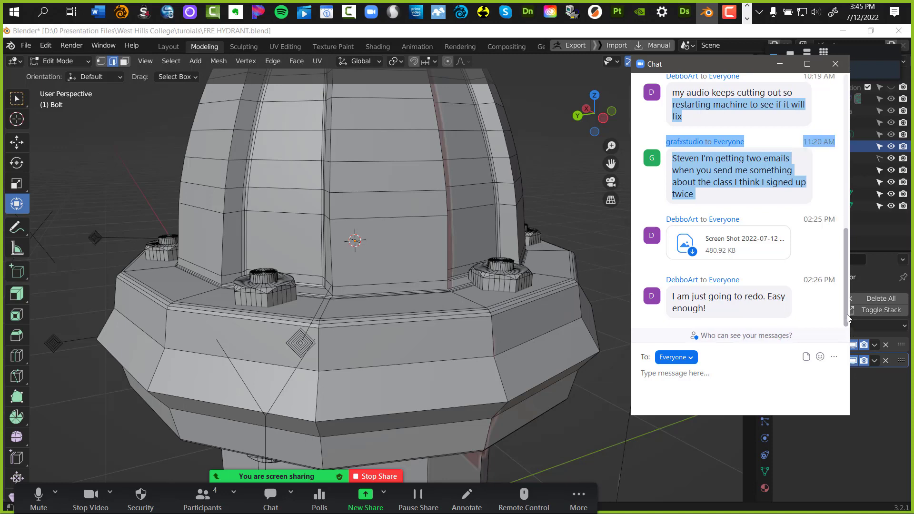
left_click_drag(848, 316, 846, 451)
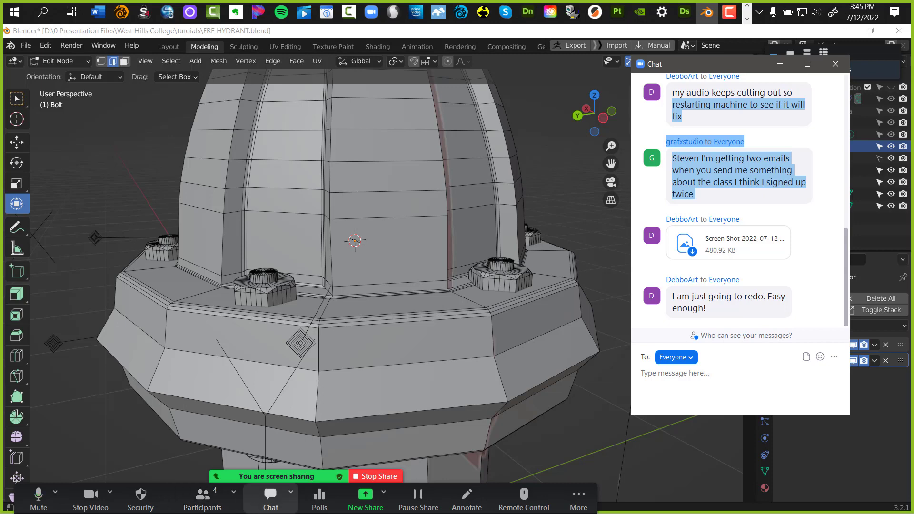
left_click(725, 15)
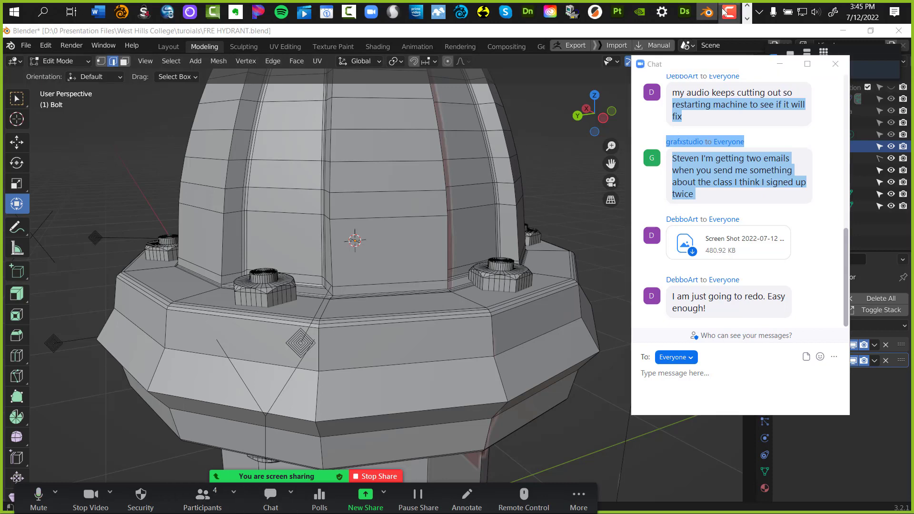